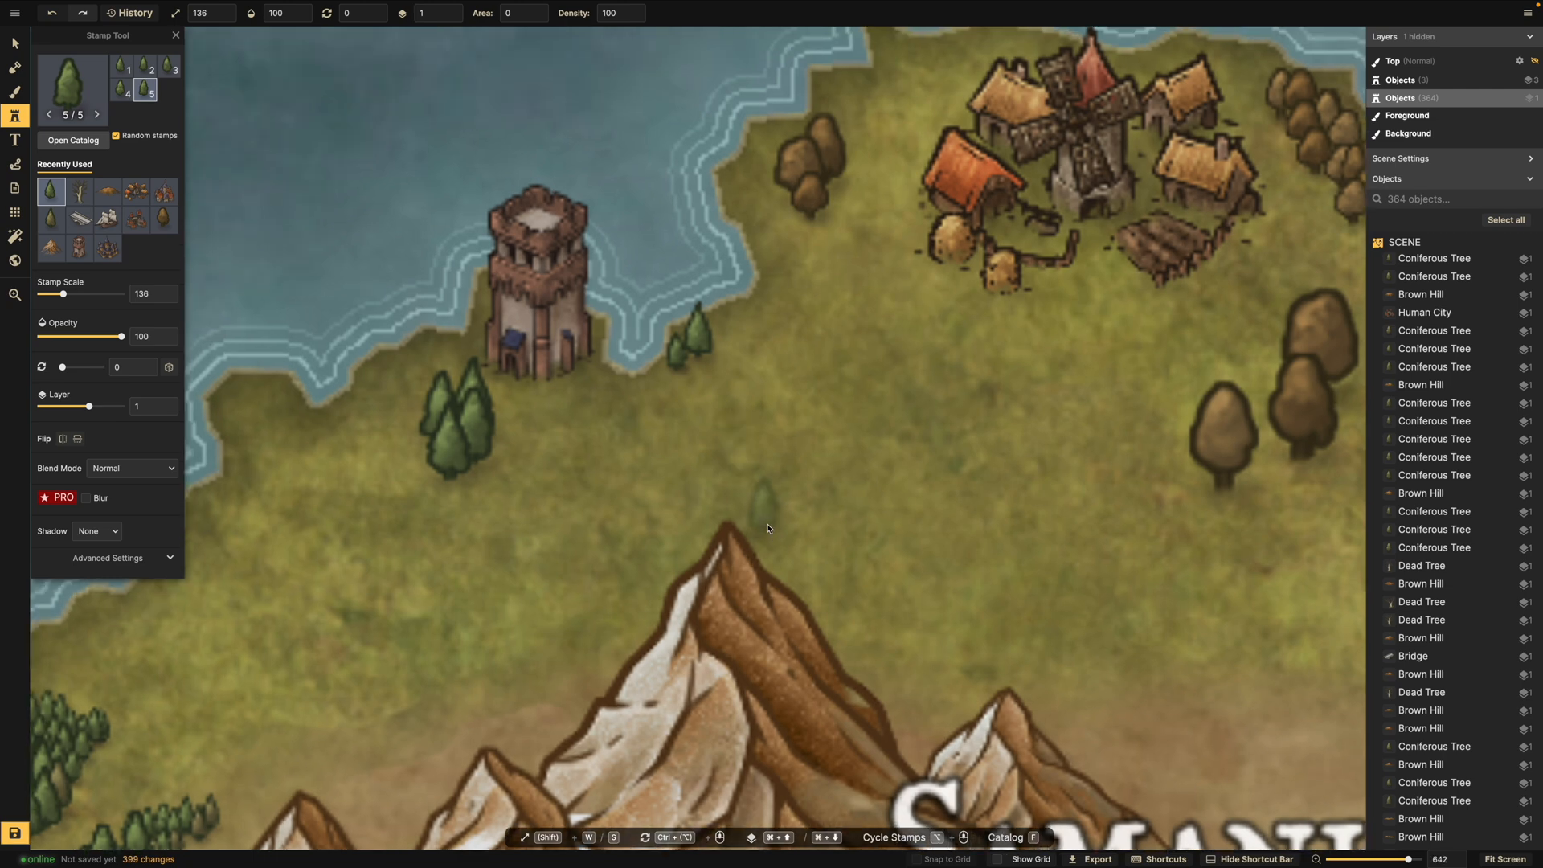
Stamp a cluster of coniferous trees by the tall mountain's peak, and shrink the coastal tower to scale 90 while shifting it slightly inland.
{"action": "left_click", "coordinate": [794, 537]}
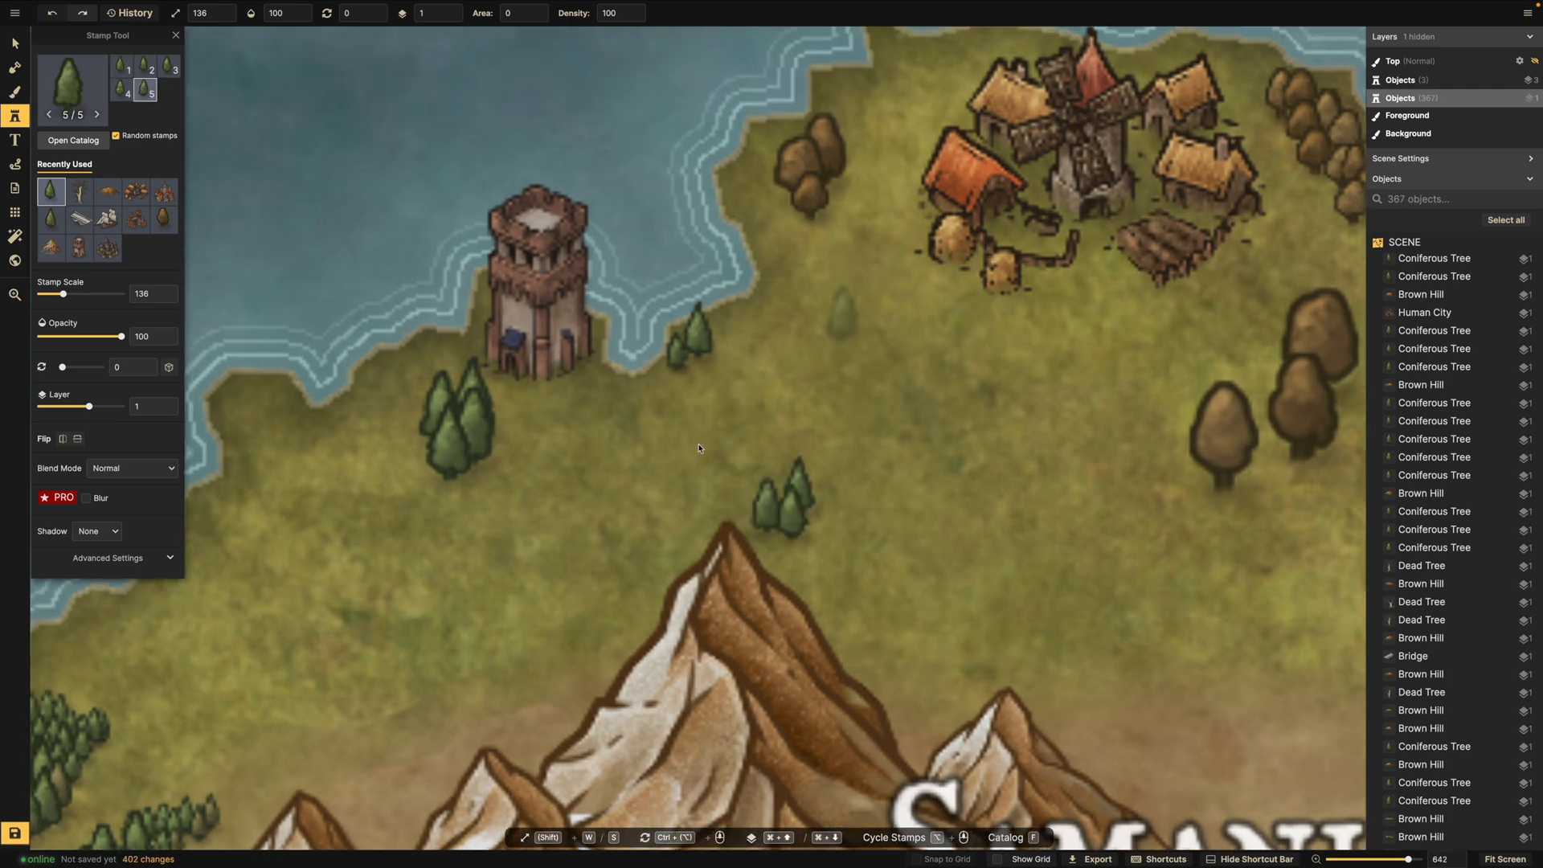
{"action": "left_click", "coordinate": [14, 43]}
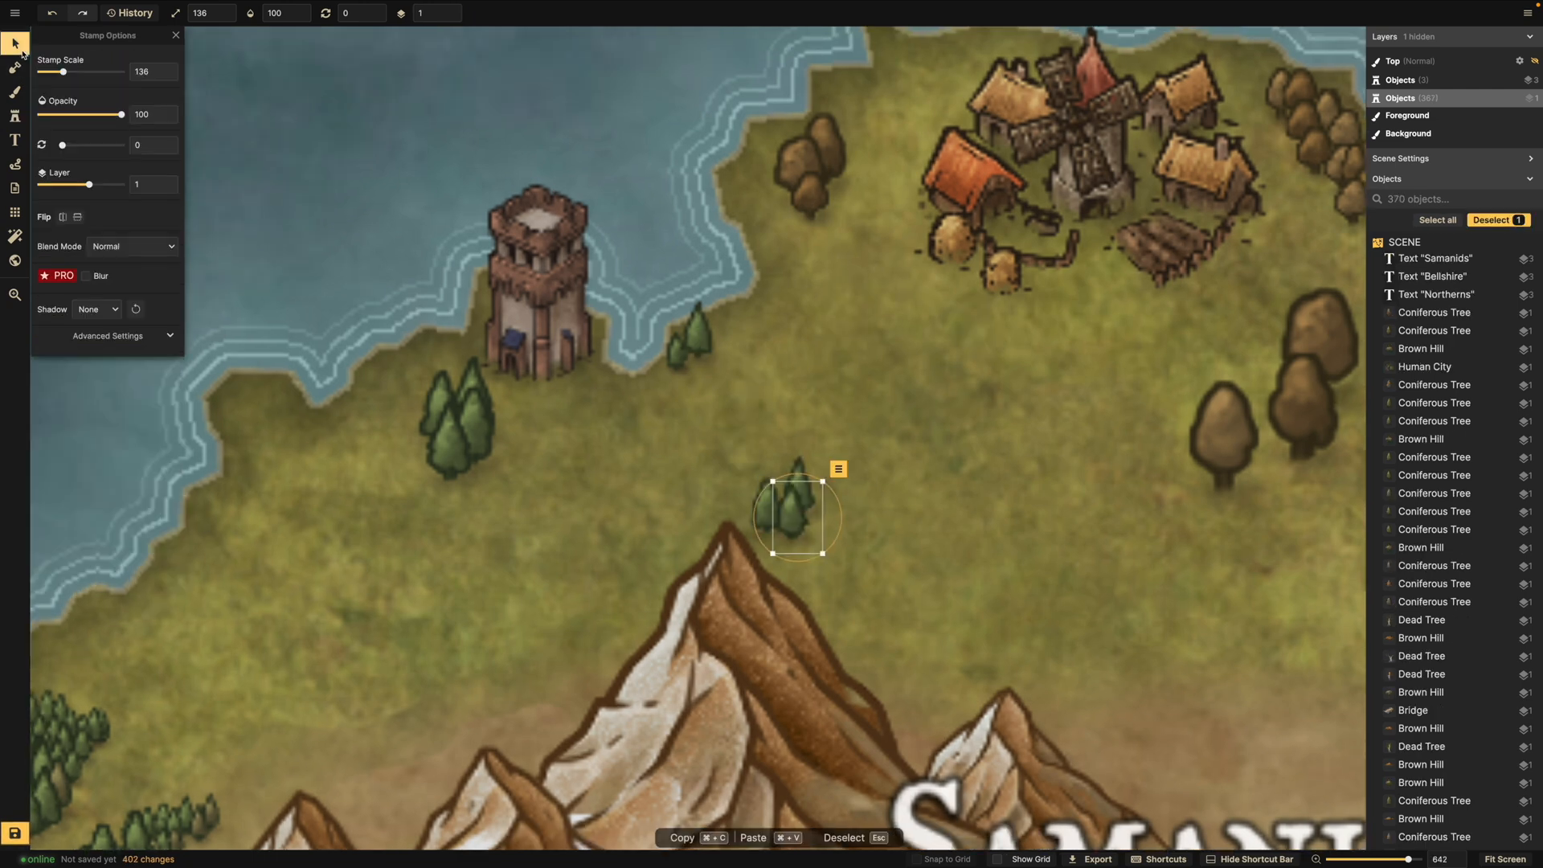
{"action": "left_click", "coordinate": [552, 291]}
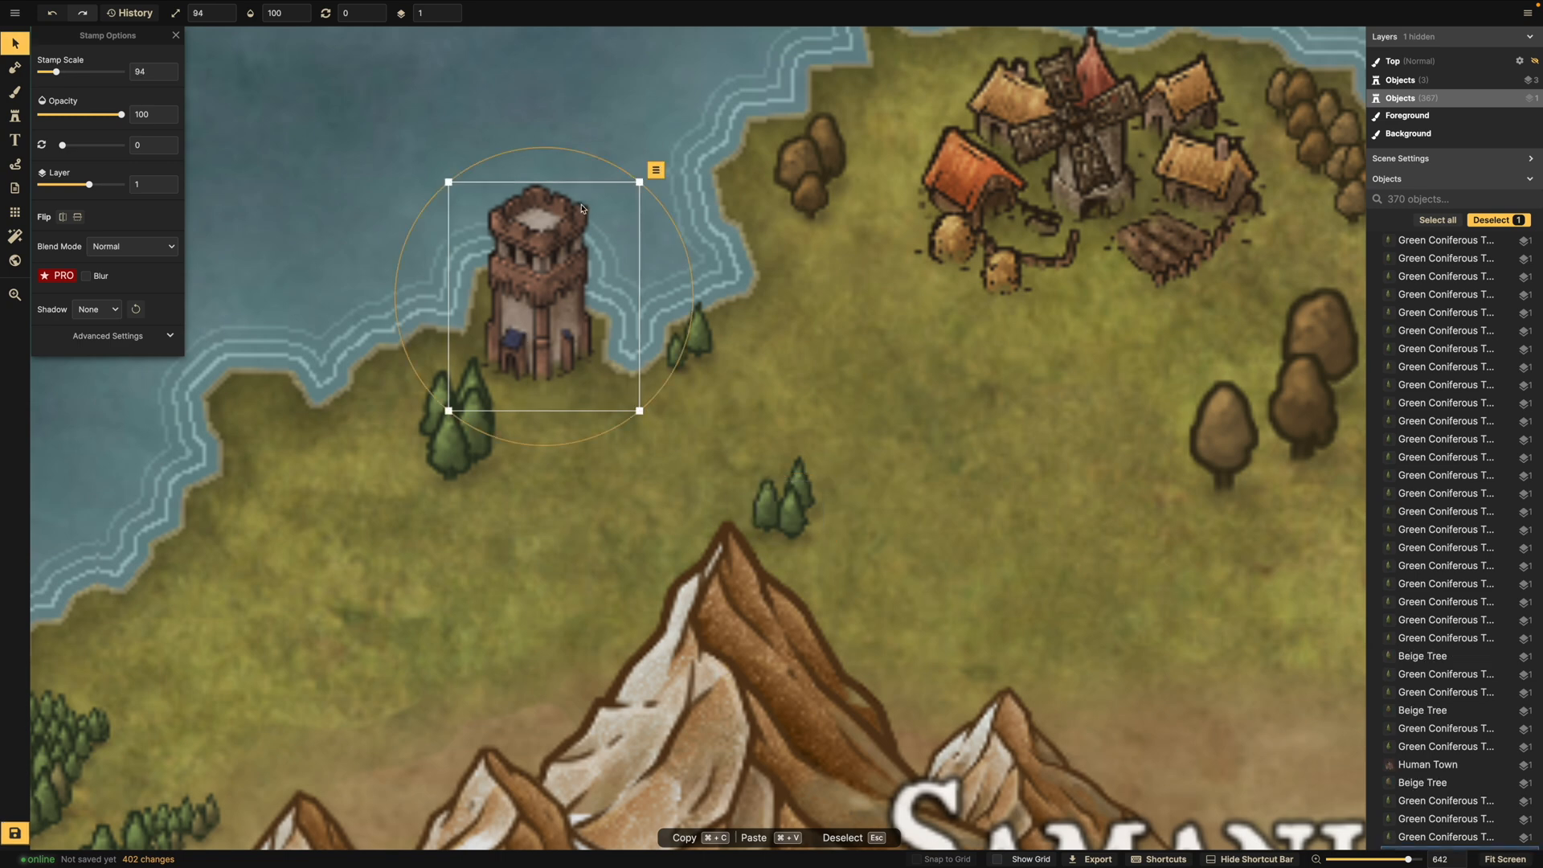
{"action": "left_click_drag", "start_coordinate": [640, 186], "coordinate": [632, 195]}
{"action": "left_click_drag", "start_coordinate": [540, 271], "coordinate": [563, 285]}
Stamp a second stone tower just north of the tall mountain, shrink it to scale 78 and set it beside the peak.
{"action": "left_click", "coordinate": [15, 140]}
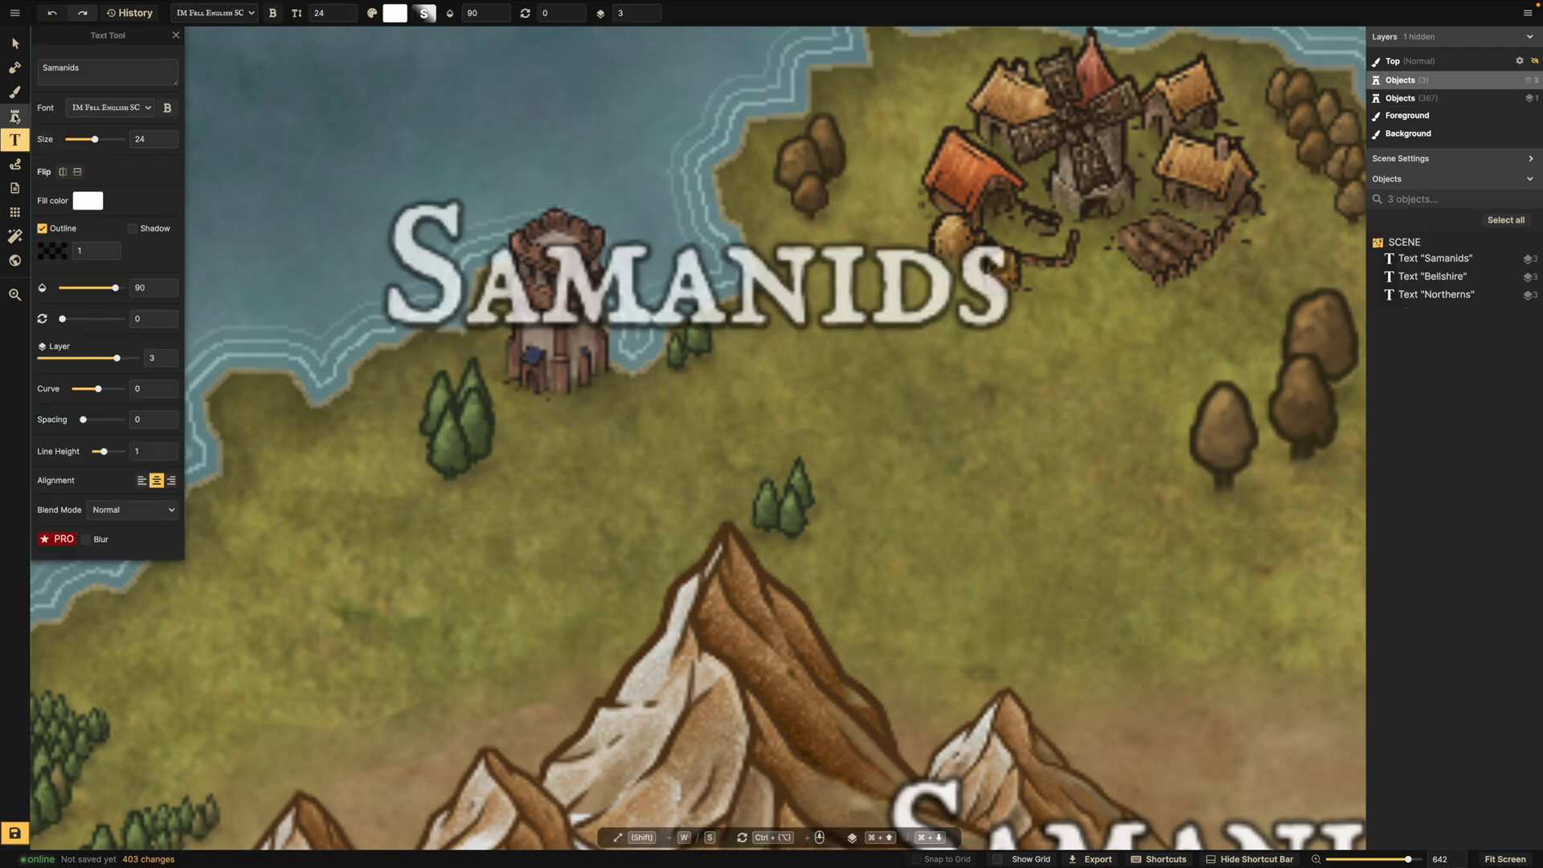
{"action": "left_click", "coordinate": [15, 116]}
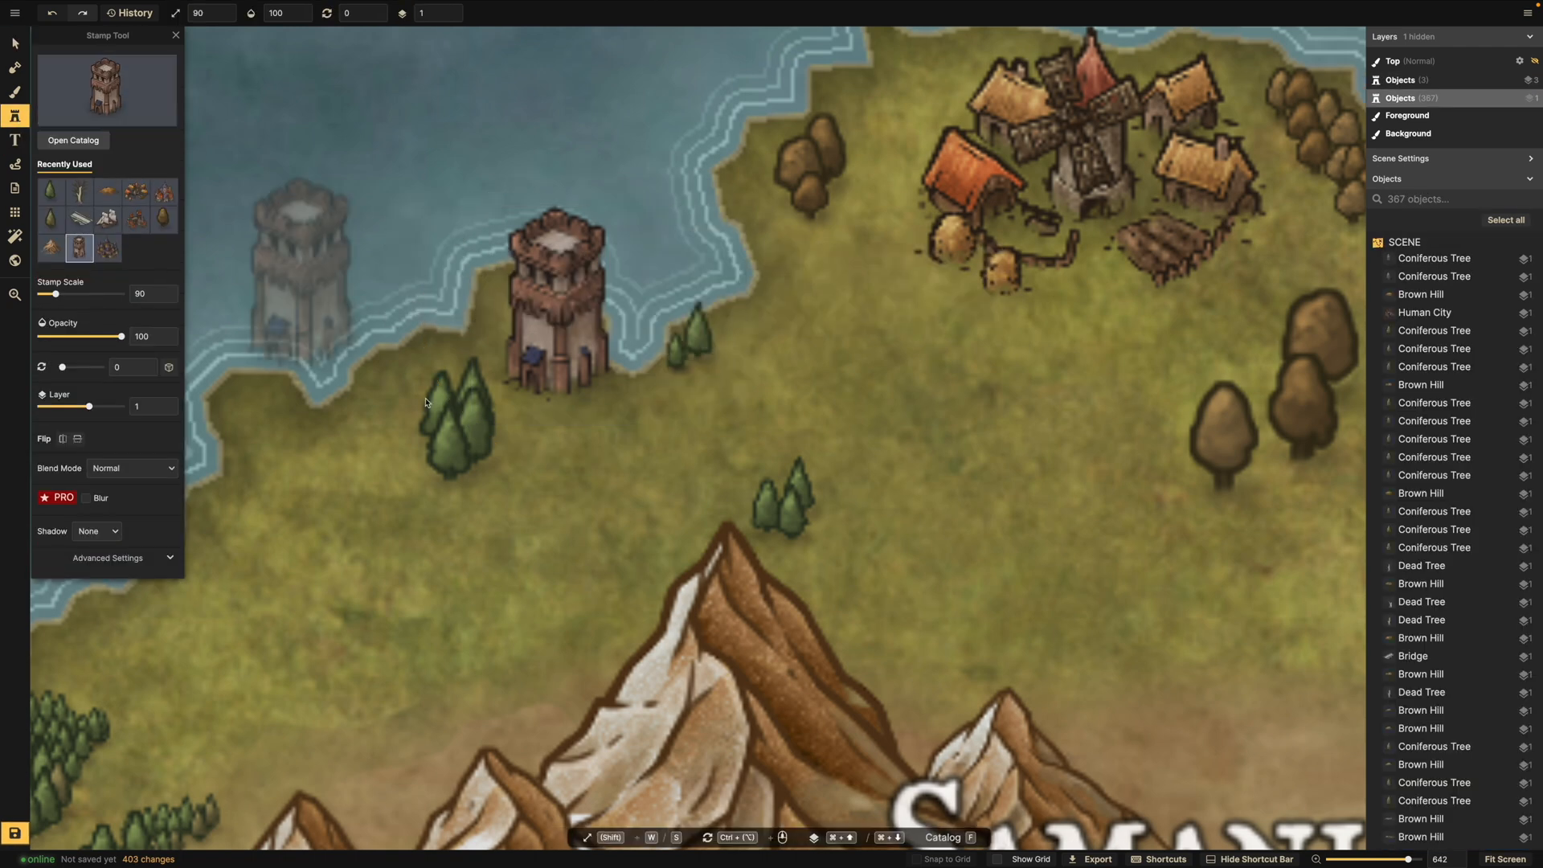
{"action": "left_click", "coordinate": [648, 539]}
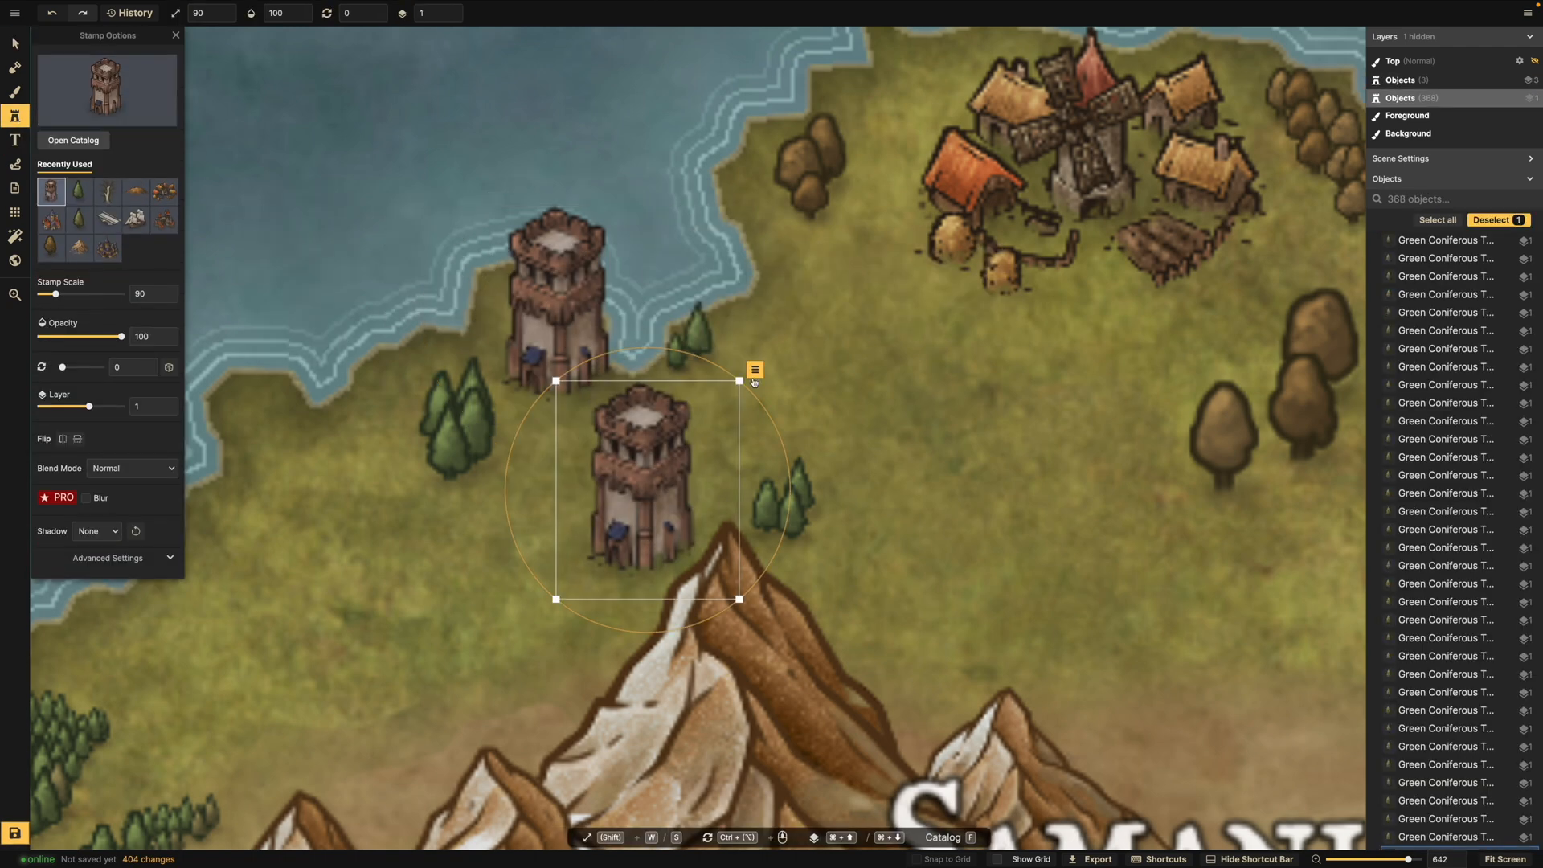
{"action": "left_click_drag", "start_coordinate": [740, 382], "coordinate": [707, 419]}
{"action": "left_click_drag", "start_coordinate": [669, 476], "coordinate": [705, 481]}
Pick the Cave stamp from the Material / Stone group of the Fantasy World catalog.
{"action": "scroll", "coordinate": [539, 512], "scroll_direction": "down", "scroll_amount": 4}
{"action": "scroll", "coordinate": [527, 515], "scroll_direction": "down", "scroll_amount": 8}
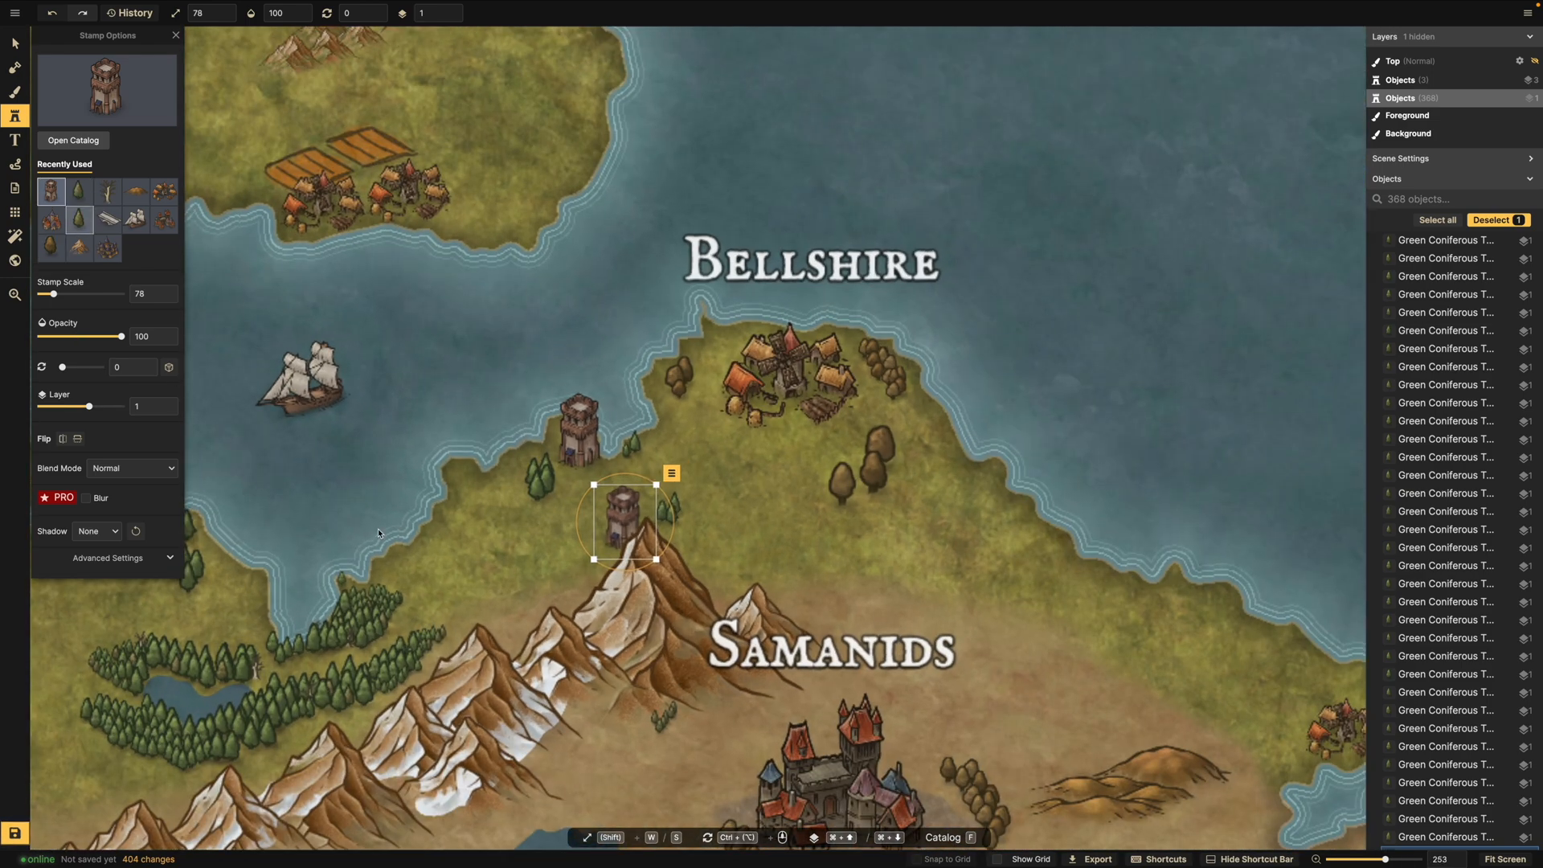
{"action": "scroll", "coordinate": [379, 533], "scroll_direction": "up", "scroll_amount": 6}
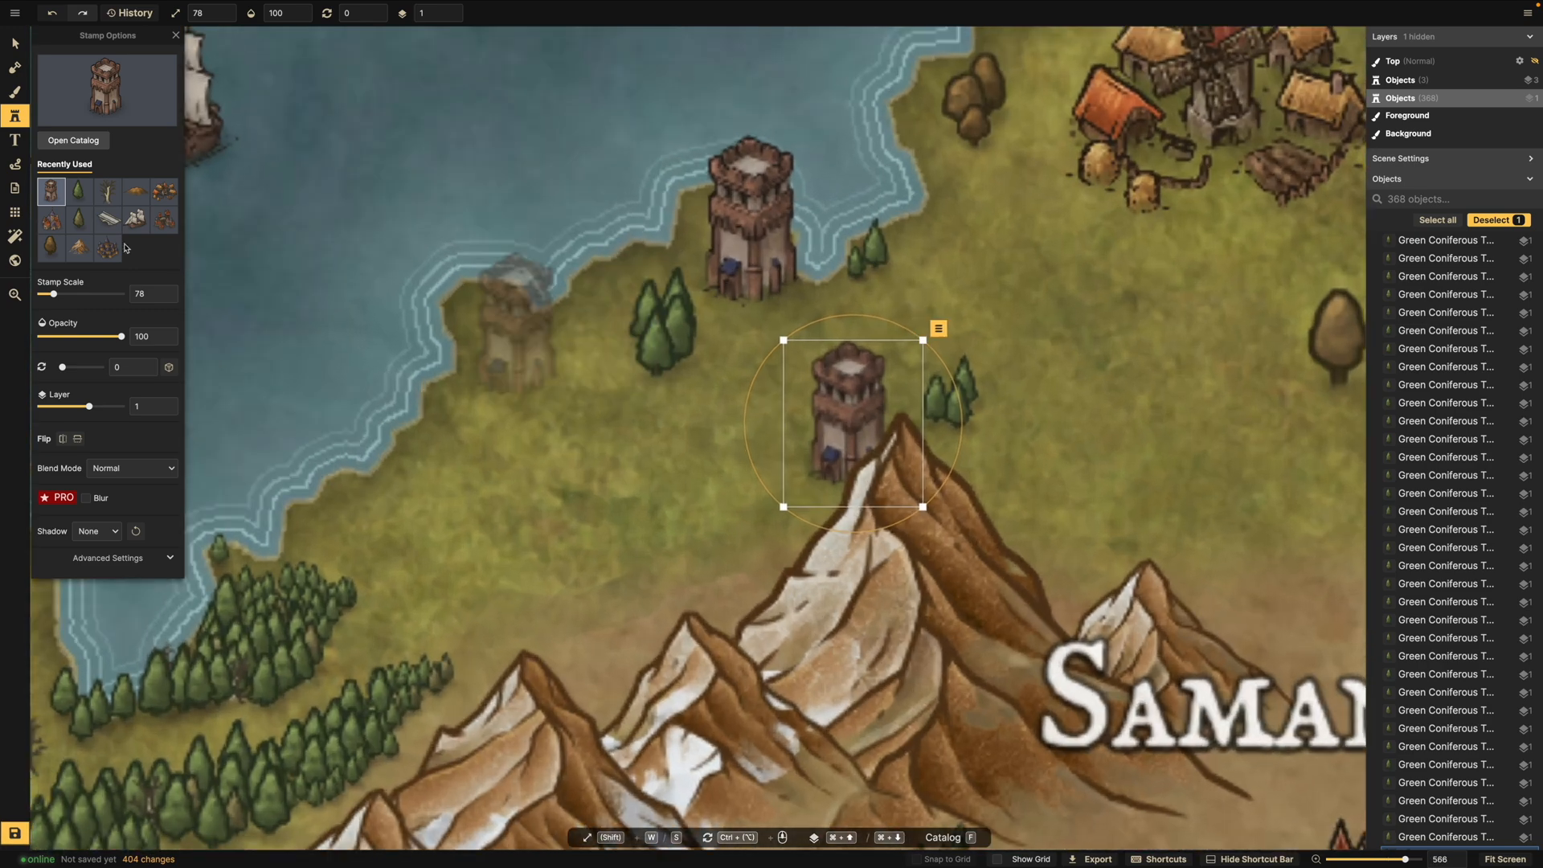
{"action": "left_click", "coordinate": [15, 142]}
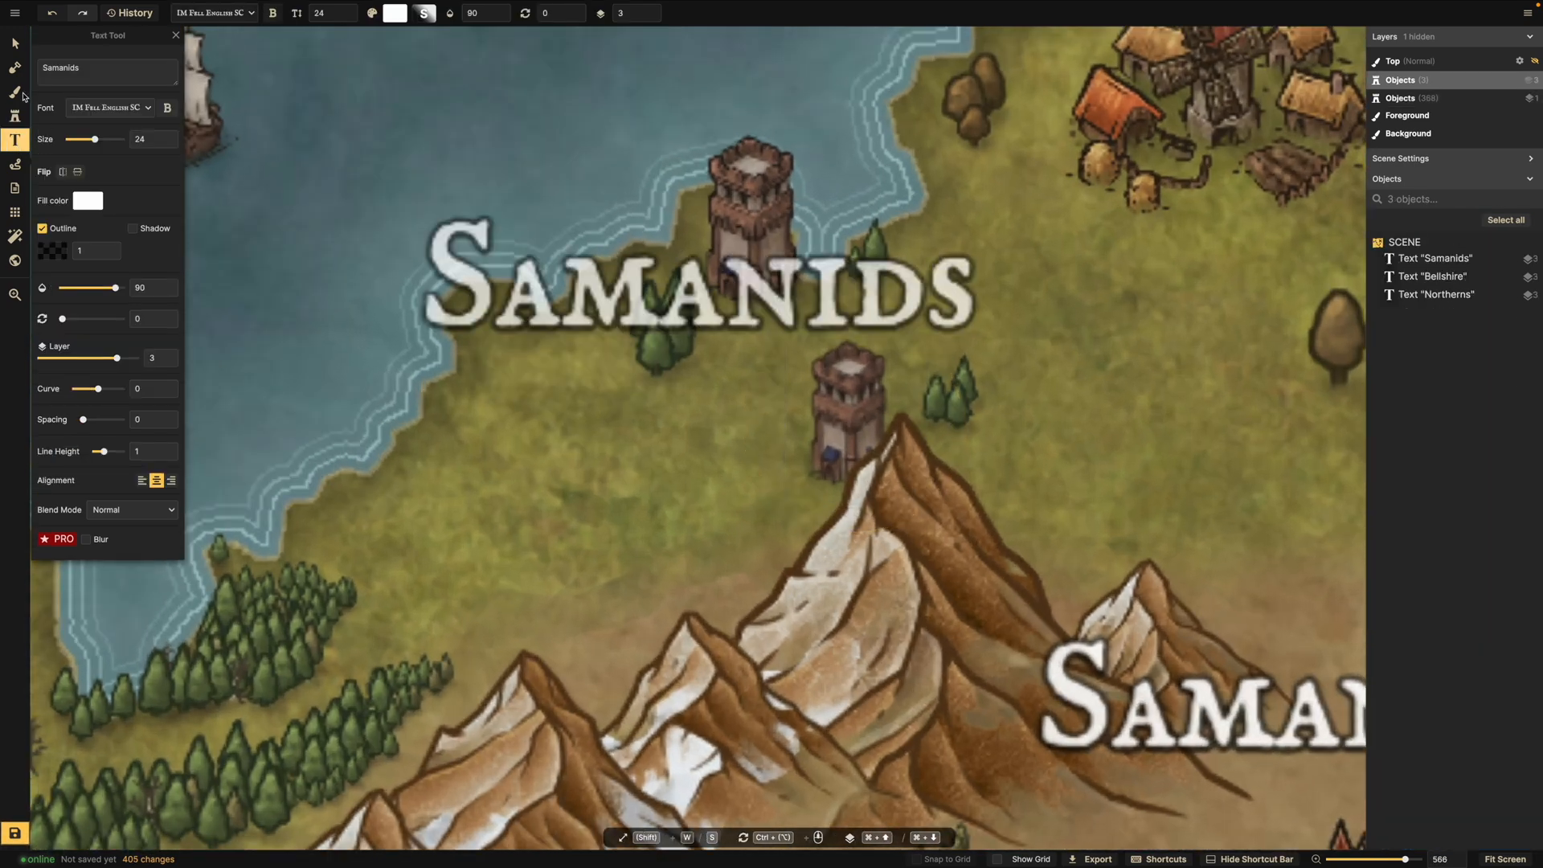
{"action": "left_click", "coordinate": [15, 117]}
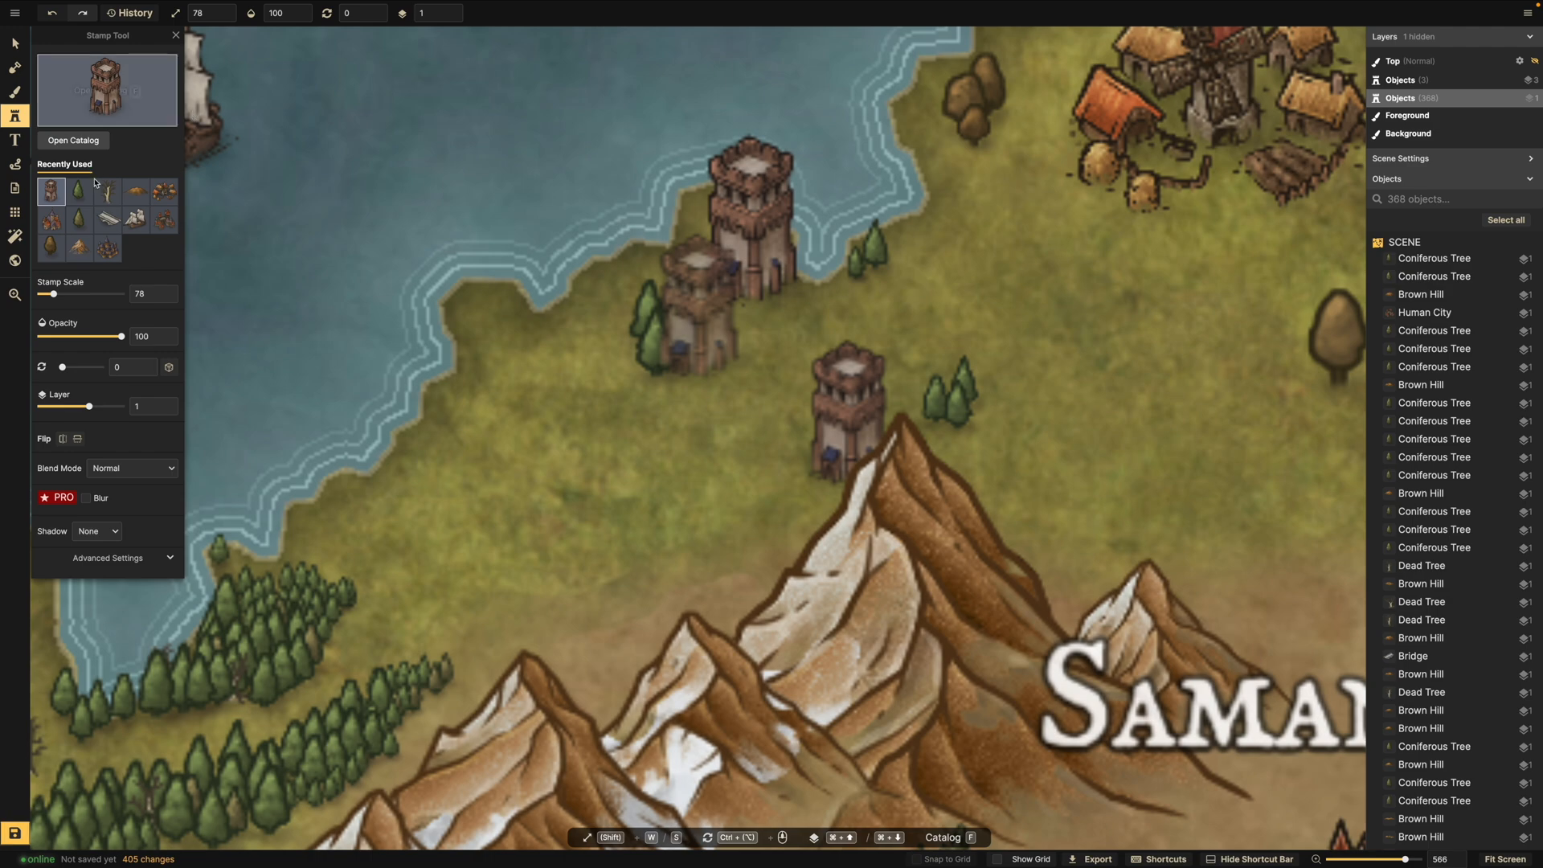
{"action": "left_click", "coordinate": [72, 142]}
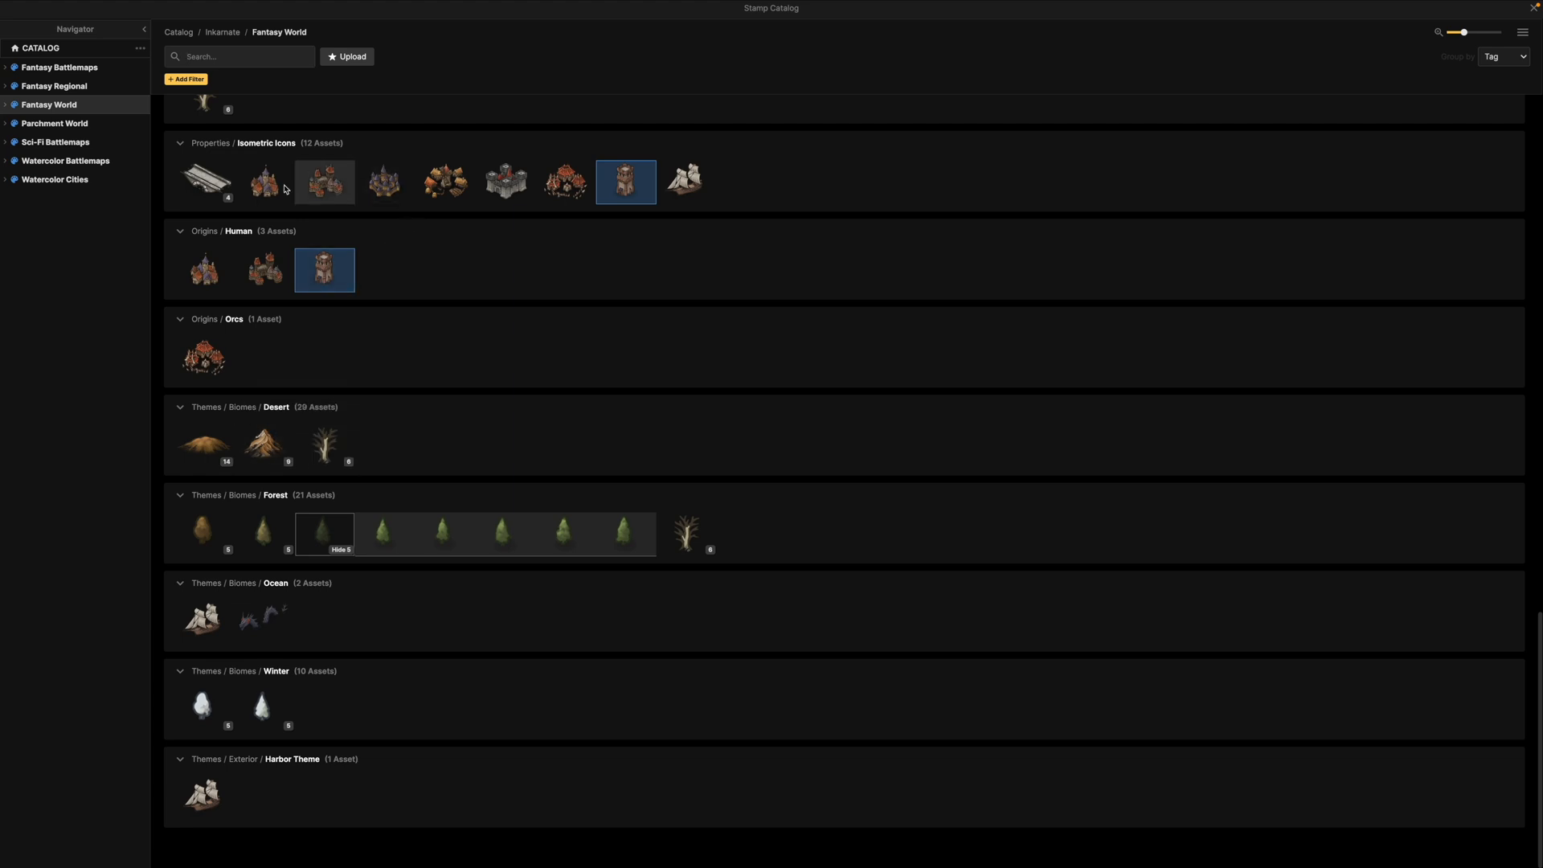
{"action": "scroll", "coordinate": [252, 138], "scroll_direction": "up", "scroll_amount": 5}
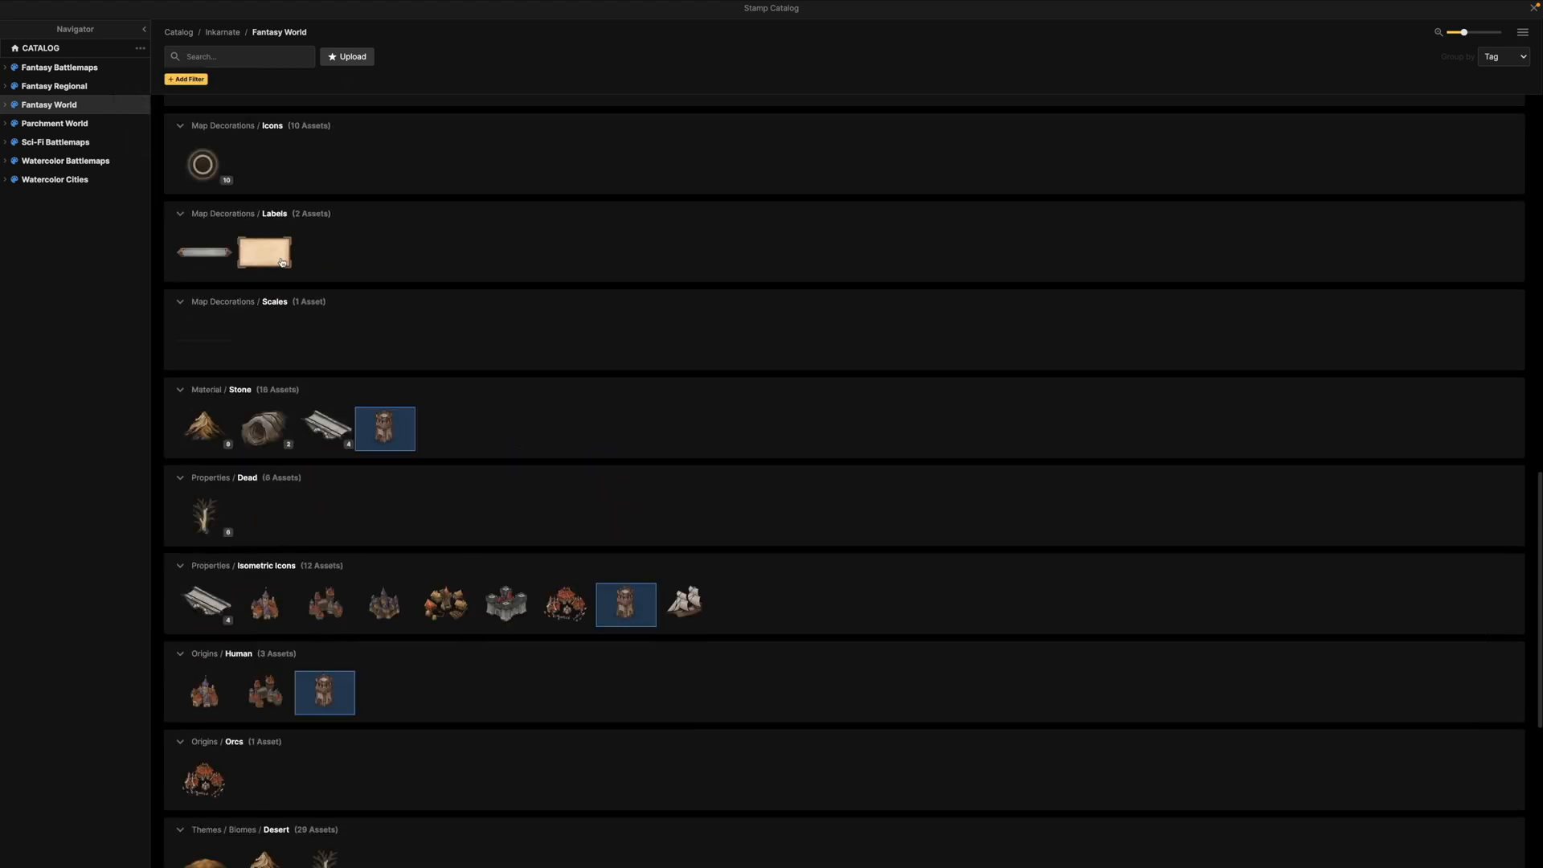
{"action": "left_click", "coordinate": [255, 428]}
Place the cave between two peaks of the mountain range and enlarge it to scale 85.
{"action": "left_click_drag", "start_coordinate": [406, 485], "coordinate": [594, 281]}
{"action": "scroll", "coordinate": [594, 281], "scroll_direction": "up", "scroll_amount": 1}
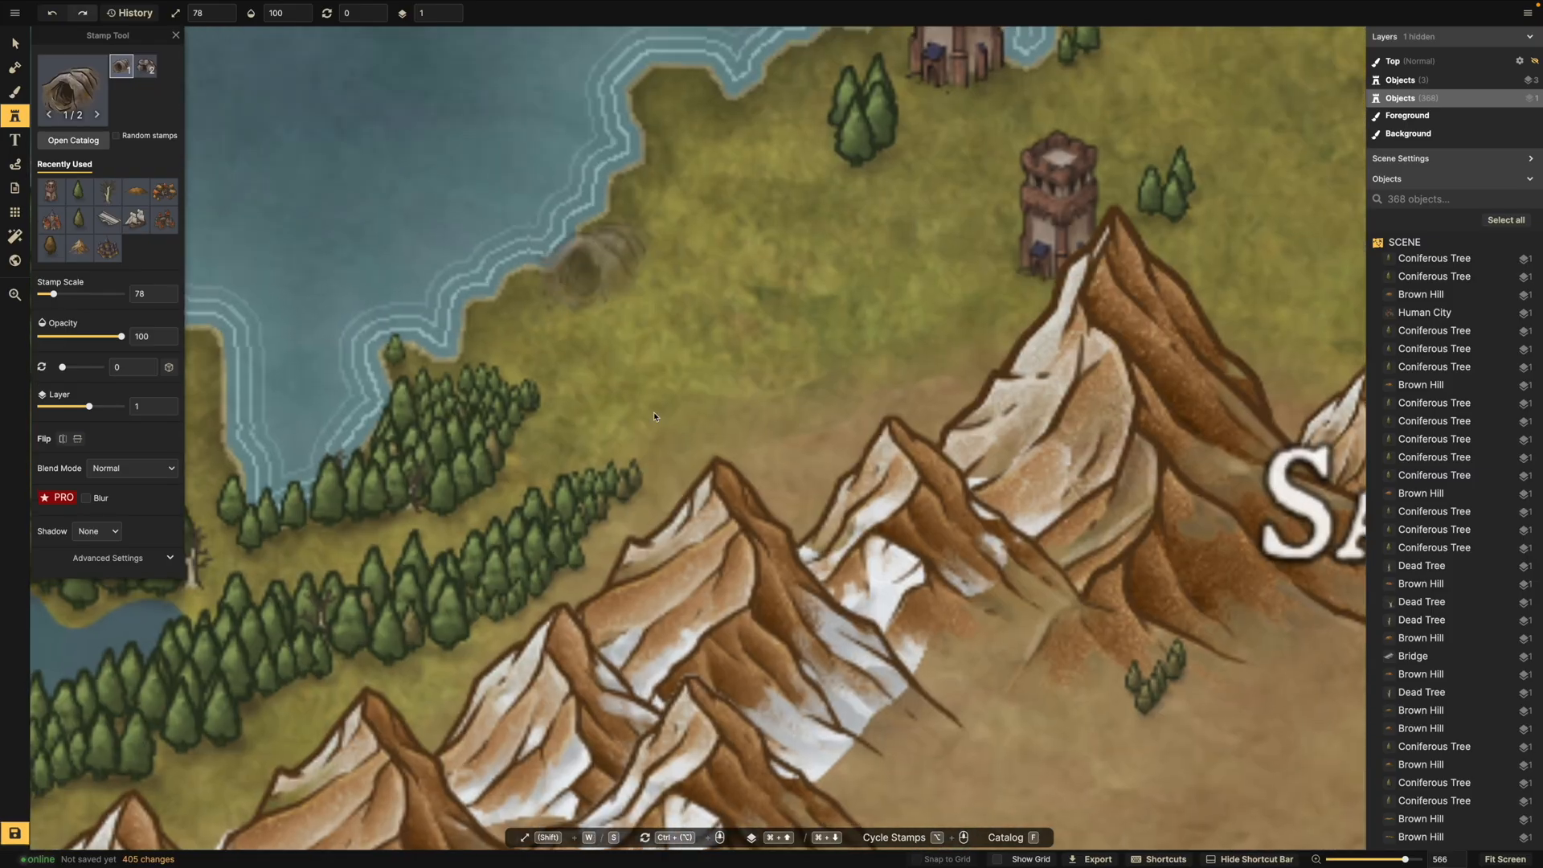
{"action": "left_click", "coordinate": [827, 490]}
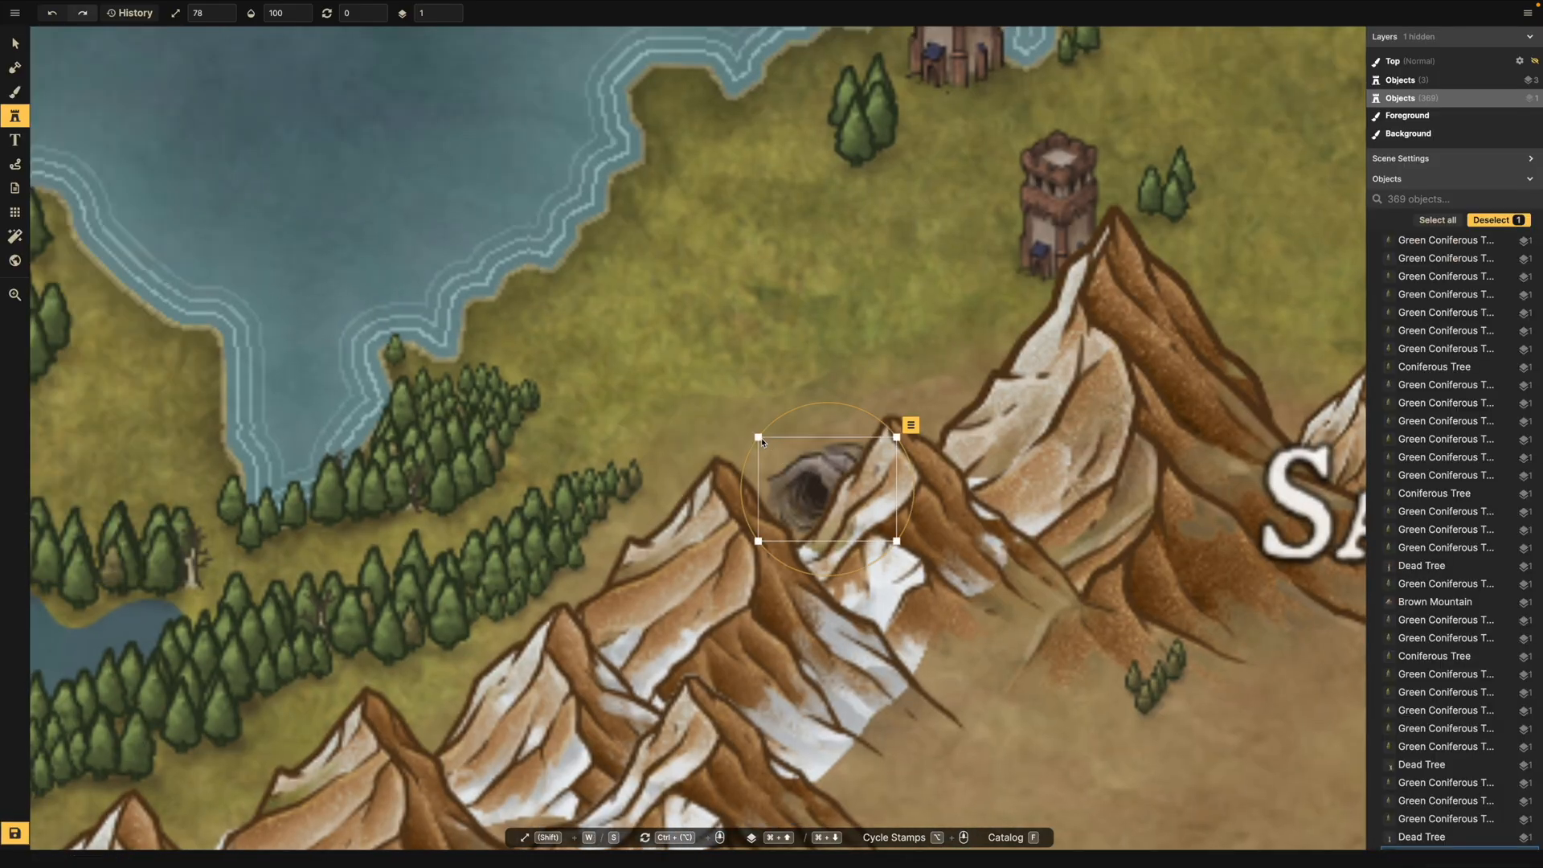
{"action": "left_click_drag", "start_coordinate": [758, 438], "coordinate": [746, 430]}
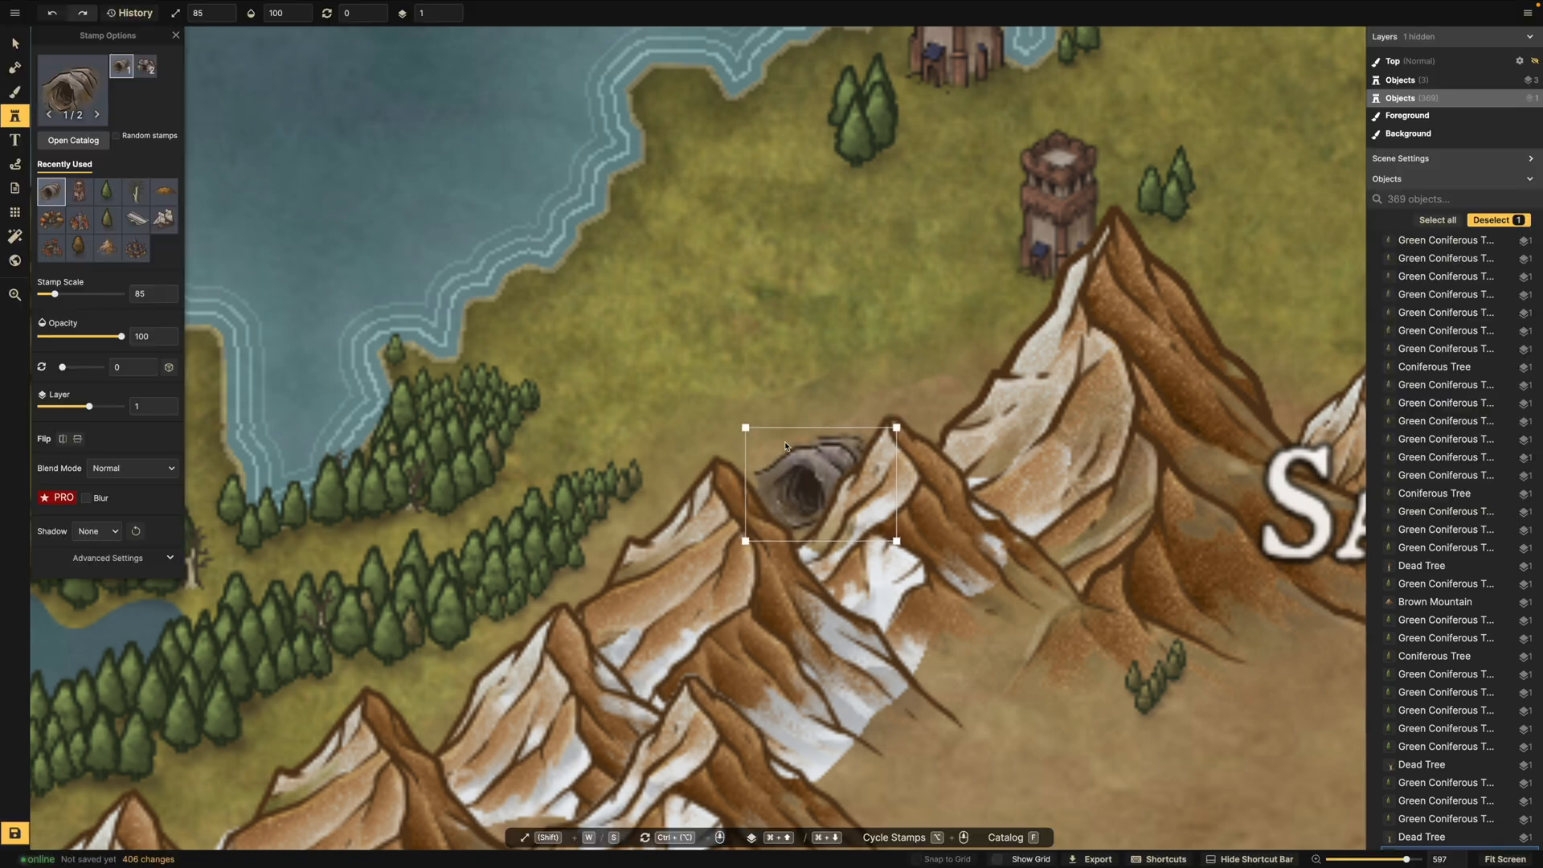
Fit the cave into the gap between the peaks by nudging it down, rotating it to 8 and reducing its scale to 75.
{"action": "key", "text": "Right"}
{"action": "key", "text": "Down"}
{"action": "key", "text": "Down"}
{"action": "key", "text": "Down"}
{"action": "key", "text": "Down"}
{"action": "key", "text": "Up"}
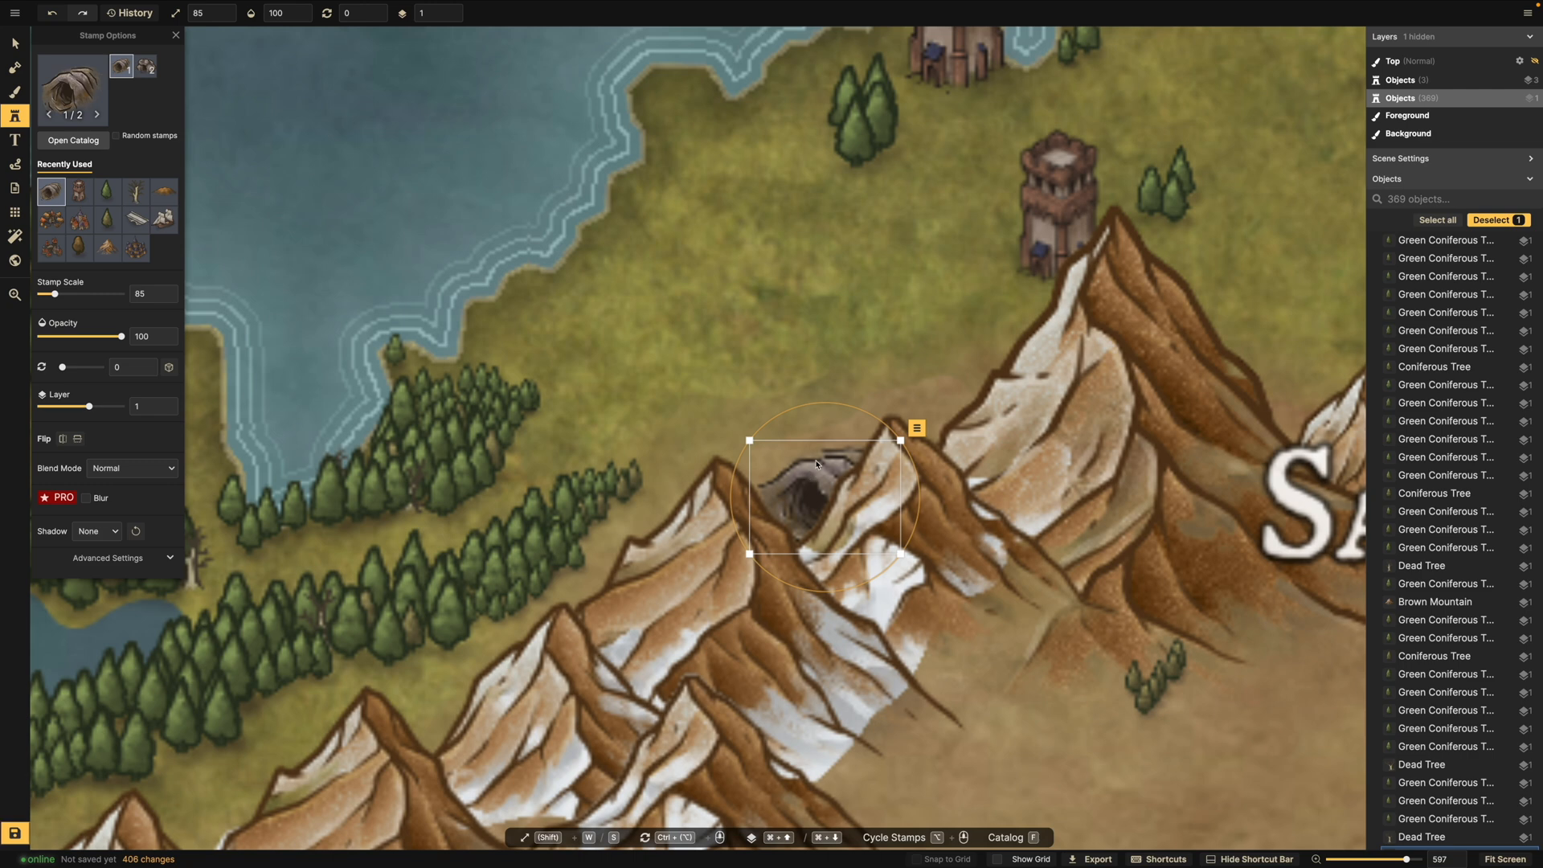
{"action": "left_click_drag", "start_coordinate": [868, 415], "coordinate": [880, 426]}
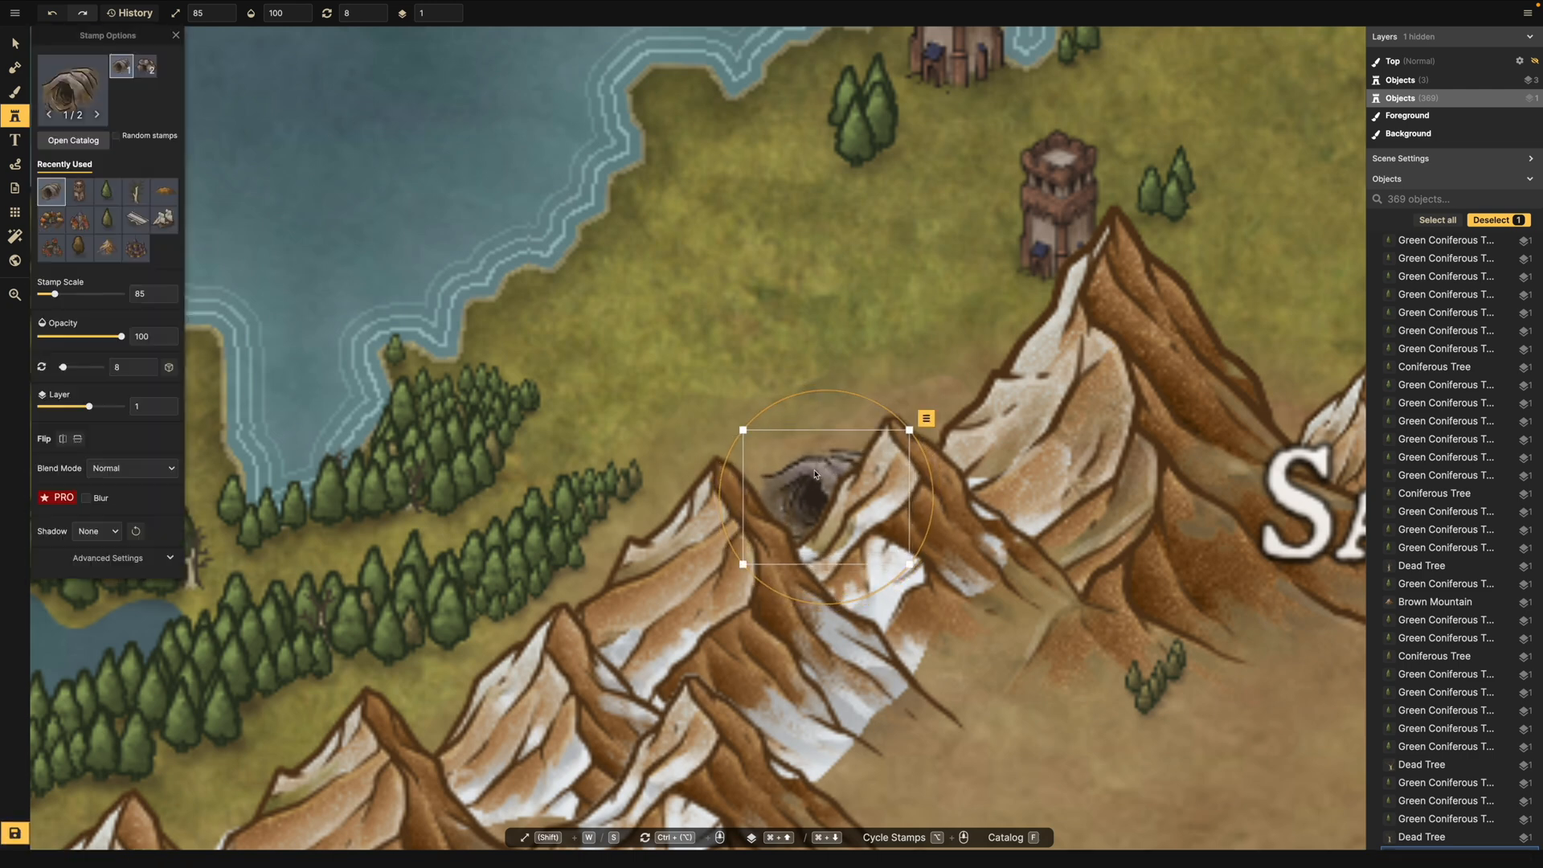
{"action": "left_click_drag", "start_coordinate": [742, 445], "coordinate": [751, 453]}
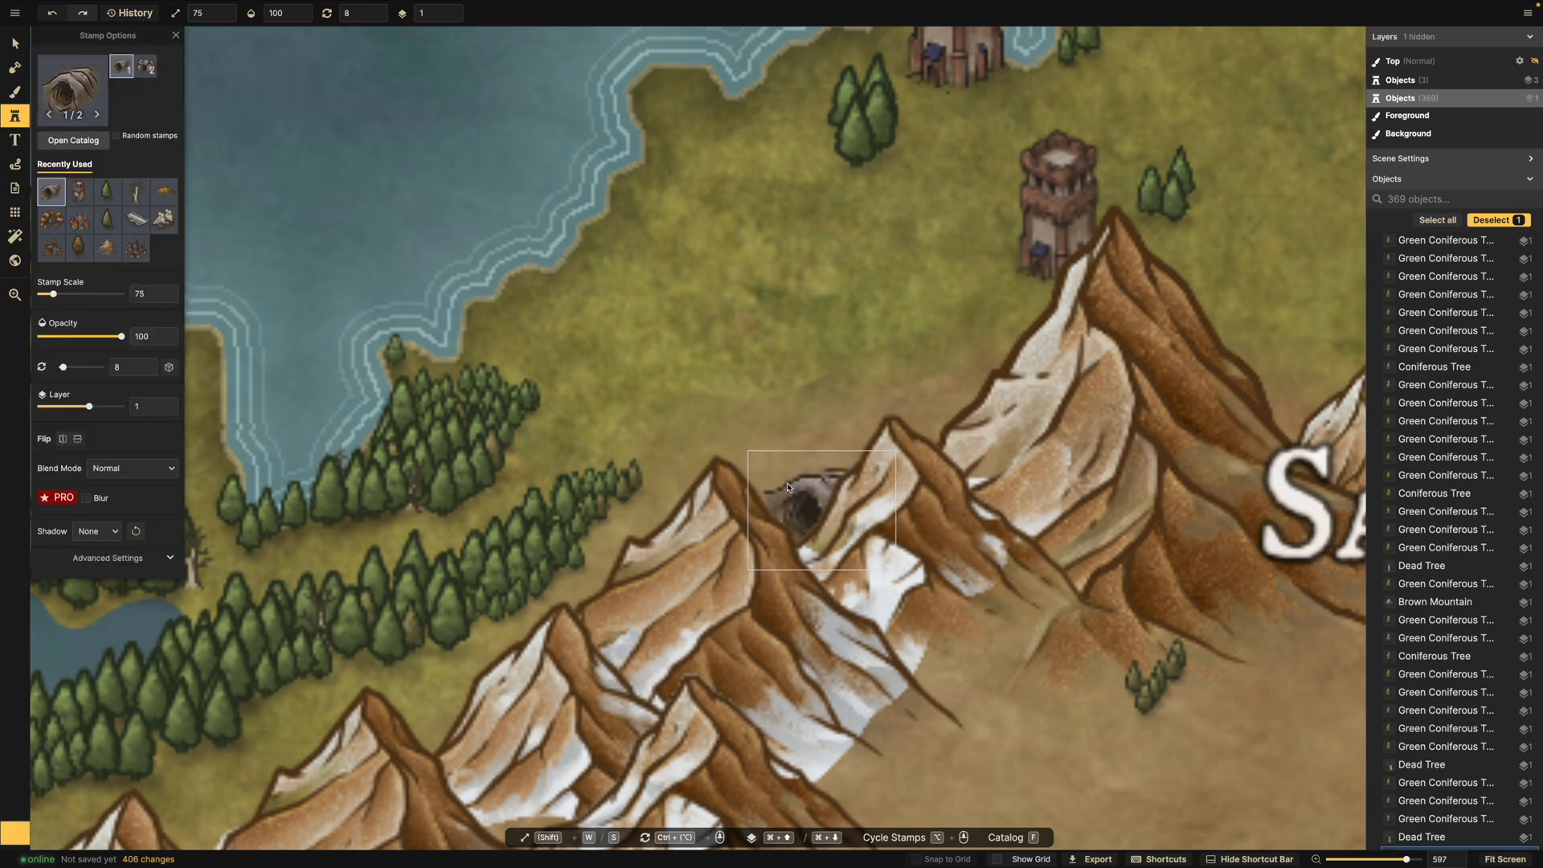
Stamp random coniferous trees at scale 75 to extend the upper forest band northeast along the coast.
{"action": "scroll", "coordinate": [800, 452], "scroll_direction": "down", "scroll_amount": 5}
{"action": "scroll", "coordinate": [770, 369], "scroll_direction": "down", "scroll_amount": 5}
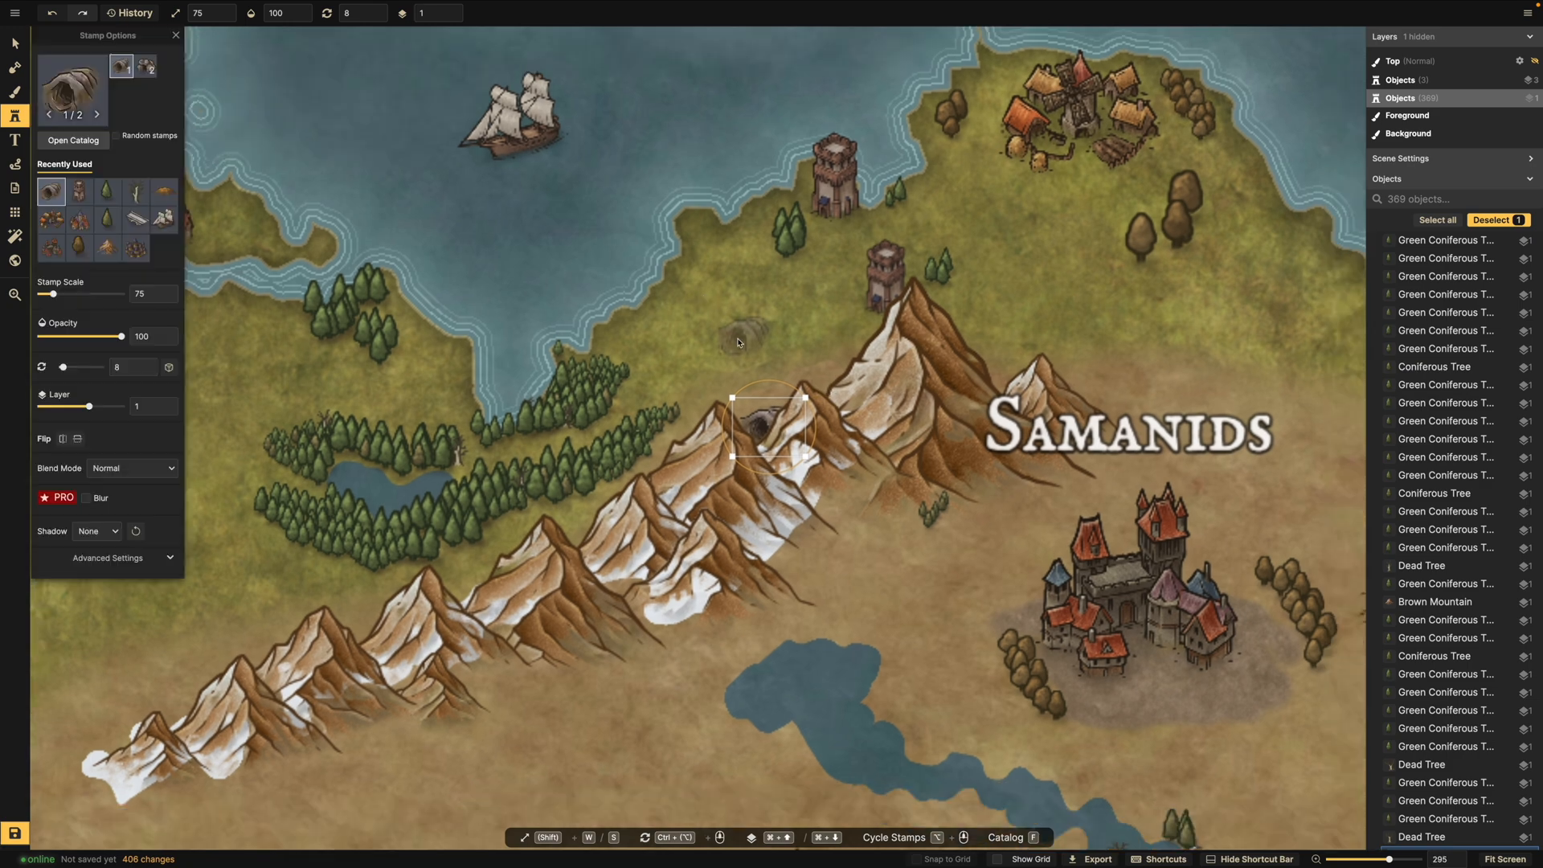
{"action": "scroll", "coordinate": [733, 379], "scroll_direction": "up", "scroll_amount": 2}
{"action": "scroll", "coordinate": [734, 380], "scroll_direction": "up", "scroll_amount": 6}
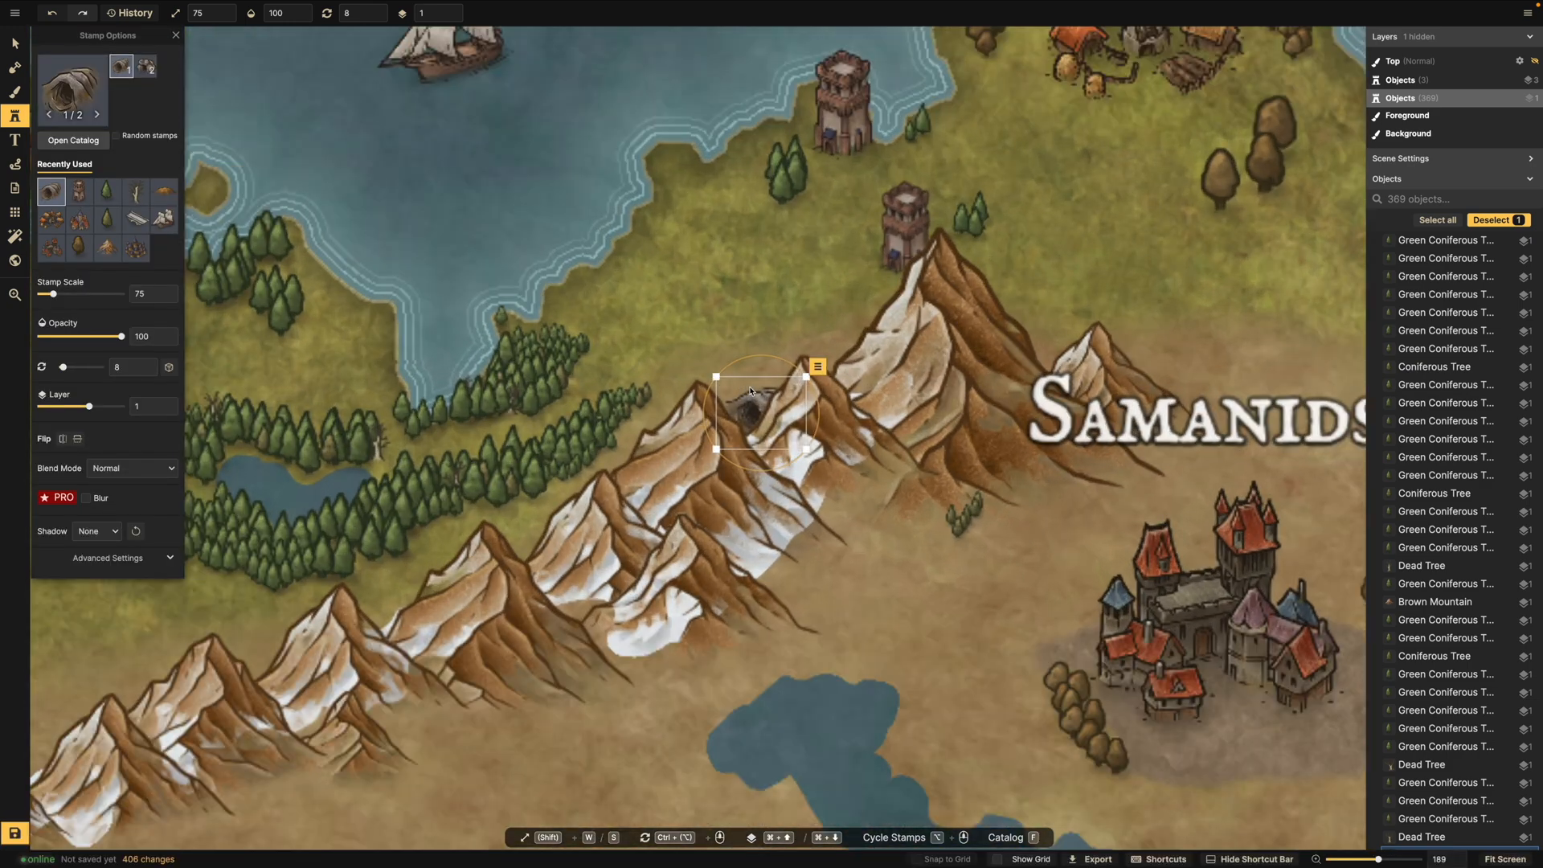
{"action": "scroll", "coordinate": [362, 325], "scroll_direction": "down", "scroll_amount": 6}
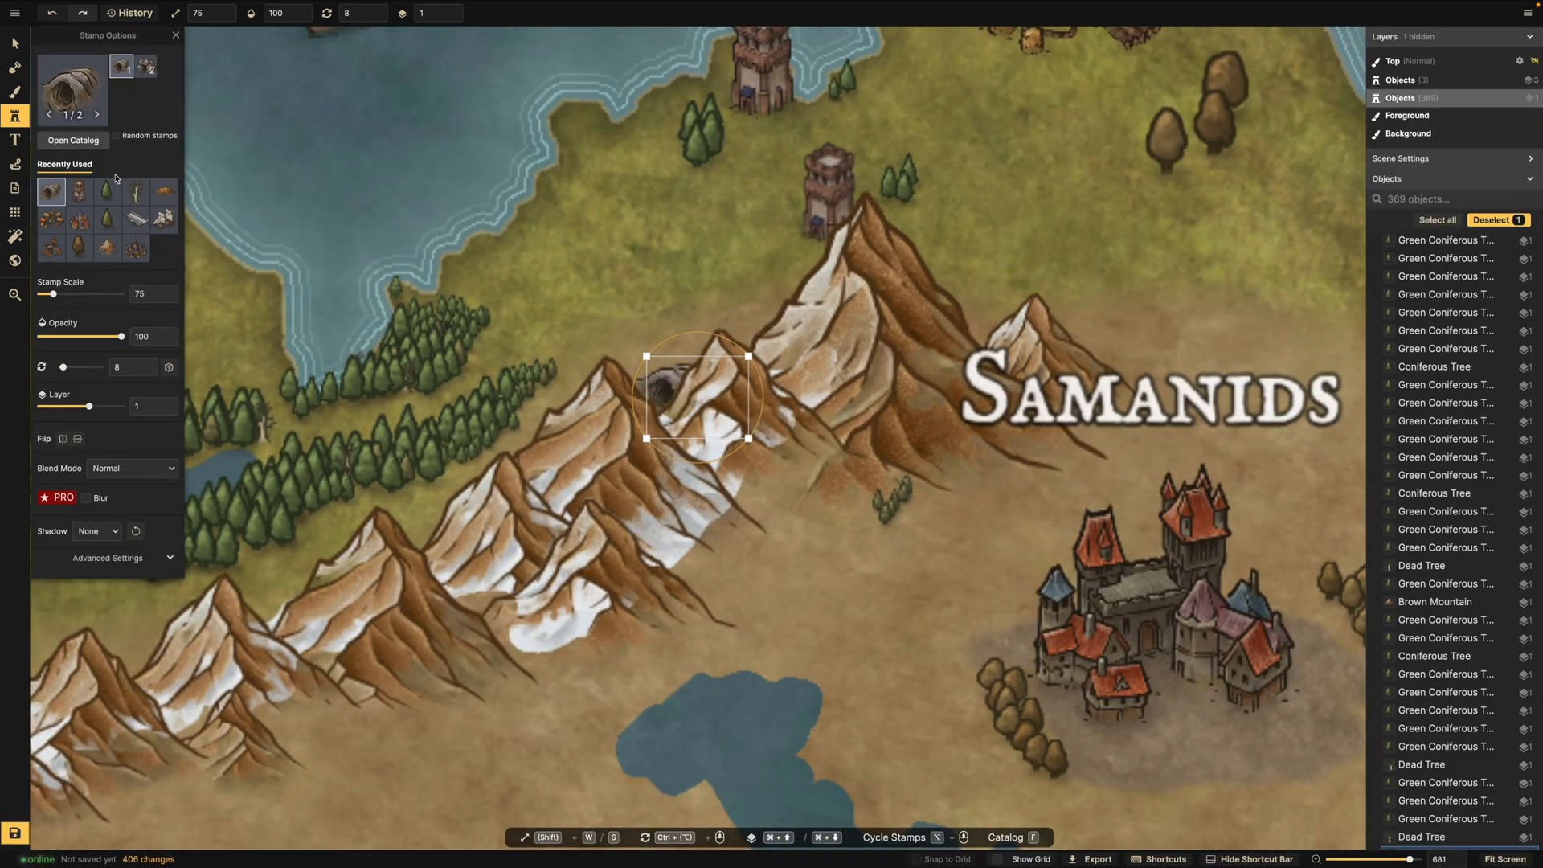
{"action": "left_click", "coordinate": [104, 194]}
{"action": "scroll", "coordinate": [484, 319], "scroll_direction": "up", "scroll_amount": 5}
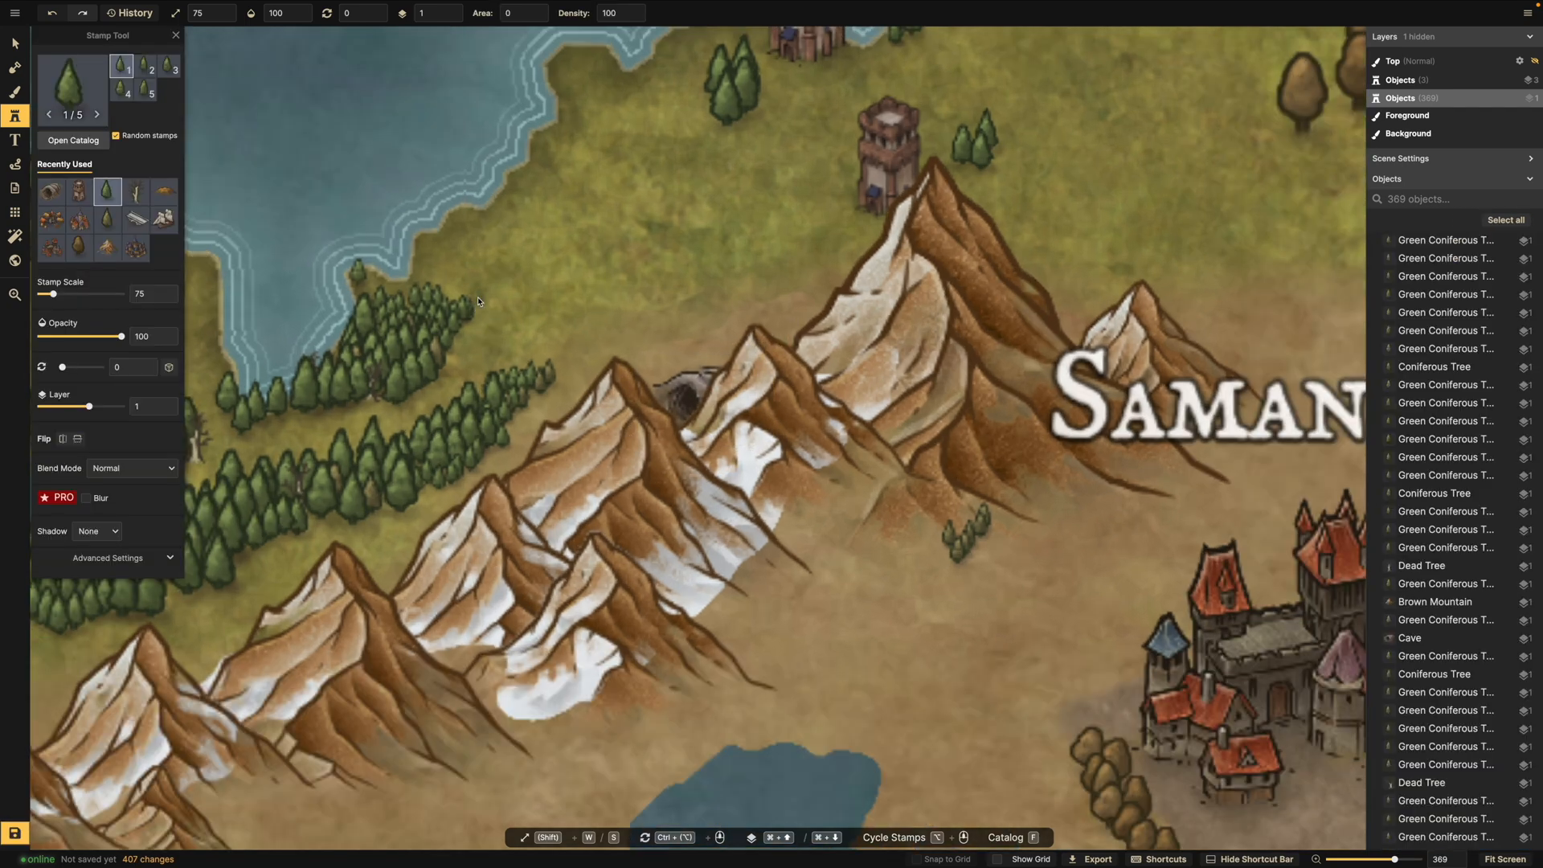
{"action": "left_click", "coordinate": [482, 303]}
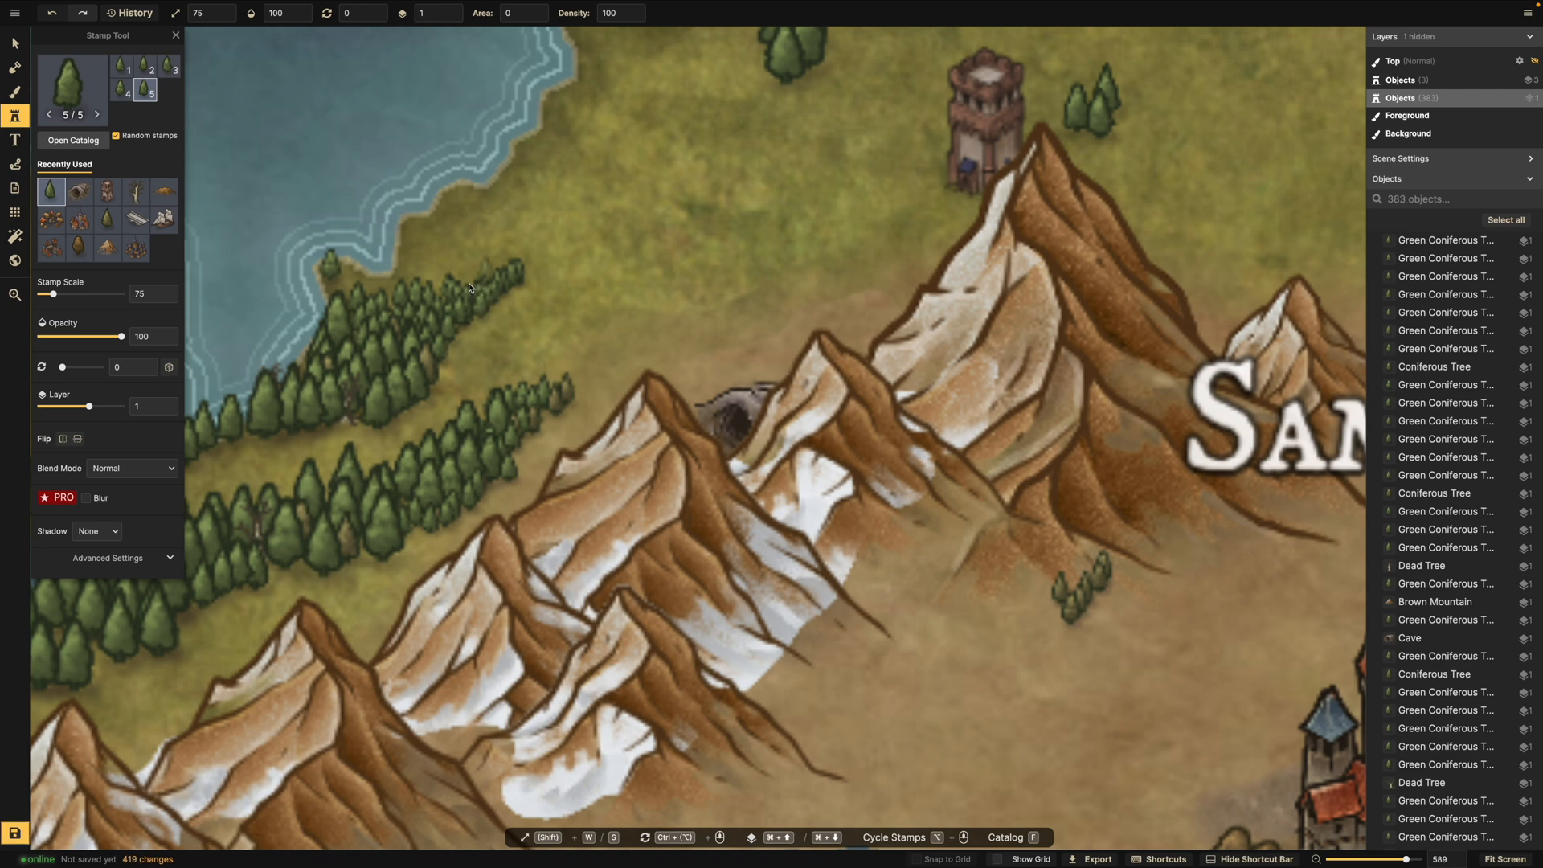
{"action": "left_click_drag", "start_coordinate": [425, 291], "coordinate": [483, 292]}
{"action": "left_click", "coordinate": [514, 272]}
{"action": "left_click", "coordinate": [540, 270]}
{"action": "left_click", "coordinate": [526, 289]}
{"action": "left_click", "coordinate": [512, 300]}
{"action": "left_click", "coordinate": [498, 296]}
{"action": "left_click", "coordinate": [484, 328]}
Extend the lower forest band northeast along the foot of the mountains toward the cave with more small coniferous trees.
{"action": "left_click", "coordinate": [555, 373]}
{"action": "left_click", "coordinate": [570, 371]}
{"action": "left_click", "coordinate": [591, 366]}
{"action": "left_click", "coordinate": [614, 346]}
{"action": "left_click", "coordinate": [603, 335]}
{"action": "left_click", "coordinate": [579, 333]}
{"action": "left_click", "coordinate": [596, 325]}
{"action": "left_click", "coordinate": [550, 363]}
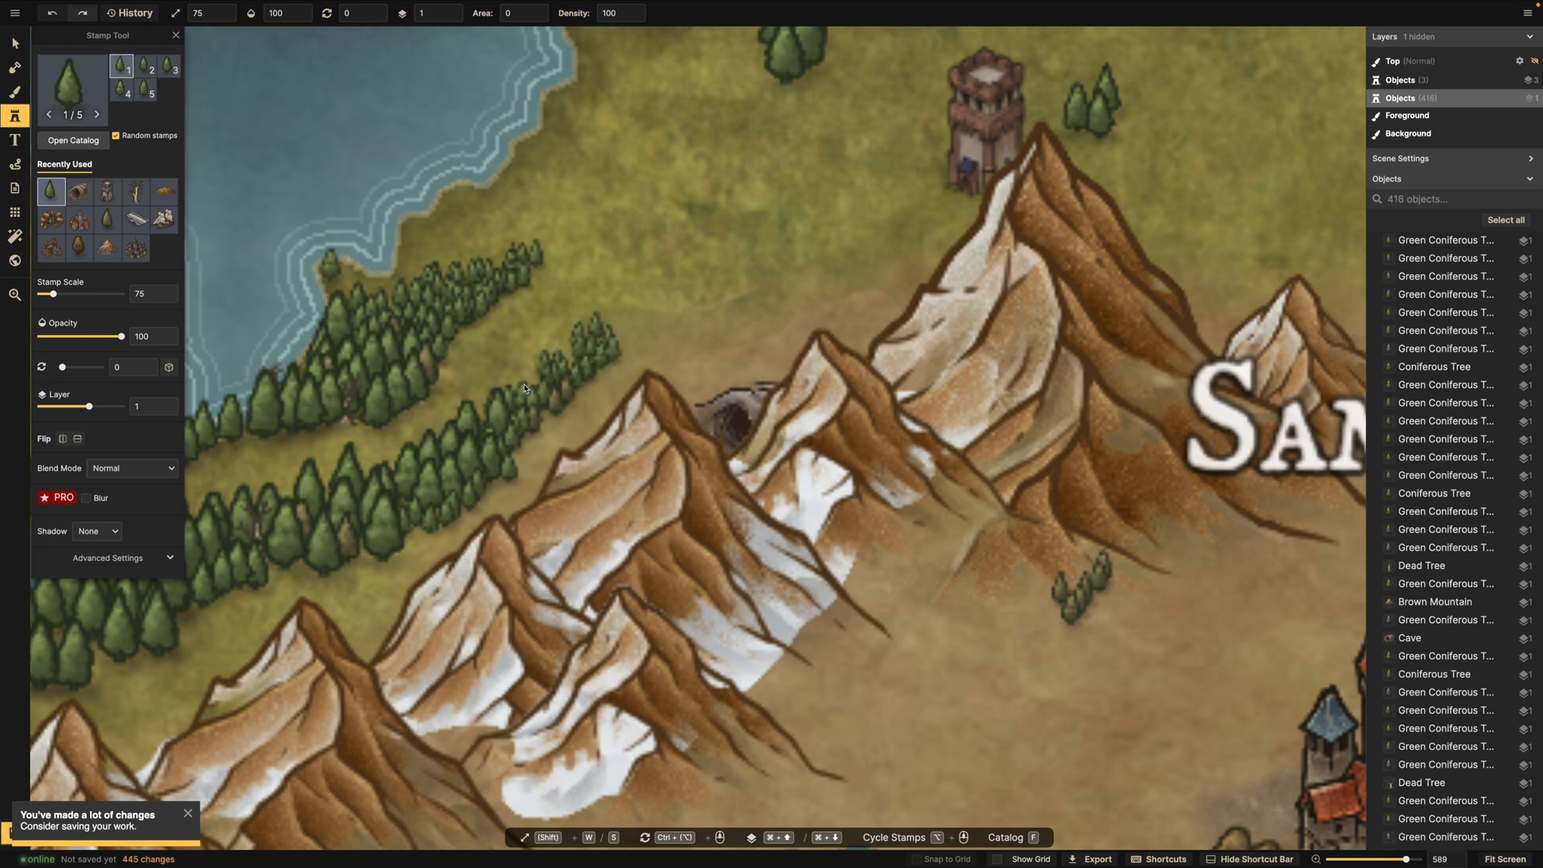
{"action": "left_click", "coordinate": [519, 397]}
{"action": "left_click", "coordinate": [537, 401]}
{"action": "left_click", "coordinate": [553, 407]}
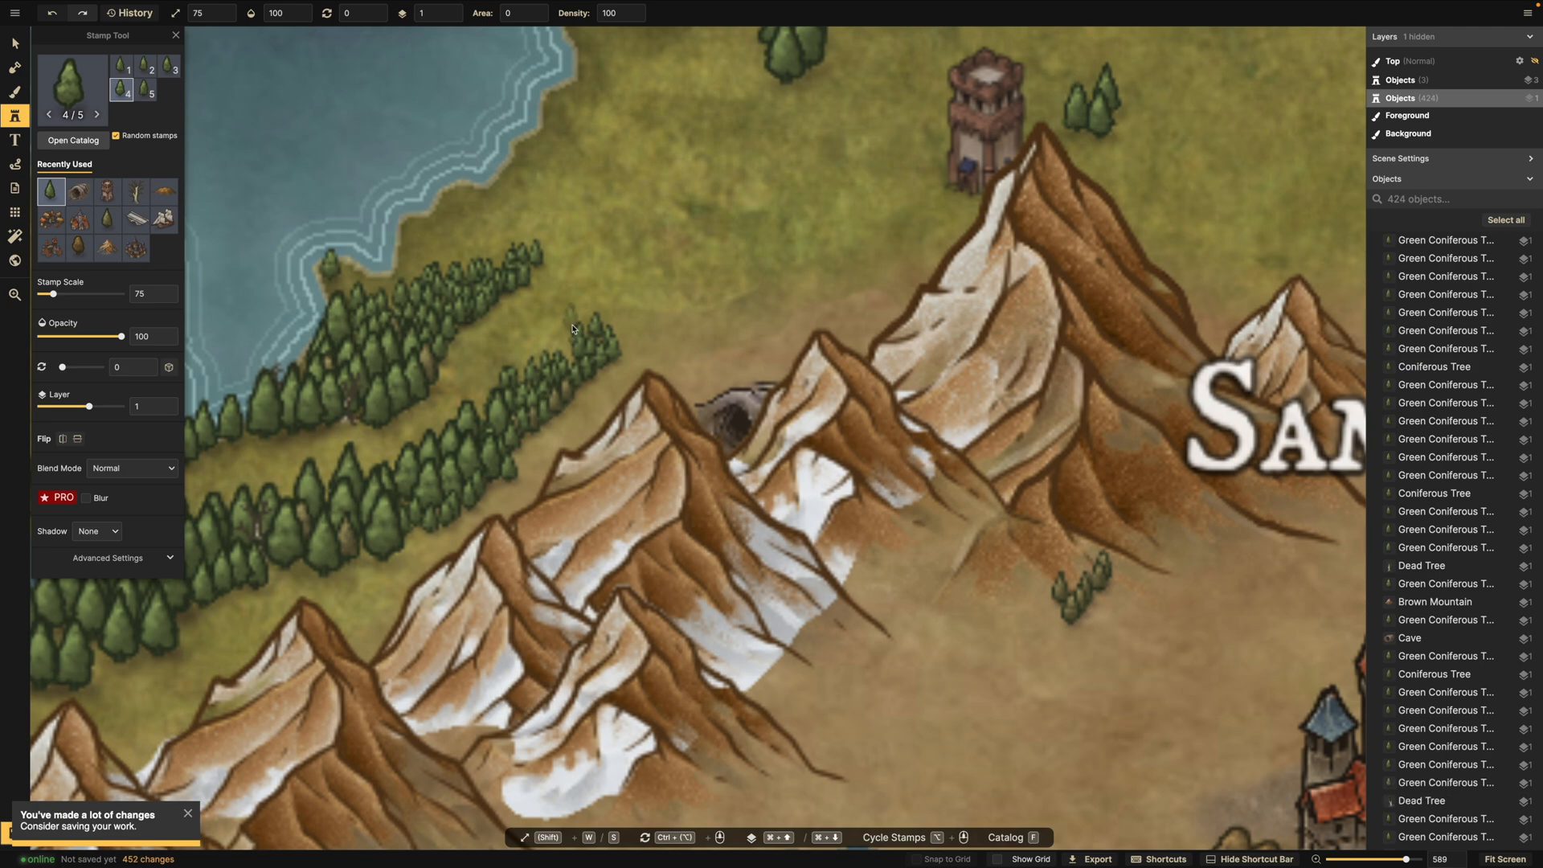
Scatter a few small coniferous trees on the open grass north of the cave.
{"action": "scroll", "coordinate": [574, 329], "scroll_direction": "down", "scroll_amount": 3}
{"action": "left_click", "coordinate": [596, 332]}
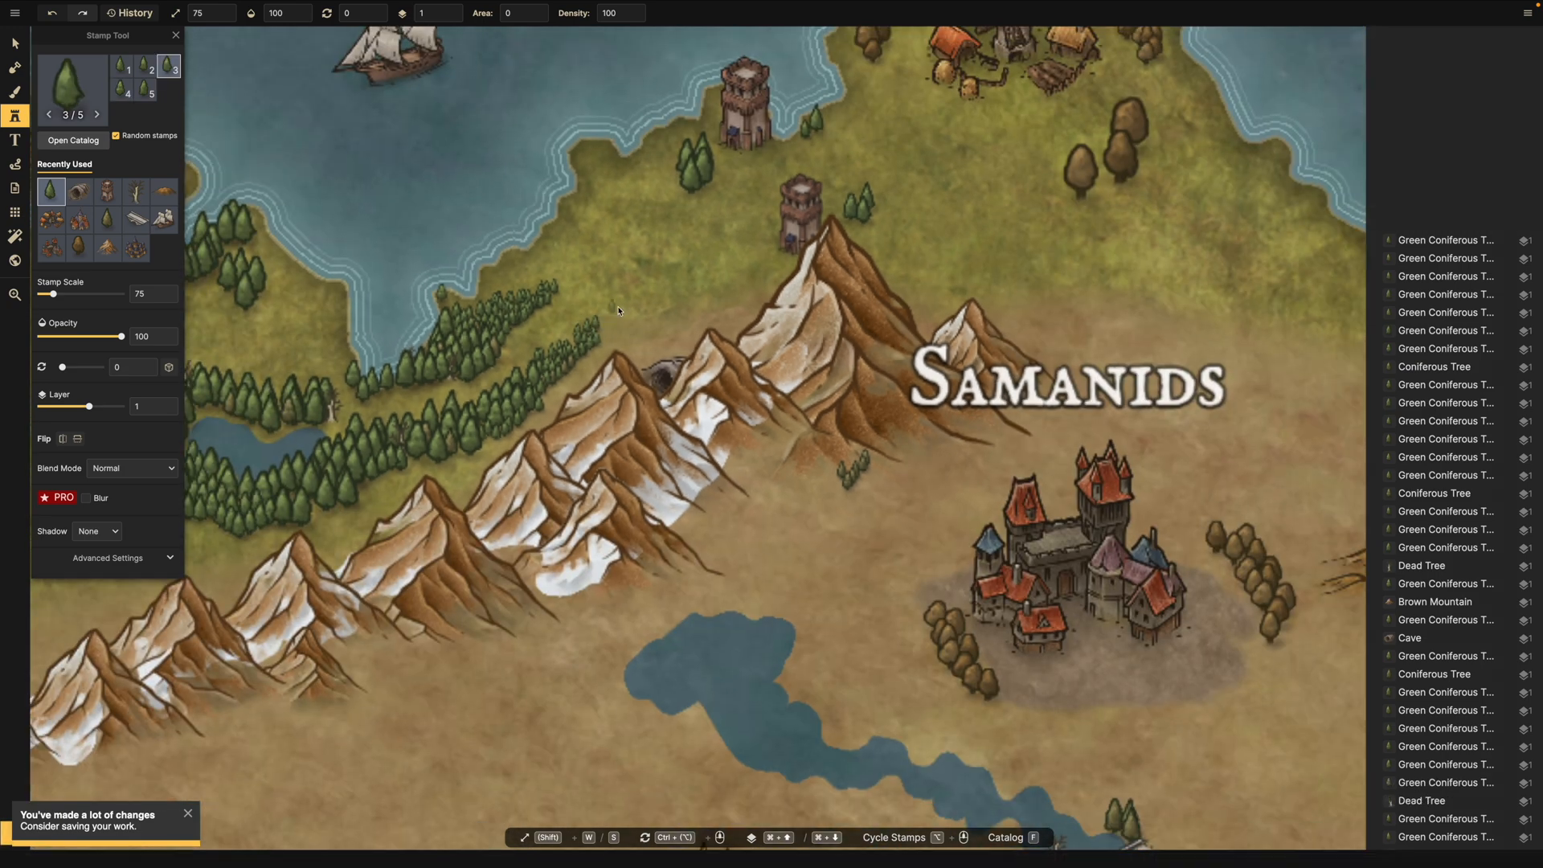
{"action": "left_click", "coordinate": [631, 303]}
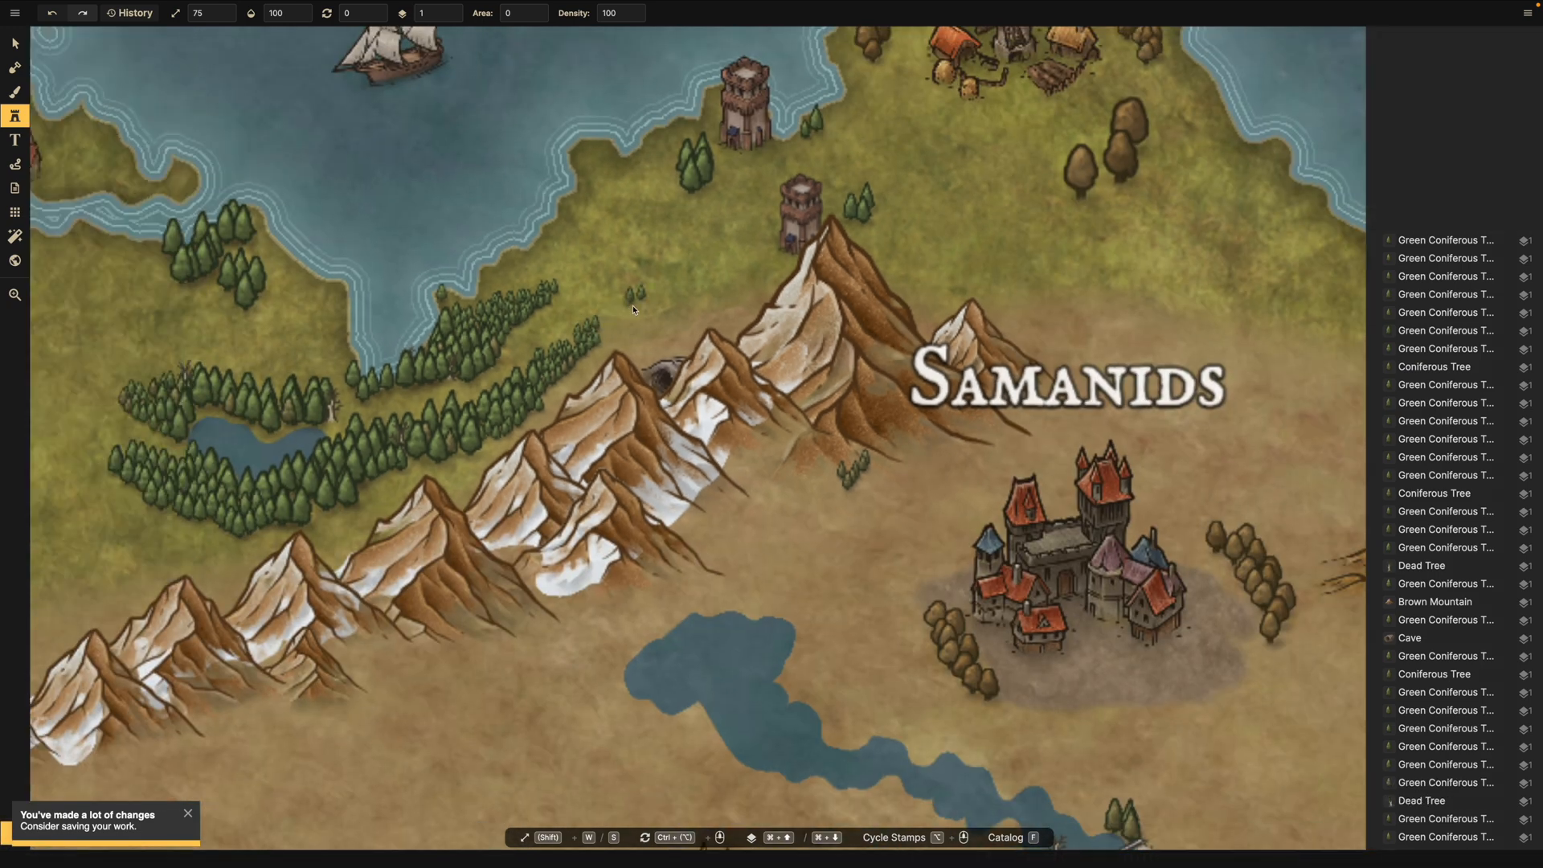
Fill in the forest band north of the small lake with coniferous trees, starting from its western tip.
{"action": "scroll", "coordinate": [605, 356], "scroll_direction": "down", "scroll_amount": 3}
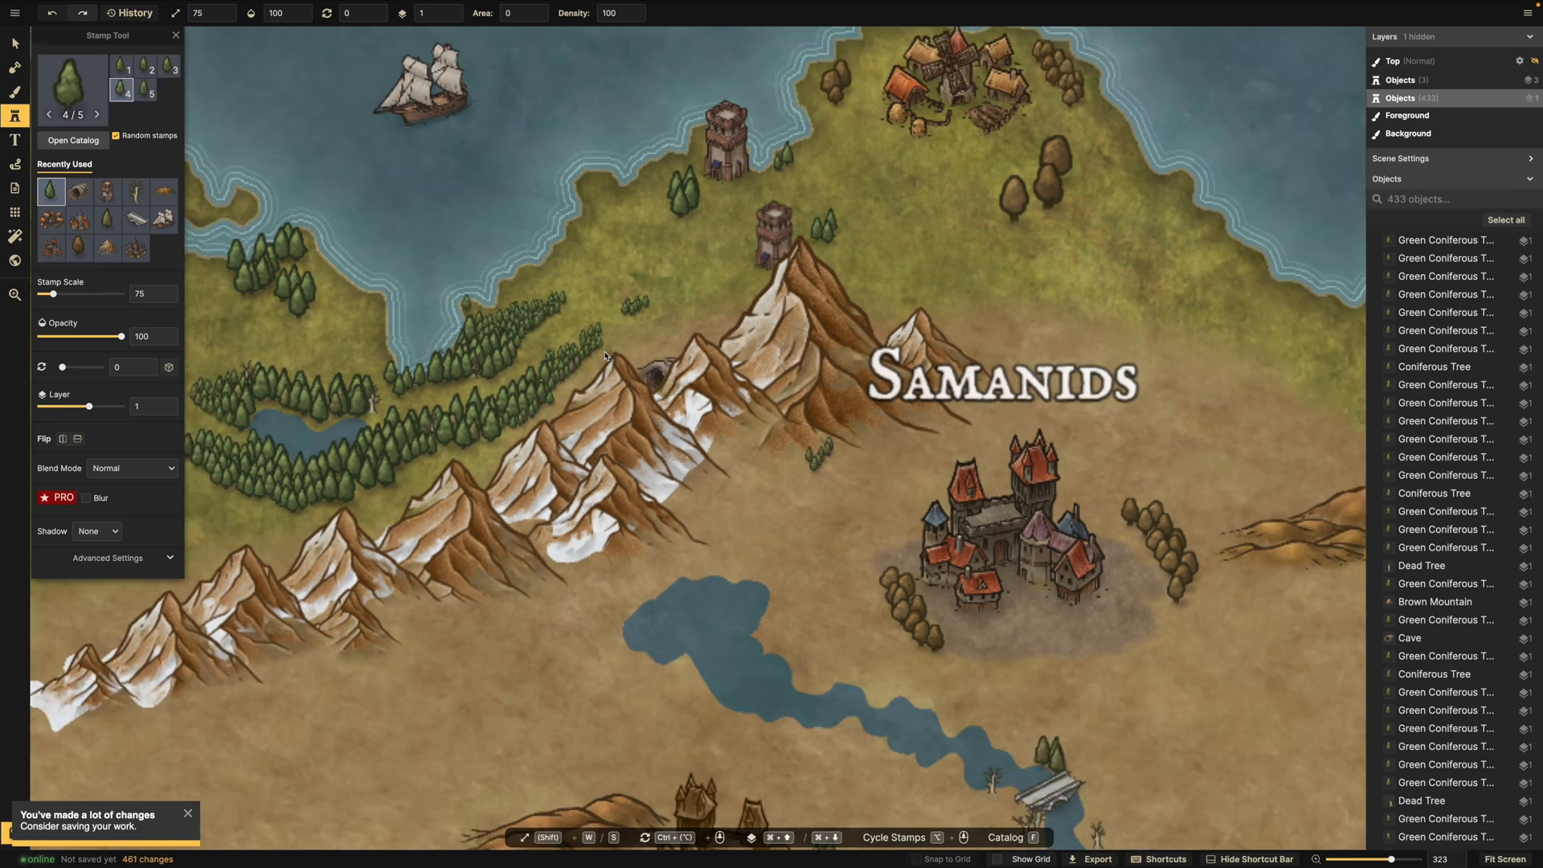
{"action": "scroll", "coordinate": [605, 356], "scroll_direction": "down", "scroll_amount": 6}
{"action": "scroll", "coordinate": [398, 356], "scroll_direction": "up", "scroll_amount": 4}
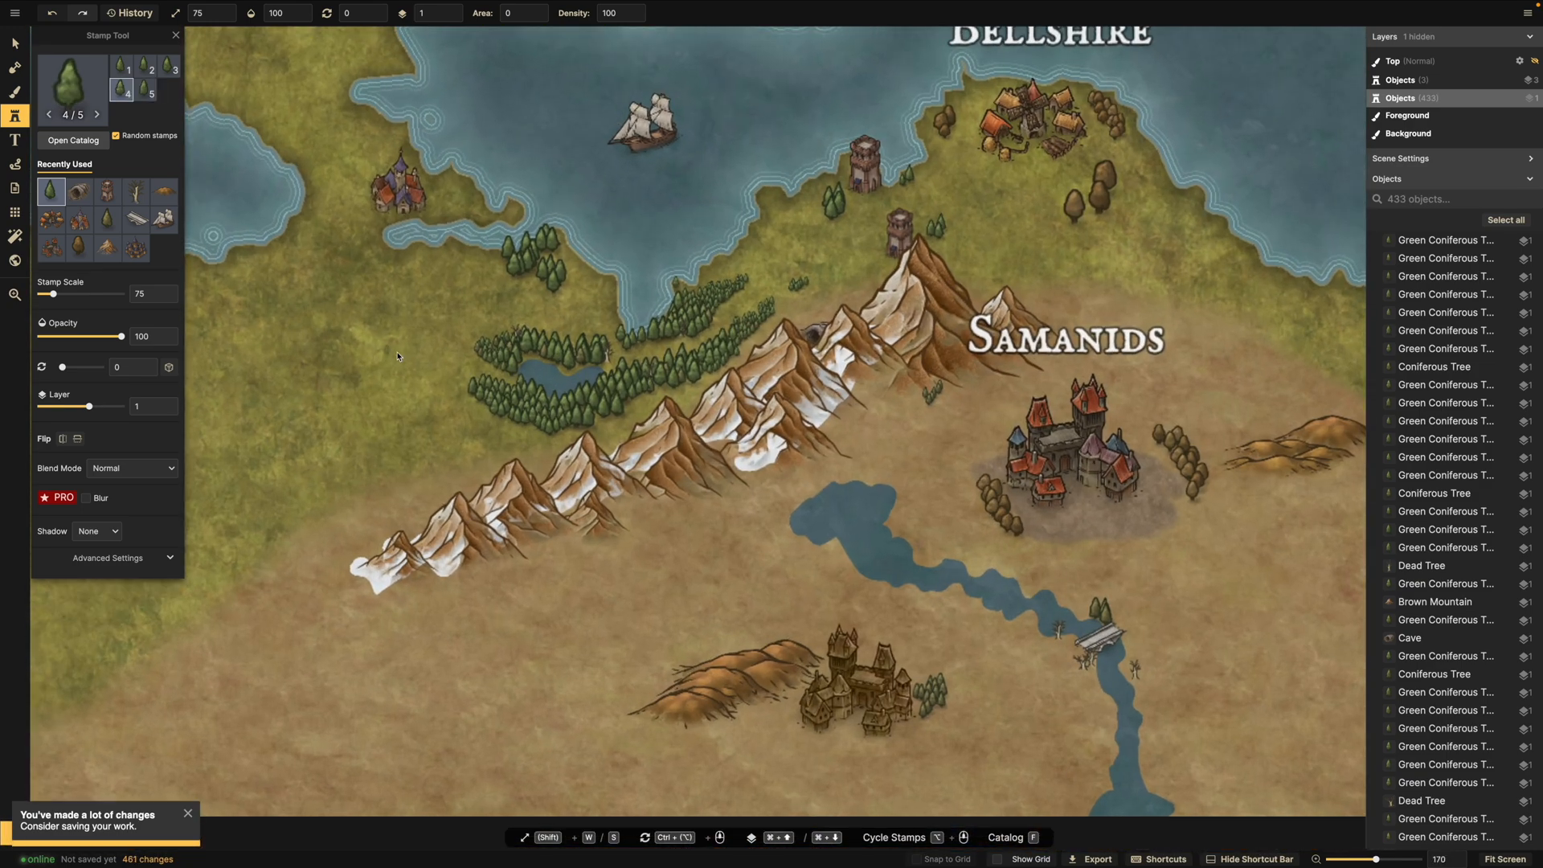
{"action": "scroll", "coordinate": [466, 351], "scroll_direction": "up", "scroll_amount": 5}
{"action": "left_click", "coordinate": [531, 356]}
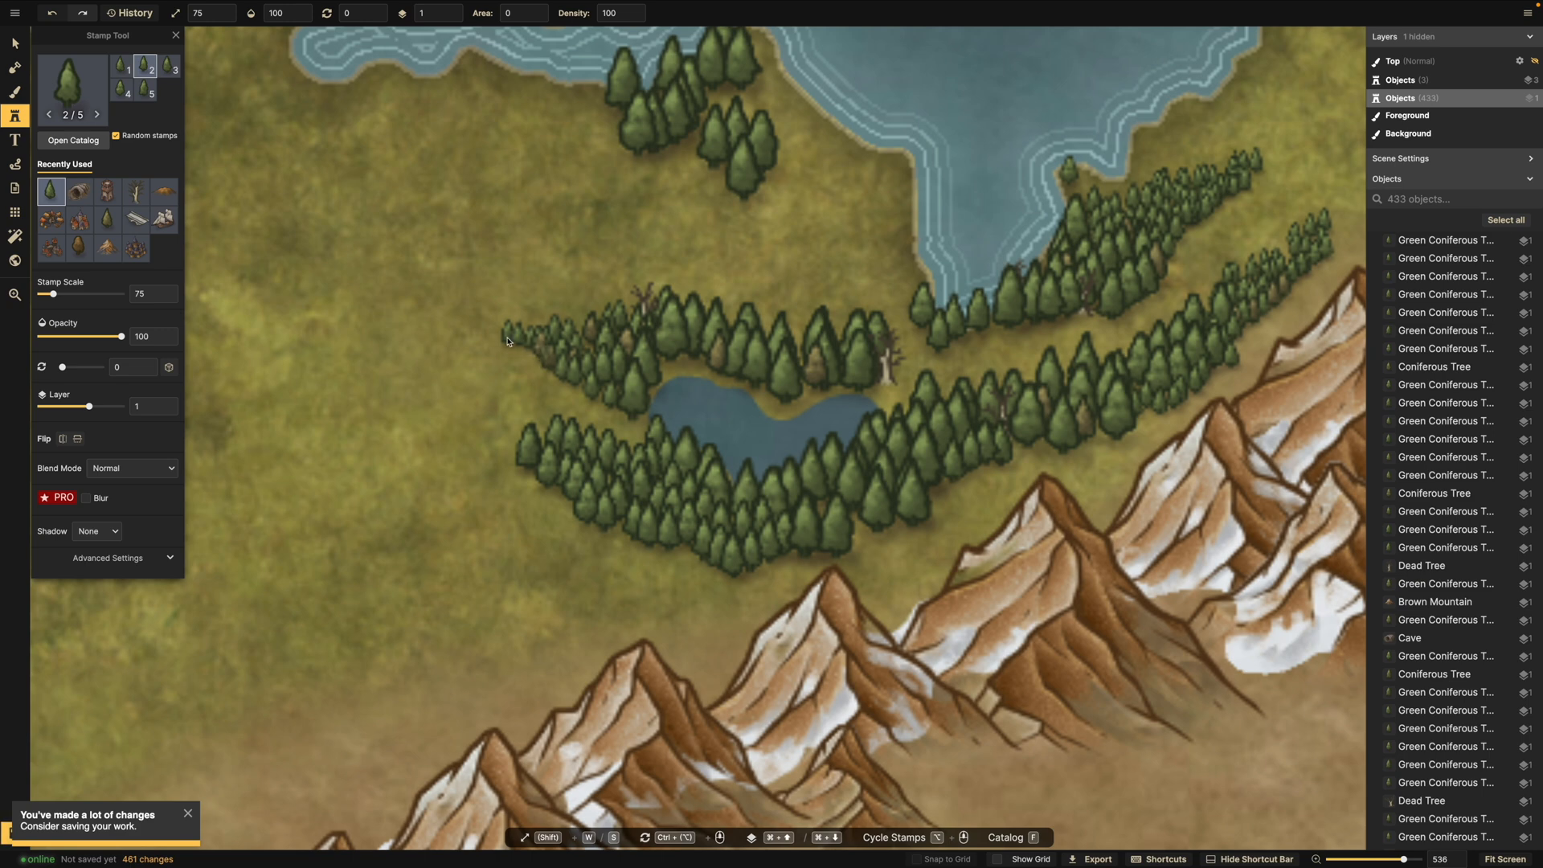
{"action": "left_click", "coordinate": [636, 318]}
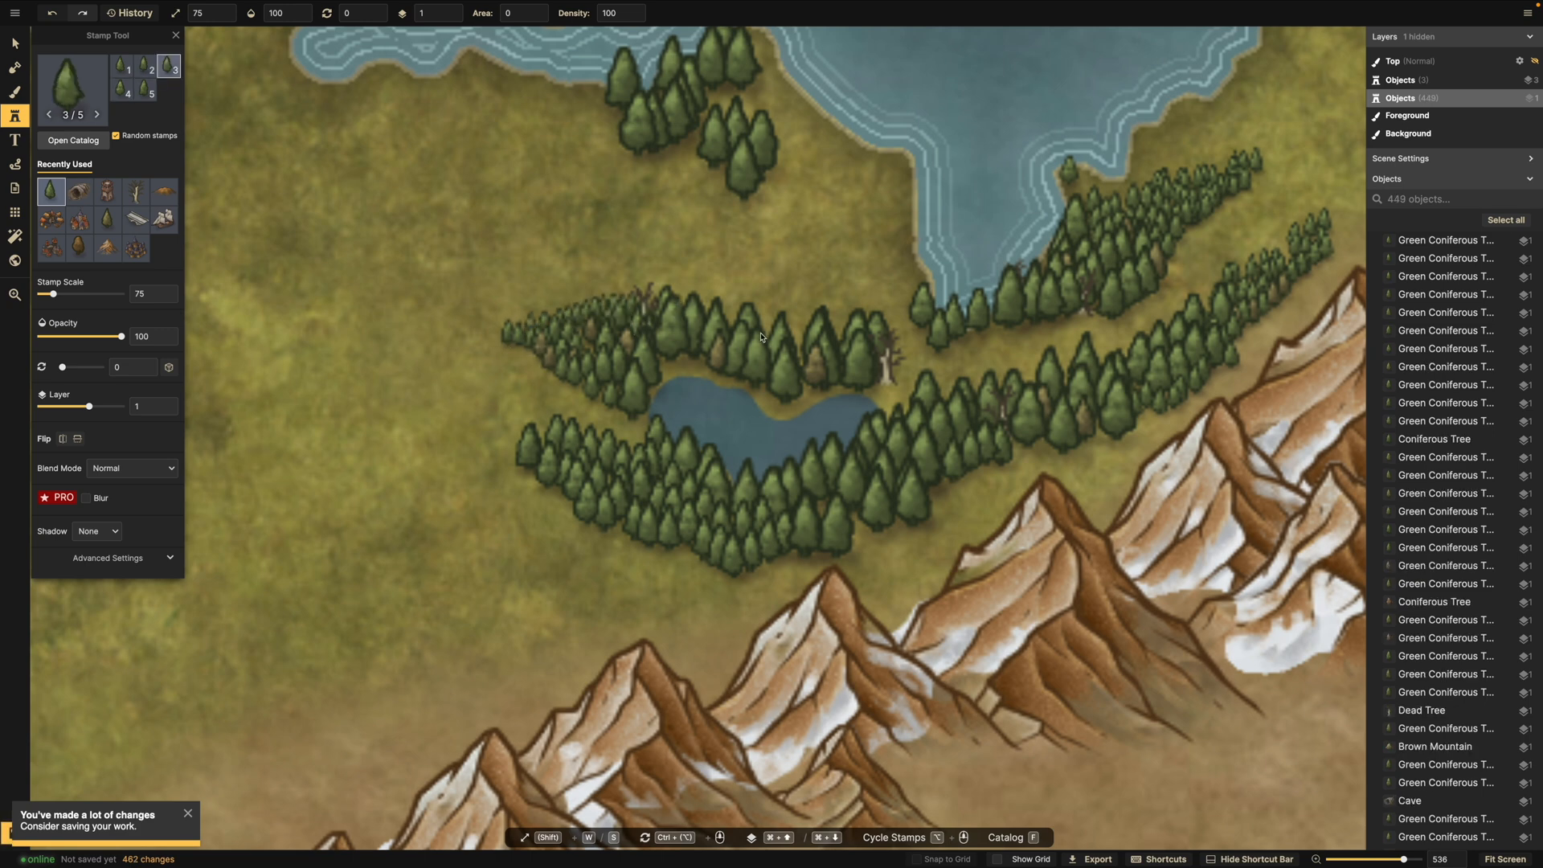
Thicken the western ends of both forest bands around the lake with additional small coniferous trees.
{"action": "left_click", "coordinate": [466, 456]}
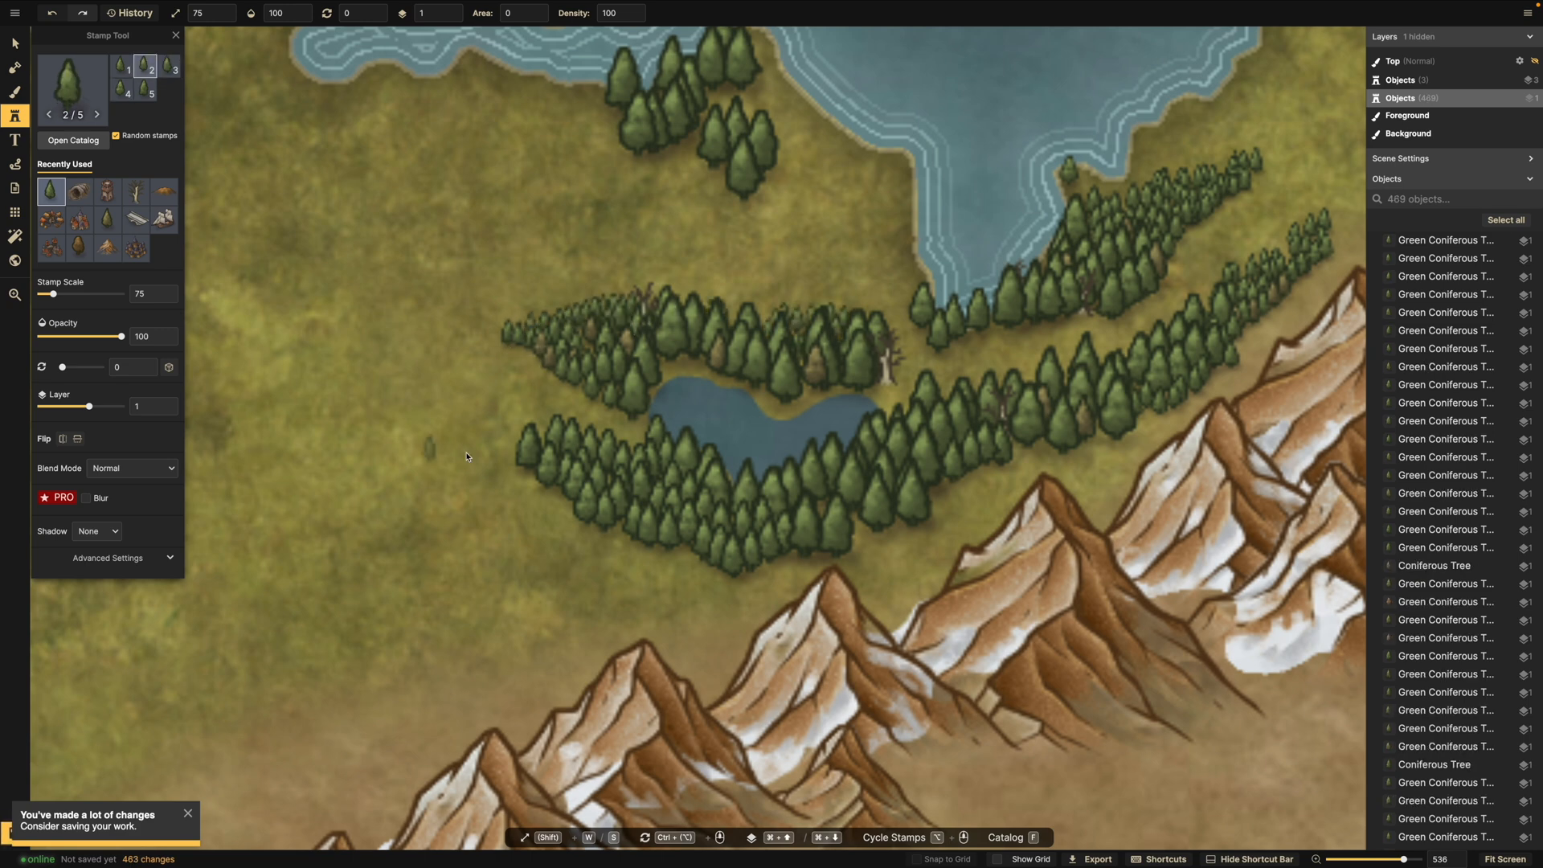
{"action": "left_click", "coordinate": [529, 496]}
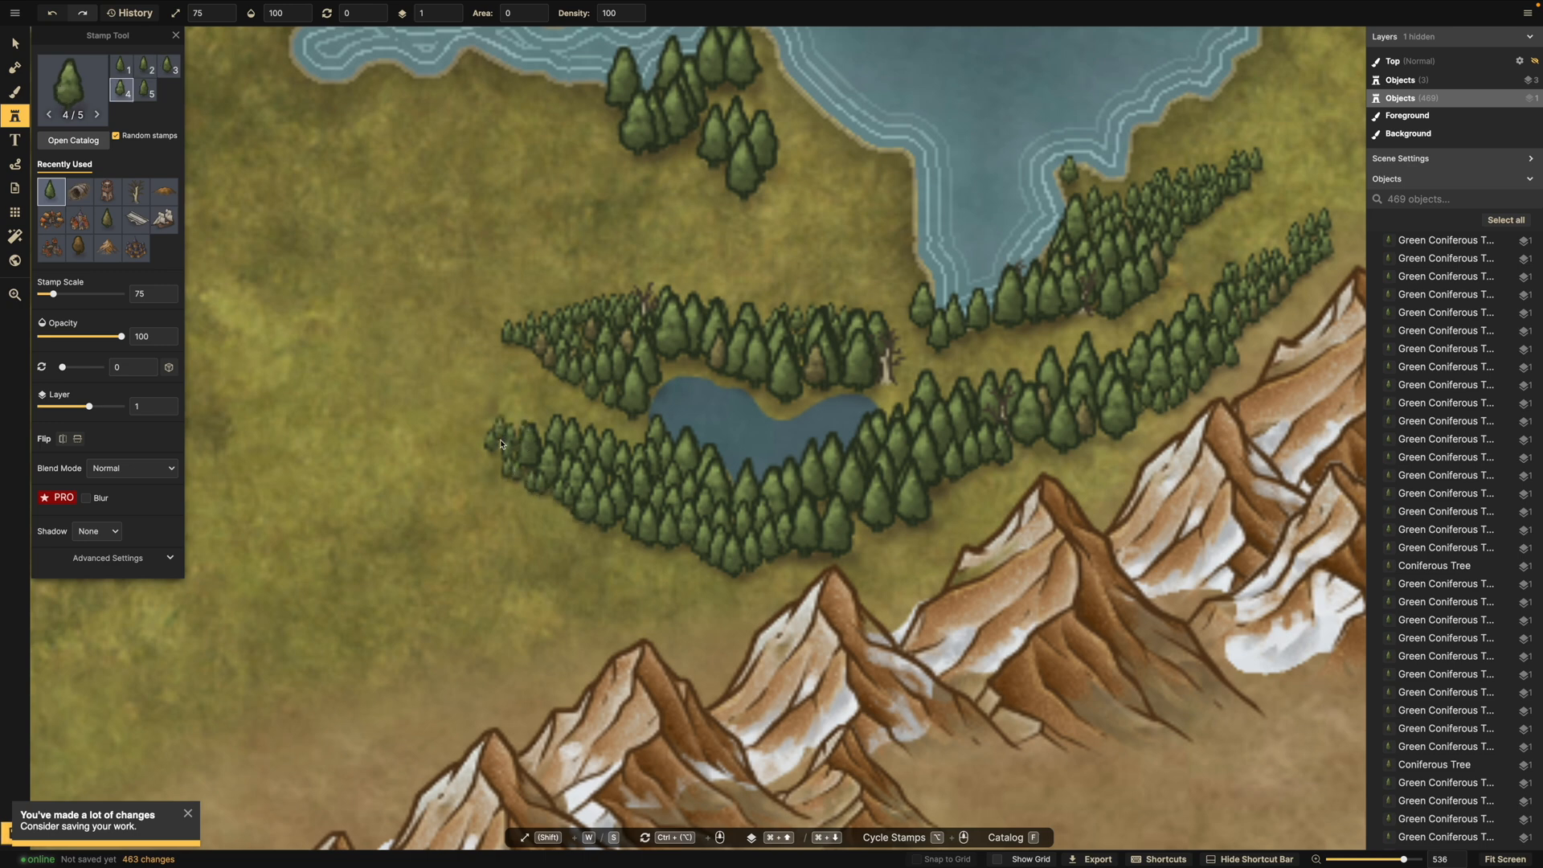
{"action": "left_click", "coordinate": [498, 465]}
{"action": "left_click", "coordinate": [511, 432]}
{"action": "left_click", "coordinate": [493, 389]}
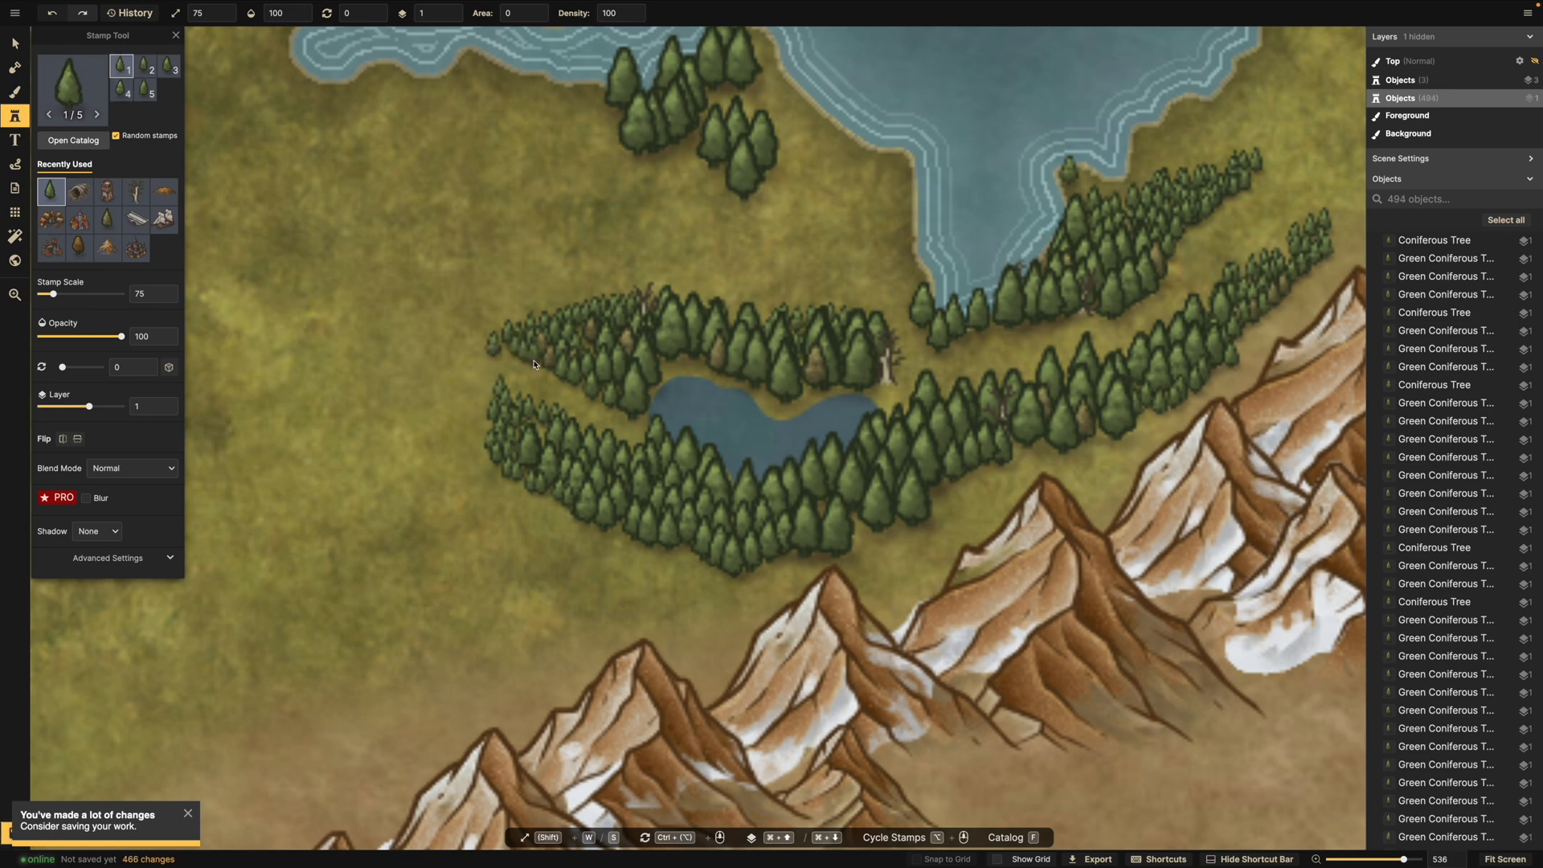
{"action": "left_click", "coordinate": [535, 365]}
{"action": "scroll", "coordinate": [535, 366], "scroll_direction": "down", "scroll_amount": 6}
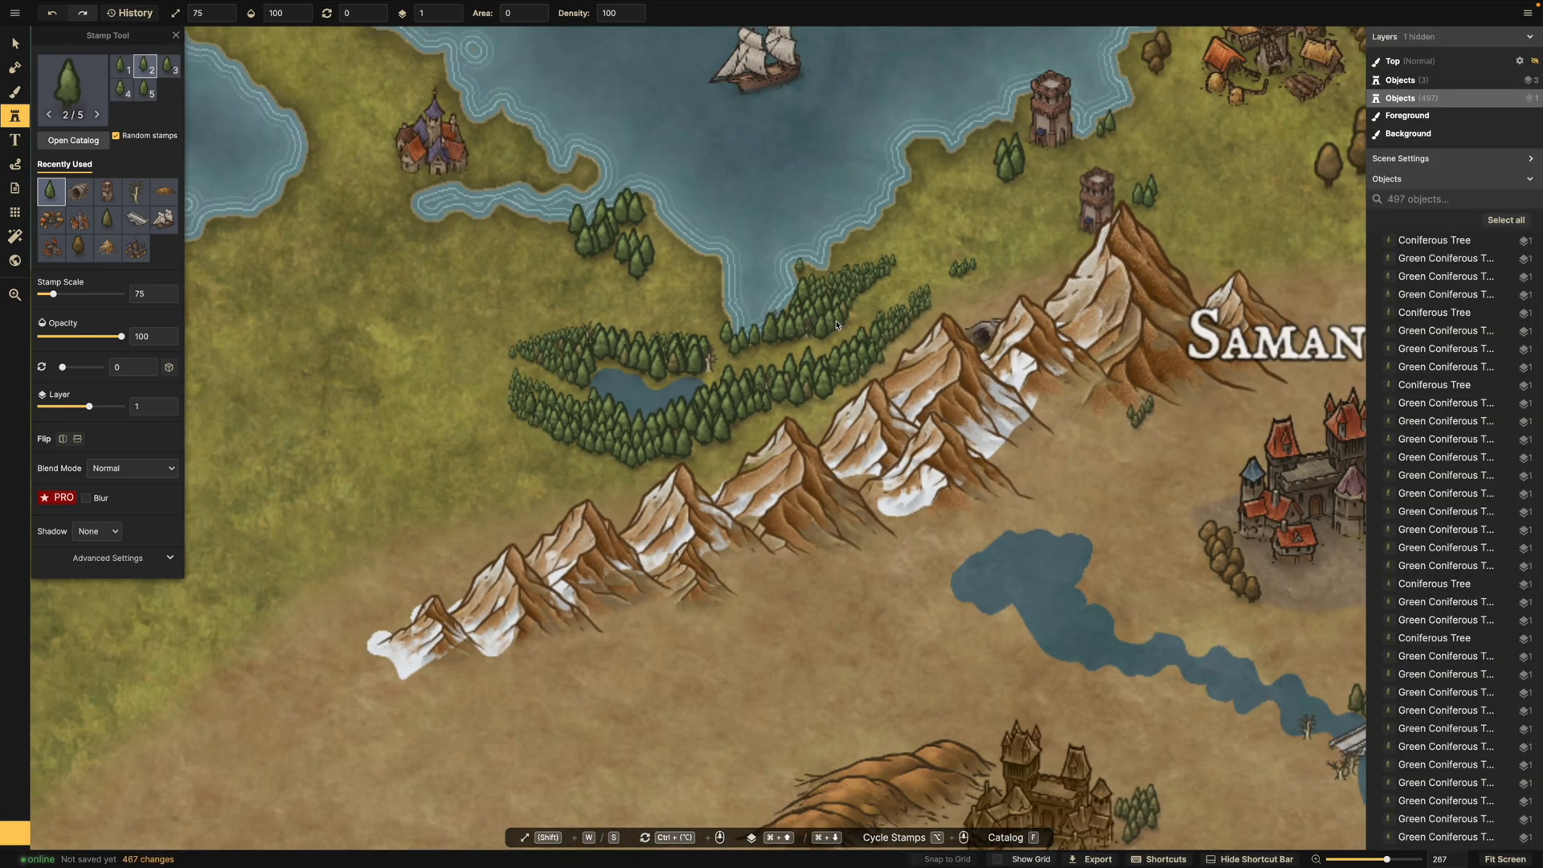
Line the western shore of the narrow bay northeast of the small lake with small coniferous trees.
{"action": "left_click_drag", "start_coordinate": [839, 326], "coordinate": [751, 367]}
{"action": "scroll", "coordinate": [752, 367], "scroll_direction": "up", "scroll_amount": 1}
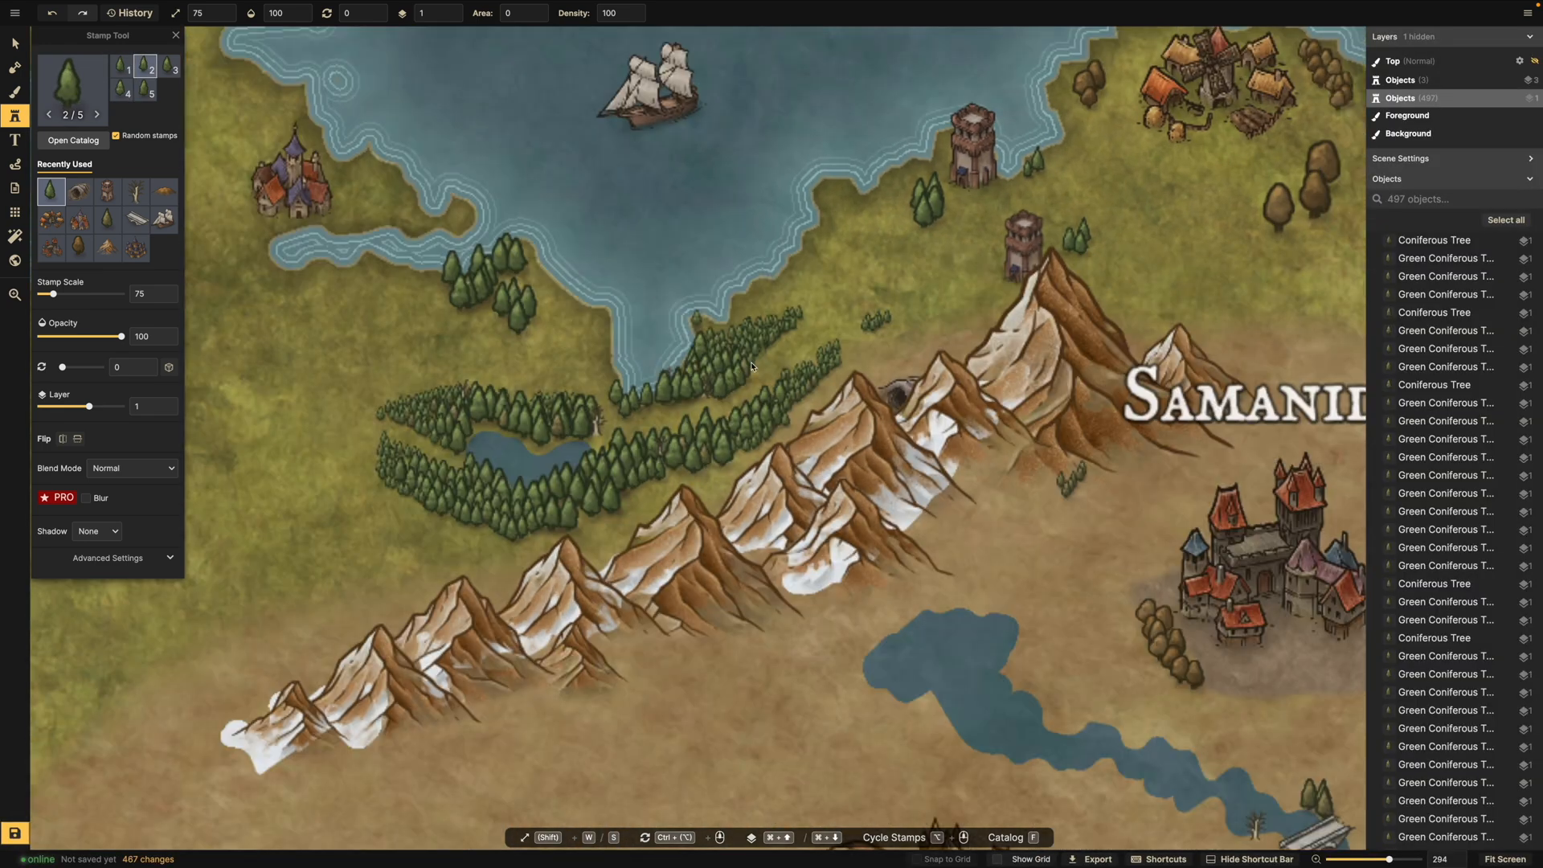
{"action": "scroll", "coordinate": [752, 366], "scroll_direction": "up", "scroll_amount": 5}
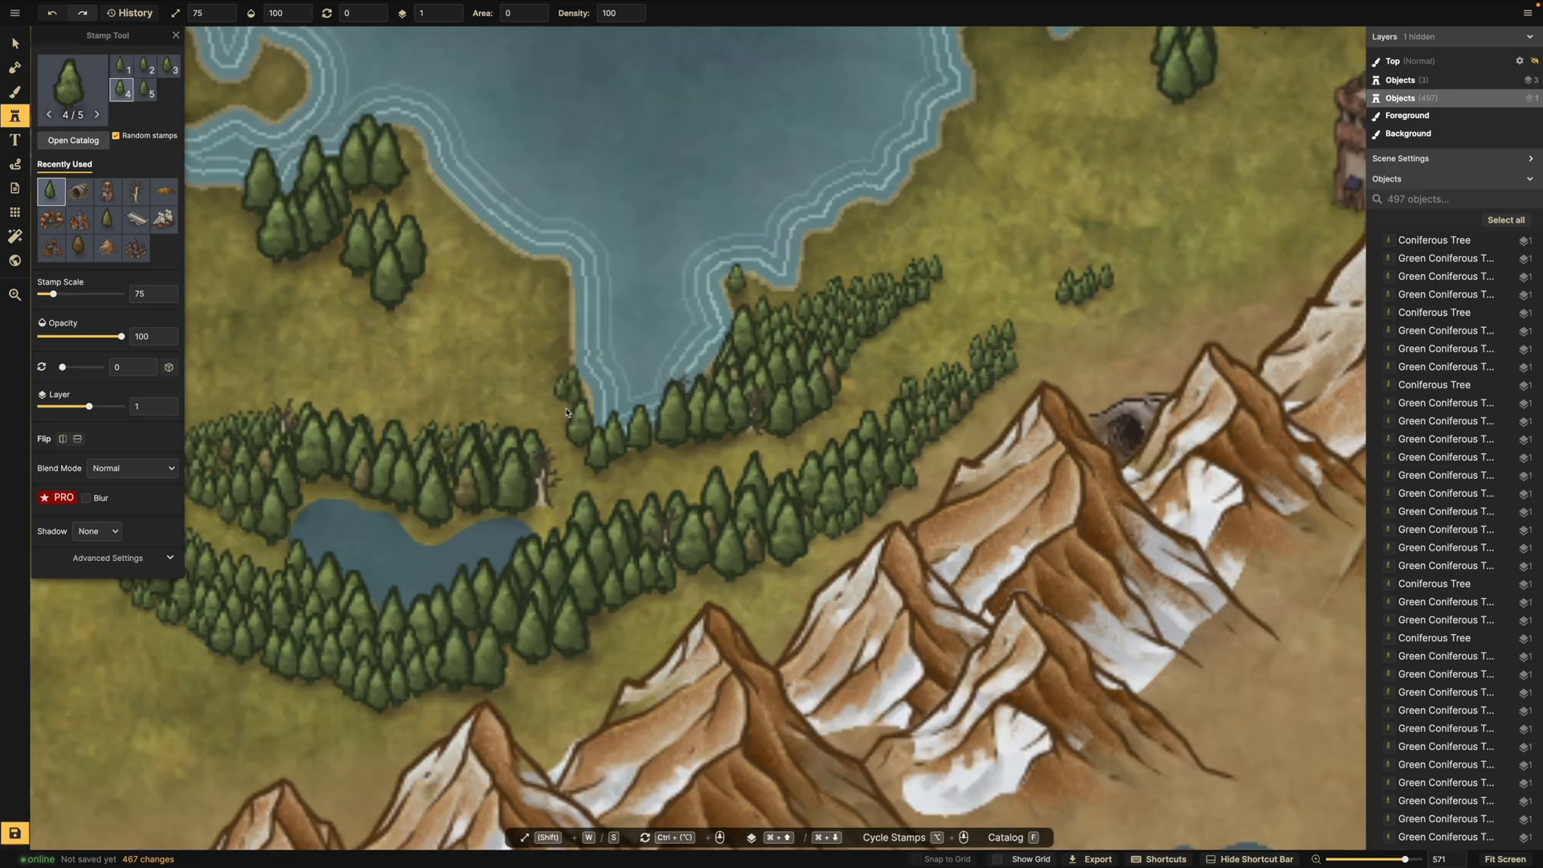
{"action": "left_click", "coordinate": [568, 418]}
{"action": "left_click", "coordinate": [566, 355]}
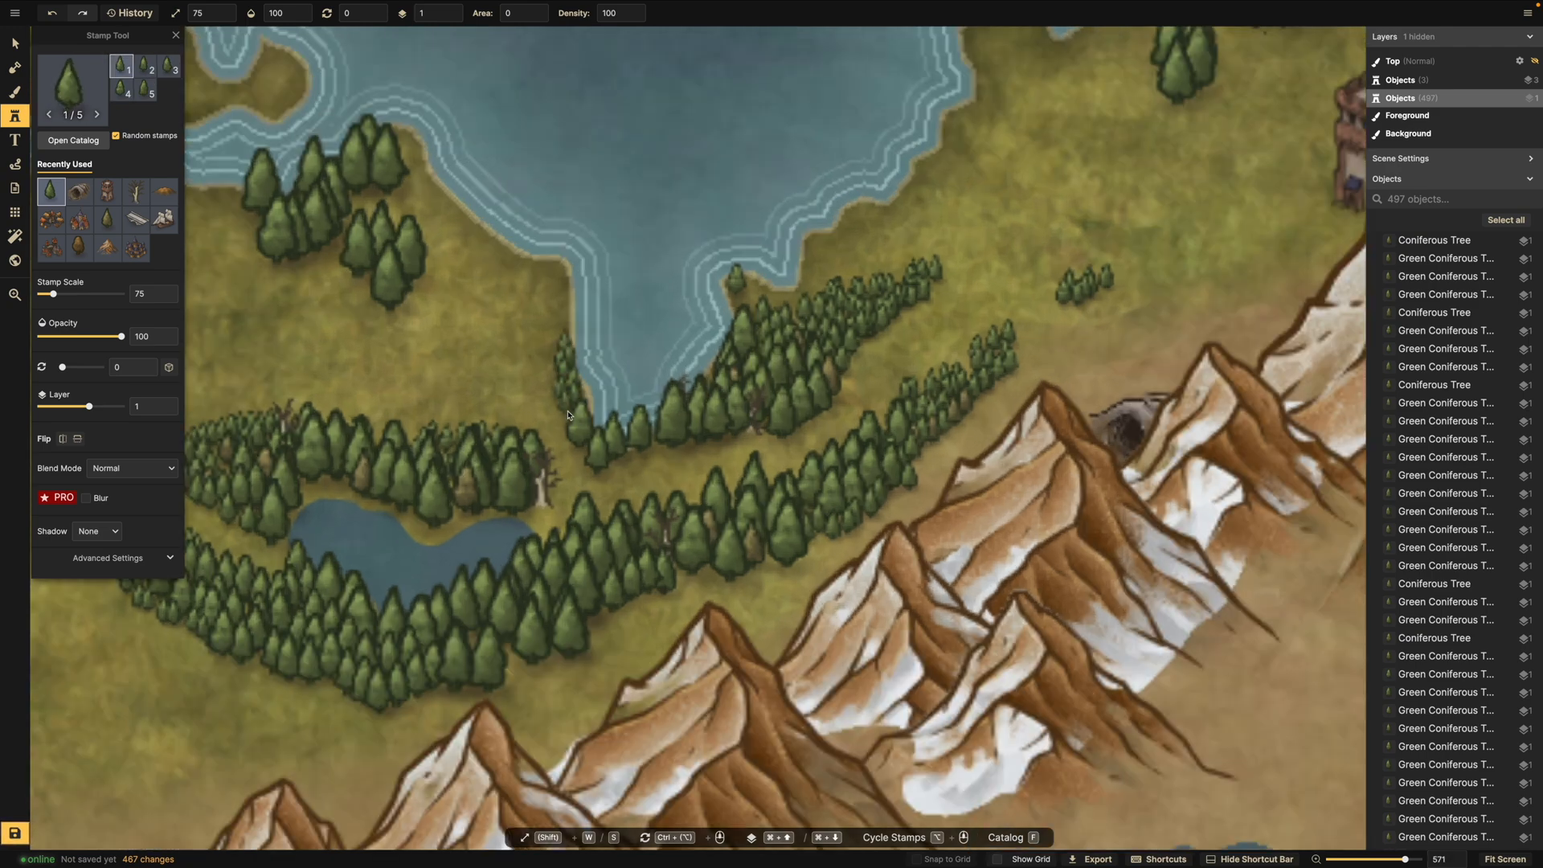
{"action": "left_click", "coordinate": [561, 425]}
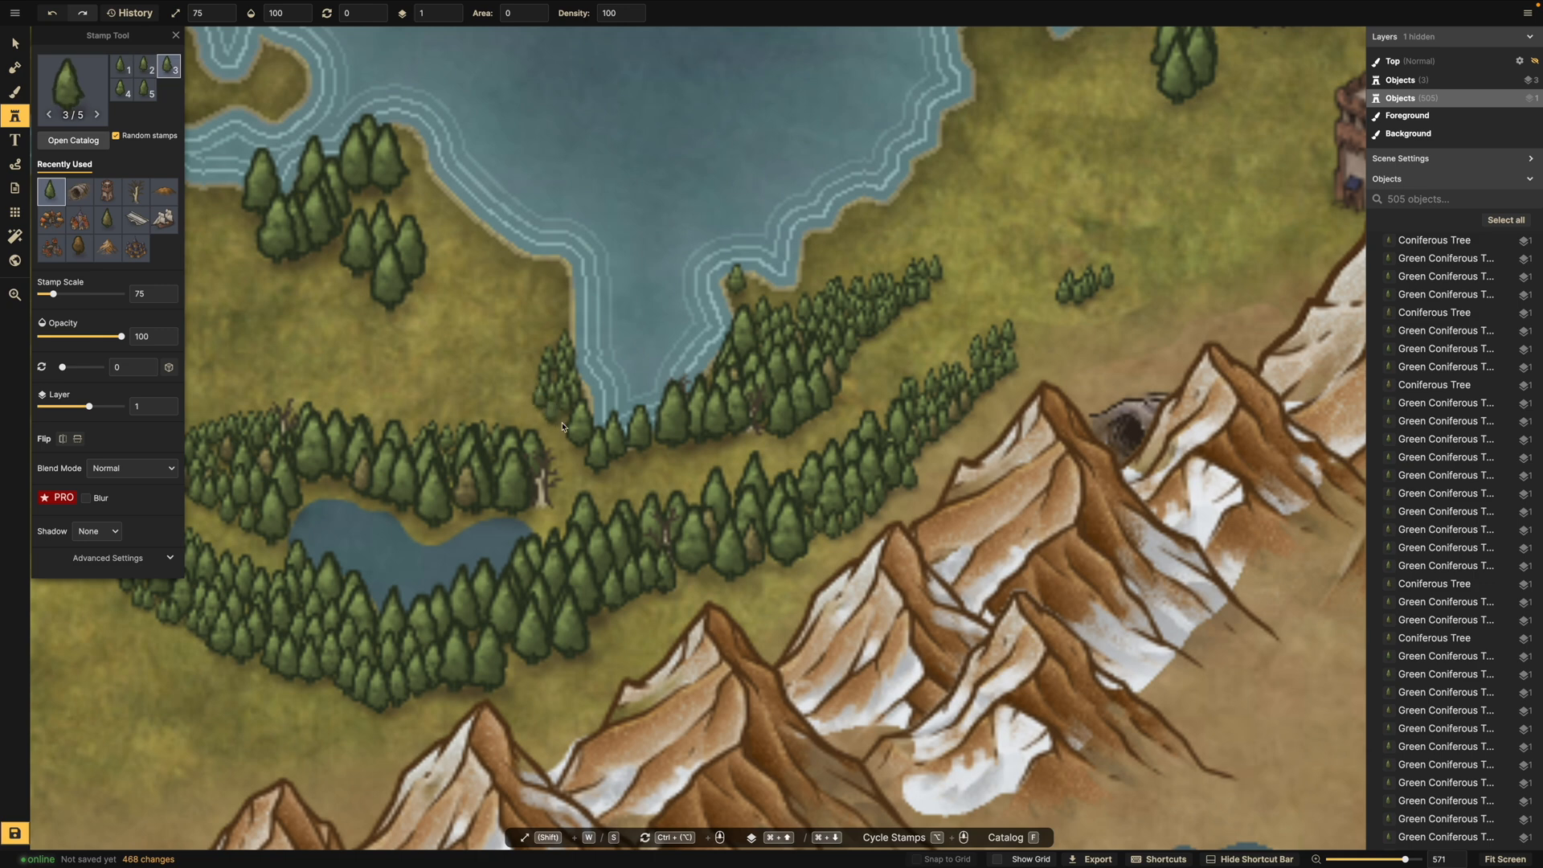
{"action": "left_click", "coordinate": [561, 360]}
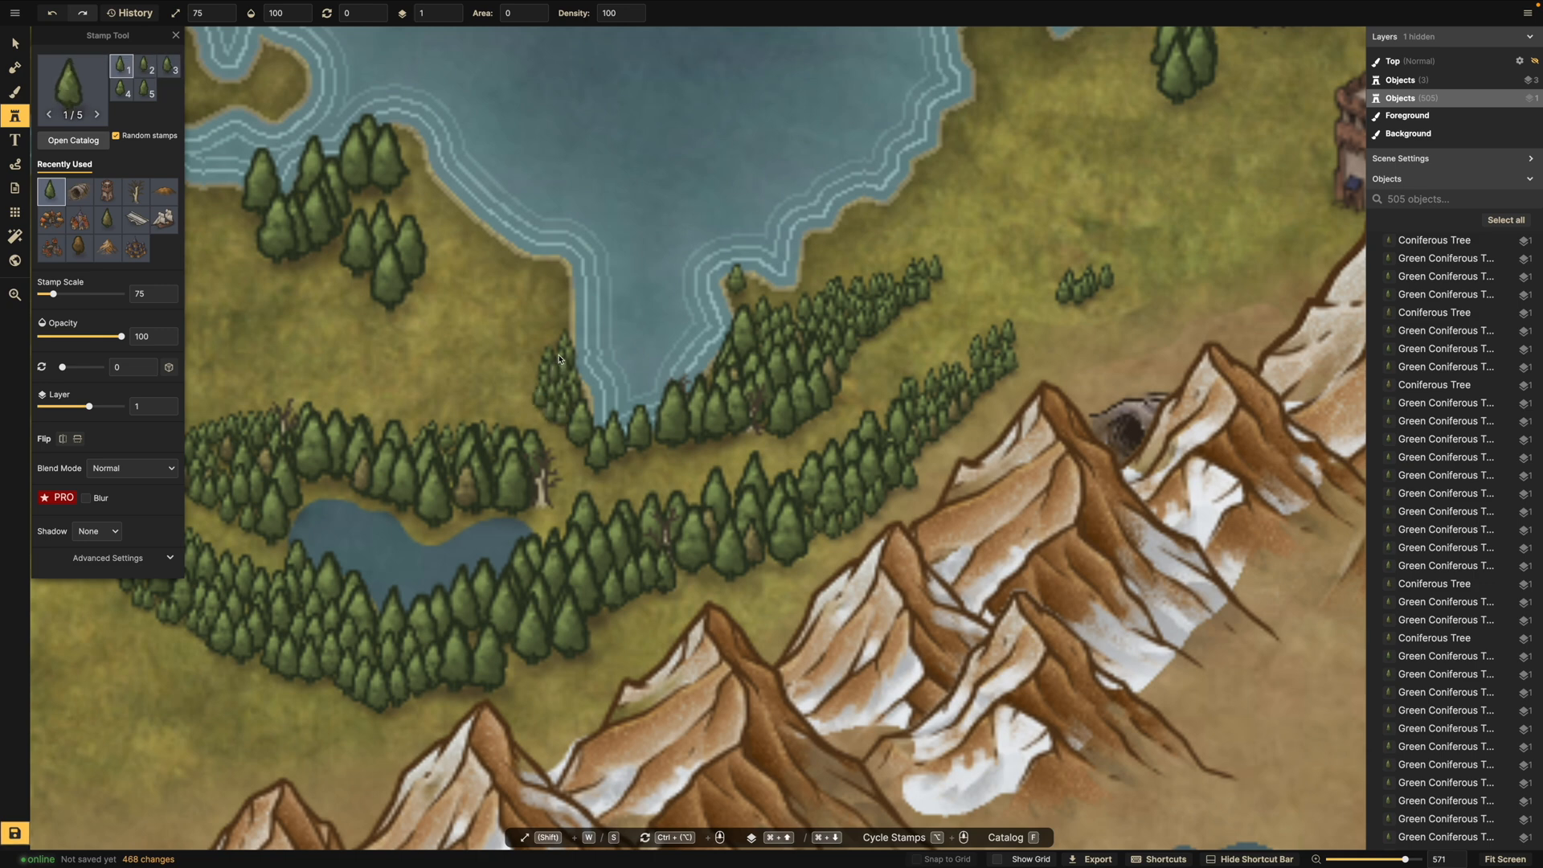
{"action": "left_click", "coordinate": [583, 463]}
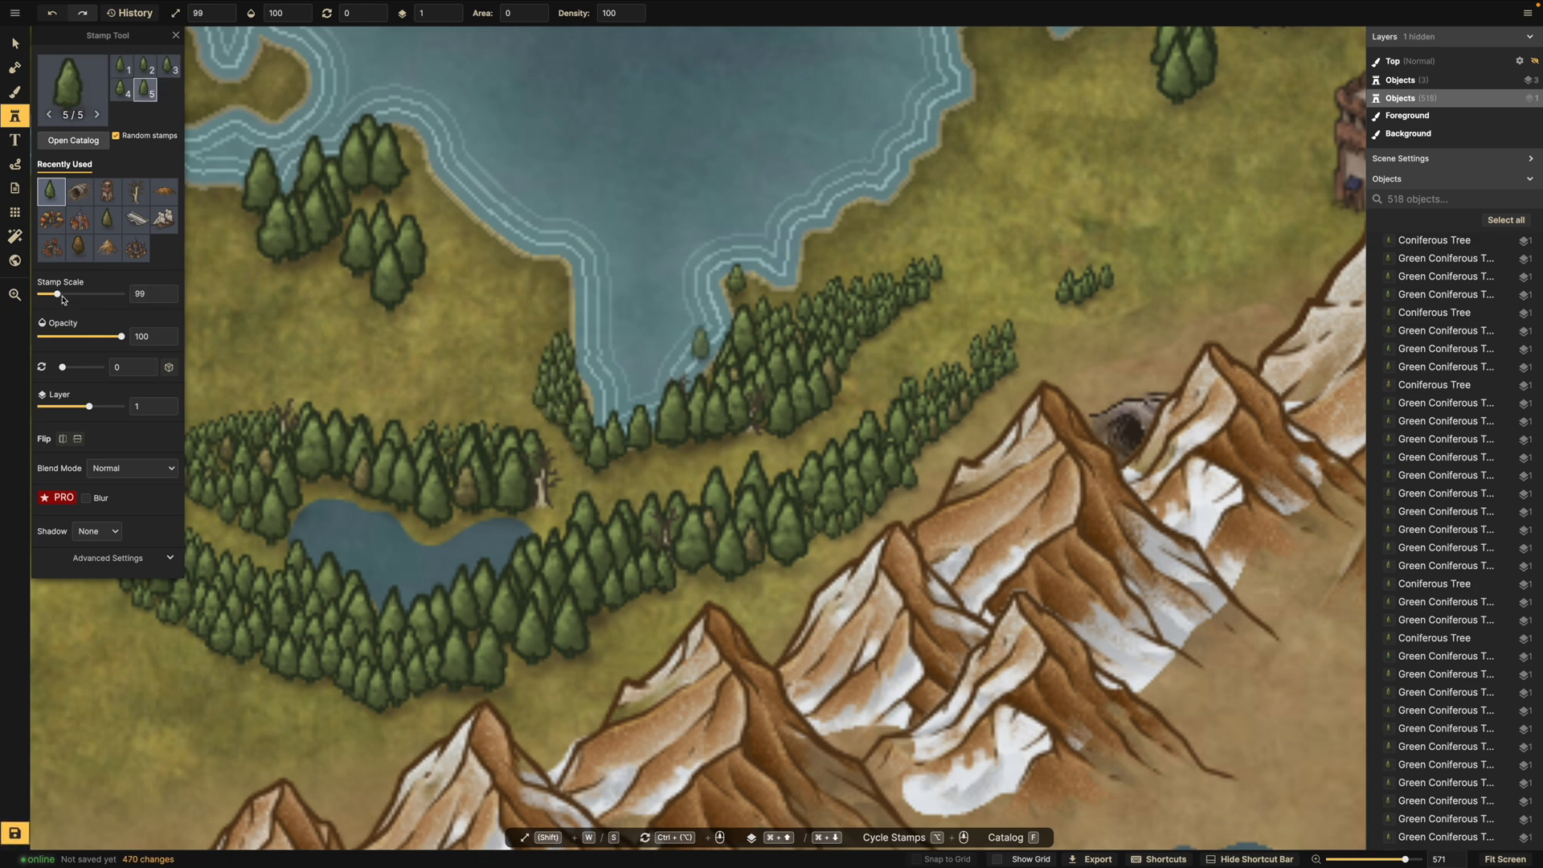
Set the stamp scale to 125 and add coniferous trees at the eastern end of the forest north of the lake.
{"action": "scroll", "coordinate": [494, 418], "scroll_direction": "up", "scroll_amount": 2}
{"action": "left_click", "coordinate": [536, 428]}
{"action": "left_click", "coordinate": [539, 447]}
{"action": "left_click", "coordinate": [512, 426]}
{"action": "left_click", "coordinate": [474, 455]}
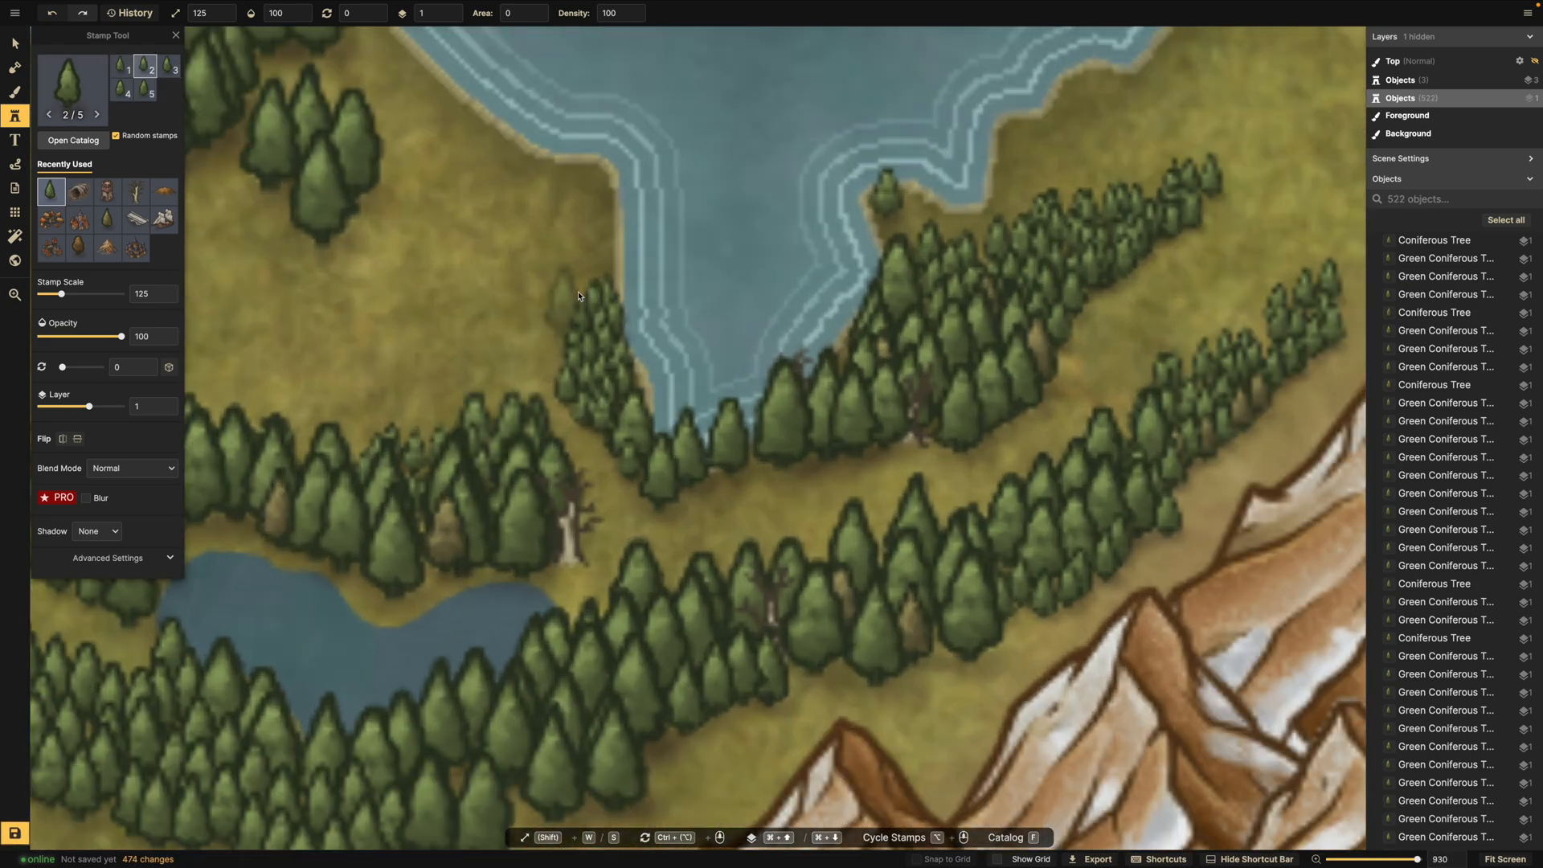
Add larger coniferous trees along the northern tip and western edge of the grove on the bay's western shore.
{"action": "left_click", "coordinate": [579, 295]}
{"action": "left_click", "coordinate": [587, 271]}
{"action": "left_click", "coordinate": [556, 326]}
{"action": "left_click", "coordinate": [550, 372]}
{"action": "left_click", "coordinate": [553, 363]}
{"action": "scroll", "coordinate": [515, 402], "scroll_direction": "down", "scroll_amount": 2}
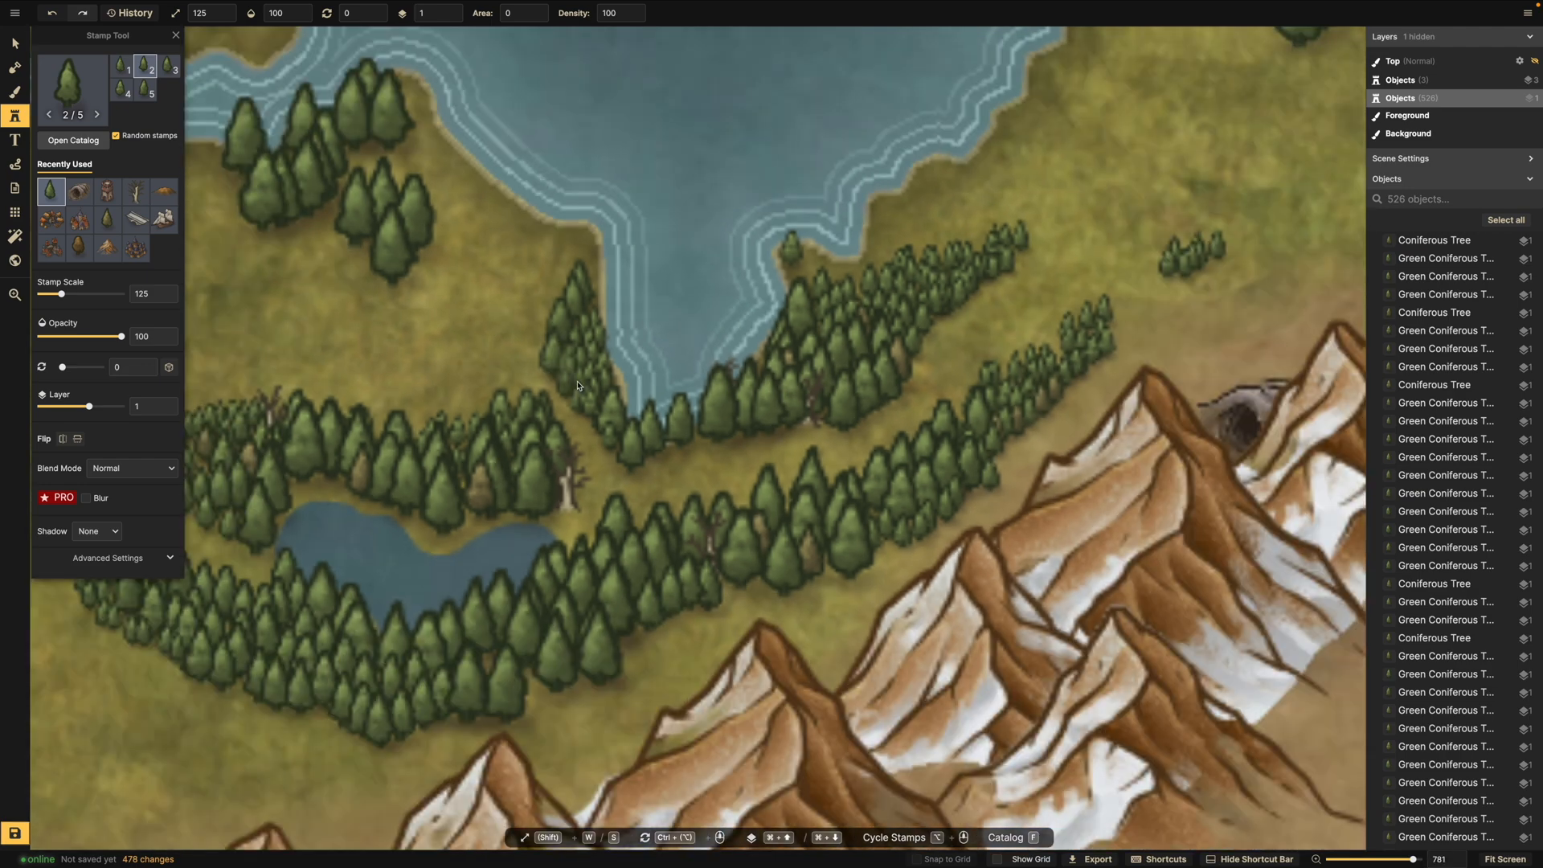
{"action": "scroll", "coordinate": [507, 406], "scroll_direction": "down", "scroll_amount": 2}
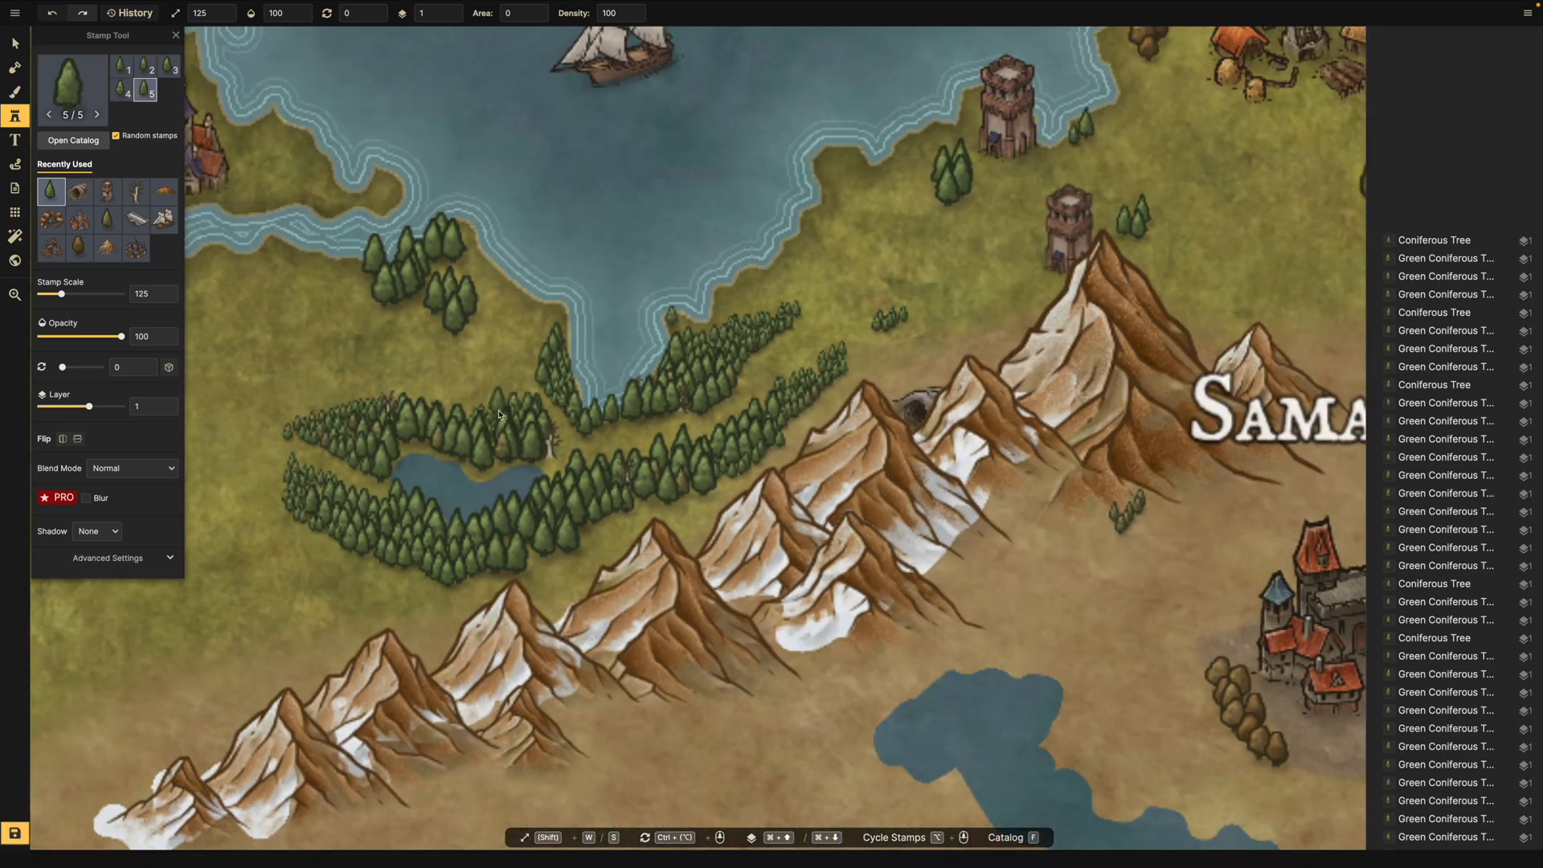
Thicken the forest band on the eastern side of the narrow bay with more scale-125 coniferous trees.
{"action": "scroll", "coordinate": [511, 411], "scroll_direction": "down", "scroll_amount": 1}
{"action": "scroll", "coordinate": [512, 413], "scroll_direction": "down", "scroll_amount": 1}
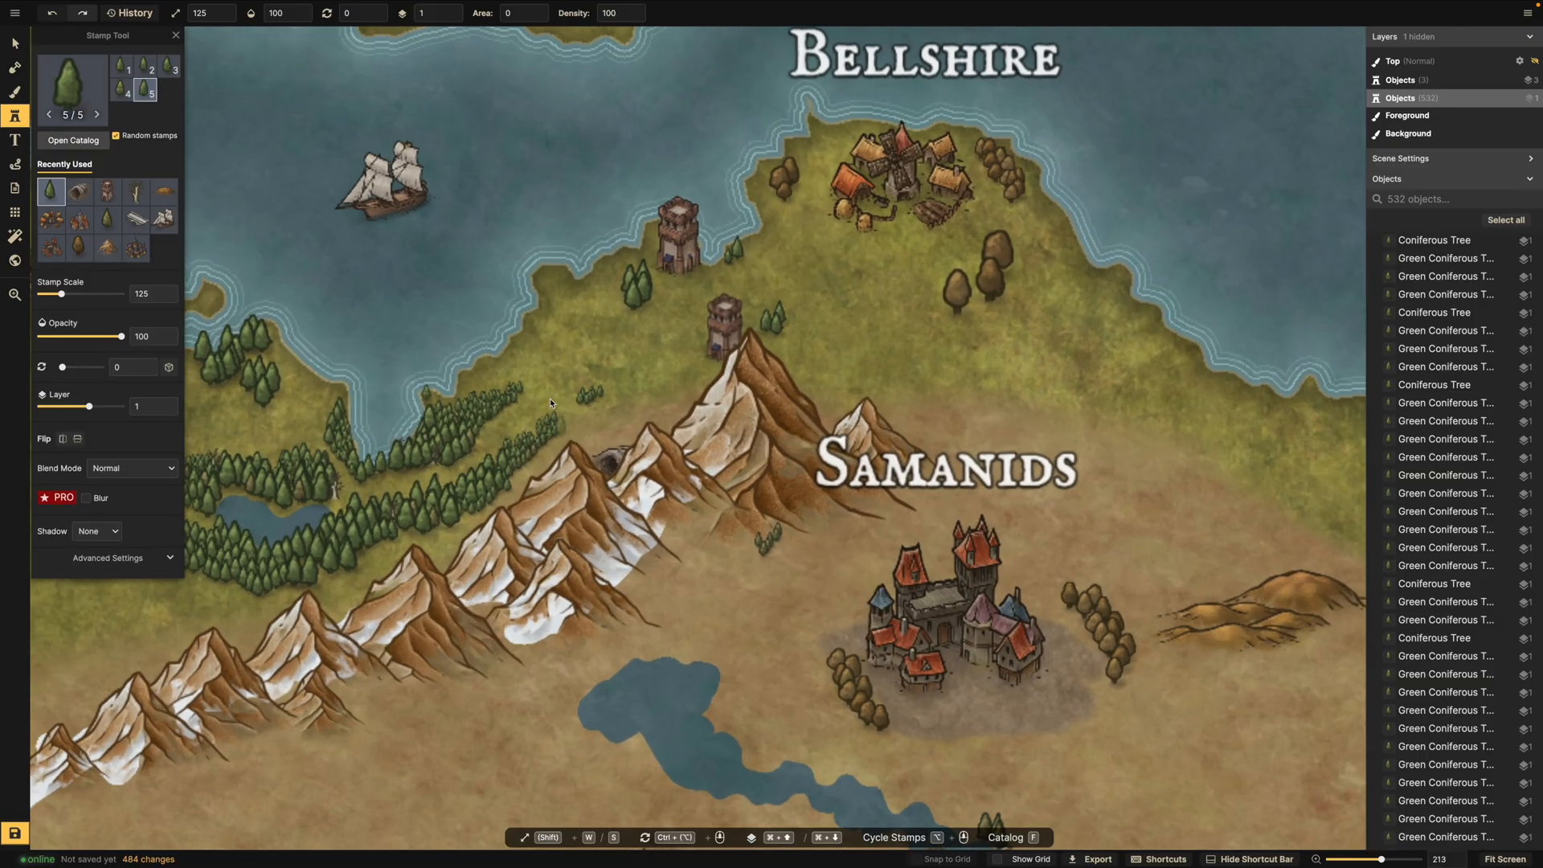
{"action": "scroll", "coordinate": [550, 397], "scroll_direction": "up", "scroll_amount": 3}
{"action": "left_click", "coordinate": [406, 411]}
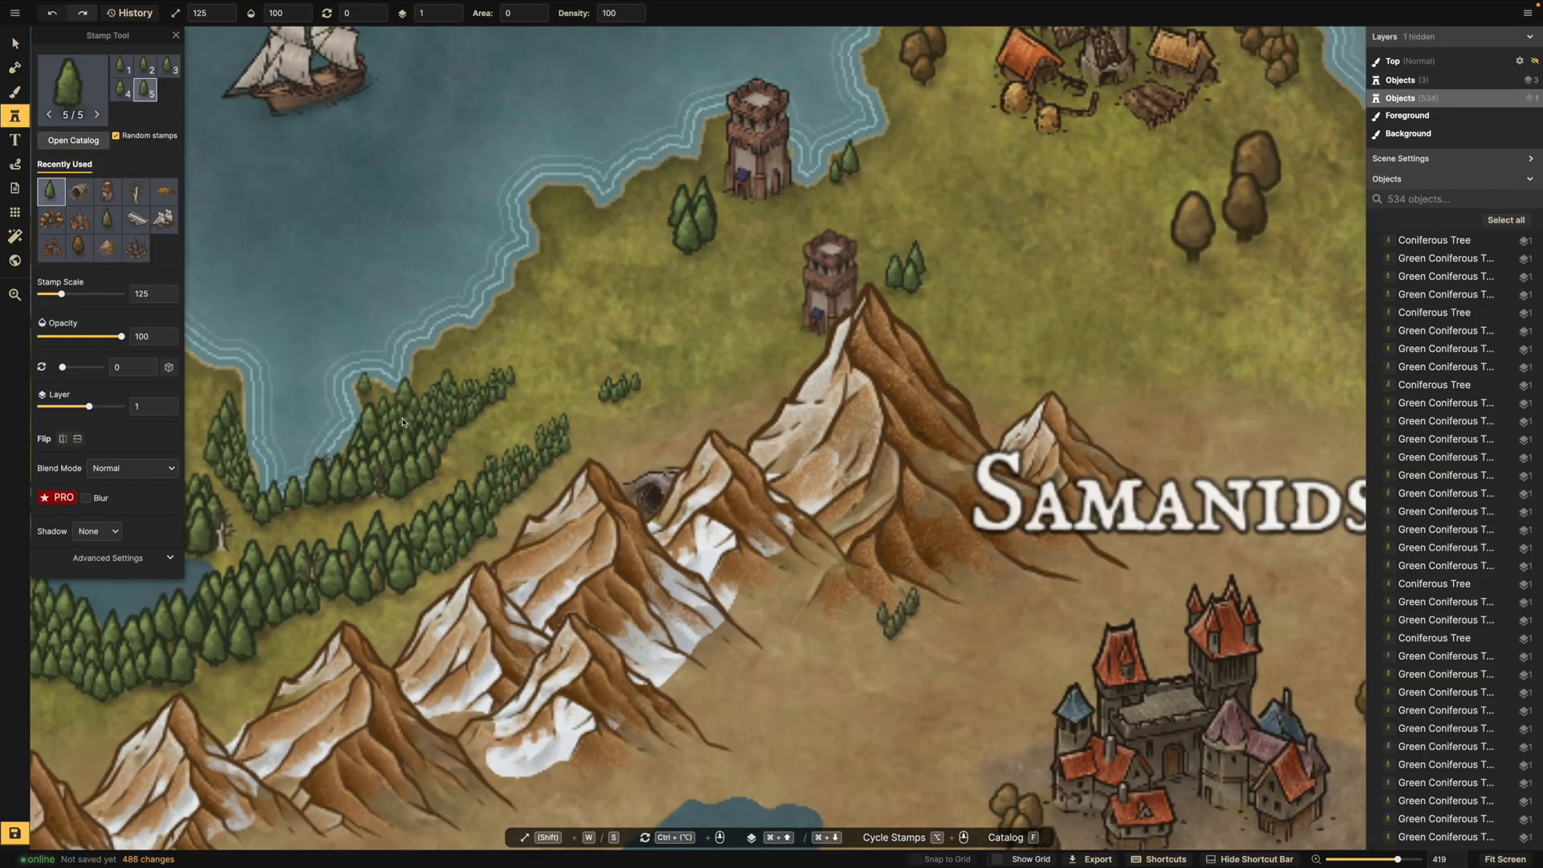
{"action": "left_click", "coordinate": [377, 412]}
{"action": "scroll", "coordinate": [563, 370], "scroll_direction": "down", "scroll_amount": 2}
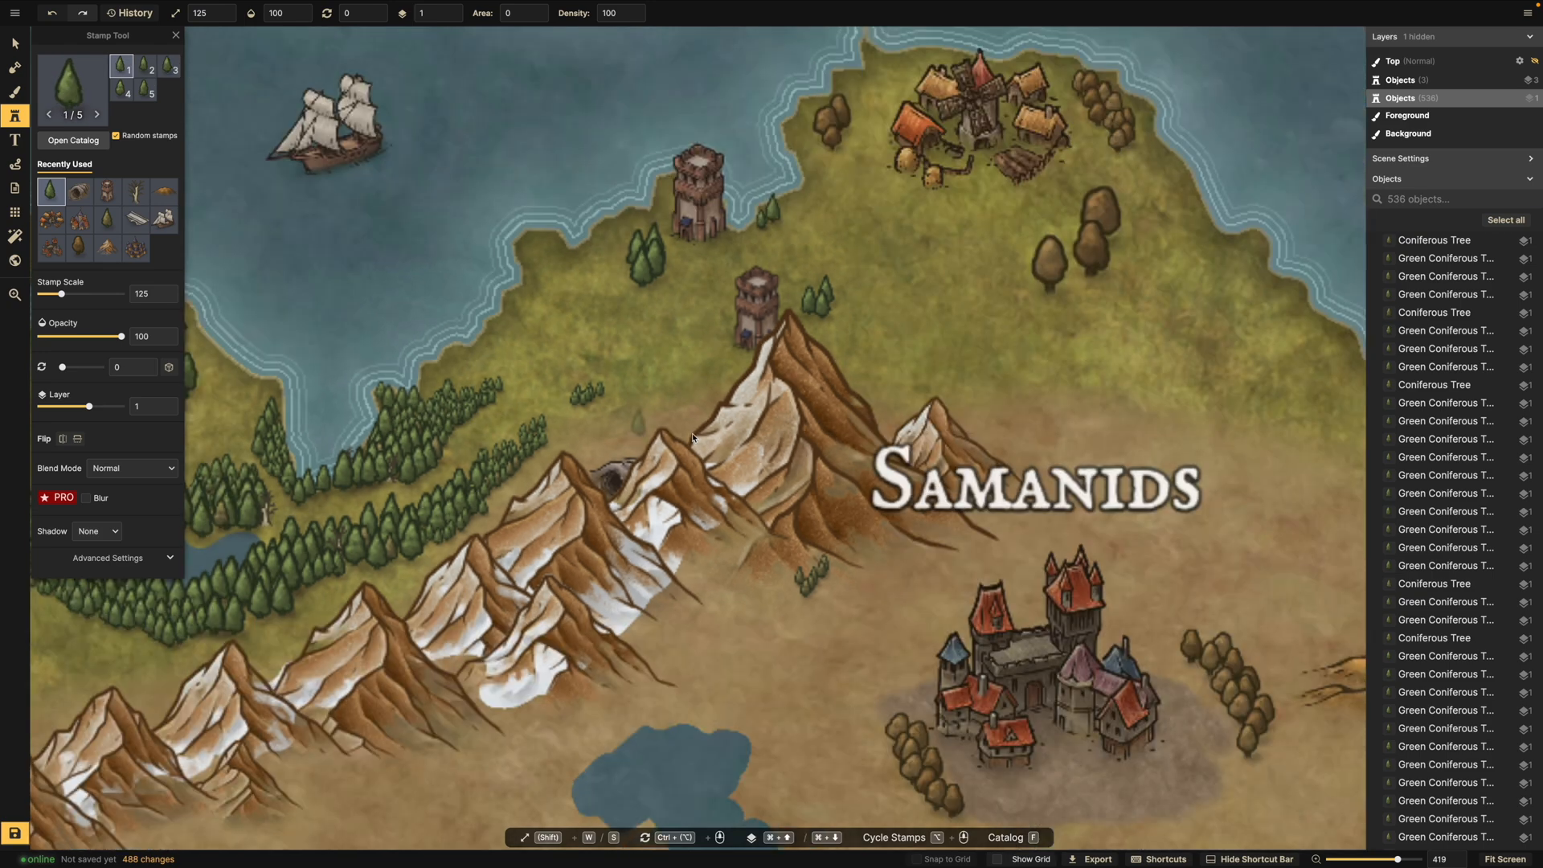
Add coniferous trees around the two stone towers between the coast and the highest mountain.
{"action": "scroll", "coordinate": [579, 351], "scroll_direction": "up", "scroll_amount": 1}
{"action": "scroll", "coordinate": [578, 350], "scroll_direction": "up", "scroll_amount": 1}
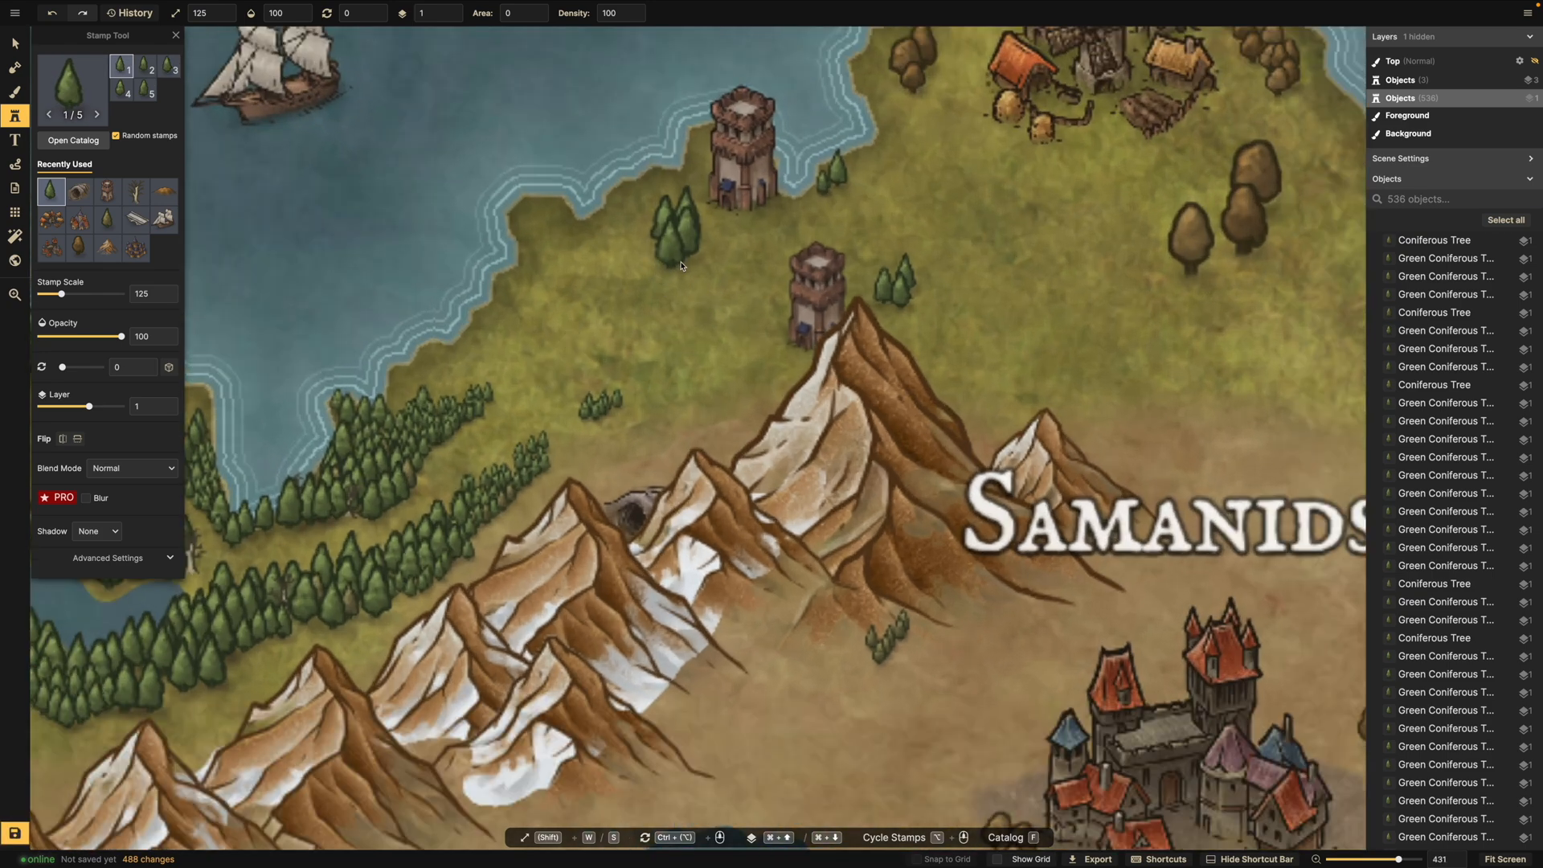
{"action": "left_click", "coordinate": [841, 263]}
{"action": "left_click", "coordinate": [836, 195]}
{"action": "scroll", "coordinate": [836, 197], "scroll_direction": "down", "scroll_amount": 2}
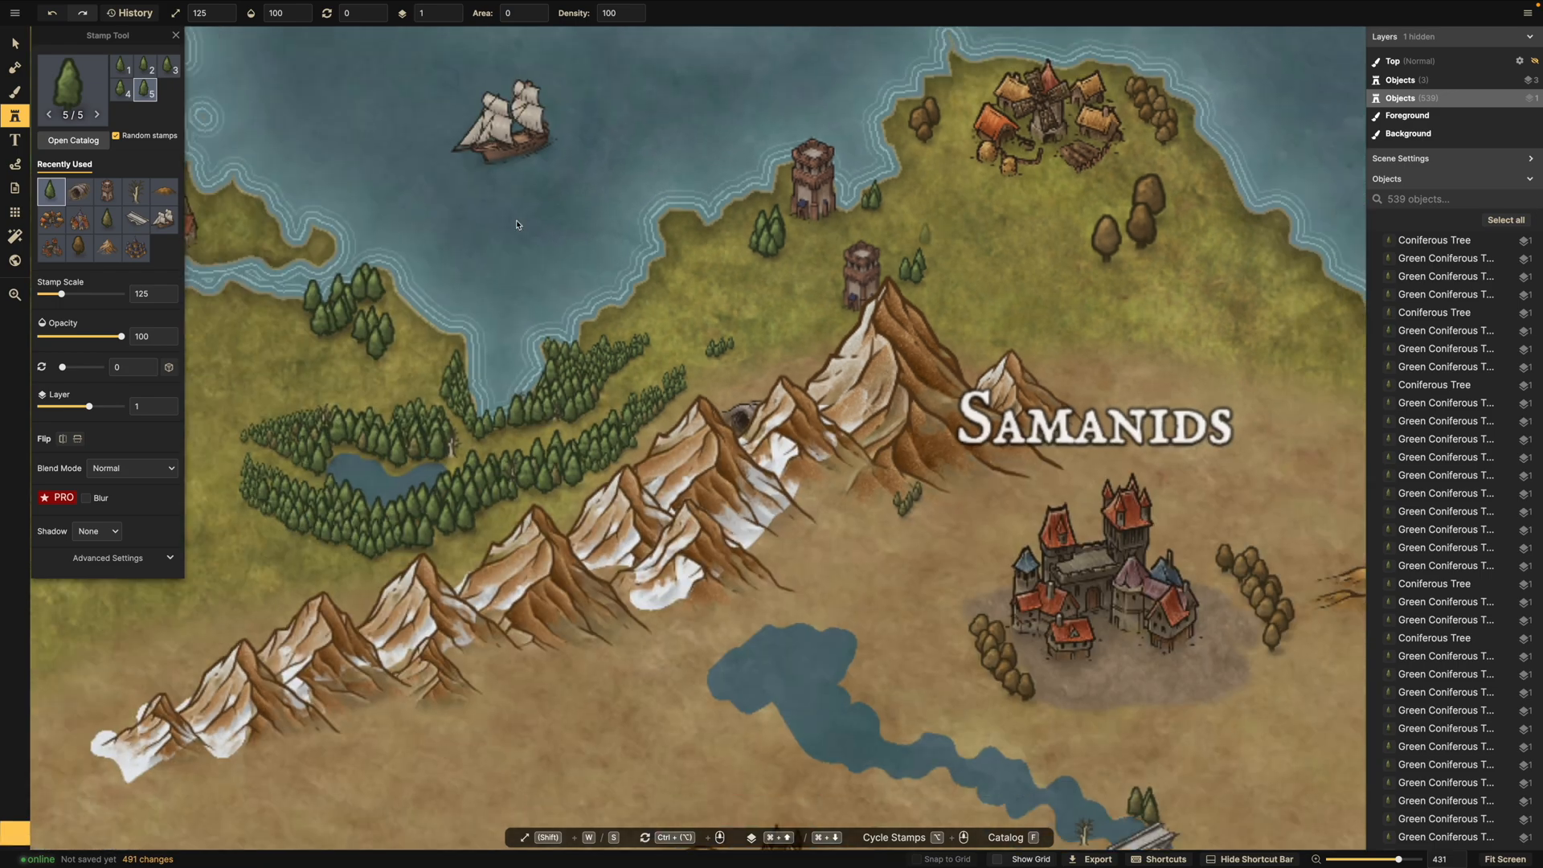
{"action": "left_click", "coordinate": [12, 142]}
{"action": "left_click", "coordinate": [16, 167]}
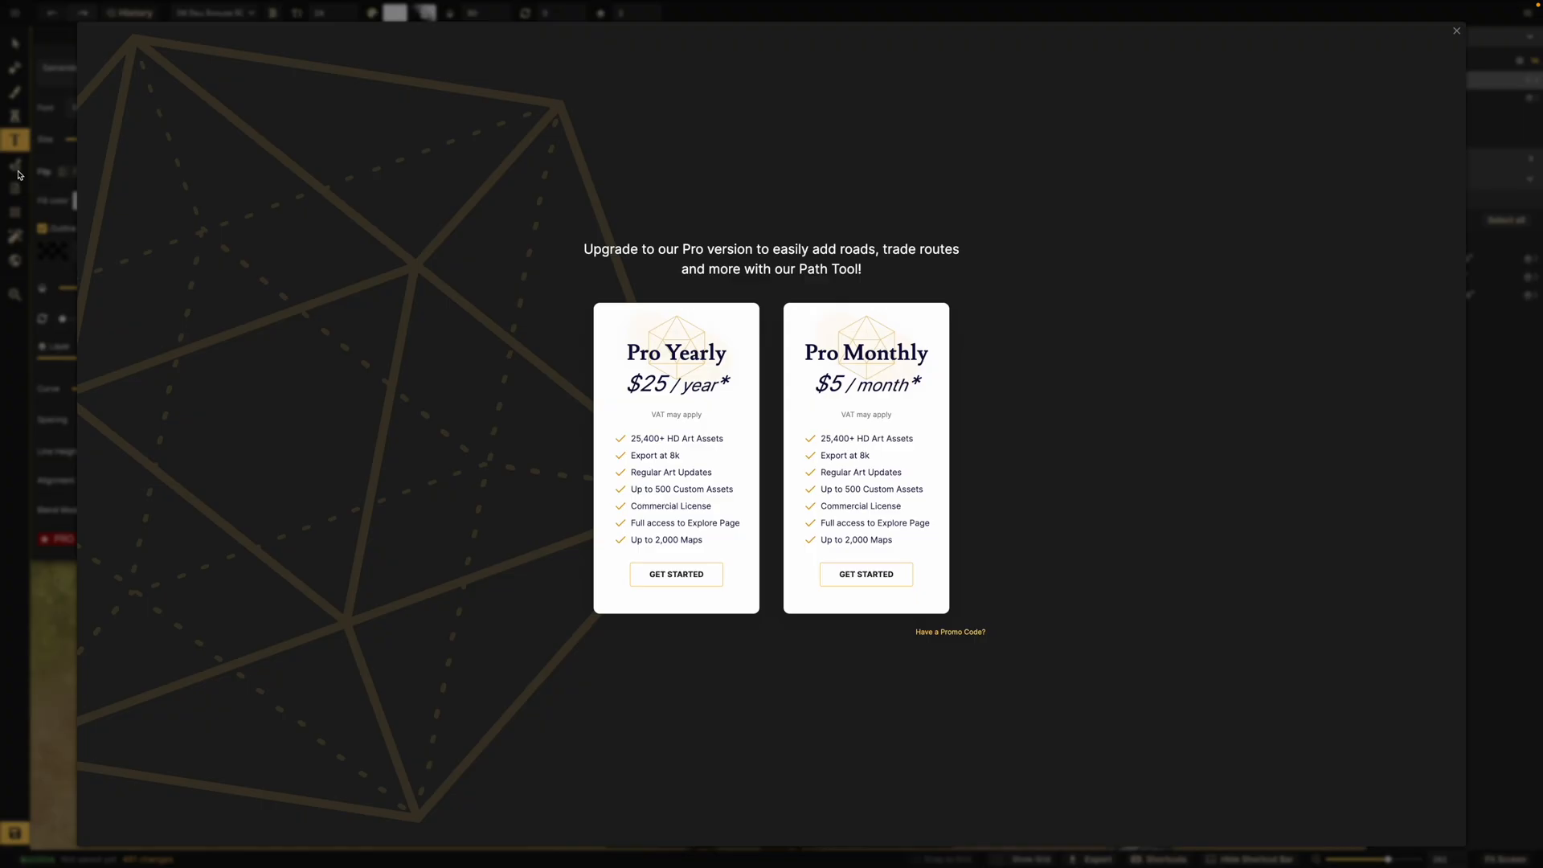
{"action": "left_click", "coordinate": [241, 235]}
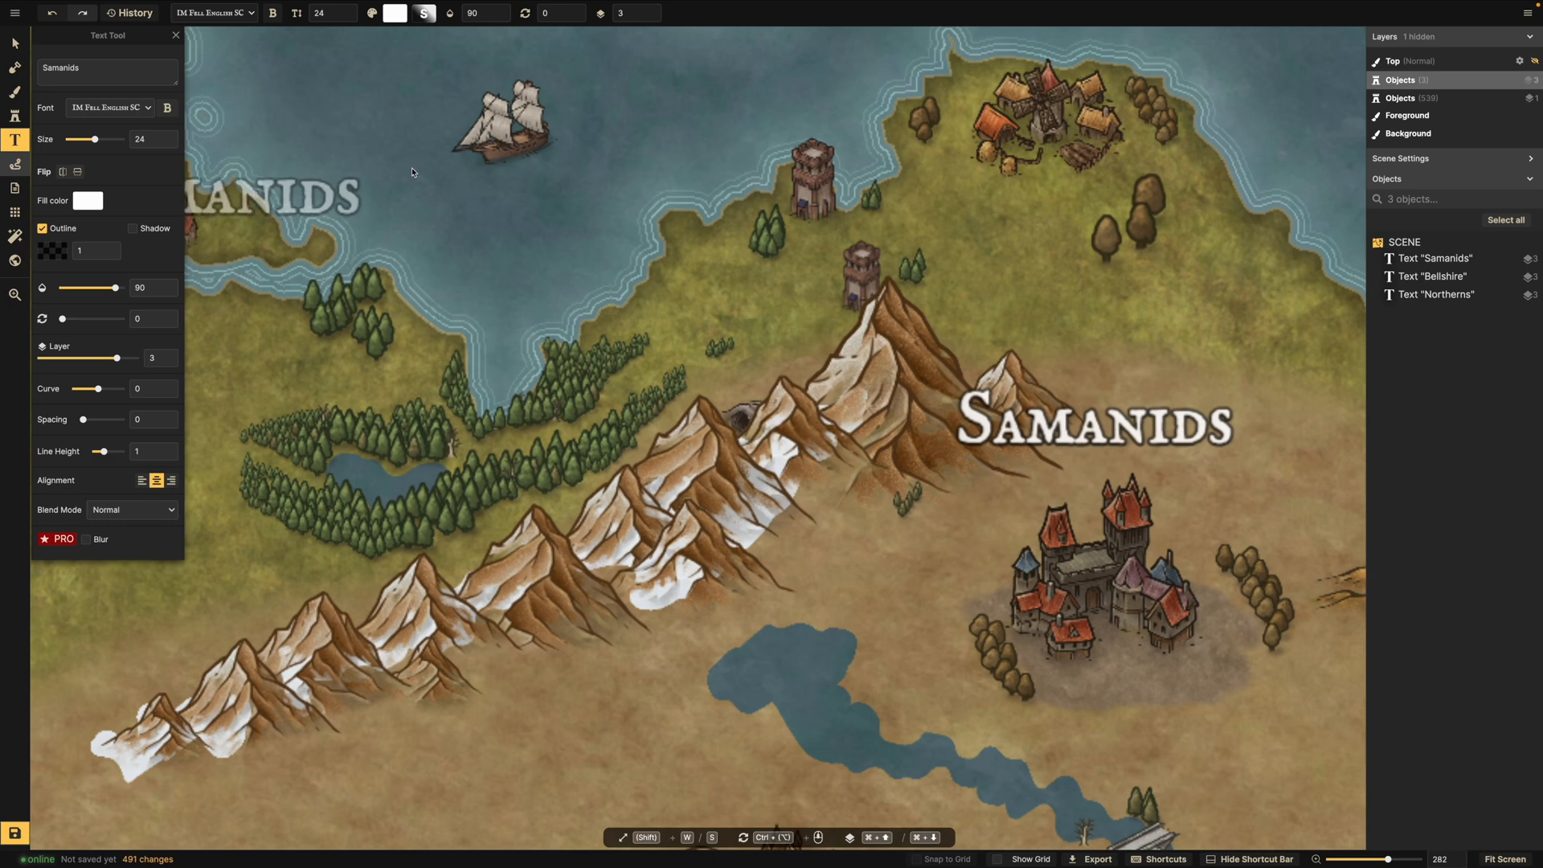
Choose Snowy Coniferous Trees from the Winter assets of the Fantasy World stamp catalog.
{"action": "left_click", "coordinate": [18, 116]}
{"action": "left_click", "coordinate": [73, 141]}
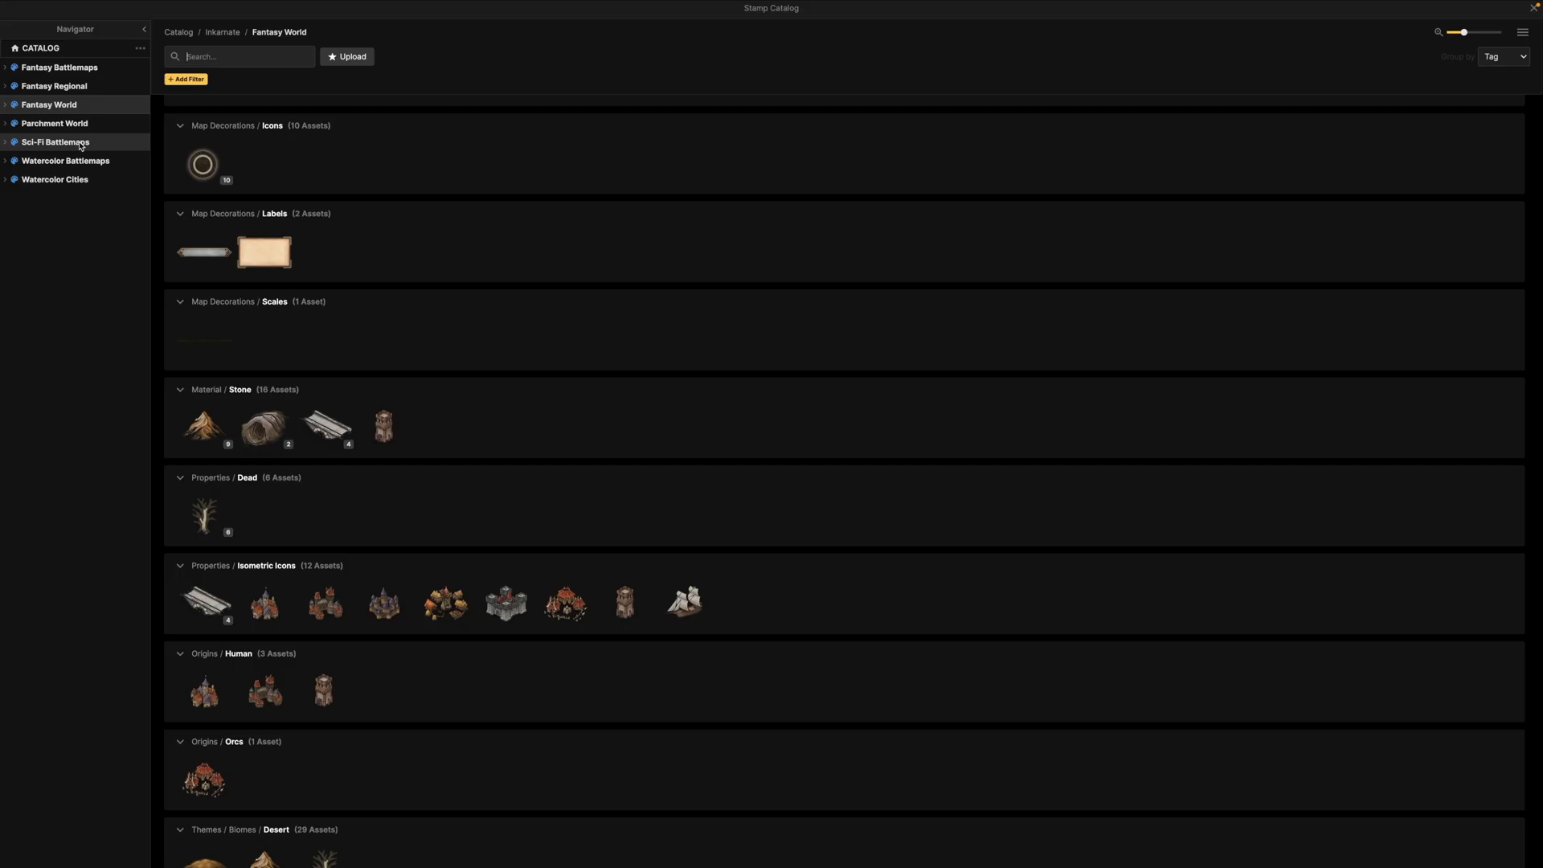
{"action": "scroll", "coordinate": [342, 485], "scroll_direction": "down", "scroll_amount": 6}
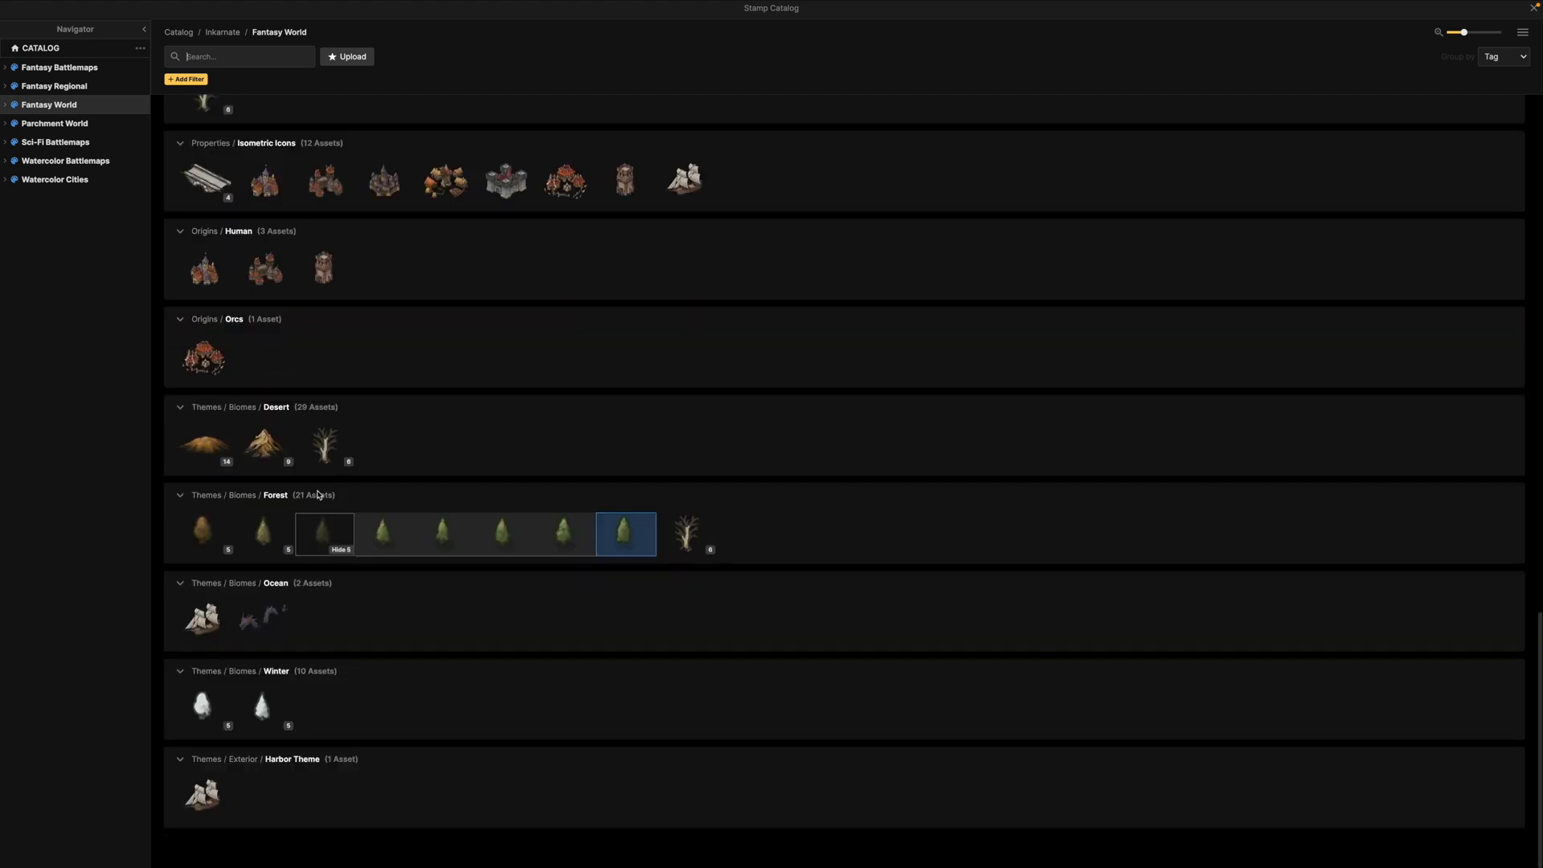
{"action": "mouse_move", "coordinate": [216, 718]}
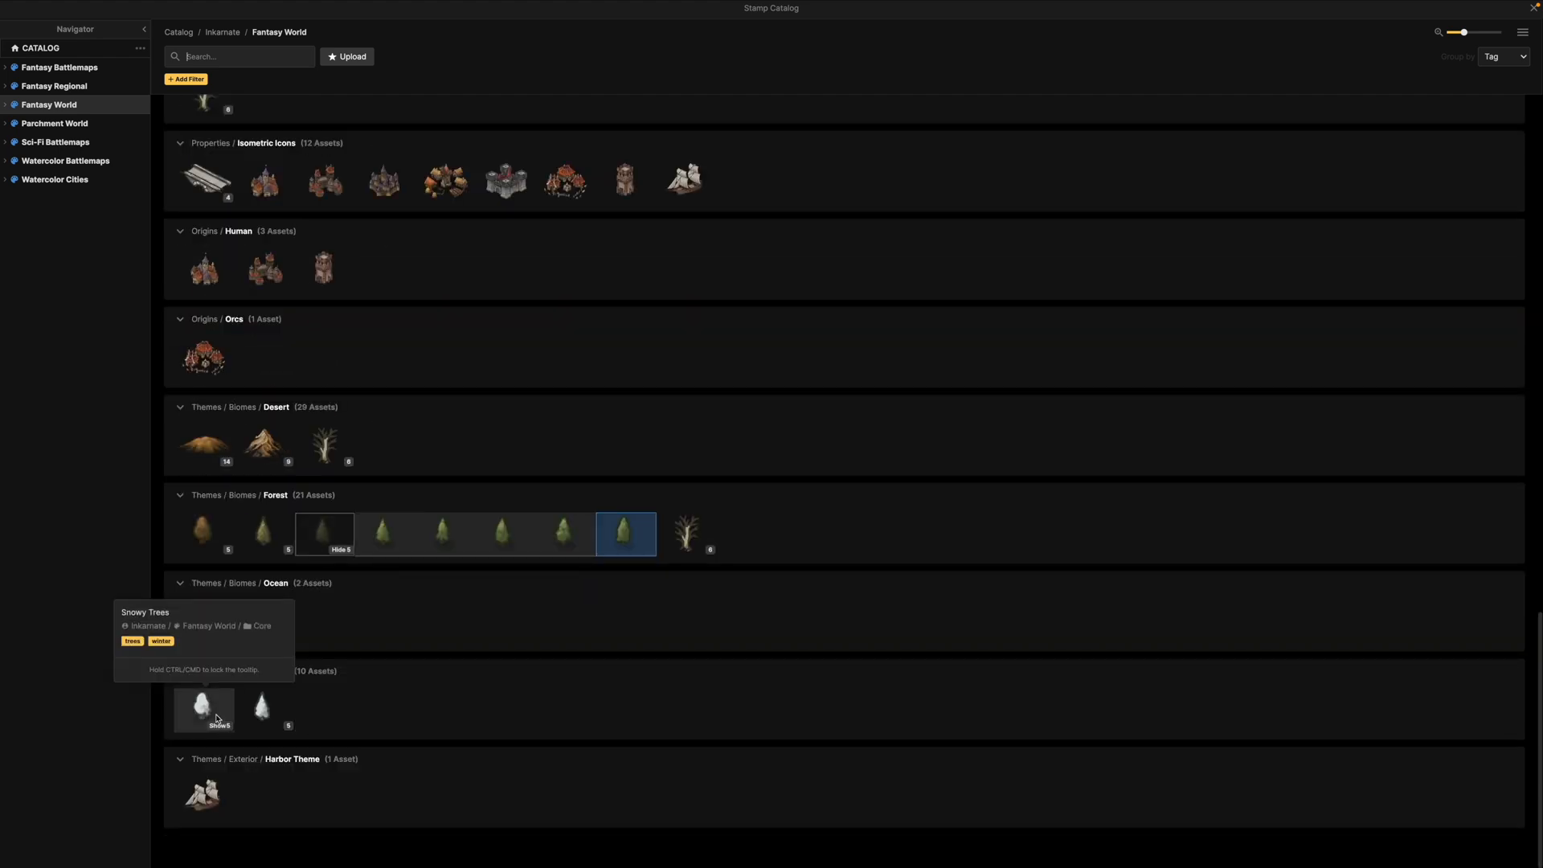
{"action": "mouse_move", "coordinate": [266, 715]}
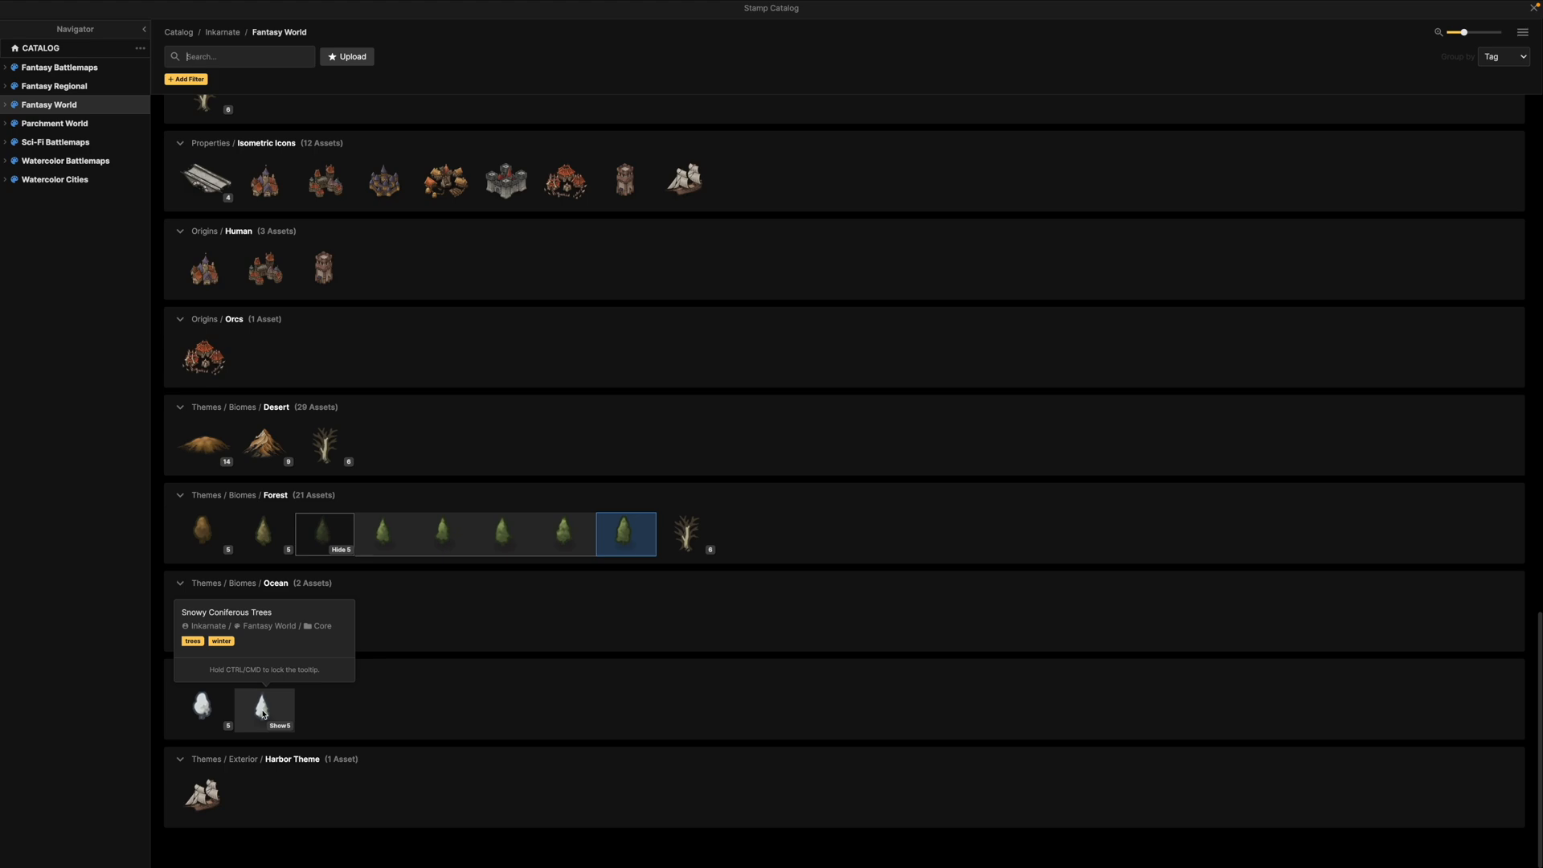
{"action": "left_click", "coordinate": [263, 712]}
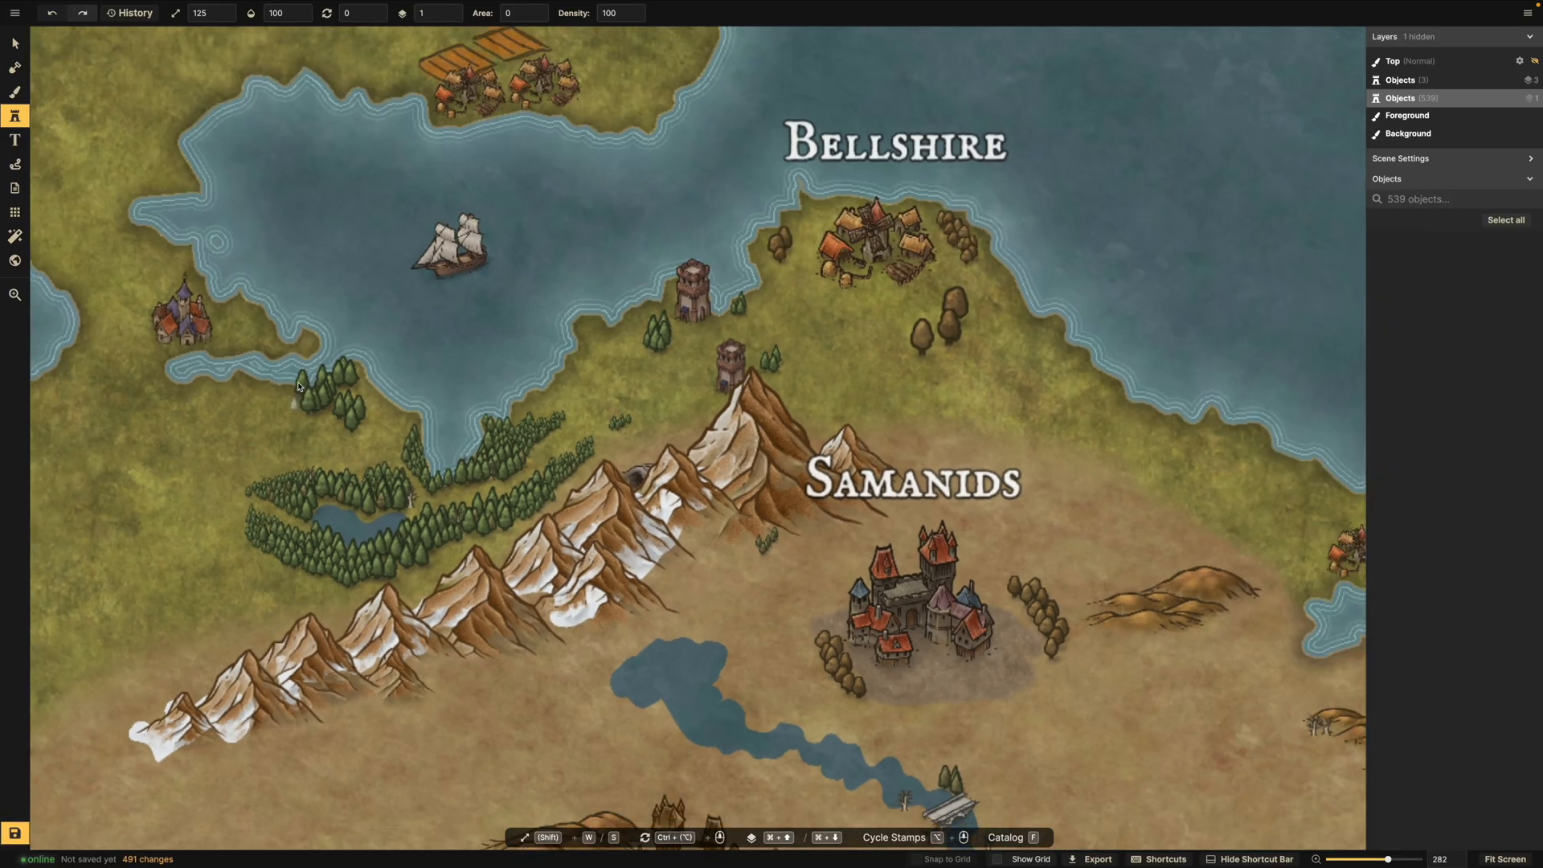
Place a small cluster of snowy coniferous trees at the snow's edge, just south of the two mountains near the Northerns label.
{"action": "scroll", "coordinate": [299, 387], "scroll_direction": "down", "scroll_amount": 3}
{"action": "left_click_drag", "start_coordinate": [298, 387], "coordinate": [905, 768]}
{"action": "scroll", "coordinate": [540, 148], "scroll_direction": "up", "scroll_amount": 3}
{"action": "left_click_drag", "start_coordinate": [541, 146], "coordinate": [535, 428]}
{"action": "scroll", "coordinate": [557, 265], "scroll_direction": "up", "scroll_amount": 5}
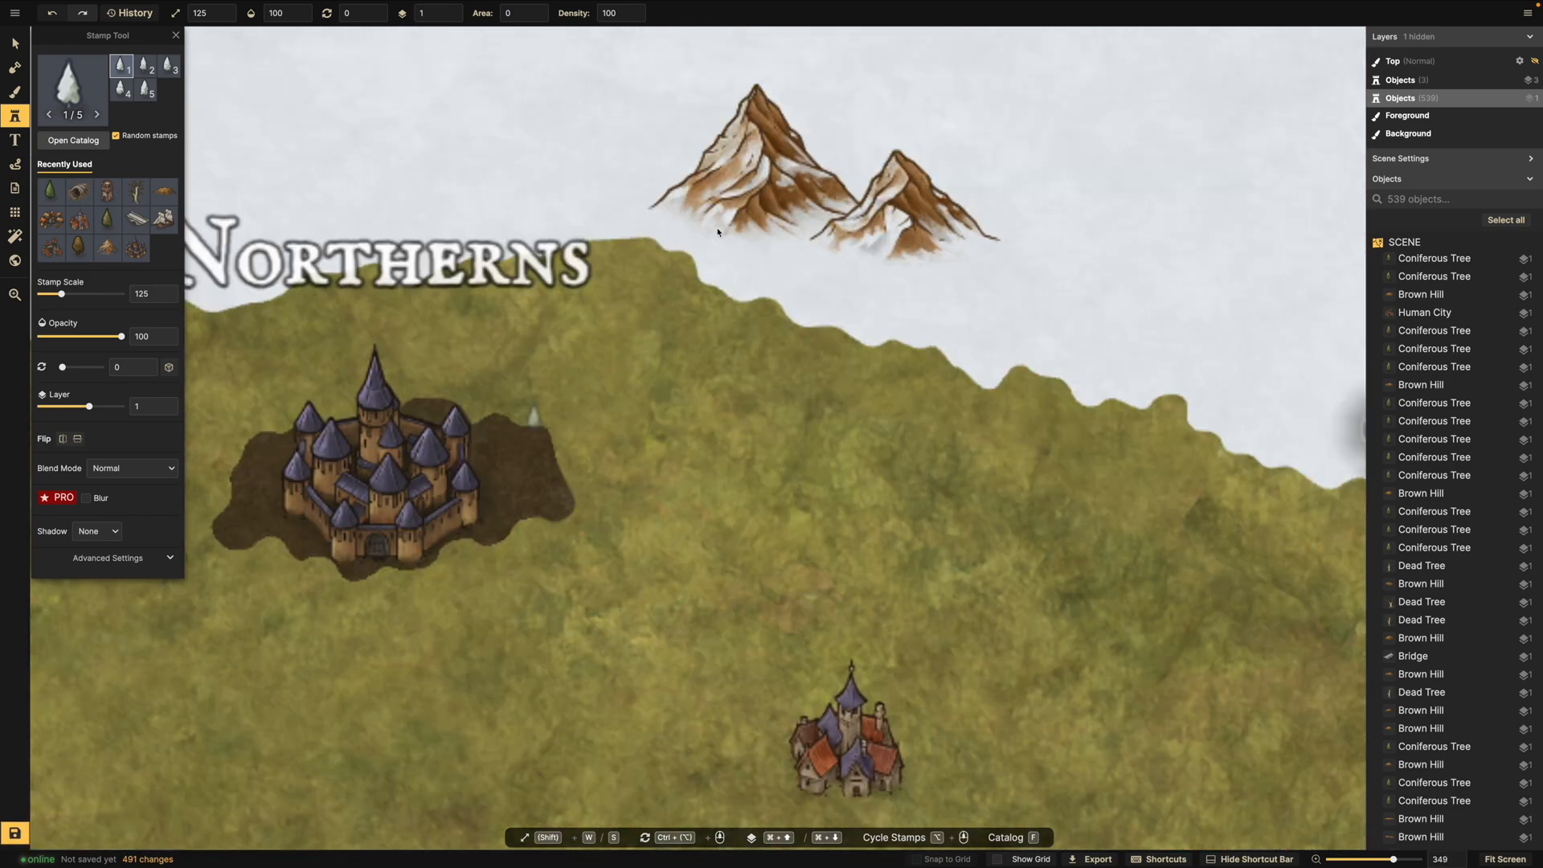
{"action": "scroll", "coordinate": [723, 241], "scroll_direction": "up", "scroll_amount": 4}
{"action": "left_click", "coordinate": [745, 304]}
{"action": "left_click", "coordinate": [730, 334]}
{"action": "left_click", "coordinate": [761, 341]}
{"action": "left_click", "coordinate": [773, 309]}
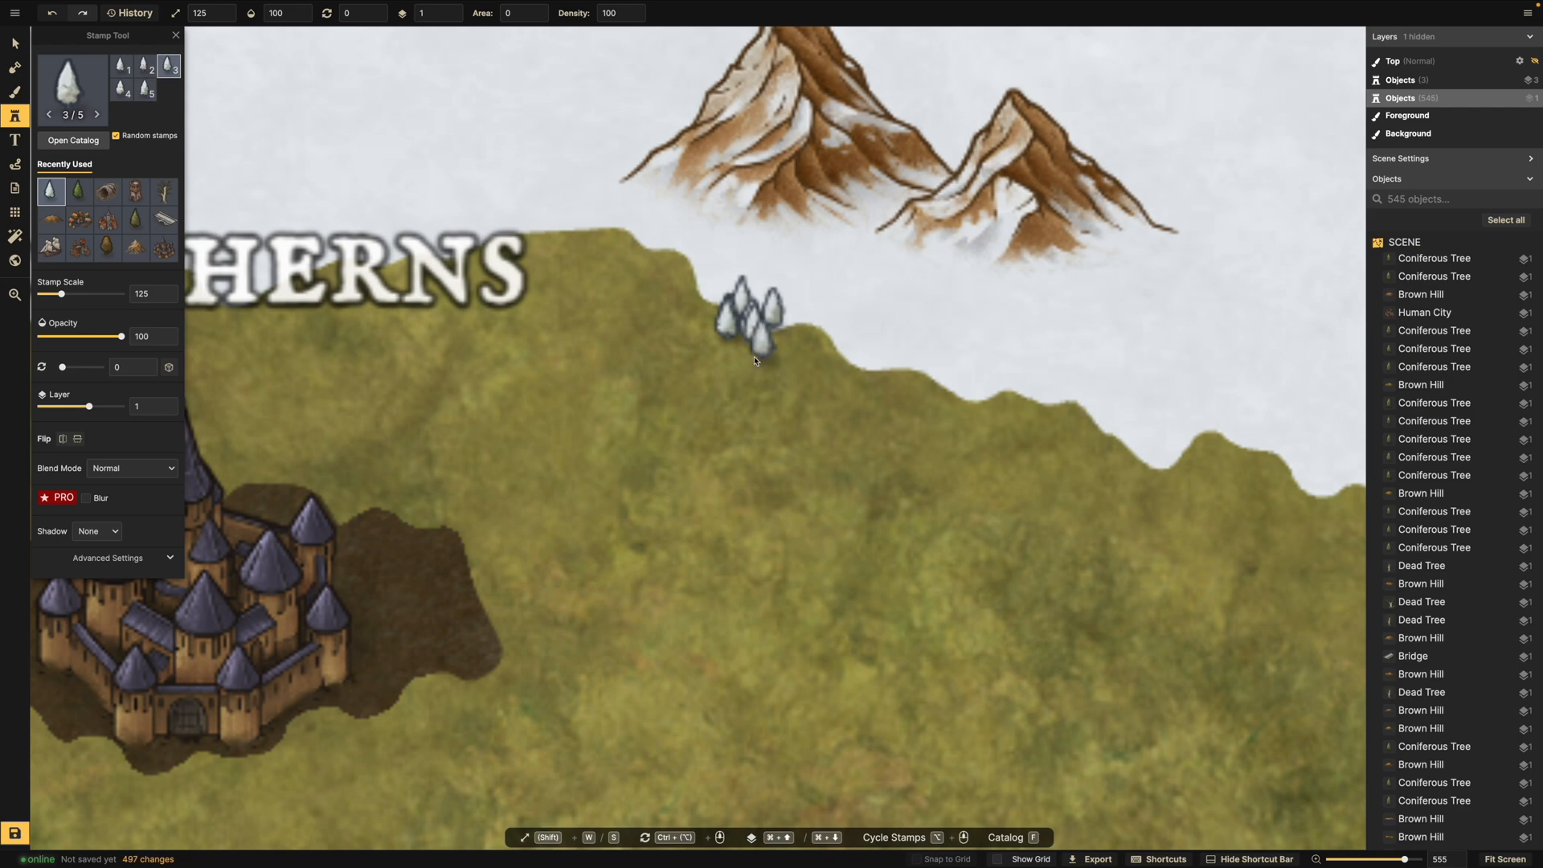
{"action": "left_click", "coordinate": [785, 355]}
{"action": "scroll", "coordinate": [785, 354], "scroll_direction": "down", "scroll_amount": 10}
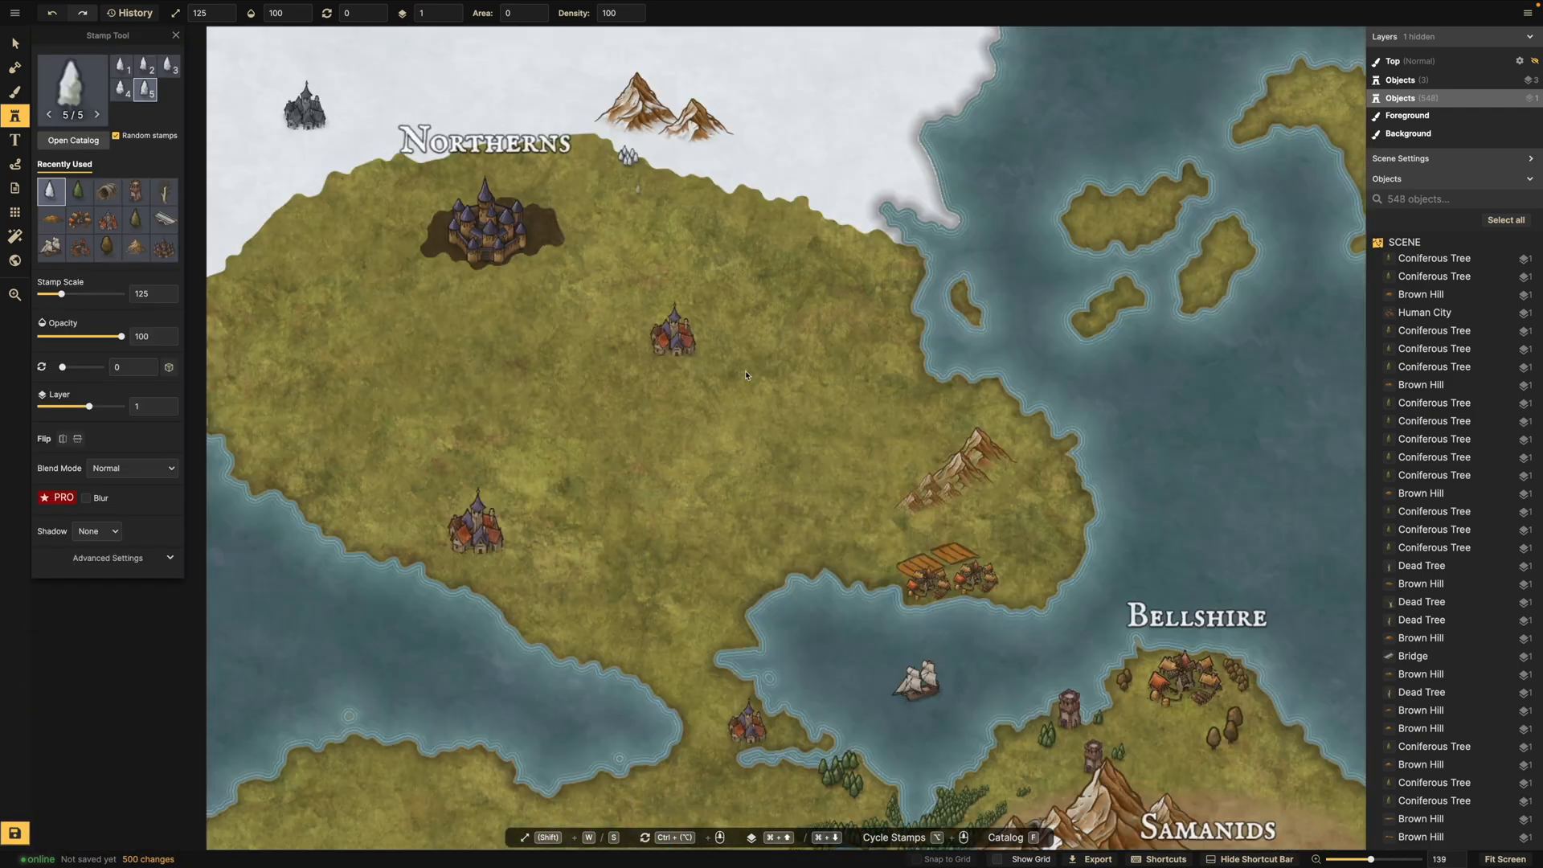
{"action": "left_click_drag", "start_coordinate": [747, 375], "coordinate": [548, 156]}
{"action": "scroll", "coordinate": [752, 369], "scroll_direction": "up", "scroll_amount": 1}
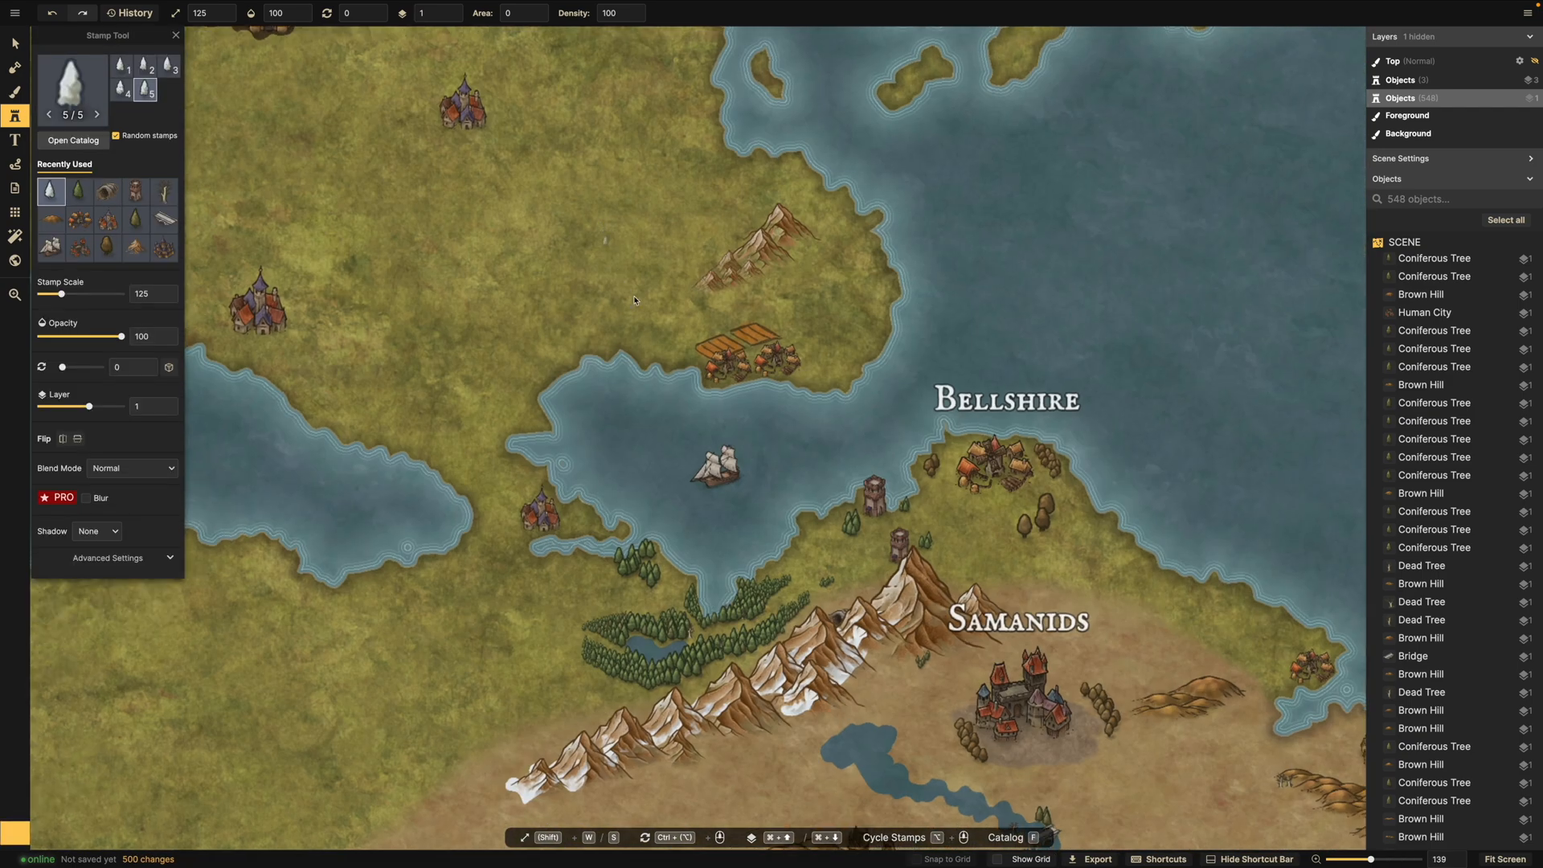
{"action": "left_click_drag", "start_coordinate": [747, 382], "coordinate": [469, 187]}
{"action": "scroll", "coordinate": [580, 305], "scroll_direction": "up", "scroll_amount": 2}
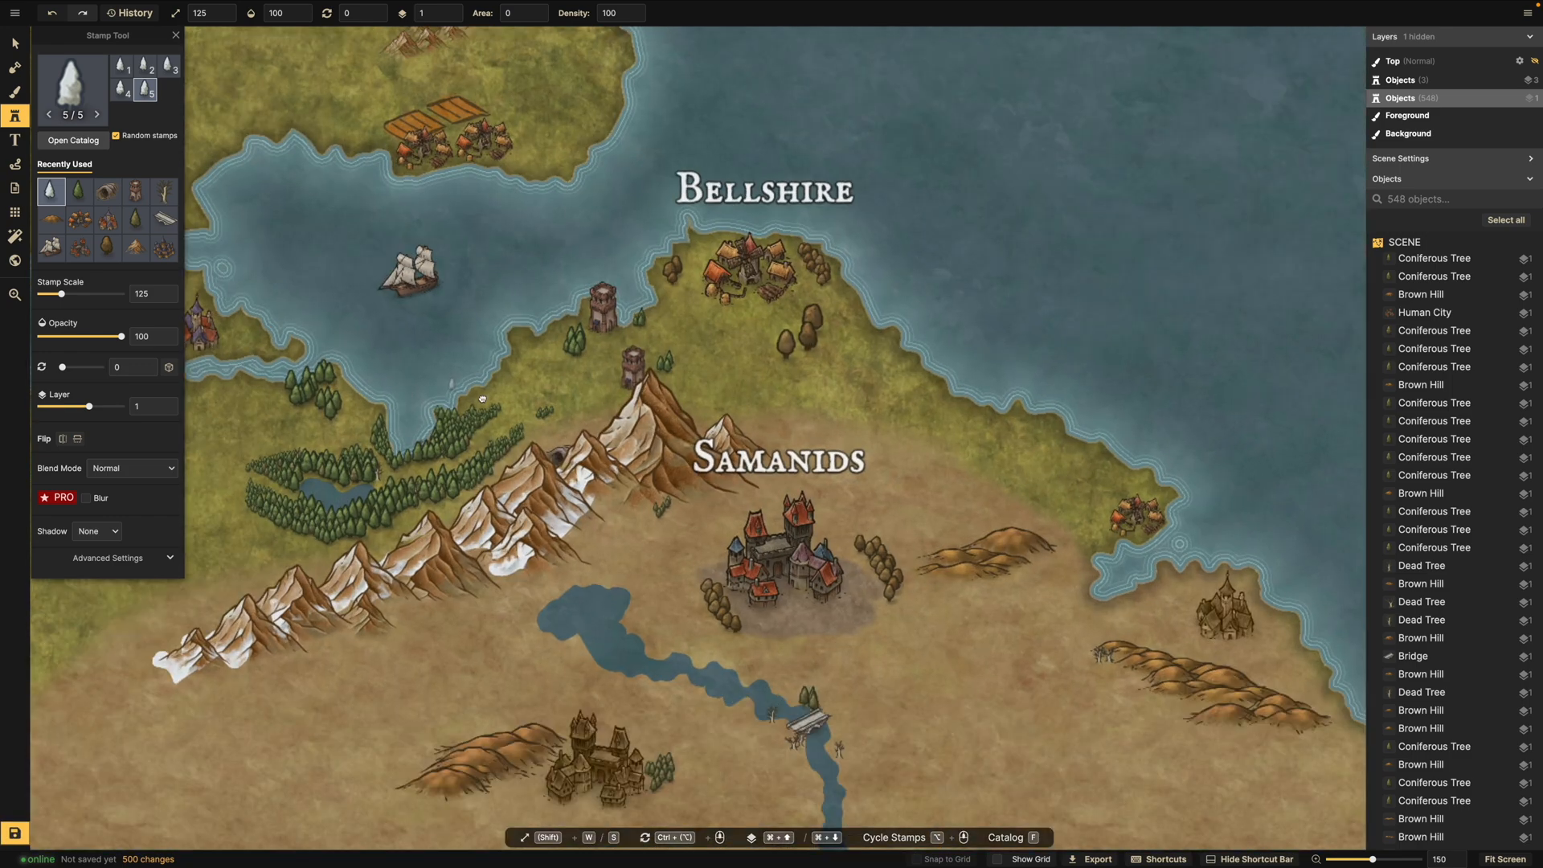
{"action": "left_click_drag", "start_coordinate": [401, 368], "coordinate": [599, 382]}
{"action": "scroll", "coordinate": [600, 381], "scroll_direction": "up", "scroll_amount": 3}
{"action": "left_click", "coordinate": [14, 116]}
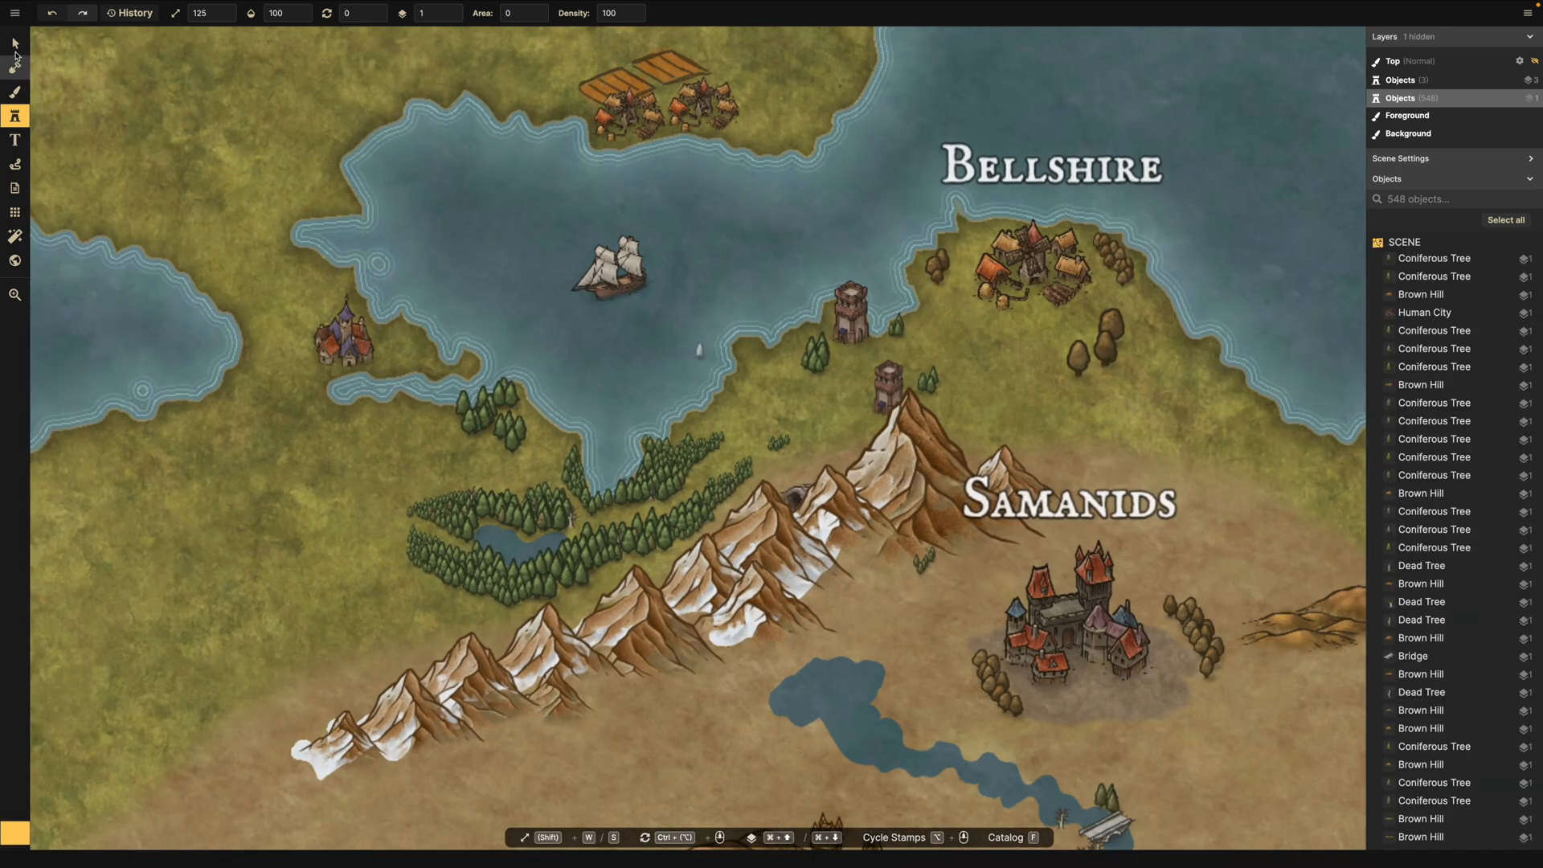
{"action": "left_click", "coordinate": [14, 44]}
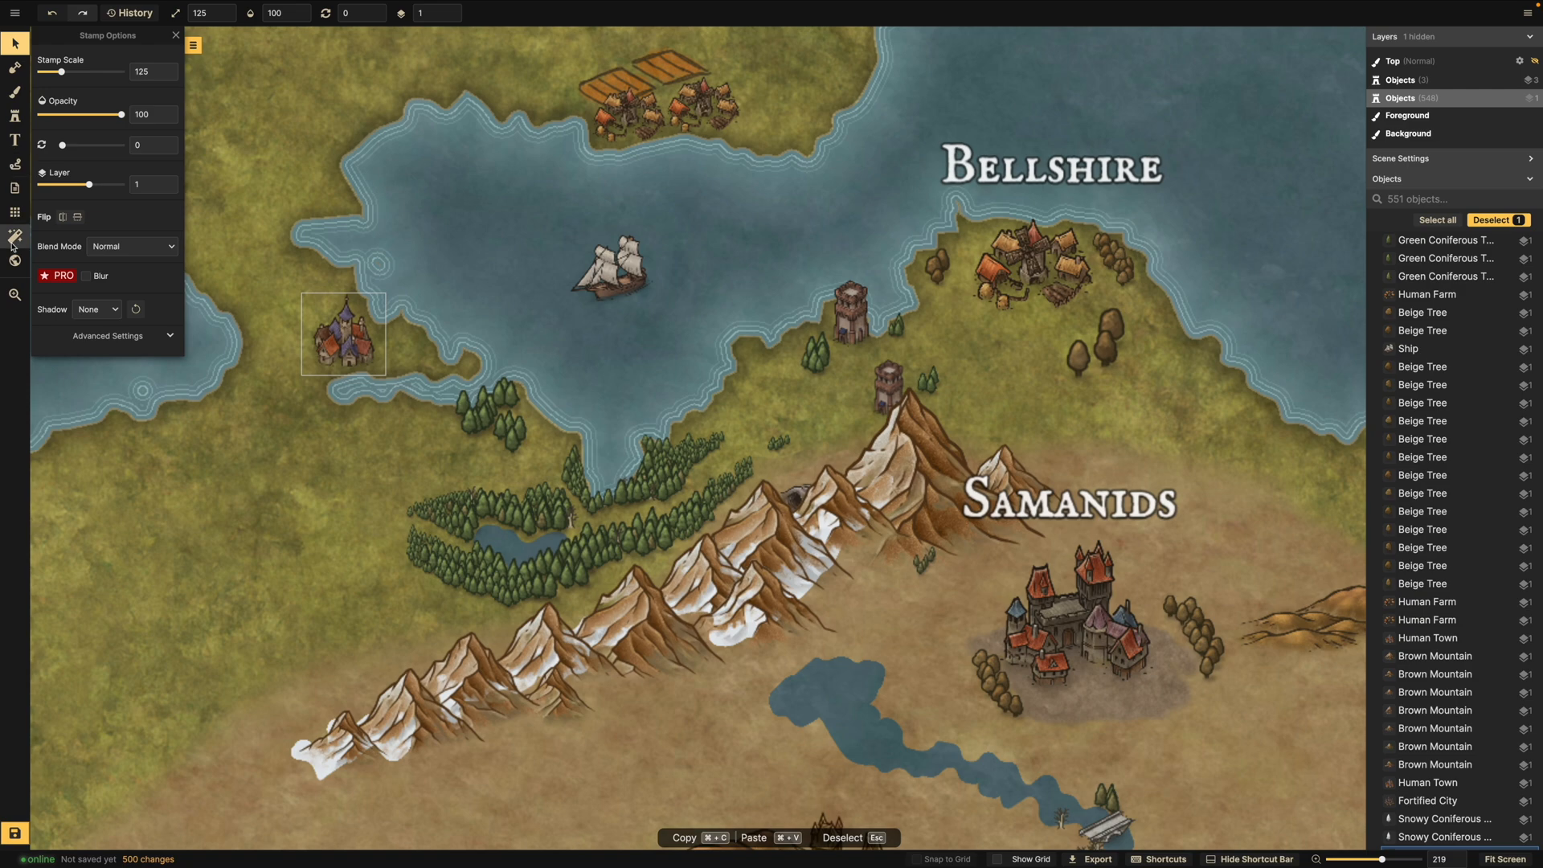
{"action": "left_click", "coordinate": [15, 116]}
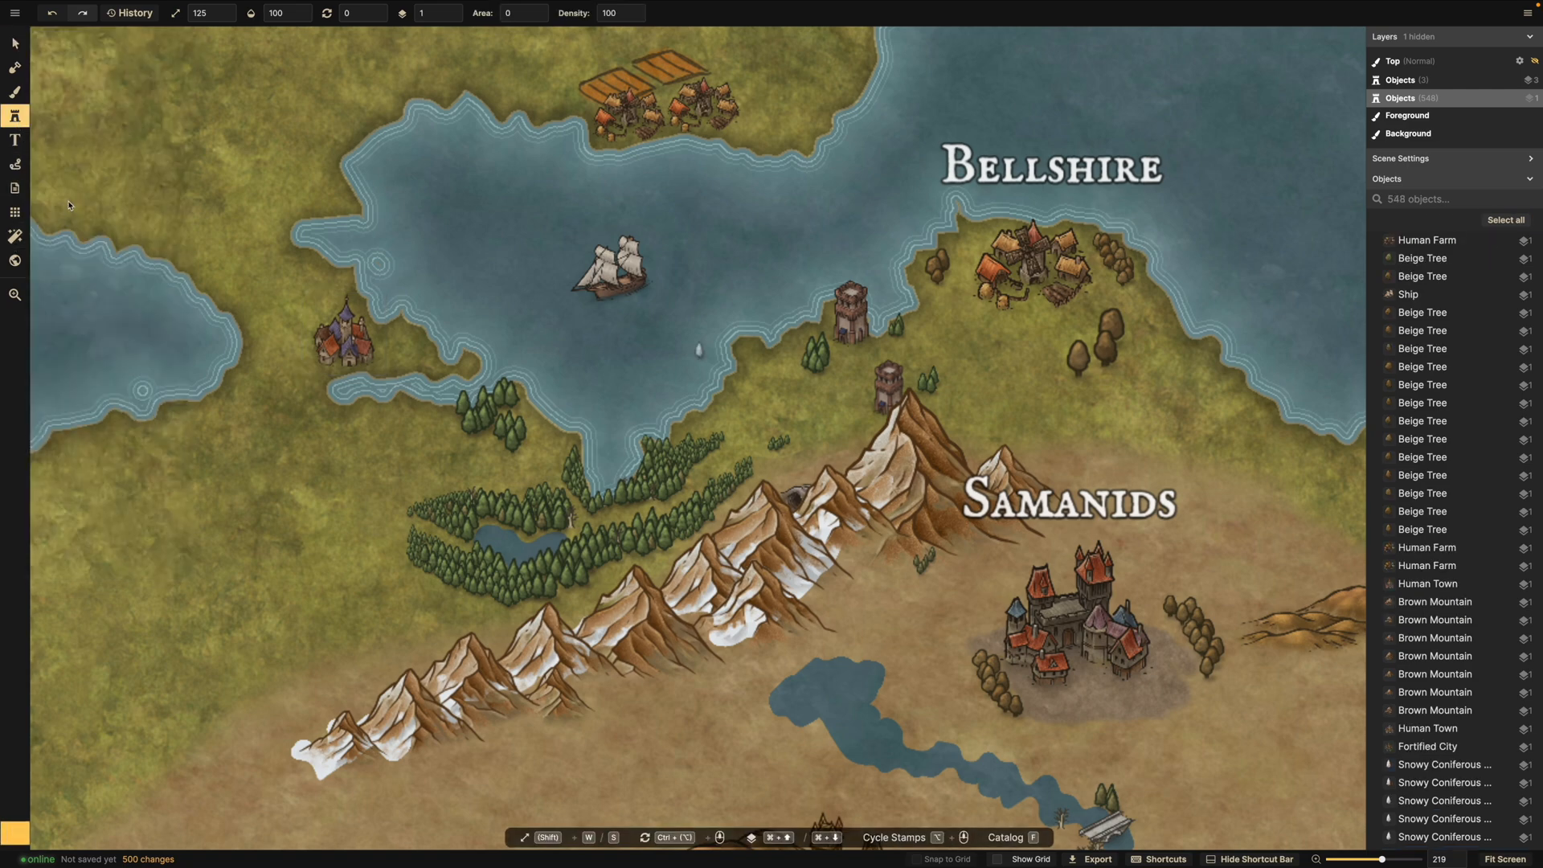
Set the stamp scale to 191 and choose the brown mountain stamps from the Desert assets of the catalog.
{"action": "left_click_drag", "start_coordinate": [62, 295], "coordinate": [70, 293]}
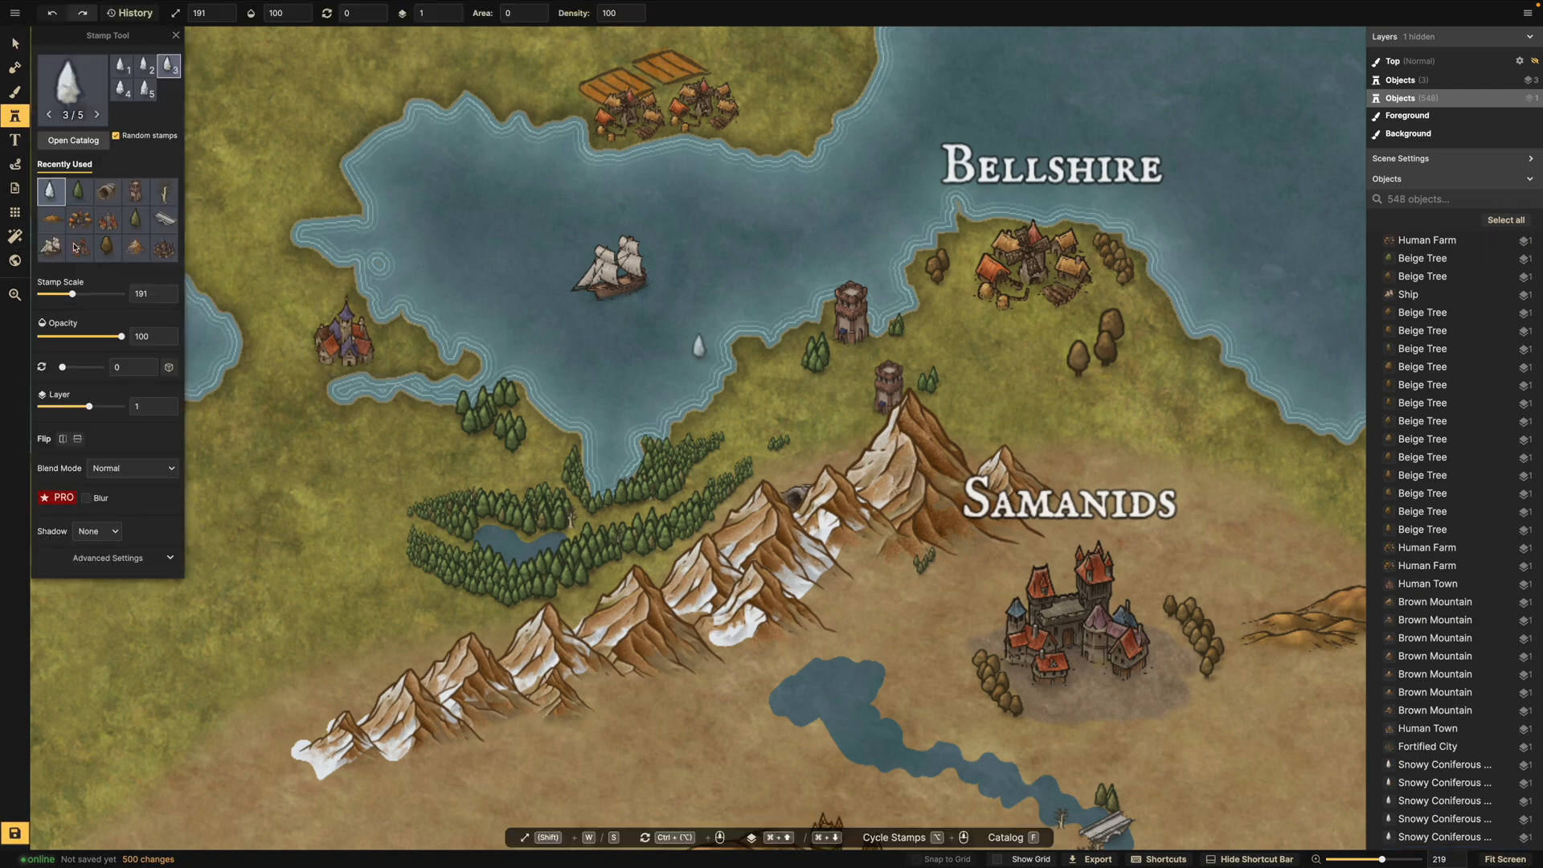
{"action": "left_click", "coordinate": [74, 146]}
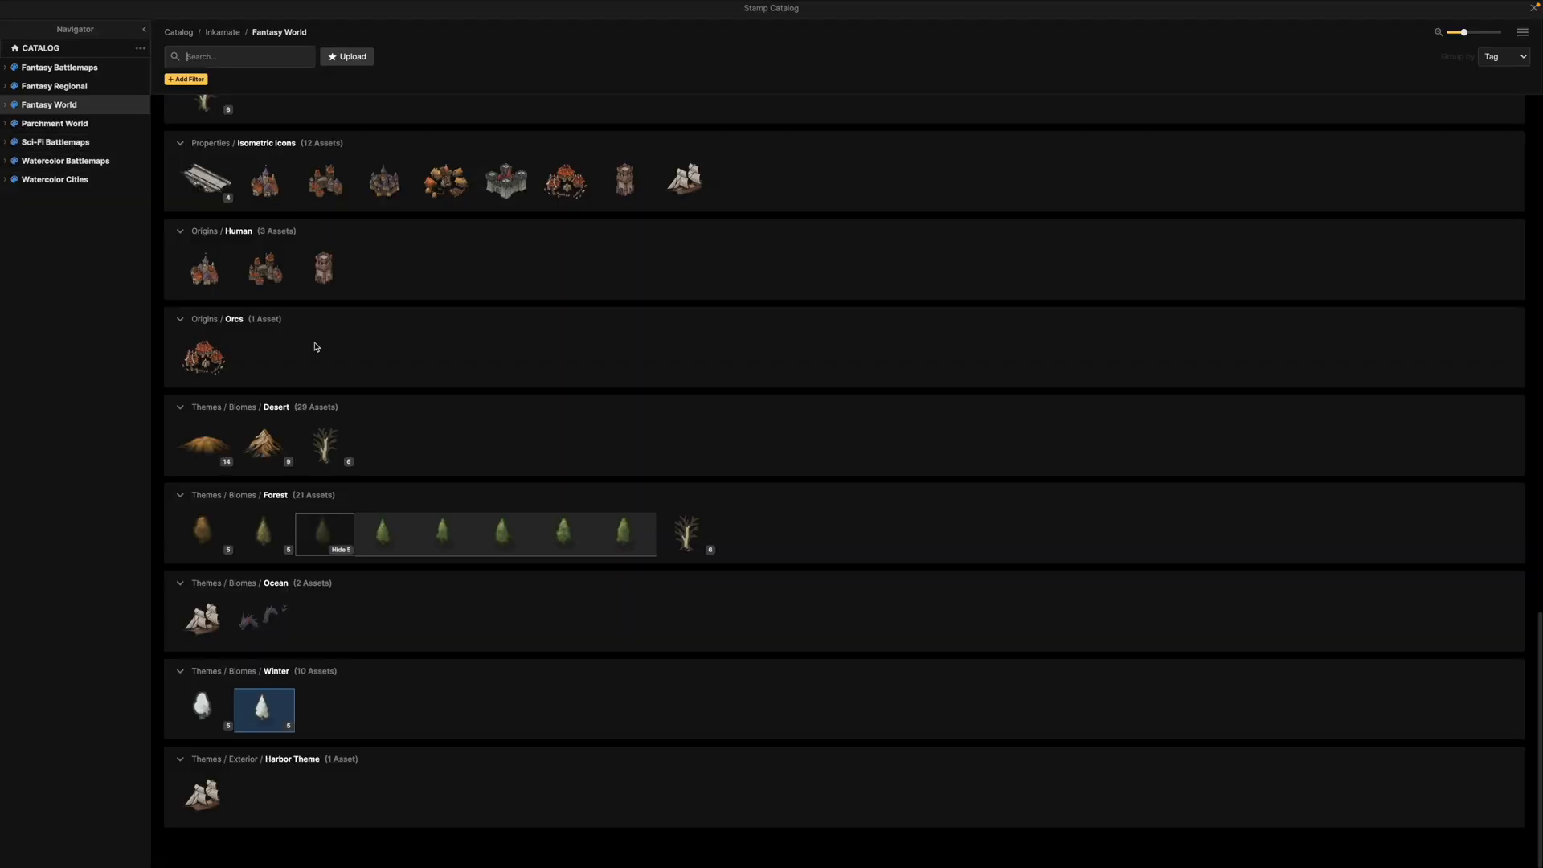
{"action": "left_click", "coordinate": [262, 445]}
Place two large brown mountains side by side on the western grassland, between the Northerns castle and the town south of it.
{"action": "scroll", "coordinate": [261, 445], "scroll_direction": "down", "scroll_amount": 5}
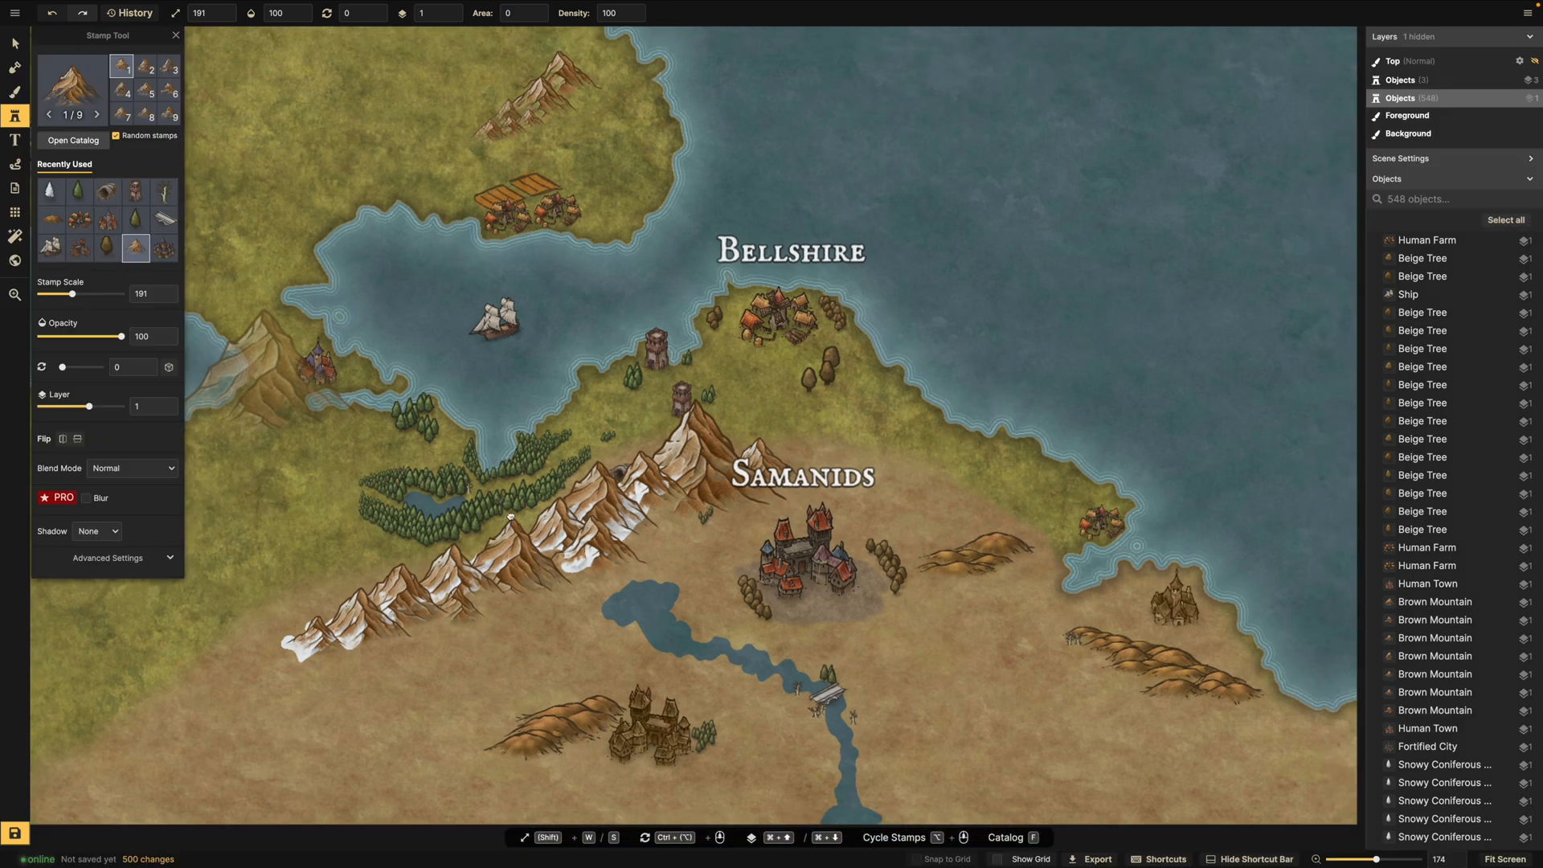
{"action": "scroll", "coordinate": [525, 410], "scroll_direction": "left", "scroll_amount": 5}
{"action": "scroll", "coordinate": [525, 410], "scroll_direction": "up", "scroll_amount": 5}
{"action": "scroll", "coordinate": [525, 410], "scroll_direction": "left", "scroll_amount": 5}
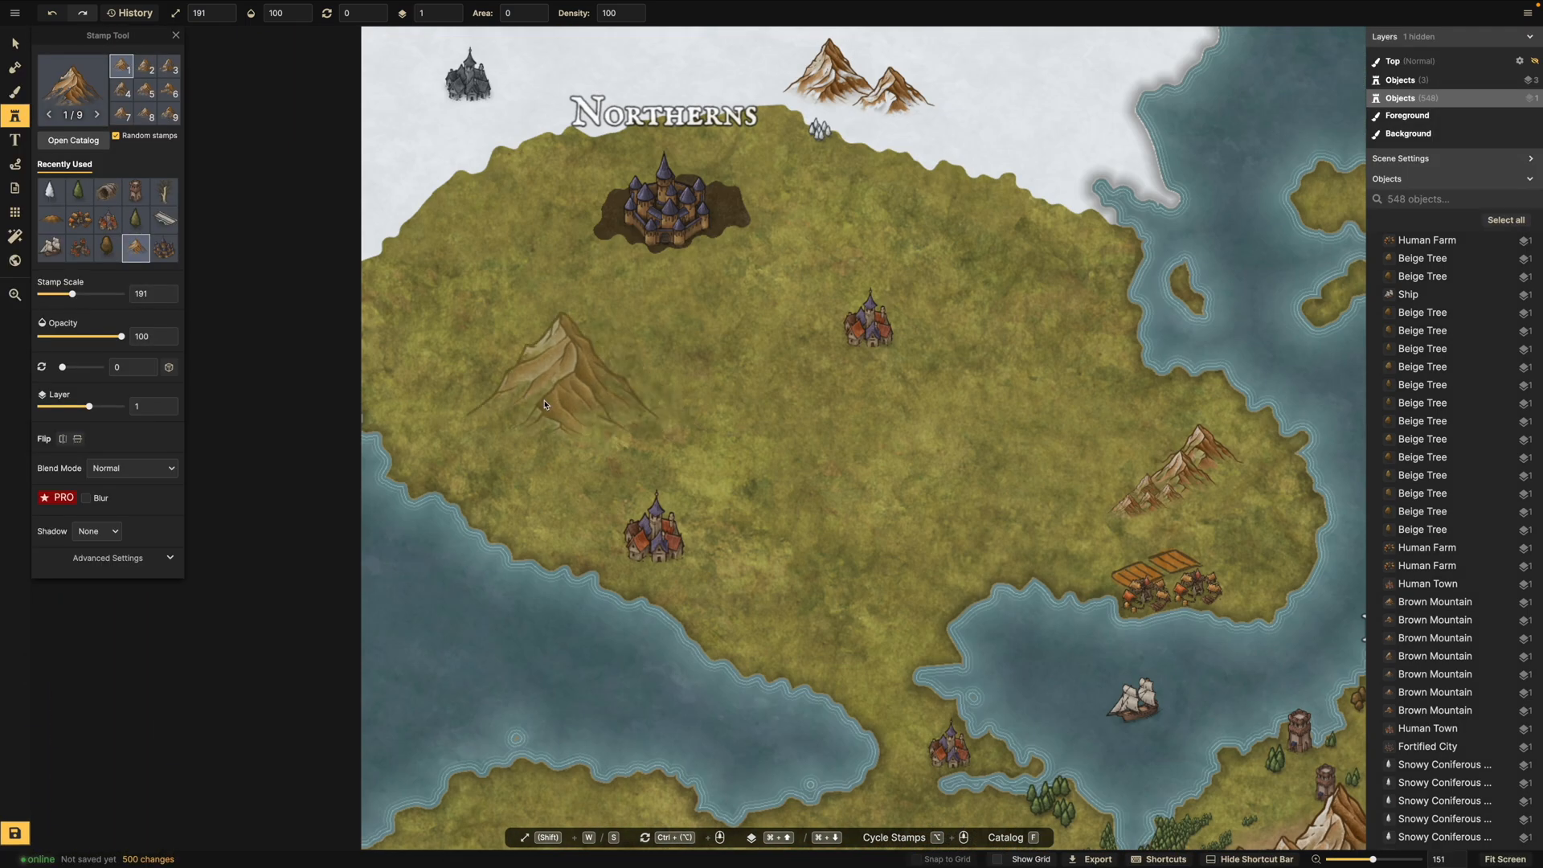
{"action": "left_click", "coordinate": [506, 406]}
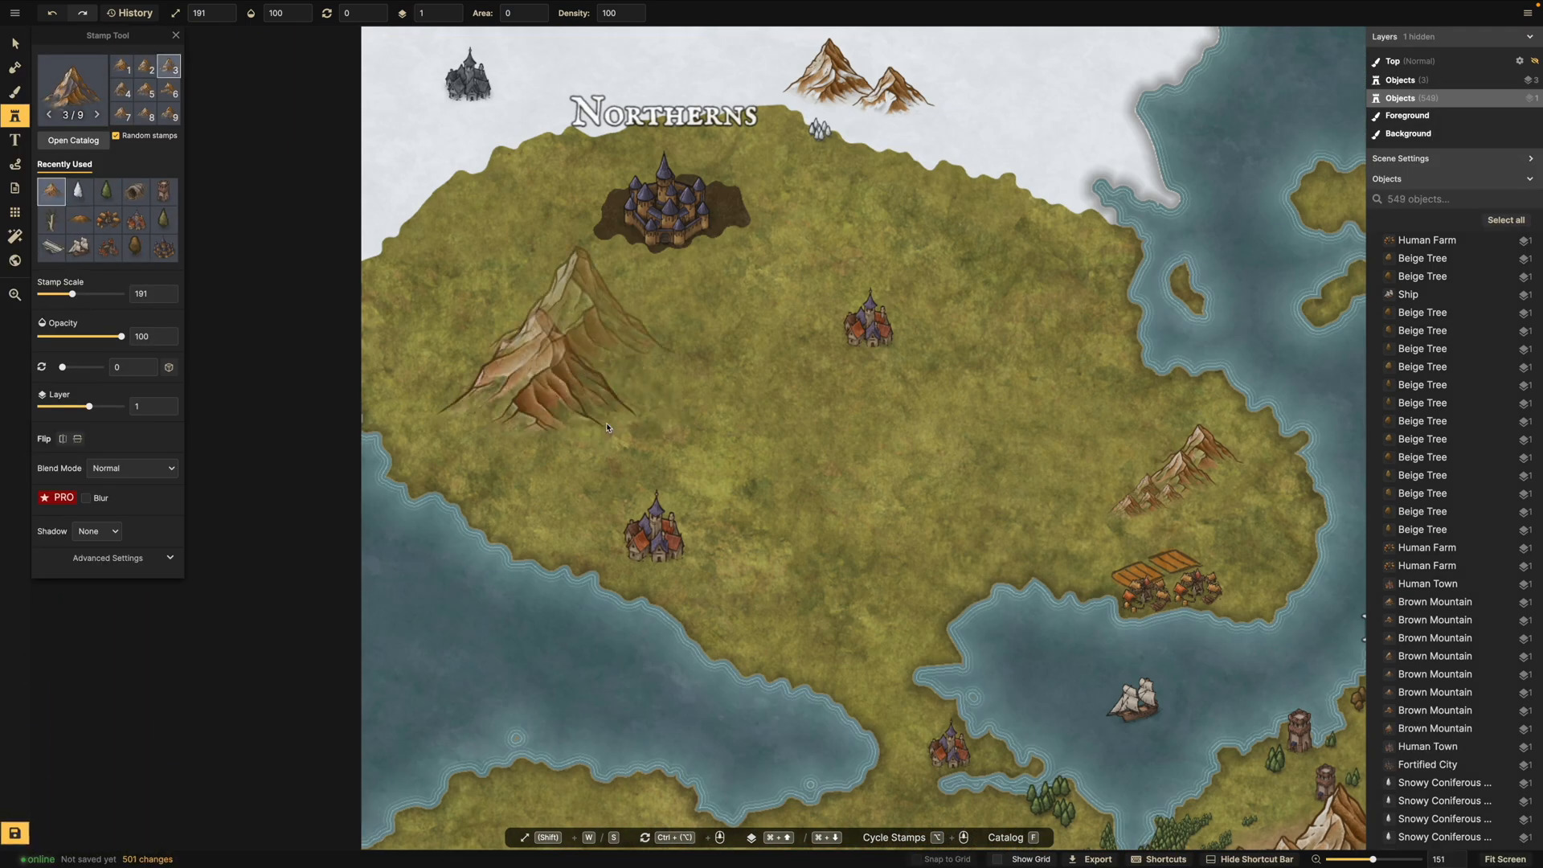
{"action": "left_click", "coordinate": [623, 447]}
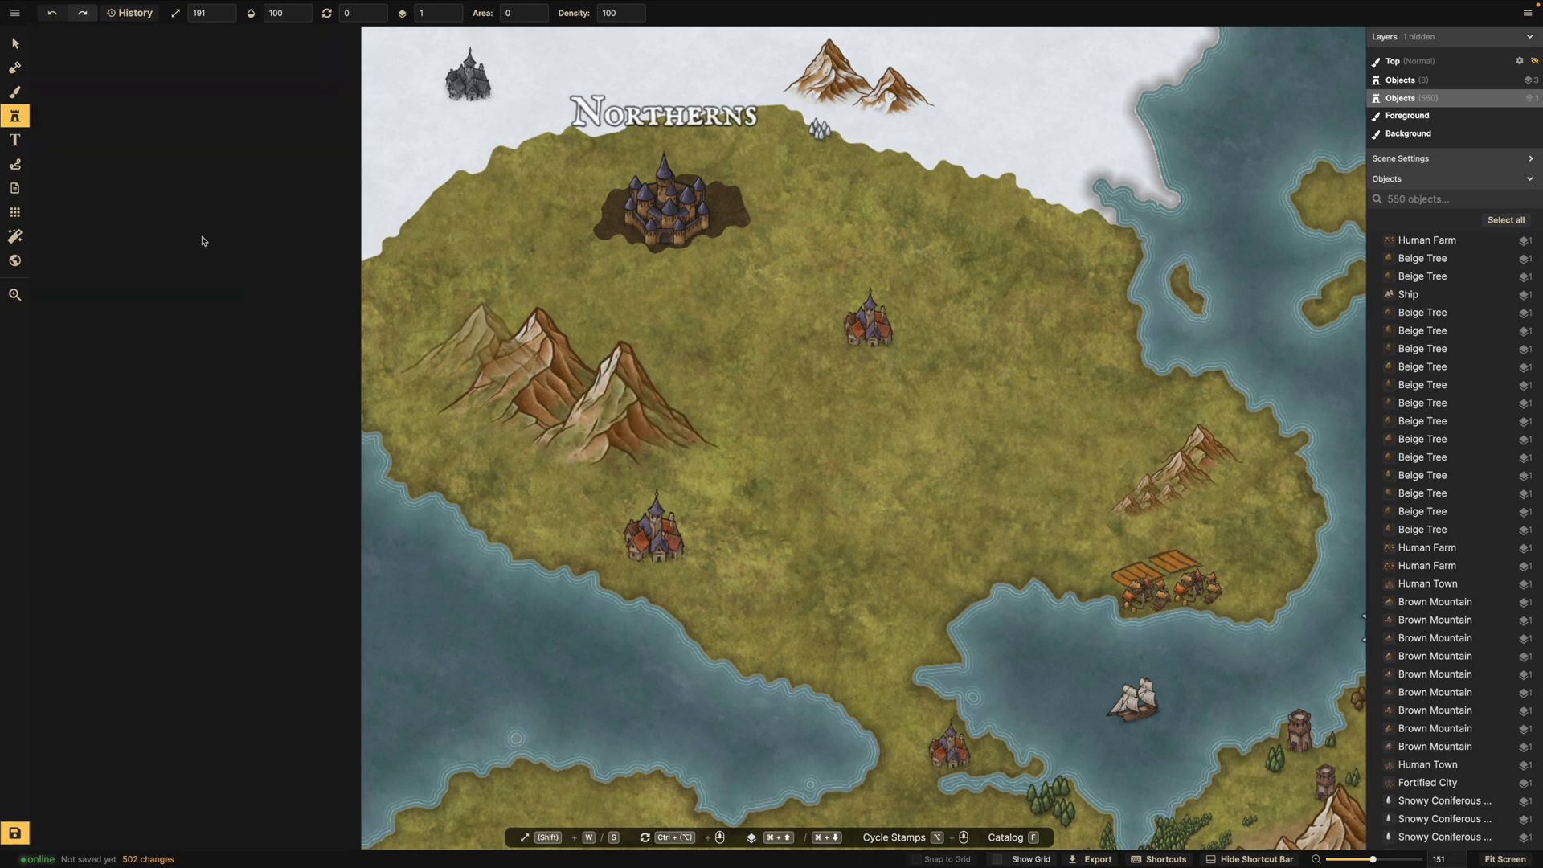
Shrink the western of the two large brown mountains below the Northerns castle to scale 145.
{"action": "left_click", "coordinate": [14, 43]}
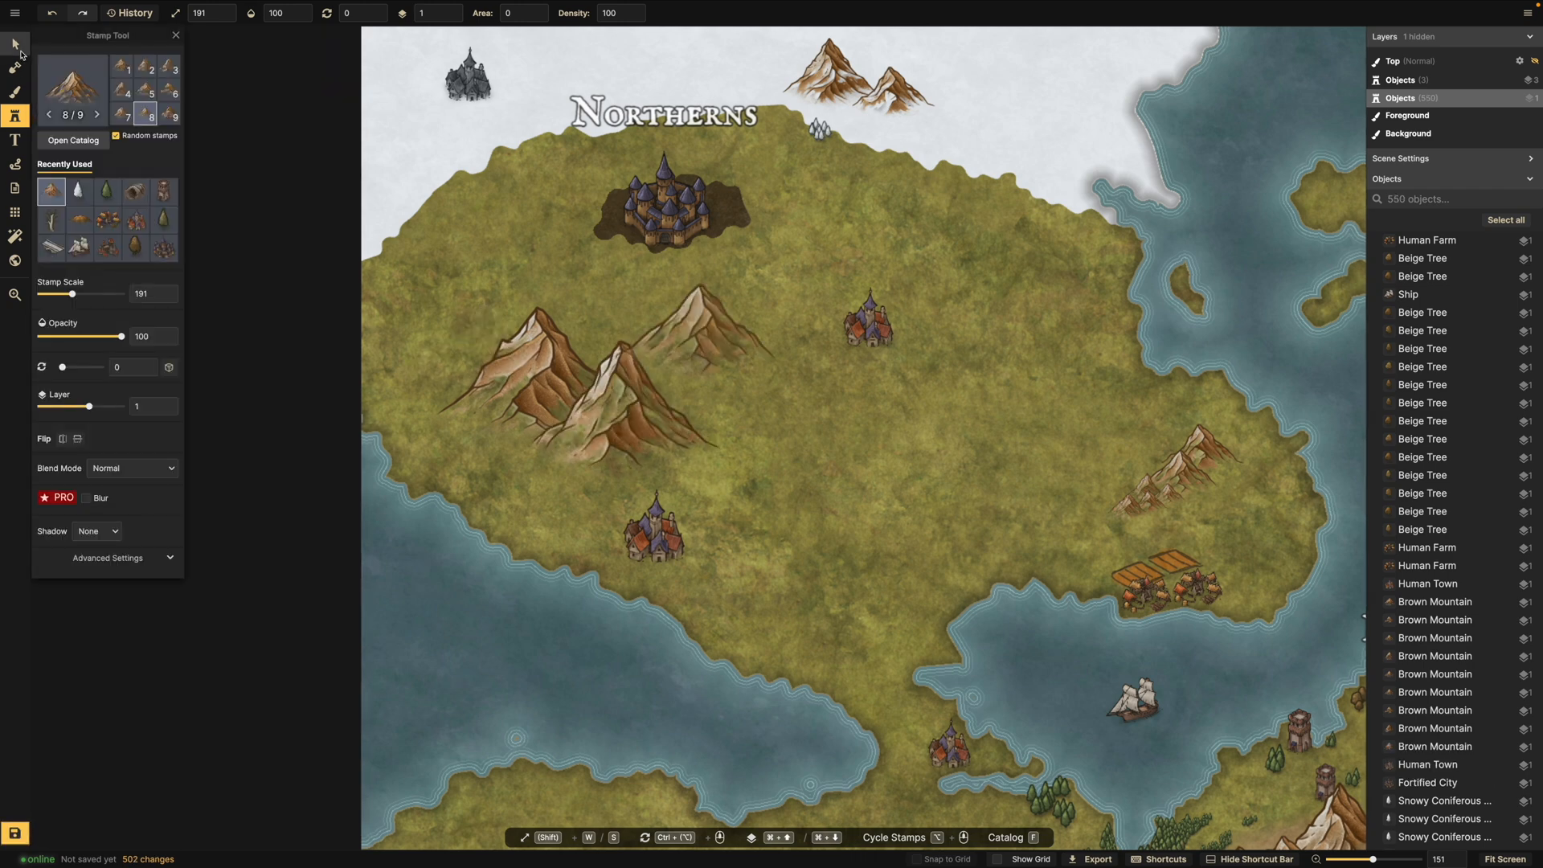
{"action": "left_click", "coordinate": [503, 427]}
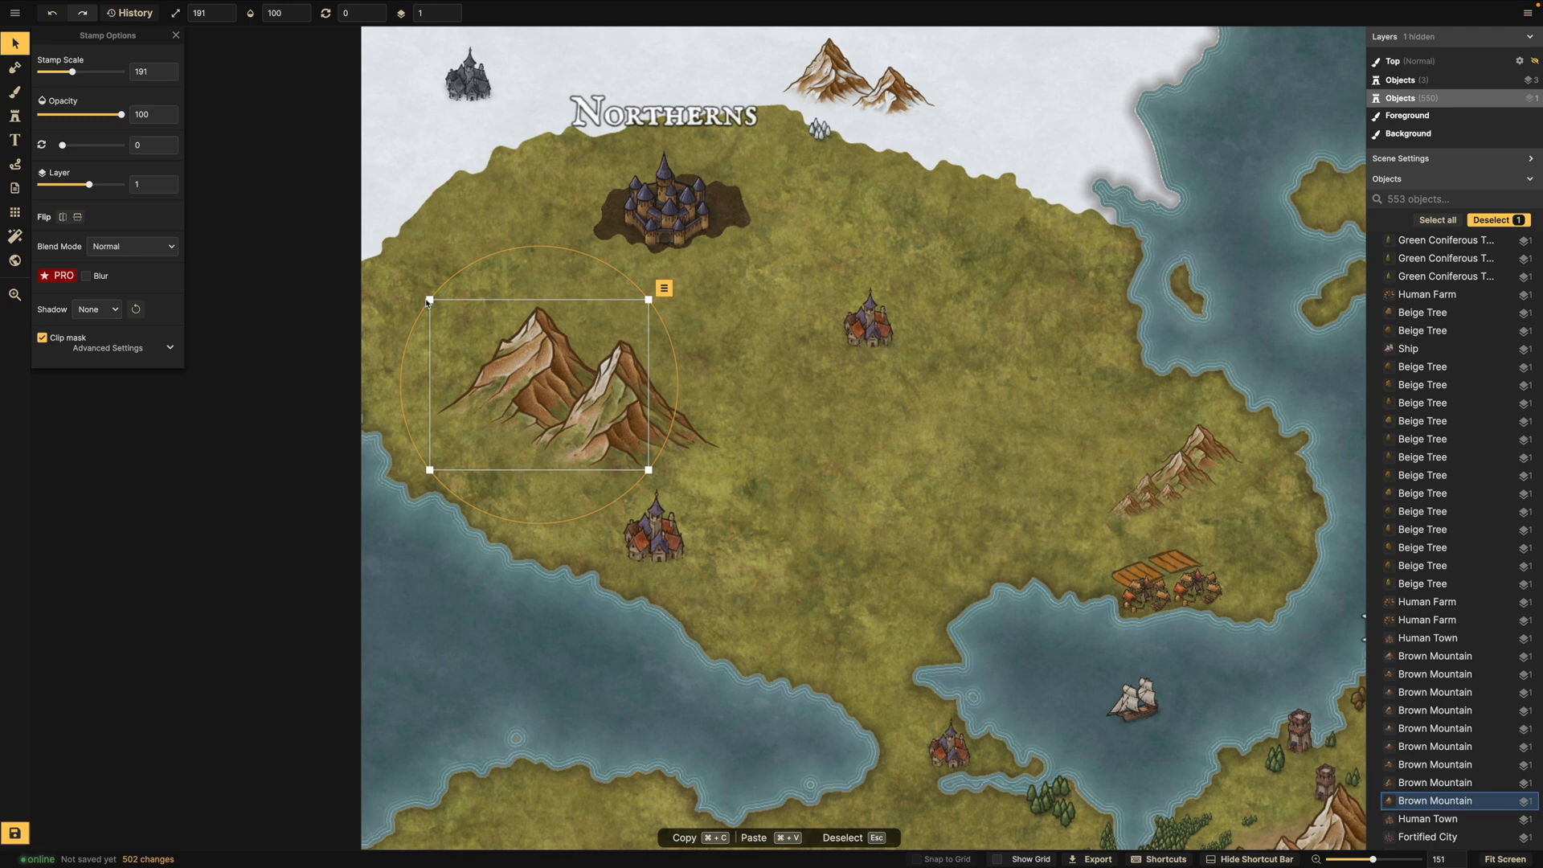
{"action": "left_click_drag", "start_coordinate": [446, 312], "coordinate": [494, 332]}
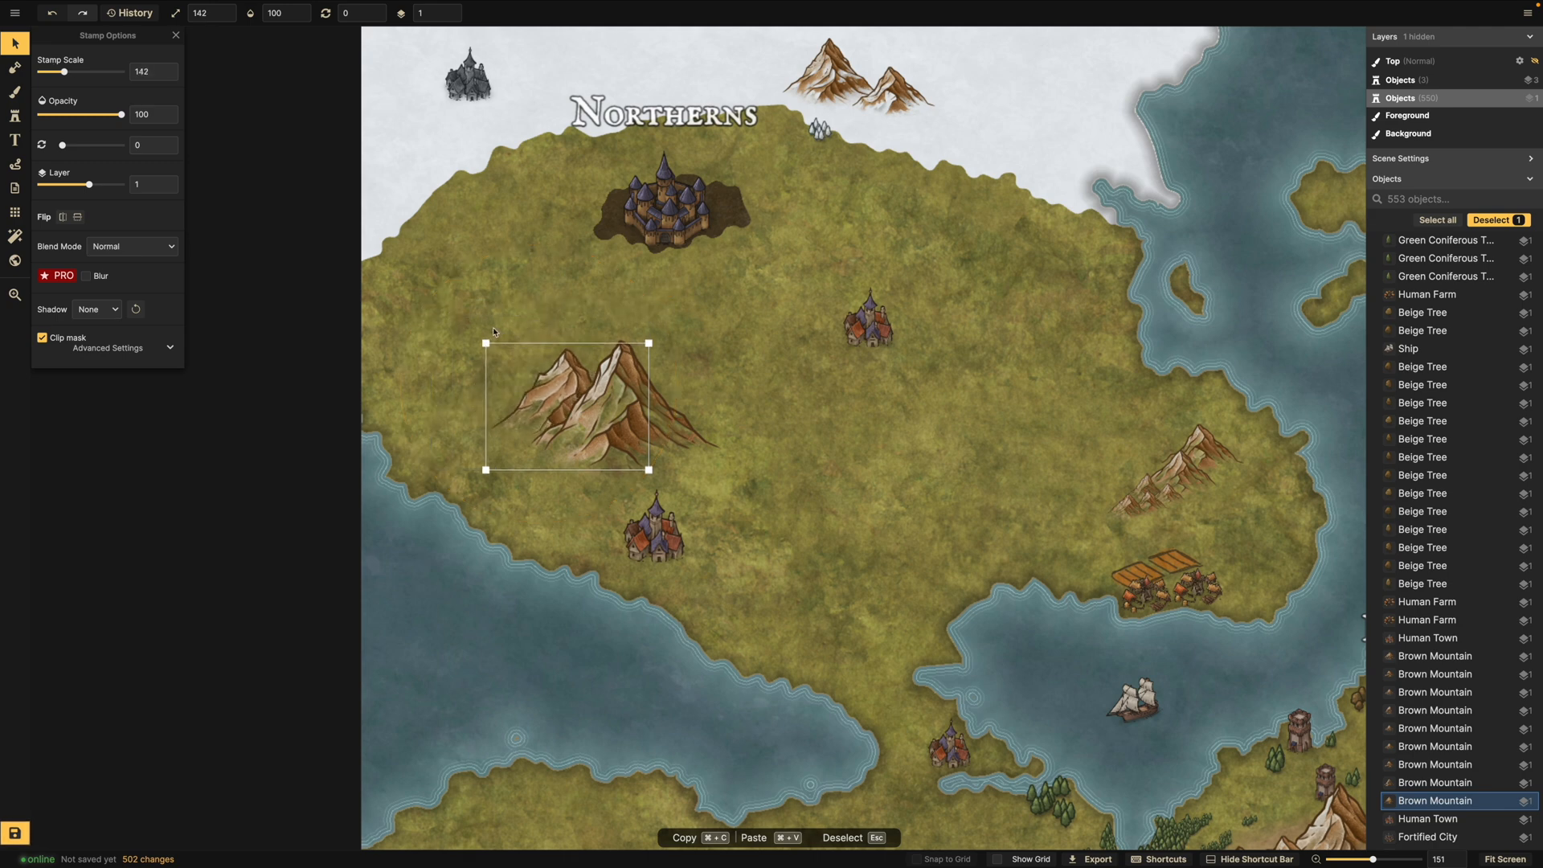
Move the eastern brown mountain beside the town to its northeast, and bring the smaller mountain up next to it.
{"action": "left_click", "coordinate": [619, 422]}
{"action": "left_click_drag", "start_coordinate": [722, 354], "coordinate": [763, 340]}
{"action": "left_click_drag", "start_coordinate": [698, 388], "coordinate": [608, 410]}
{"action": "left_click", "coordinate": [568, 410]}
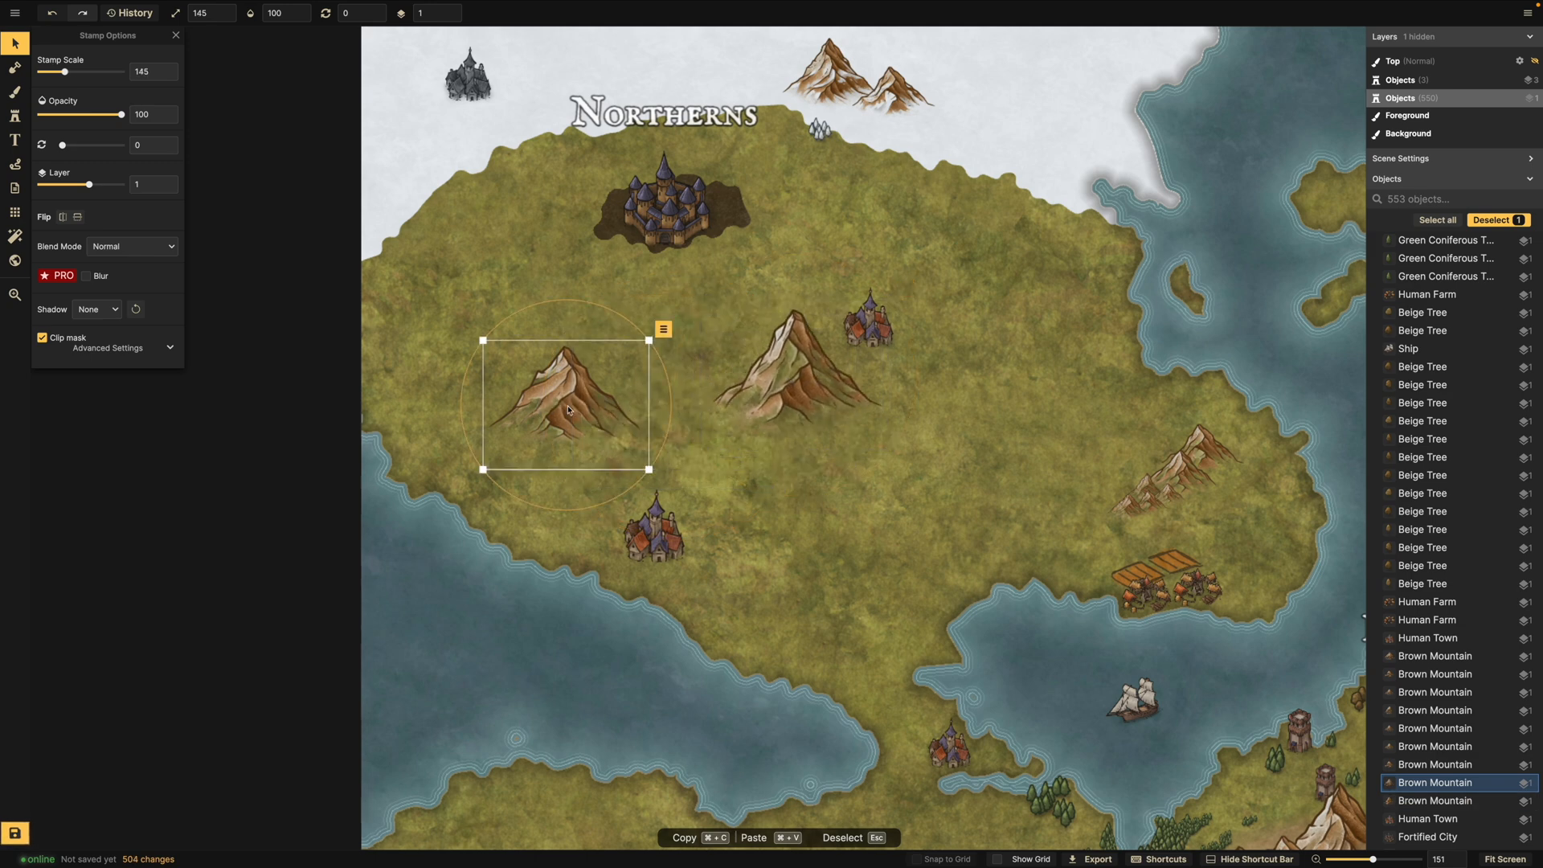
{"action": "left_click_drag", "start_coordinate": [634, 388], "coordinate": [644, 381]}
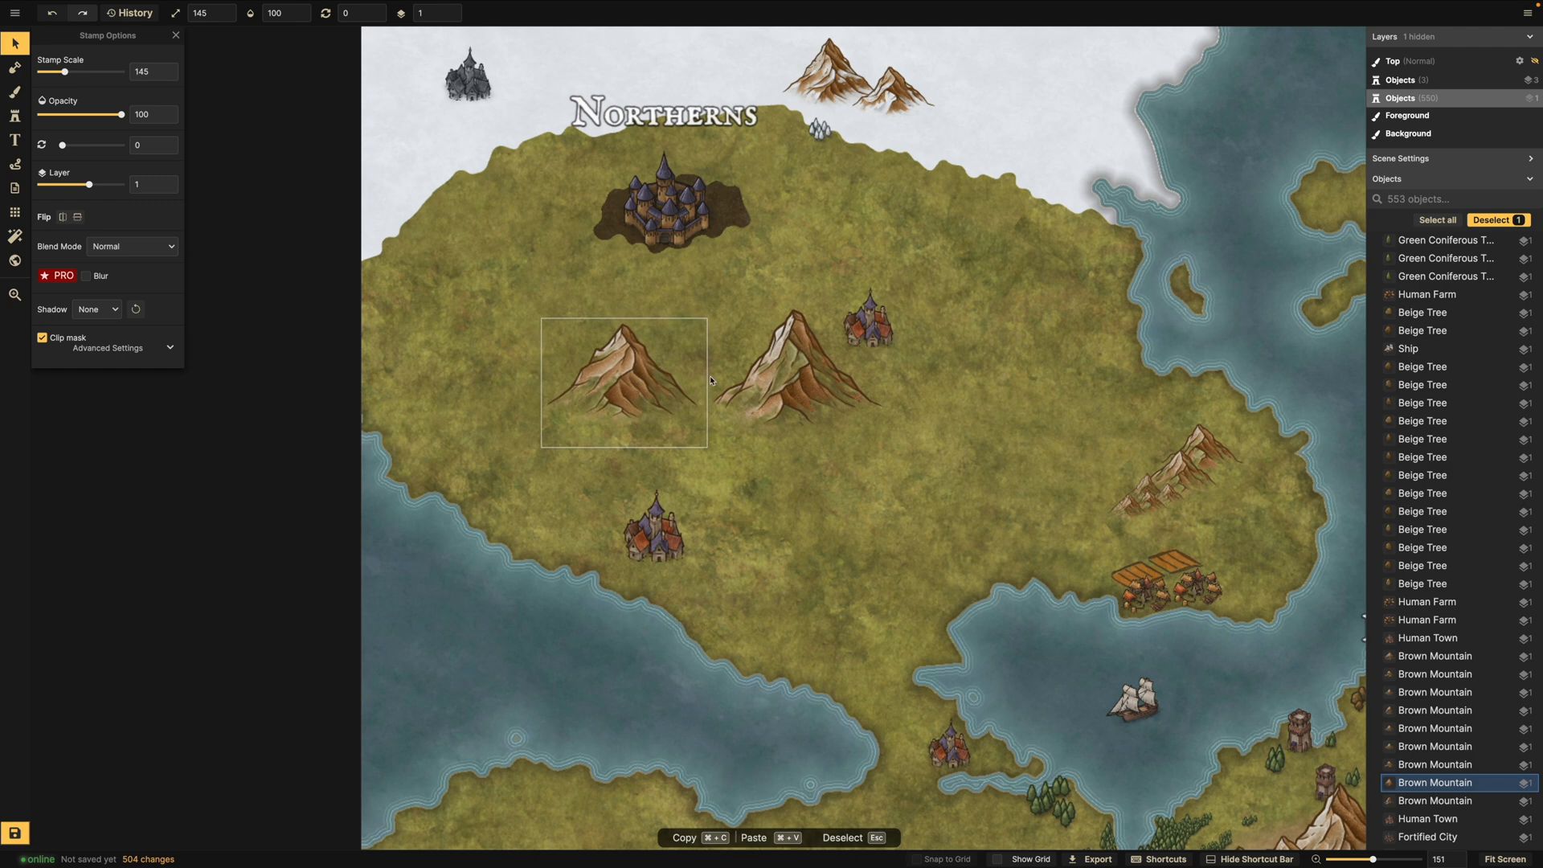
Shrink the eastern brown mountain to scale 157 and reposition both mountains with a small gap between them.
{"action": "left_click", "coordinate": [754, 383]}
{"action": "left_click_drag", "start_coordinate": [775, 372], "coordinate": [732, 329]}
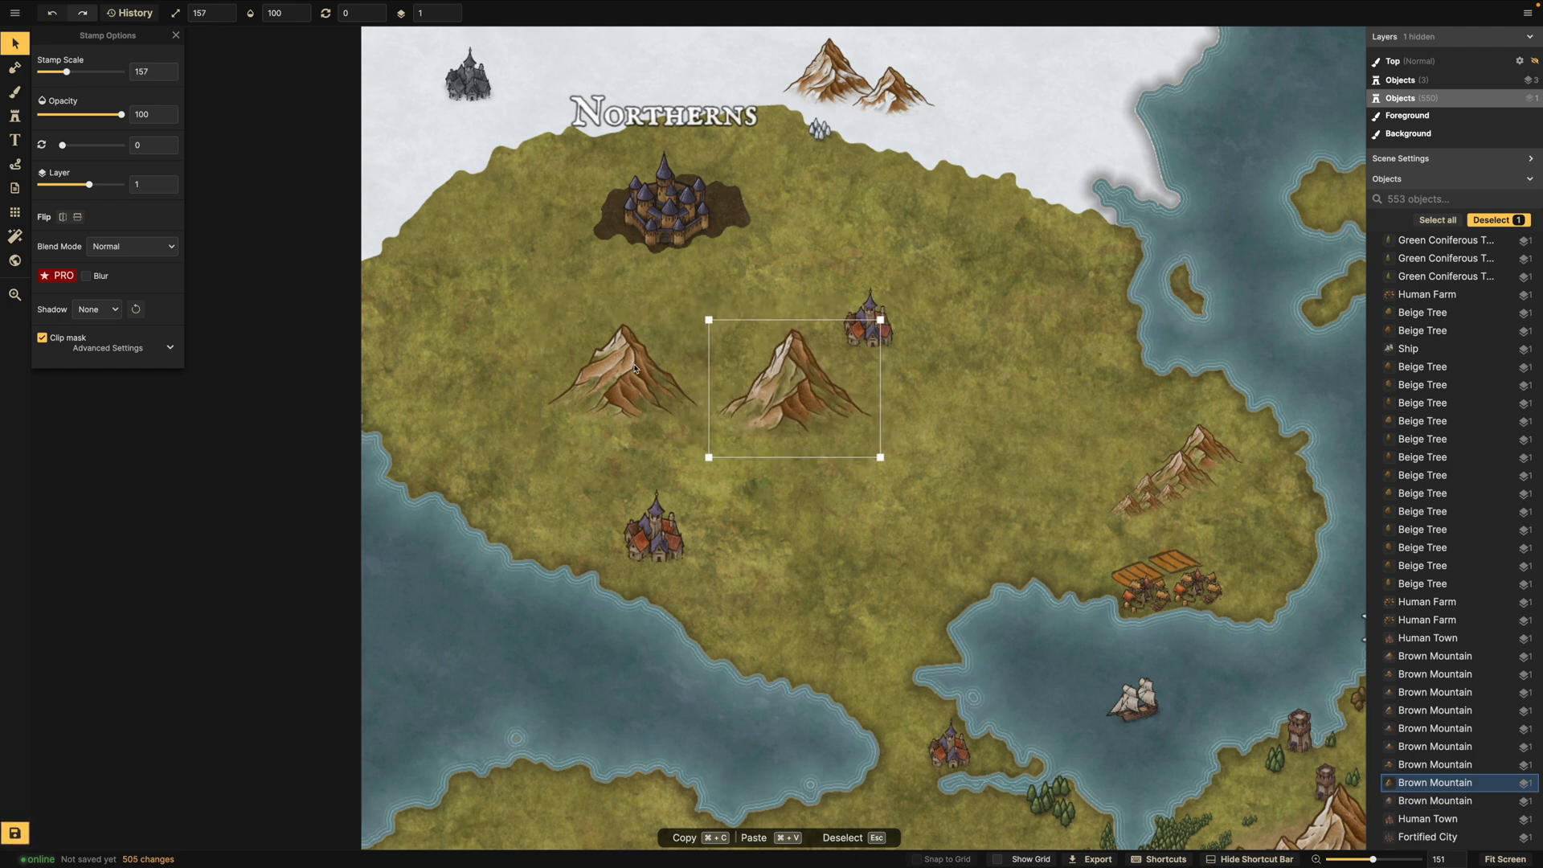
{"action": "left_click_drag", "start_coordinate": [646, 381], "coordinate": [695, 382]}
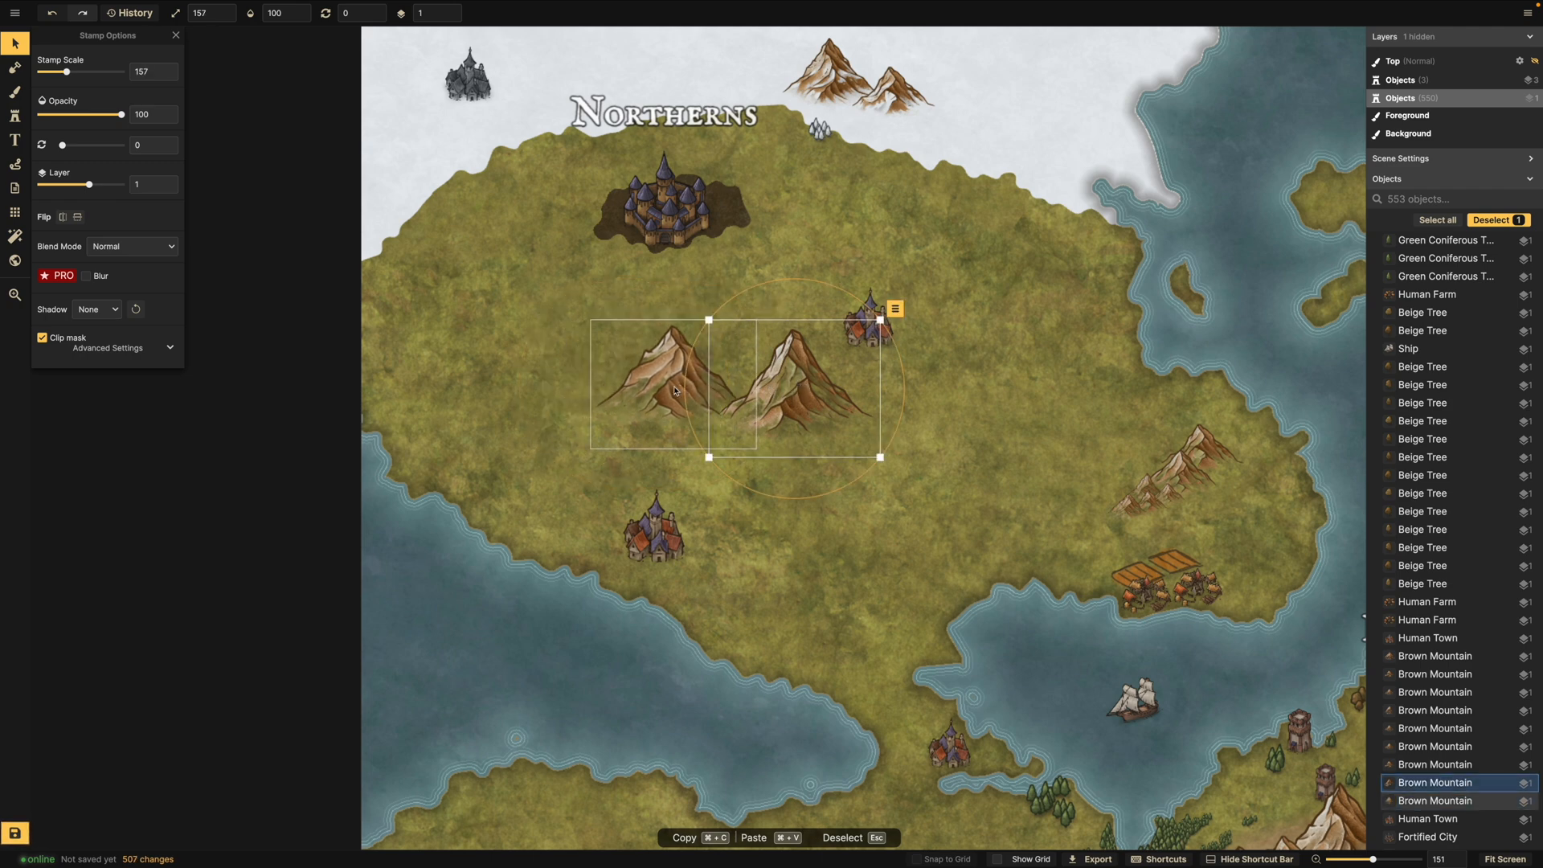
{"action": "left_click_drag", "start_coordinate": [677, 389], "coordinate": [650, 387]}
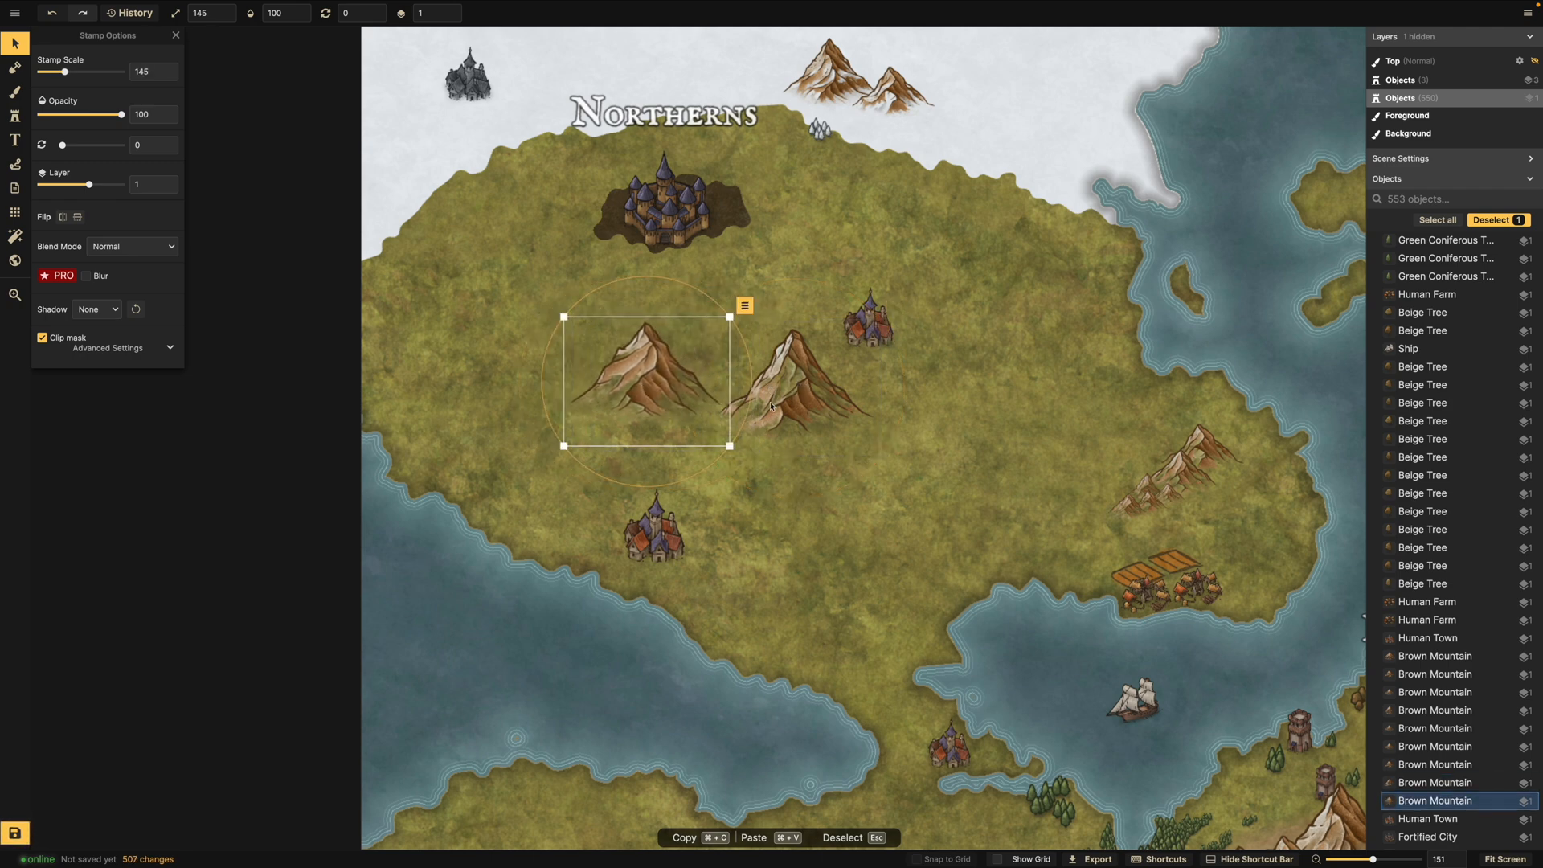
{"action": "left_click", "coordinate": [812, 401]}
{"action": "left_click_drag", "start_coordinate": [812, 400], "coordinate": [828, 397]}
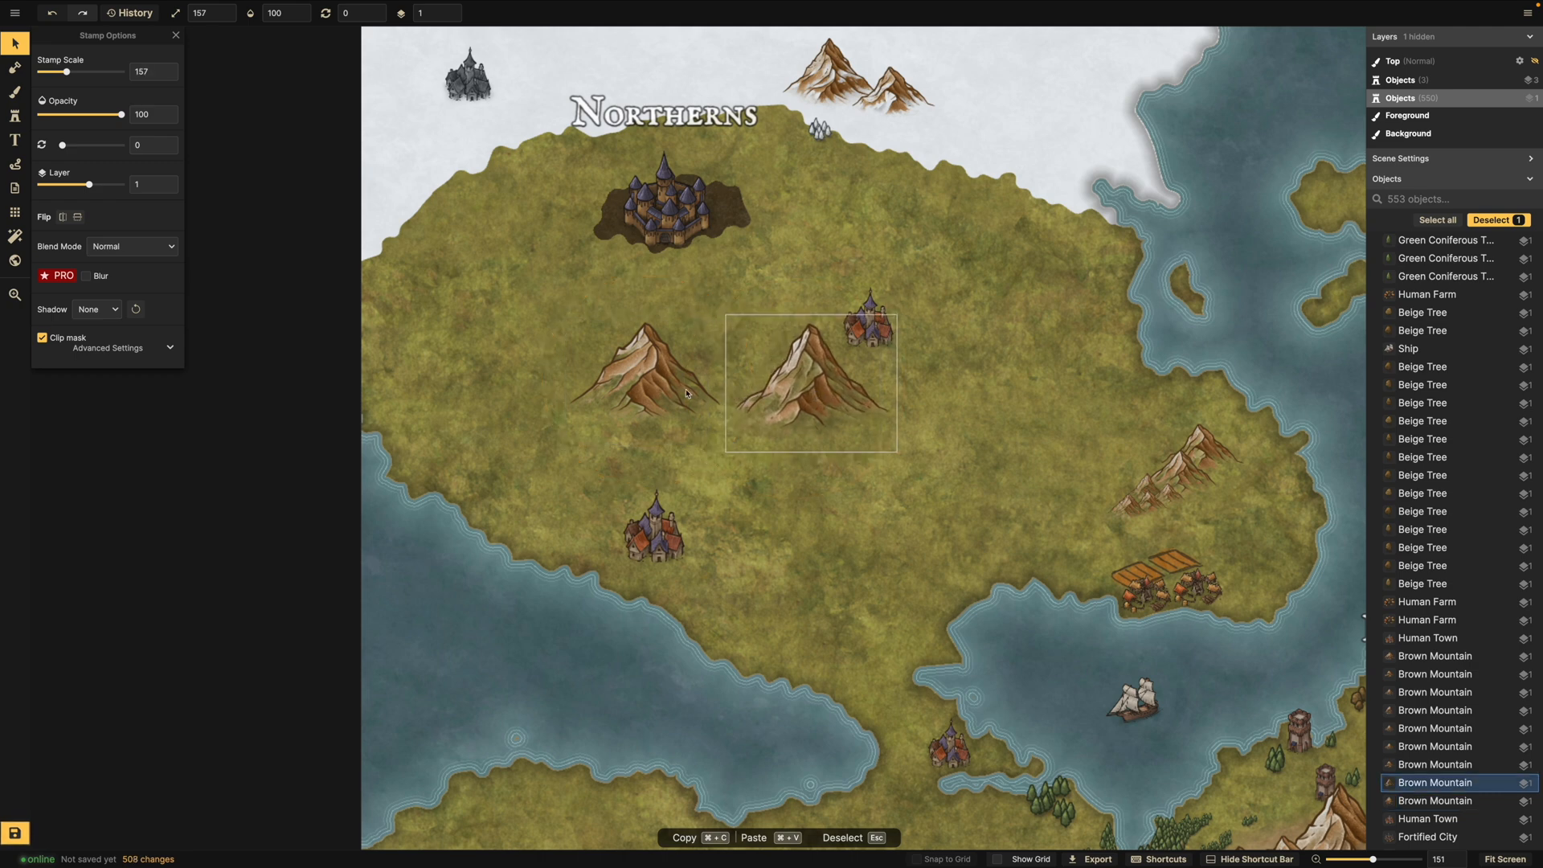
{"action": "left_click_drag", "start_coordinate": [648, 394], "coordinate": [649, 392]}
Reduce the eastern brown mountain to scale 149 so it clears the neighbouring town, and nudge it into position.
{"action": "scroll", "coordinate": [804, 369], "scroll_direction": "up", "scroll_amount": 4}
{"action": "left_click", "coordinate": [807, 371]}
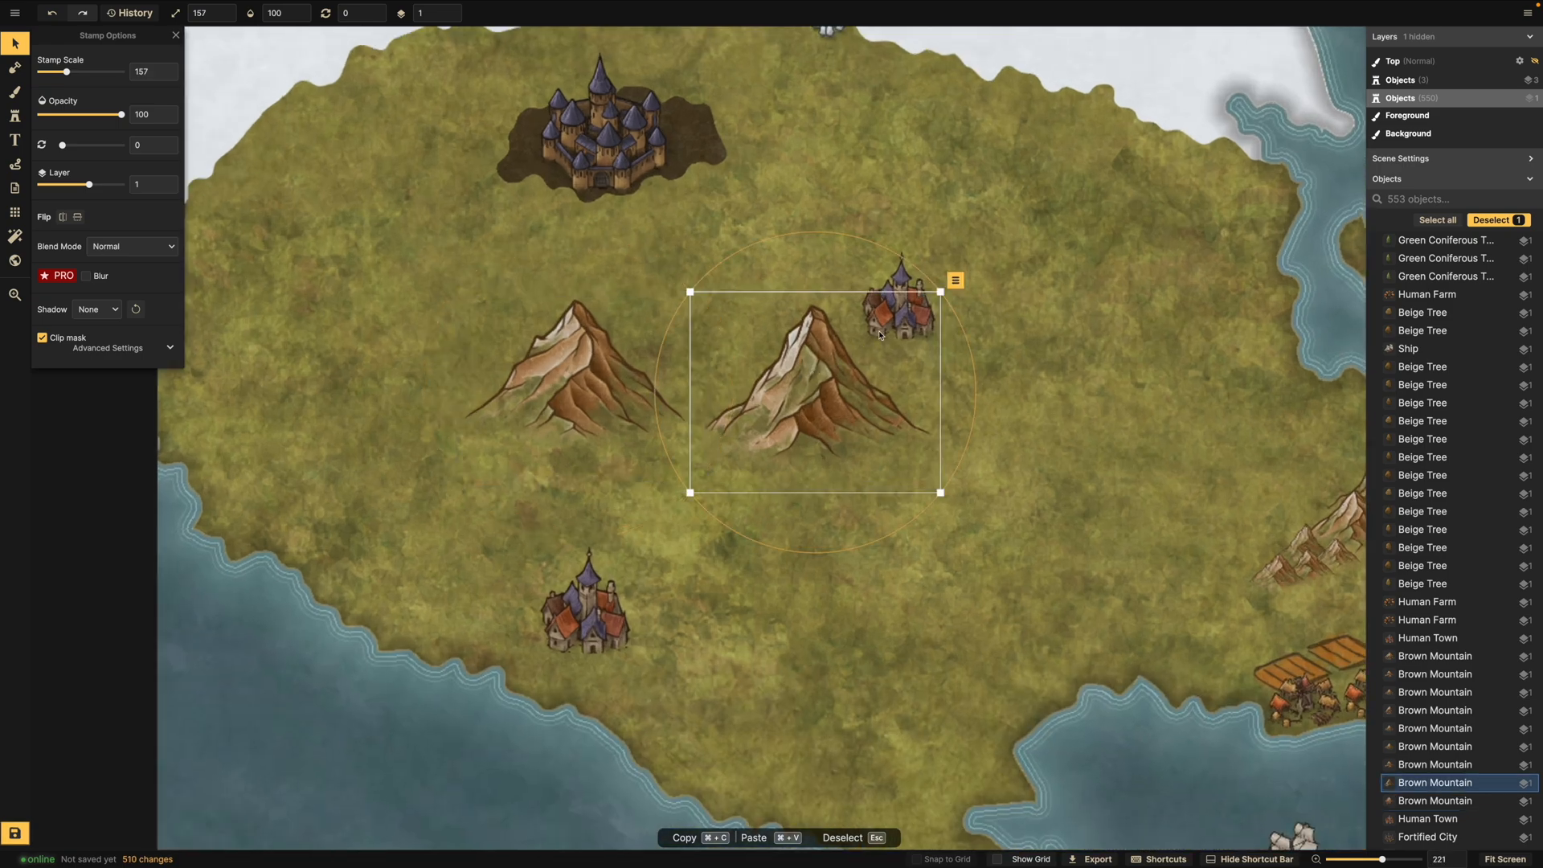
{"action": "left_click_drag", "start_coordinate": [942, 295], "coordinate": [934, 306]}
{"action": "left_click_drag", "start_coordinate": [815, 354], "coordinate": [817, 351]}
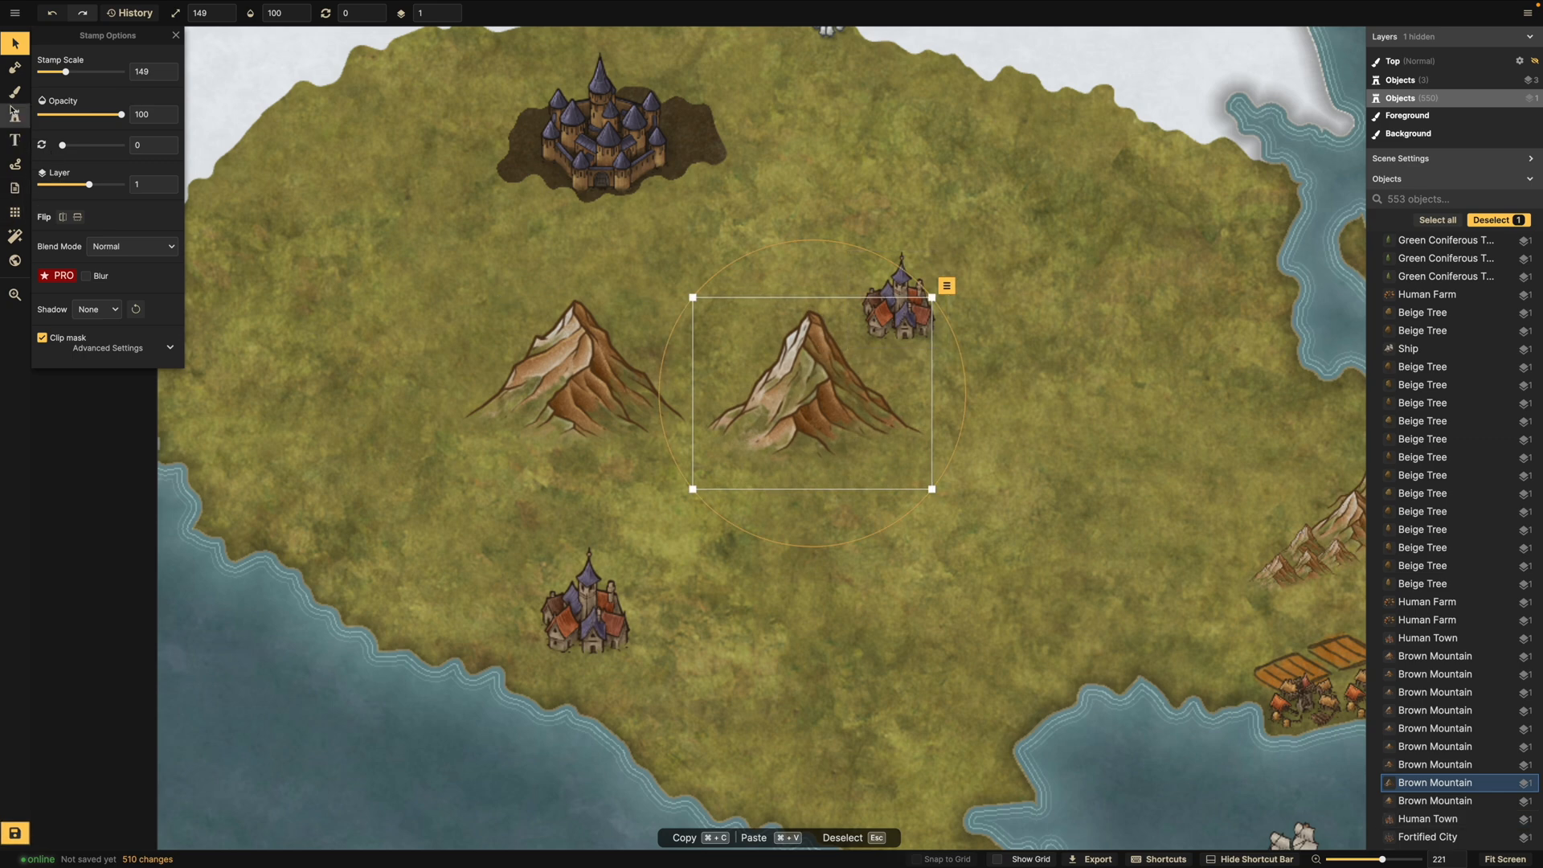
Set the foreground brush to the white snow texture with the rough-edged brush mode.
{"action": "left_click", "coordinate": [15, 113]}
{"action": "left_click", "coordinate": [16, 68]}
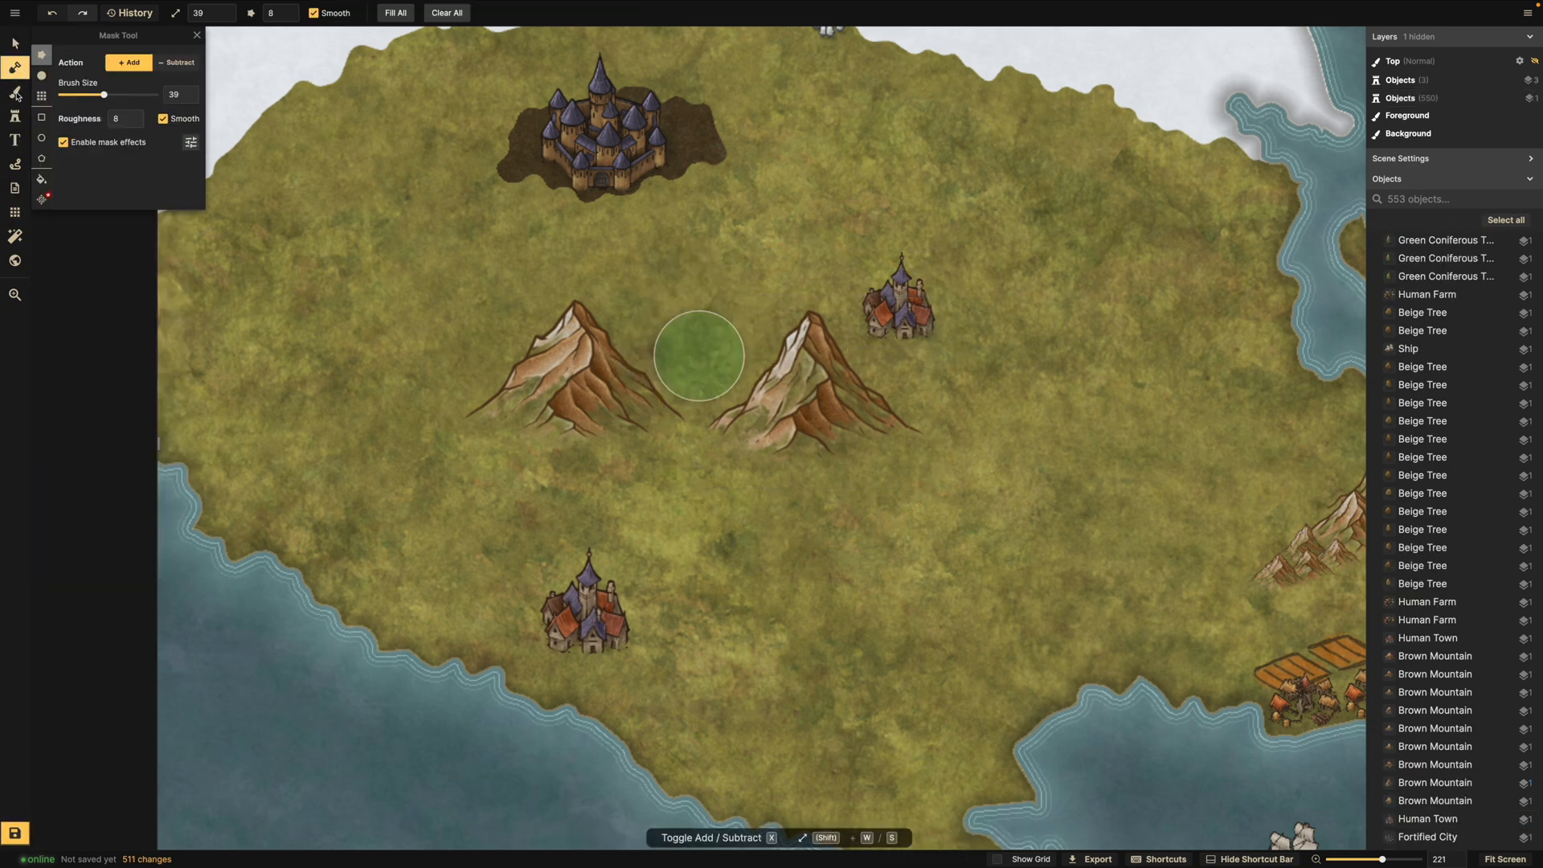
{"action": "left_click", "coordinate": [16, 94]}
{"action": "left_click", "coordinate": [14, 119]}
{"action": "left_click", "coordinate": [14, 92]}
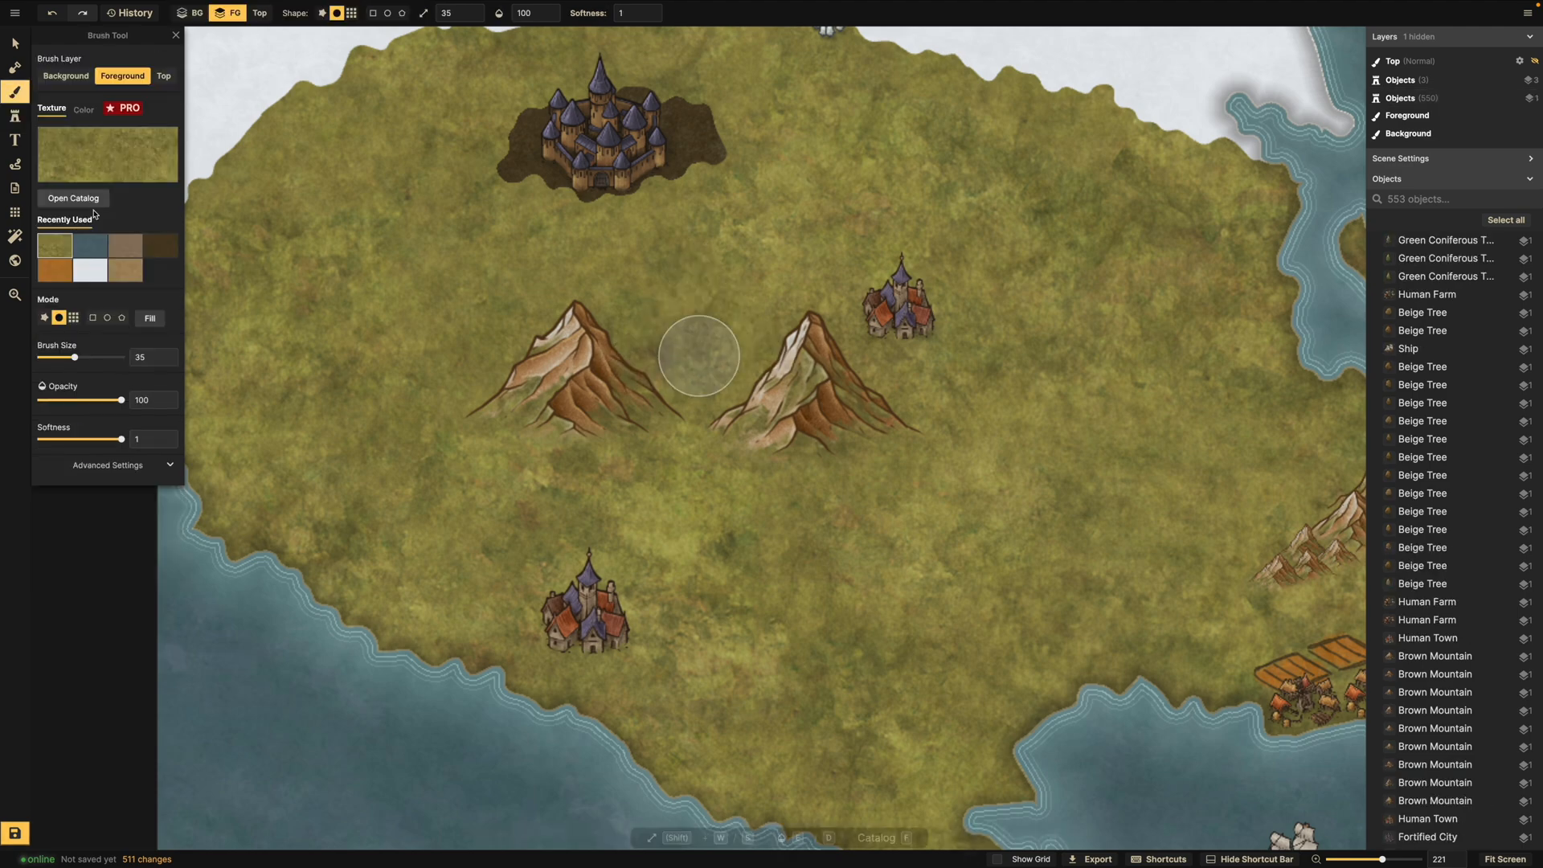
{"action": "left_click", "coordinate": [84, 279]}
{"action": "left_click", "coordinate": [47, 317]}
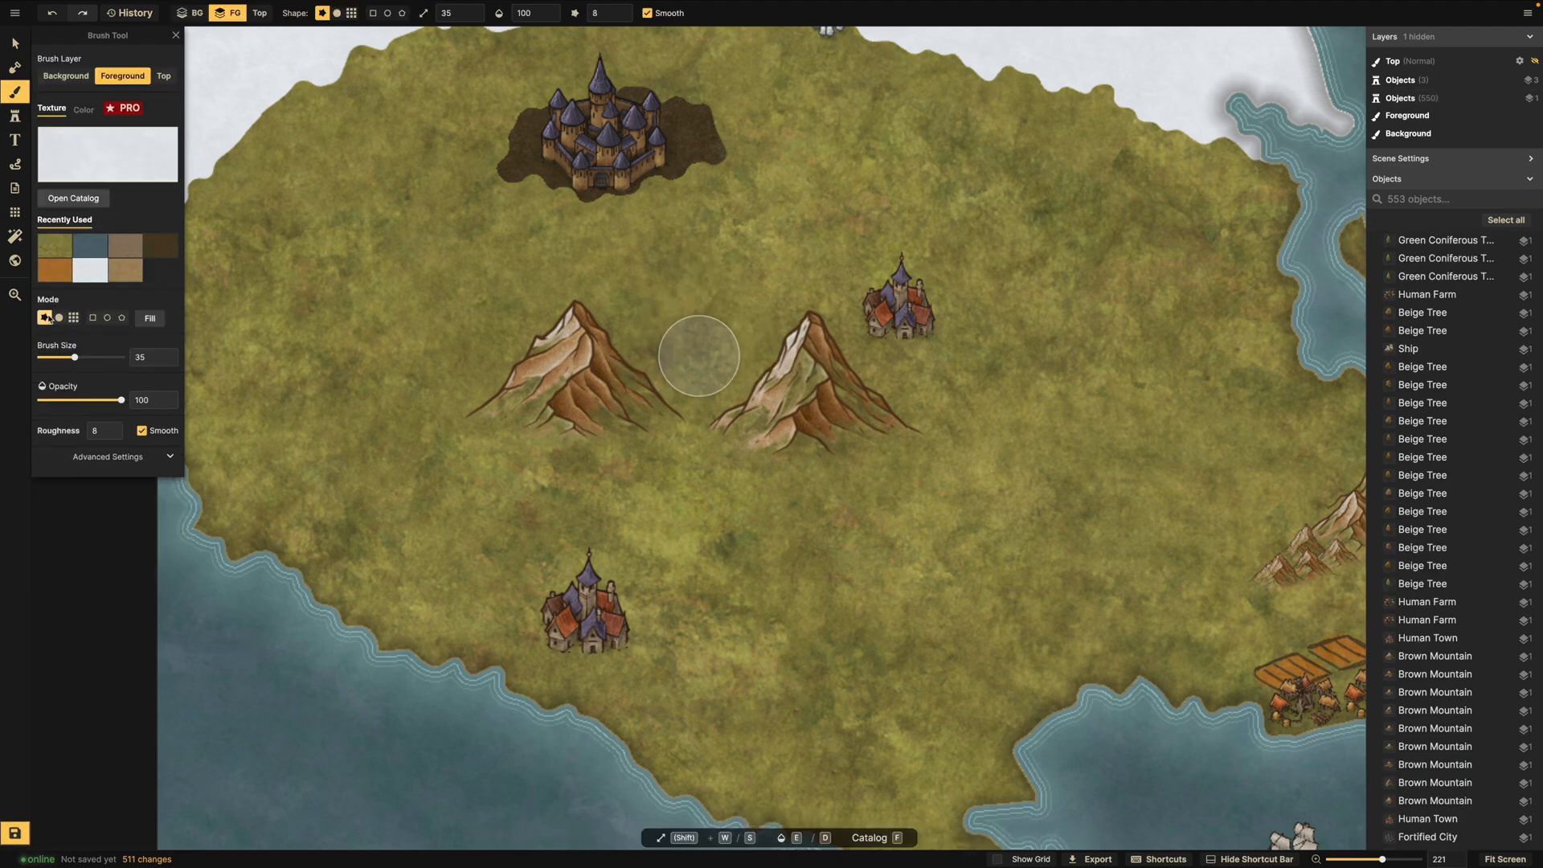
Paint snow over the northern grassland around the castle down to the two brown mountains, including the small island off the east coast.
{"action": "scroll", "coordinate": [366, 211], "scroll_direction": "down", "scroll_amount": 5}
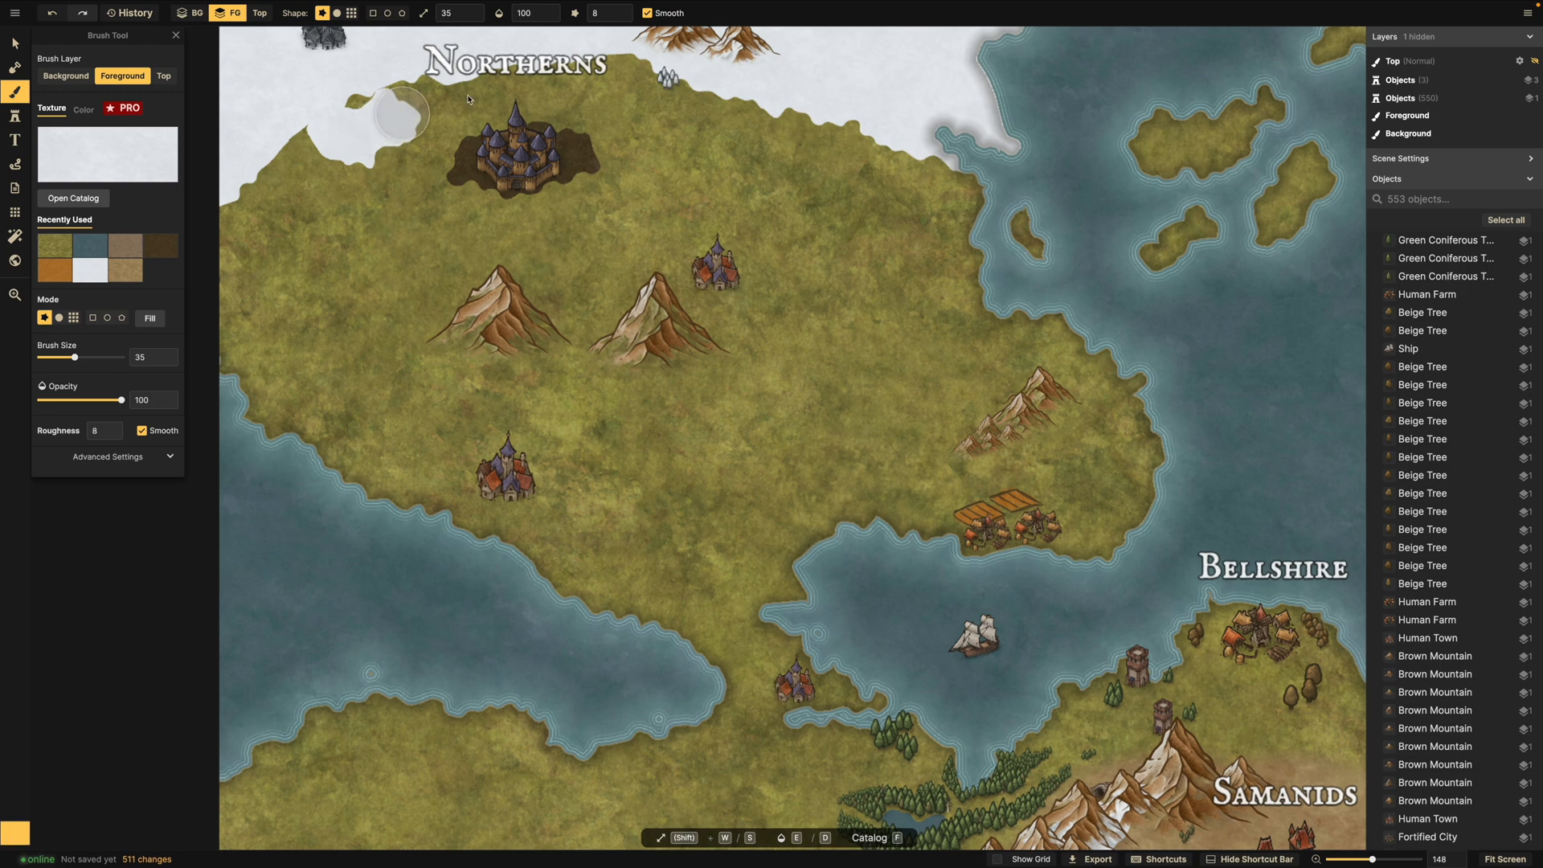
{"action": "mouse_move", "coordinate": [468, 99]}
{"action": "left_mouse_down"}
{"action": "mouse_move", "coordinate": [615, 85]}
{"action": "mouse_move", "coordinate": [909, 170]}
{"action": "mouse_move", "coordinate": [675, 249]}
{"action": "mouse_move", "coordinate": [723, 285]}
{"action": "left_mouse_up"}
{"action": "mouse_move", "coordinate": [932, 231]}
{"action": "left_mouse_down"}
{"action": "mouse_move", "coordinate": [962, 197]}
{"action": "mouse_move", "coordinate": [850, 225]}
{"action": "mouse_move", "coordinate": [889, 197]}
{"action": "mouse_move", "coordinate": [716, 324]}
{"action": "mouse_move", "coordinate": [612, 348]}
{"action": "mouse_move", "coordinate": [260, 280]}
{"action": "mouse_move", "coordinate": [319, 258]}
{"action": "mouse_move", "coordinate": [155, 246]}
{"action": "mouse_move", "coordinate": [222, 195]}
{"action": "mouse_move", "coordinate": [291, 179]}
{"action": "mouse_move", "coordinate": [373, 105]}
{"action": "mouse_move", "coordinate": [331, 106]}
{"action": "mouse_move", "coordinate": [265, 180]}
{"action": "mouse_move", "coordinate": [258, 219]}
{"action": "mouse_move", "coordinate": [456, 255]}
{"action": "mouse_move", "coordinate": [528, 249]}
{"action": "mouse_move", "coordinate": [558, 237]}
{"action": "mouse_move", "coordinate": [458, 206]}
{"action": "mouse_move", "coordinate": [312, 203]}
{"action": "mouse_move", "coordinate": [375, 169]}
{"action": "mouse_move", "coordinate": [521, 145]}
{"action": "mouse_move", "coordinate": [811, 143]}
{"action": "mouse_move", "coordinate": [525, 137]}
{"action": "mouse_move", "coordinate": [458, 109]}
{"action": "mouse_move", "coordinate": [834, 170]}
{"action": "mouse_move", "coordinate": [651, 220]}
{"action": "mouse_move", "coordinate": [676, 219]}
{"action": "mouse_move", "coordinate": [639, 274]}
{"action": "mouse_move", "coordinate": [597, 299]}
{"action": "mouse_move", "coordinate": [652, 287]}
{"action": "mouse_move", "coordinate": [600, 304]}
{"action": "mouse_move", "coordinate": [353, 276]}
{"action": "mouse_move", "coordinate": [633, 231]}
{"action": "mouse_move", "coordinate": [692, 189]}
{"action": "mouse_move", "coordinate": [451, 214]}
{"action": "mouse_move", "coordinate": [498, 164]}
{"action": "mouse_move", "coordinate": [531, 185]}
{"action": "left_mouse_up"}
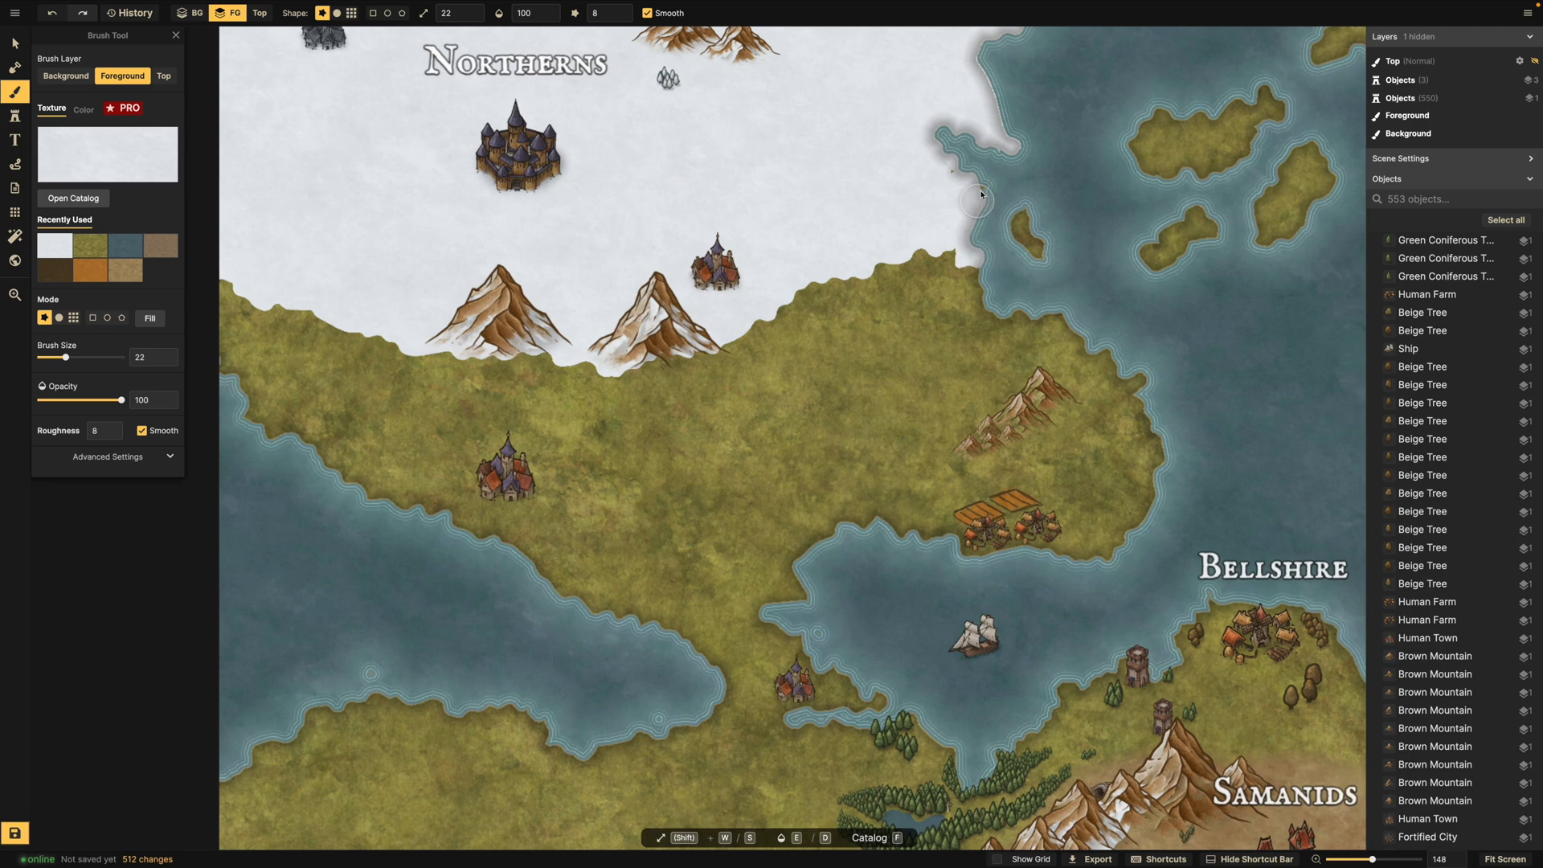
{"action": "left_click_drag", "start_coordinate": [916, 260], "coordinate": [864, 268]}
{"action": "left_click", "coordinate": [1002, 245]}
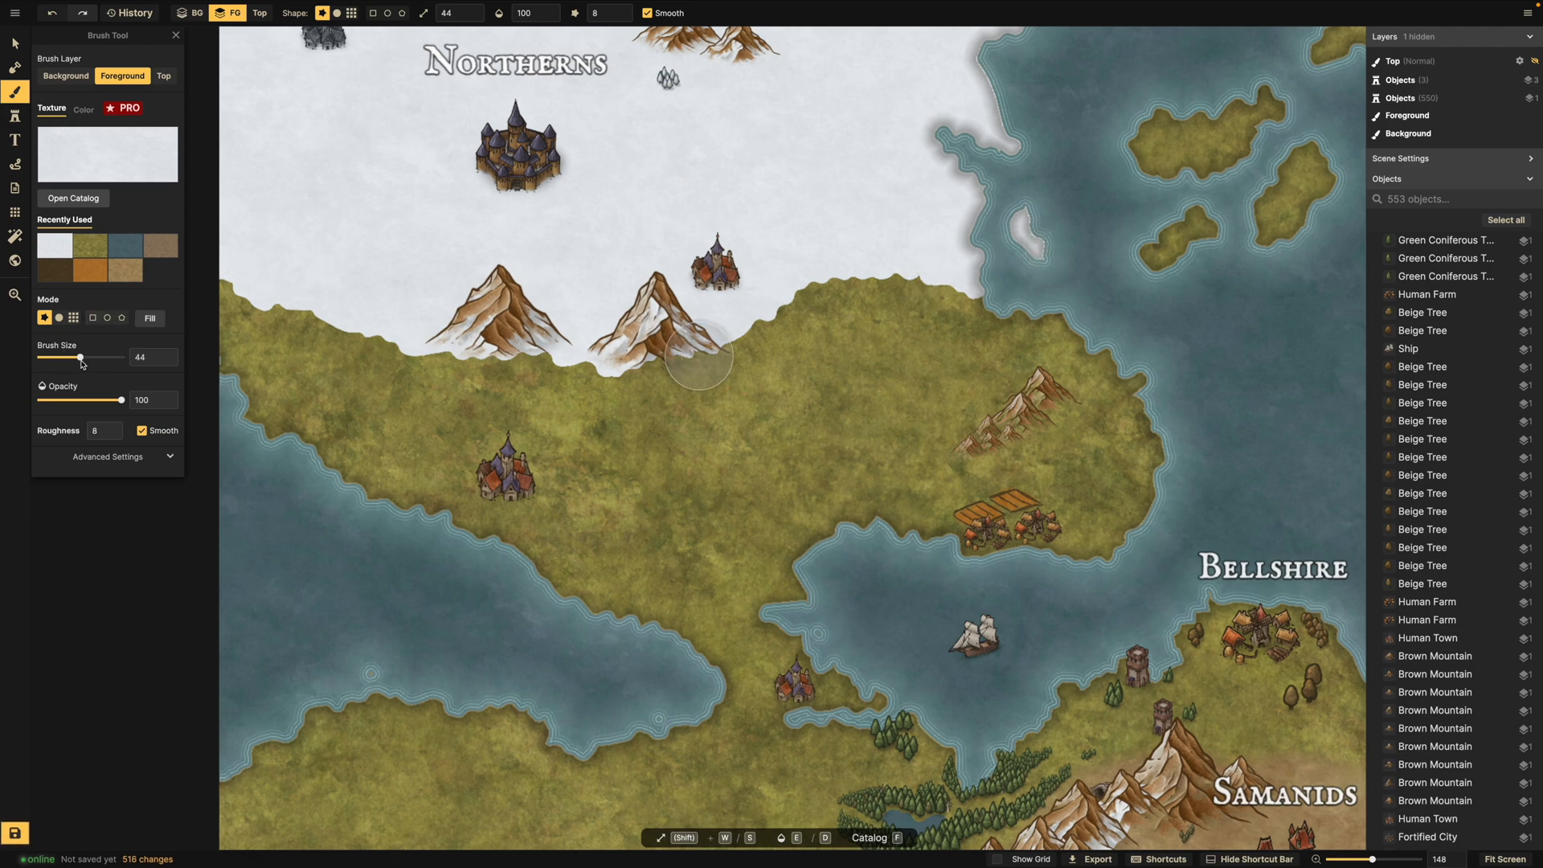
Paint a soft-edged snow border south of the two mountains across to the east coast, using the round brush at size 44.
{"action": "left_click", "coordinate": [59, 318]}
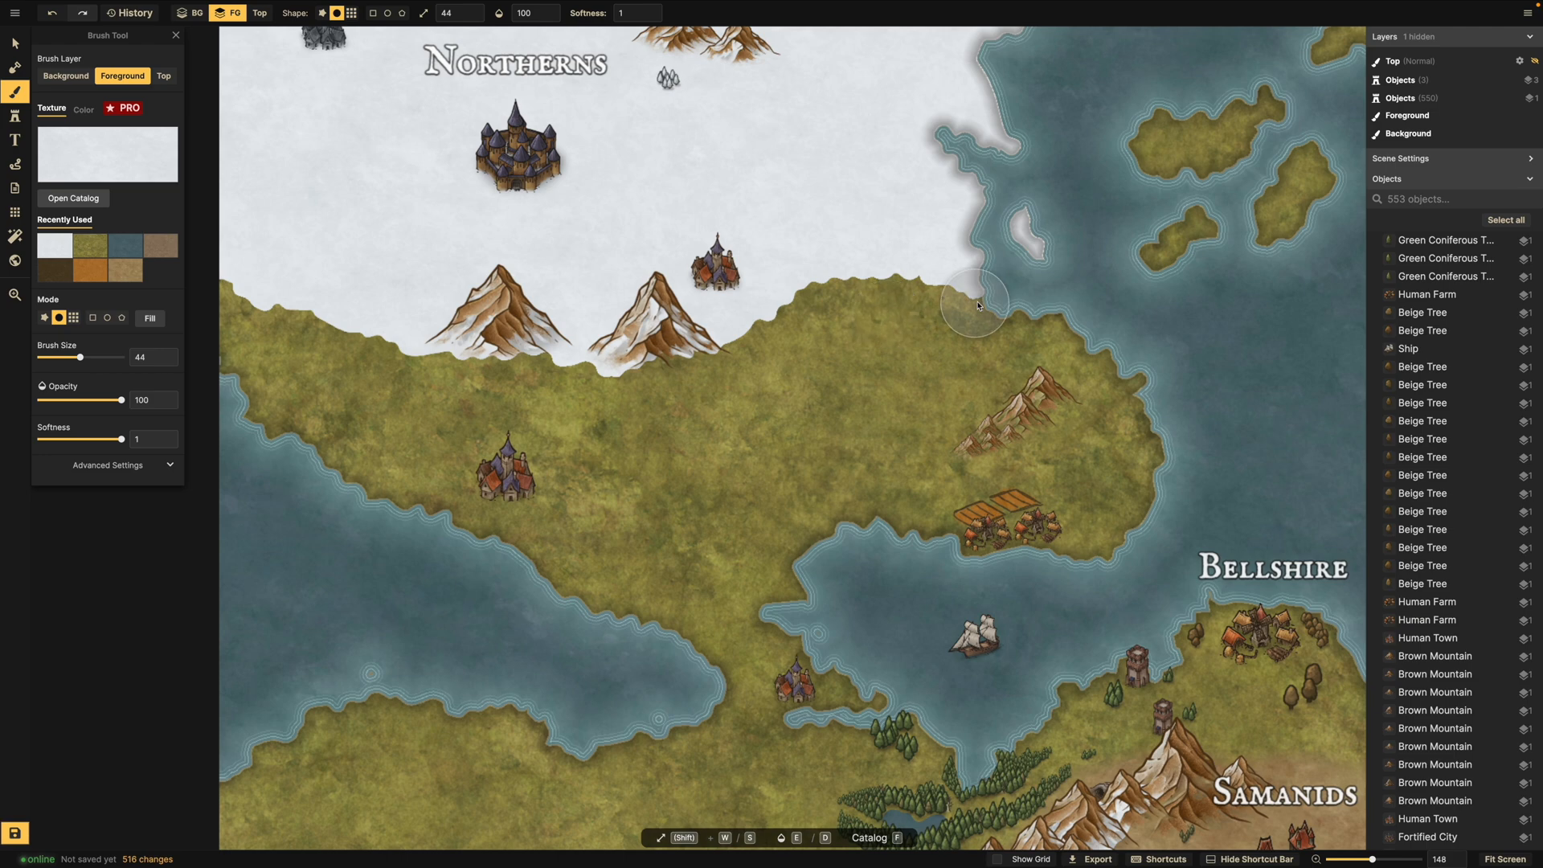
{"action": "mouse_move", "coordinate": [856, 311]}
{"action": "left_mouse_down"}
{"action": "mouse_move", "coordinate": [811, 329]}
{"action": "mouse_move", "coordinate": [988, 274]}
{"action": "mouse_move", "coordinate": [841, 291]}
{"action": "mouse_move", "coordinate": [665, 358]}
{"action": "mouse_move", "coordinate": [480, 332]}
{"action": "mouse_move", "coordinate": [552, 370]}
{"action": "mouse_move", "coordinate": [665, 382]}
{"action": "mouse_move", "coordinate": [927, 305]}
{"action": "mouse_move", "coordinate": [1099, 318]}
{"action": "mouse_move", "coordinate": [1013, 310]}
{"action": "mouse_move", "coordinate": [810, 341]}
{"action": "mouse_move", "coordinate": [692, 384]}
{"action": "mouse_move", "coordinate": [607, 392]}
{"action": "mouse_move", "coordinate": [311, 334]}
{"action": "mouse_move", "coordinate": [273, 312]}
{"action": "mouse_move", "coordinate": [227, 244]}
{"action": "mouse_move", "coordinate": [338, 313]}
{"action": "mouse_move", "coordinate": [595, 291]}
{"action": "left_mouse_up"}
Nudge the two brown mountains slightly southeast toward the new snow edge.
{"action": "left_click", "coordinate": [15, 42]}
{"action": "left_click", "coordinate": [665, 339]}
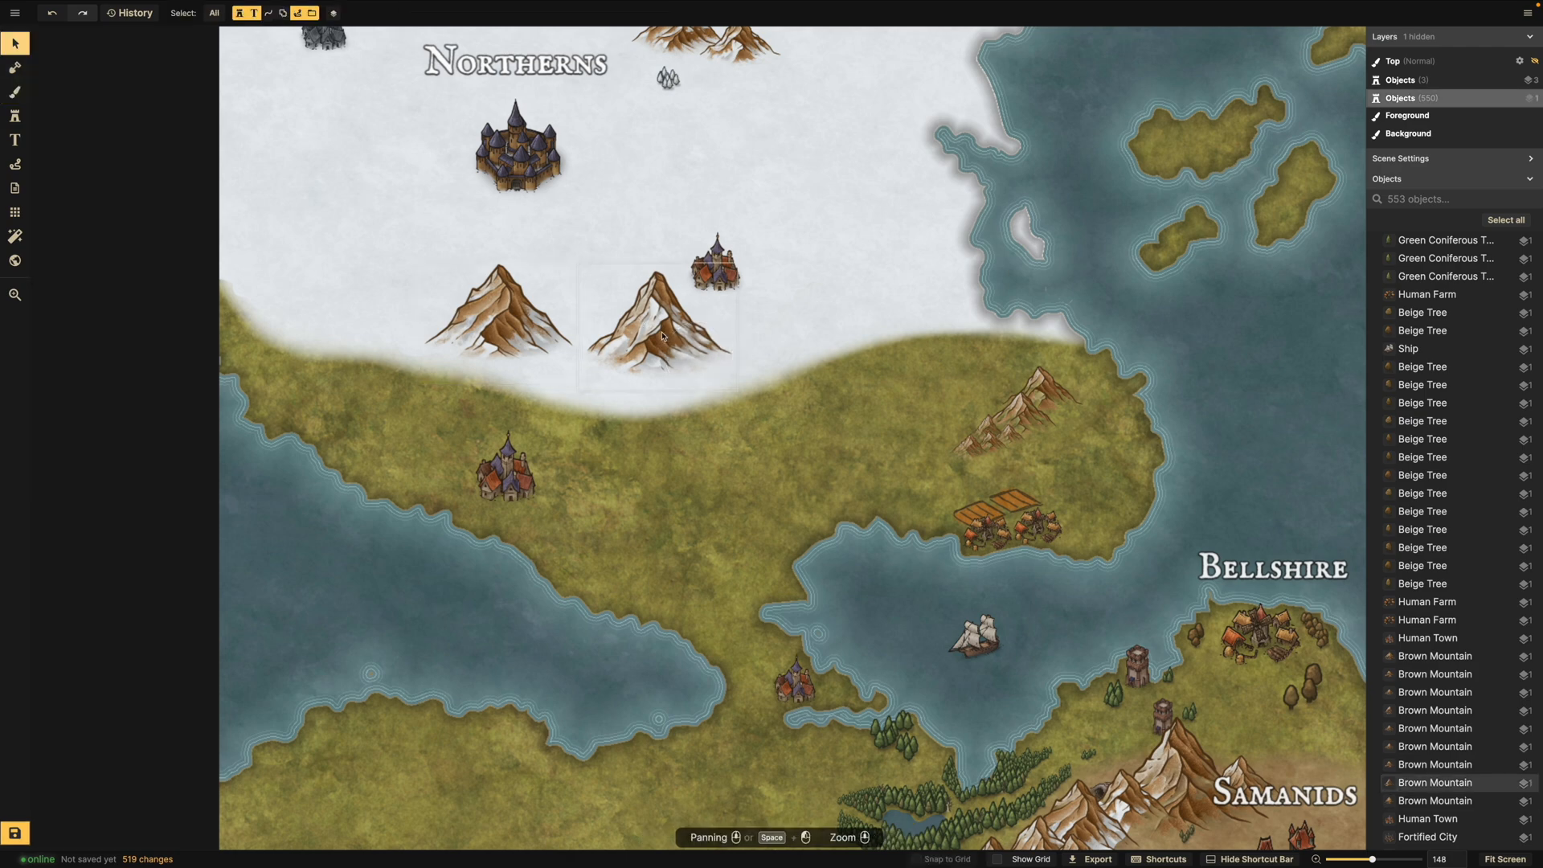
{"action": "scroll", "coordinate": [665, 341], "scroll_direction": "up", "scroll_amount": 3}
{"action": "left_click_drag", "start_coordinate": [671, 347], "coordinate": [681, 359]}
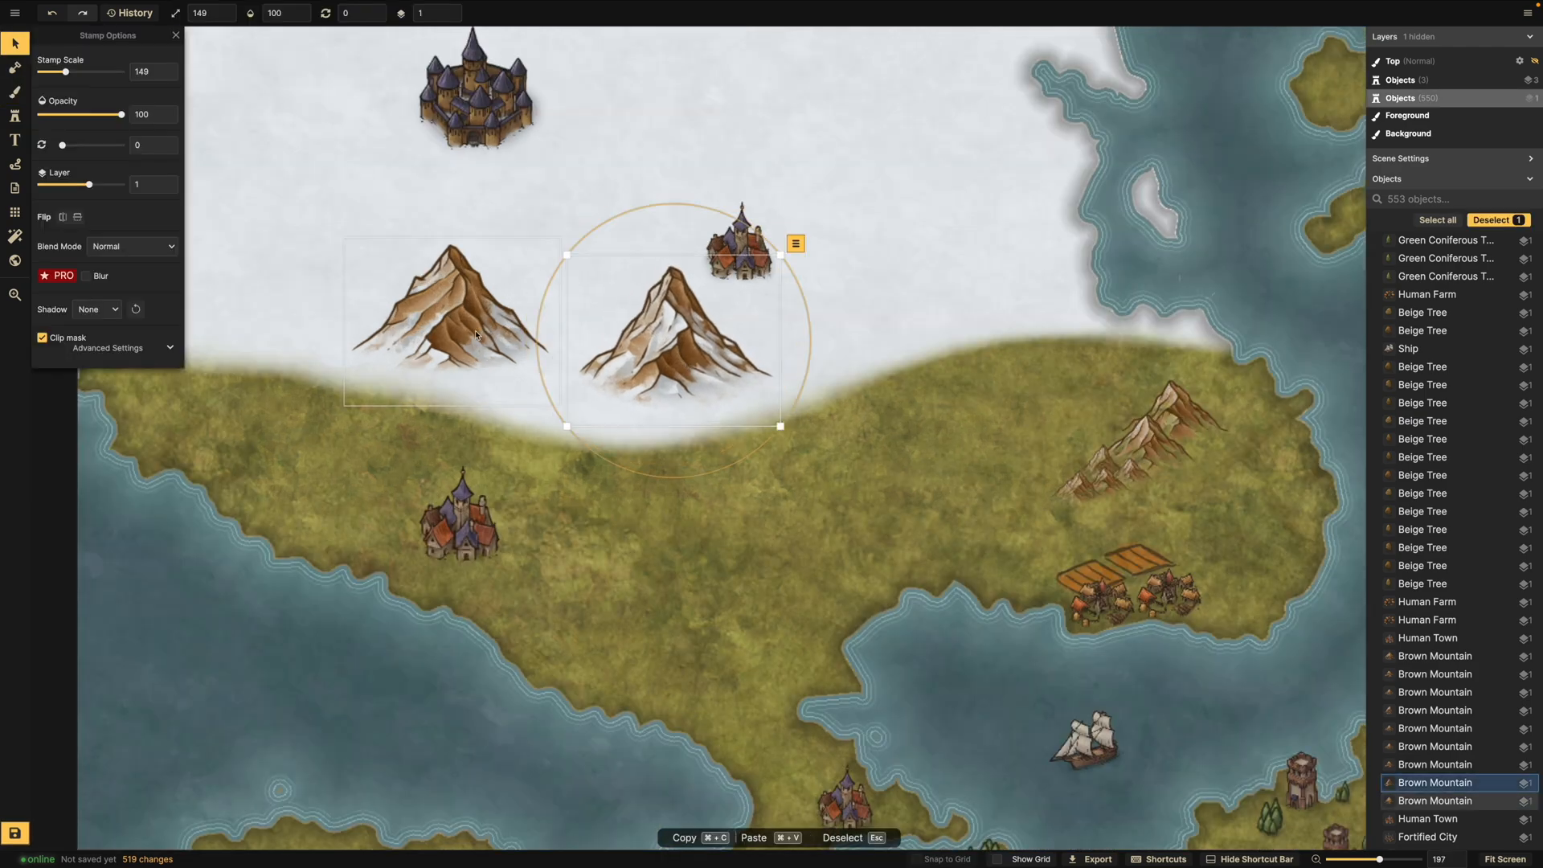
{"action": "left_click", "coordinate": [476, 338]}
{"action": "left_click_drag", "start_coordinate": [476, 337], "coordinate": [484, 348]}
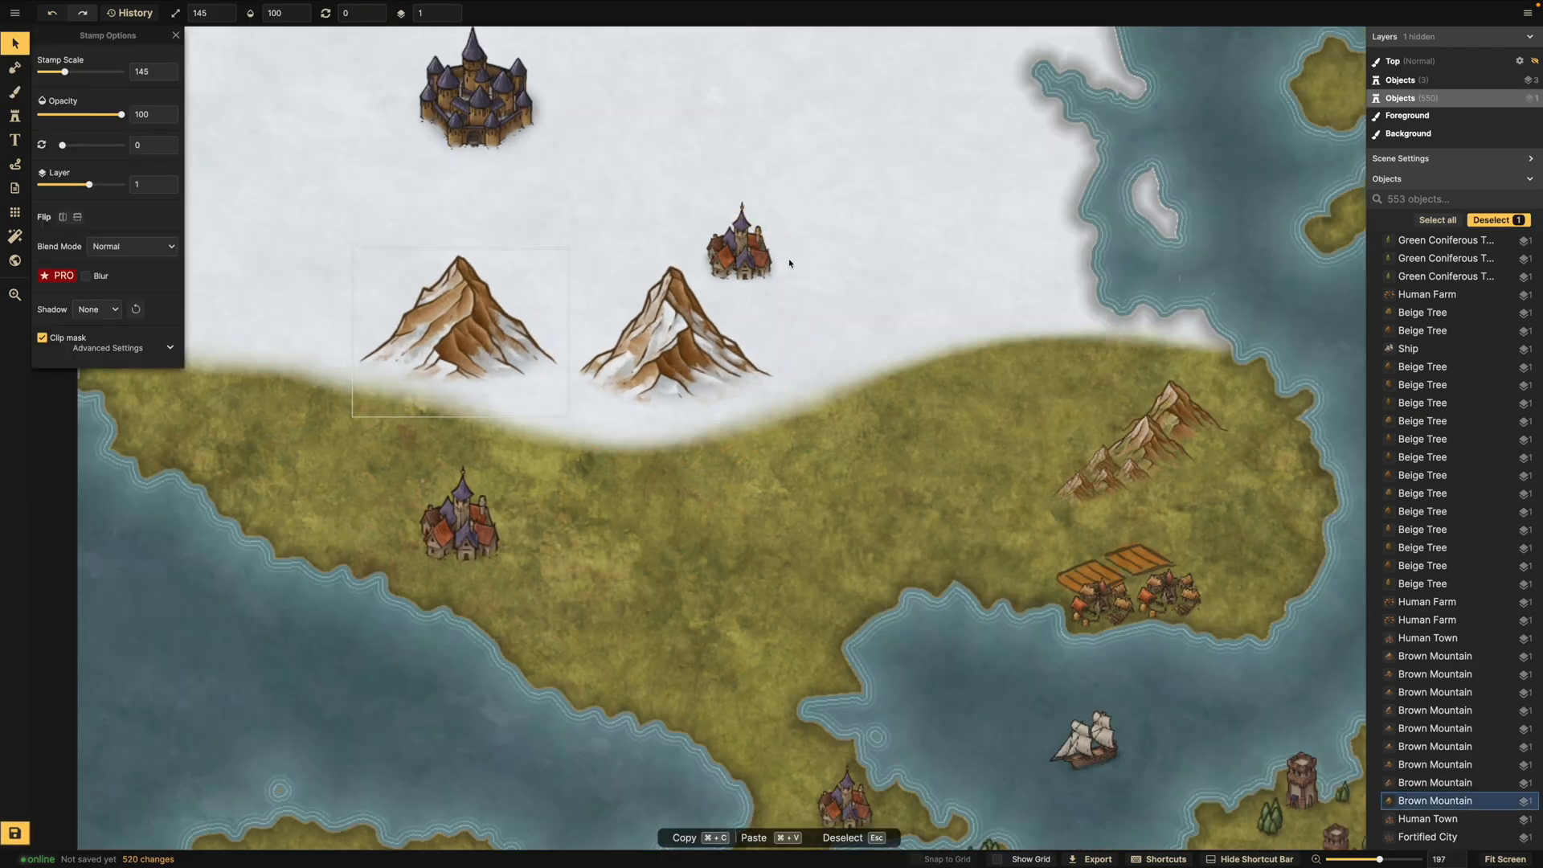
Move the town beside the eastern mountain northwest onto open snow and shrink it to scale 103.
{"action": "left_click", "coordinate": [750, 231]}
{"action": "left_click_drag", "start_coordinate": [750, 231], "coordinate": [717, 168]}
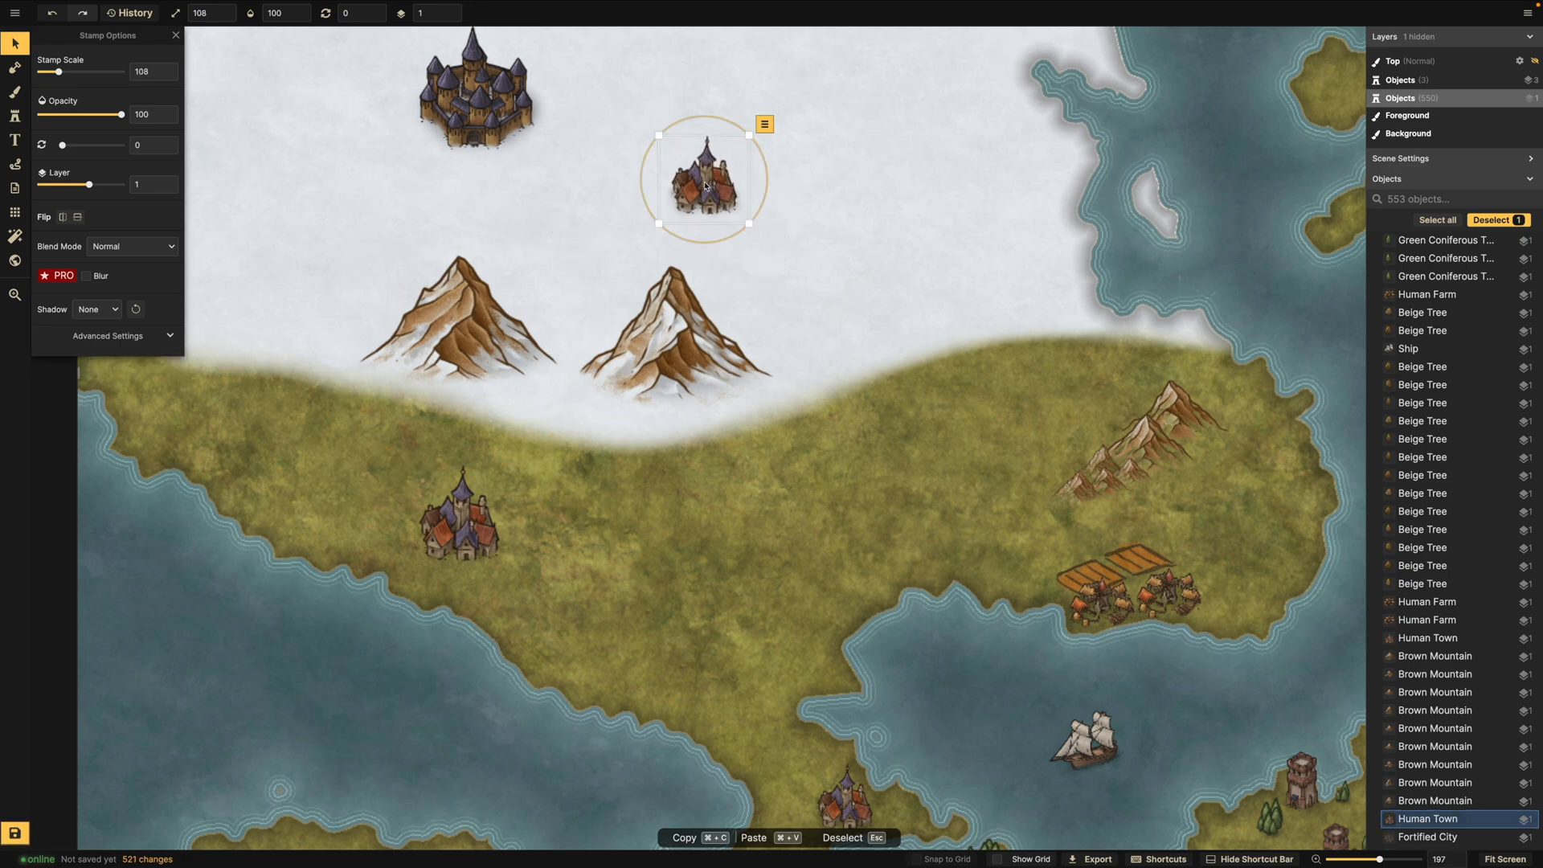
{"action": "scroll", "coordinate": [660, 139], "scroll_direction": "down", "scroll_amount": 2}
{"action": "scroll", "coordinate": [669, 151], "scroll_direction": "up", "scroll_amount": 2}
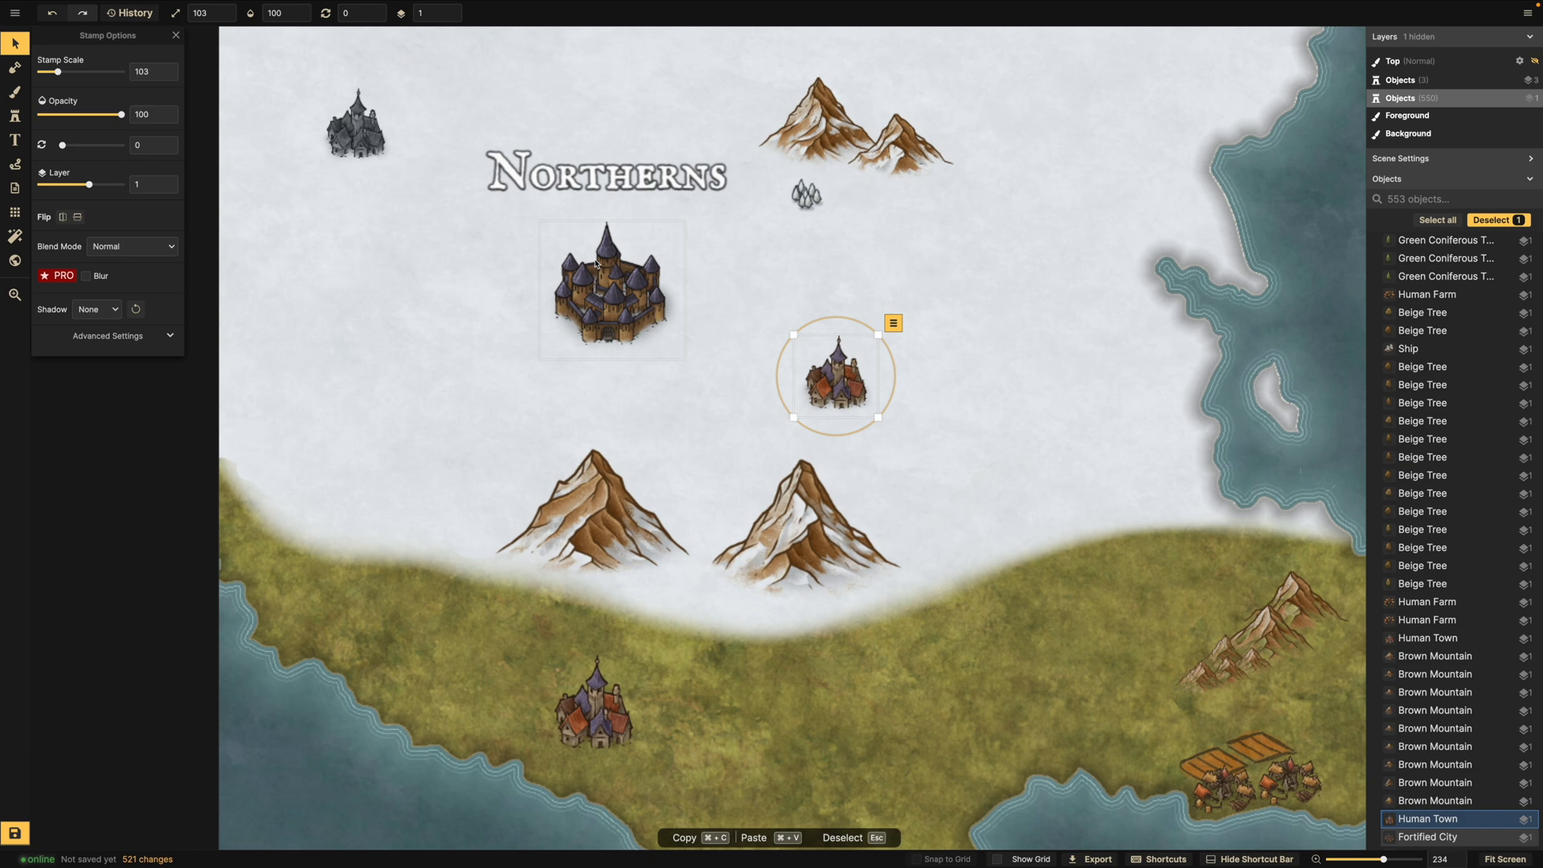
Enlarge the fortified city below the Northerns label to scale 133.
{"action": "left_click", "coordinate": [570, 241]}
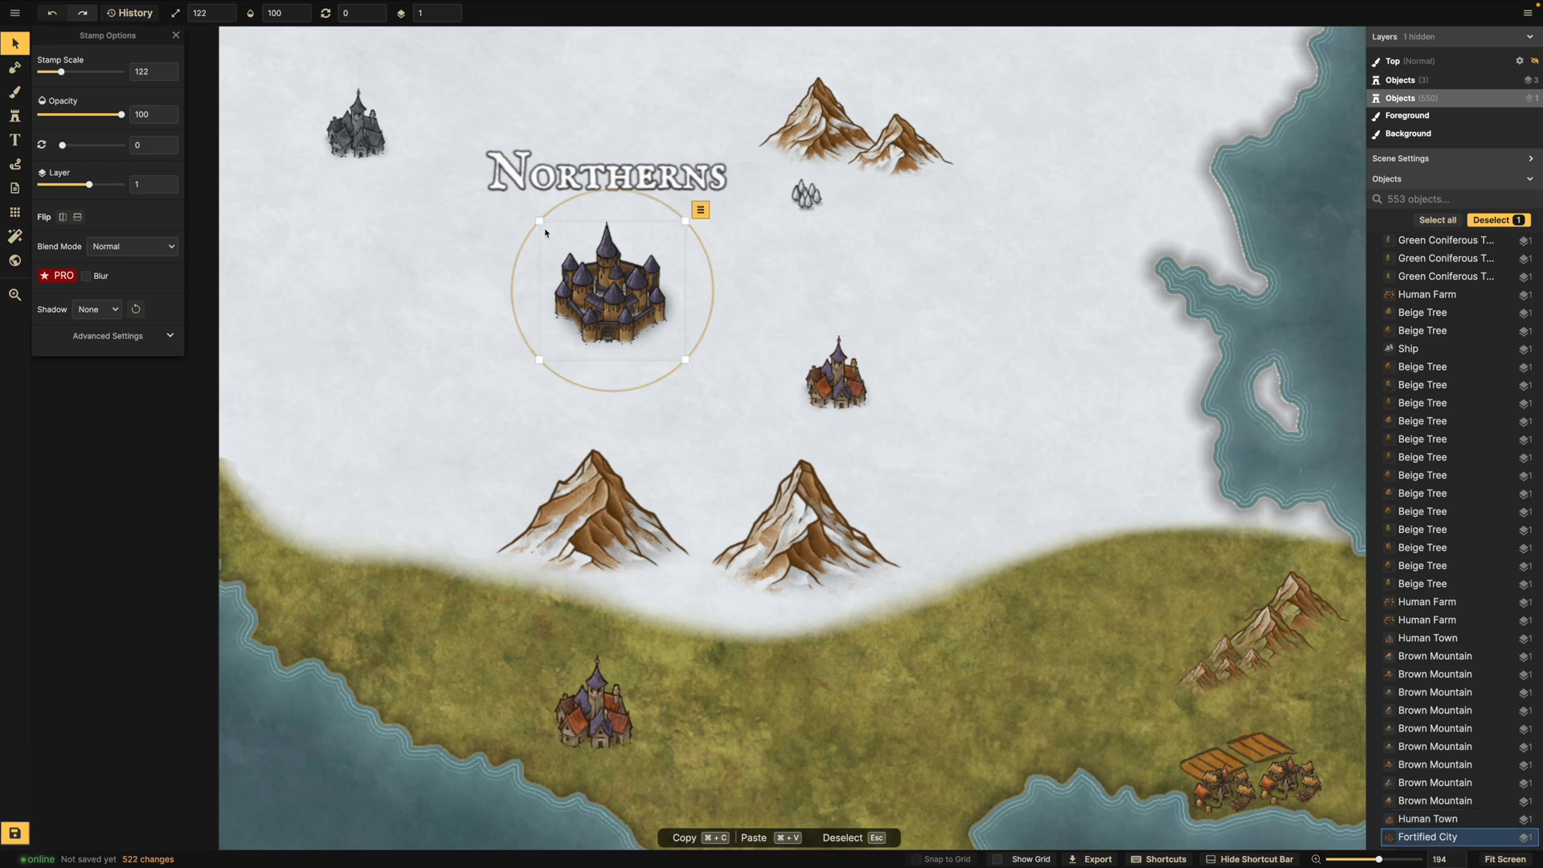
{"action": "left_click_drag", "start_coordinate": [540, 227], "coordinate": [527, 211]}
Duplicate the snowfield town and place the two towns southeast and east of the fortified city.
{"action": "left_click", "coordinate": [831, 375]}
{"action": "left_click_drag", "start_coordinate": [831, 375], "coordinate": [672, 408]}
{"action": "key", "text": "super+v"}
{"action": "scroll", "coordinate": [702, 375], "scroll_direction": "up", "scroll_amount": 2}
{"action": "left_click_drag", "start_coordinate": [723, 353], "coordinate": [711, 364]}
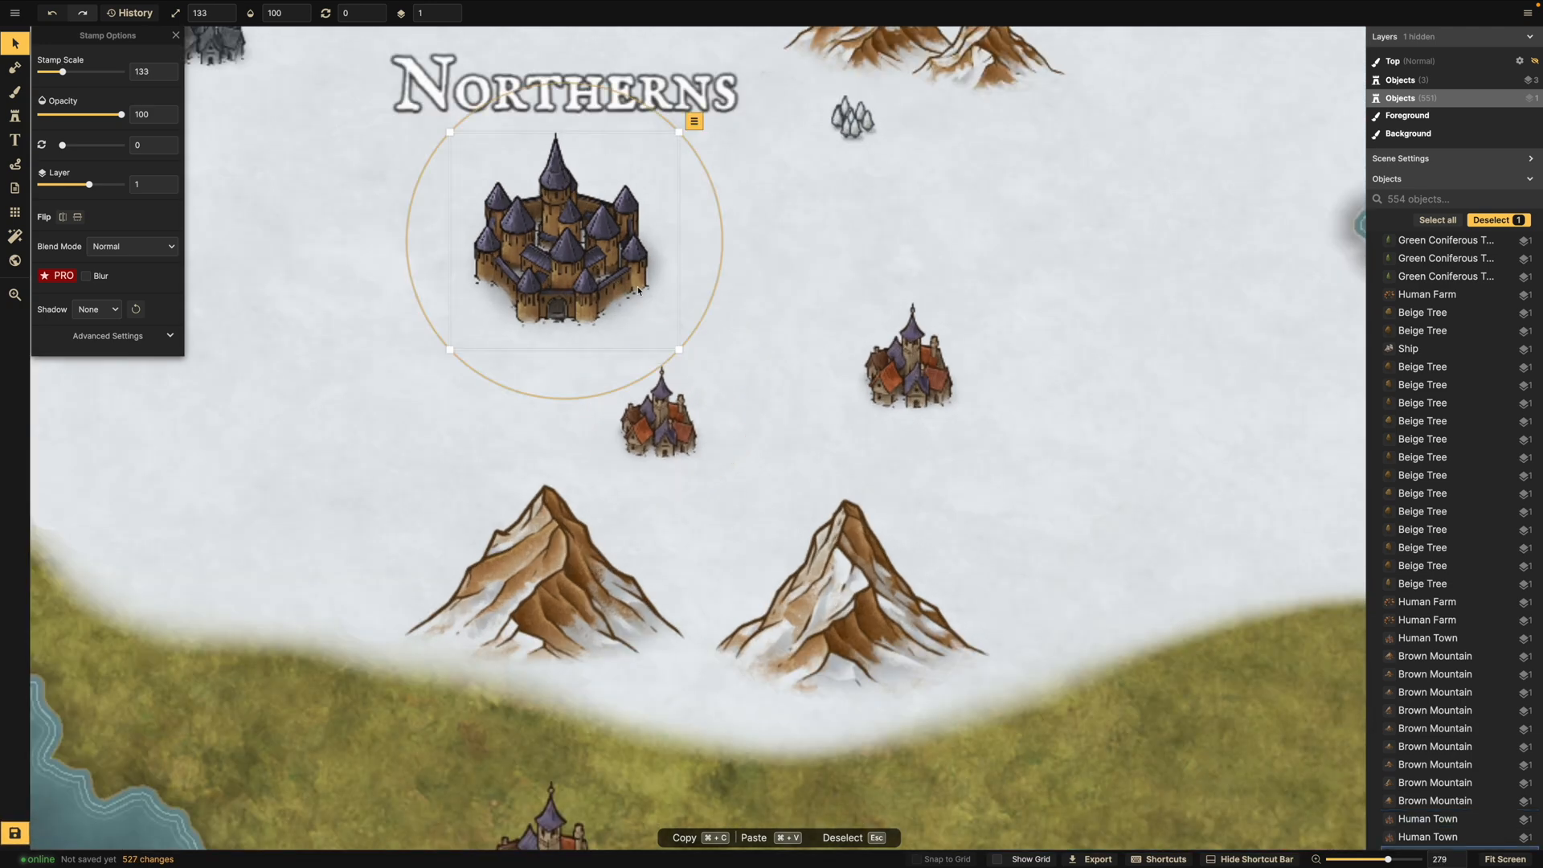
{"action": "left_click", "coordinate": [619, 281]}
Choose the grey-green Water texture from the Fantasy World catalog for the foreground brush, and undo a trial stroke below the castle.
{"action": "scroll", "coordinate": [619, 280], "scroll_direction": "down", "scroll_amount": 2}
{"action": "left_click", "coordinate": [18, 93]}
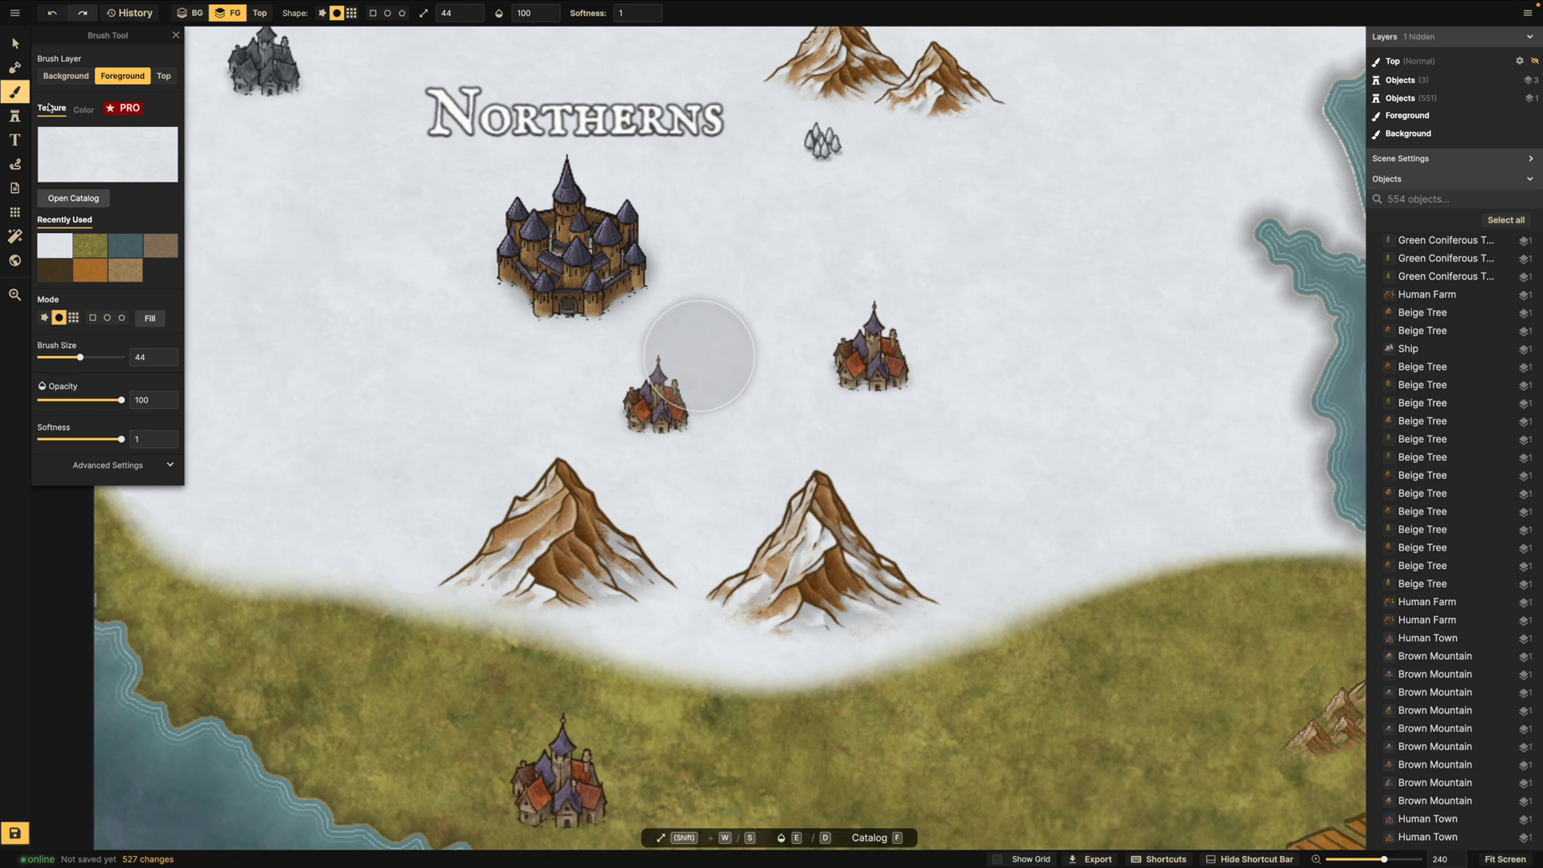
{"action": "left_click", "coordinate": [68, 81]}
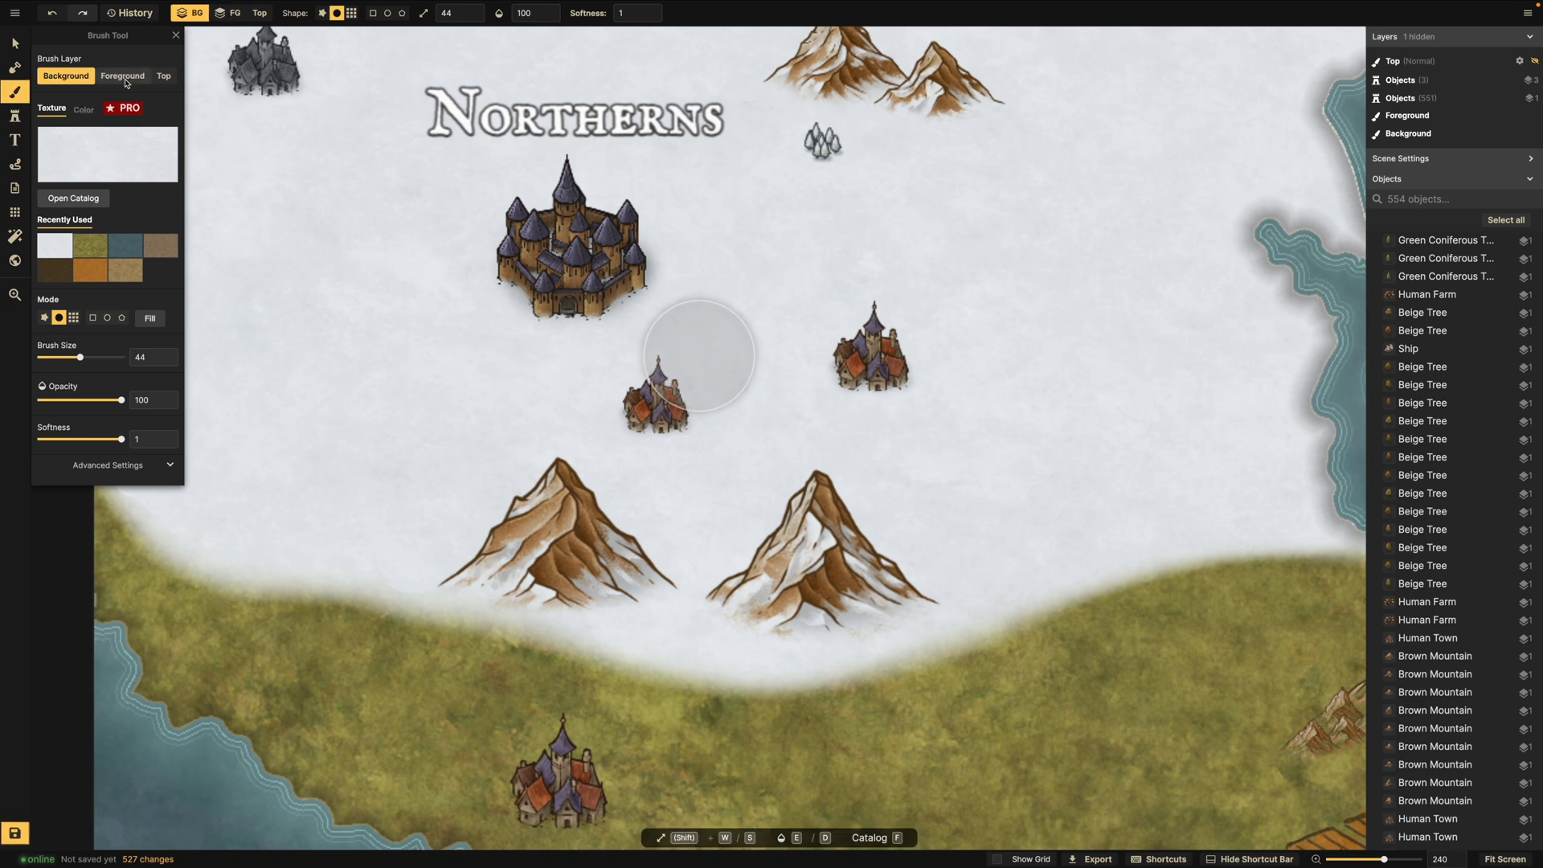
{"action": "left_click", "coordinate": [120, 78]}
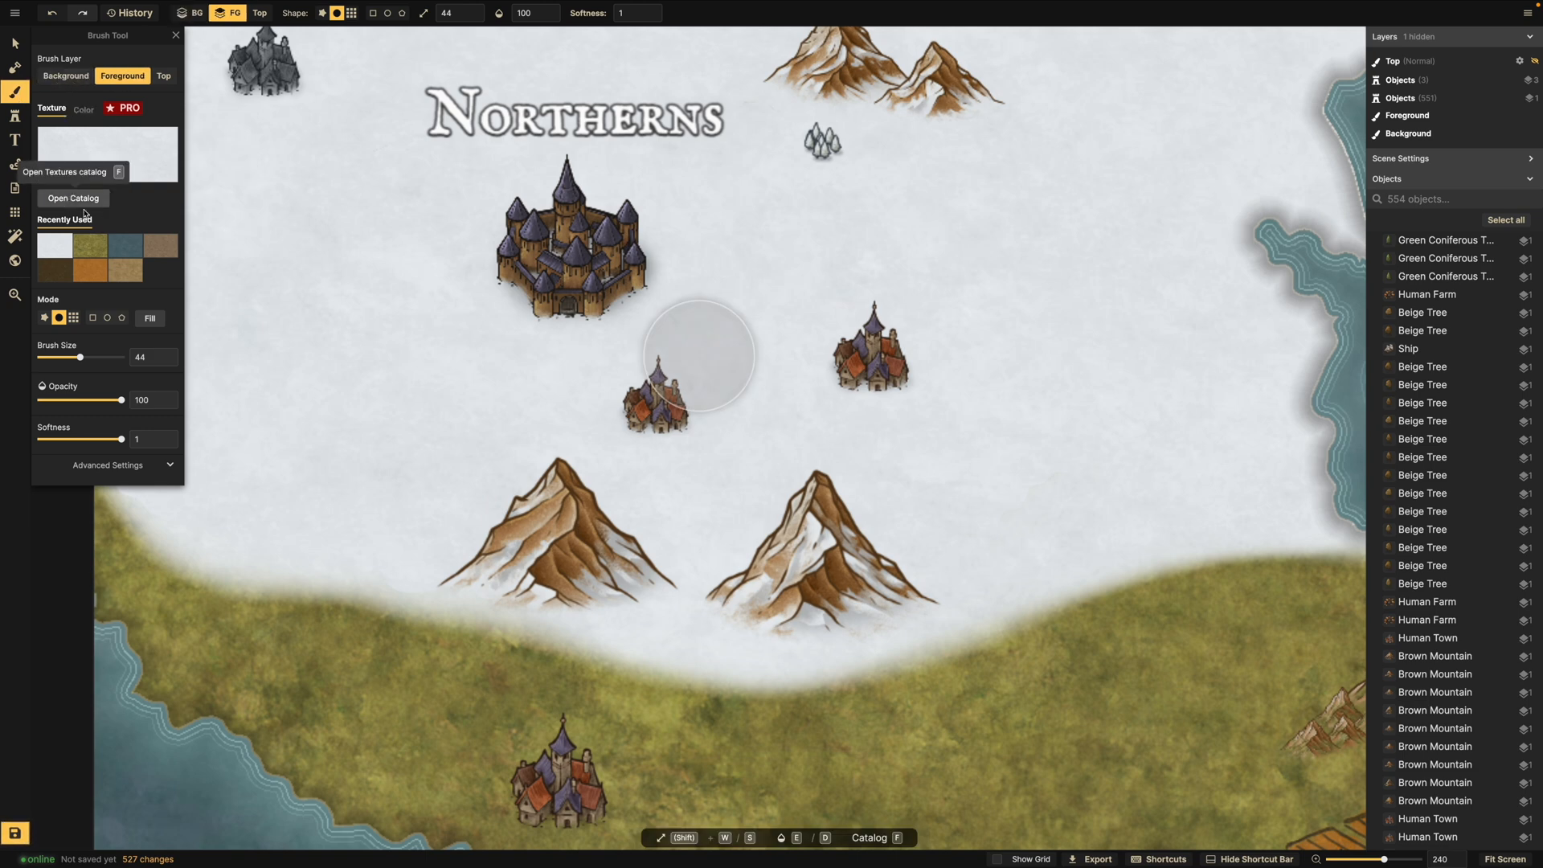
{"action": "left_click", "coordinate": [77, 200]}
{"action": "scroll", "coordinate": [345, 233], "scroll_direction": "down", "scroll_amount": 5}
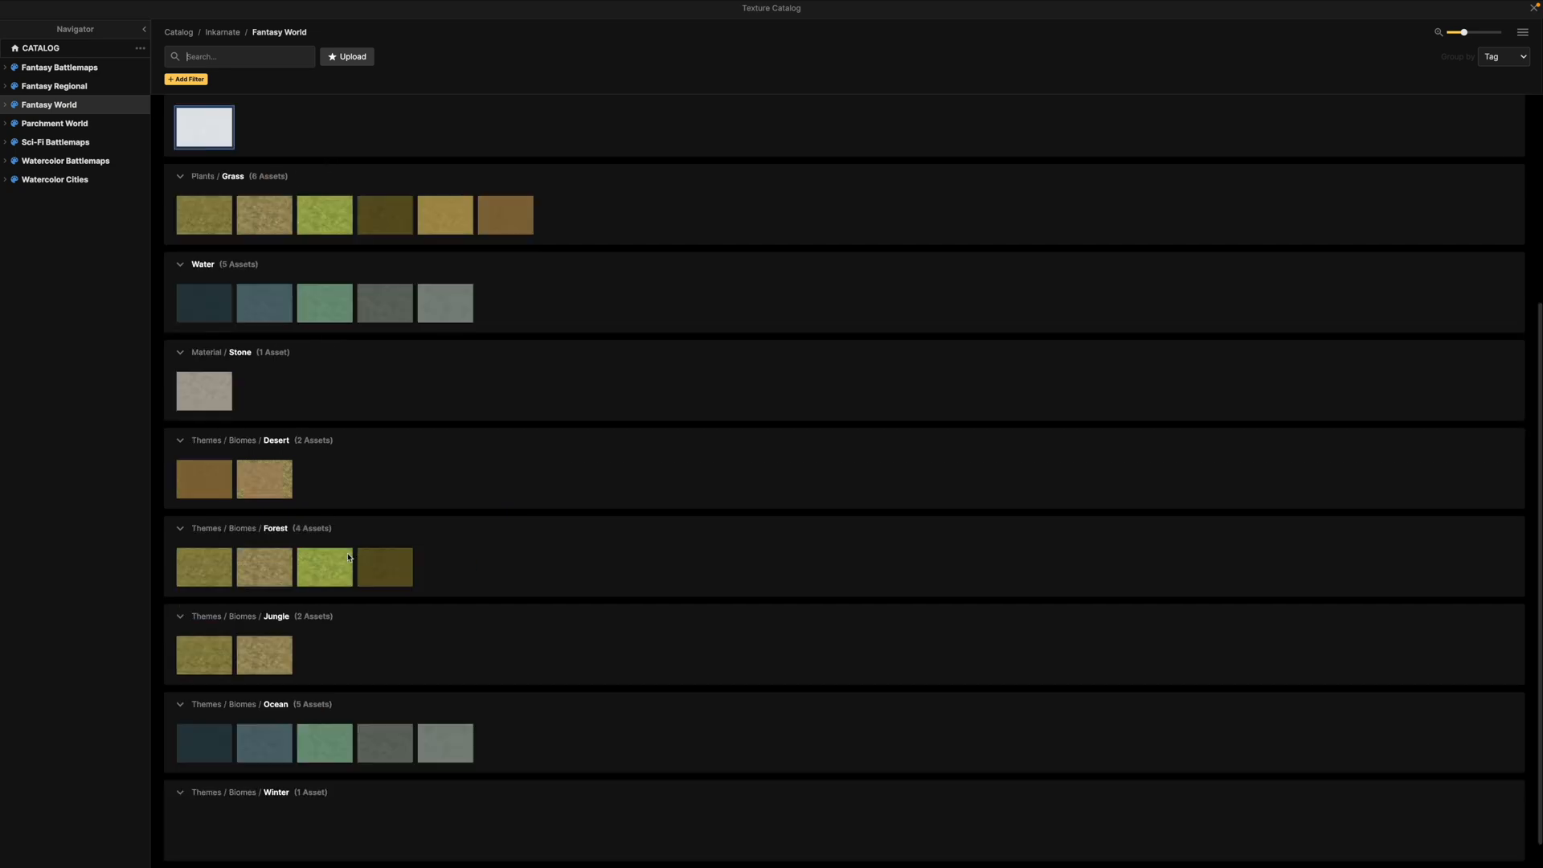
{"action": "left_click", "coordinate": [385, 287]}
{"action": "scroll", "coordinate": [480, 366], "scroll_direction": "up", "scroll_amount": 2}
{"action": "left_click_drag", "start_coordinate": [575, 408], "coordinate": [615, 448]}
{"action": "key", "text": "ctrl+z"}
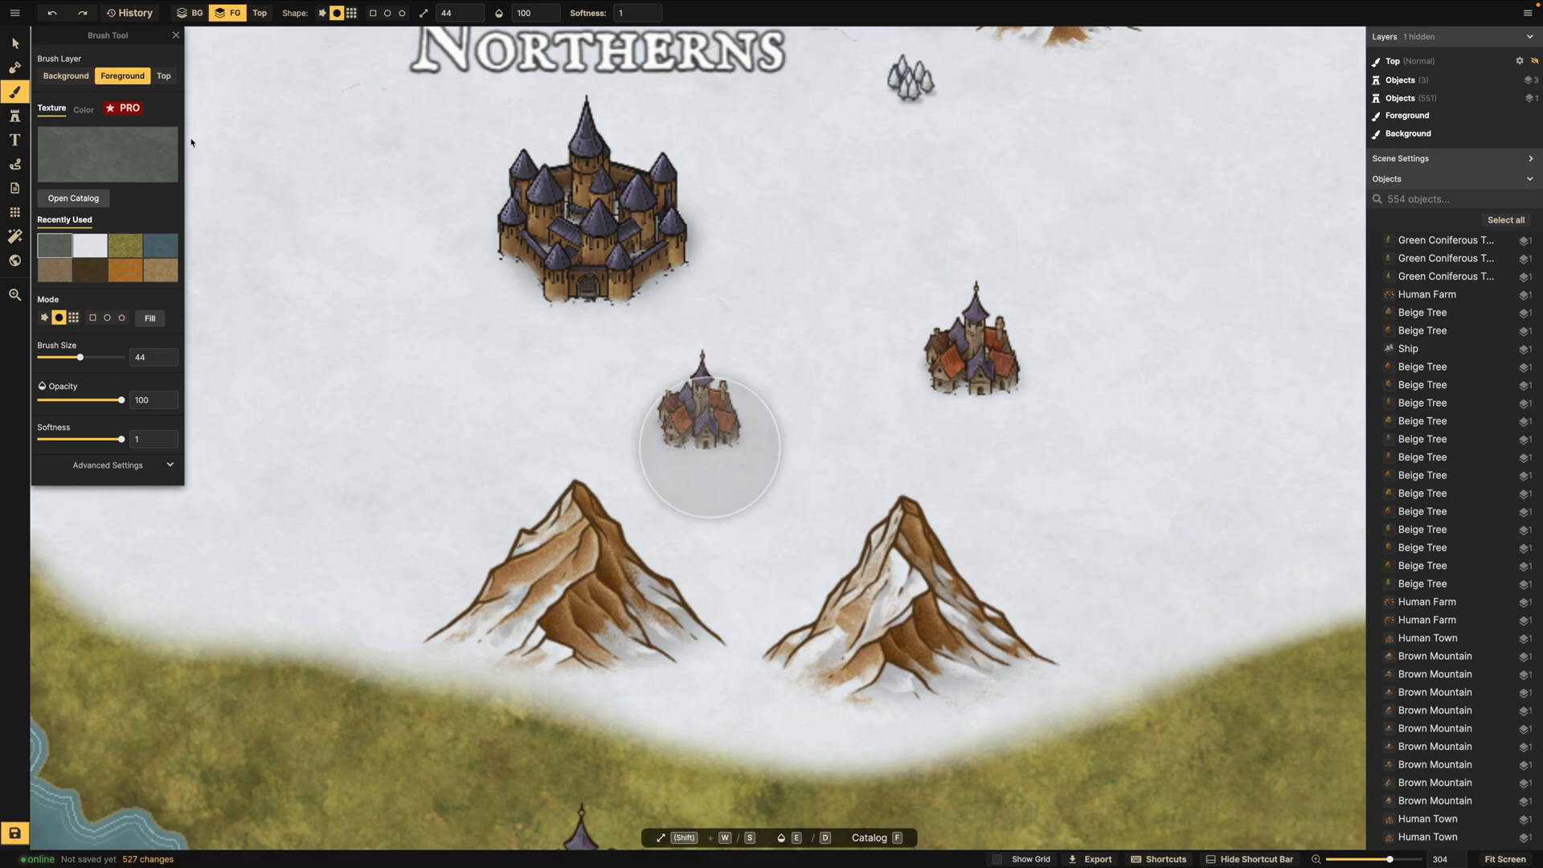
Reselect the grey-green texture from the Ocean group of the Fantasy World catalog and set the brush size to 10.
{"action": "left_click", "coordinate": [73, 199]}
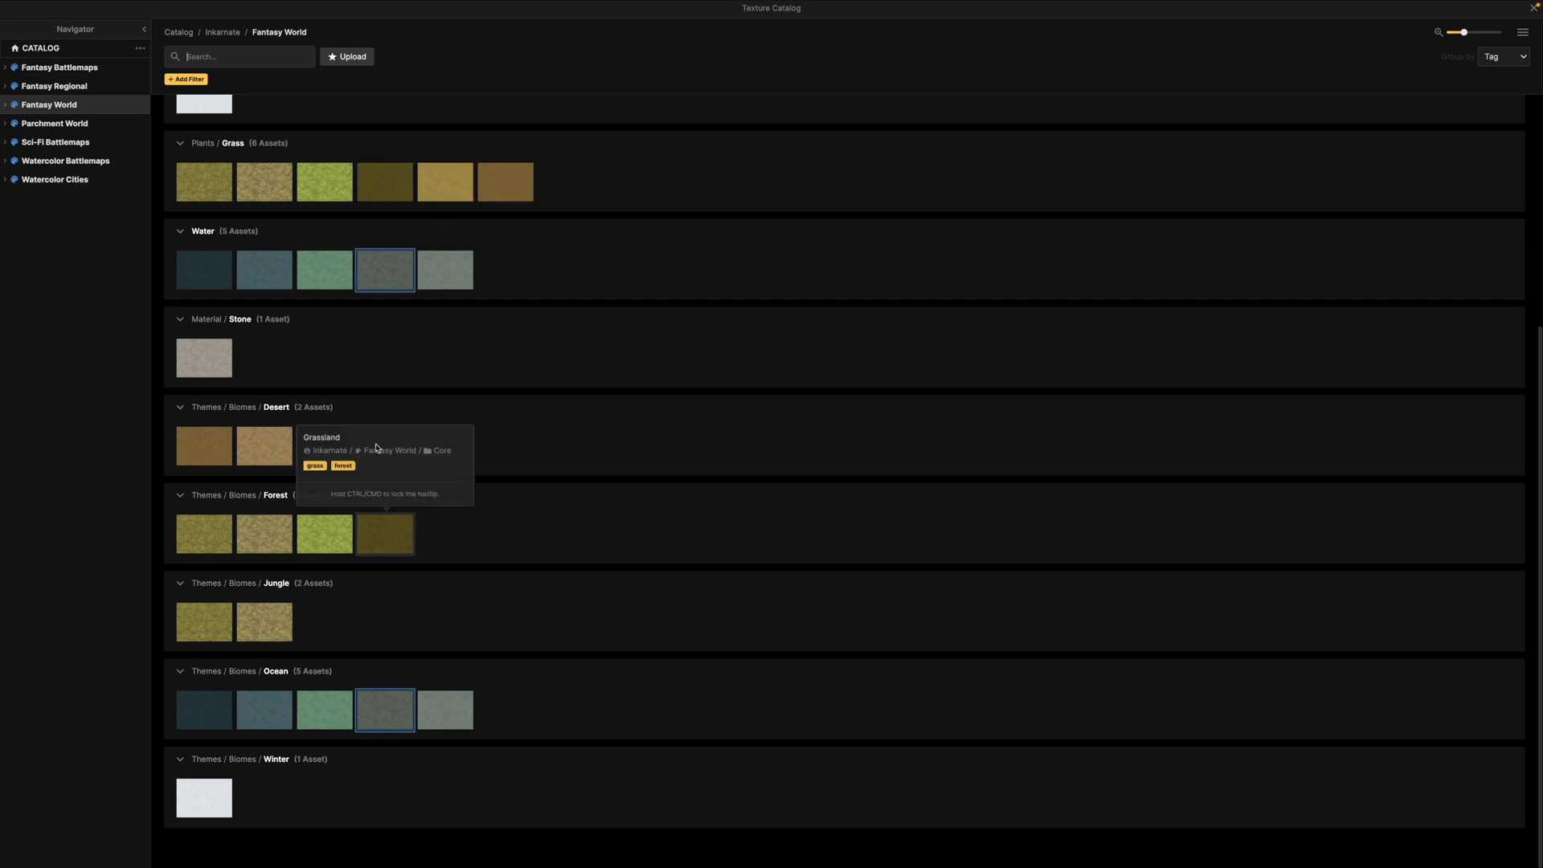
{"action": "double_click", "coordinate": [394, 711]}
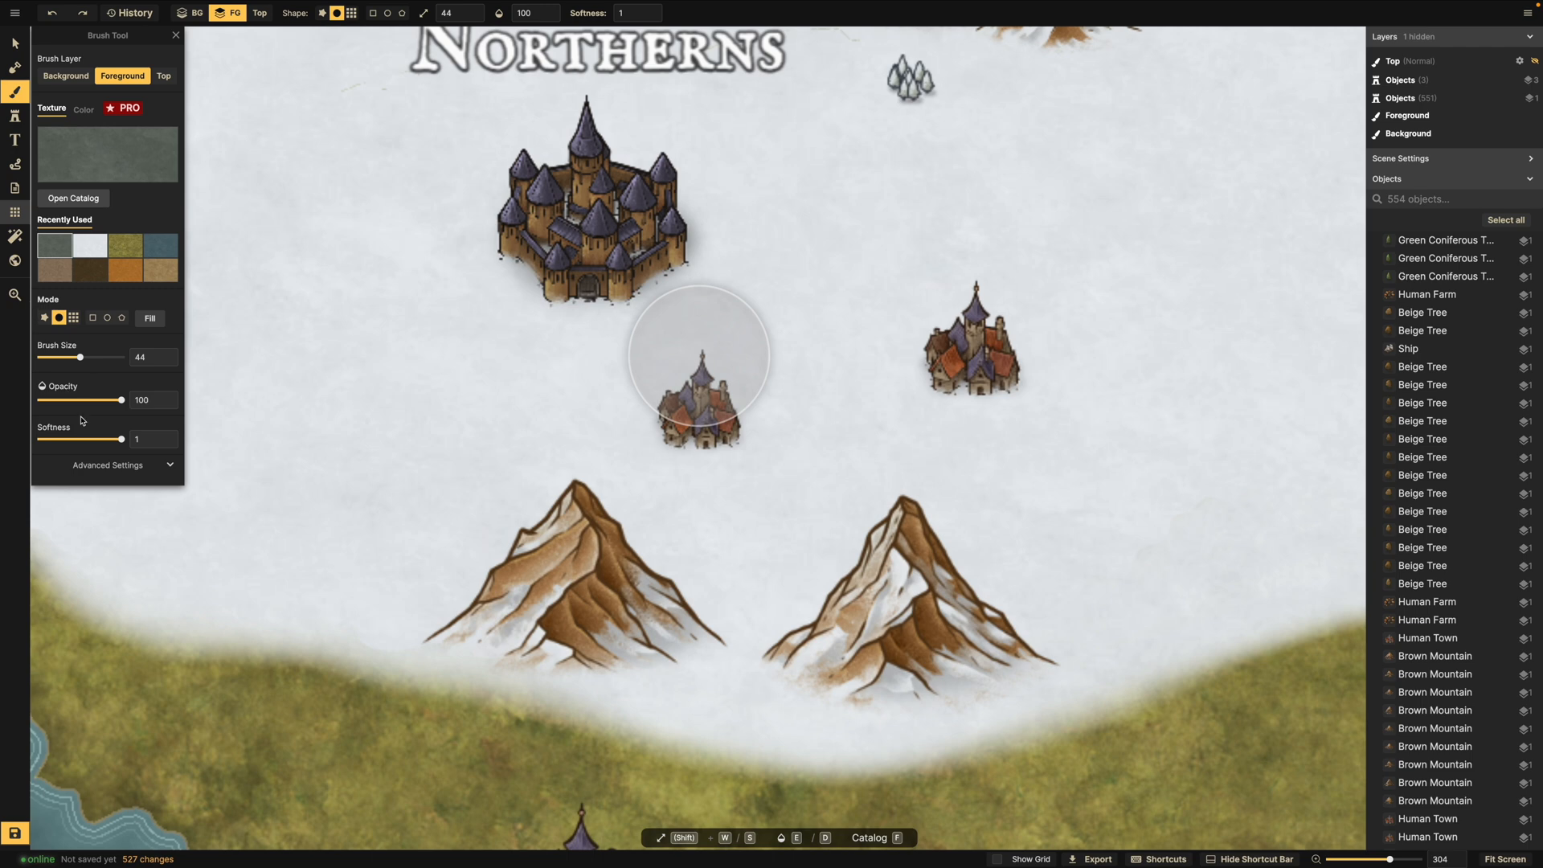
{"action": "left_click_drag", "start_coordinate": [68, 359], "coordinate": [53, 358]}
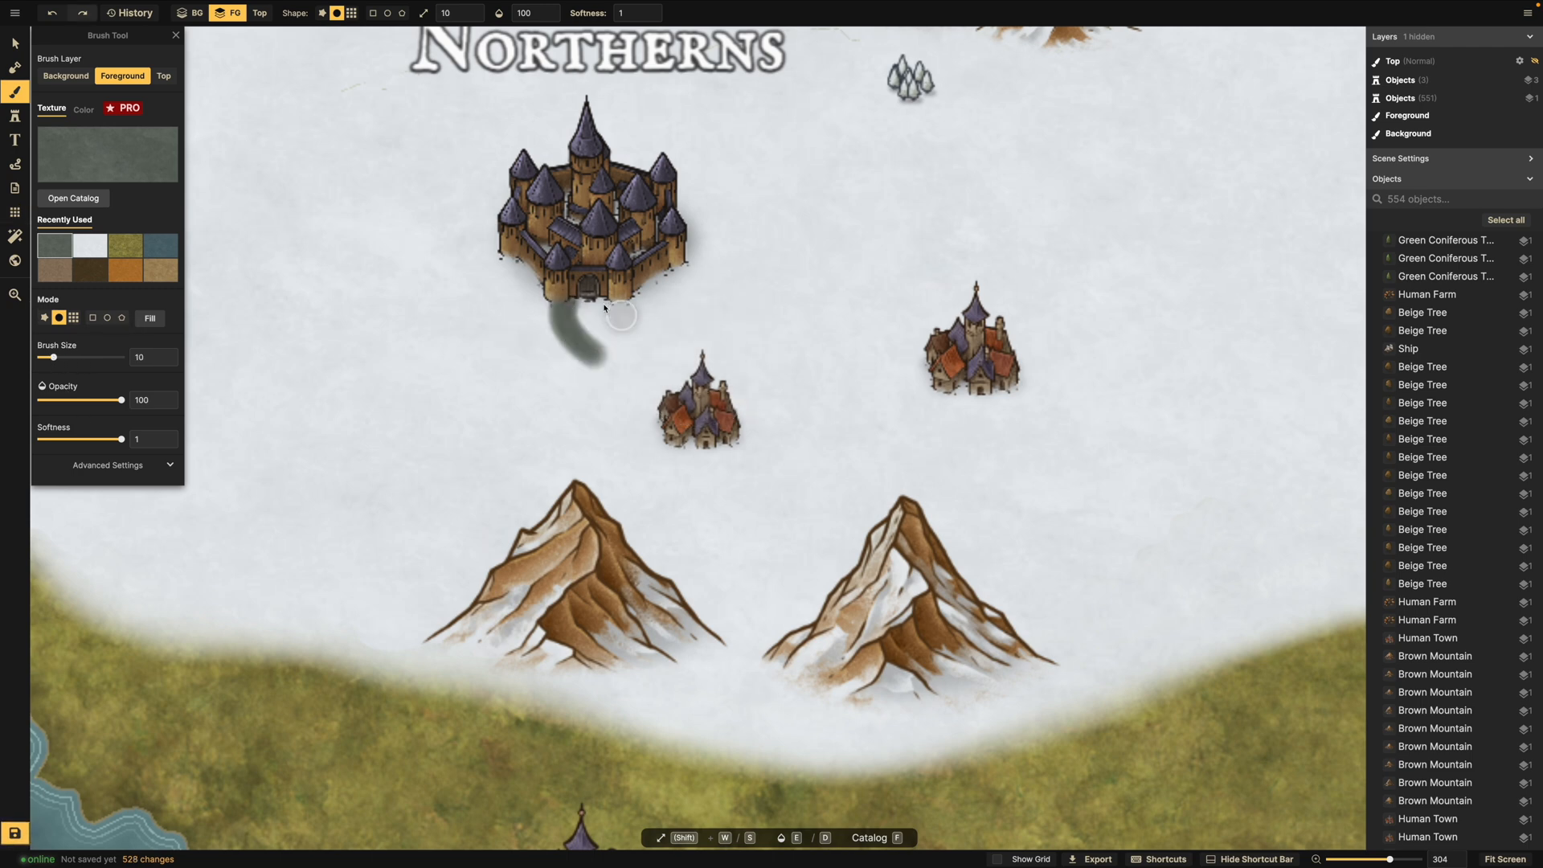
Try short path strokes leading from the castle gate toward the nearer town, and undo them.
{"action": "key", "text": "ctrl+z"}
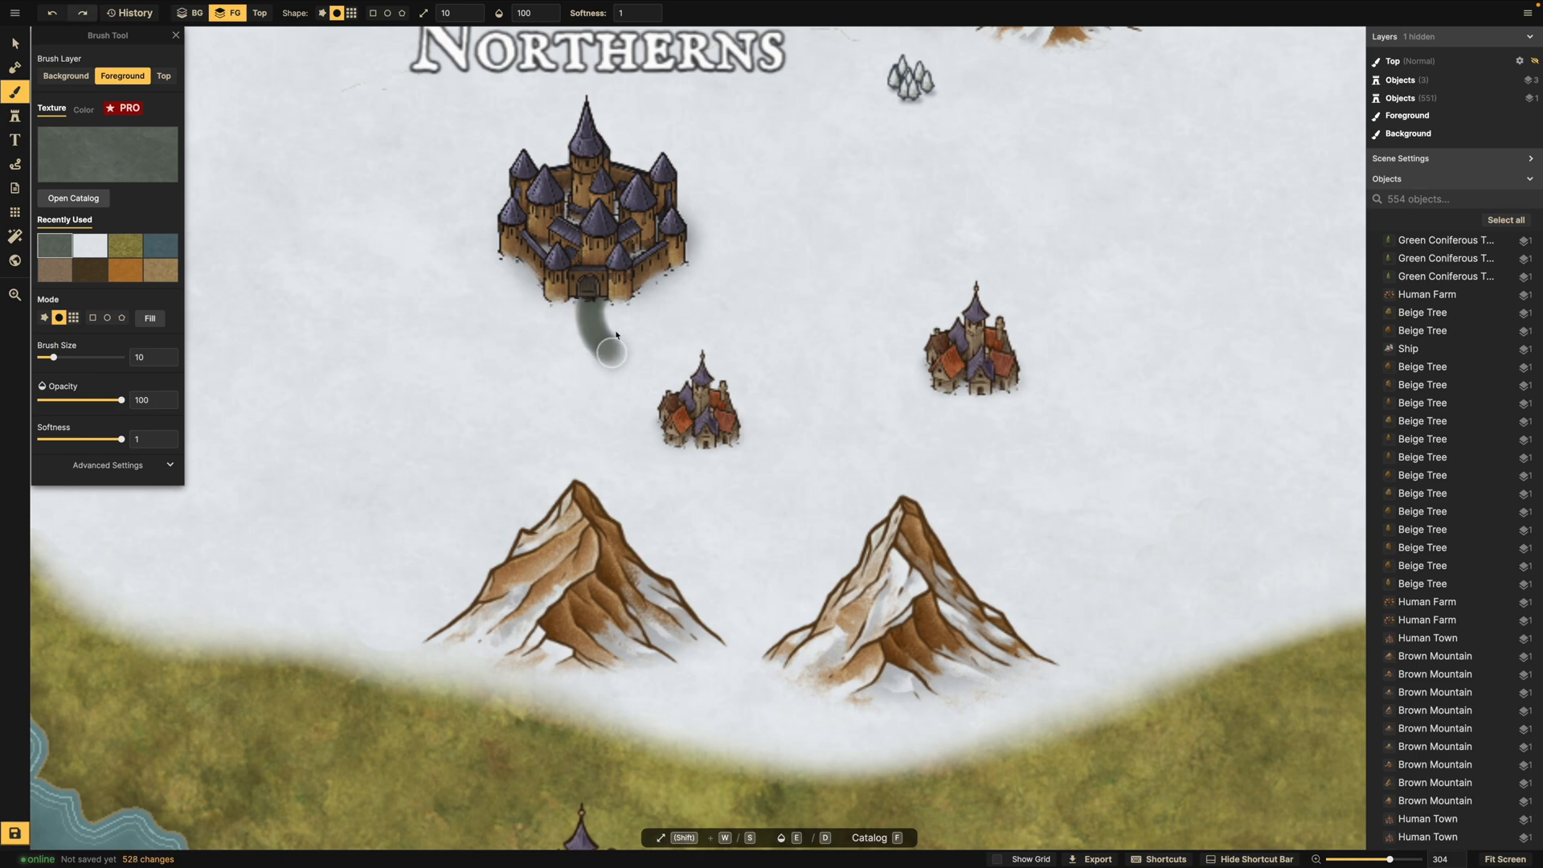
{"action": "scroll", "coordinate": [617, 335], "scroll_direction": "up", "scroll_amount": 10}
{"action": "key", "text": "ctrl+z"}
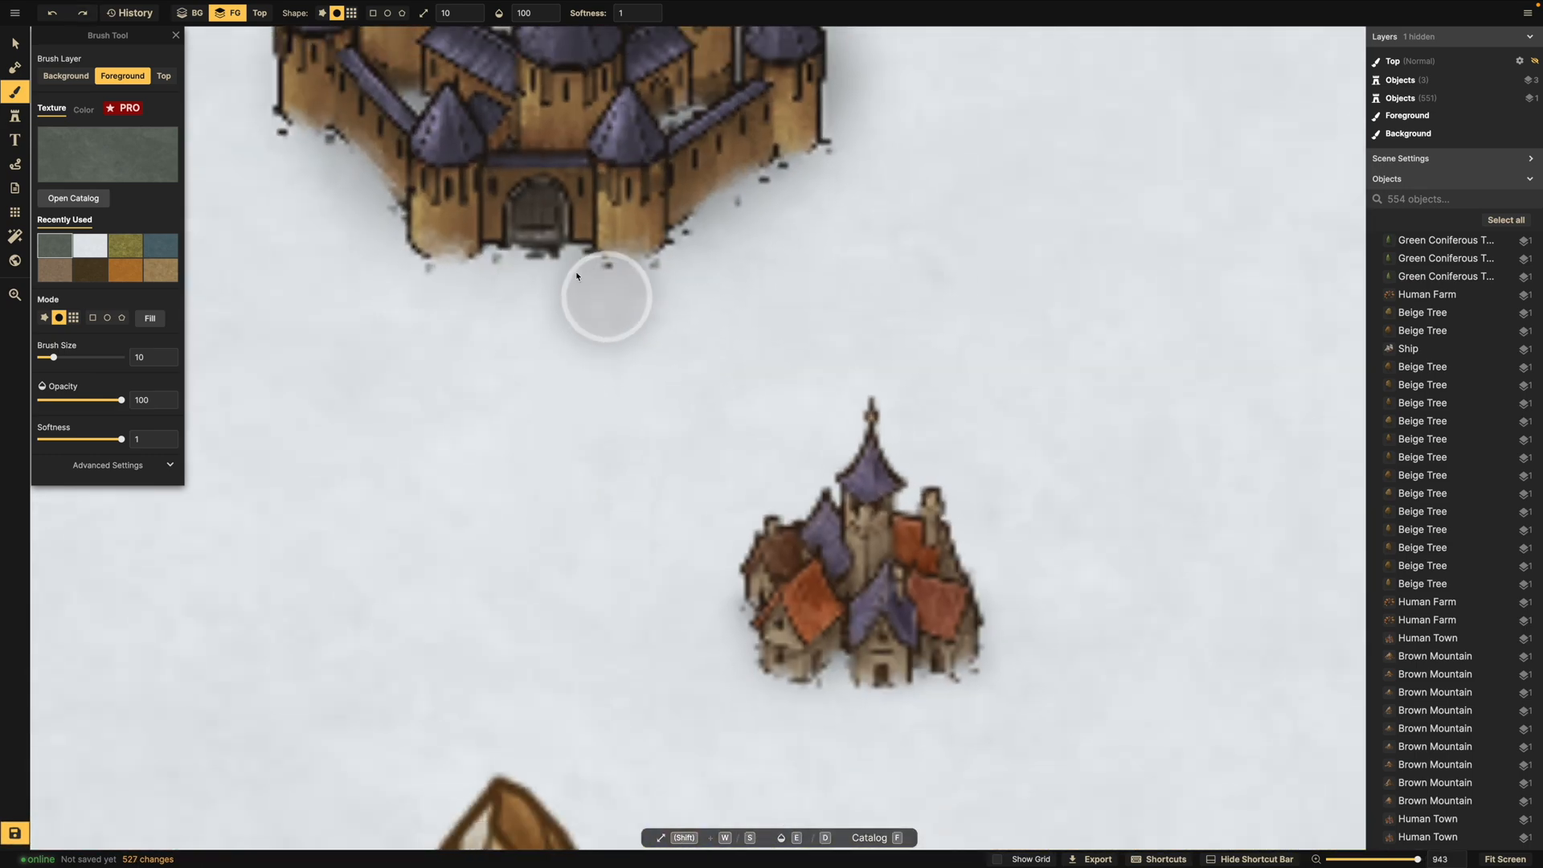
{"action": "scroll", "coordinate": [576, 276], "scroll_direction": "down", "scroll_amount": 2}
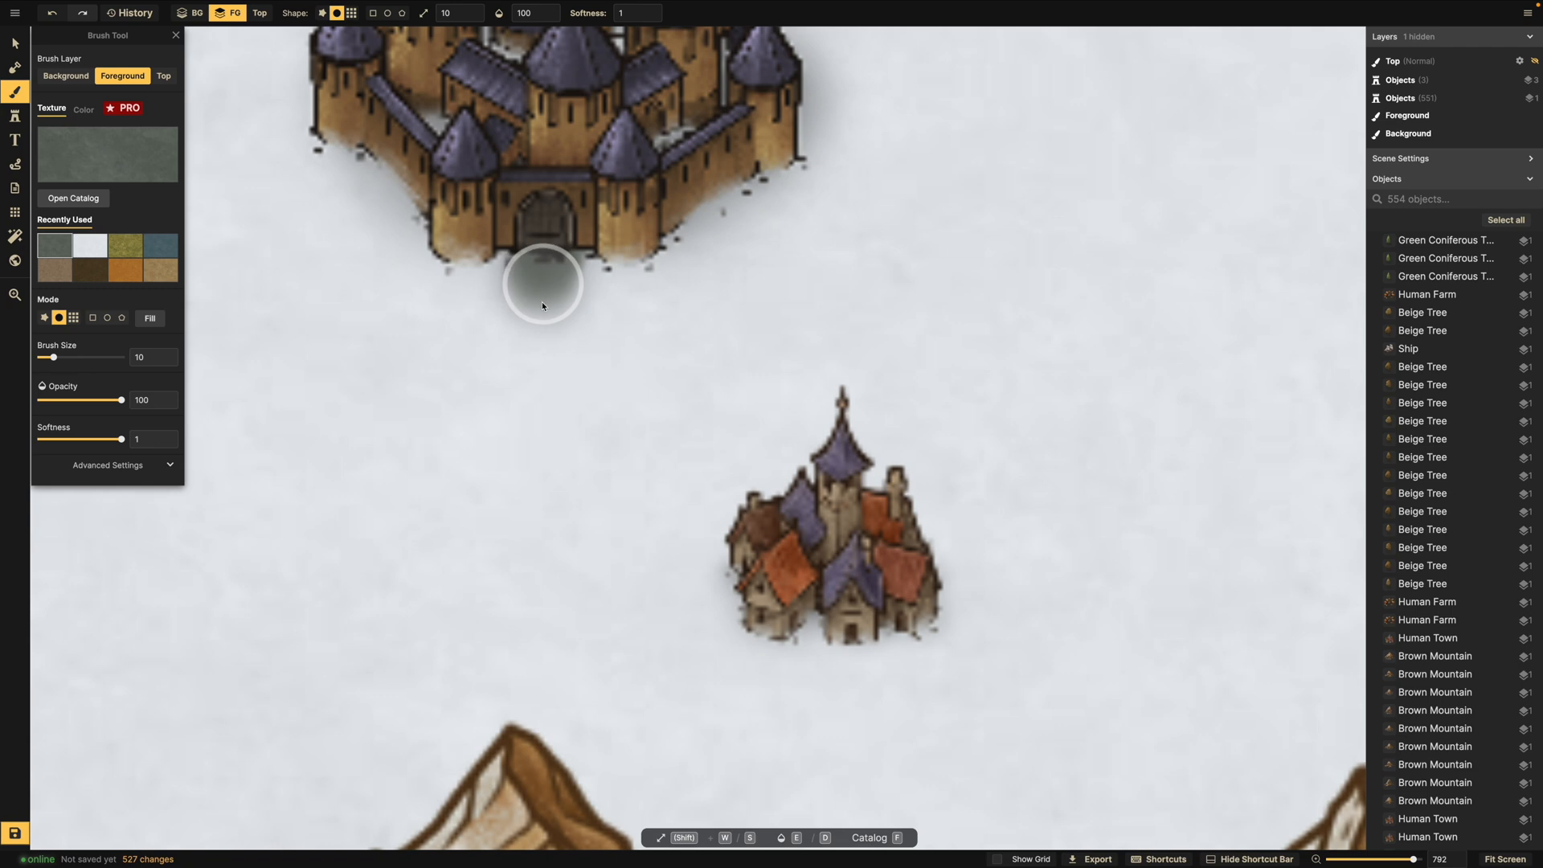
{"action": "left_click_drag", "start_coordinate": [560, 352], "coordinate": [647, 416]}
{"action": "key", "text": "ctrl+z"}
Set the brush size to 12 and paint grey-green ground around the castle walls plus a path from the gate to the nearer town.
{"action": "left_click_drag", "start_coordinate": [53, 358], "coordinate": [56, 361]}
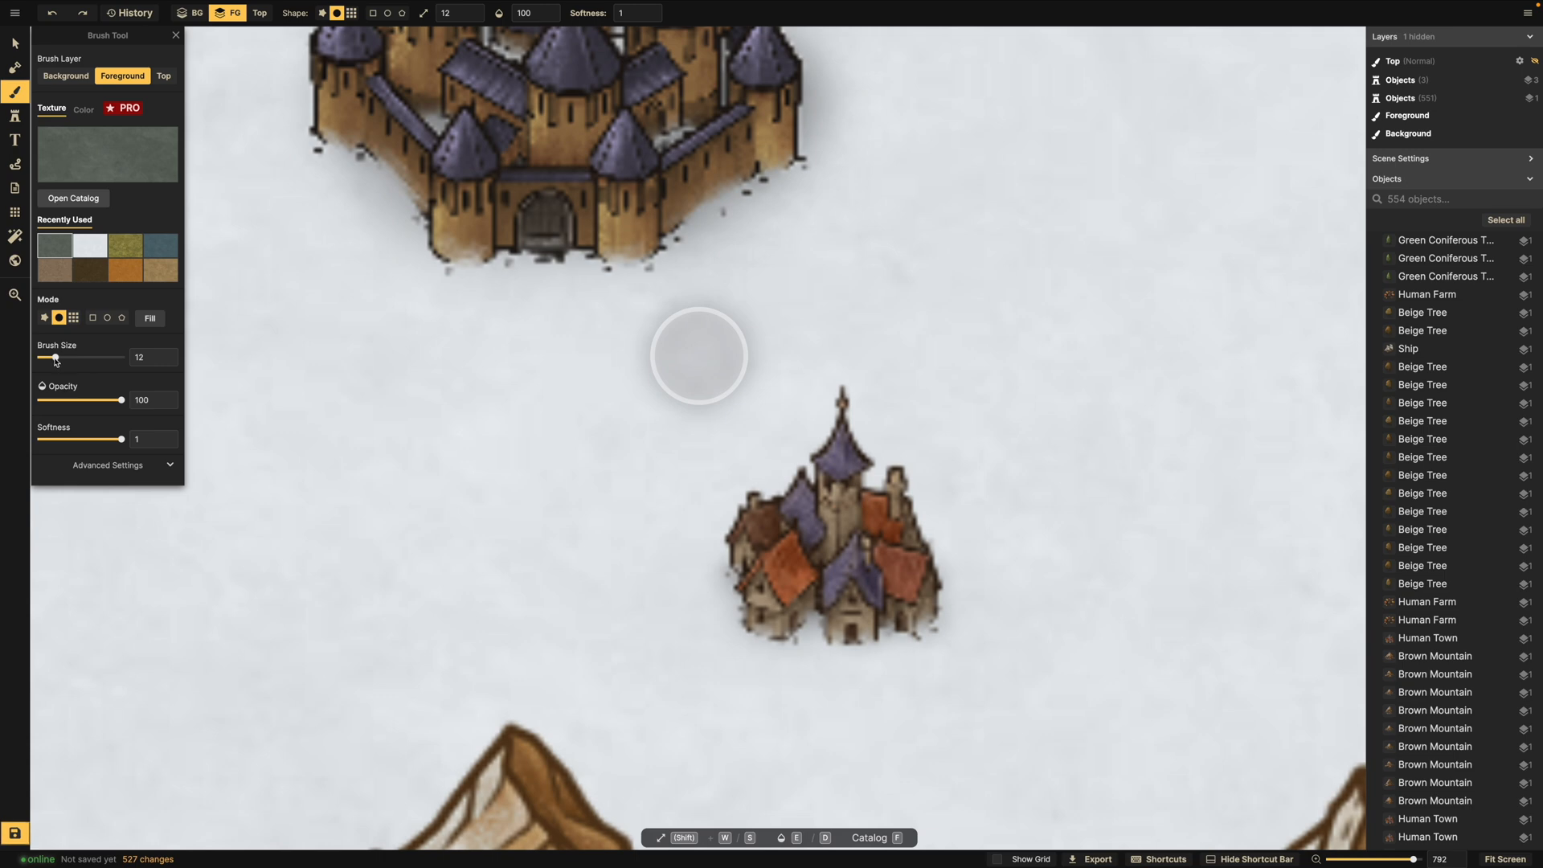
{"action": "mouse_move", "coordinate": [535, 256]}
{"action": "left_mouse_down"}
{"action": "mouse_move", "coordinate": [566, 330]}
{"action": "mouse_move", "coordinate": [634, 390]}
{"action": "mouse_move", "coordinate": [606, 270]}
{"action": "mouse_move", "coordinate": [643, 385]}
{"action": "left_mouse_up"}
{"action": "scroll", "coordinate": [607, 266], "scroll_direction": "down", "scroll_amount": 2}
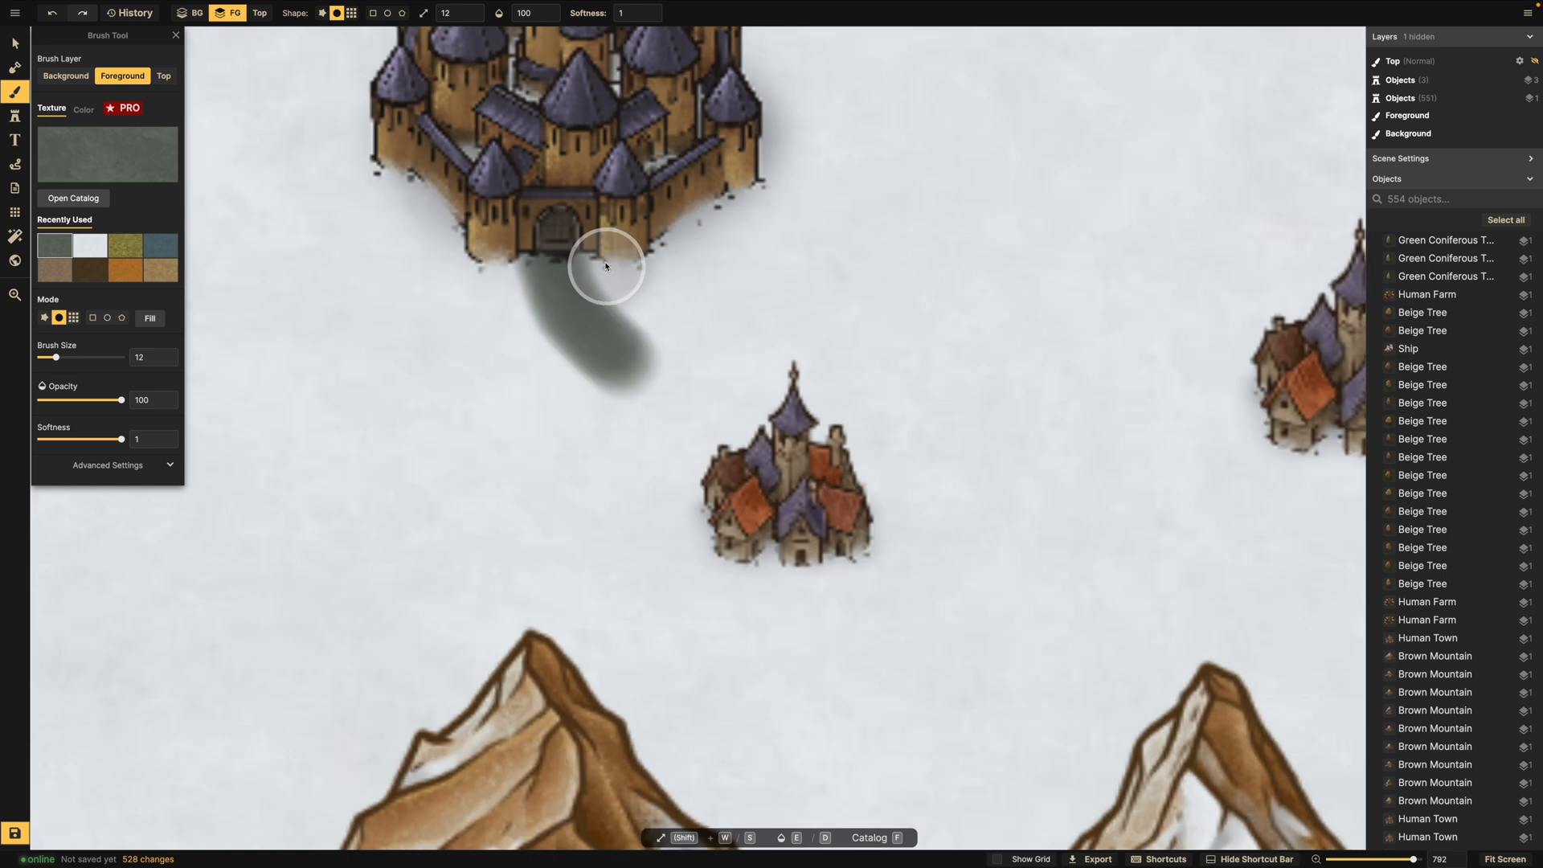
{"action": "scroll", "coordinate": [606, 266], "scroll_direction": "down", "scroll_amount": 3}
{"action": "mouse_move", "coordinate": [555, 211]}
{"action": "left_mouse_down"}
{"action": "mouse_move", "coordinate": [525, 242]}
{"action": "mouse_move", "coordinate": [479, 254]}
{"action": "mouse_move", "coordinate": [504, 264]}
{"action": "mouse_move", "coordinate": [435, 217]}
{"action": "mouse_move", "coordinate": [431, 197]}
{"action": "mouse_move", "coordinate": [474, 186]}
{"action": "left_mouse_up"}
{"action": "scroll", "coordinate": [520, 183], "scroll_direction": "down", "scroll_amount": 2}
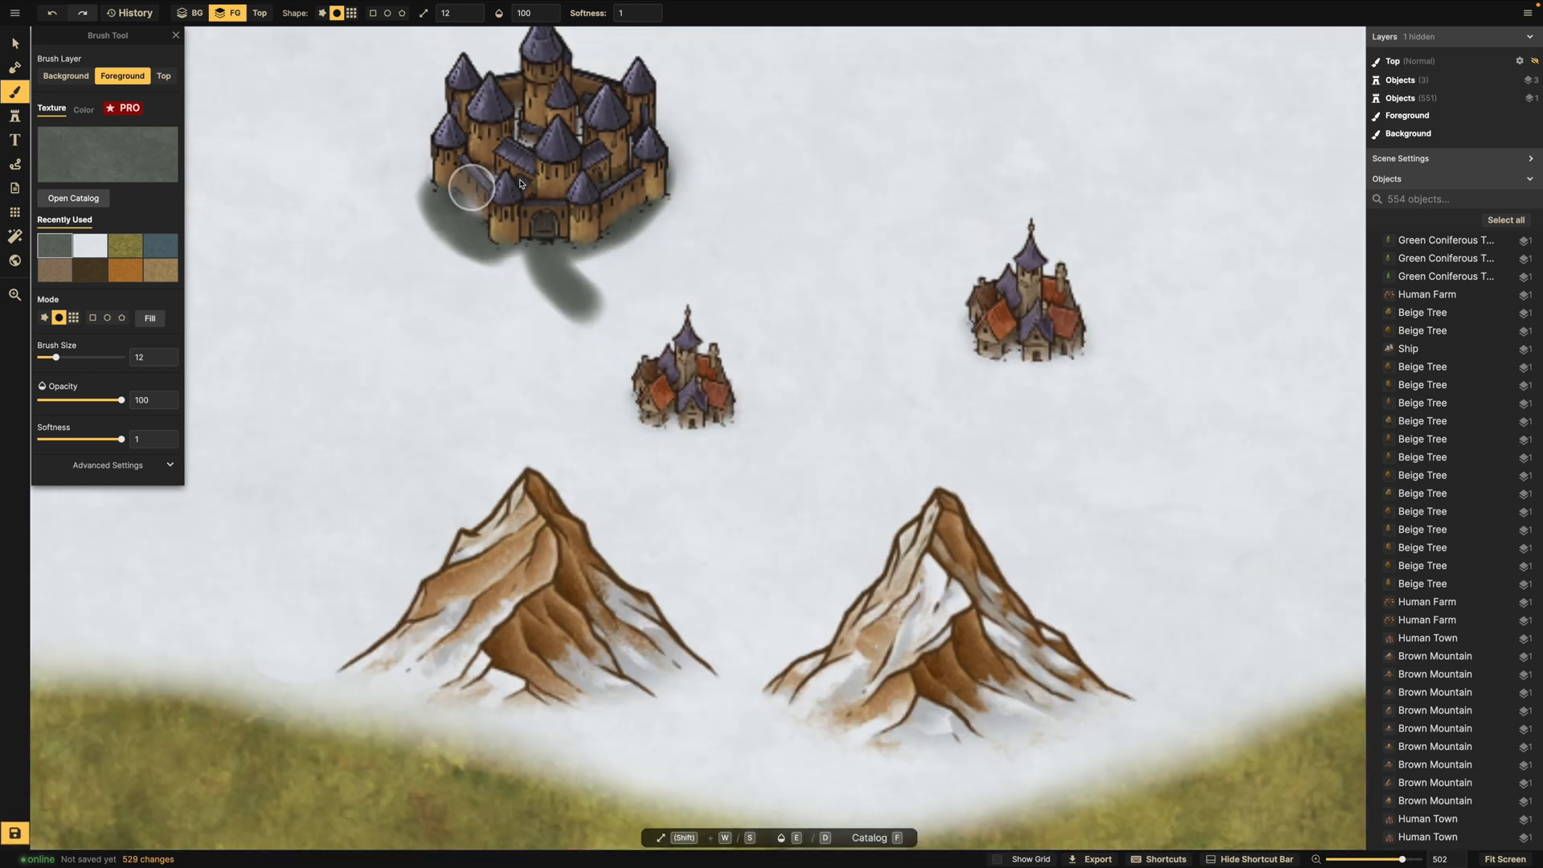
{"action": "mouse_move", "coordinate": [470, 120]}
{"action": "left_mouse_down"}
{"action": "mouse_move", "coordinate": [424, 193]}
{"action": "mouse_move", "coordinate": [505, 148]}
{"action": "mouse_move", "coordinate": [505, 130]}
{"action": "mouse_move", "coordinate": [609, 149]}
{"action": "mouse_move", "coordinate": [658, 191]}
{"action": "mouse_move", "coordinate": [645, 209]}
{"action": "mouse_move", "coordinate": [552, 212]}
{"action": "mouse_move", "coordinate": [451, 201]}
{"action": "mouse_move", "coordinate": [469, 200]}
{"action": "mouse_move", "coordinate": [463, 141]}
{"action": "mouse_move", "coordinate": [564, 122]}
{"action": "mouse_move", "coordinate": [649, 136]}
{"action": "mouse_move", "coordinate": [614, 205]}
{"action": "mouse_move", "coordinate": [513, 250]}
{"action": "mouse_move", "coordinate": [566, 262]}
{"action": "mouse_move", "coordinate": [592, 320]}
{"action": "mouse_move", "coordinate": [713, 374]}
{"action": "left_mouse_up"}
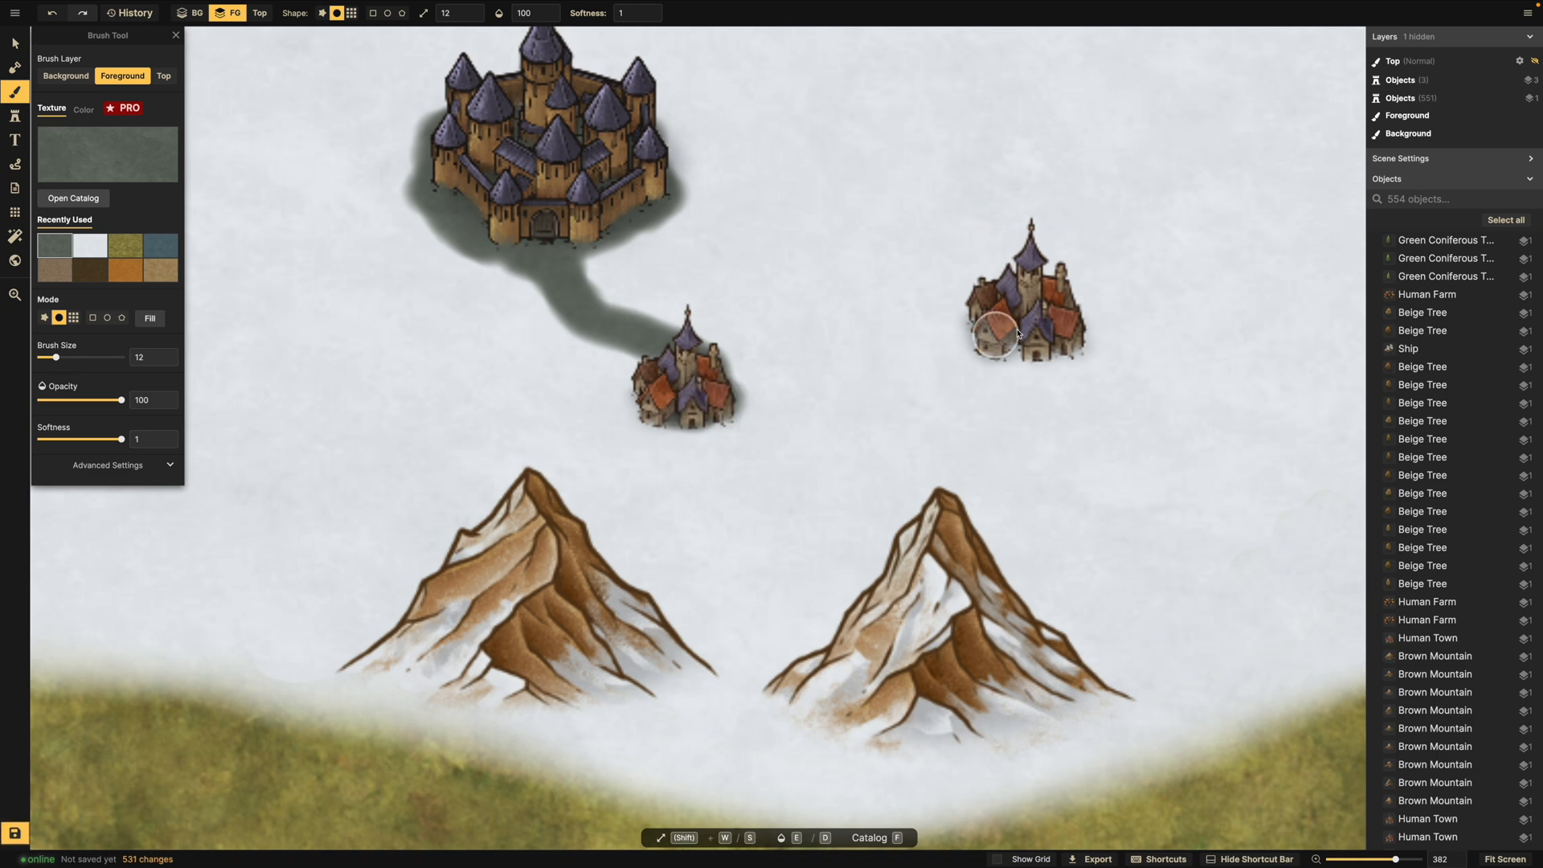
Paint a curved path from the eastern town to the nearer town and darken the ground around the eastern town's base.
{"action": "left_click_drag", "start_coordinate": [1003, 363], "coordinate": [985, 385]}
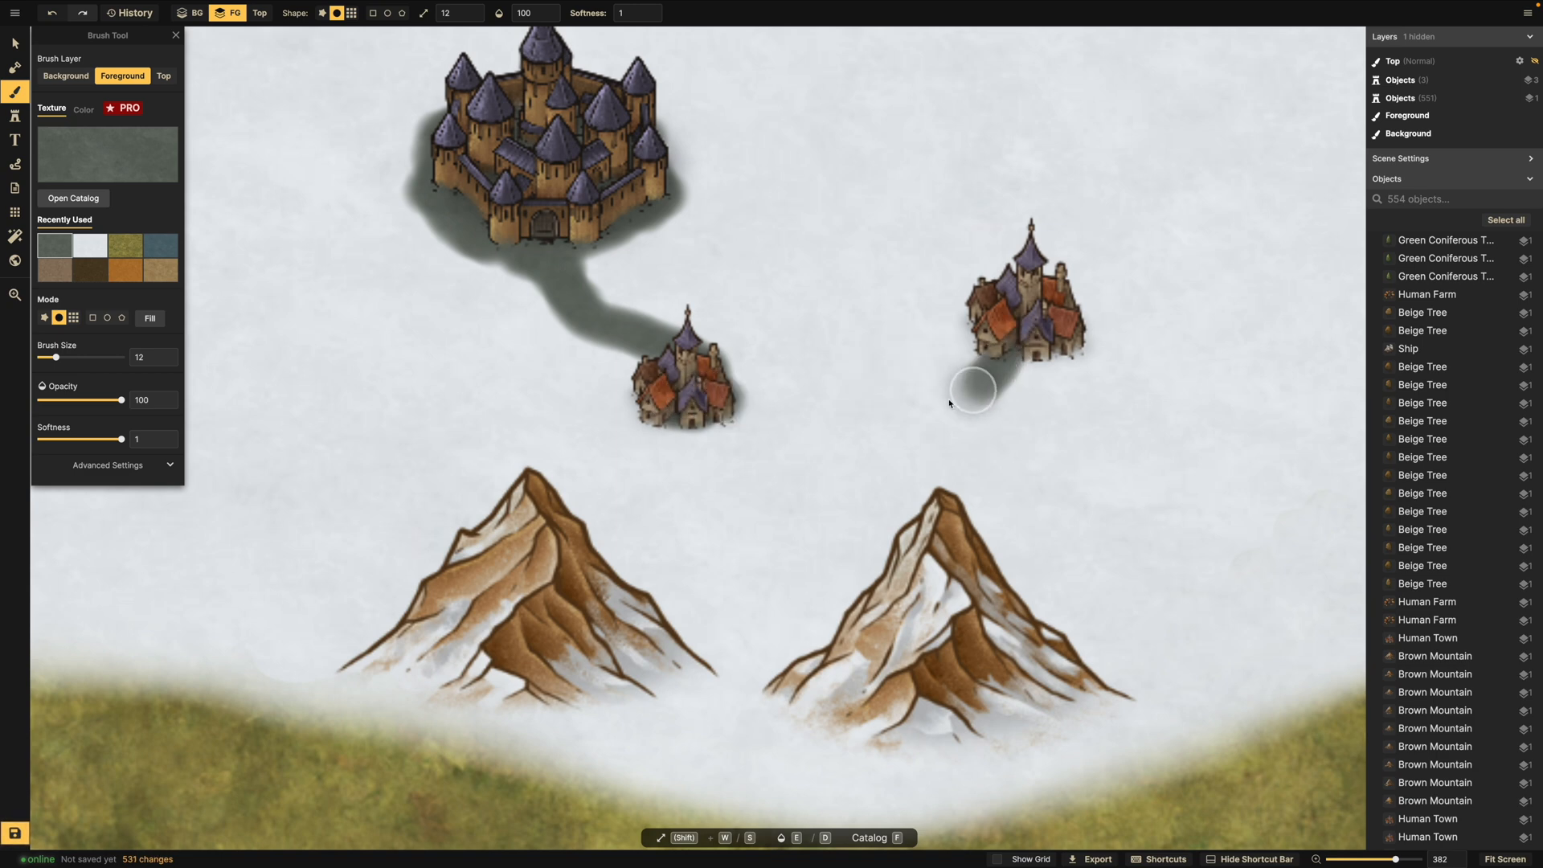
{"action": "left_click_drag", "start_coordinate": [874, 413], "coordinate": [711, 391]}
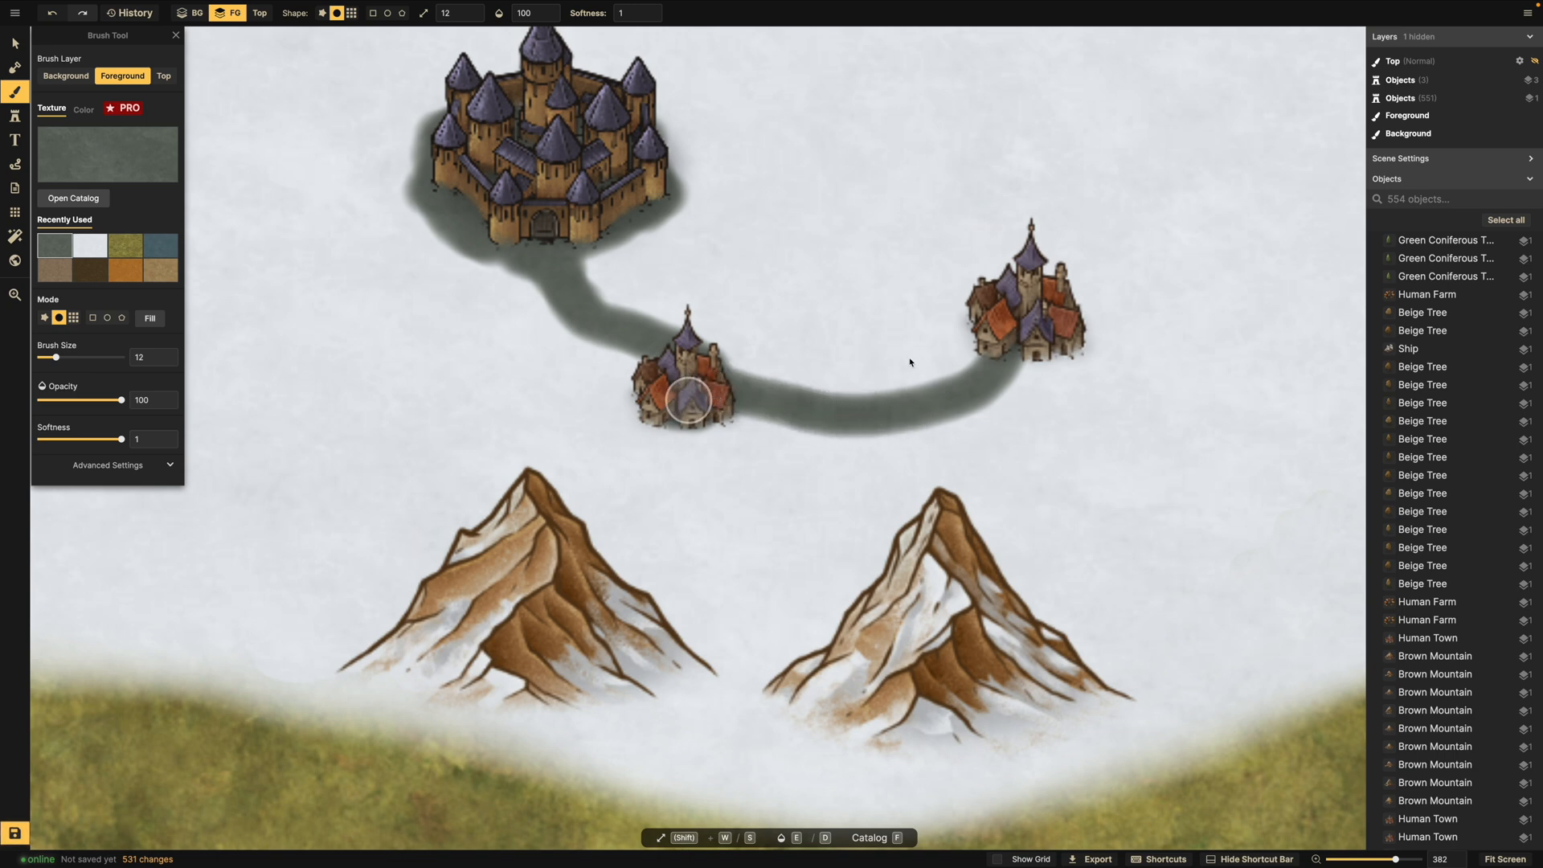
{"action": "mouse_move", "coordinate": [1053, 354]}
{"action": "left_mouse_down"}
{"action": "mouse_move", "coordinate": [1076, 351]}
{"action": "mouse_move", "coordinate": [999, 351]}
{"action": "mouse_move", "coordinate": [963, 329]}
{"action": "mouse_move", "coordinate": [1033, 309]}
{"action": "mouse_move", "coordinate": [1070, 334]}
{"action": "left_mouse_up"}
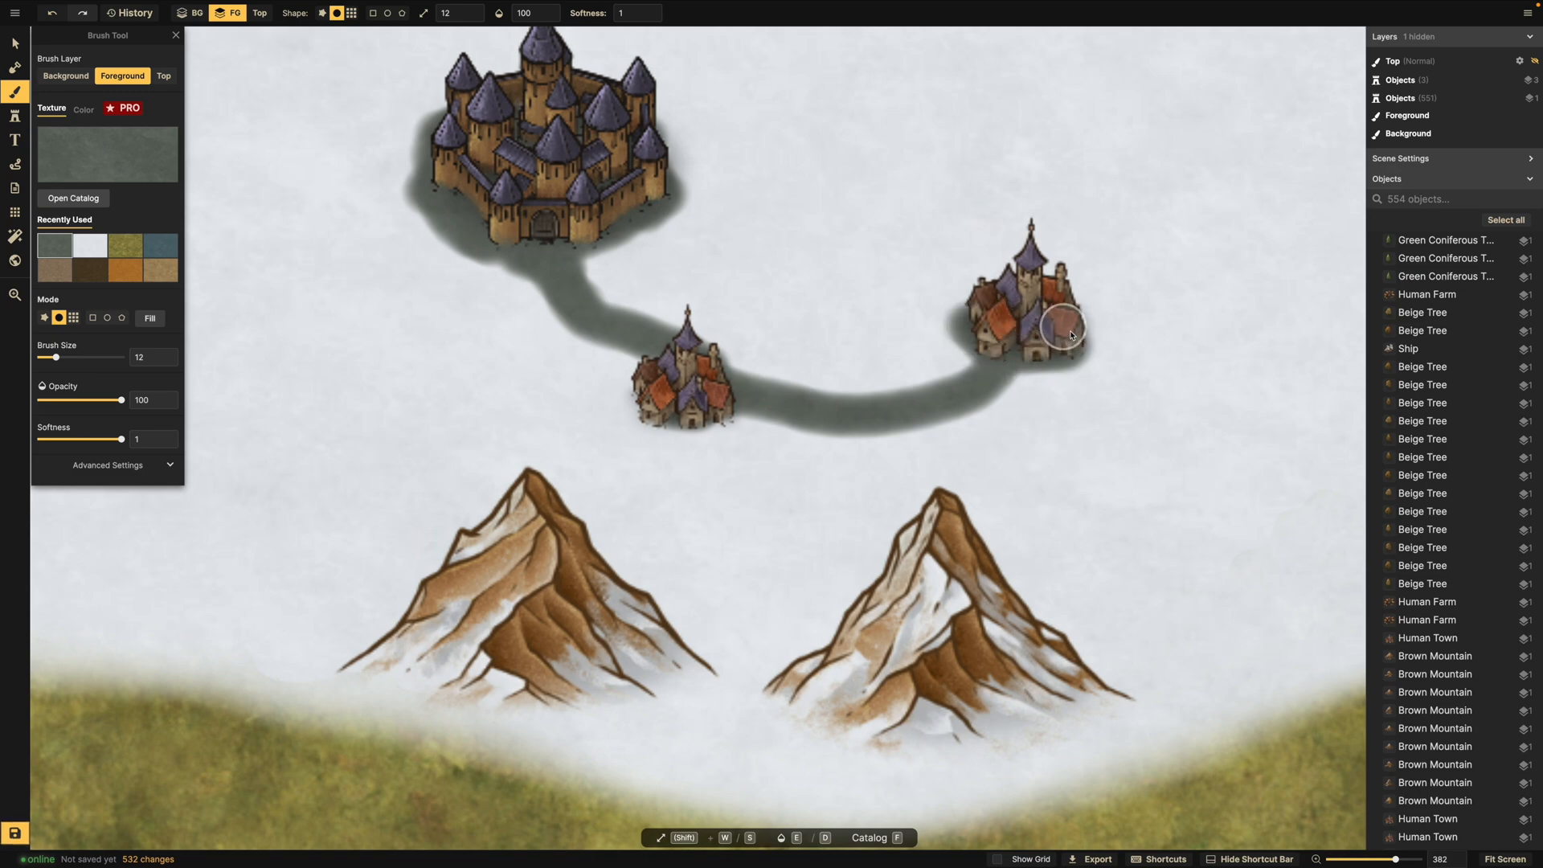
Paint a size 6 winding branch path from the middle of the curved path down between the two mountains.
{"action": "scroll", "coordinate": [1032, 354], "scroll_direction": "down", "scroll_amount": 6}
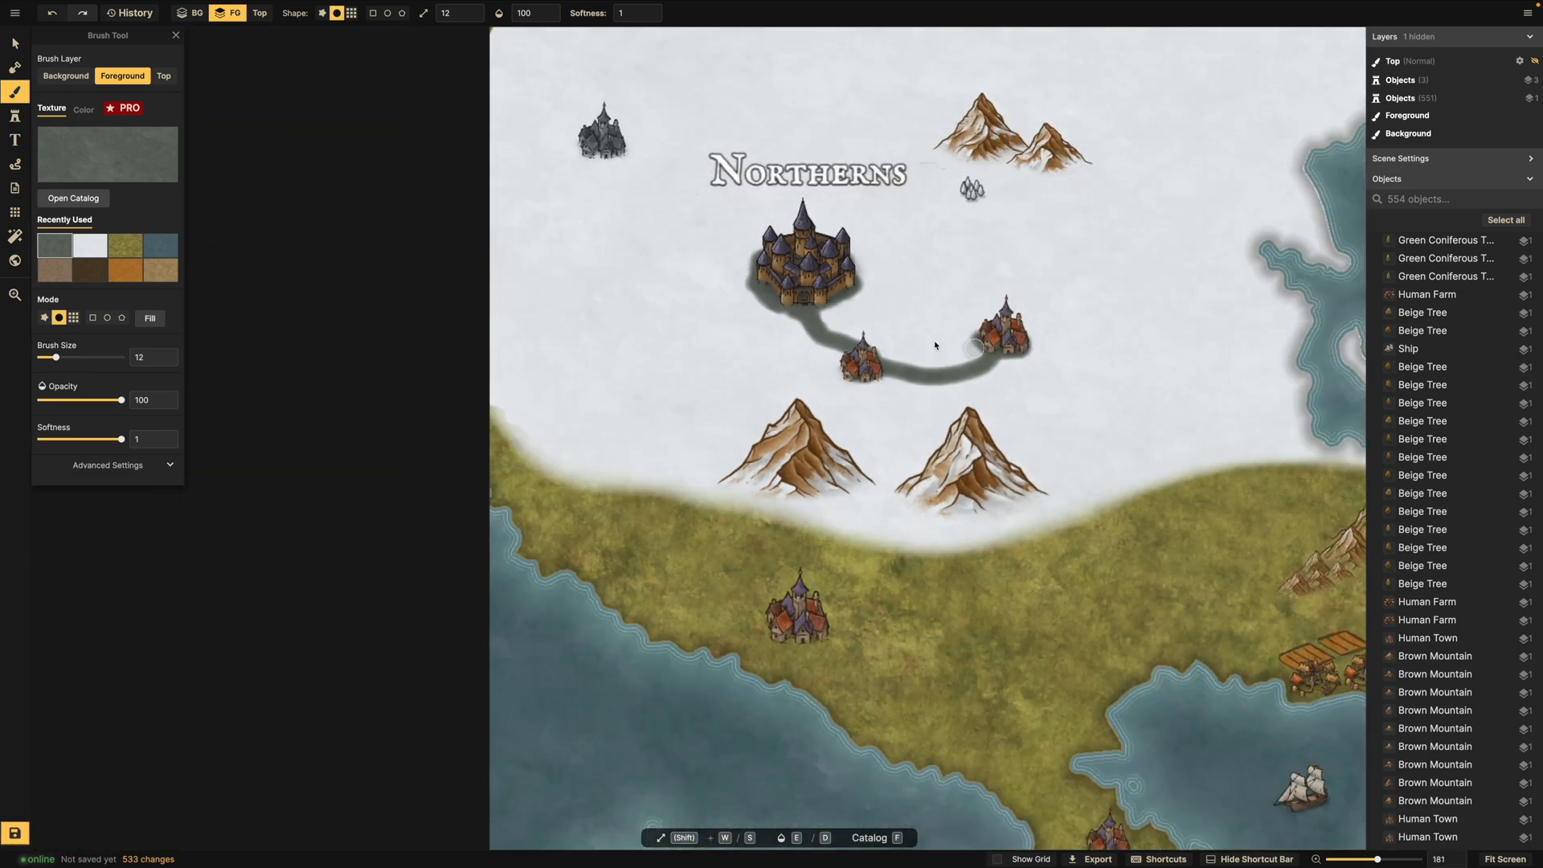
{"action": "scroll", "coordinate": [699, 356], "scroll_direction": "up", "scroll_amount": 3}
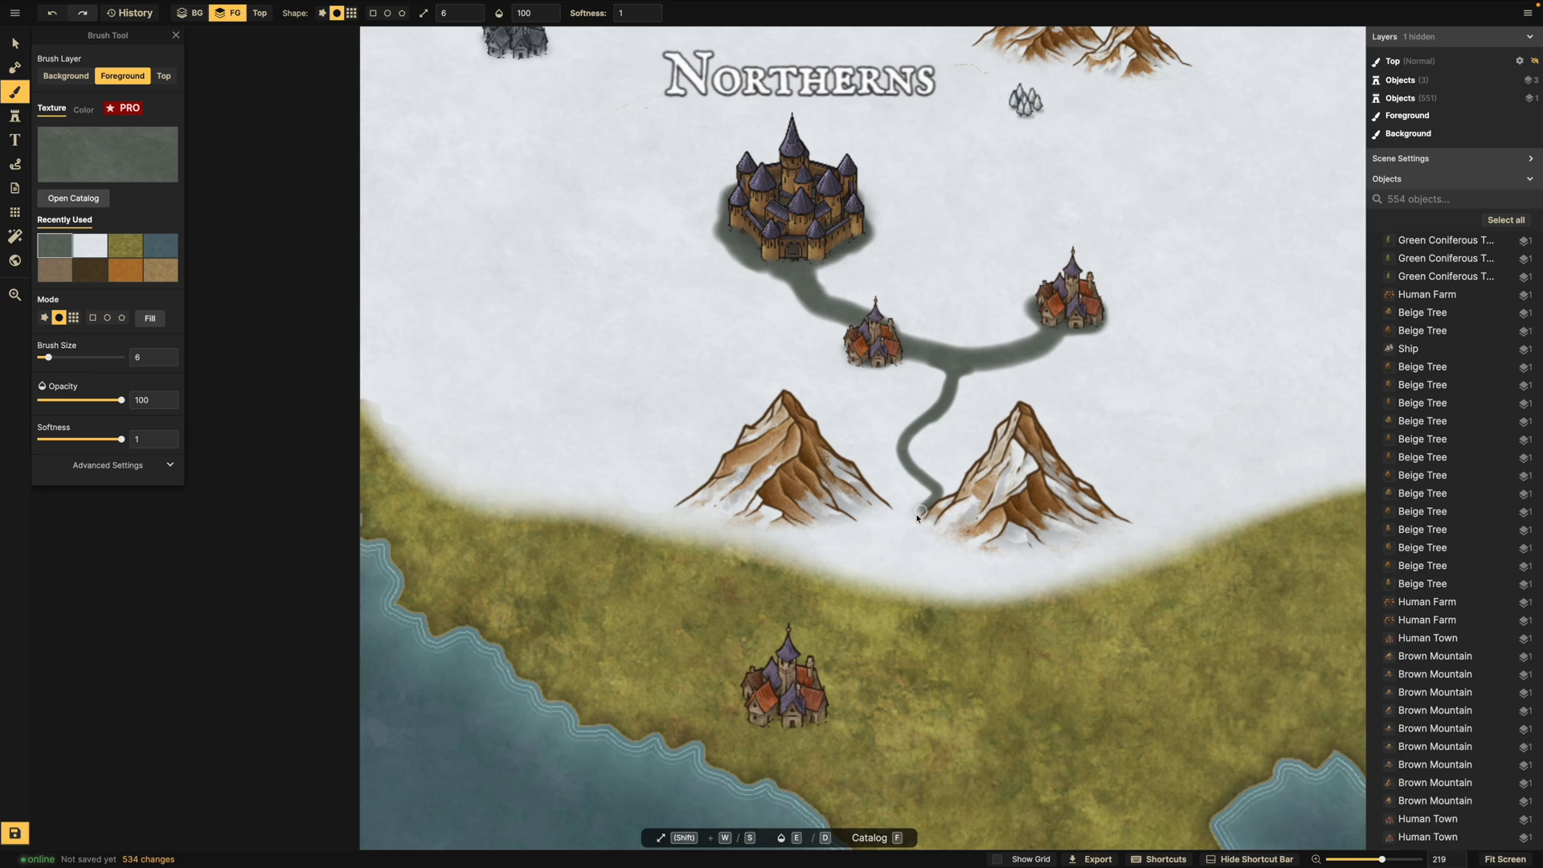
{"action": "mouse_move", "coordinate": [939, 418]}
{"action": "left_mouse_down"}
{"action": "mouse_move", "coordinate": [914, 443]}
{"action": "mouse_move", "coordinate": [916, 470]}
{"action": "mouse_move", "coordinate": [940, 485]}
{"action": "left_mouse_up"}
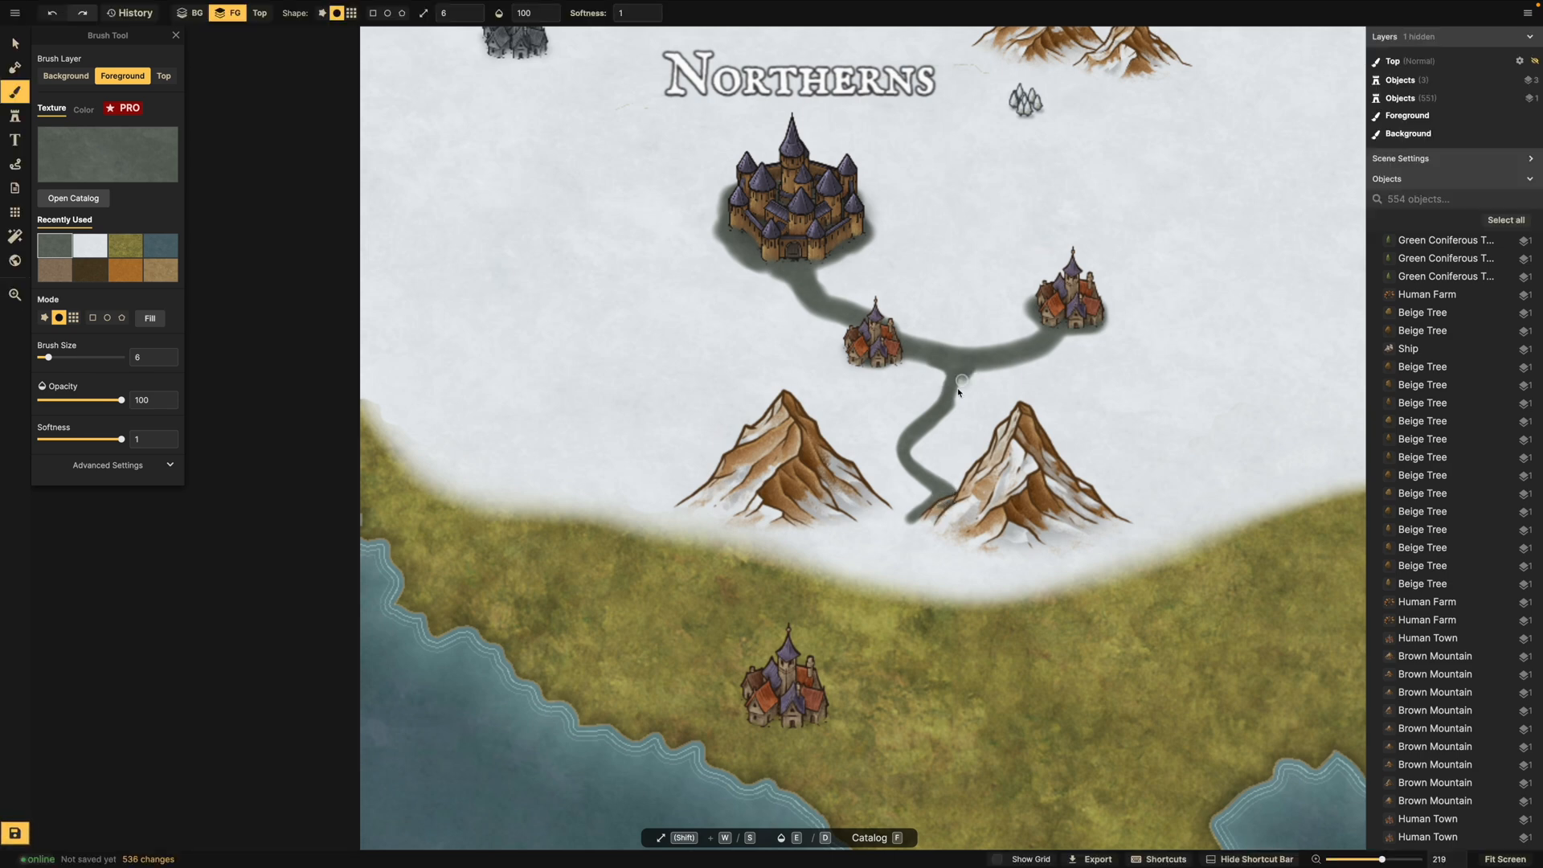
{"action": "scroll", "coordinate": [988, 384], "scroll_direction": "up", "scroll_amount": 10}
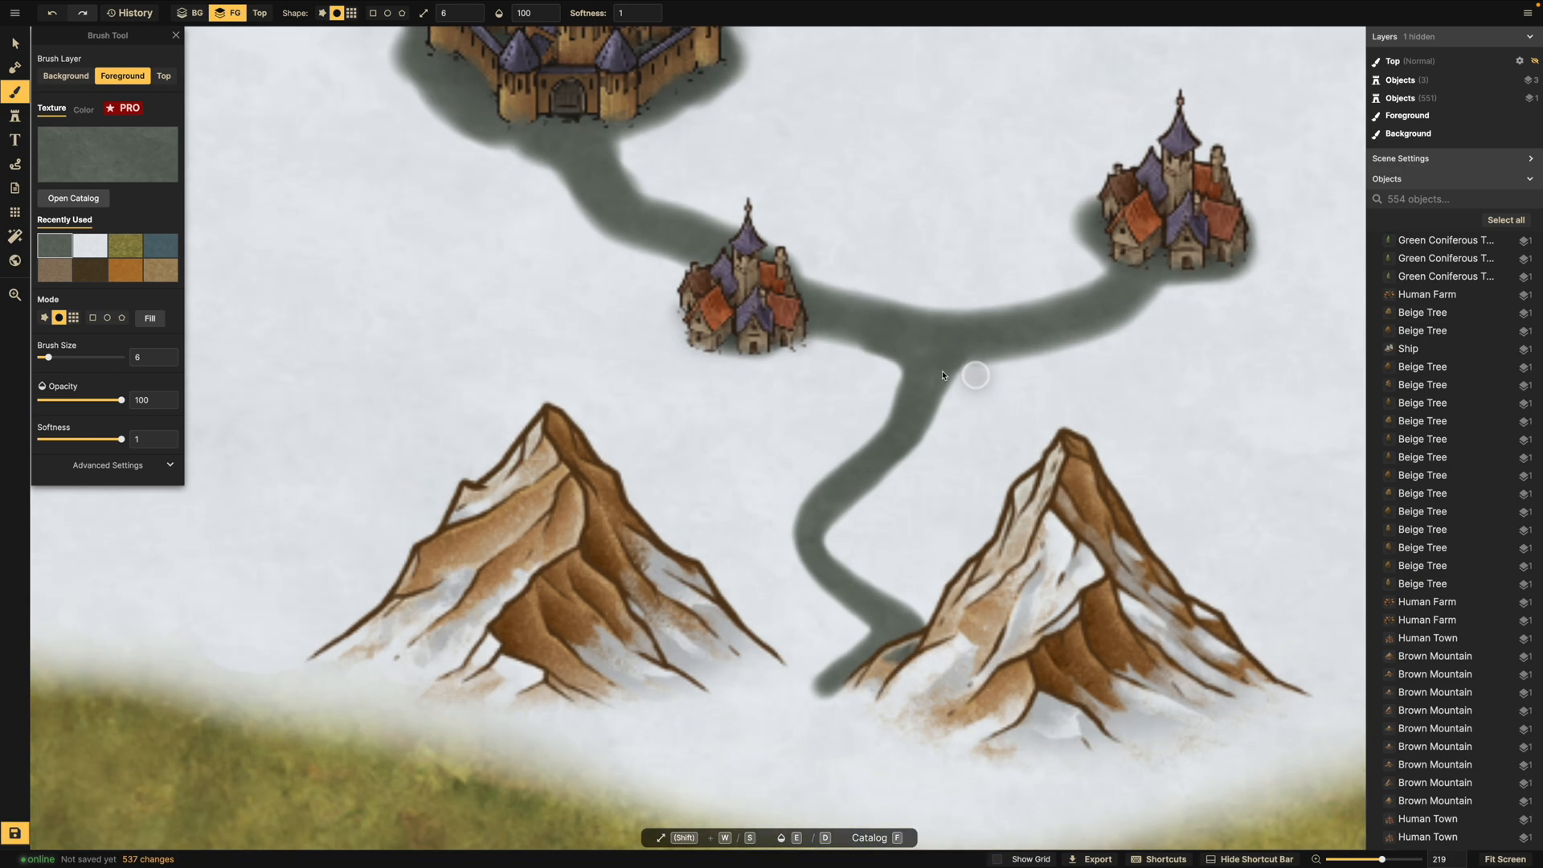
{"action": "scroll", "coordinate": [831, 322], "scroll_direction": "down", "scroll_amount": 4}
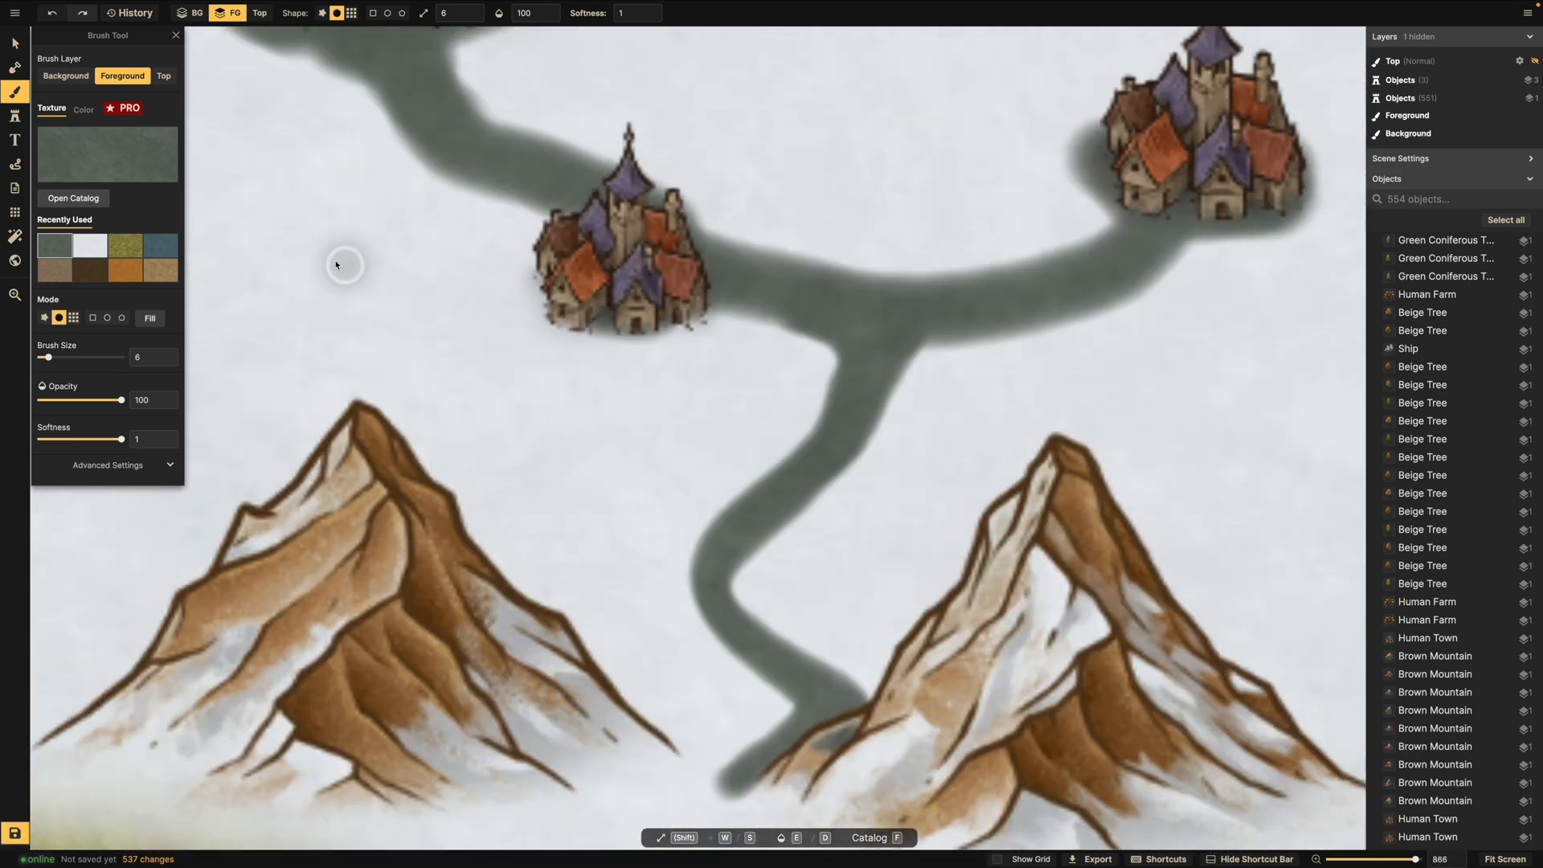
Stamp Snowy Coniferous trees at scale 133 on both sides of the fork where the branch path begins.
{"action": "left_click", "coordinate": [15, 117]}
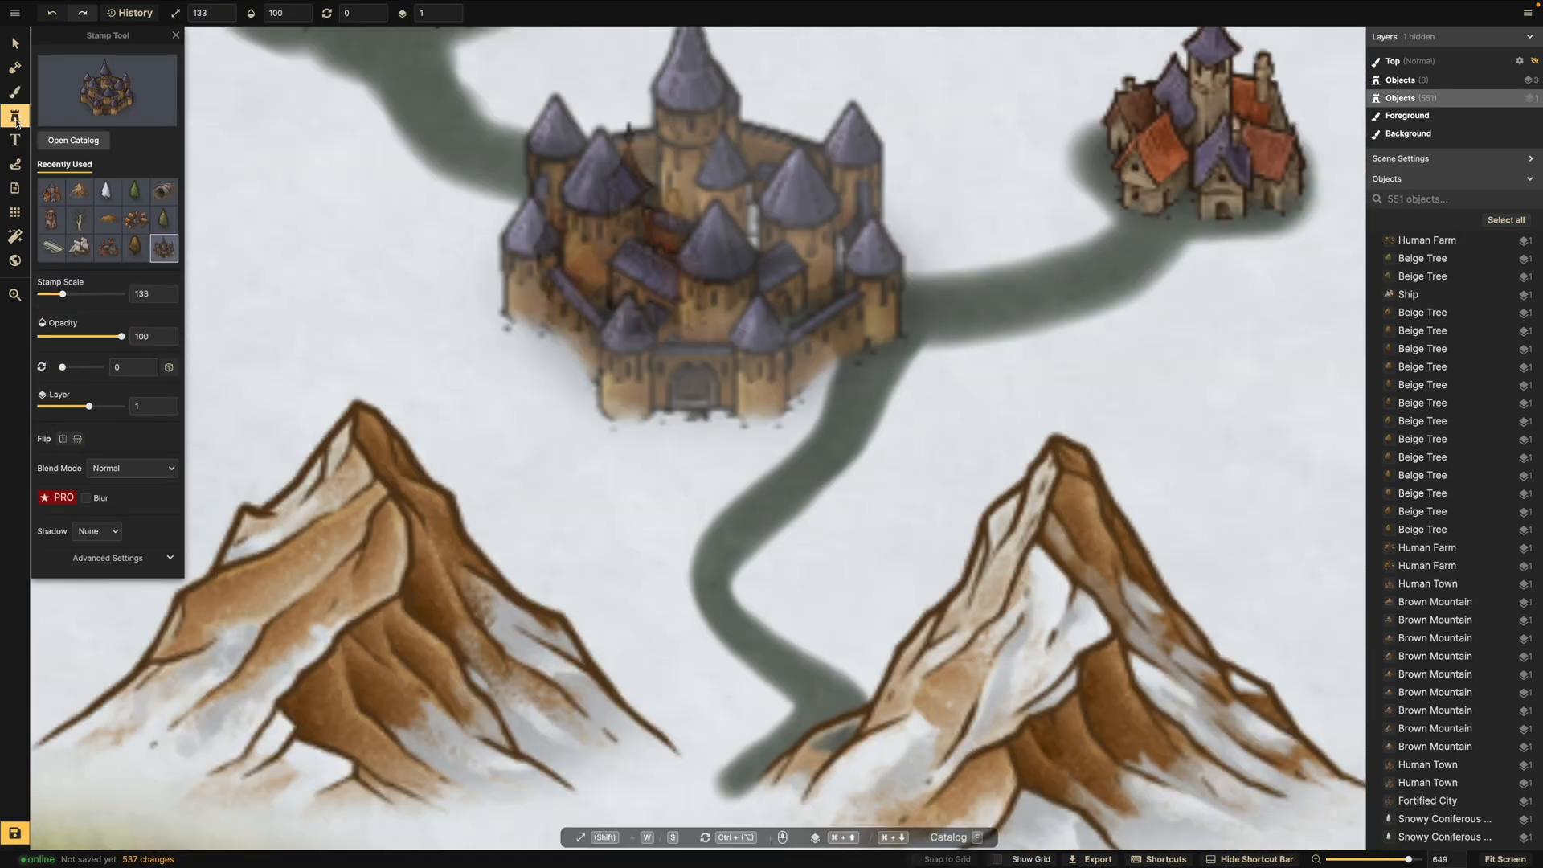
{"action": "left_click", "coordinate": [105, 191]}
{"action": "scroll", "coordinate": [842, 365], "scroll_direction": "up", "scroll_amount": 1}
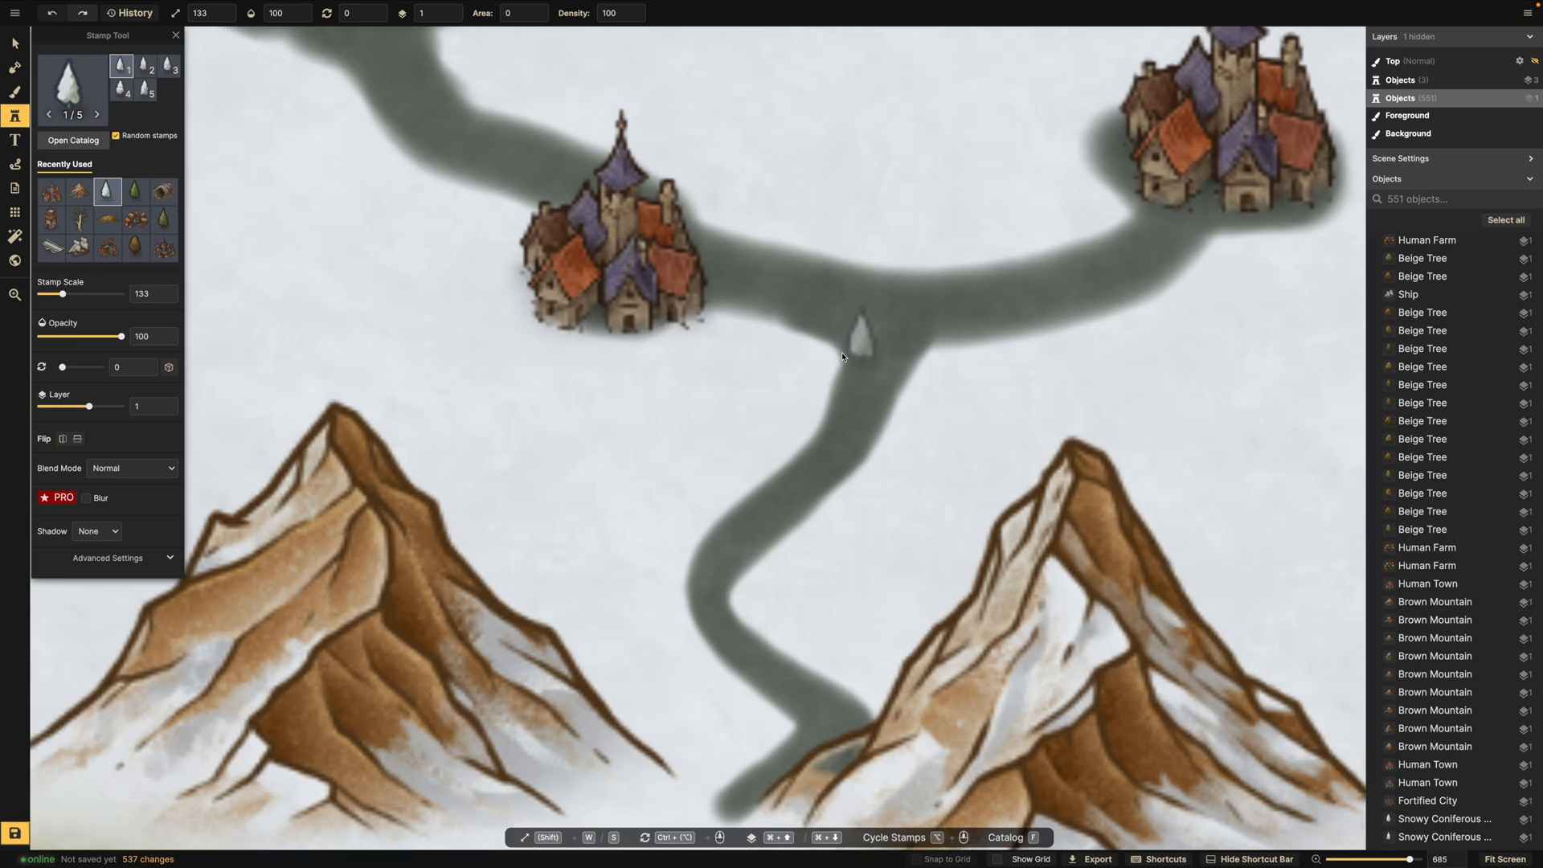
{"action": "left_click", "coordinate": [824, 359]}
{"action": "left_click", "coordinate": [834, 340]}
{"action": "left_click", "coordinate": [953, 373]}
{"action": "left_click", "coordinate": [936, 365]}
{"action": "left_click", "coordinate": [954, 351]}
{"action": "left_click", "coordinate": [964, 347]}
{"action": "left_click", "coordinate": [977, 341]}
Stamp more snowy trees along the north edge of the eastern path and thicken the group below it.
{"action": "left_click", "coordinate": [1027, 233]}
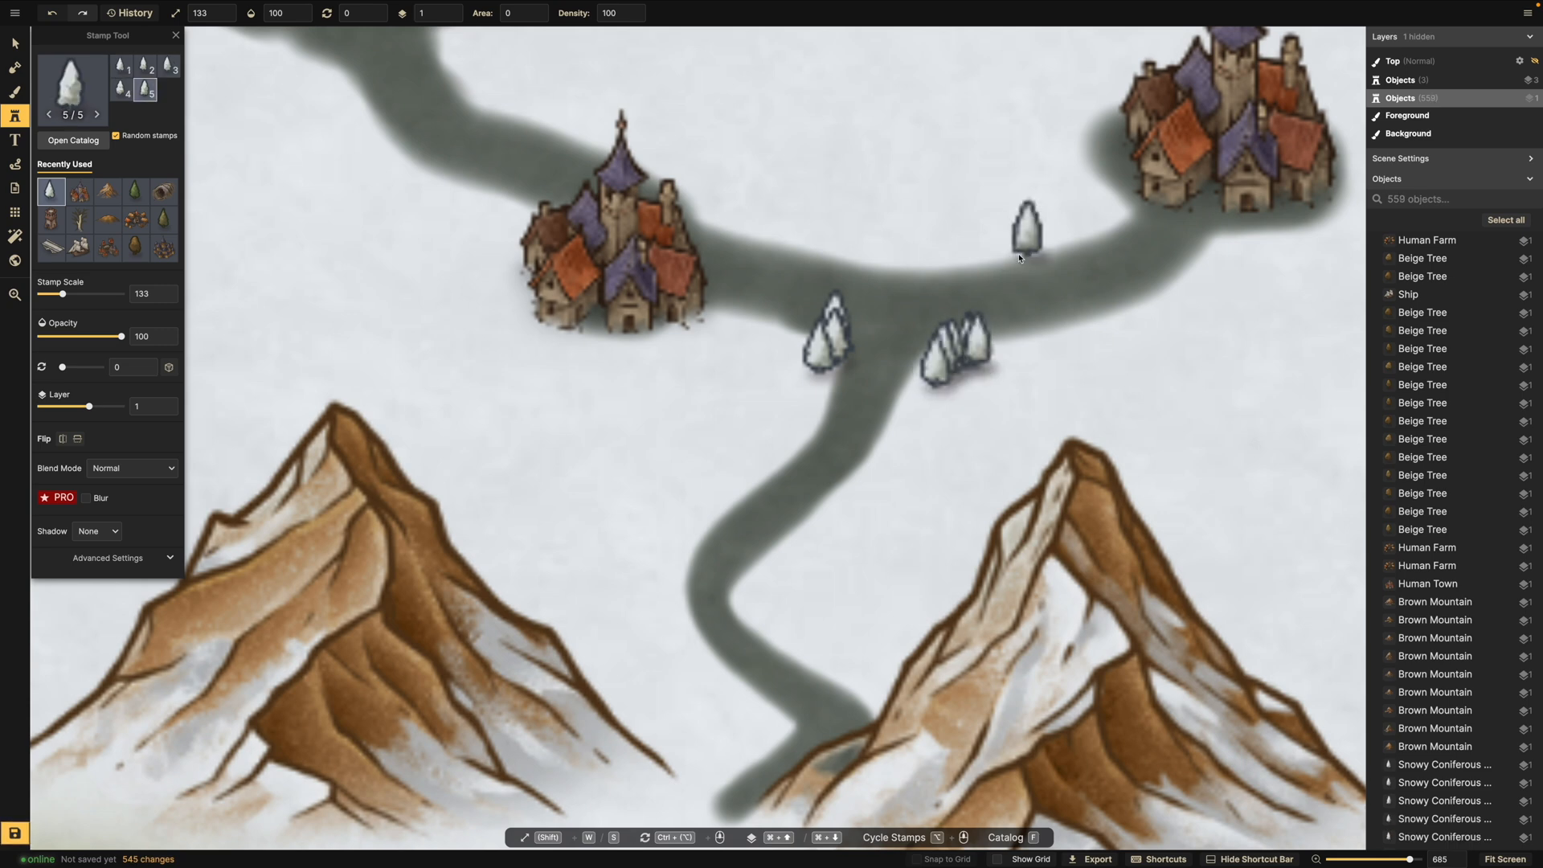
{"action": "left_click", "coordinate": [1019, 258]}
{"action": "left_click", "coordinate": [995, 258]}
{"action": "left_click", "coordinate": [947, 255]}
{"action": "scroll", "coordinate": [987, 344], "scroll_direction": "down", "scroll_amount": 5}
{"action": "left_click", "coordinate": [962, 358]}
{"action": "left_click", "coordinate": [961, 363]}
{"action": "left_click", "coordinate": [1009, 341]}
{"action": "left_click", "coordinate": [1015, 335]}
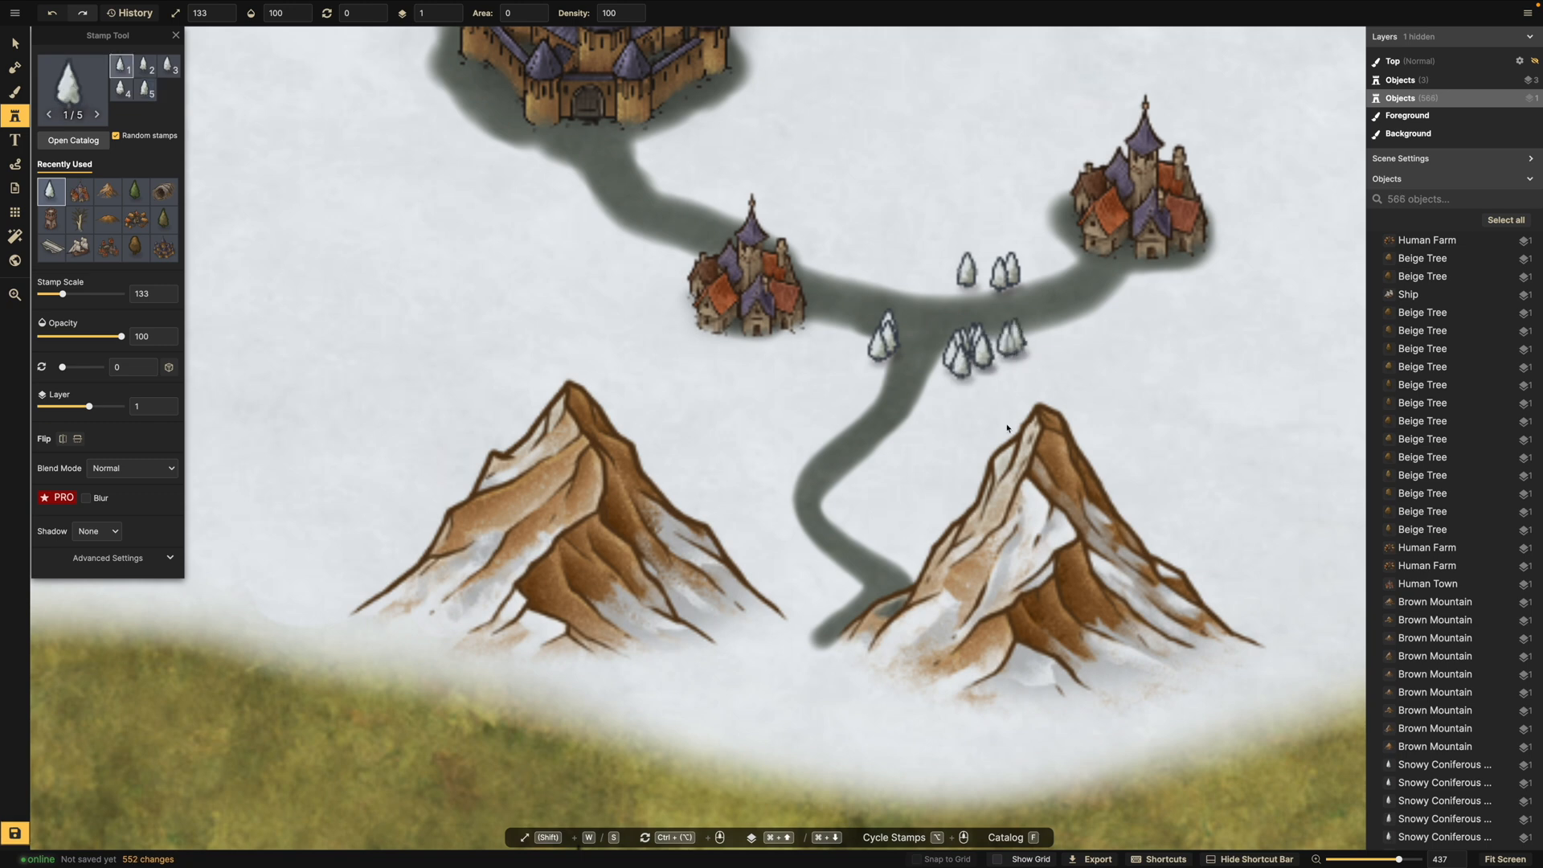
Stamp a small group of snowy trees inside the branch path's bend, beside the eastern mountain.
{"action": "scroll", "coordinate": [1007, 428], "scroll_direction": "down", "scroll_amount": 3}
{"action": "left_click_drag", "start_coordinate": [918, 502], "coordinate": [866, 413]}
{"action": "scroll", "coordinate": [865, 413], "scroll_direction": "up", "scroll_amount": 4}
{"action": "left_click", "coordinate": [836, 395]}
{"action": "left_click", "coordinate": [841, 407]}
{"action": "left_click", "coordinate": [862, 432]}
{"action": "left_click", "coordinate": [841, 423]}
Stamp snowy trees west of the path's bend, at the eastern mountain's edge, and around the path's lower end.
{"action": "left_click", "coordinate": [779, 449]}
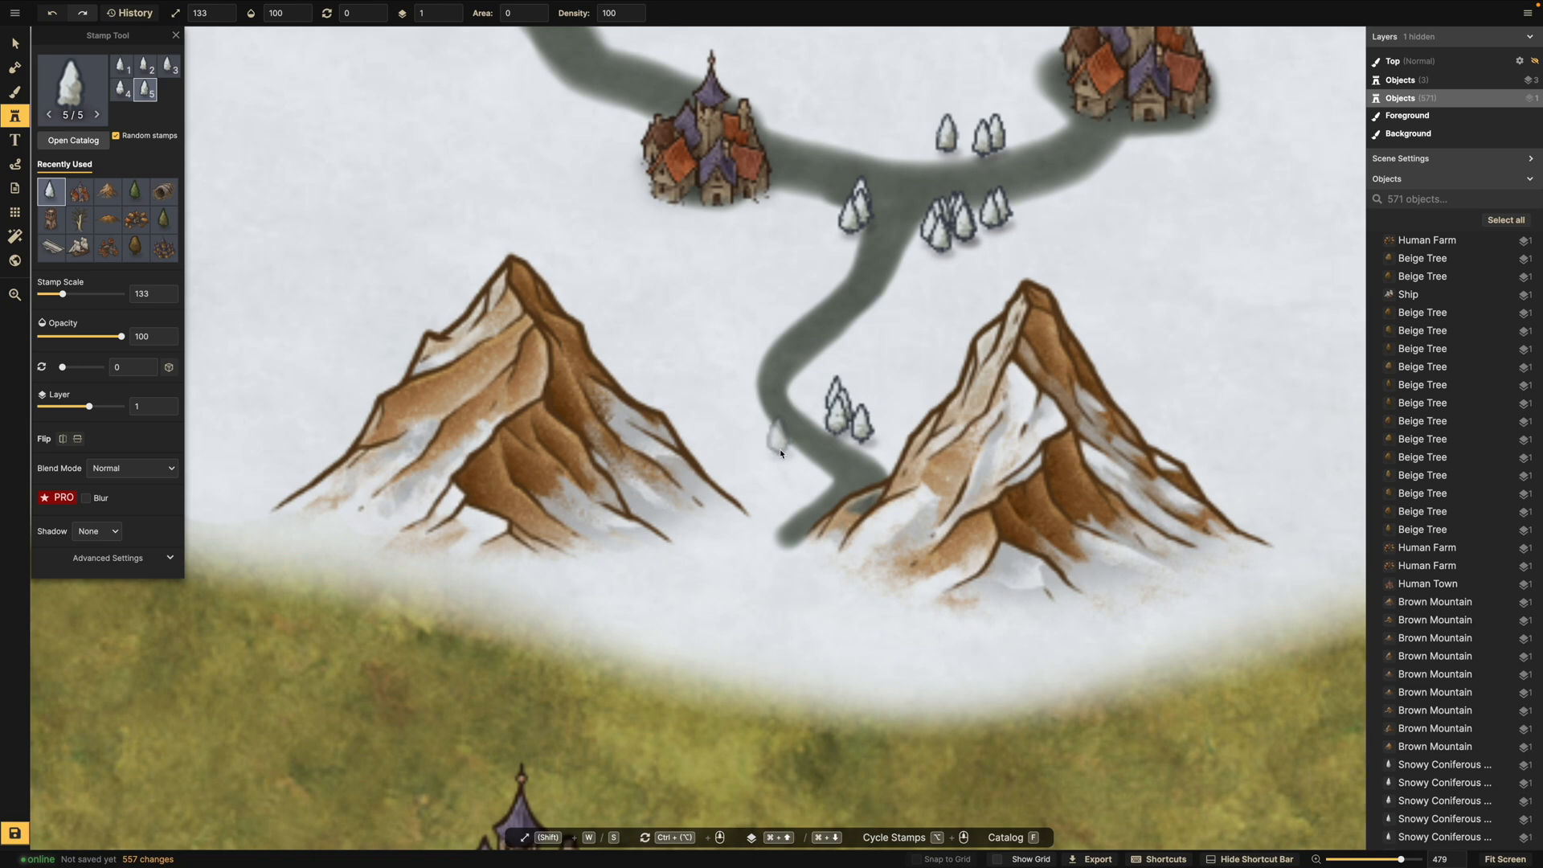
{"action": "left_click", "coordinate": [887, 482]}
{"action": "left_click", "coordinate": [787, 553]}
{"action": "left_click", "coordinate": [758, 533]}
{"action": "left_click", "coordinate": [775, 518]}
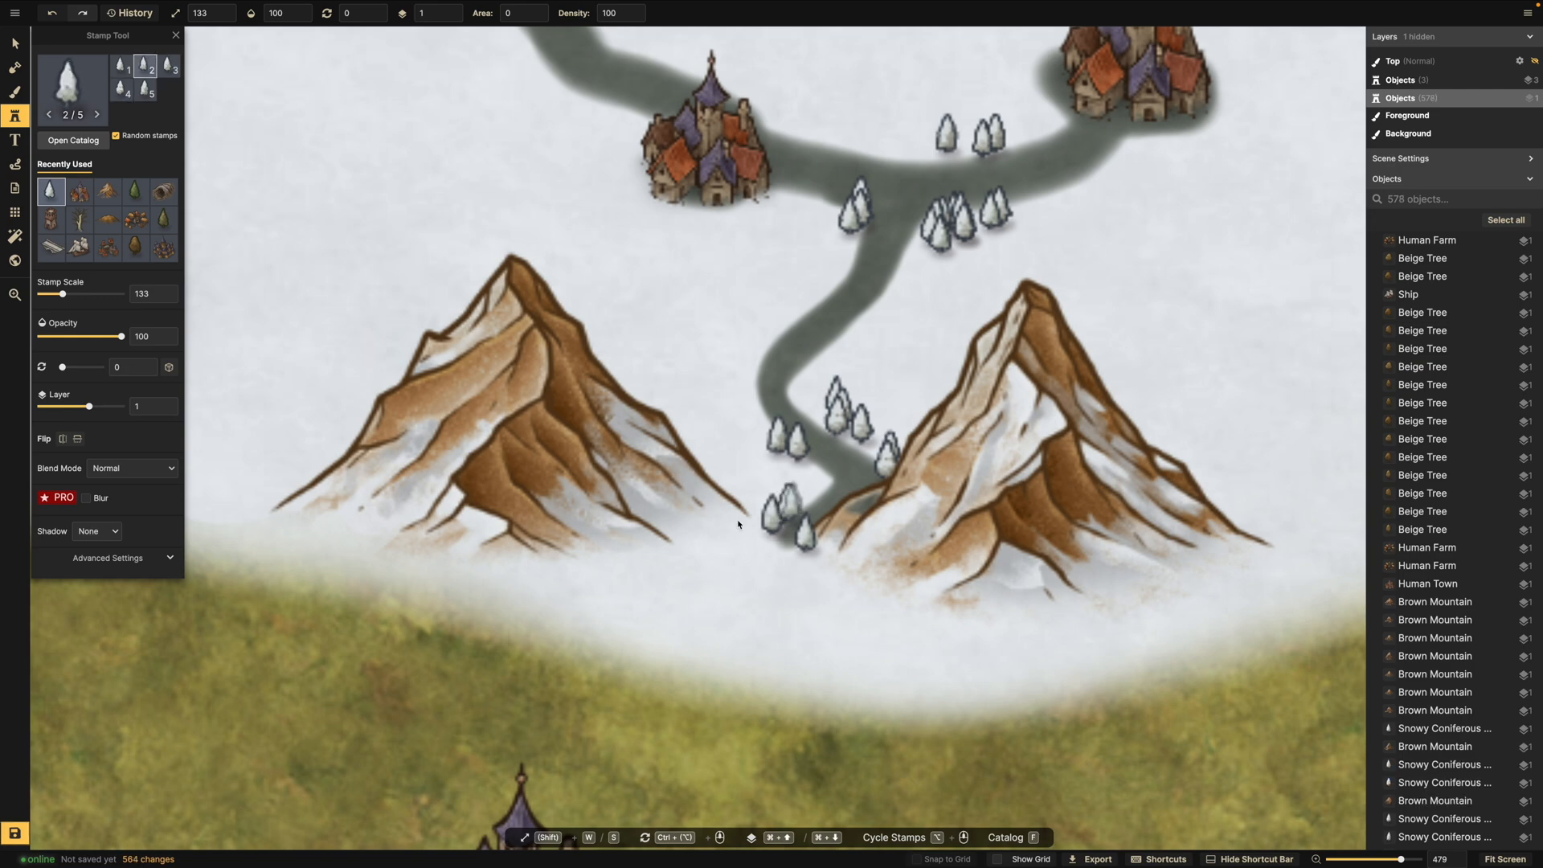
Extend the branch path with a size 4 foreground brush from the mountain gap southwest to the edge of the snow.
{"action": "scroll", "coordinate": [738, 524], "scroll_direction": "down", "scroll_amount": 5}
{"action": "scroll", "coordinate": [555, 386], "scroll_direction": "up", "scroll_amount": 1}
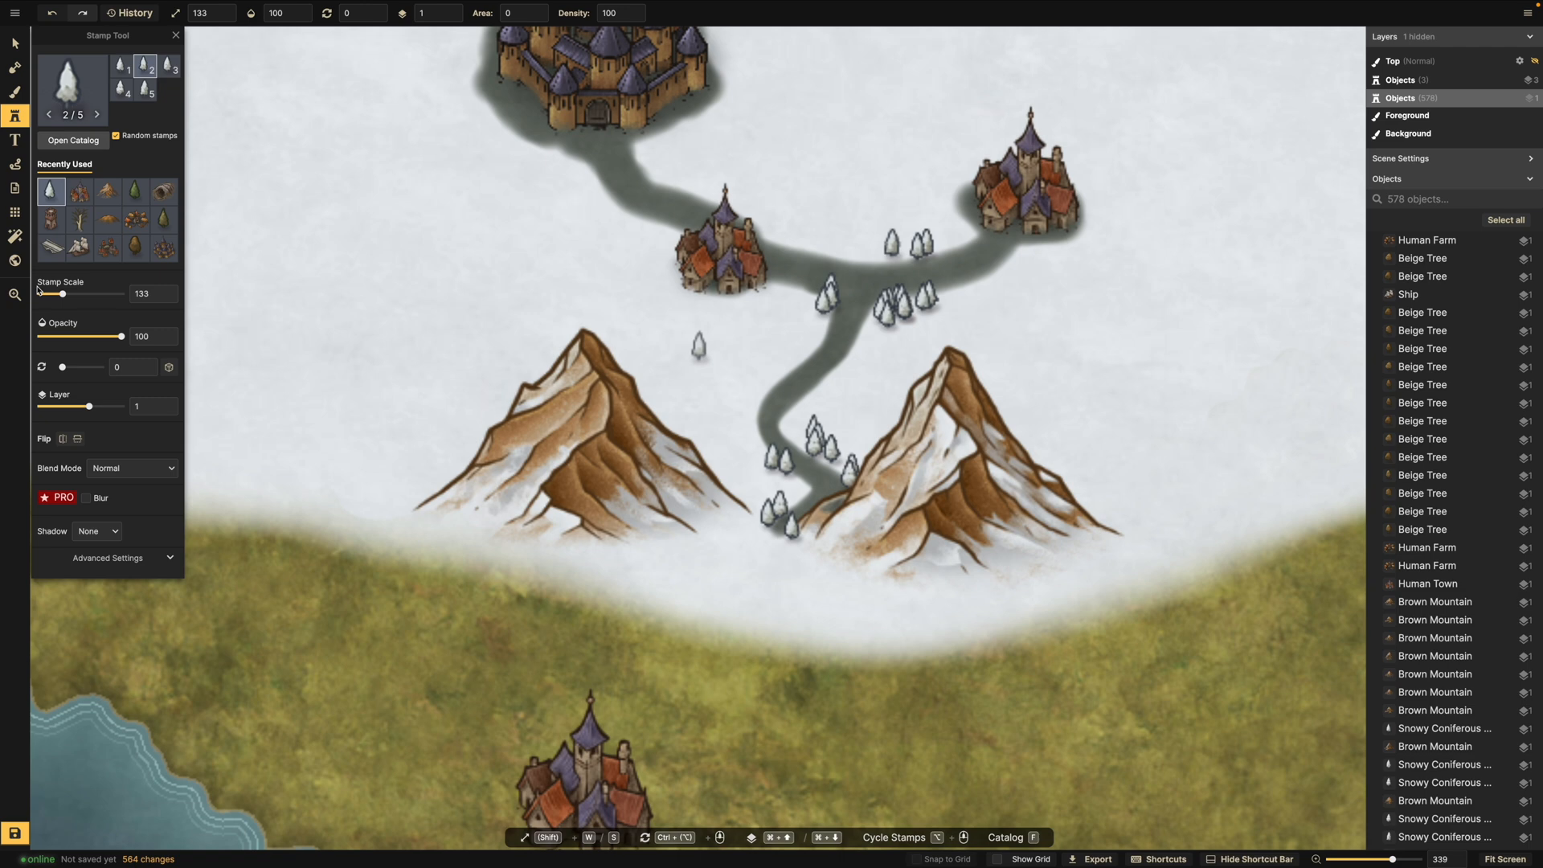
{"action": "left_click", "coordinate": [13, 93]}
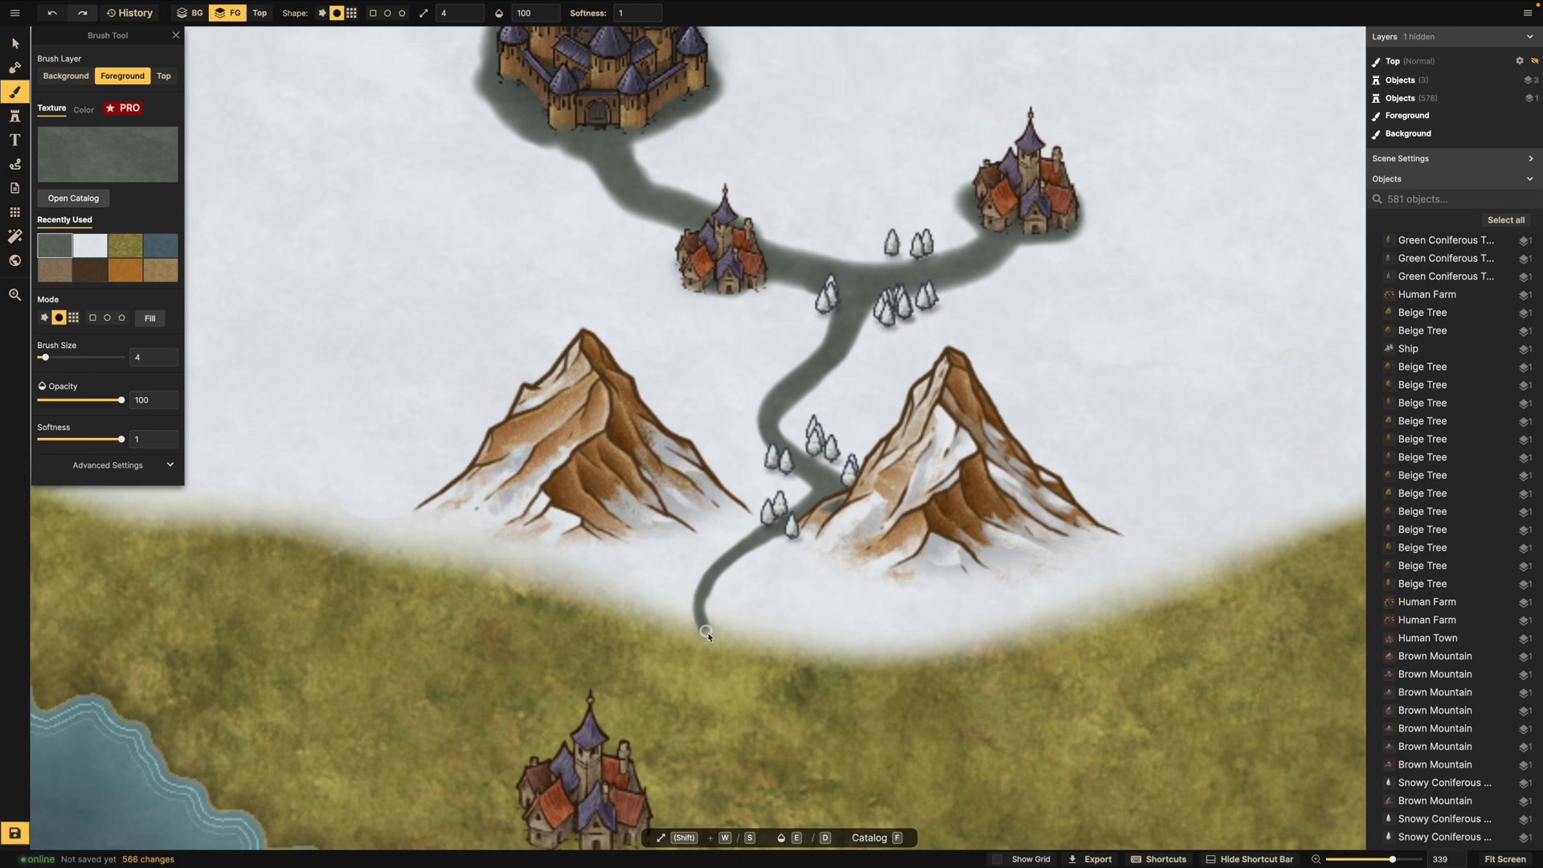
{"action": "key", "text": "ctrl+z"}
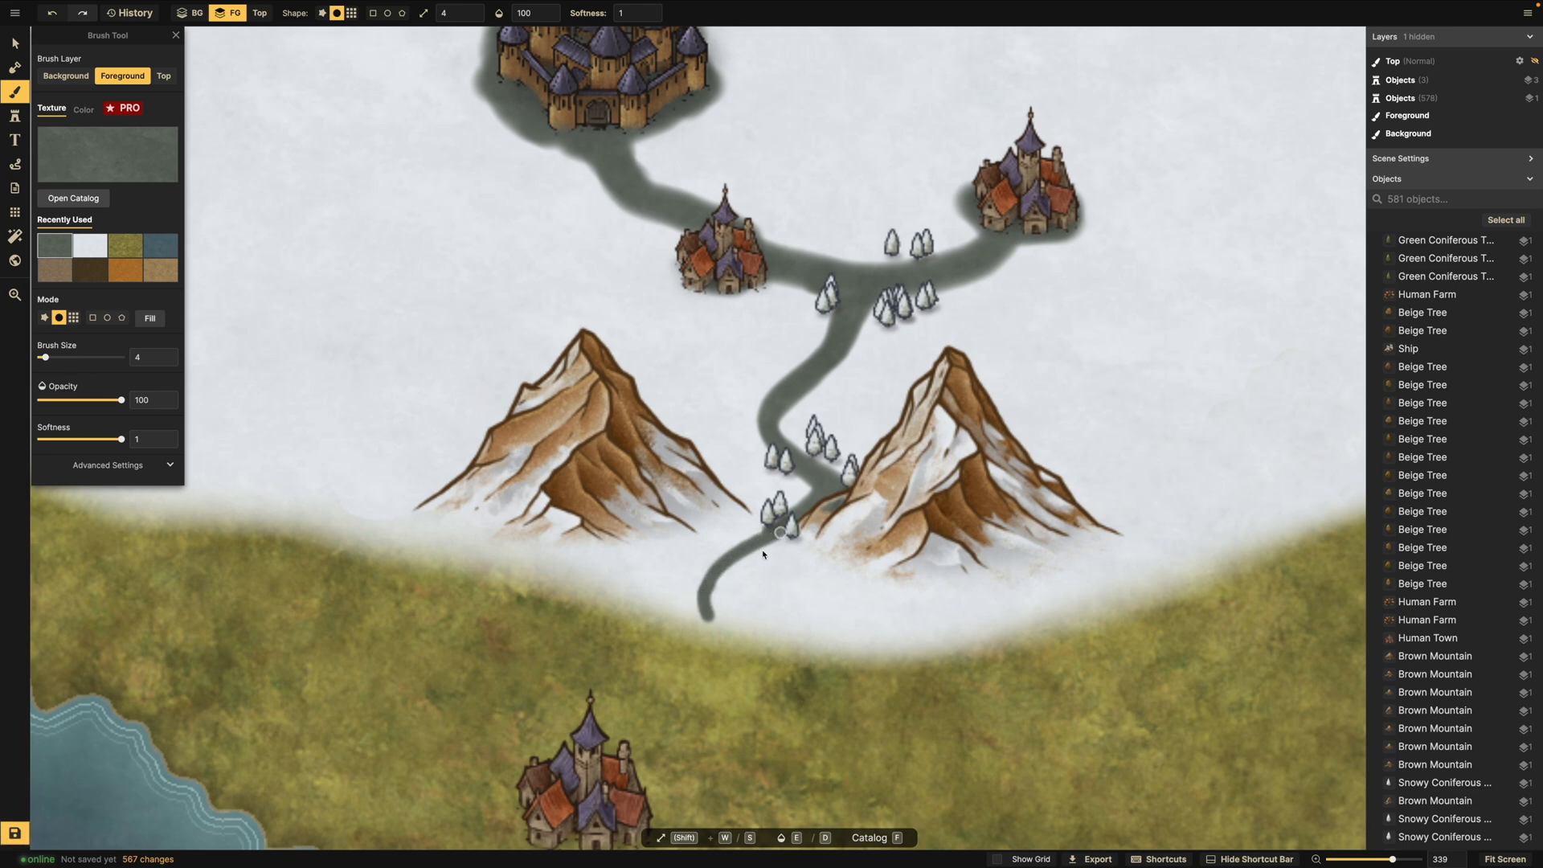
{"action": "left_click_drag", "start_coordinate": [709, 615], "coordinate": [716, 621]}
{"action": "left_click", "coordinate": [715, 623]}
Stamp snowy coniferous trees on both sides of the path's southern end, where the snow meets the grass.
{"action": "left_click", "coordinate": [15, 115]}
{"action": "scroll", "coordinate": [562, 567], "scroll_direction": "up", "scroll_amount": 5}
{"action": "scroll", "coordinate": [561, 566], "scroll_direction": "up", "scroll_amount": 5}
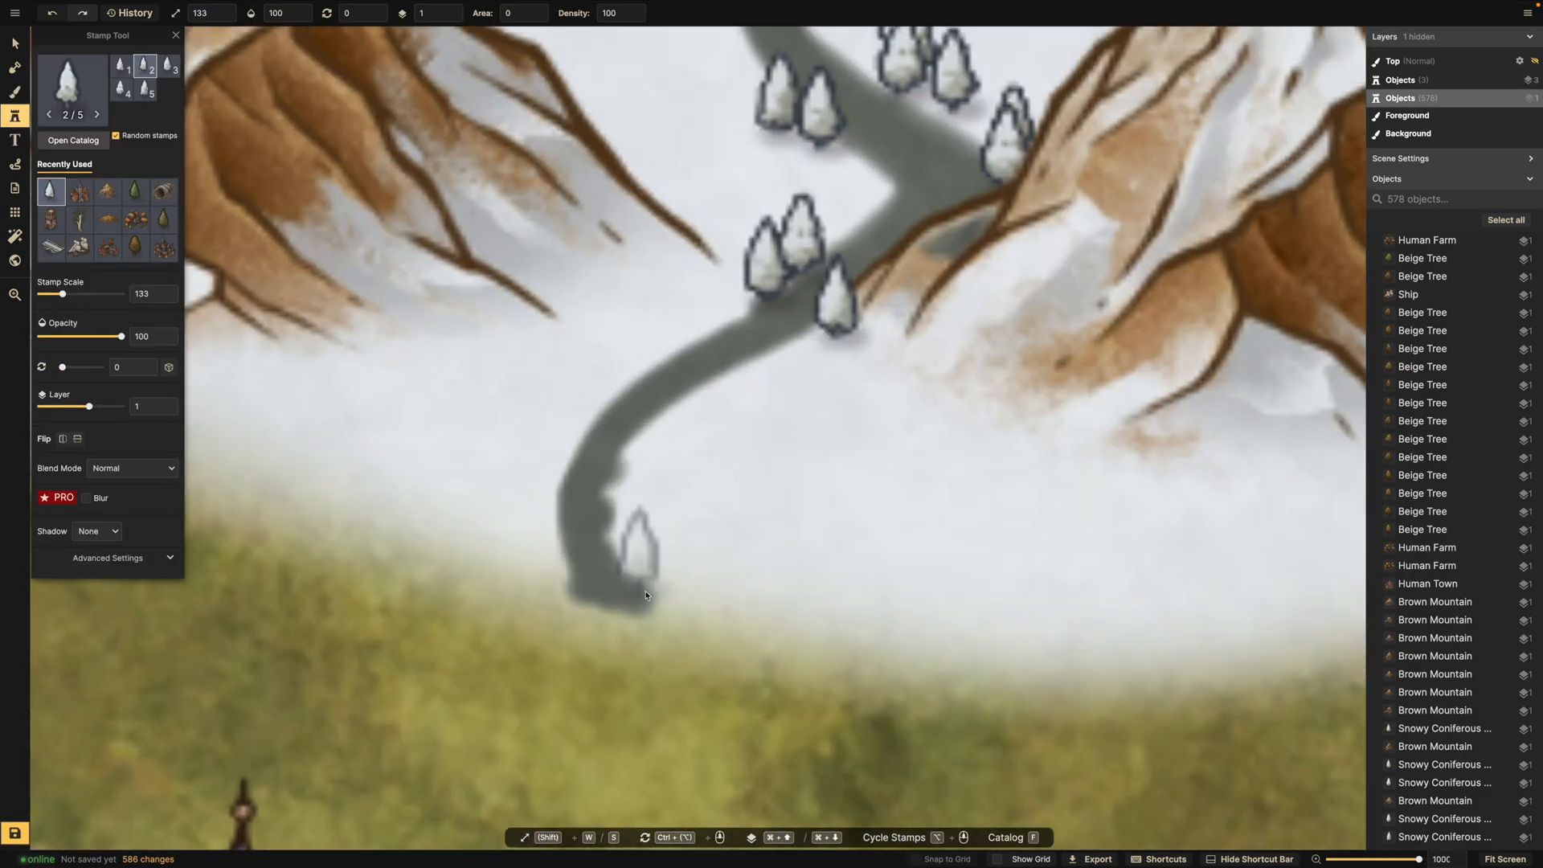
{"action": "left_click", "coordinate": [634, 561]}
{"action": "left_click", "coordinate": [657, 596]}
{"action": "left_click", "coordinate": [672, 600]}
{"action": "left_click", "coordinate": [718, 603]}
{"action": "left_click", "coordinate": [630, 503]}
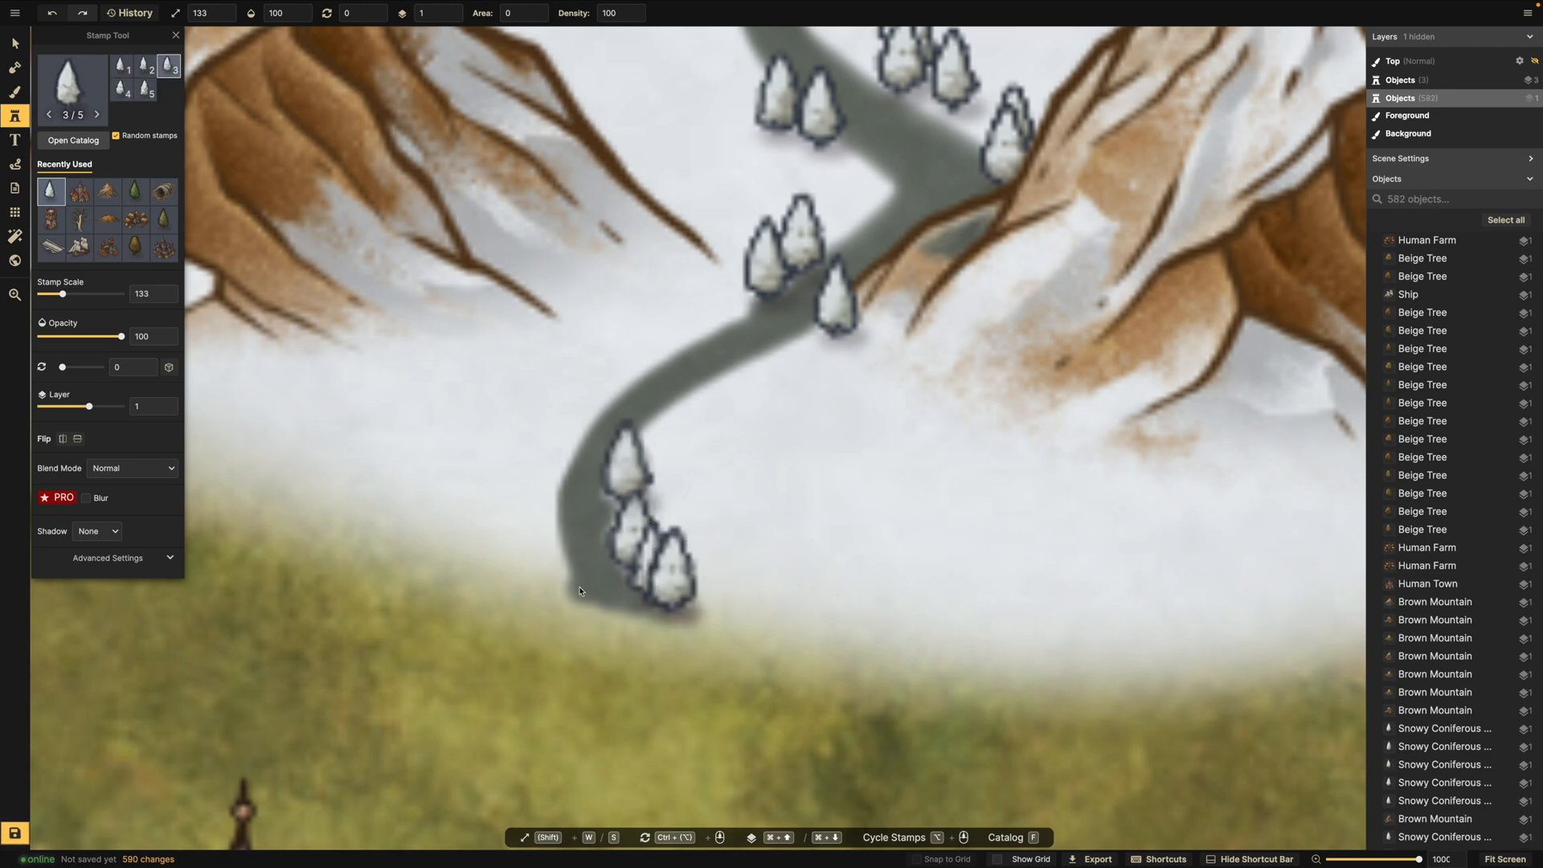
{"action": "left_click", "coordinate": [561, 599]}
{"action": "left_click", "coordinate": [521, 577]}
Extend the snowy tree cluster eastward from the path's southern end along the snow edge.
{"action": "scroll", "coordinate": [521, 577], "scroll_direction": "down", "scroll_amount": 4}
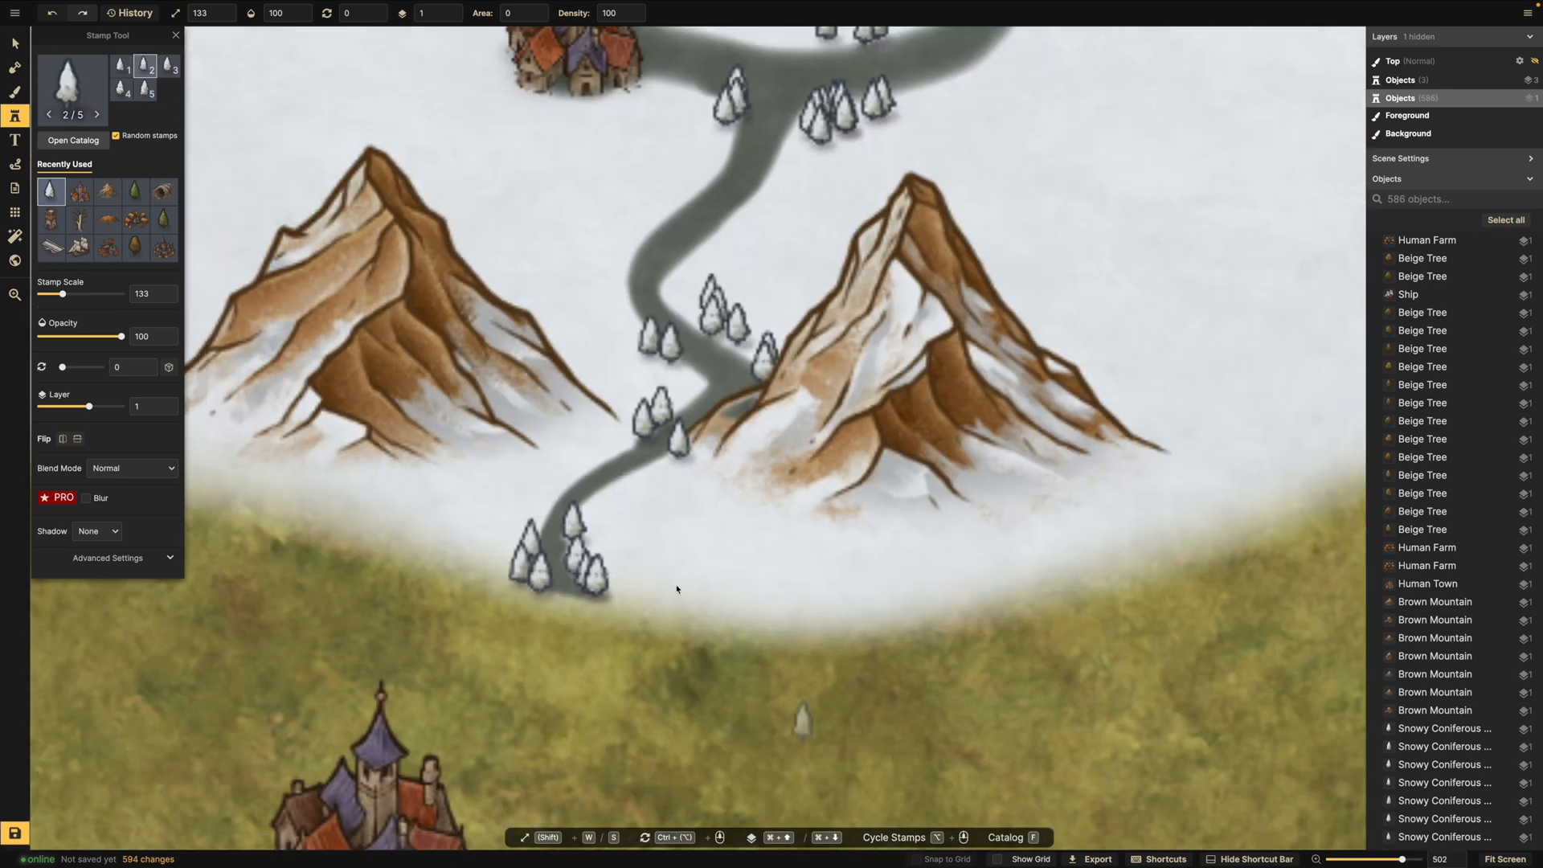
{"action": "left_click", "coordinate": [612, 569]}
{"action": "left_click", "coordinate": [615, 589]}
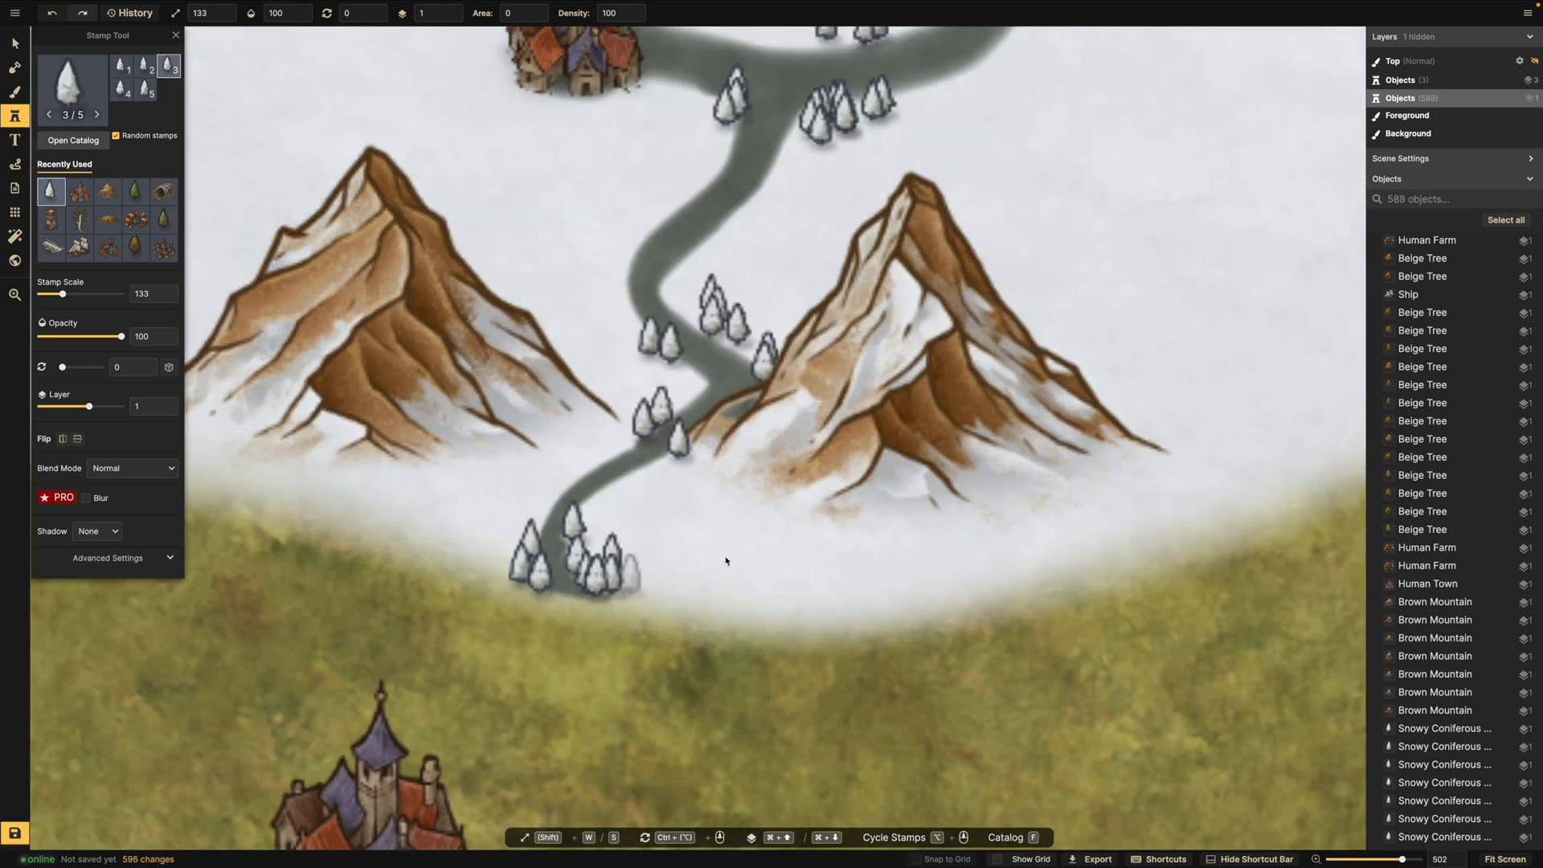
{"action": "left_click", "coordinate": [598, 555]}
{"action": "left_click", "coordinate": [630, 585]}
{"action": "left_click", "coordinate": [649, 595]}
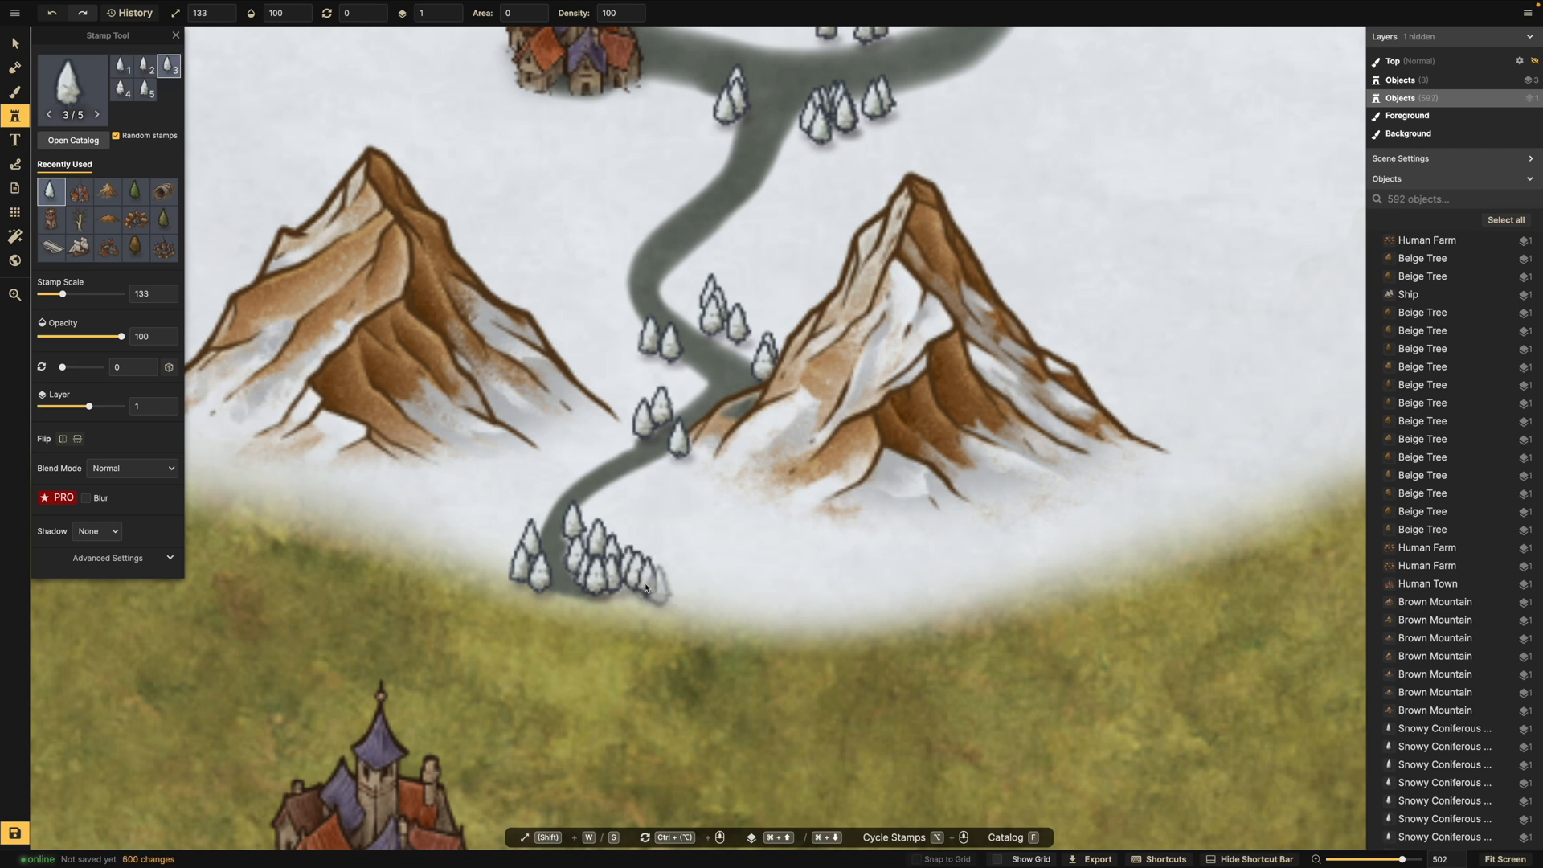
Stamp five green coniferous trees around the eastern end of the snowy tree cluster by the path.
{"action": "left_click", "coordinate": [136, 192]}
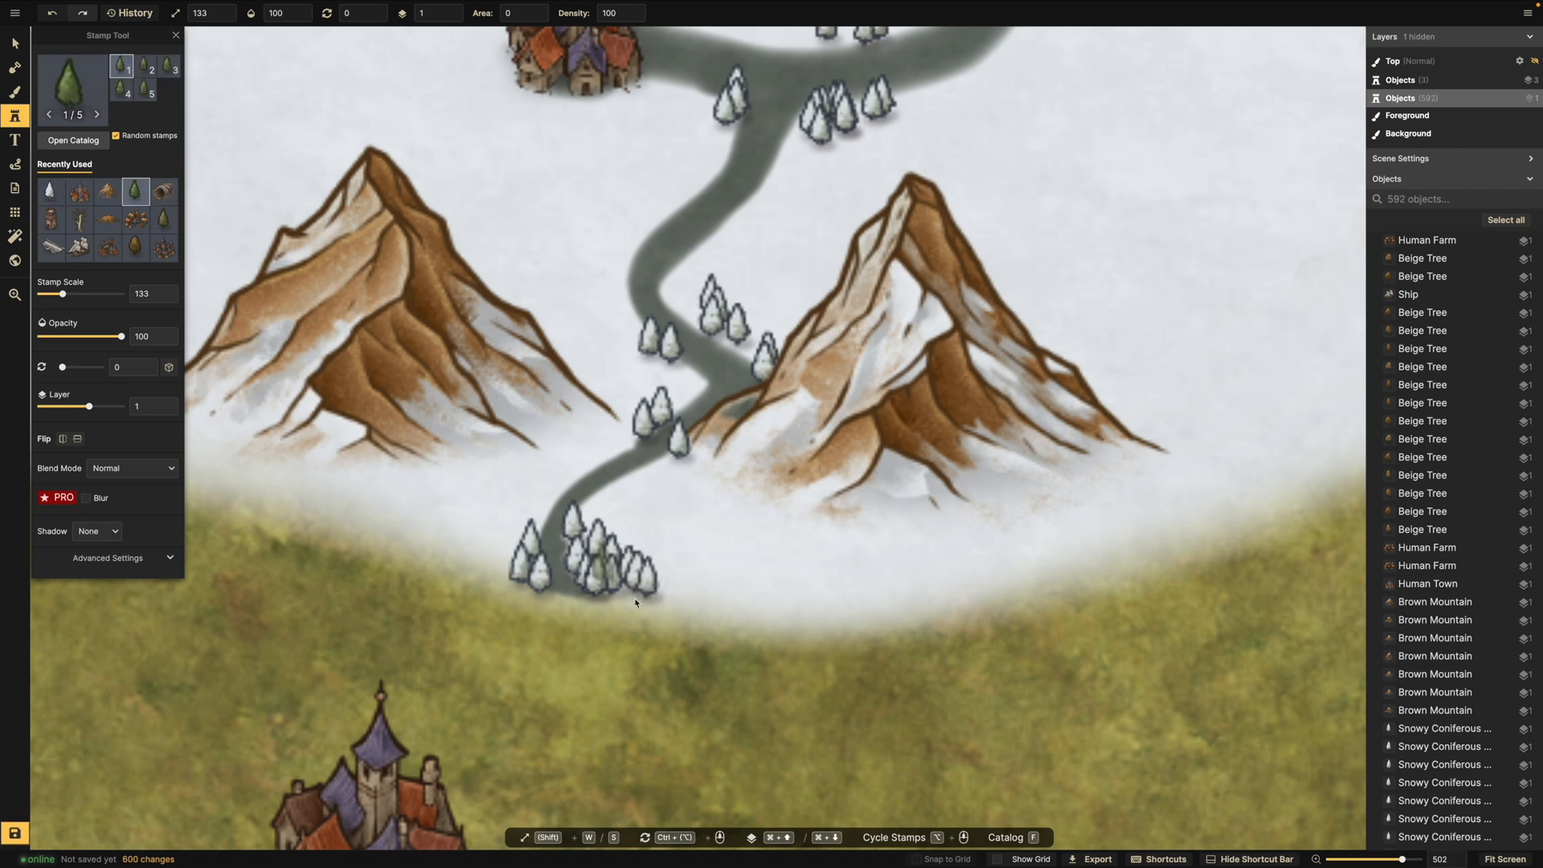
{"action": "left_click", "coordinate": [634, 566]}
{"action": "left_click", "coordinate": [657, 573]}
{"action": "left_click", "coordinate": [666, 543]}
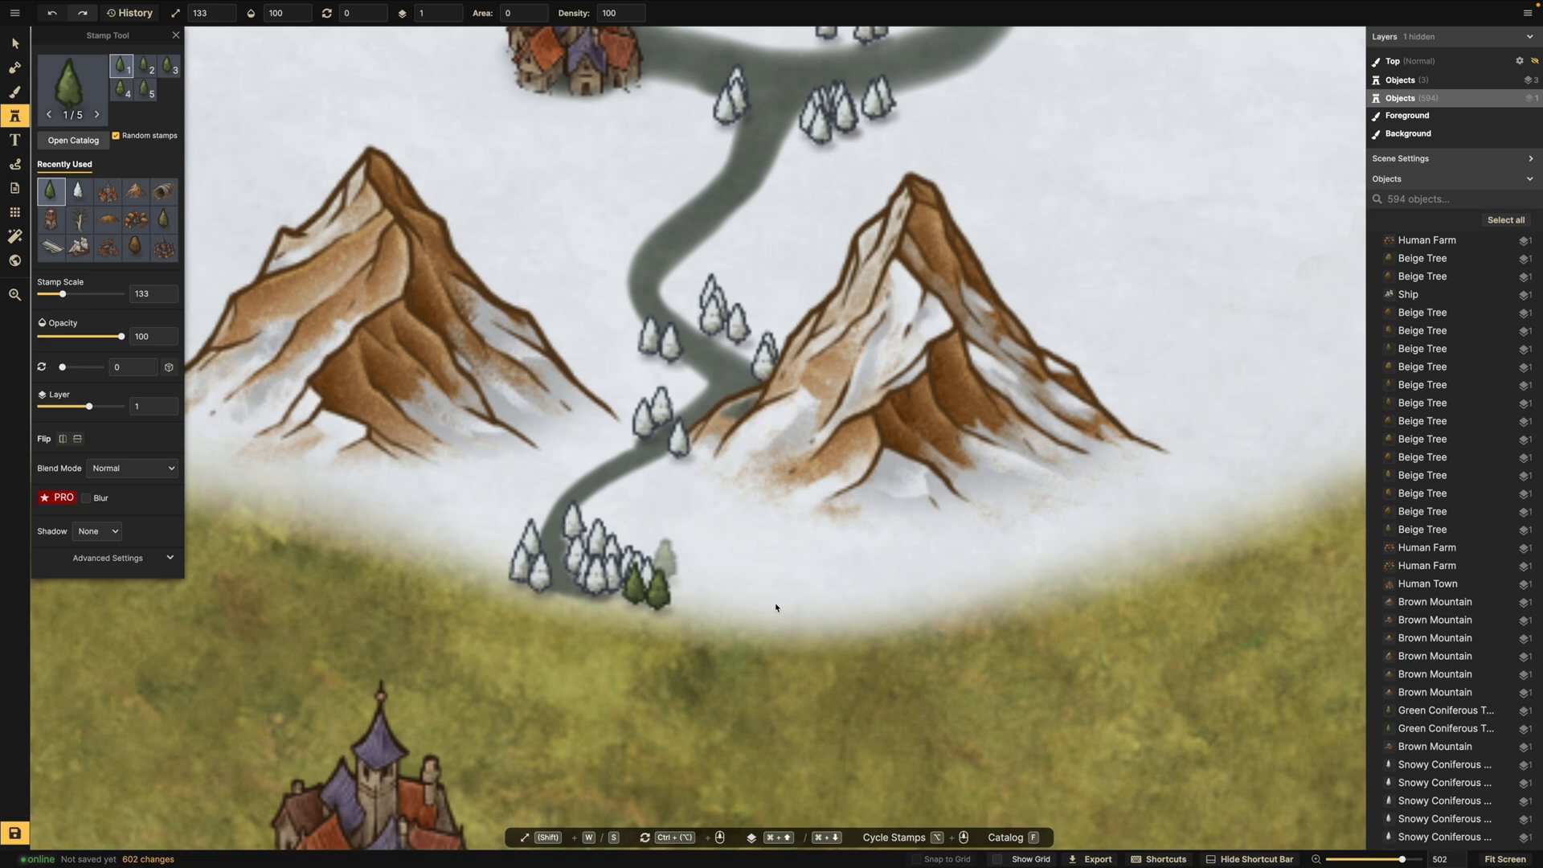
{"action": "left_click", "coordinate": [704, 549]}
{"action": "left_click", "coordinate": [644, 503]}
Set the stamp scale to 111 and spread more green coniferous trees eastward along the snow edge.
{"action": "left_click", "coordinate": [700, 326]}
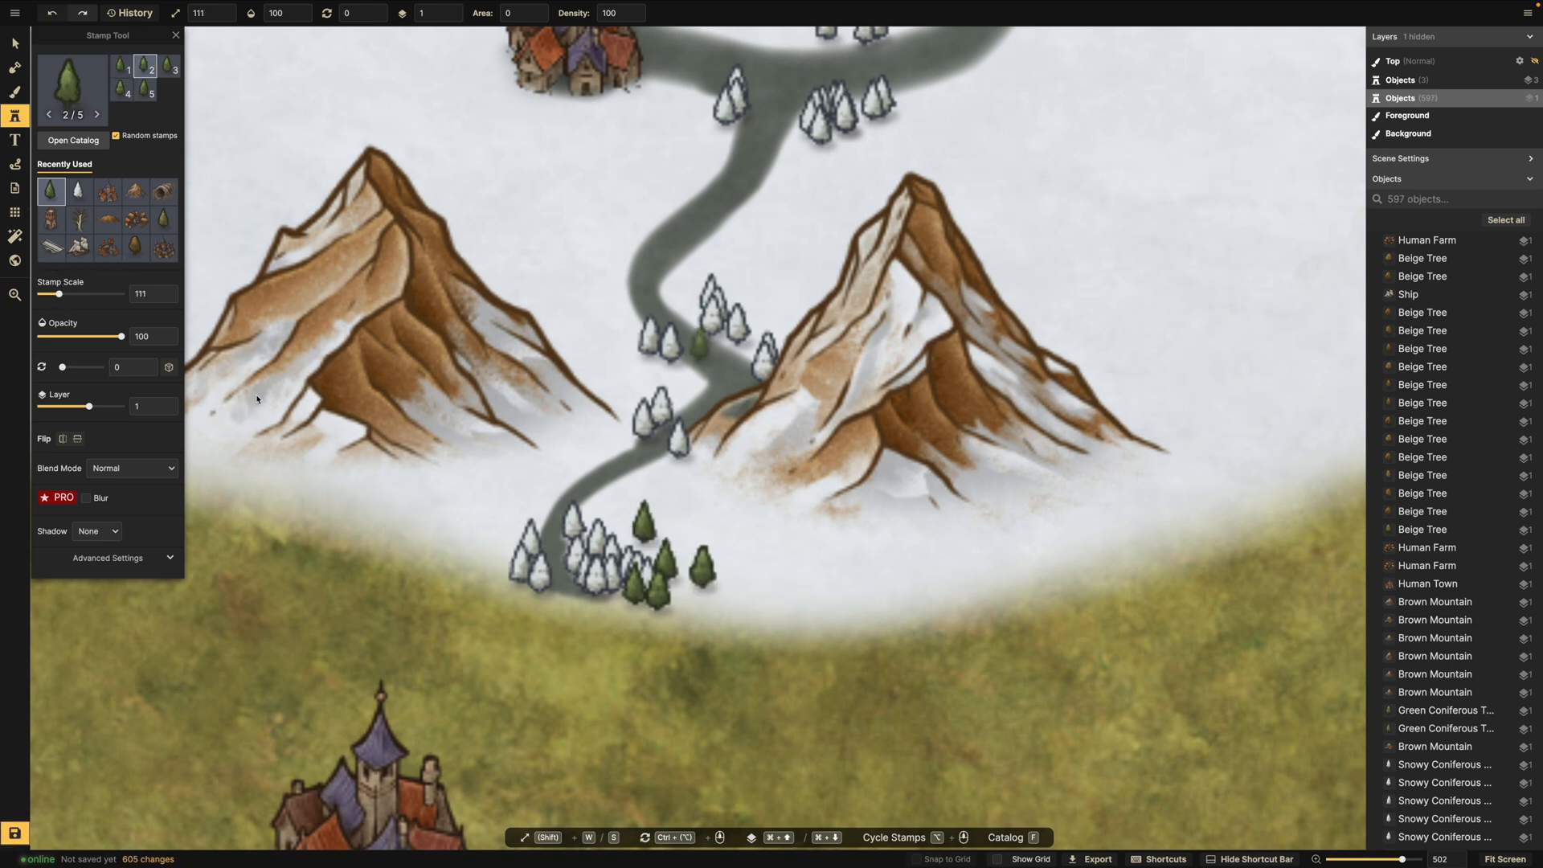
{"action": "left_click", "coordinate": [683, 532]}
{"action": "left_click", "coordinate": [755, 539]}
{"action": "left_click", "coordinate": [767, 553]}
{"action": "left_click", "coordinate": [770, 567]}
{"action": "left_click", "coordinate": [753, 574]}
{"action": "left_click", "coordinate": [696, 590]}
{"action": "left_click", "coordinate": [713, 575]}
{"action": "left_click", "coordinate": [729, 575]}
{"action": "left_click", "coordinate": [809, 563]}
{"action": "left_click", "coordinate": [826, 565]}
{"action": "left_click", "coordinate": [705, 504]}
{"action": "left_click", "coordinate": [678, 505]}
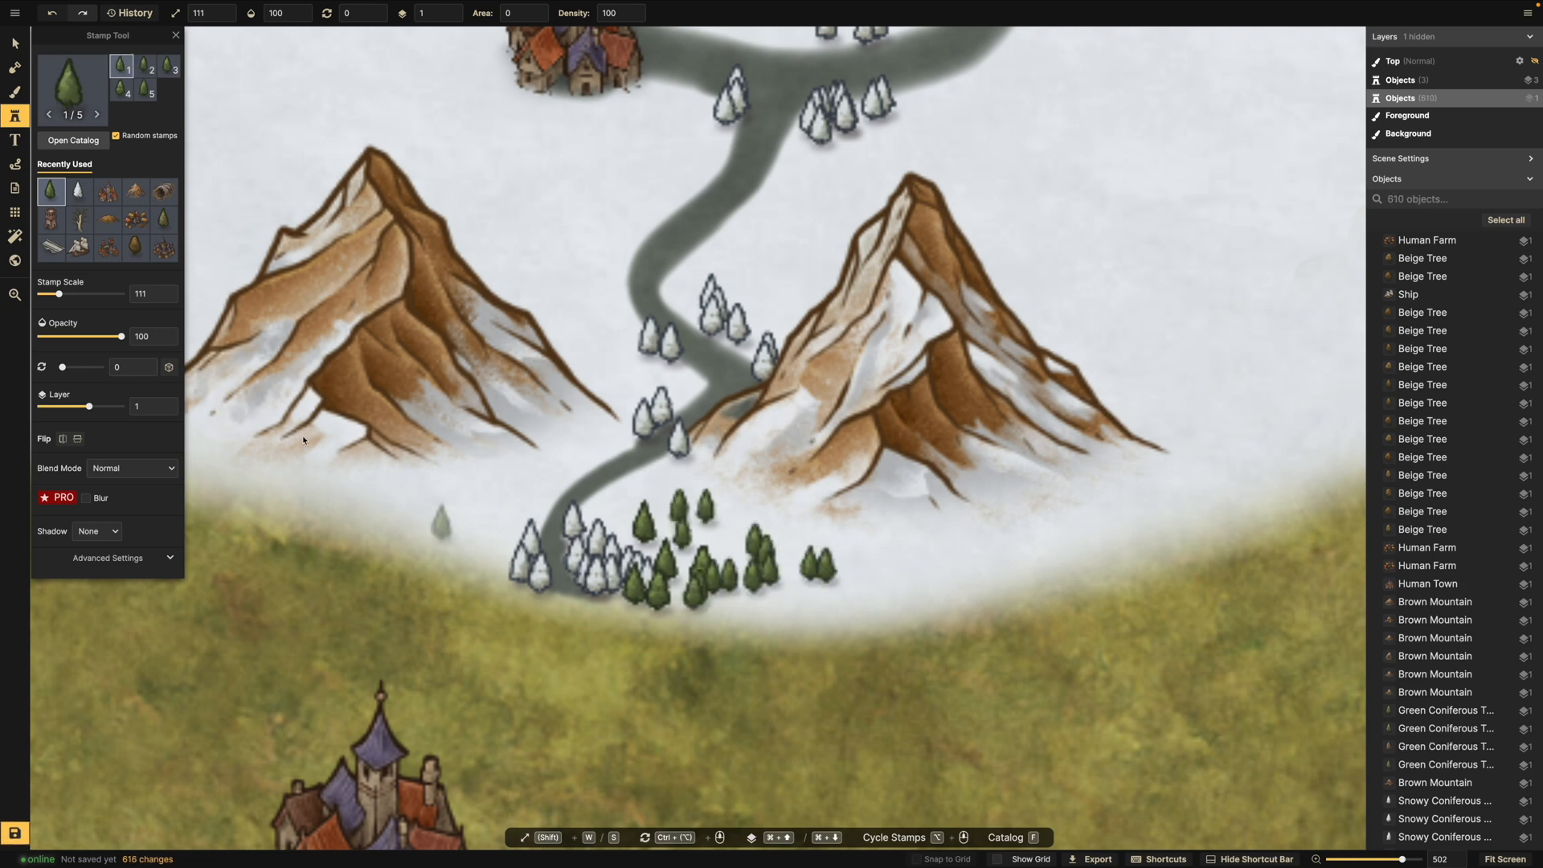
Stamp snowy coniferous trees at scale 111 between the lower green trees along the snow edge.
{"action": "left_click", "coordinate": [78, 191]}
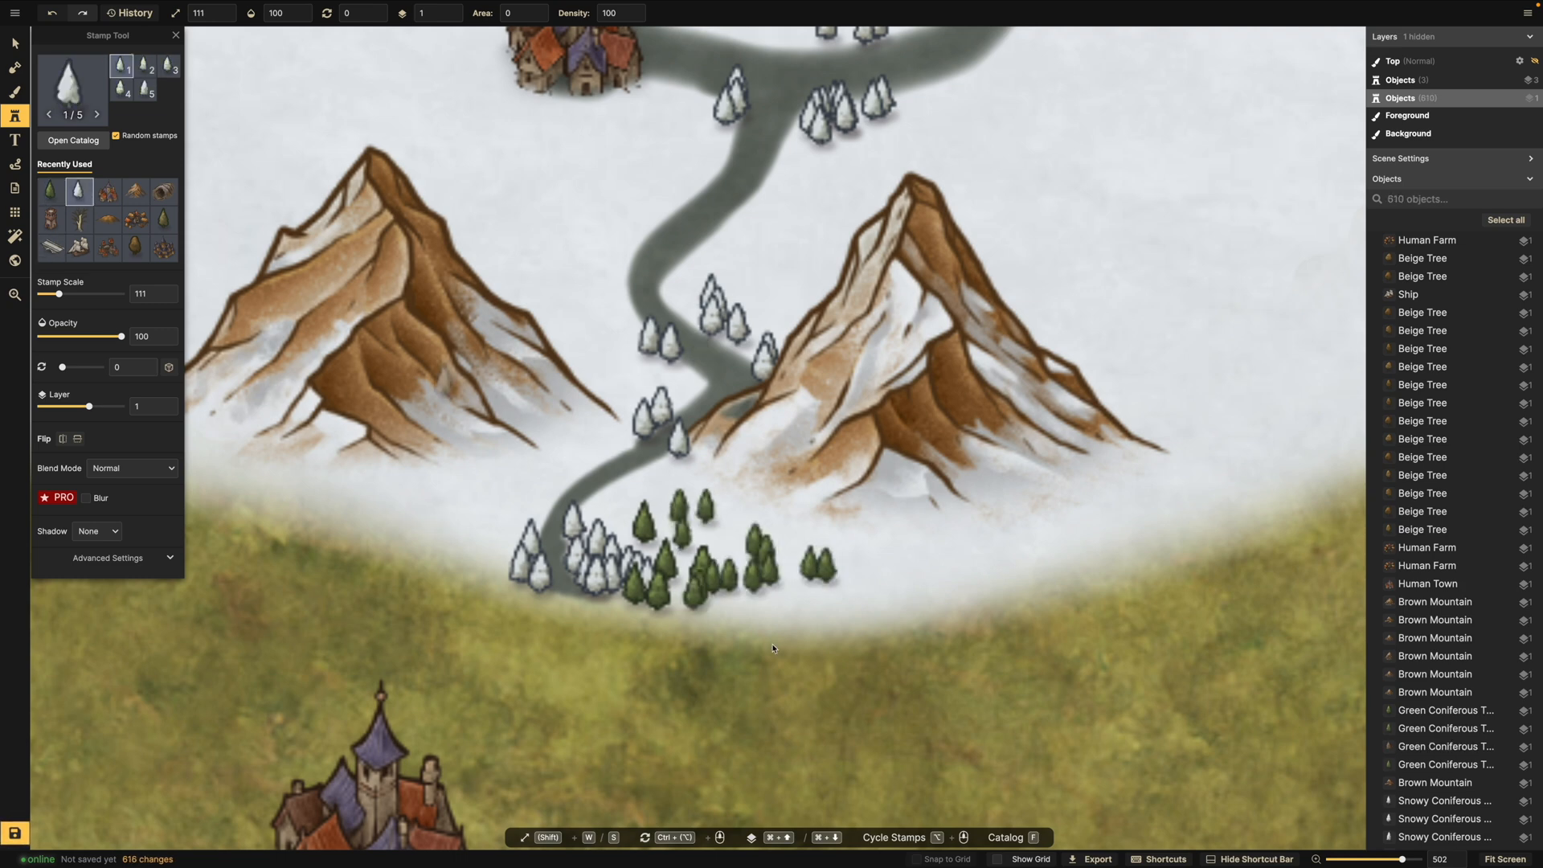
{"action": "left_click", "coordinate": [689, 566]}
{"action": "left_click", "coordinate": [673, 567]}
{"action": "left_click", "coordinate": [707, 542]}
{"action": "left_click", "coordinate": [750, 550]}
{"action": "left_click", "coordinate": [763, 579]}
{"action": "left_click", "coordinate": [780, 570]}
{"action": "left_click", "coordinate": [804, 577]}
{"action": "left_click", "coordinate": [738, 578]}
{"action": "left_click", "coordinate": [717, 577]}
Fill the northern side of the mixed cluster, below the eastern mountain, with more snowy coniferous trees.
{"action": "left_click", "coordinate": [745, 541]}
{"action": "left_click", "coordinate": [745, 526]}
{"action": "left_click", "coordinate": [808, 546]}
{"action": "left_click", "coordinate": [764, 533]}
{"action": "left_click", "coordinate": [820, 550]}
{"action": "left_click", "coordinate": [719, 495]}
{"action": "left_click", "coordinate": [697, 527]}
{"action": "left_click", "coordinate": [696, 515]}
{"action": "left_click", "coordinate": [689, 522]}
Set the stamp scale to 140 and add larger snowy trees throughout the eastern half and middle of the mixed forest.
{"action": "left_click_drag", "start_coordinate": [58, 295], "coordinate": [66, 298]}
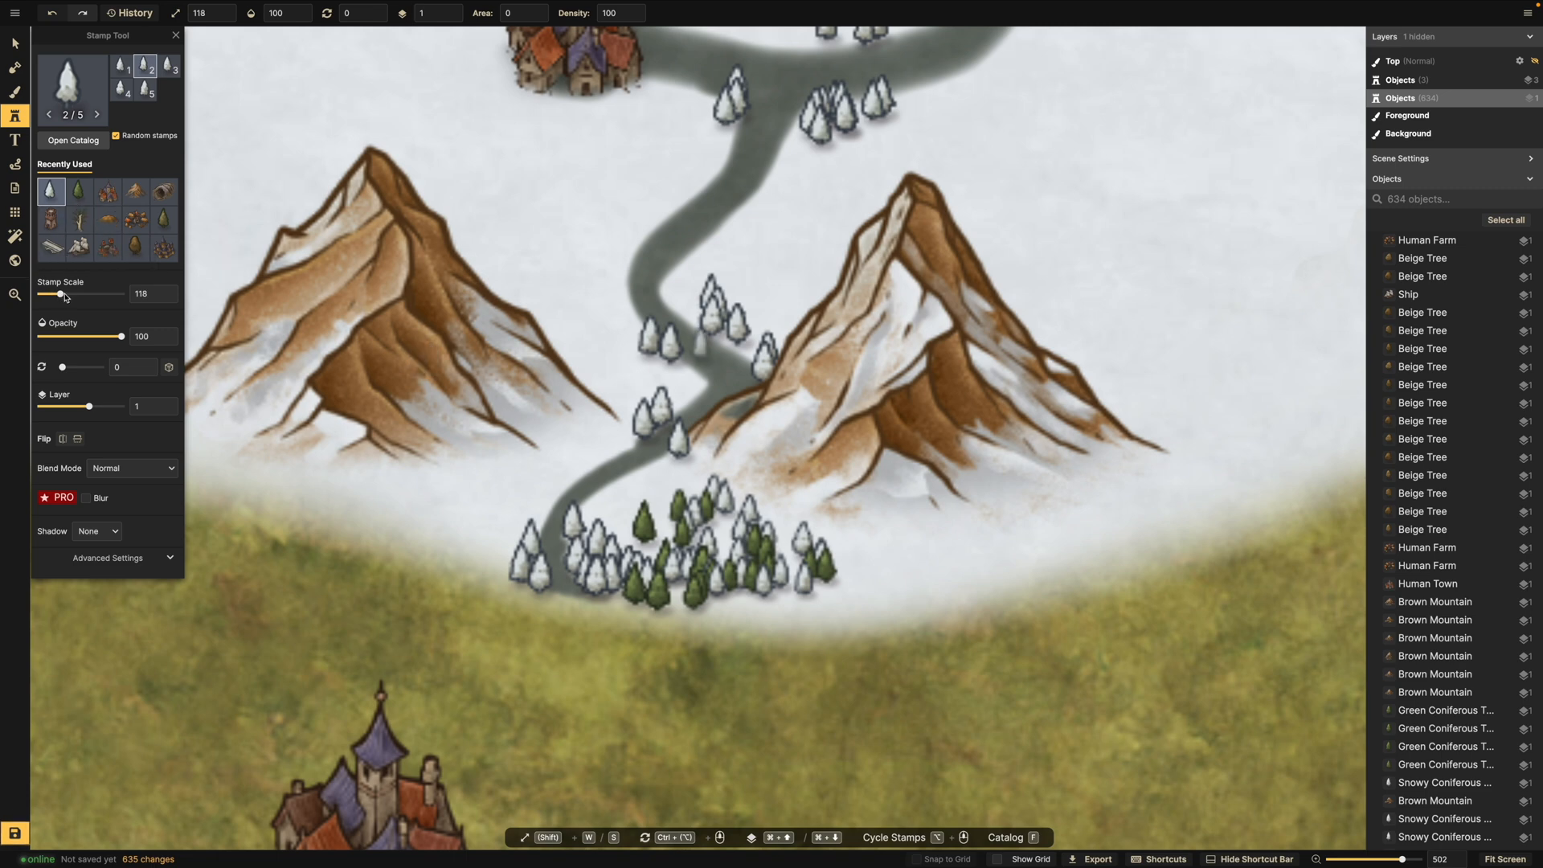
{"action": "left_click", "coordinate": [740, 547]}
{"action": "left_click", "coordinate": [772, 533]}
{"action": "left_click", "coordinate": [783, 543]}
{"action": "left_click", "coordinate": [796, 552]}
{"action": "left_click", "coordinate": [824, 562]}
{"action": "left_click", "coordinate": [767, 499]}
{"action": "left_click", "coordinate": [763, 491]}
{"action": "left_click", "coordinate": [639, 541]}
{"action": "left_click", "coordinate": [667, 580]}
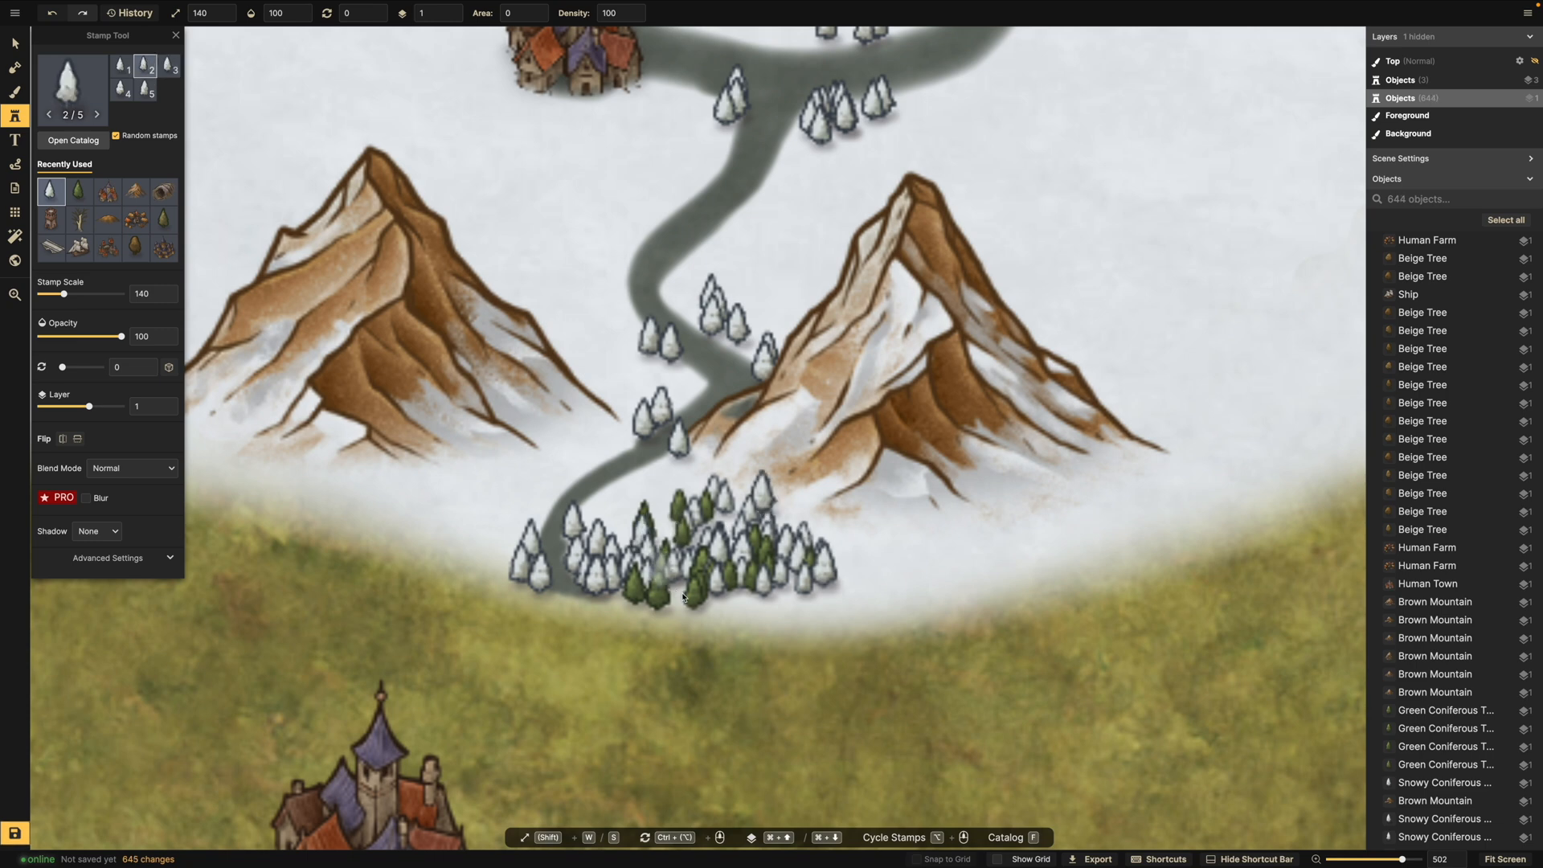
Fill gaps along the forest's southern edge and upper side with snowy trees at scale 140.
{"action": "left_click", "coordinate": [675, 609]}
{"action": "left_click", "coordinate": [625, 605]}
{"action": "left_click", "coordinate": [628, 541]}
{"action": "left_click", "coordinate": [667, 544]}
{"action": "left_click", "coordinate": [719, 531]}
{"action": "left_click", "coordinate": [787, 548]}
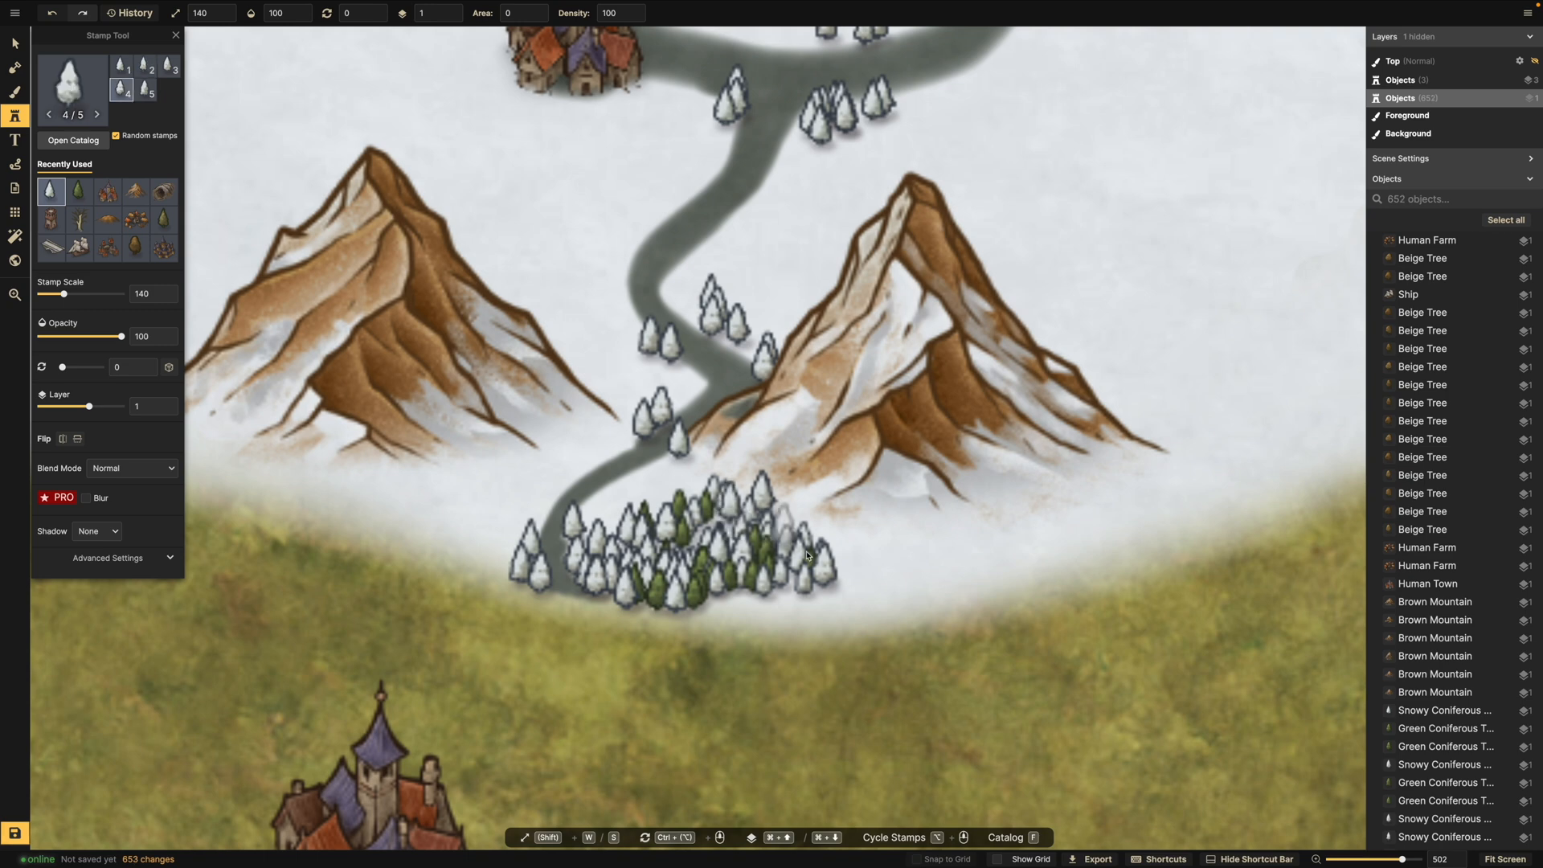
Thicken the forest's eastern end with snowy trees and place loose ones just beyond it on the snow.
{"action": "left_click", "coordinate": [824, 589]}
{"action": "left_click", "coordinate": [841, 586]}
{"action": "left_click", "coordinate": [804, 546]}
{"action": "left_click", "coordinate": [784, 539]}
{"action": "left_click", "coordinate": [782, 514]}
{"action": "left_click", "coordinate": [786, 579]}
{"action": "scroll", "coordinate": [613, 601], "scroll_direction": "down", "scroll_amount": 4}
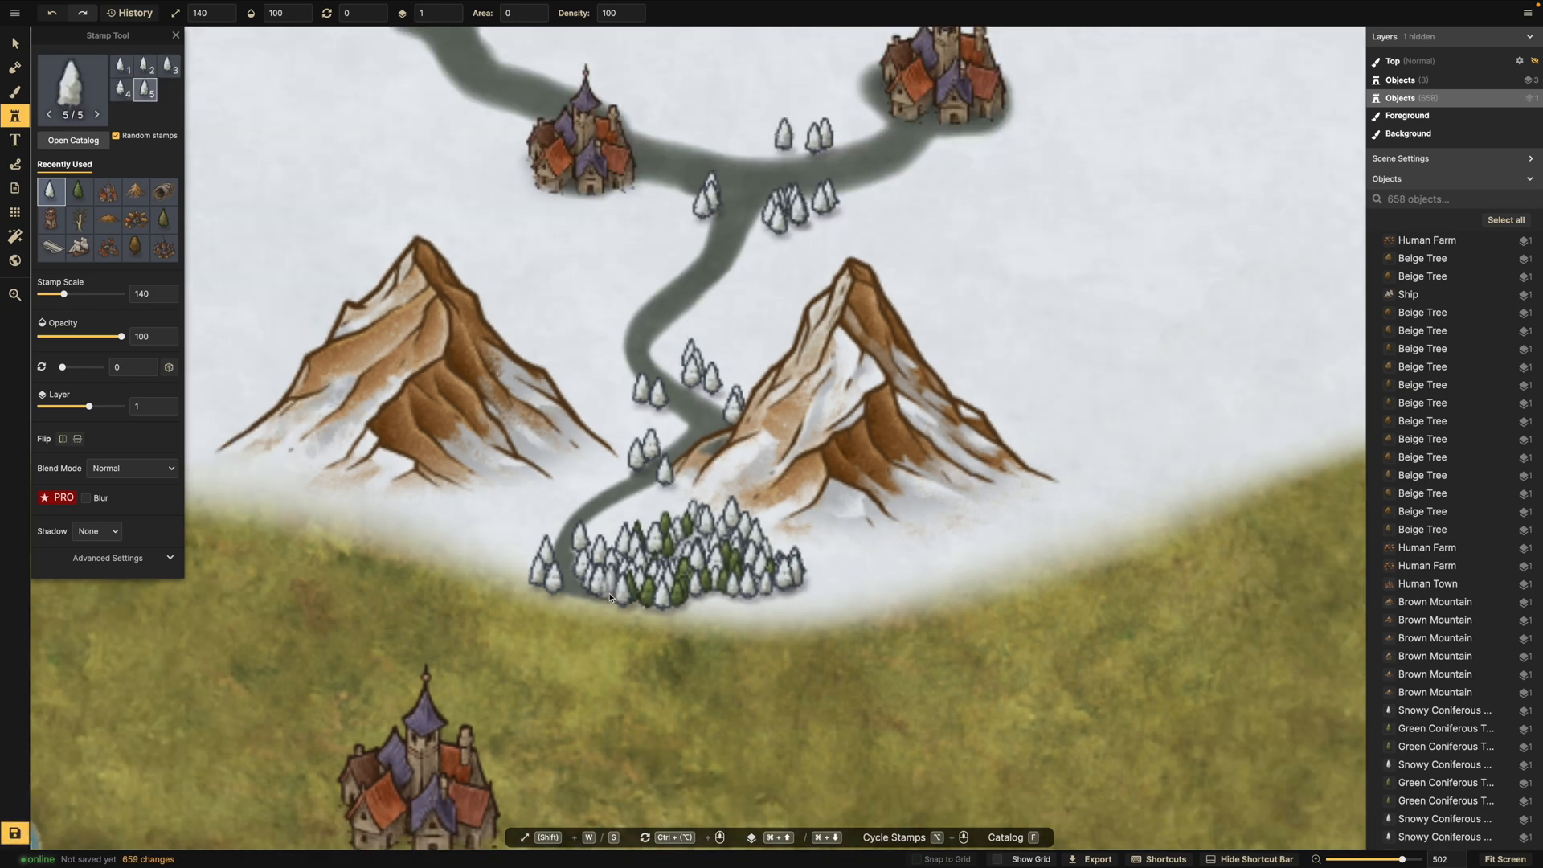
{"action": "left_click", "coordinate": [786, 591]}
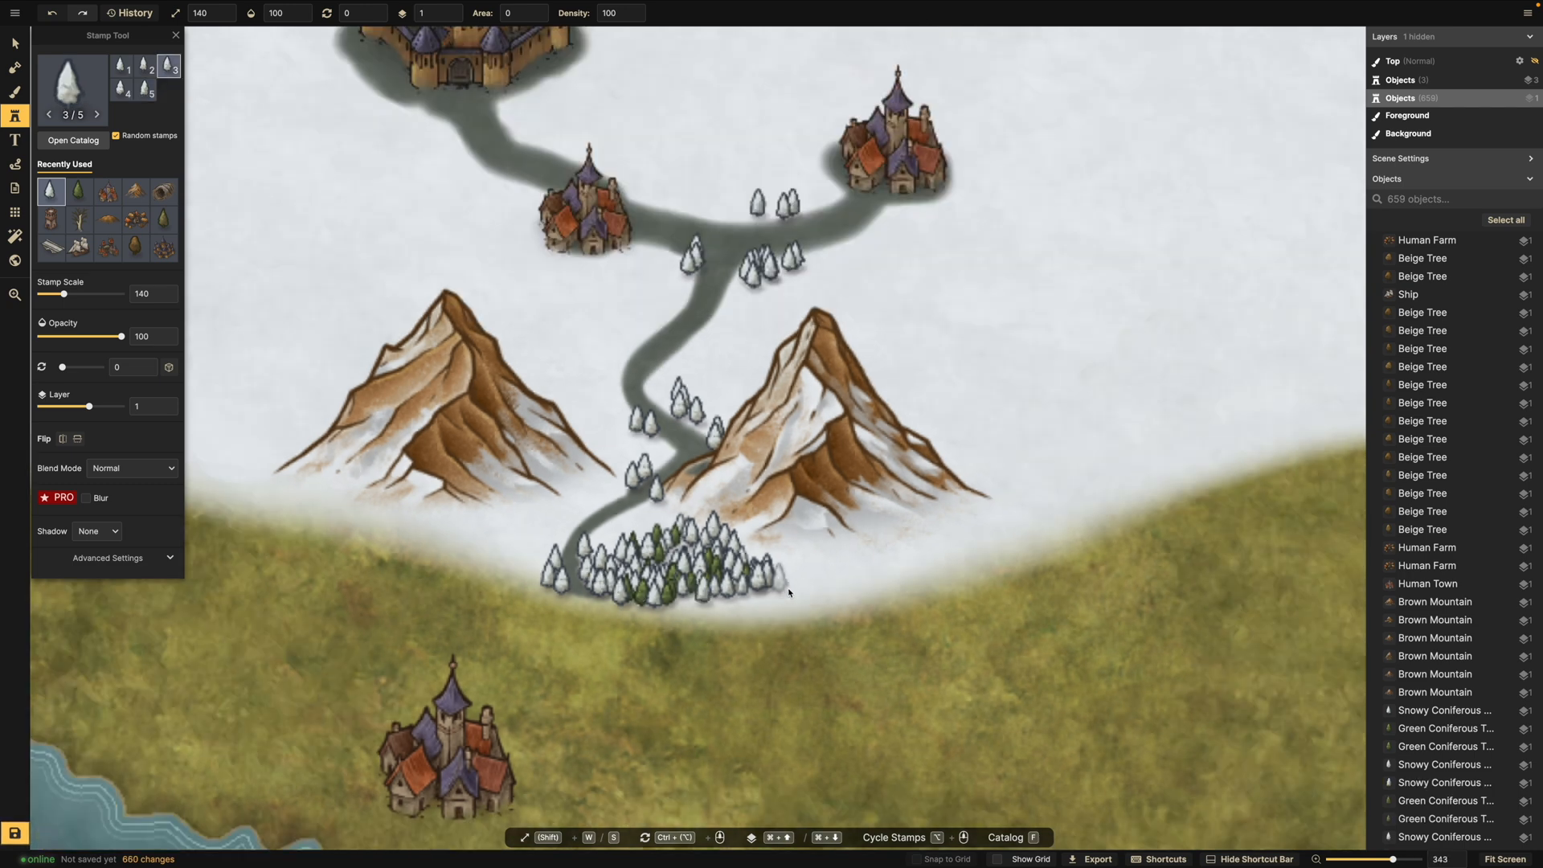
{"action": "left_click", "coordinate": [787, 592]}
{"action": "left_click", "coordinate": [843, 582]}
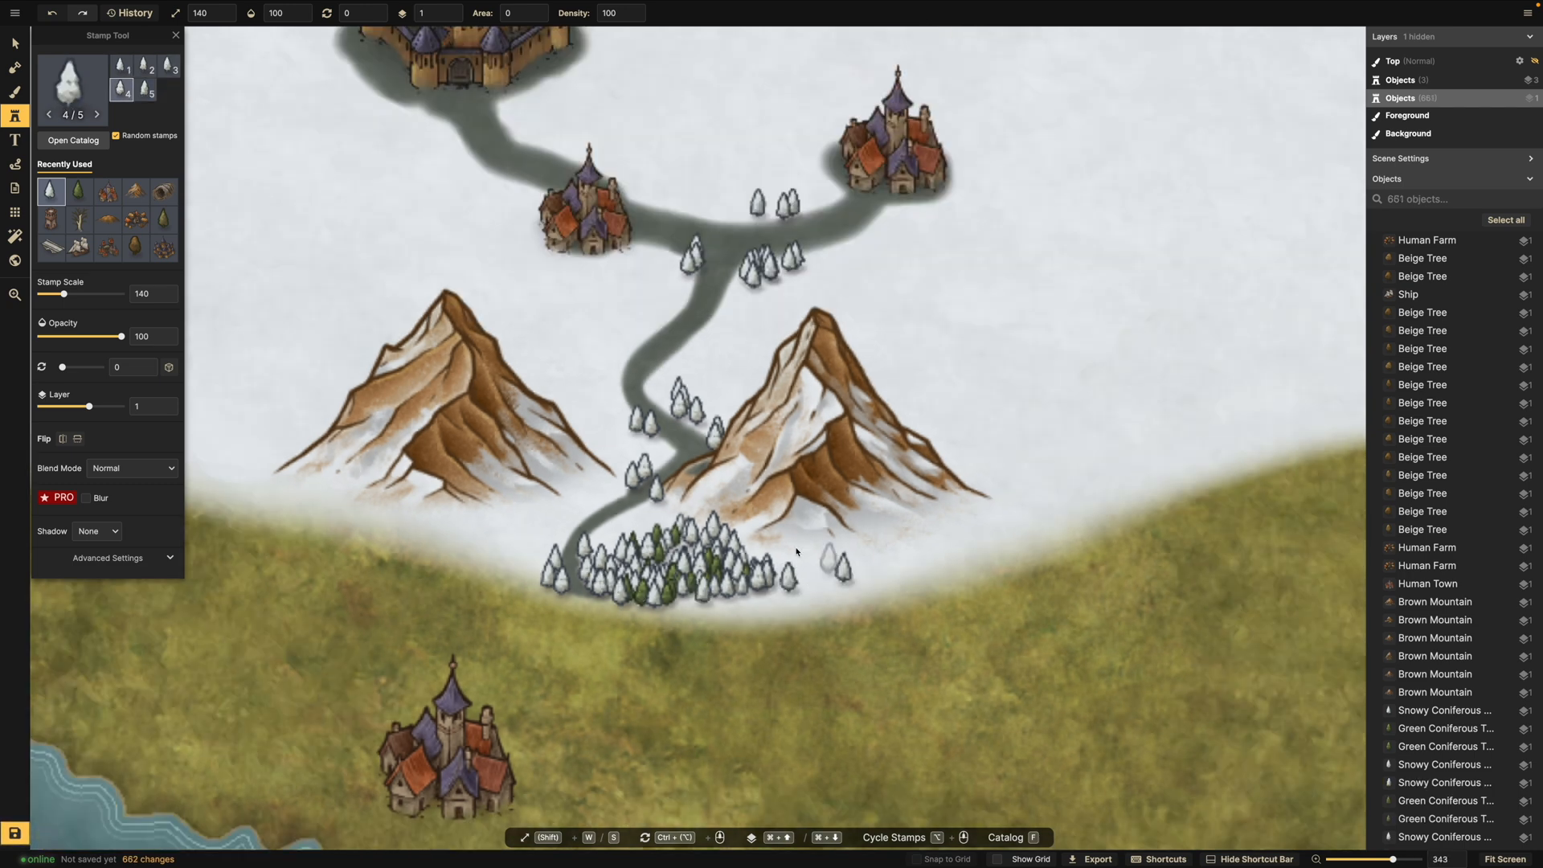
Stamp snowy trees along the east side of the path, from the forest up to the eastern mountain's foot.
{"action": "scroll", "coordinate": [804, 579], "scroll_direction": "down", "scroll_amount": 3}
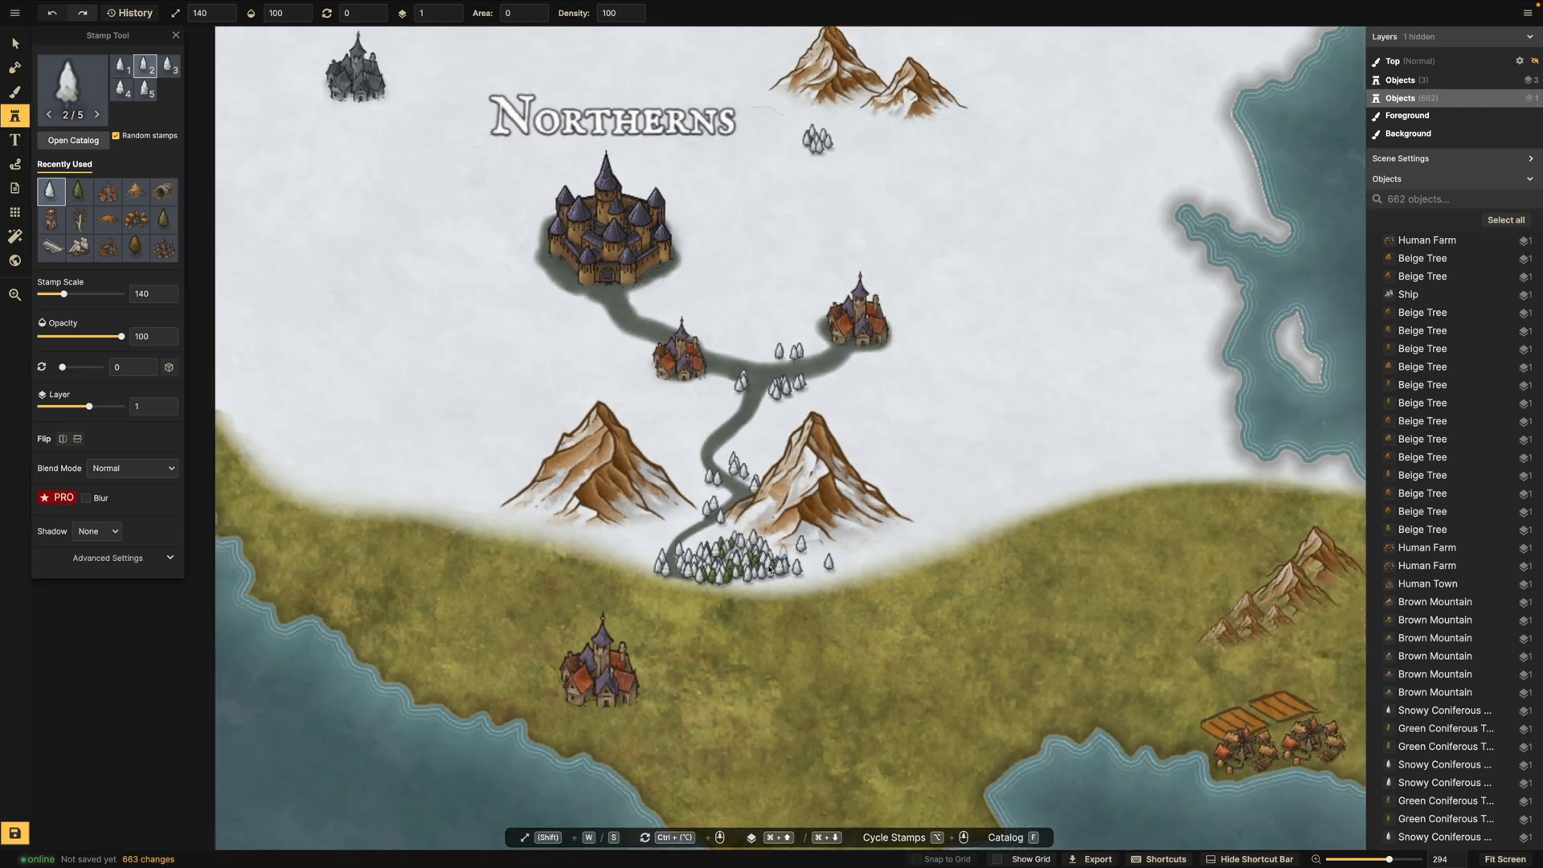
{"action": "scroll", "coordinate": [726, 554], "scroll_direction": "up", "scroll_amount": 4}
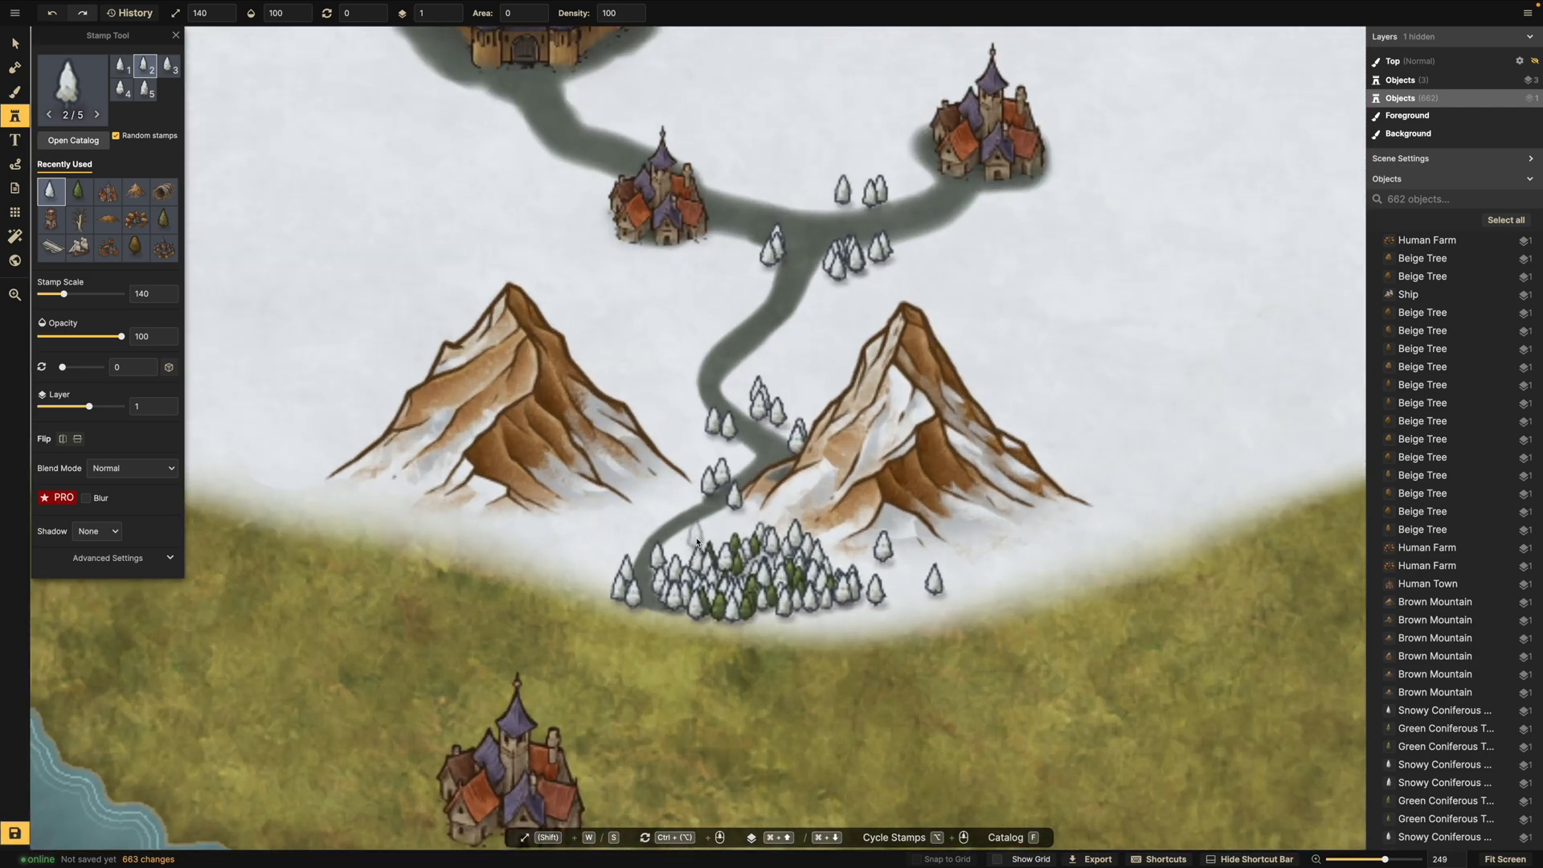
{"action": "left_click", "coordinate": [721, 529]}
{"action": "left_click", "coordinate": [727, 528]}
{"action": "left_click", "coordinate": [768, 530]}
{"action": "scroll", "coordinate": [712, 540], "scroll_direction": "down", "scroll_amount": 3}
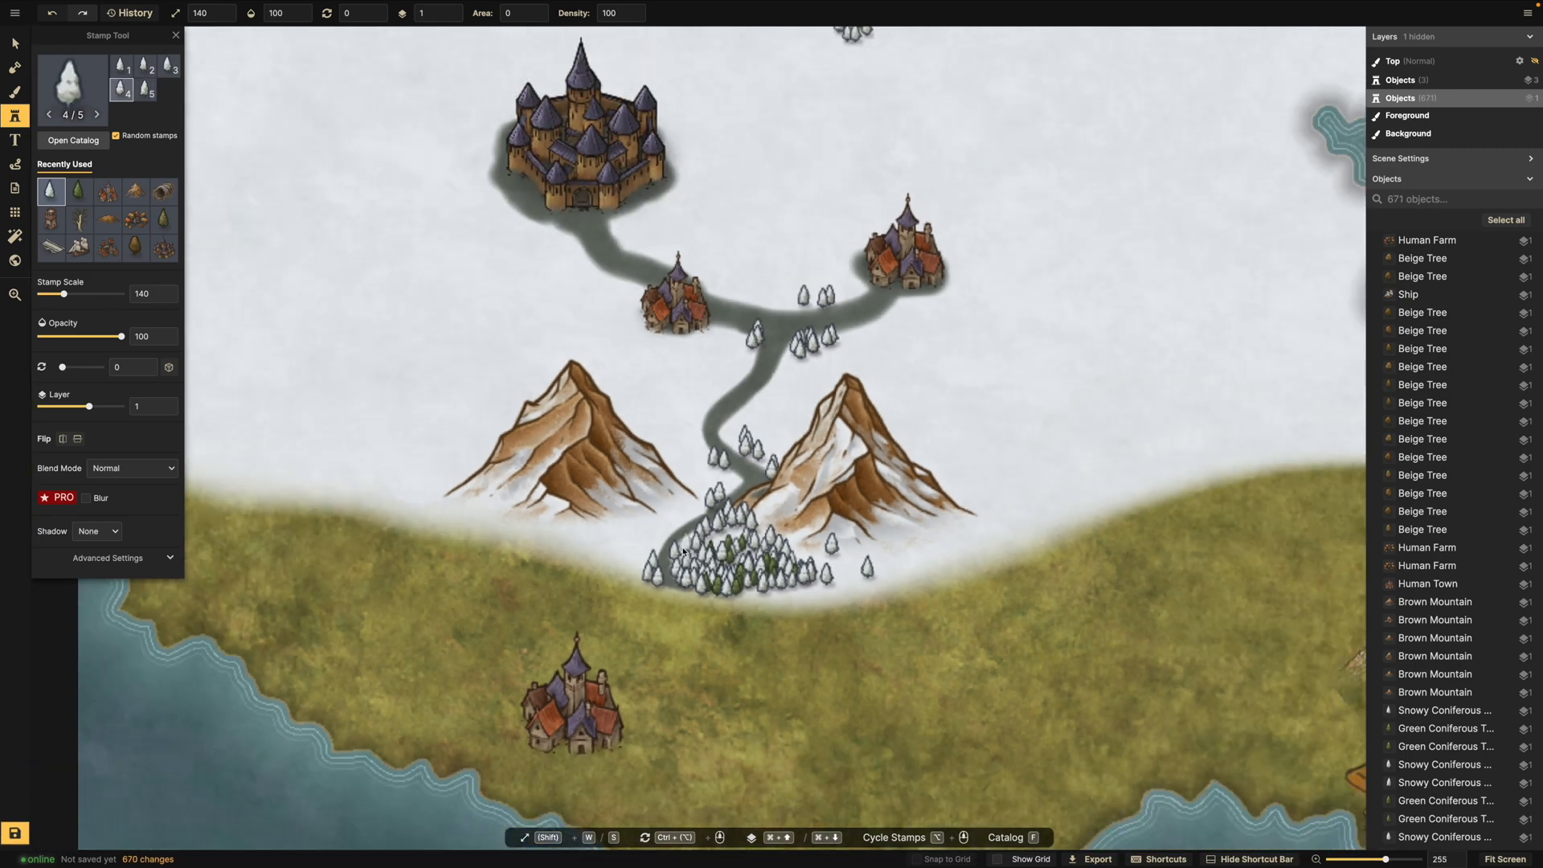
{"action": "scroll", "coordinate": [772, 477], "scroll_direction": "up", "scroll_amount": 5}
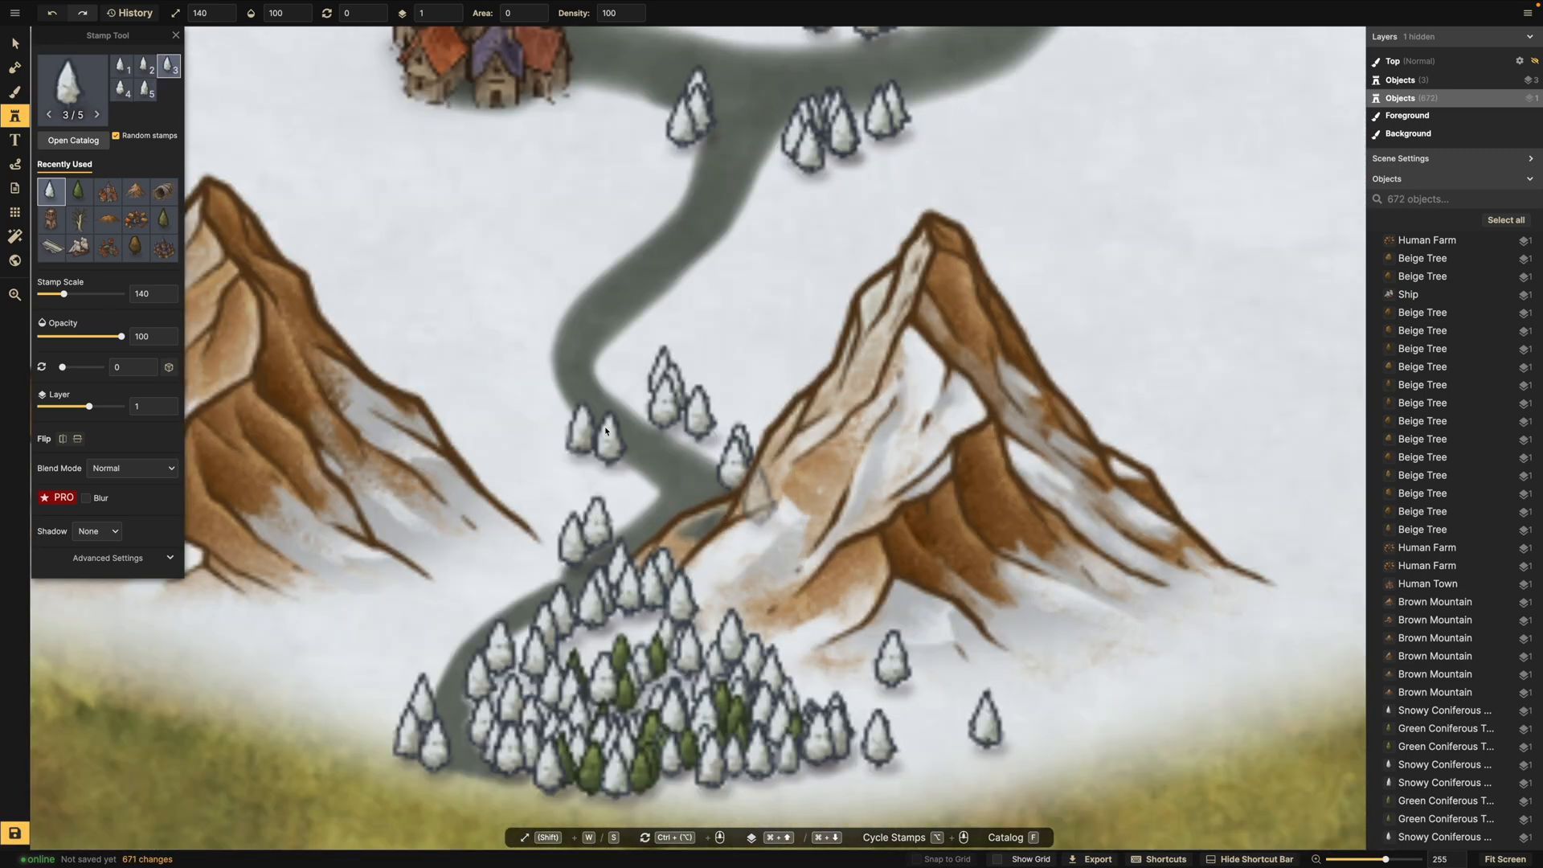
Set the stamp scale to 71 and stamp a small snowy tree at the eastern mountain's western foot.
{"action": "left_click_drag", "start_coordinate": [59, 299], "coordinate": [57, 300]}
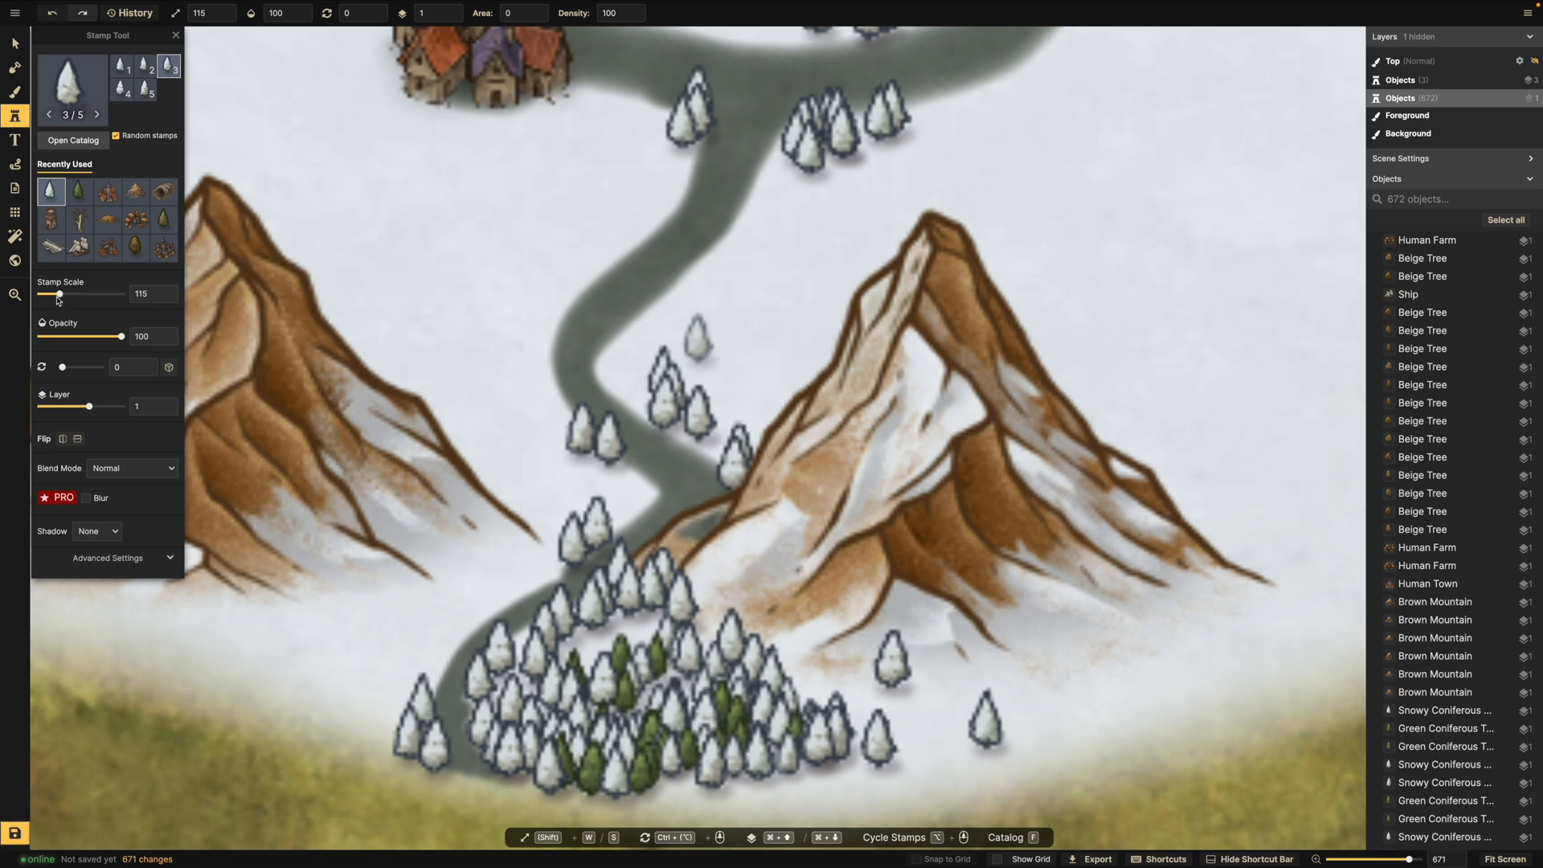
{"action": "left_click", "coordinate": [774, 556]}
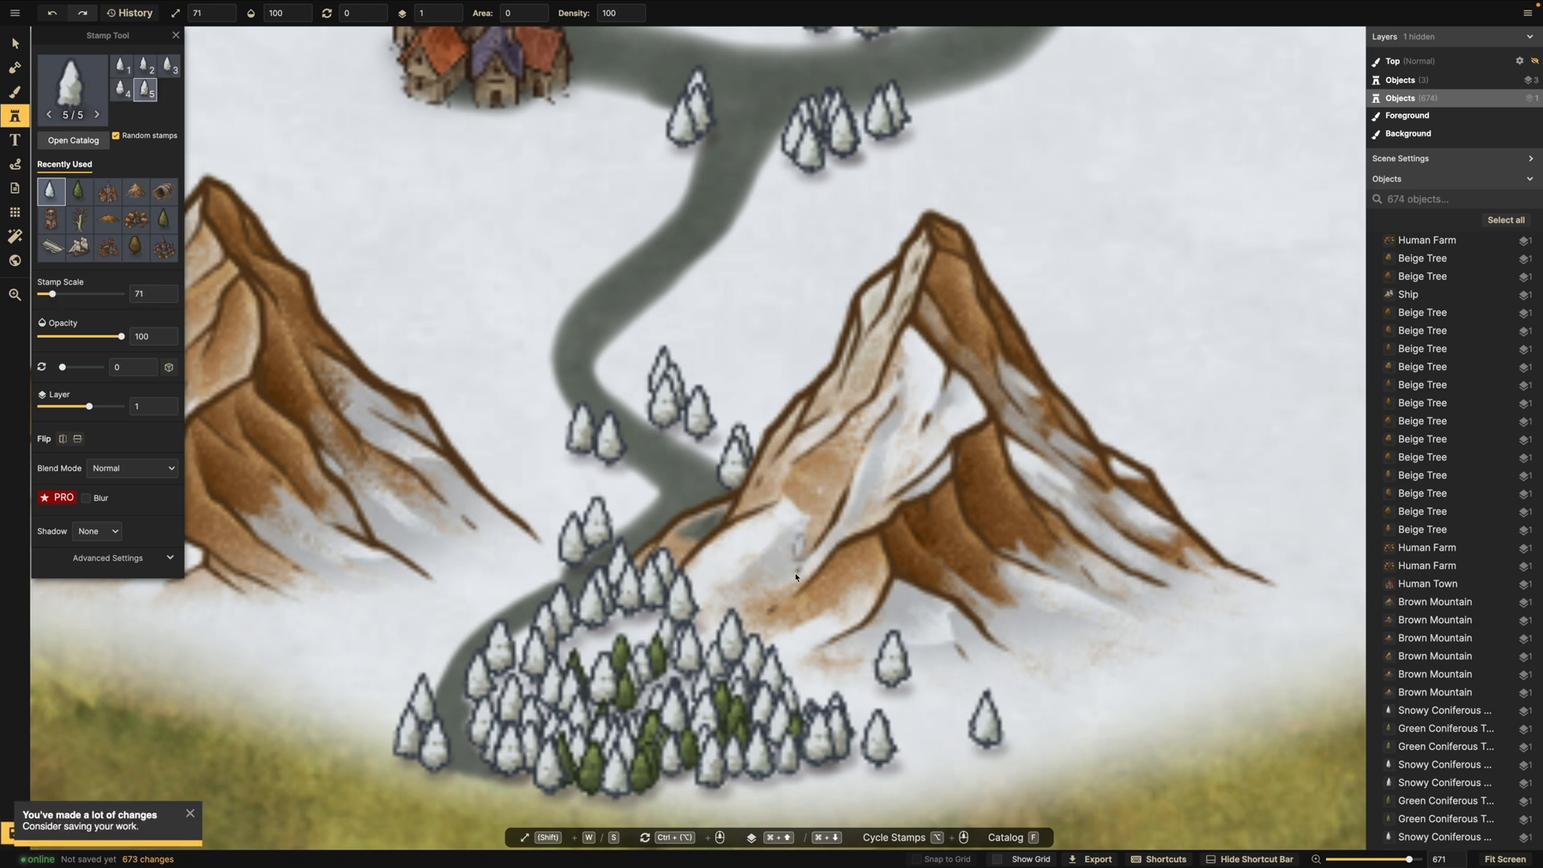
{"action": "scroll", "coordinate": [798, 574], "scroll_direction": "down", "scroll_amount": 4}
{"action": "left_click_drag", "start_coordinate": [759, 546], "coordinate": [746, 497]}
{"action": "scroll", "coordinate": [722, 508], "scroll_direction": "up", "scroll_amount": 5}
{"action": "scroll", "coordinate": [714, 515], "scroll_direction": "down", "scroll_amount": 2}
{"action": "left_click", "coordinate": [677, 537]}
{"action": "scroll", "coordinate": [764, 587], "scroll_direction": "up", "scroll_amount": 3}
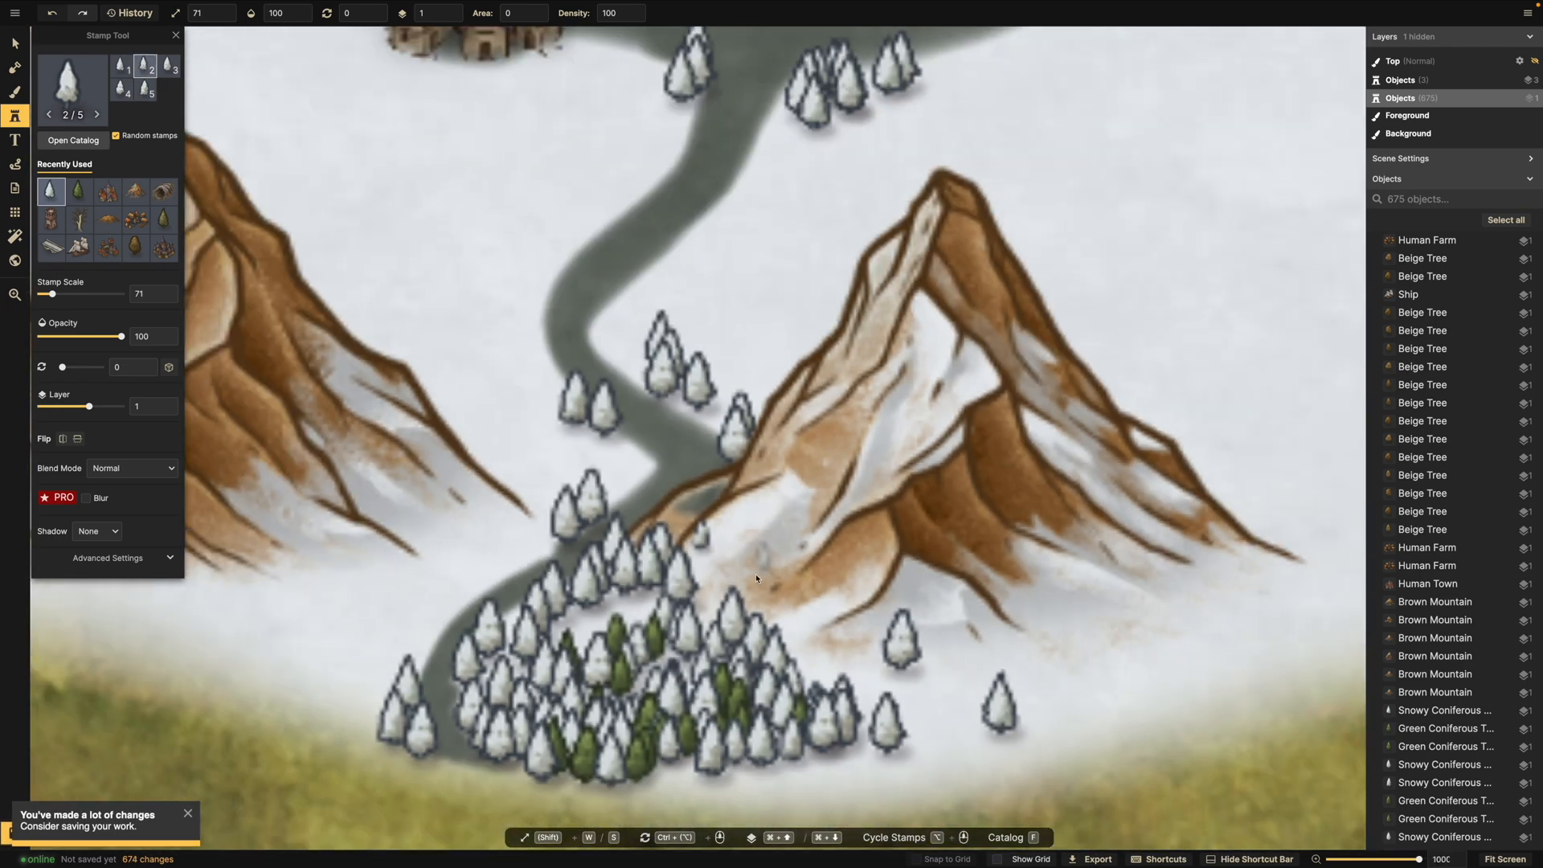
Stamp a small snowy tree at scale 71 on the southern edge of the forest.
{"action": "scroll", "coordinate": [756, 578], "scroll_direction": "down", "scroll_amount": 10}
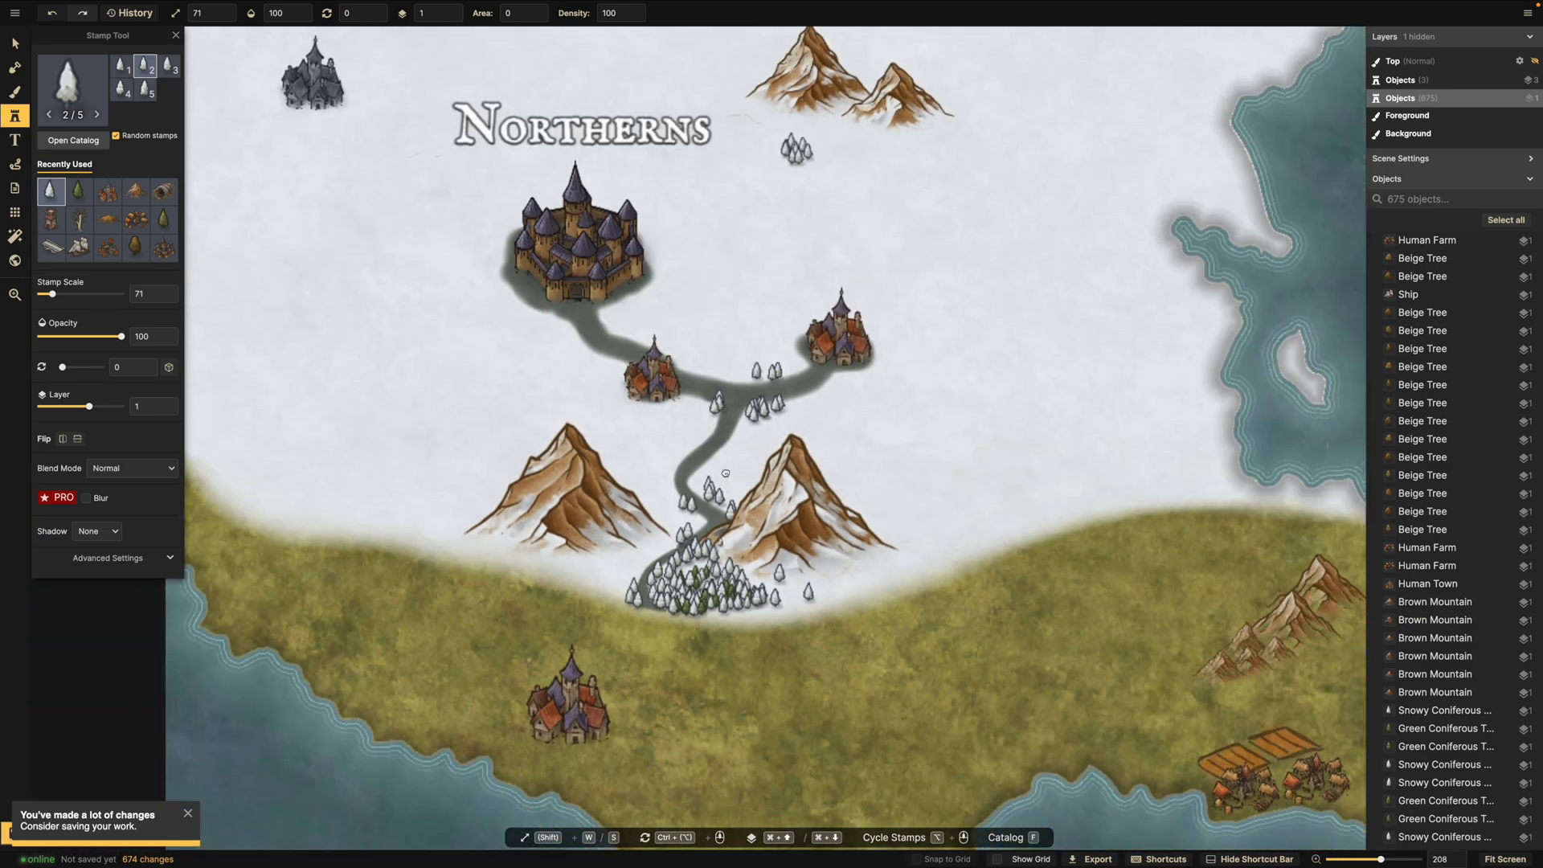
{"action": "scroll", "coordinate": [723, 502], "scroll_direction": "down", "scroll_amount": 5}
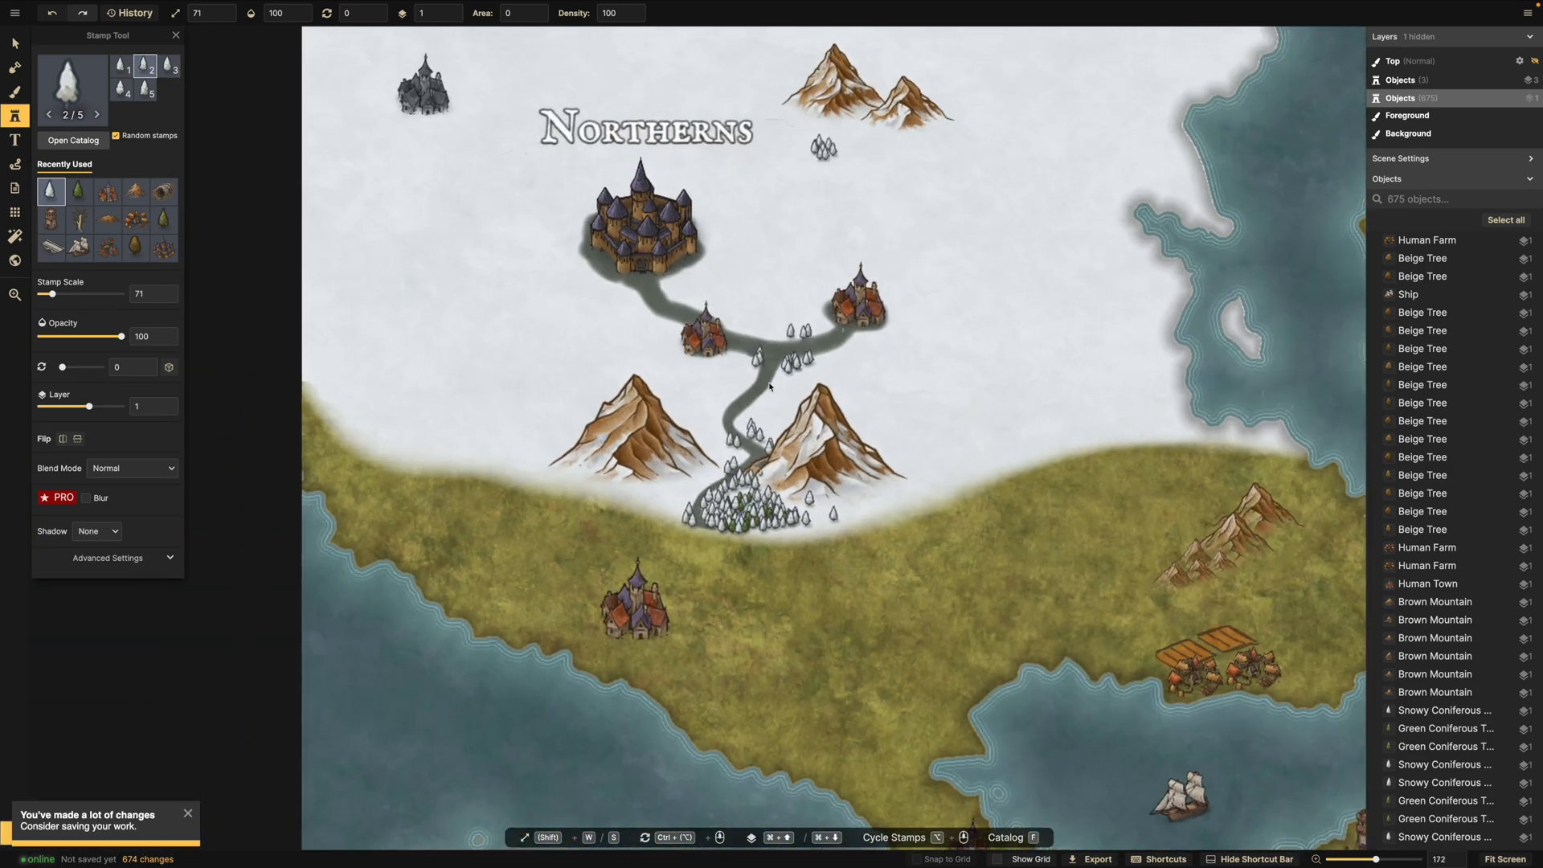
{"action": "scroll", "coordinate": [657, 568], "scroll_direction": "up", "scroll_amount": 3}
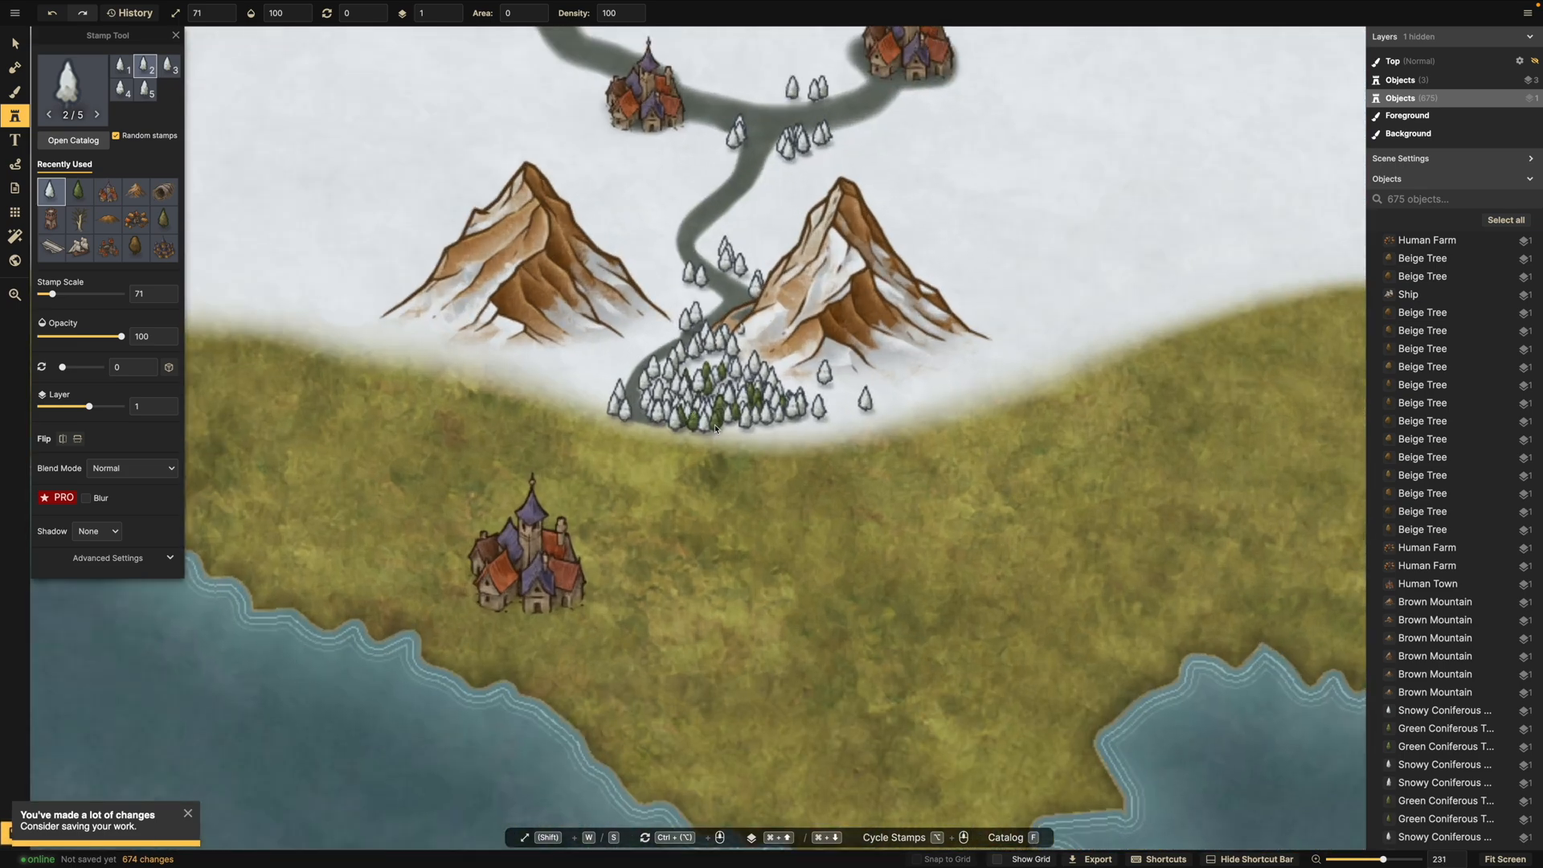
{"action": "scroll", "coordinate": [716, 429], "scroll_direction": "up", "scroll_amount": 2}
{"action": "left_click", "coordinate": [739, 430]}
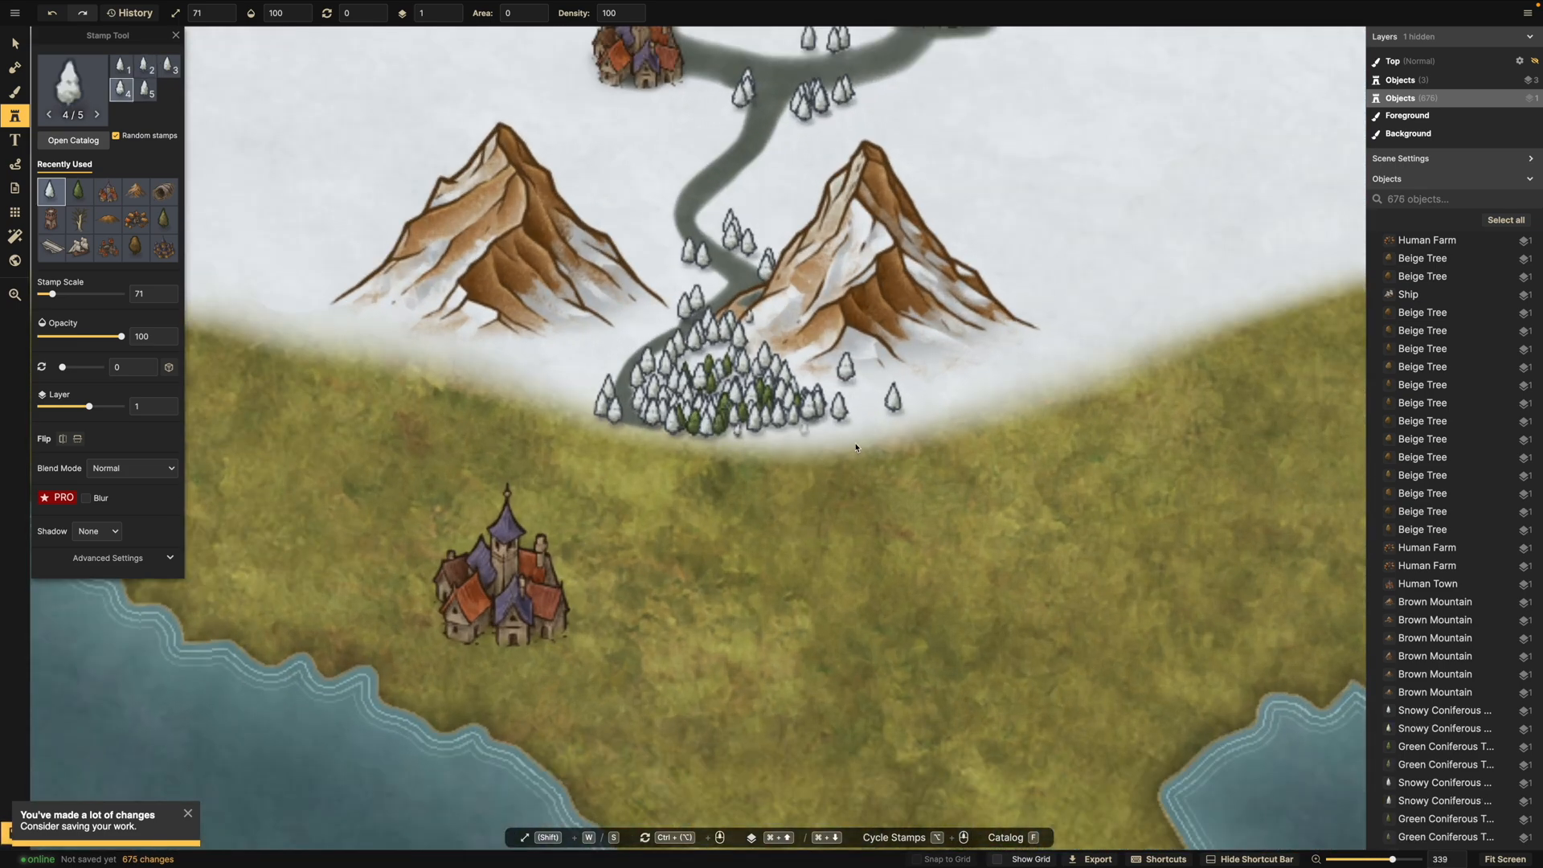
Look over the map from the Northerns forest across the southern coast to the empty green islands in the northeast.
{"action": "scroll", "coordinate": [851, 439], "scroll_direction": "down", "scroll_amount": 5}
{"action": "left_click_drag", "start_coordinate": [866, 546], "coordinate": [776, 470]}
{"action": "scroll", "coordinate": [776, 473], "scroll_direction": "down", "scroll_amount": 3}
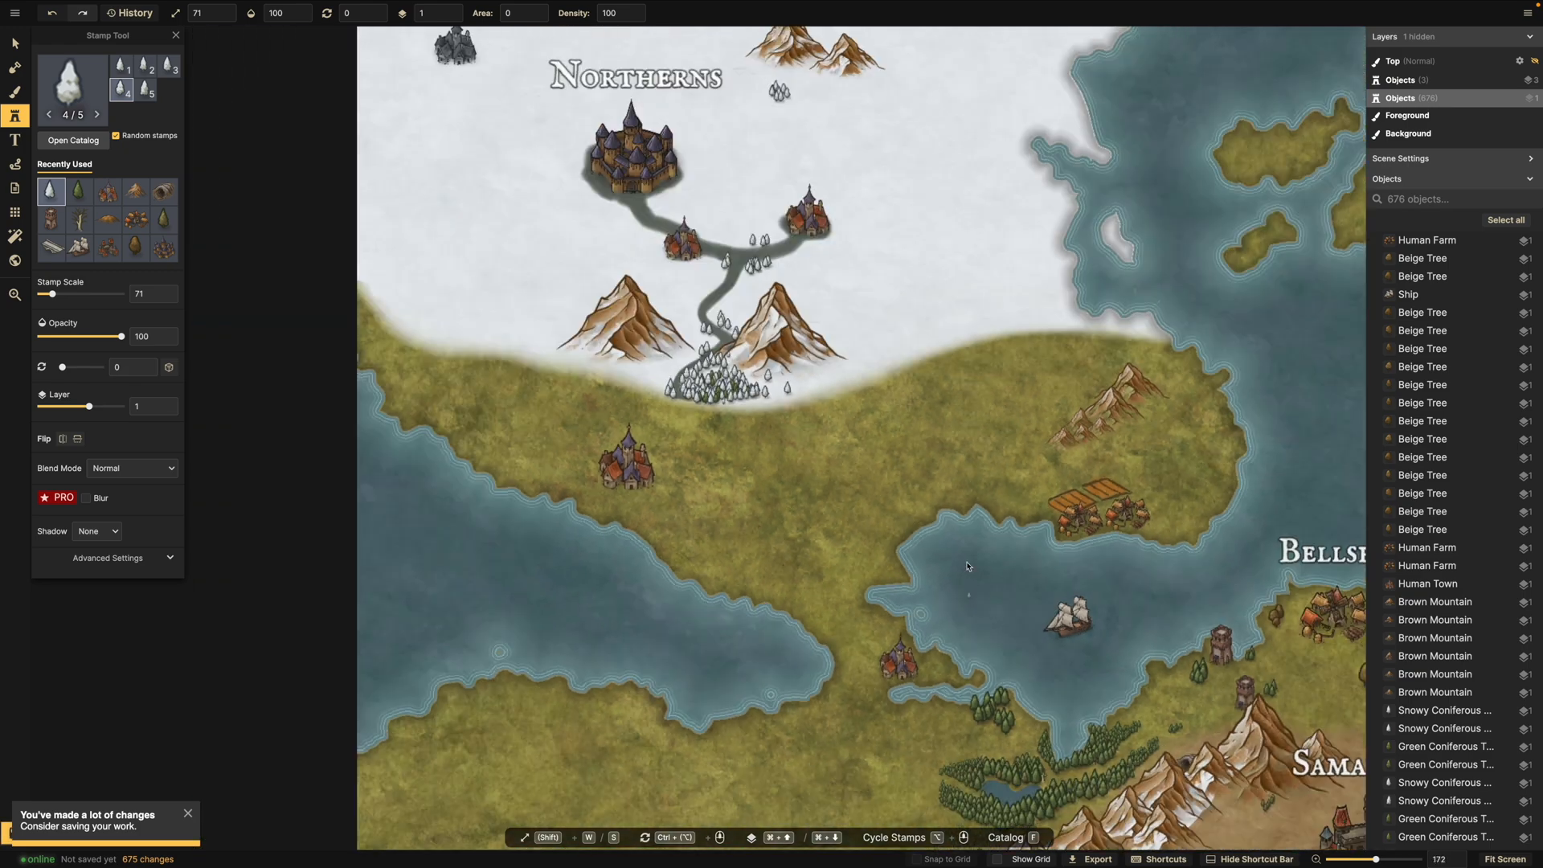
{"action": "left_click_drag", "start_coordinate": [900, 555], "coordinate": [844, 482]}
{"action": "scroll", "coordinate": [843, 481], "scroll_direction": "up", "scroll_amount": 1}
{"action": "scroll", "coordinate": [604, 416], "scroll_direction": "down", "scroll_amount": 1}
{"action": "left_click_drag", "start_coordinate": [604, 417], "coordinate": [624, 649]}
{"action": "left_click_drag", "start_coordinate": [740, 376], "coordinate": [265, 440]}
{"action": "scroll", "coordinate": [787, 386], "scroll_direction": "up", "scroll_amount": 1}
{"action": "scroll", "coordinate": [988, 331], "scroll_direction": "up", "scroll_amount": 2}
{"action": "left_click_drag", "start_coordinate": [1181, 274], "coordinate": [959, 331]}
{"action": "scroll", "coordinate": [929, 314], "scroll_direction": "up", "scroll_amount": 4}
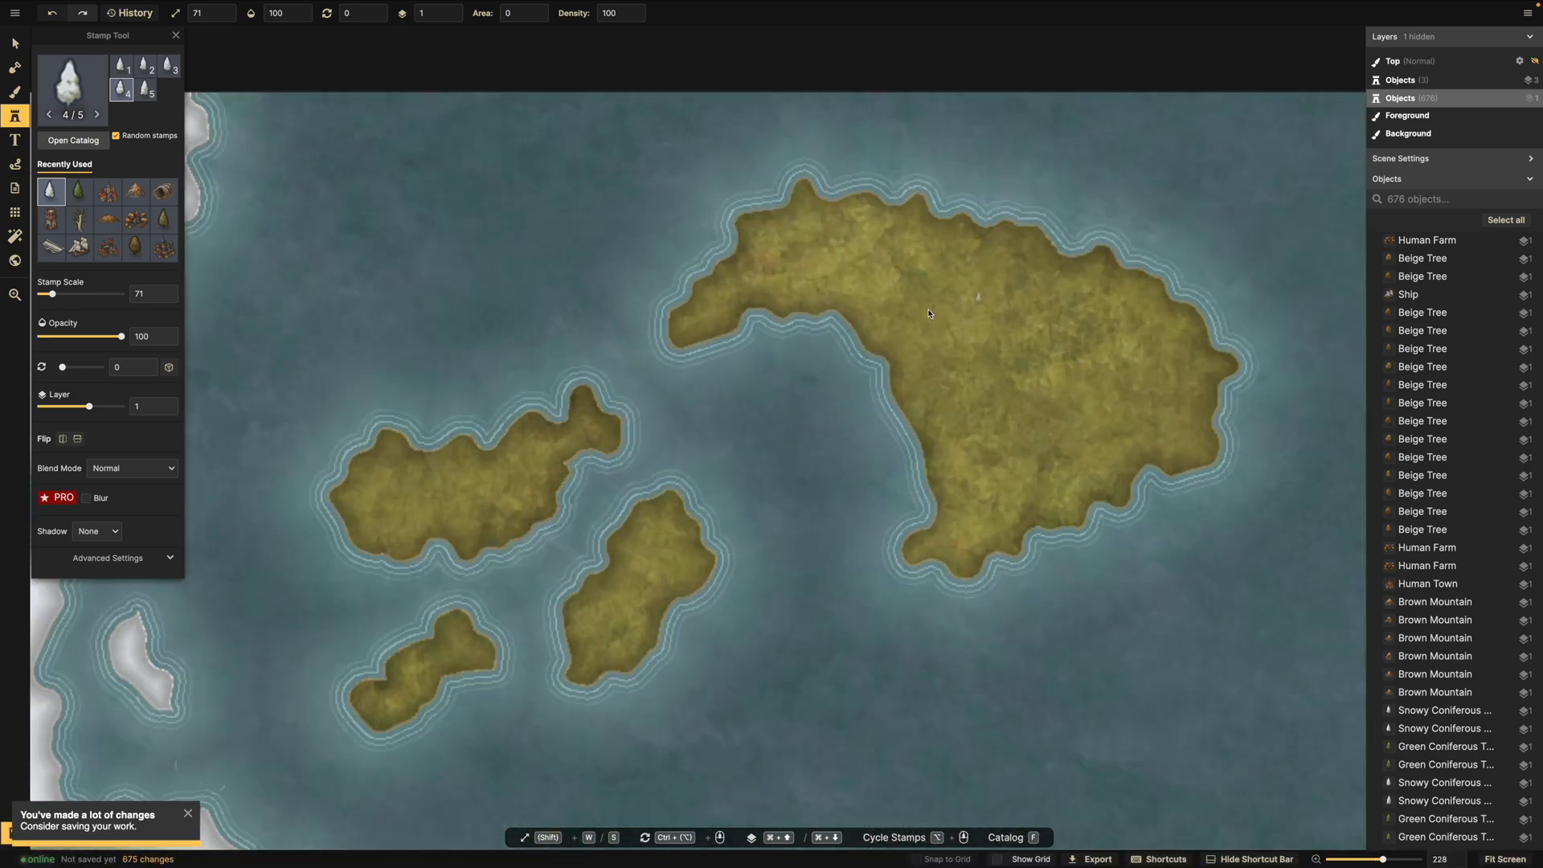
{"action": "scroll", "coordinate": [559, 316], "scroll_direction": "up", "scroll_amount": 3}
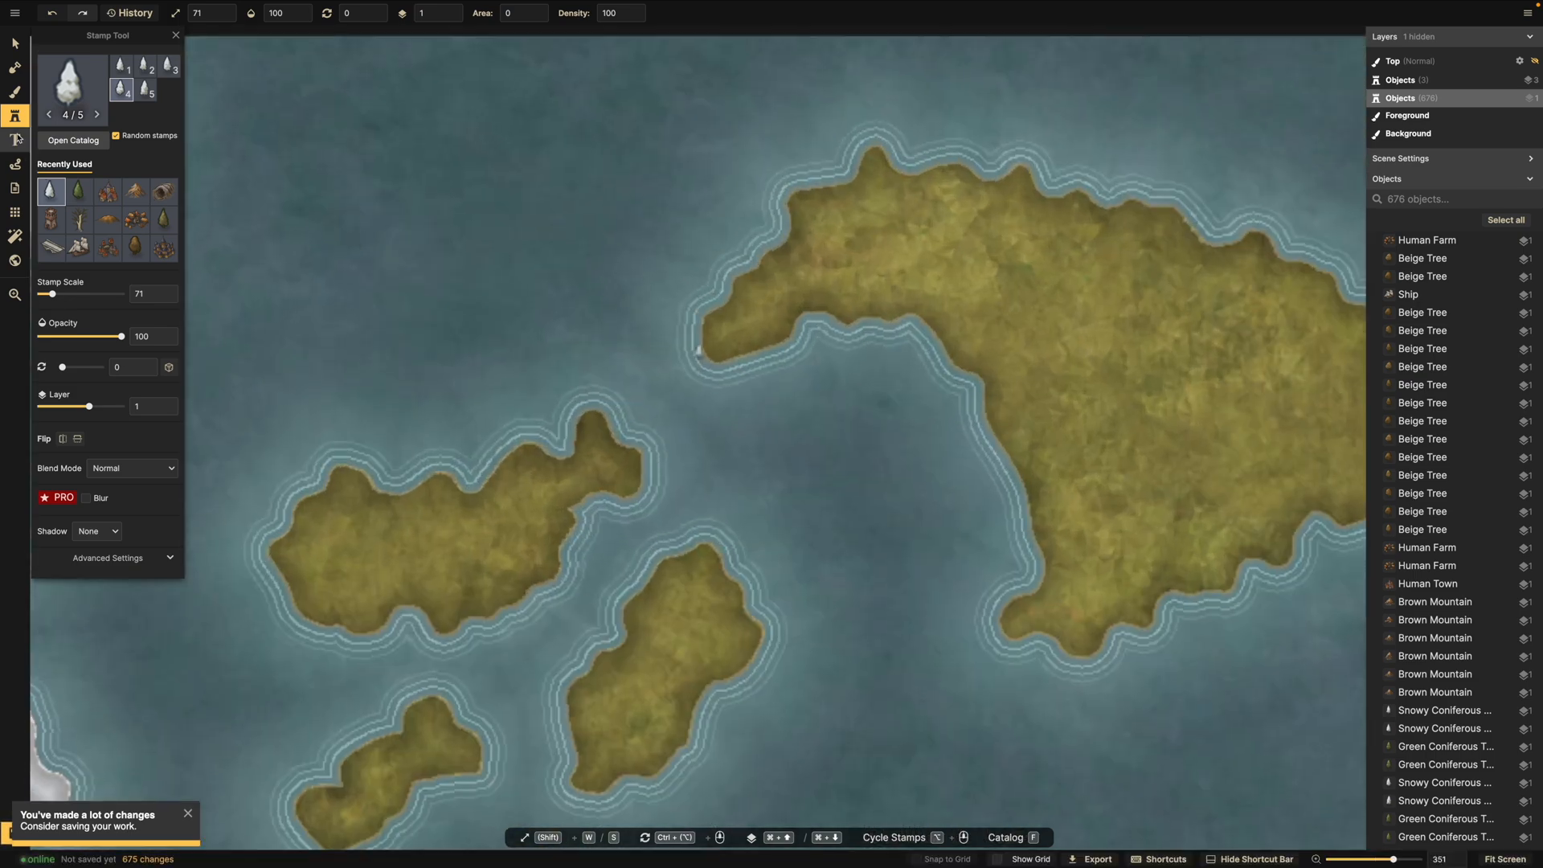
Choose the grey castle with red roofs from the Fantasy World isometric icons and place two on the largest northeastern island.
{"action": "left_click", "coordinate": [80, 143]}
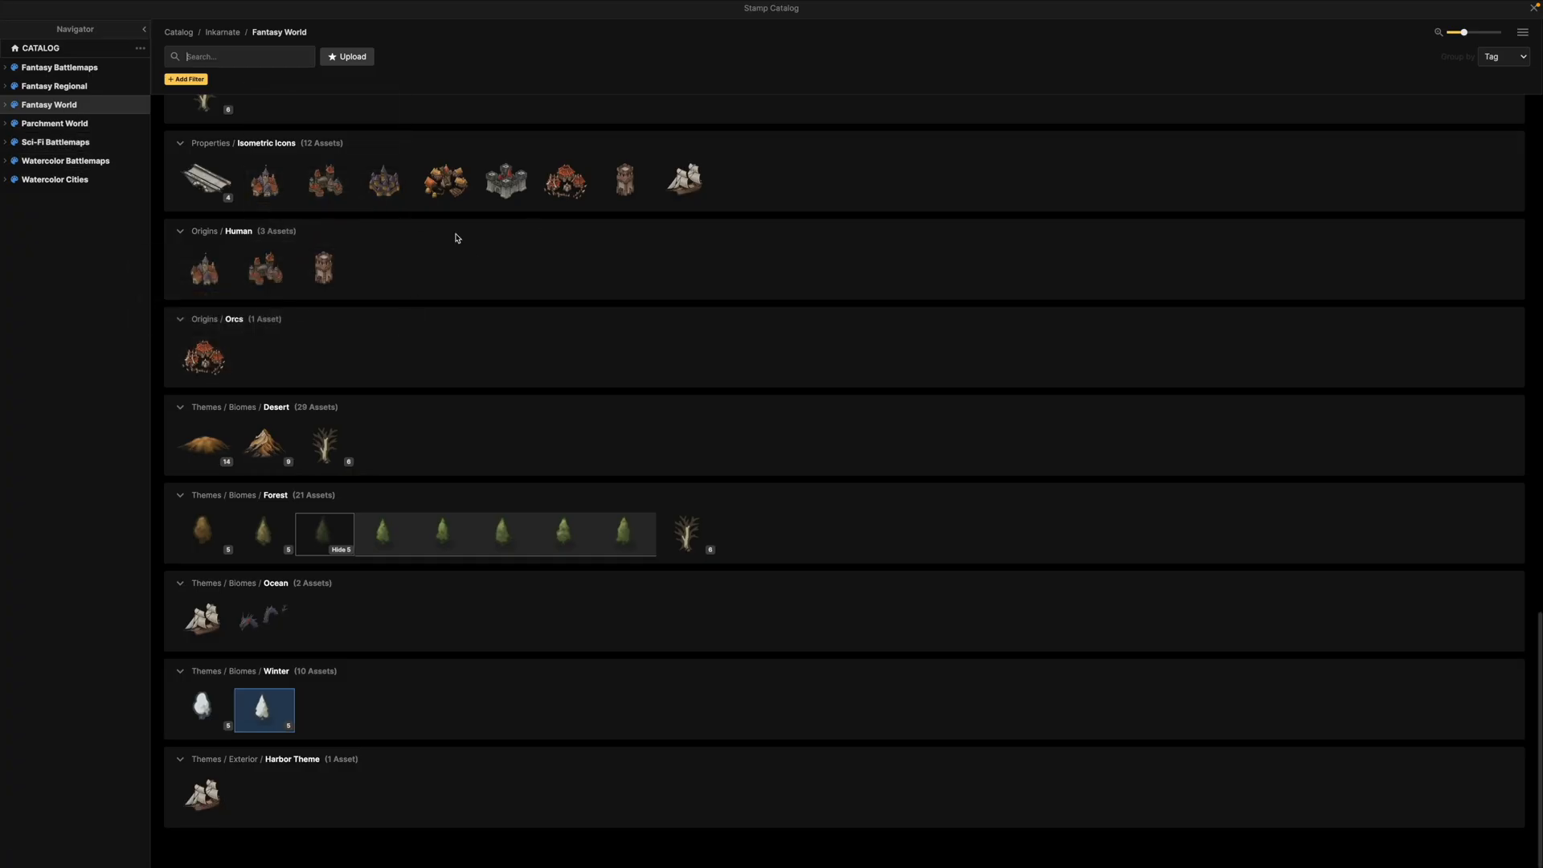
{"action": "left_click", "coordinate": [507, 183]}
{"action": "left_click_drag", "start_coordinate": [838, 346], "coordinate": [559, 340]}
{"action": "scroll", "coordinate": [558, 340], "scroll_direction": "up", "scroll_amount": 1}
{"action": "left_click", "coordinate": [820, 285]}
{"action": "left_click_drag", "start_coordinate": [907, 220], "coordinate": [891, 456]}
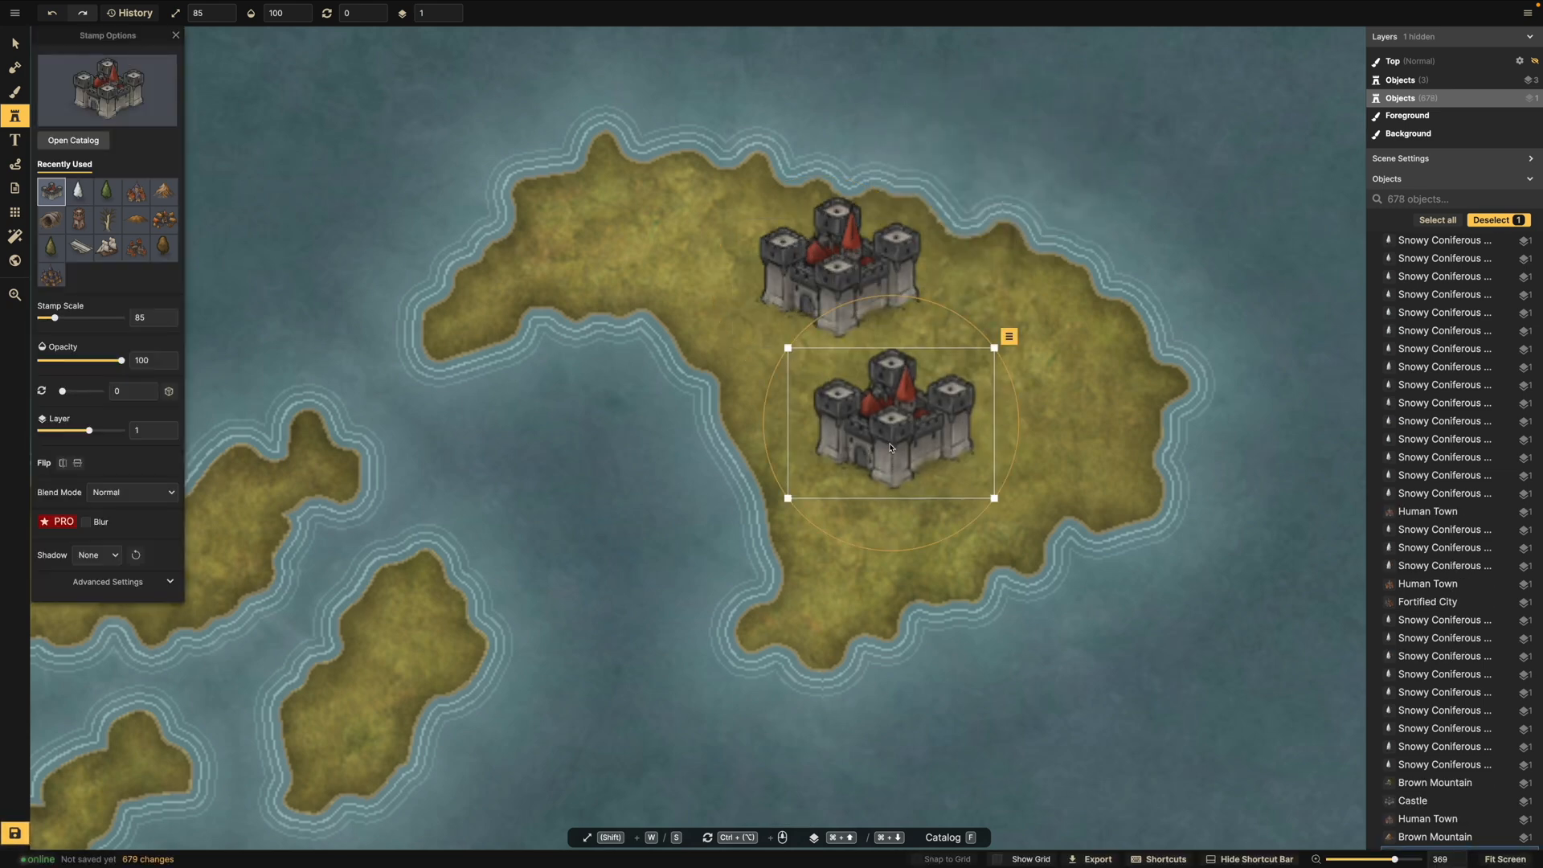
Set the lower castle's blend mode to Luminosity and try it over the small southwestern island.
{"action": "left_click", "coordinate": [166, 494]}
{"action": "scroll", "coordinate": [148, 661], "scroll_direction": "down", "scroll_amount": 4}
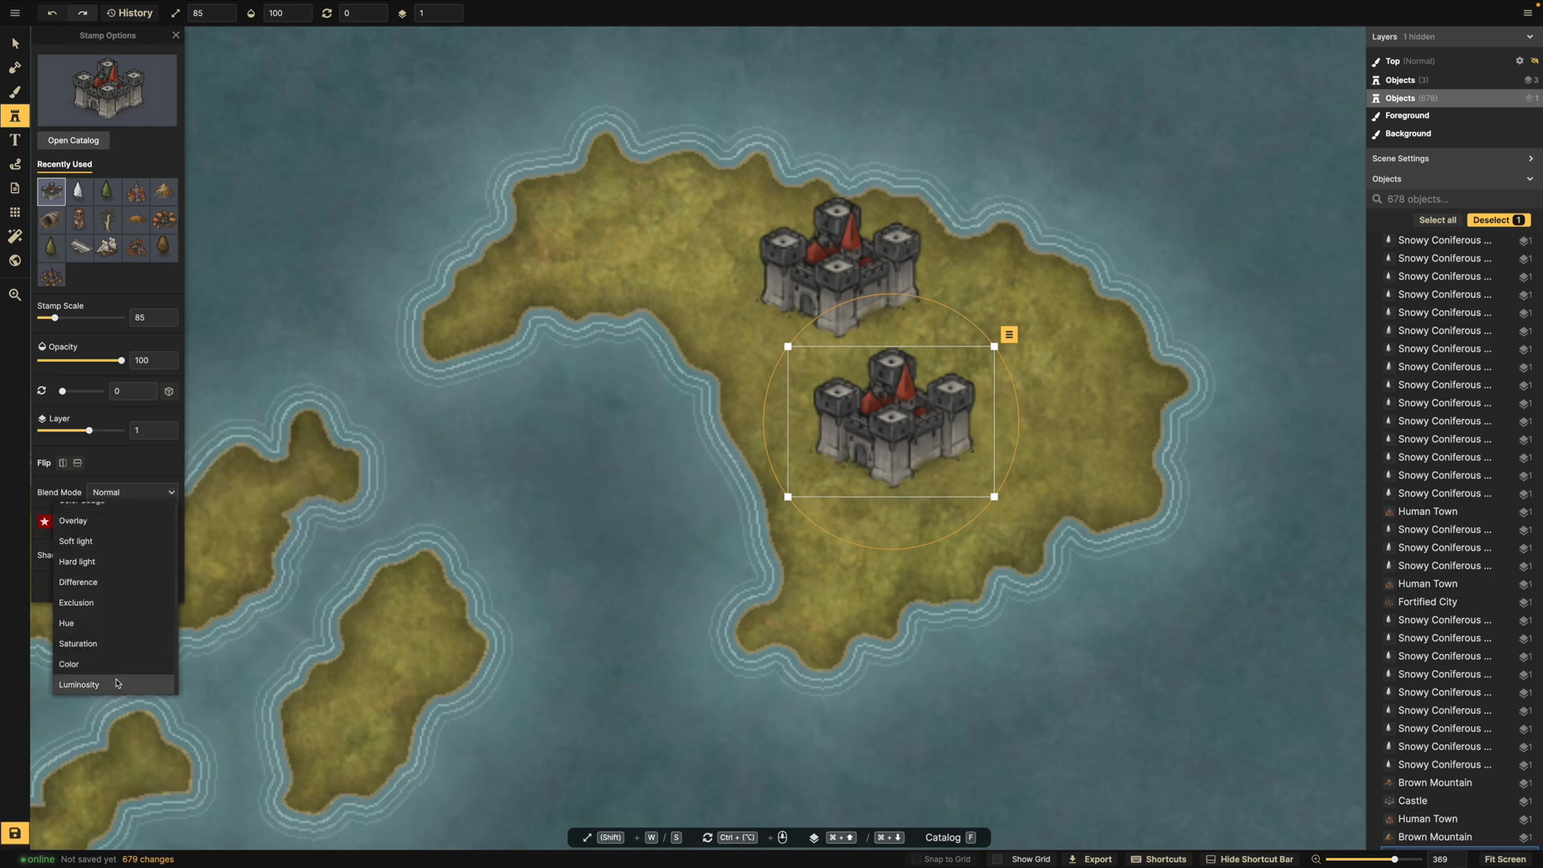
{"action": "left_click", "coordinate": [116, 683]}
{"action": "left_click_drag", "start_coordinate": [861, 453], "coordinate": [116, 732]}
{"action": "left_click_drag", "start_coordinate": [490, 530], "coordinate": [1144, 365]}
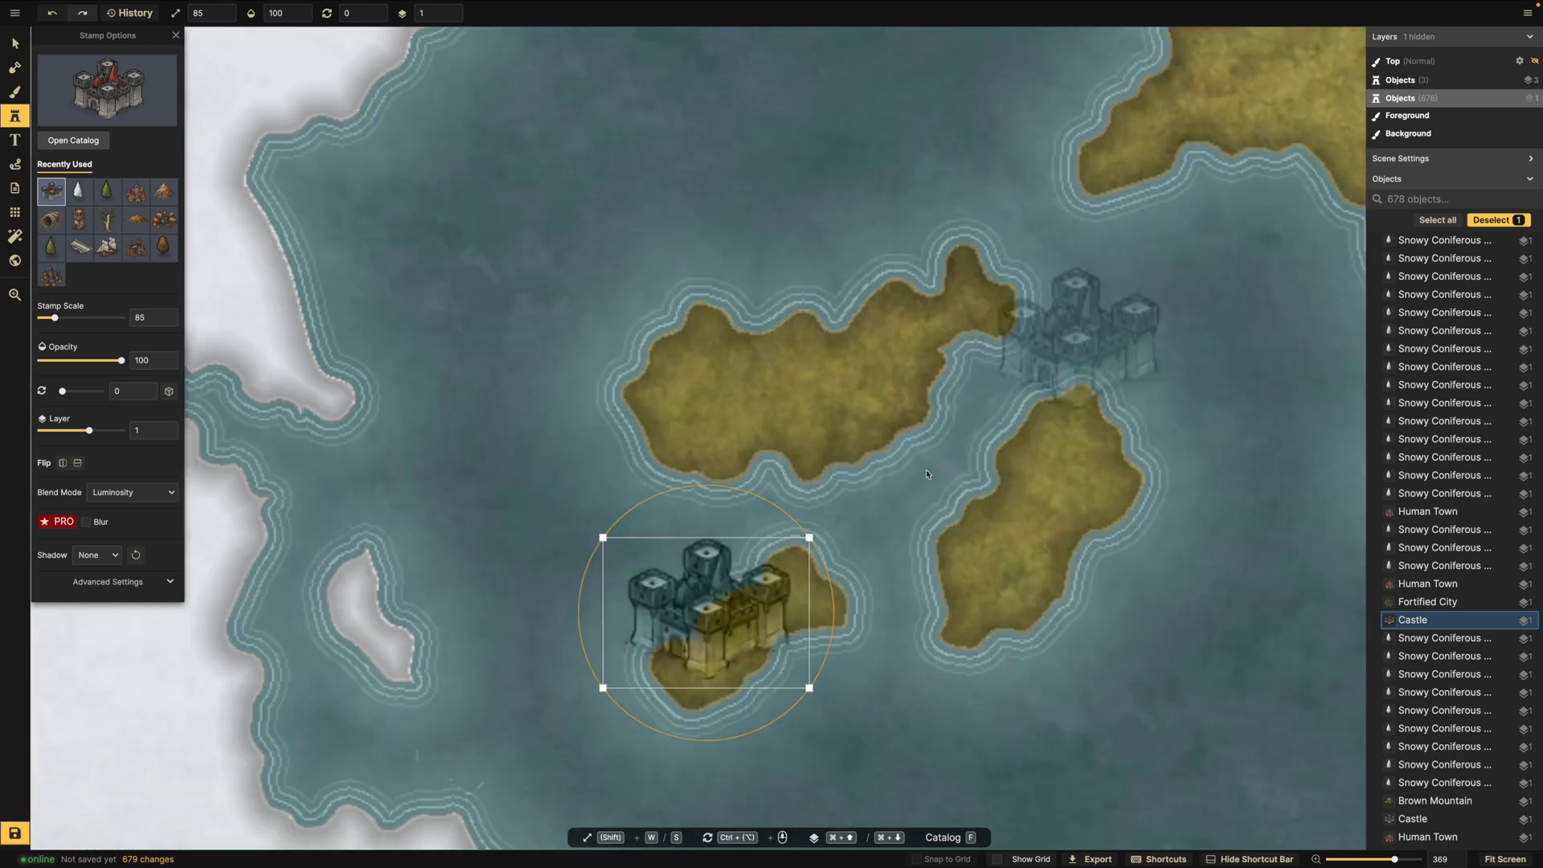
Move the Luminosity castle back to the large island at scale 44 and delete it.
{"action": "left_click_drag", "start_coordinate": [825, 533], "coordinate": [1541, 225]}
{"action": "scroll", "coordinate": [1110, 316], "scroll_direction": "up", "scroll_amount": 5}
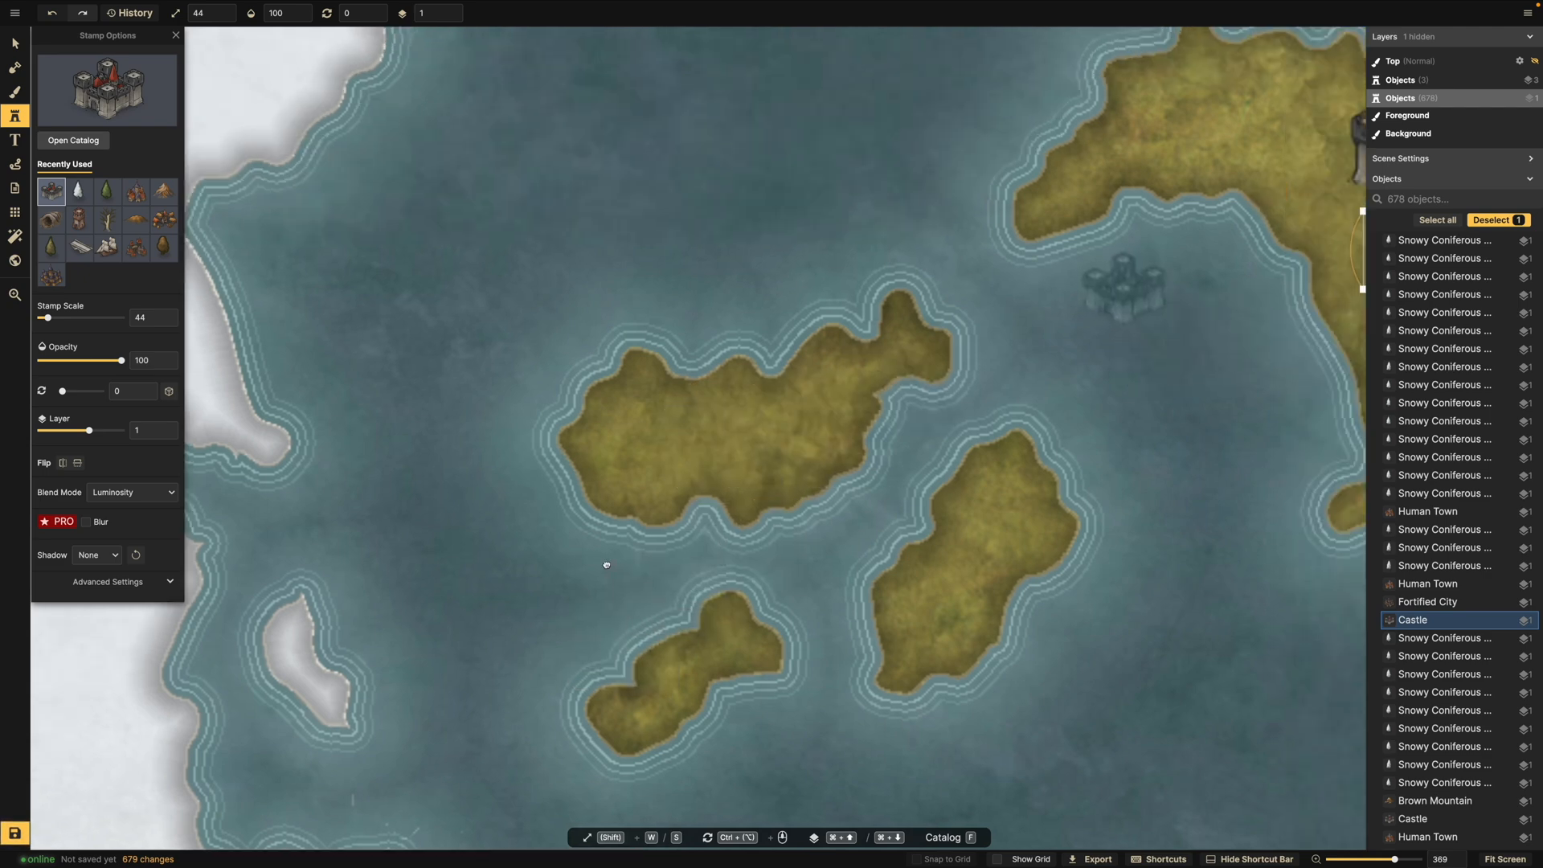
{"action": "scroll", "coordinate": [911, 491], "scroll_direction": "up", "scroll_amount": 4}
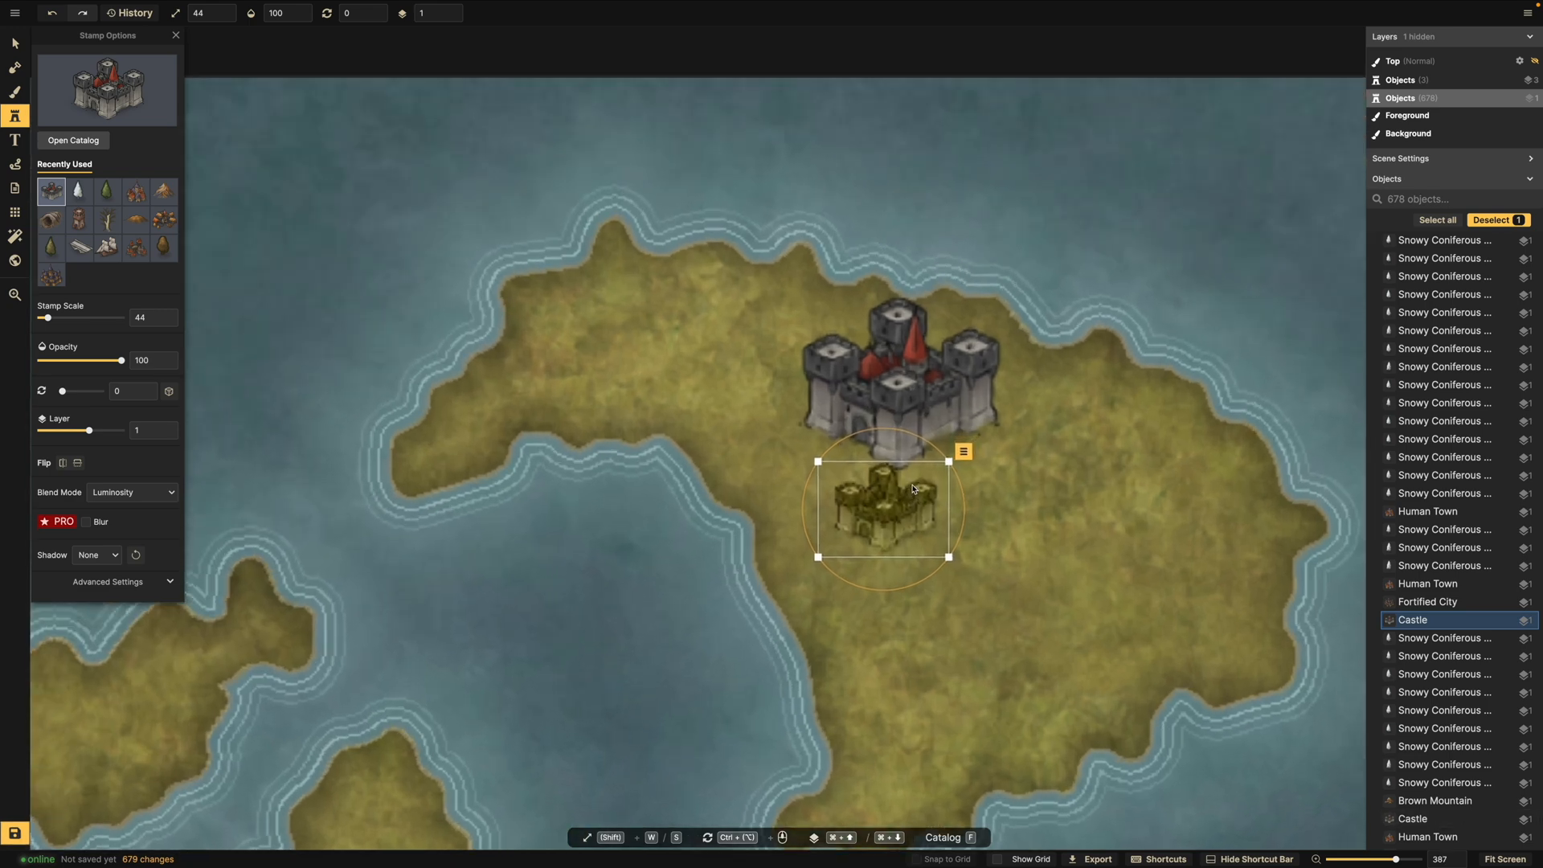
{"action": "left_click", "coordinate": [17, 48]}
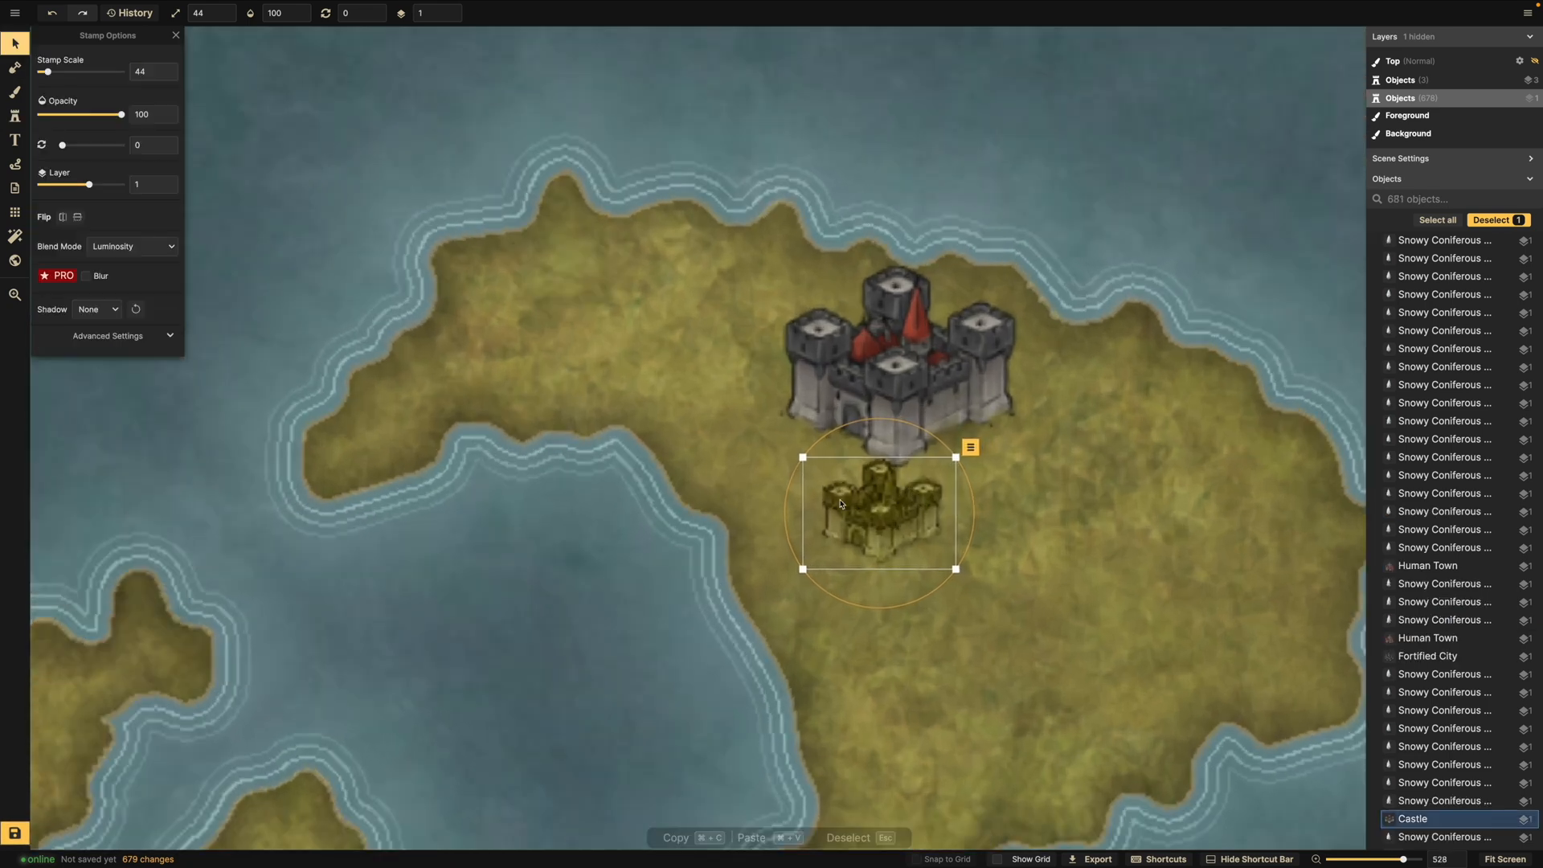
{"action": "key", "text": "Delete"}
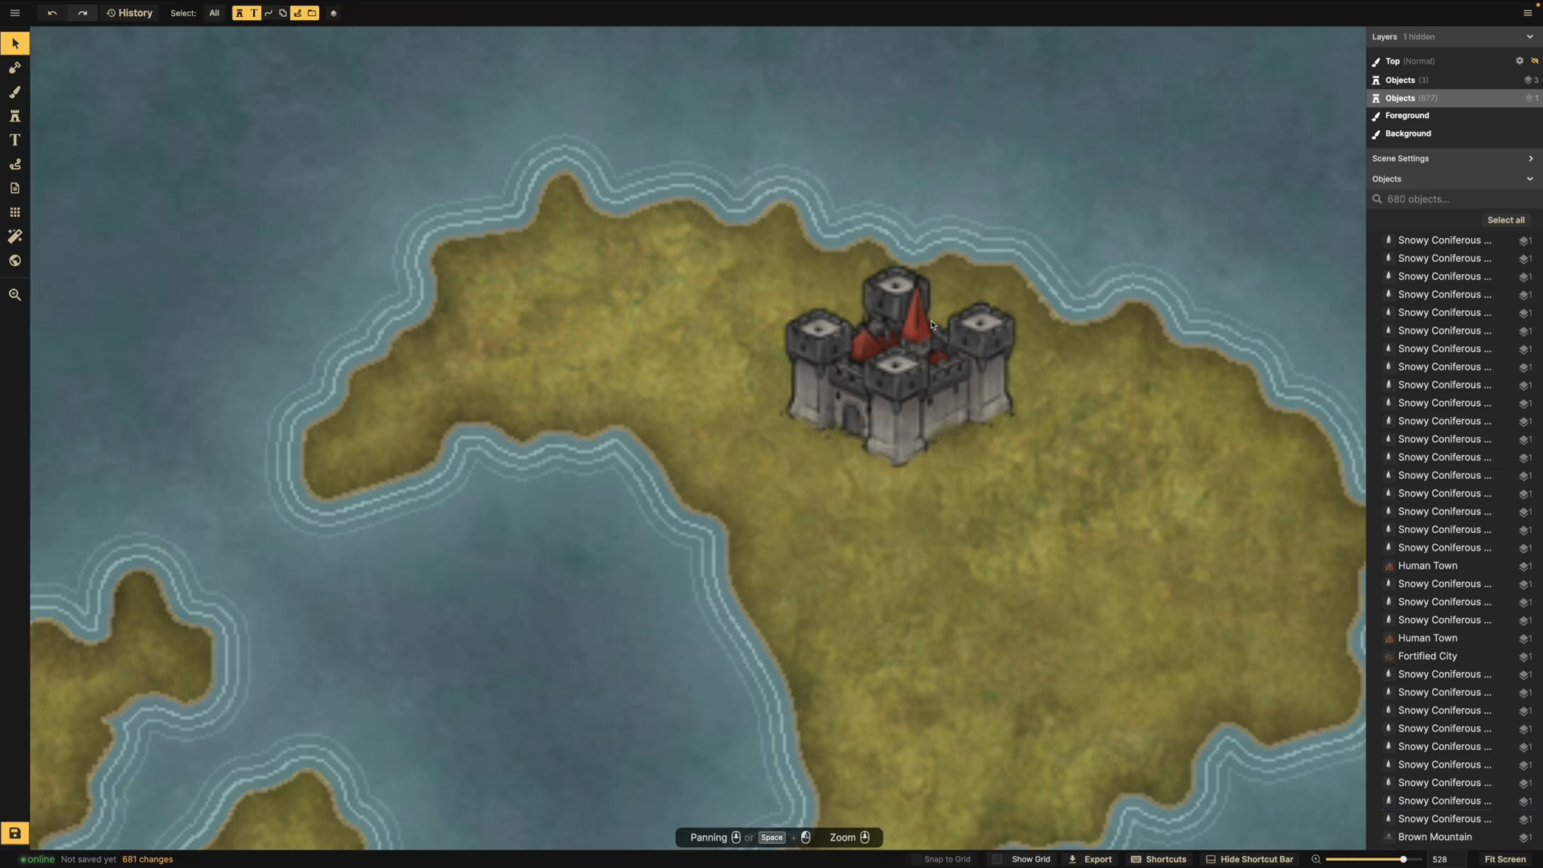
Enlarge the remaining castle on the large island to a stamp scale of 114.
{"action": "left_click", "coordinate": [1043, 266]}
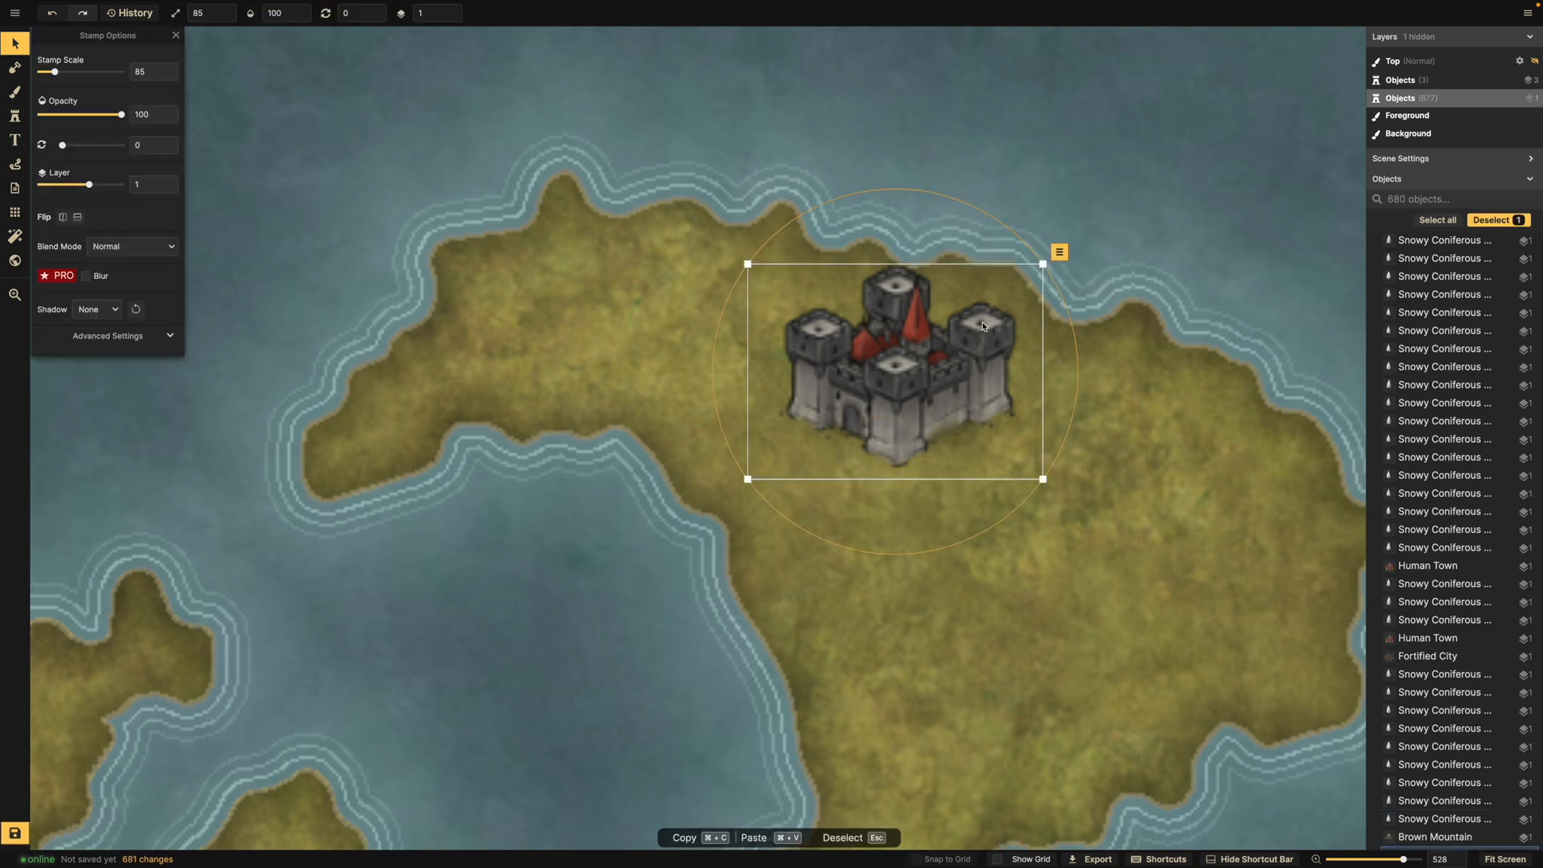
{"action": "left_click_drag", "start_coordinate": [1046, 277], "coordinate": [1195, 148]}
{"action": "left_click_drag", "start_coordinate": [1098, 188], "coordinate": [1109, 248]}
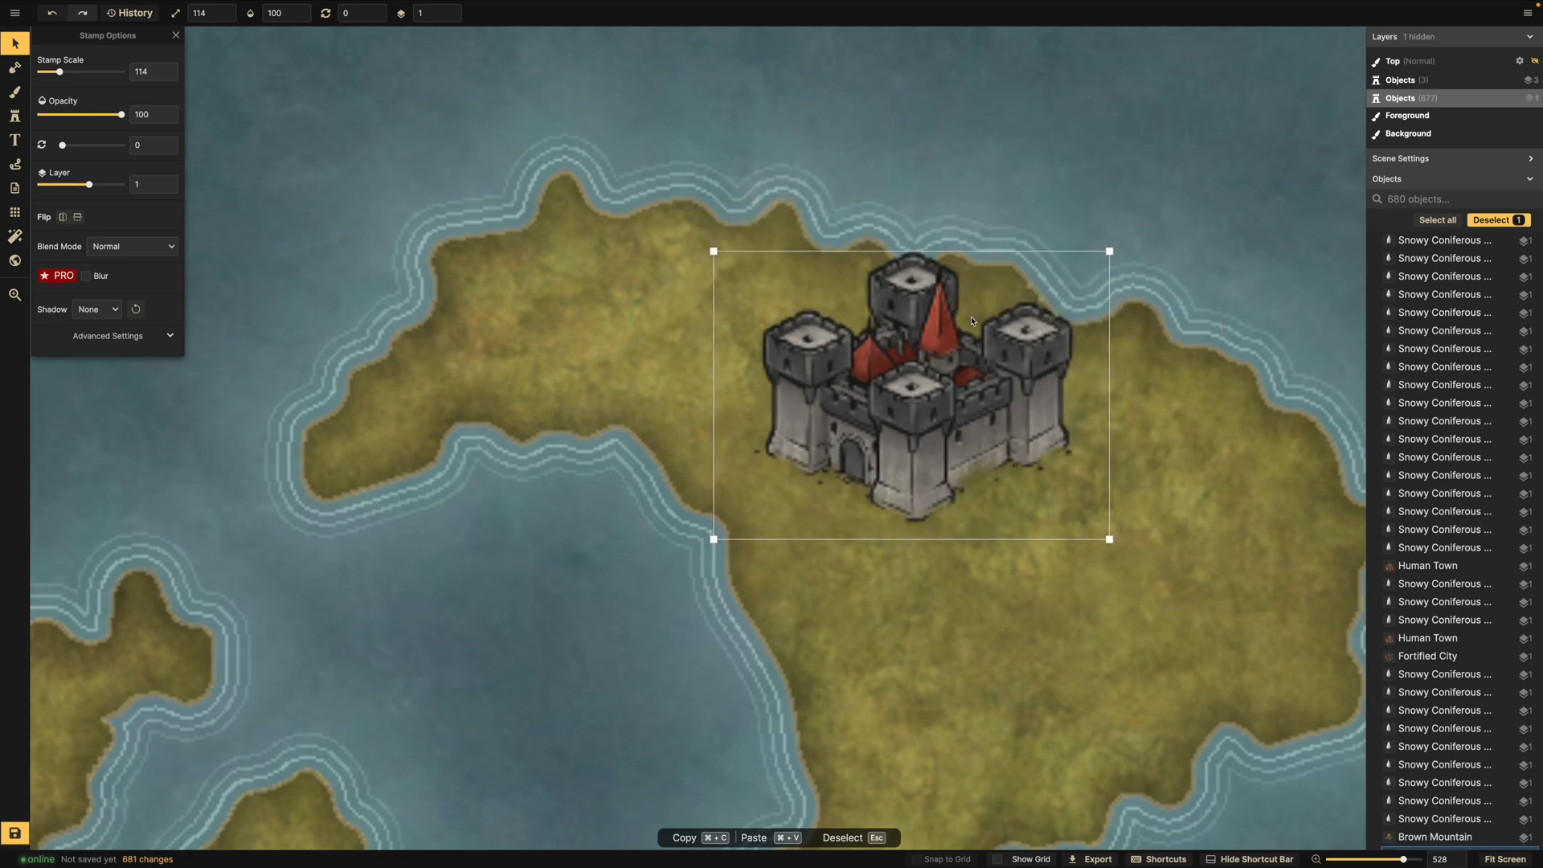
Nudge the castle slightly north and place a cluster of green coniferous trees at stamp scale 183 beside its southeastern corner.
{"action": "left_click_drag", "start_coordinate": [926, 345], "coordinate": [931, 329]}
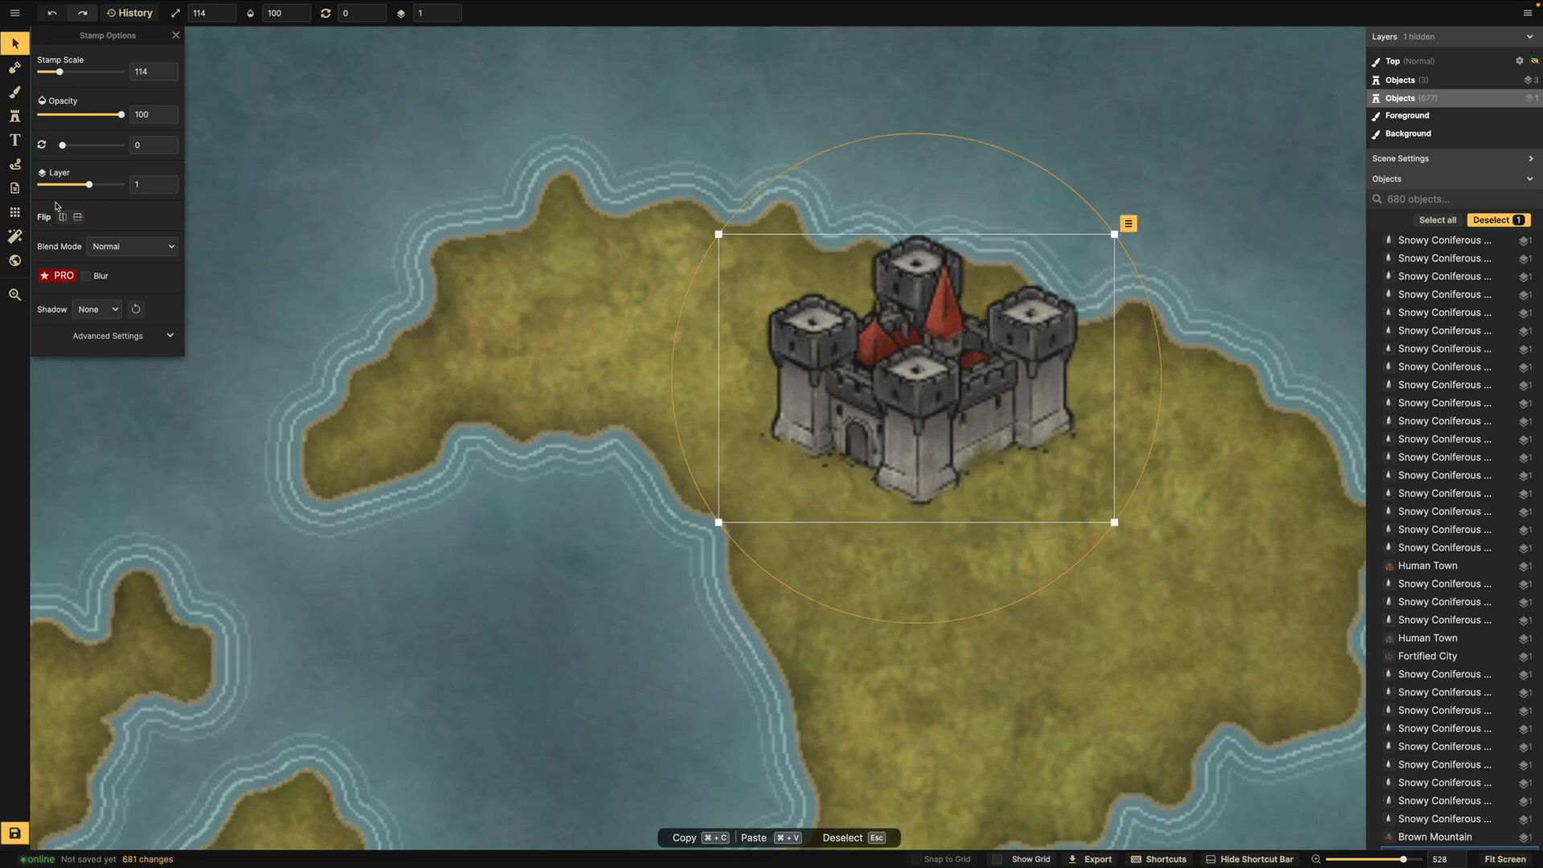
{"action": "left_click", "coordinate": [16, 117]}
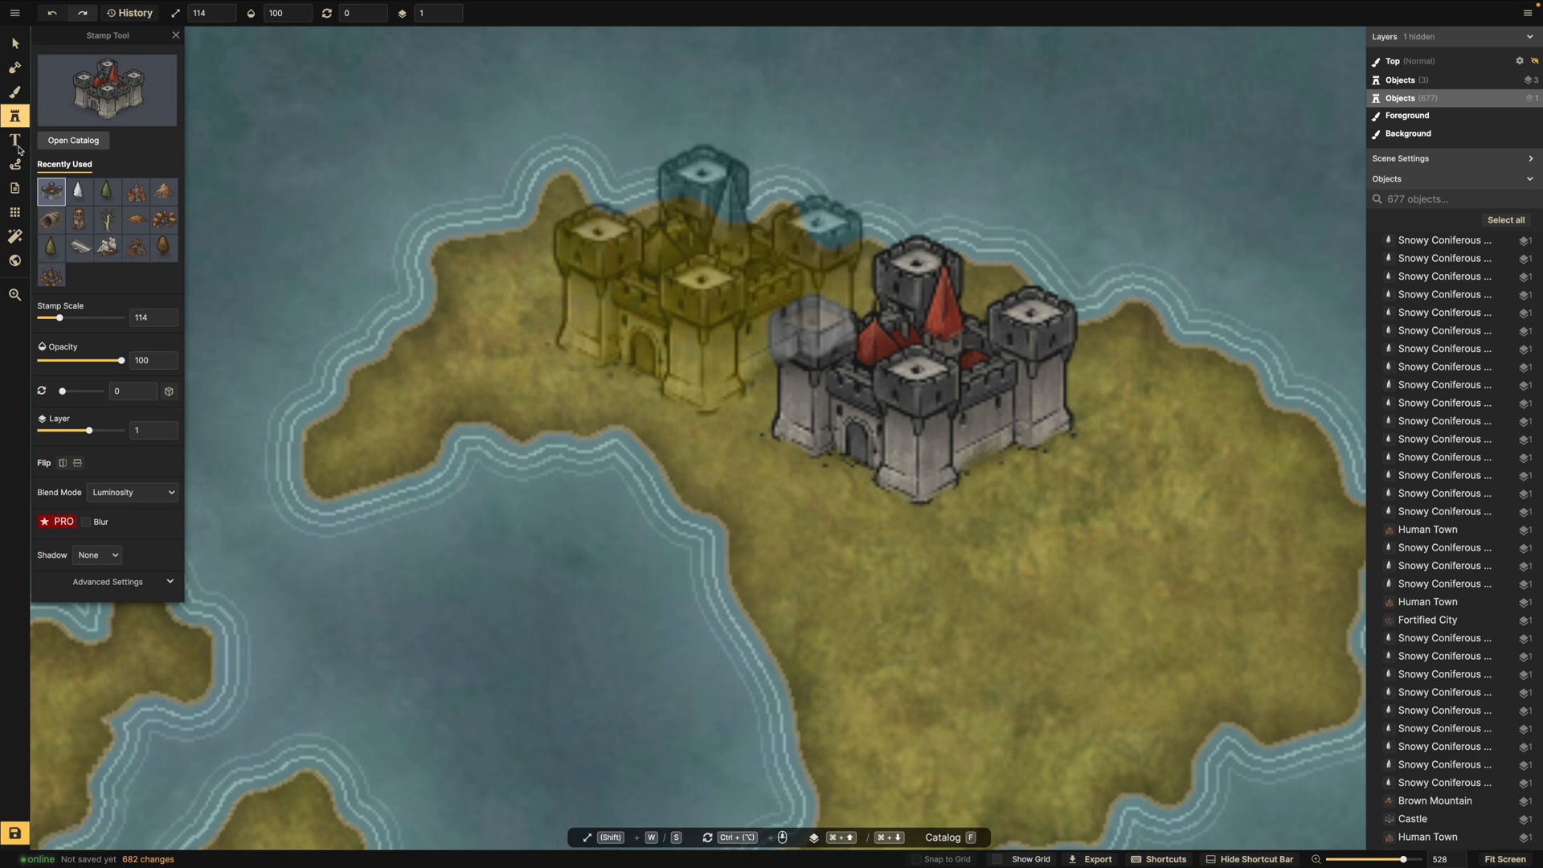
{"action": "left_click", "coordinate": [108, 193]}
{"action": "scroll", "coordinate": [632, 476], "scroll_direction": "up", "scroll_amount": 3}
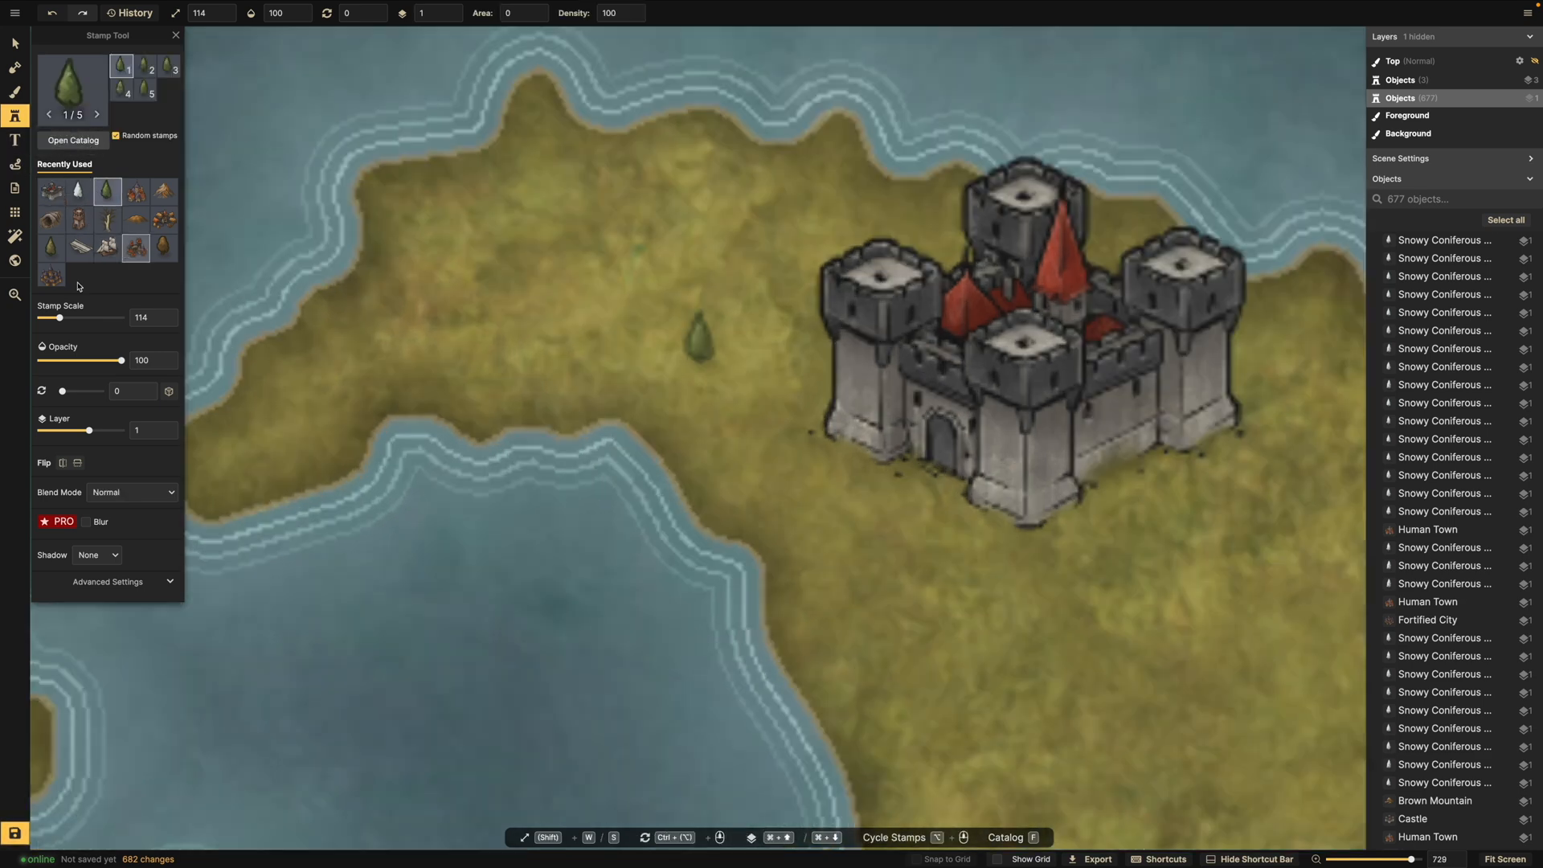
{"action": "left_click_drag", "start_coordinate": [62, 319], "coordinate": [73, 319]}
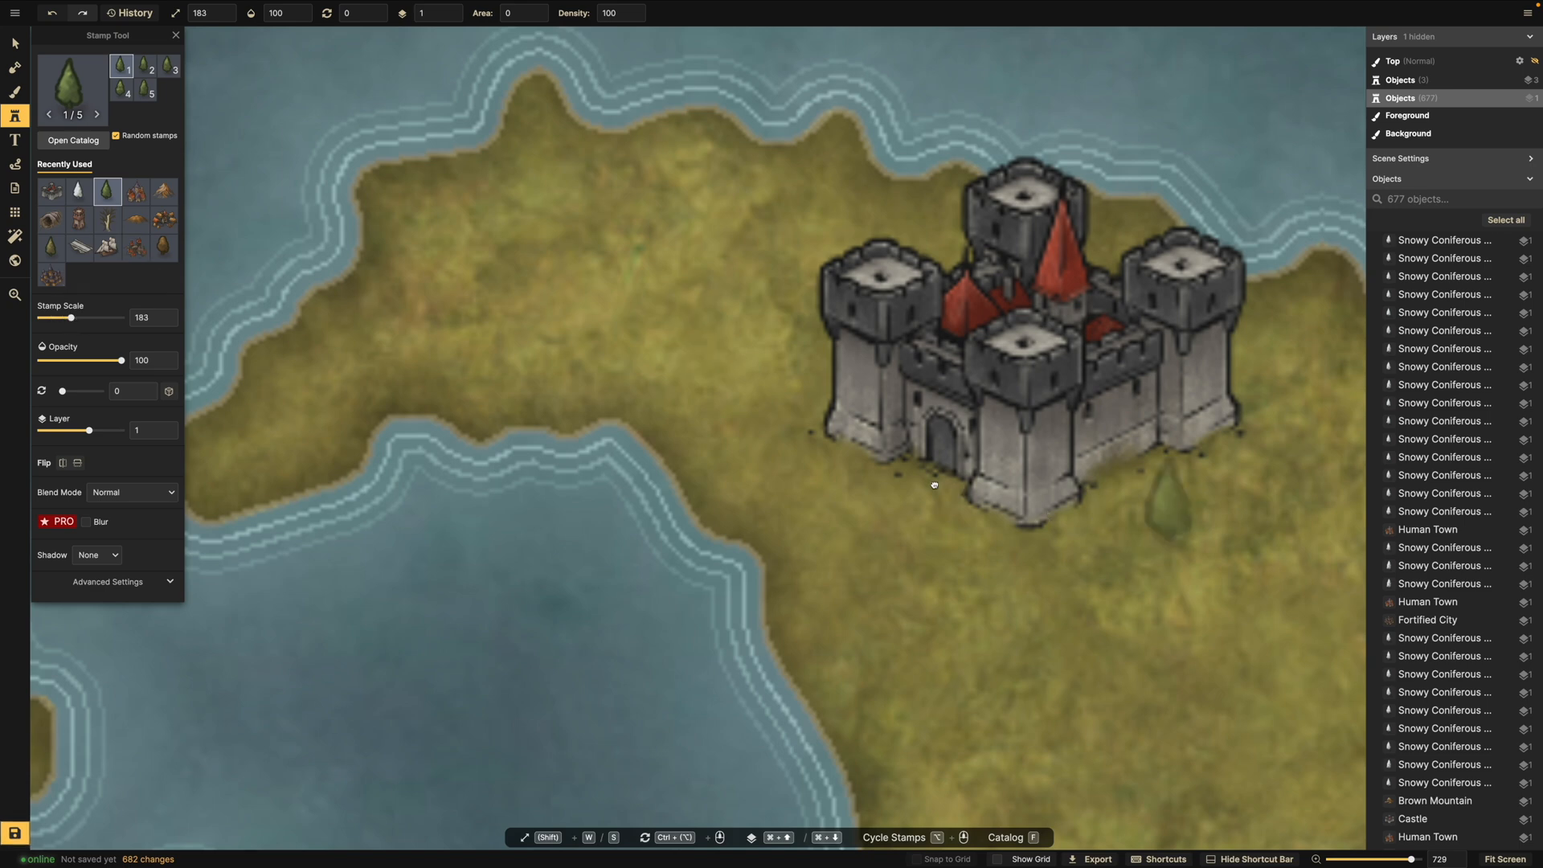
{"action": "left_click_drag", "start_coordinate": [1167, 505], "coordinate": [913, 461]}
{"action": "scroll", "coordinate": [989, 504], "scroll_direction": "up", "scroll_amount": 1}
{"action": "left_click", "coordinate": [1018, 437]}
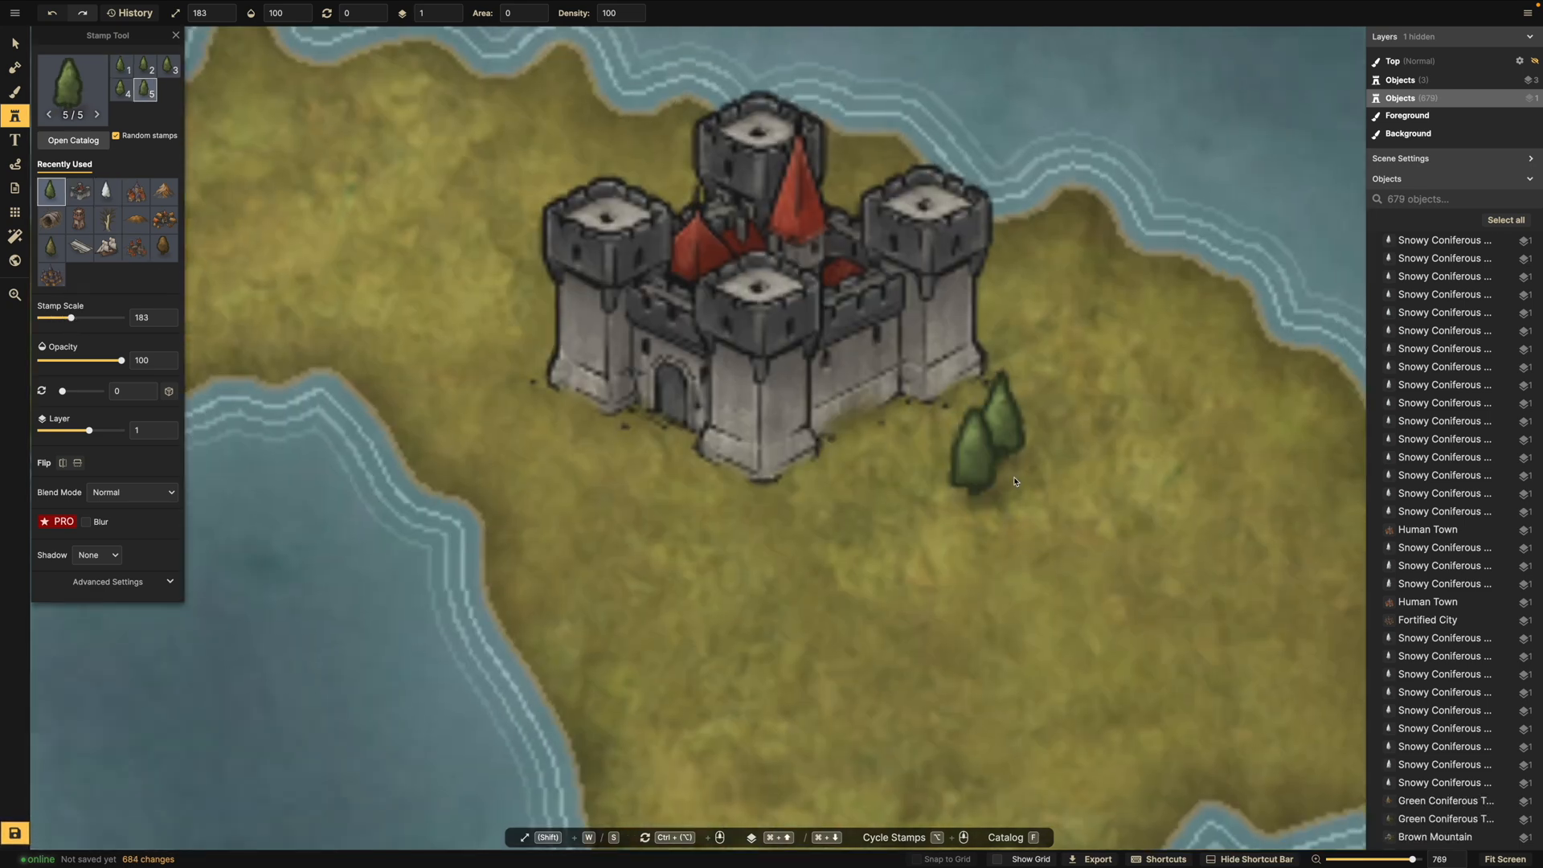
{"action": "left_click", "coordinate": [990, 486]}
{"action": "left_click", "coordinate": [1031, 477]}
{"action": "scroll", "coordinate": [868, 474], "scroll_direction": "down", "scroll_amount": 3}
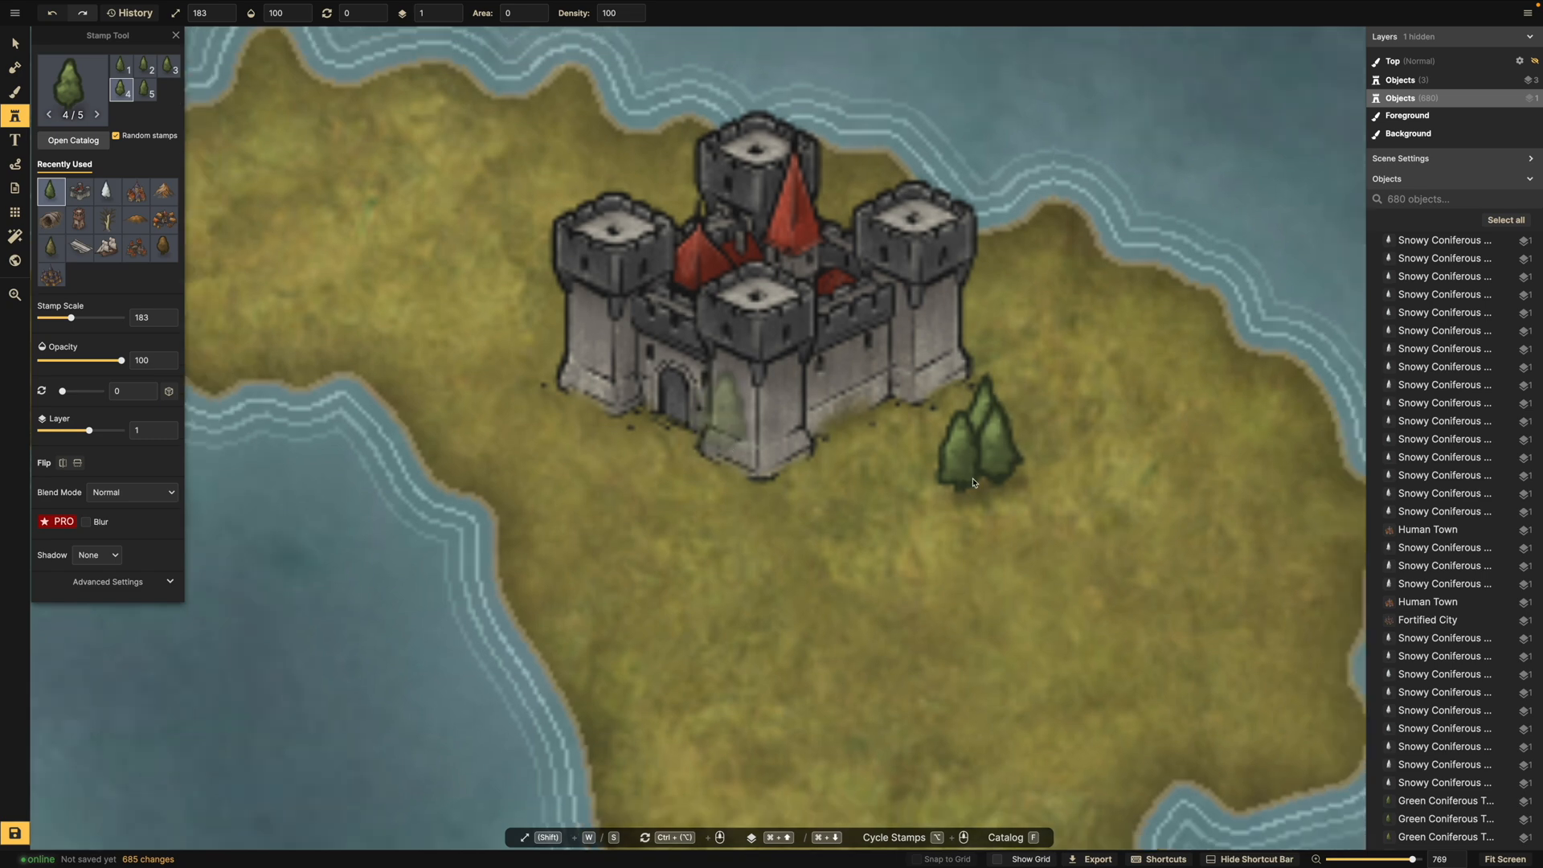
{"action": "left_click", "coordinate": [925, 494]}
Place a small group of green coniferous trees east of the castle, near the island's coast.
{"action": "left_click", "coordinate": [987, 363]}
{"action": "left_click", "coordinate": [1008, 383]}
{"action": "left_click", "coordinate": [1008, 365]}
{"action": "left_click", "coordinate": [1002, 363]}
Plant a row of green coniferous trees along the coast northwest of the castle.
{"action": "scroll", "coordinate": [694, 369], "scroll_direction": "down", "scroll_amount": 3}
{"action": "scroll", "coordinate": [695, 369], "scroll_direction": "left", "scroll_amount": 2}
{"action": "scroll", "coordinate": [723, 382], "scroll_direction": "up", "scroll_amount": 5}
{"action": "left_click", "coordinate": [802, 360]}
{"action": "left_click", "coordinate": [833, 343]}
{"action": "left_click", "coordinate": [806, 394]}
{"action": "left_click", "coordinate": [842, 390]}
{"action": "left_click", "coordinate": [877, 375]}
{"action": "left_click", "coordinate": [778, 369]}
{"action": "left_click", "coordinate": [769, 392]}
{"action": "scroll", "coordinate": [764, 447], "scroll_direction": "down", "scroll_amount": 3}
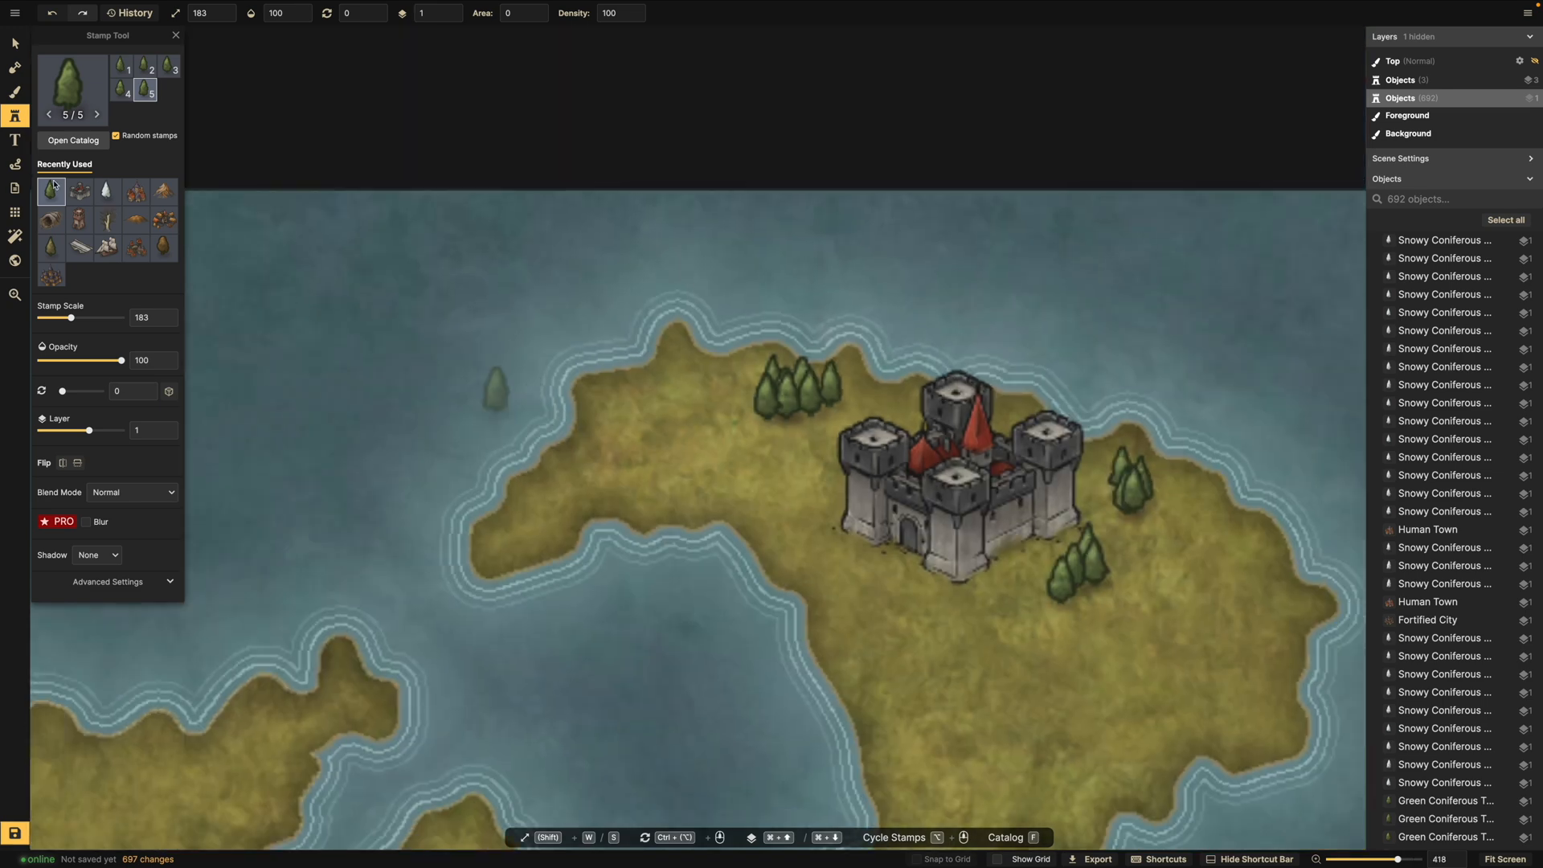
Choose the lighter orange dirt texture from the Fantasy World textures for the foreground brush.
{"action": "left_click", "coordinate": [15, 93]}
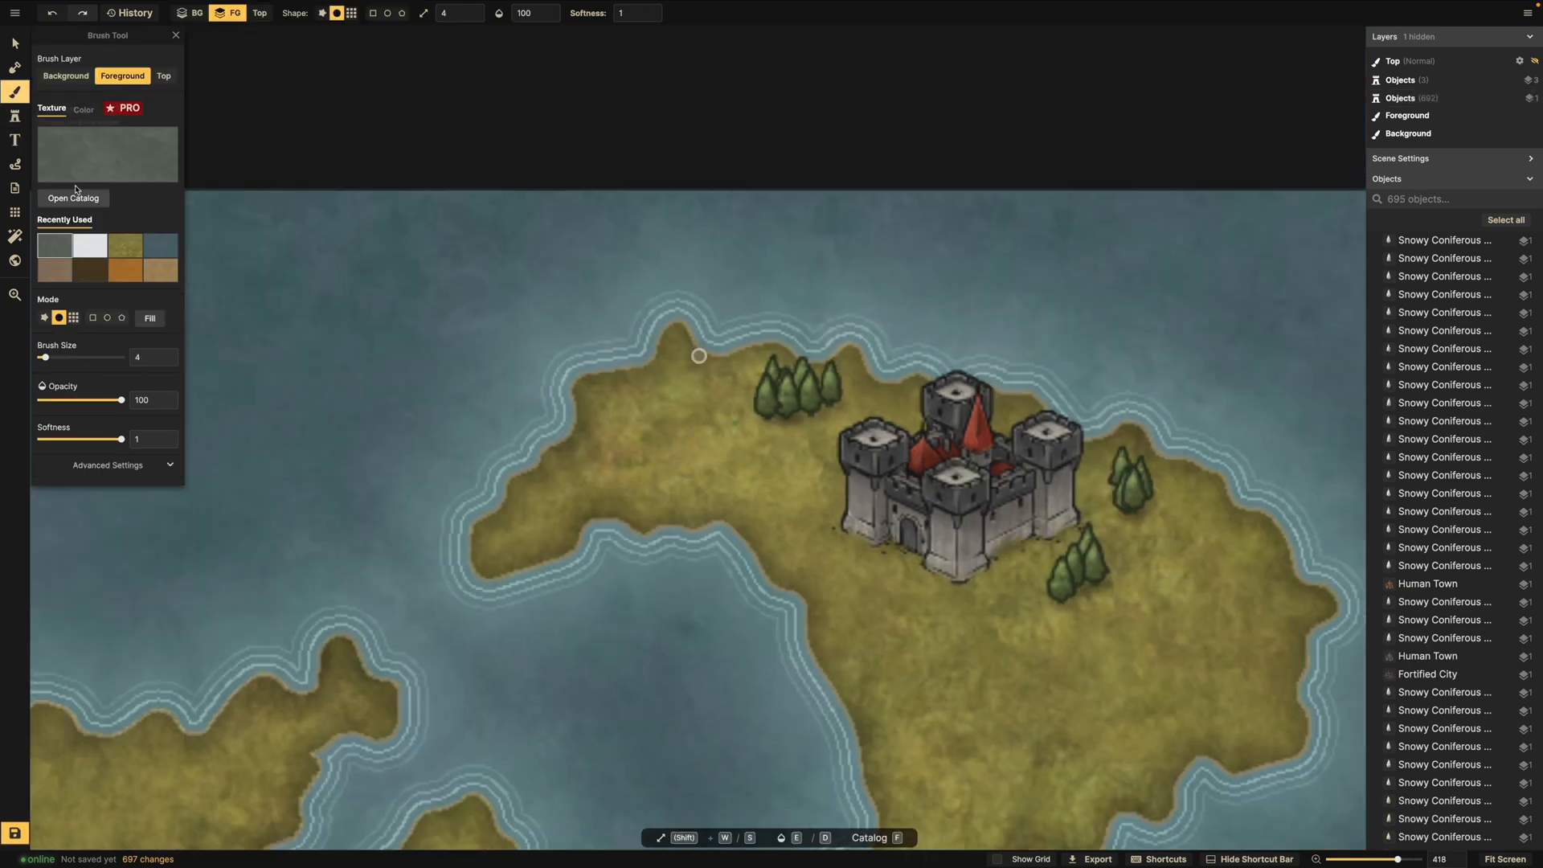
{"action": "left_click", "coordinate": [64, 199]}
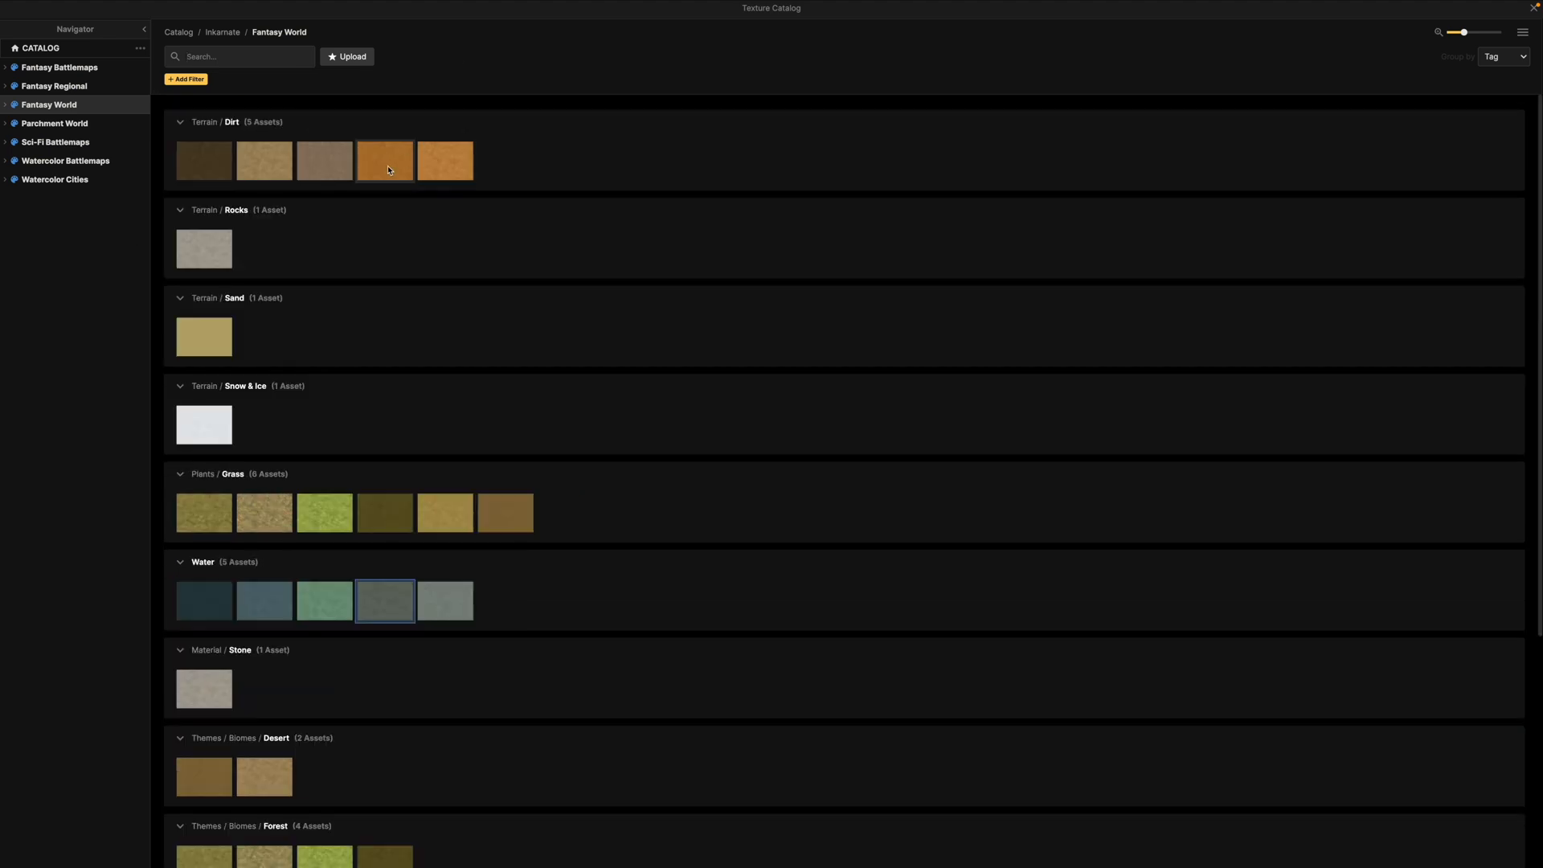
{"action": "left_click", "coordinate": [385, 170]}
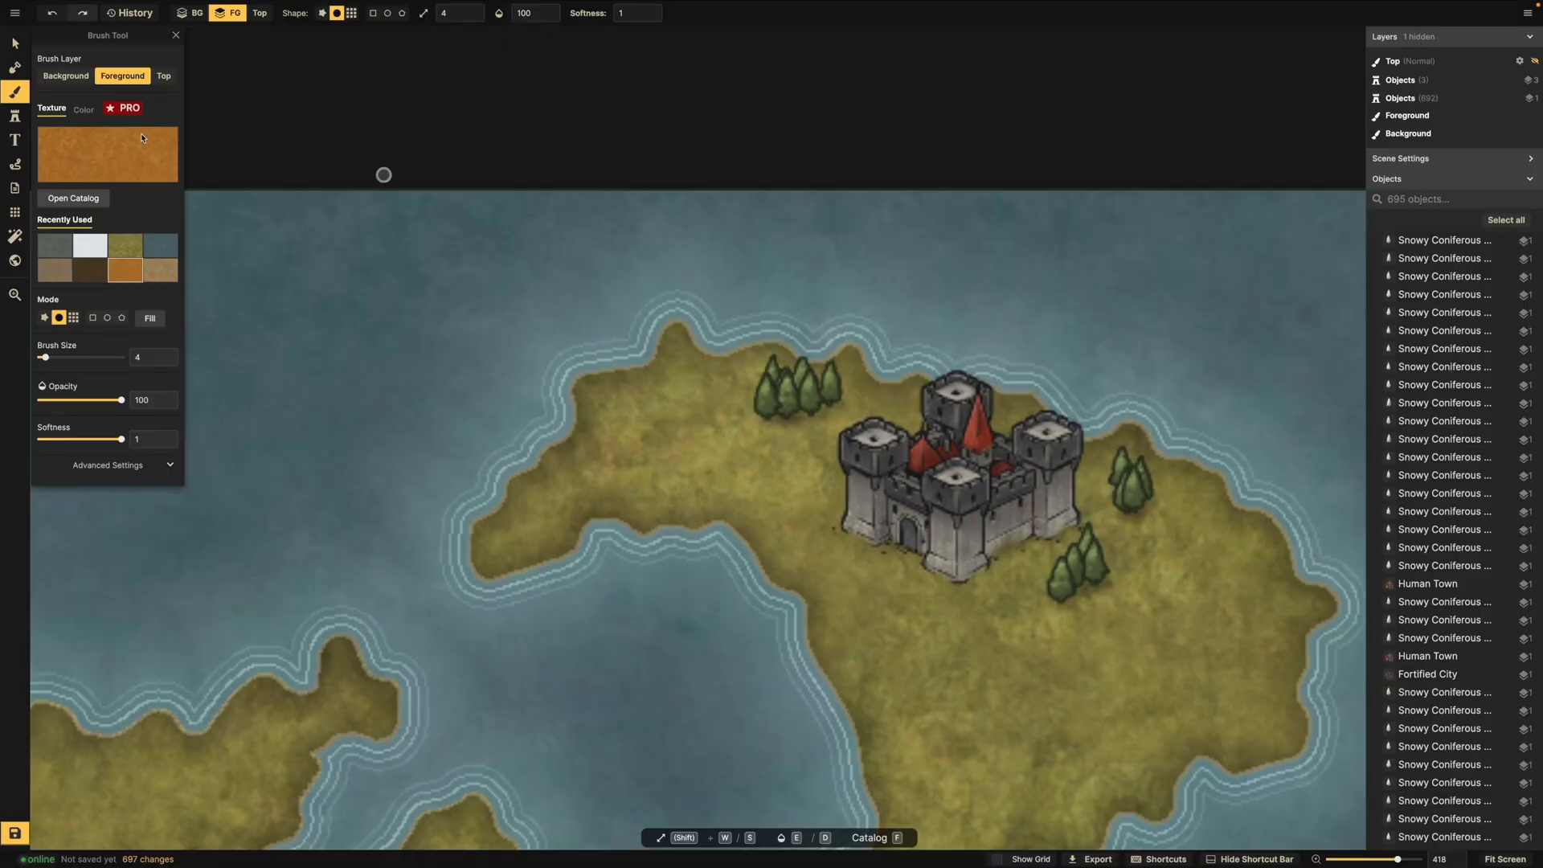
{"action": "left_click", "coordinate": [73, 197]}
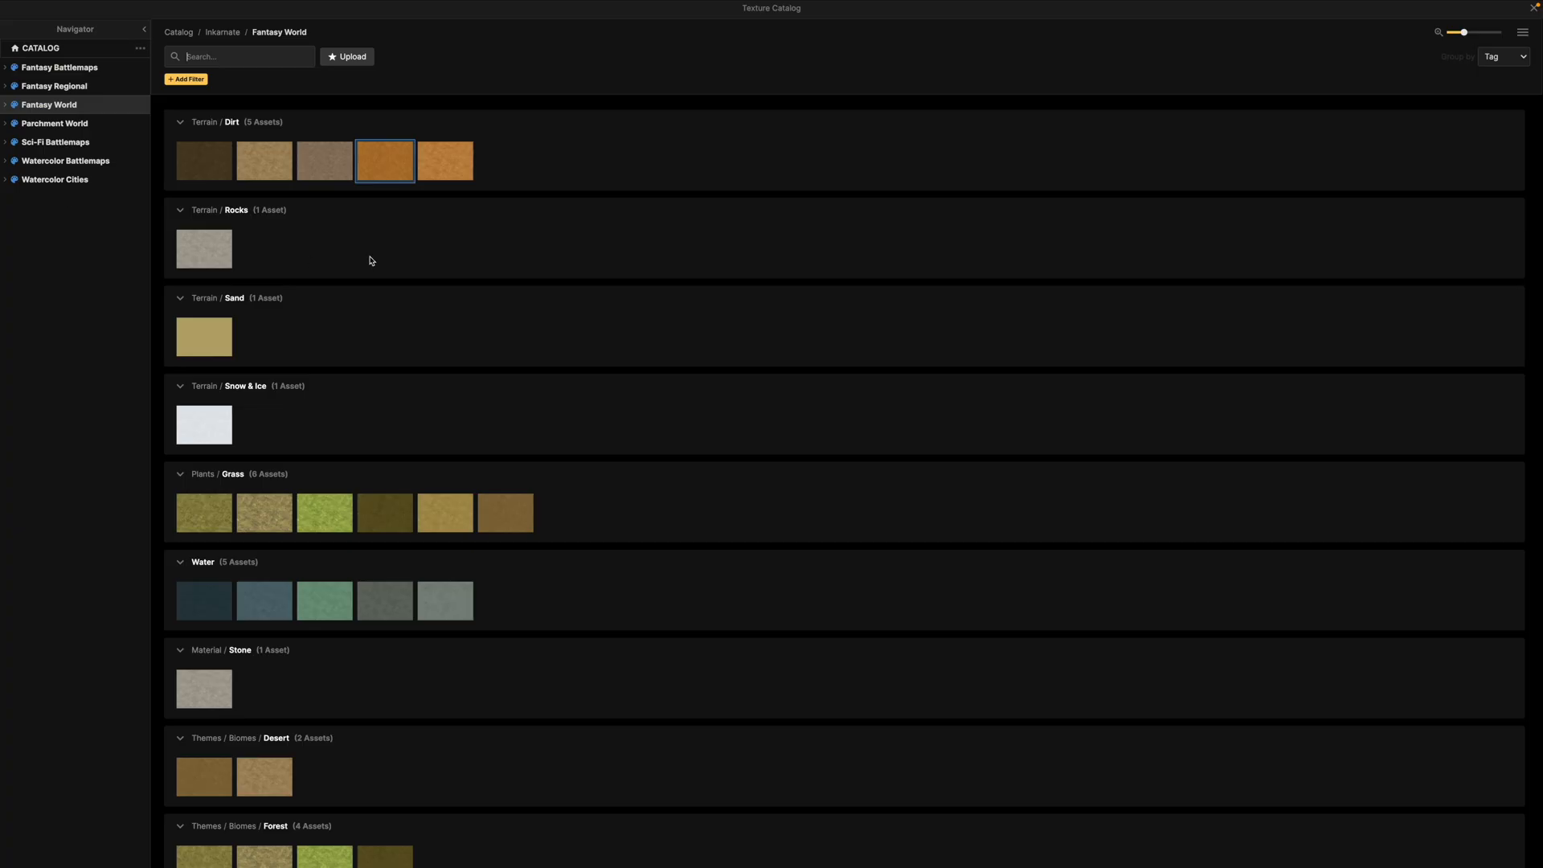
{"action": "left_click", "coordinate": [438, 172]}
Paint orange dirt ground around the castle's base with brush size 4, covering the gate front and southeastern wall.
{"action": "scroll", "coordinate": [688, 380], "scroll_direction": "up", "scroll_amount": 5}
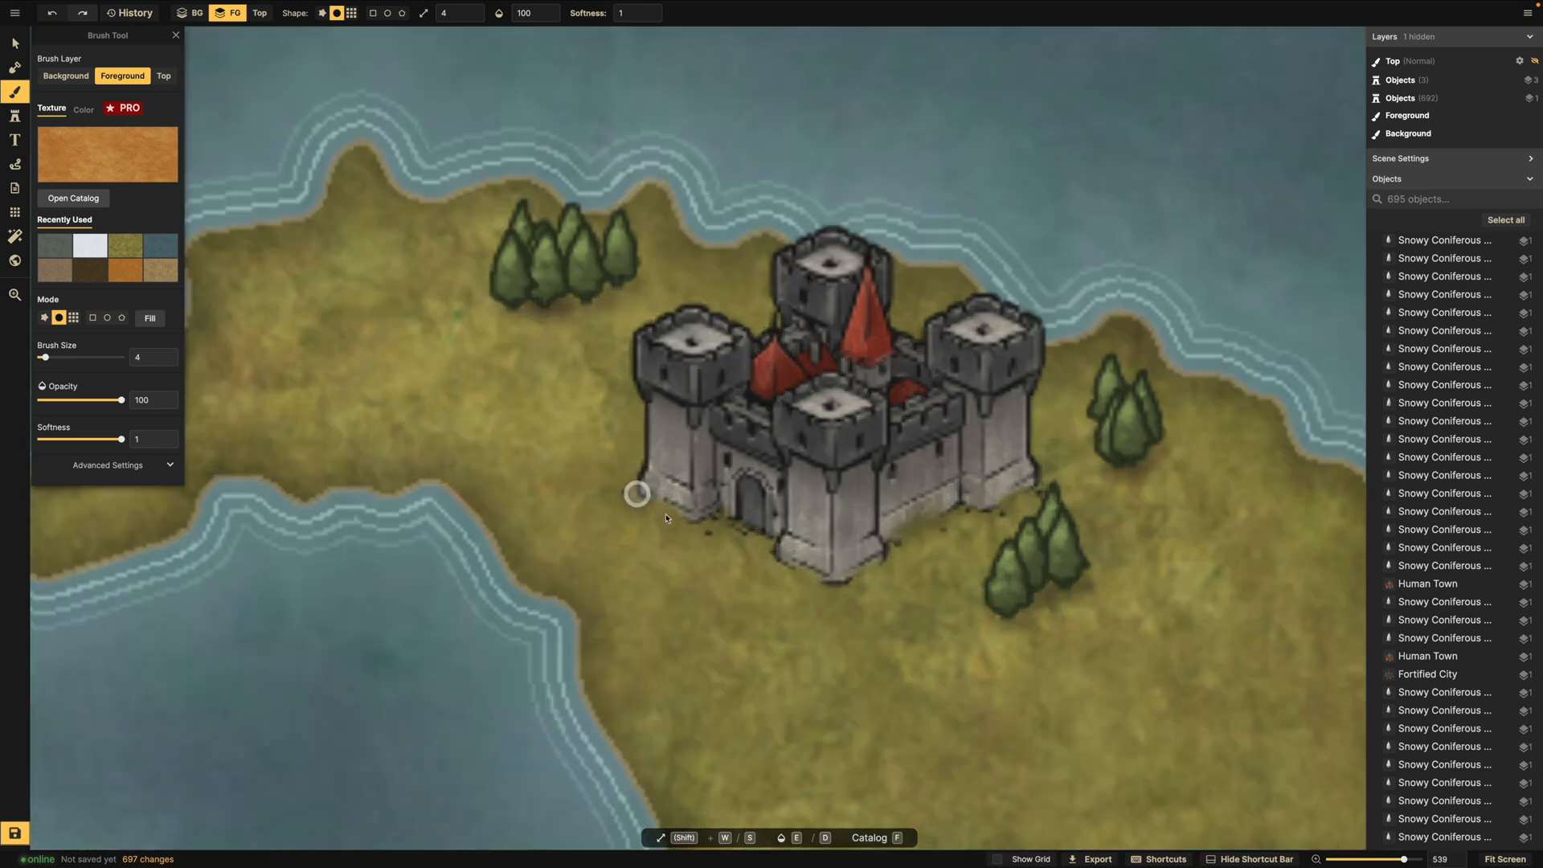
{"action": "left_click_drag", "start_coordinate": [627, 488], "coordinate": [698, 529]}
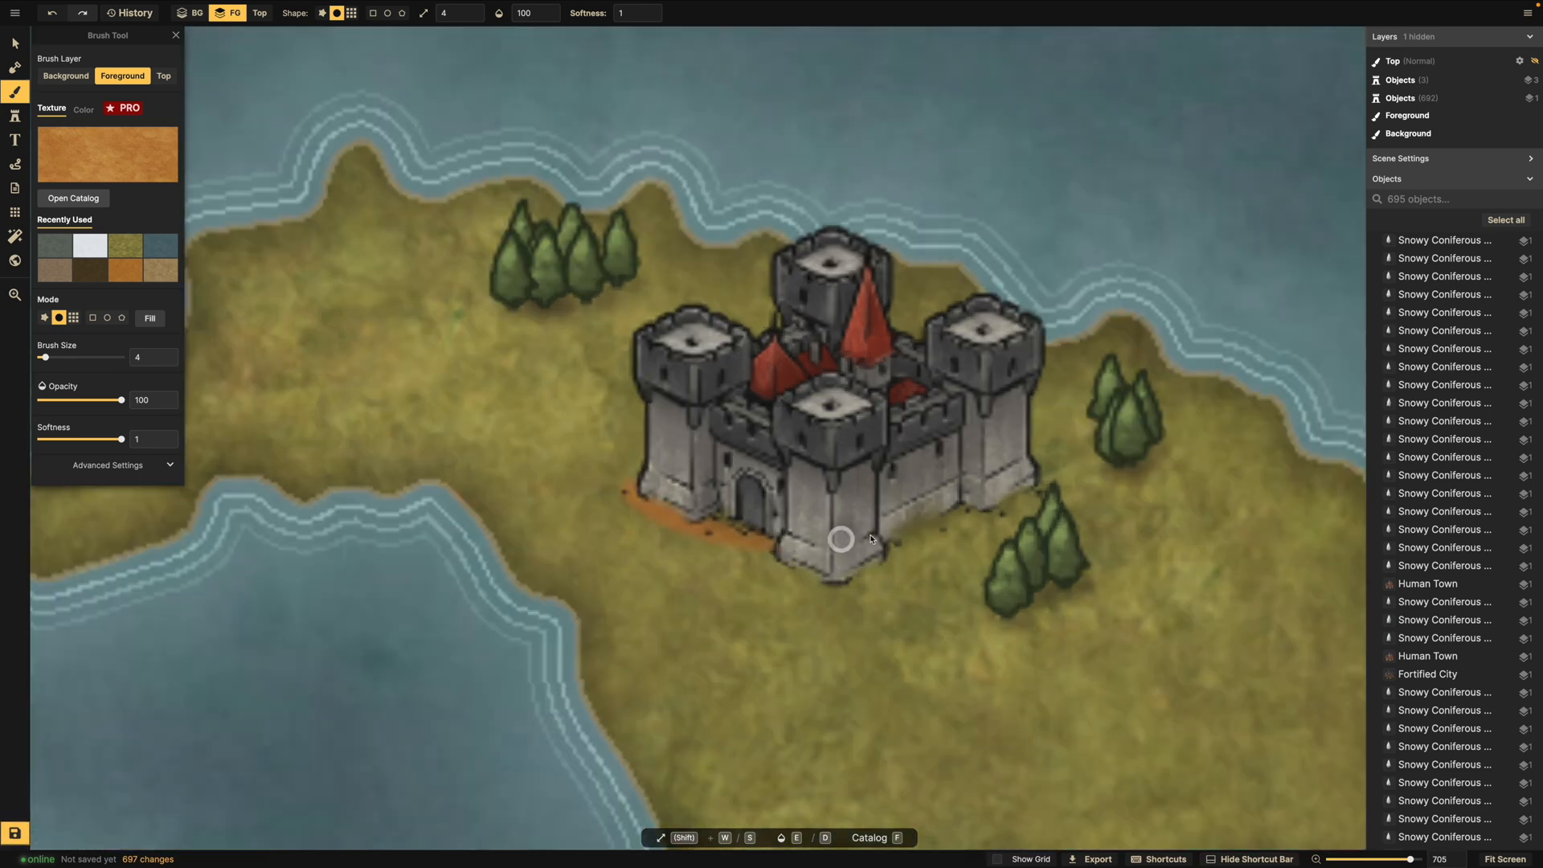
{"action": "mouse_move", "coordinate": [815, 565]}
{"action": "left_mouse_down"}
{"action": "mouse_move", "coordinate": [1001, 512]}
{"action": "mouse_move", "coordinate": [868, 574]}
{"action": "mouse_move", "coordinate": [936, 551]}
{"action": "mouse_move", "coordinate": [811, 565]}
{"action": "left_mouse_up"}
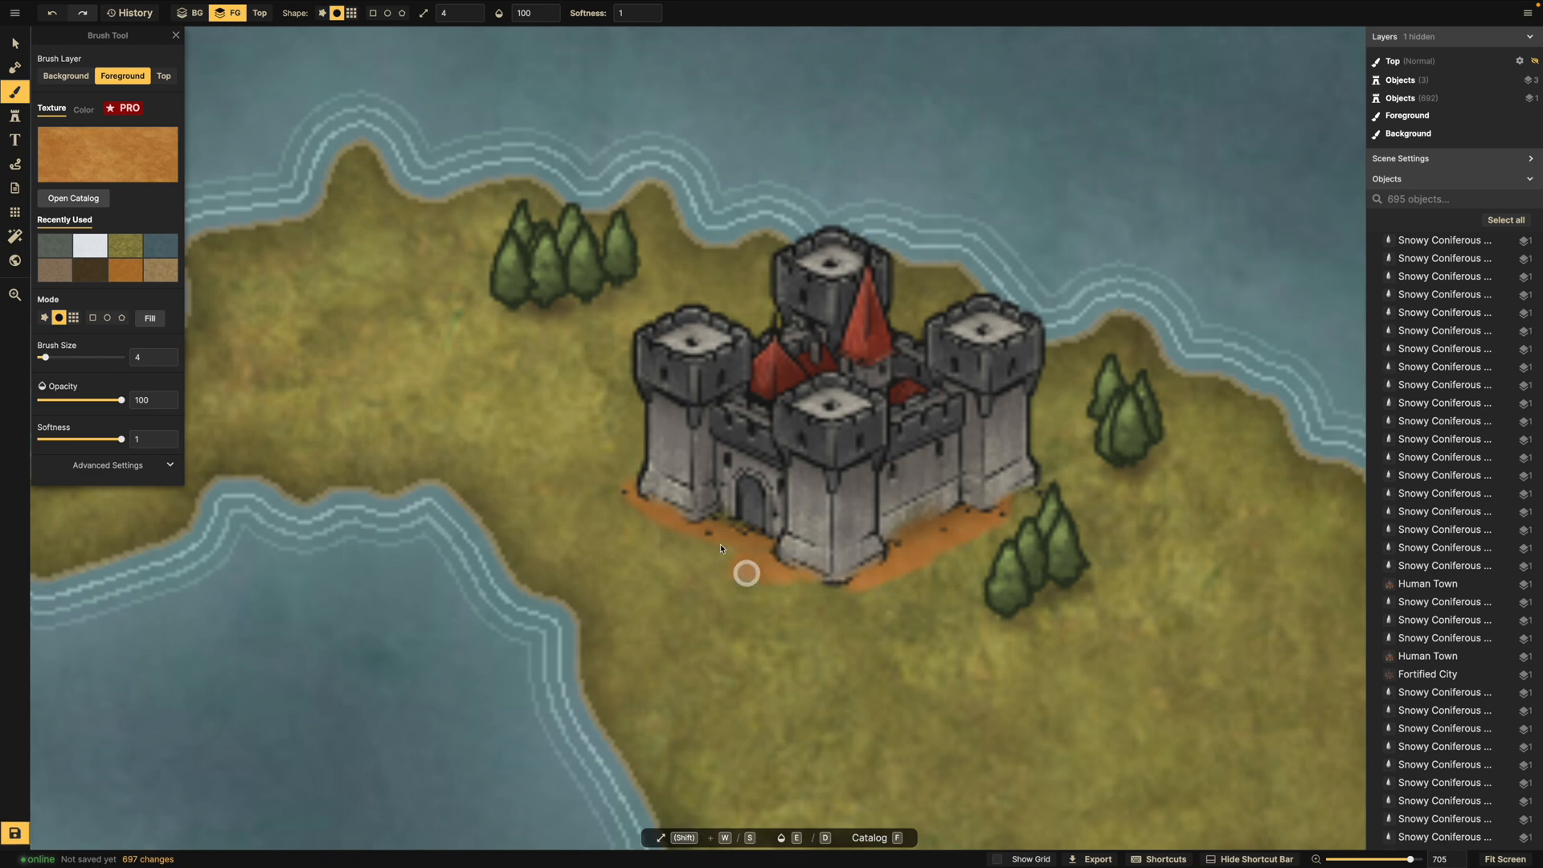
{"action": "mouse_move", "coordinate": [721, 549]}
{"action": "left_mouse_down"}
{"action": "mouse_move", "coordinate": [643, 494]}
{"action": "mouse_move", "coordinate": [680, 483]}
{"action": "mouse_move", "coordinate": [747, 524]}
{"action": "mouse_move", "coordinate": [711, 547]}
{"action": "mouse_move", "coordinate": [750, 563]}
{"action": "mouse_move", "coordinate": [871, 567]}
{"action": "mouse_move", "coordinate": [831, 591]}
{"action": "mouse_move", "coordinate": [993, 540]}
{"action": "mouse_move", "coordinate": [1025, 505]}
{"action": "mouse_move", "coordinate": [990, 535]}
{"action": "mouse_move", "coordinate": [860, 579]}
{"action": "mouse_move", "coordinate": [974, 524]}
{"action": "left_mouse_up"}
{"action": "scroll", "coordinate": [984, 507], "scroll_direction": "down", "scroll_amount": 1}
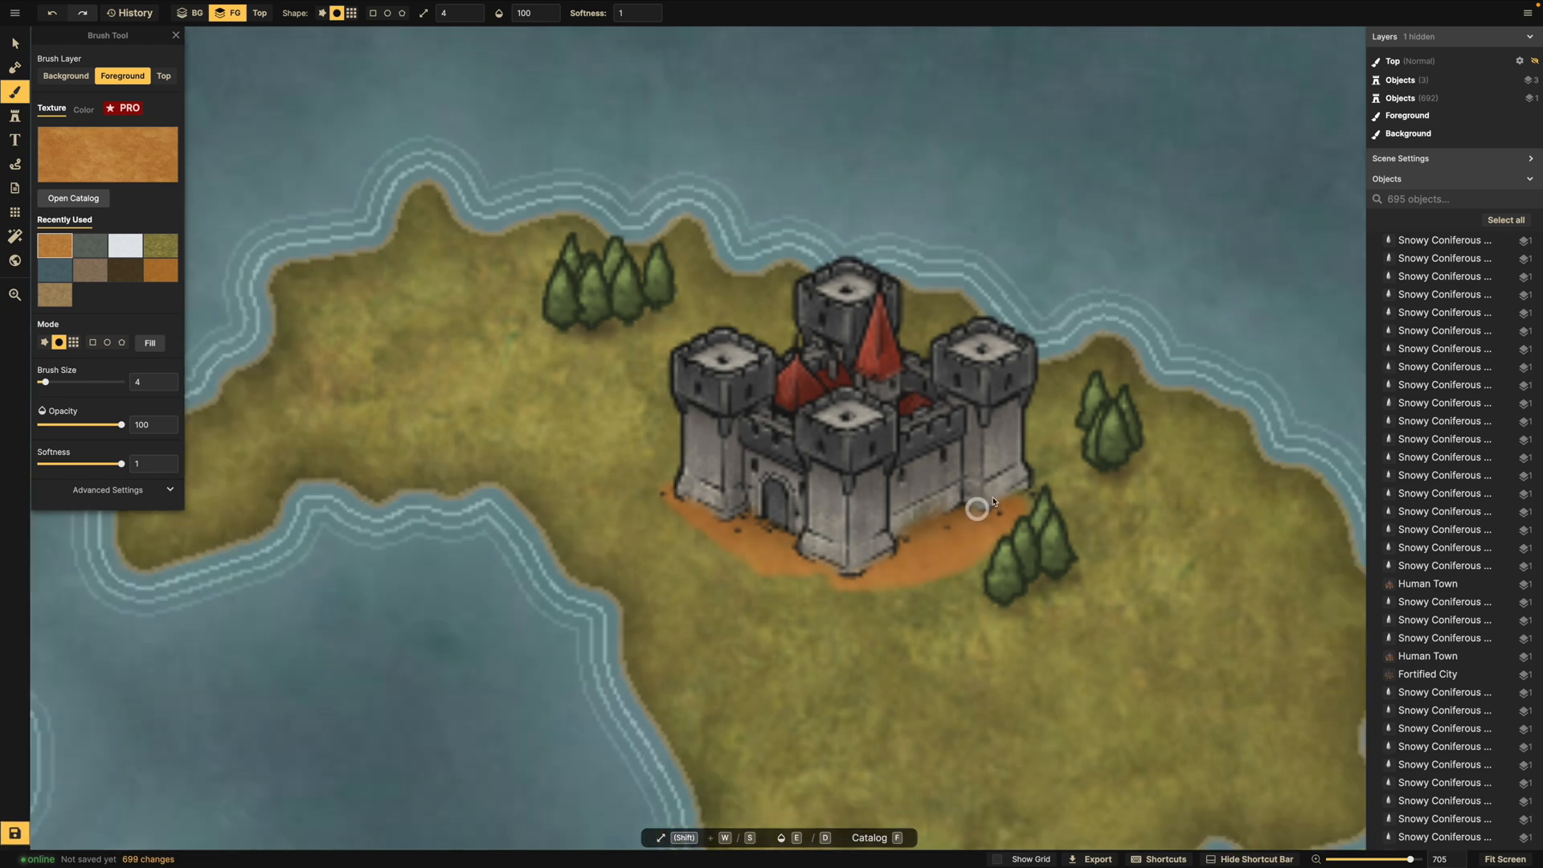
{"action": "scroll", "coordinate": [993, 501], "scroll_direction": "down", "scroll_amount": 2}
{"action": "left_click", "coordinate": [1004, 505]}
{"action": "scroll", "coordinate": [1005, 505], "scroll_direction": "up", "scroll_amount": 3}
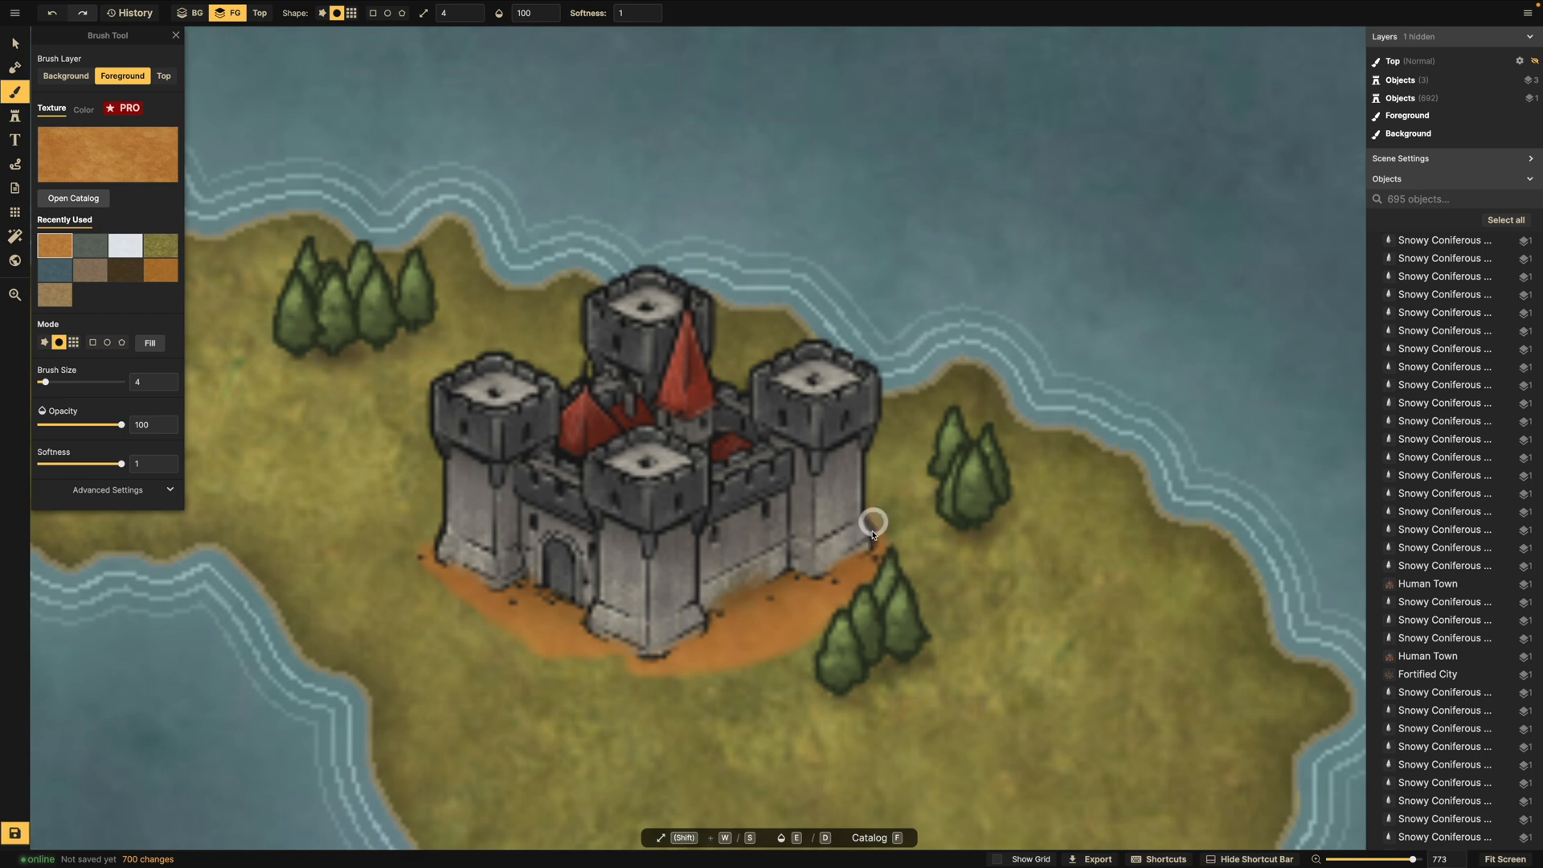
{"action": "left_click_drag", "start_coordinate": [869, 537], "coordinate": [795, 605]}
{"action": "mouse_move", "coordinate": [670, 642]}
{"action": "left_mouse_down"}
{"action": "mouse_move", "coordinate": [751, 654]}
{"action": "mouse_move", "coordinate": [851, 562]}
{"action": "left_mouse_up"}
{"action": "scroll", "coordinate": [637, 525], "scroll_direction": "down", "scroll_amount": 1}
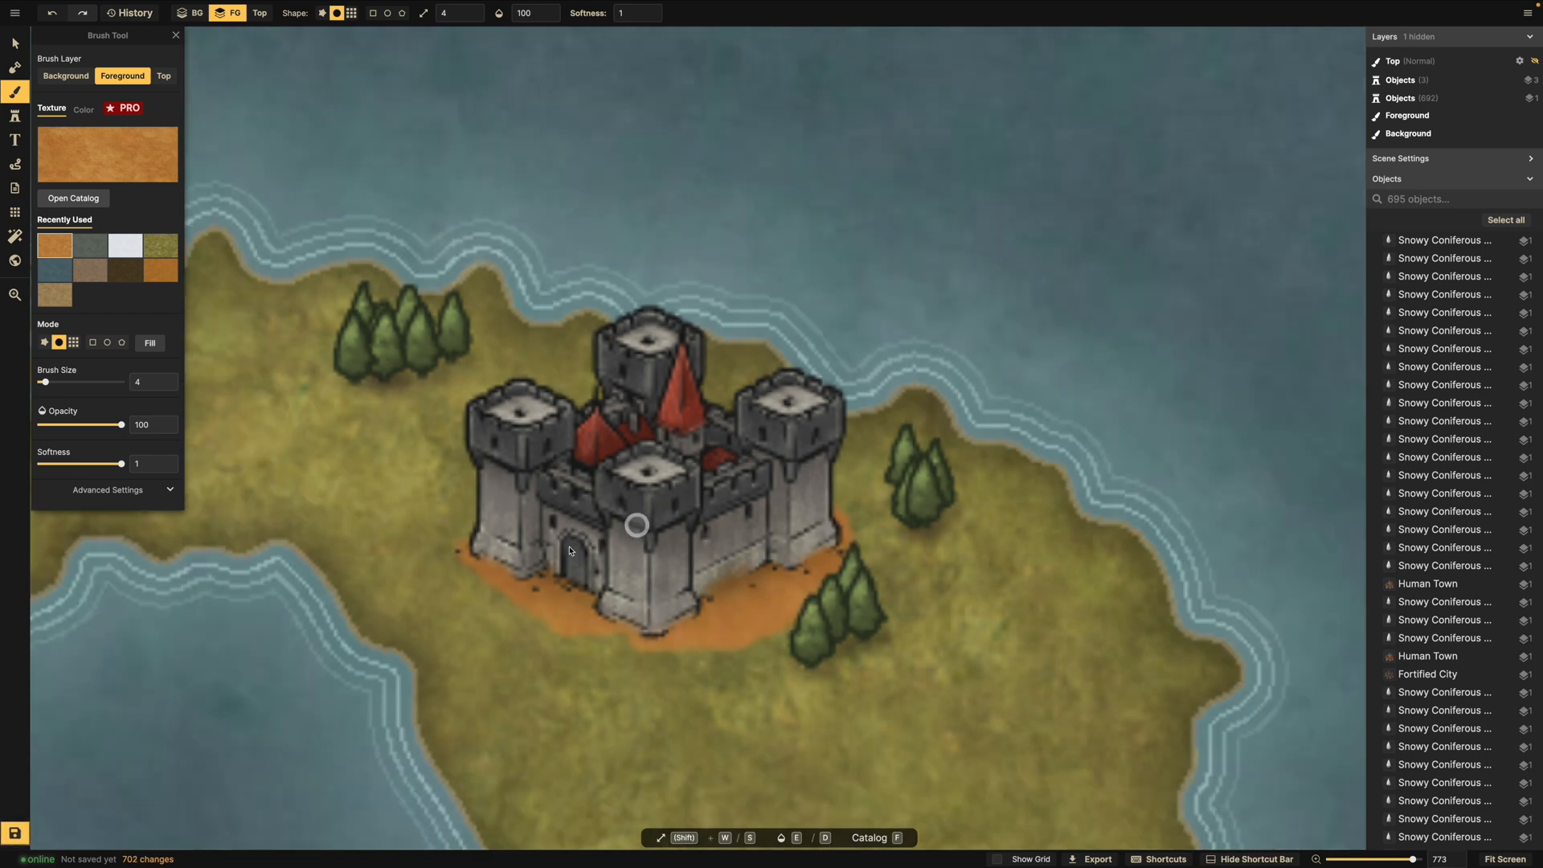
{"action": "scroll", "coordinate": [637, 525], "scroll_direction": "down", "scroll_amount": 4}
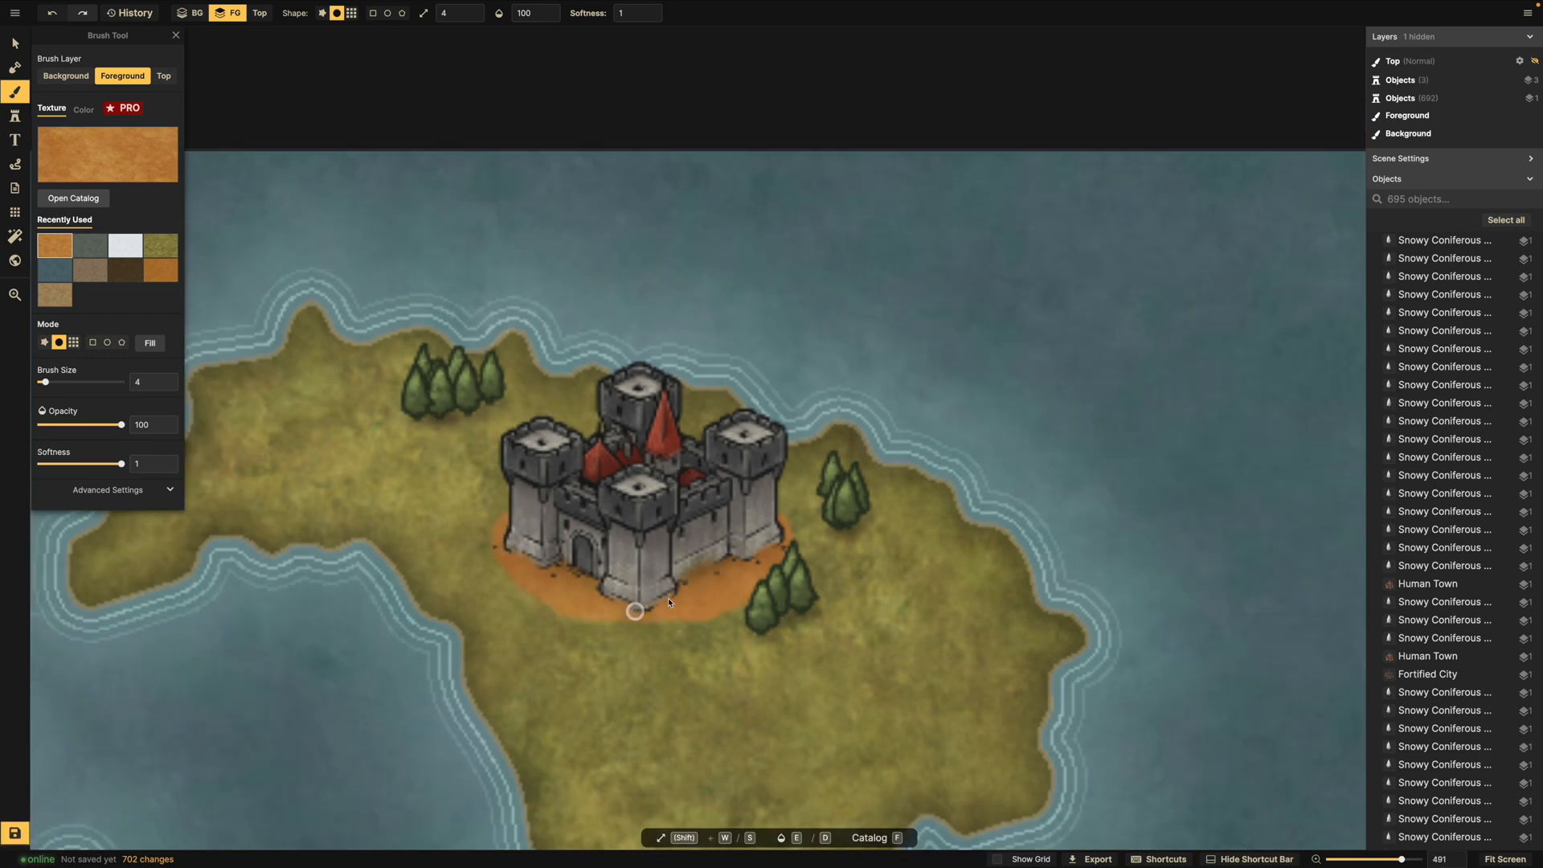
{"action": "scroll", "coordinate": [666, 598], "scroll_direction": "down", "scroll_amount": 5}
{"action": "left_click_drag", "start_coordinate": [714, 561], "coordinate": [632, 568]}
{"action": "scroll", "coordinate": [633, 570], "scroll_direction": "up", "scroll_amount": 6}
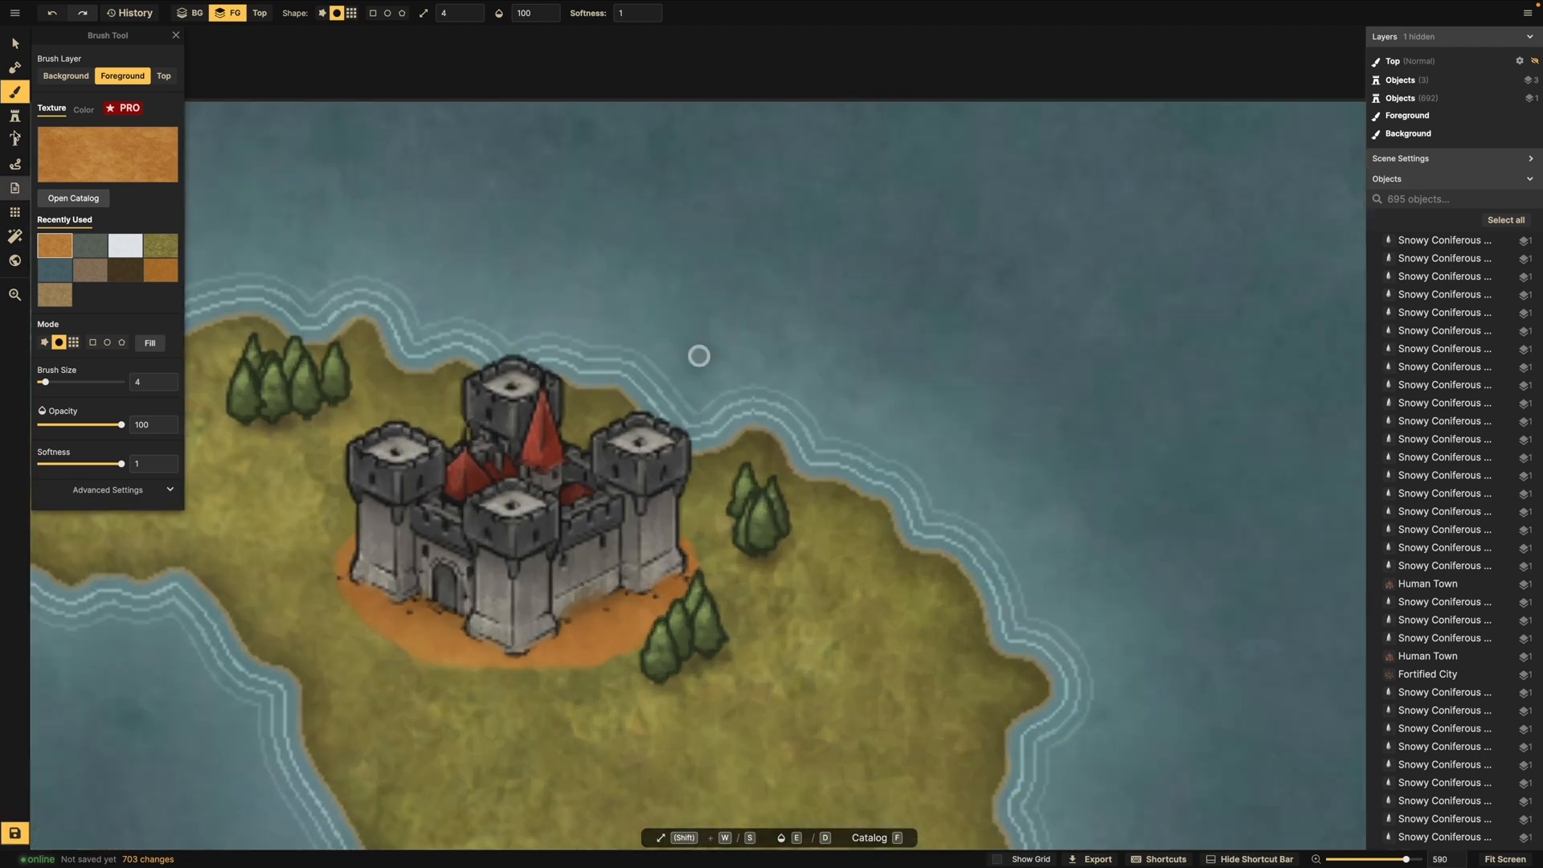
Choose the dead tree stamp and place one at scale 183 just west of the castle.
{"action": "left_click", "coordinate": [15, 115]}
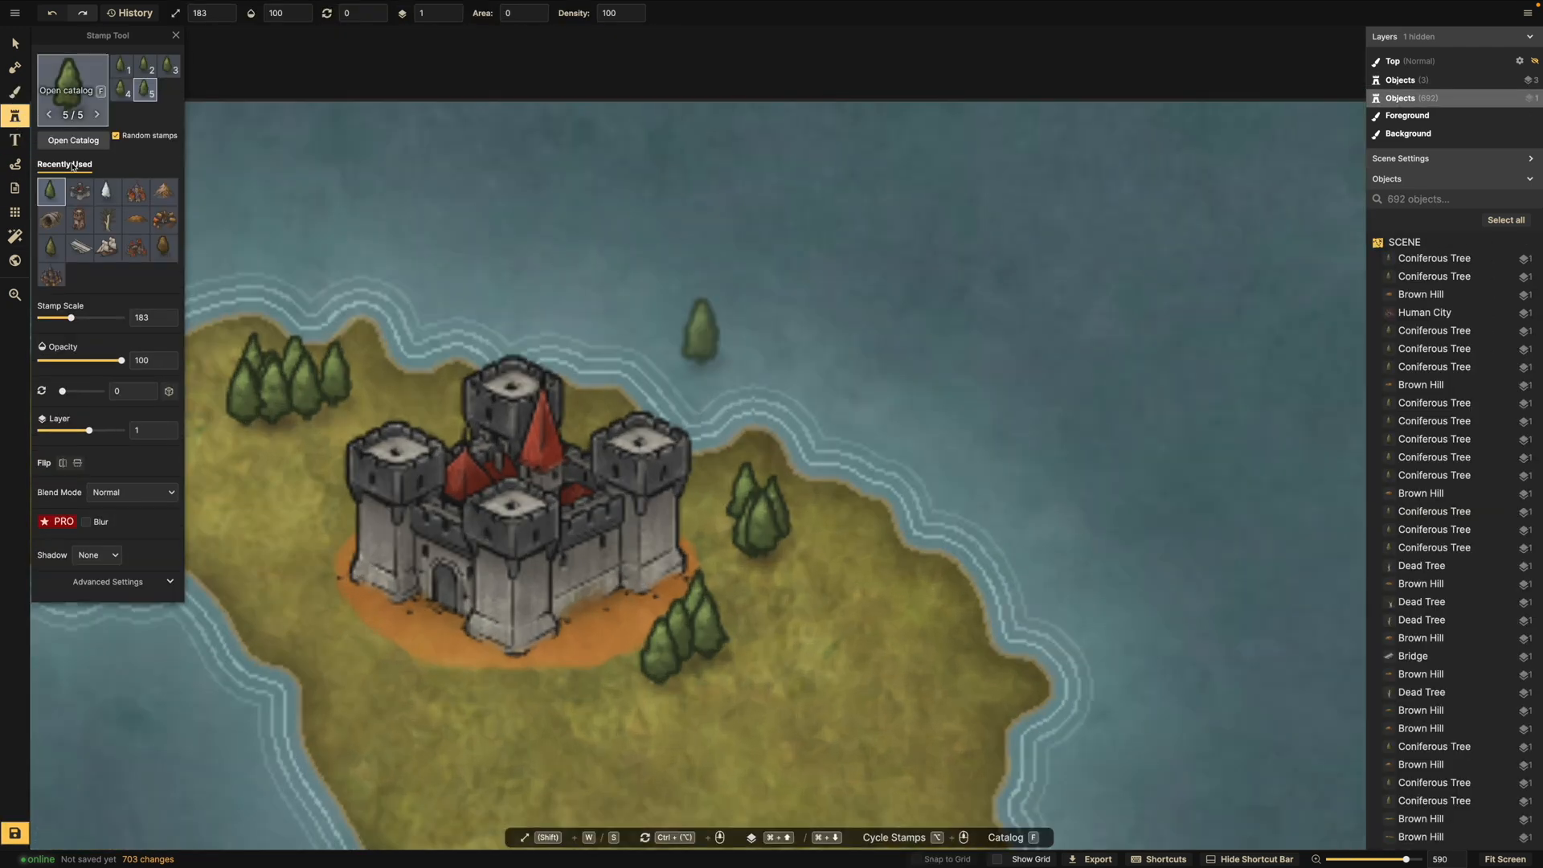
{"action": "left_click", "coordinate": [107, 220]}
{"action": "scroll", "coordinate": [281, 527], "scroll_direction": "up", "scroll_amount": 5}
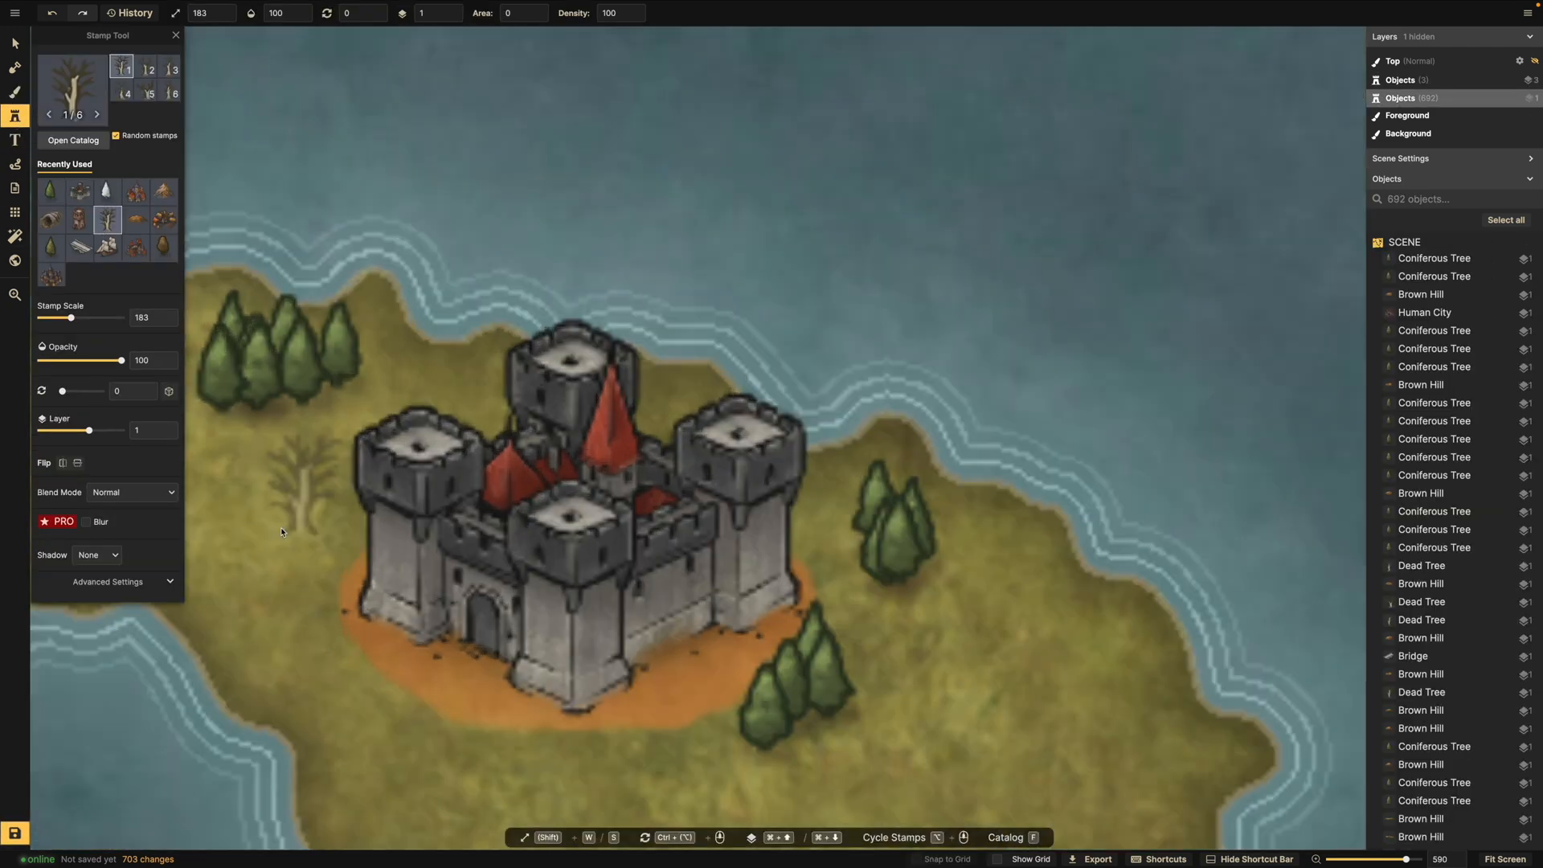
{"action": "left_click_drag", "start_coordinate": [403, 391], "coordinate": [425, 358]}
{"action": "left_click", "coordinate": [452, 394]}
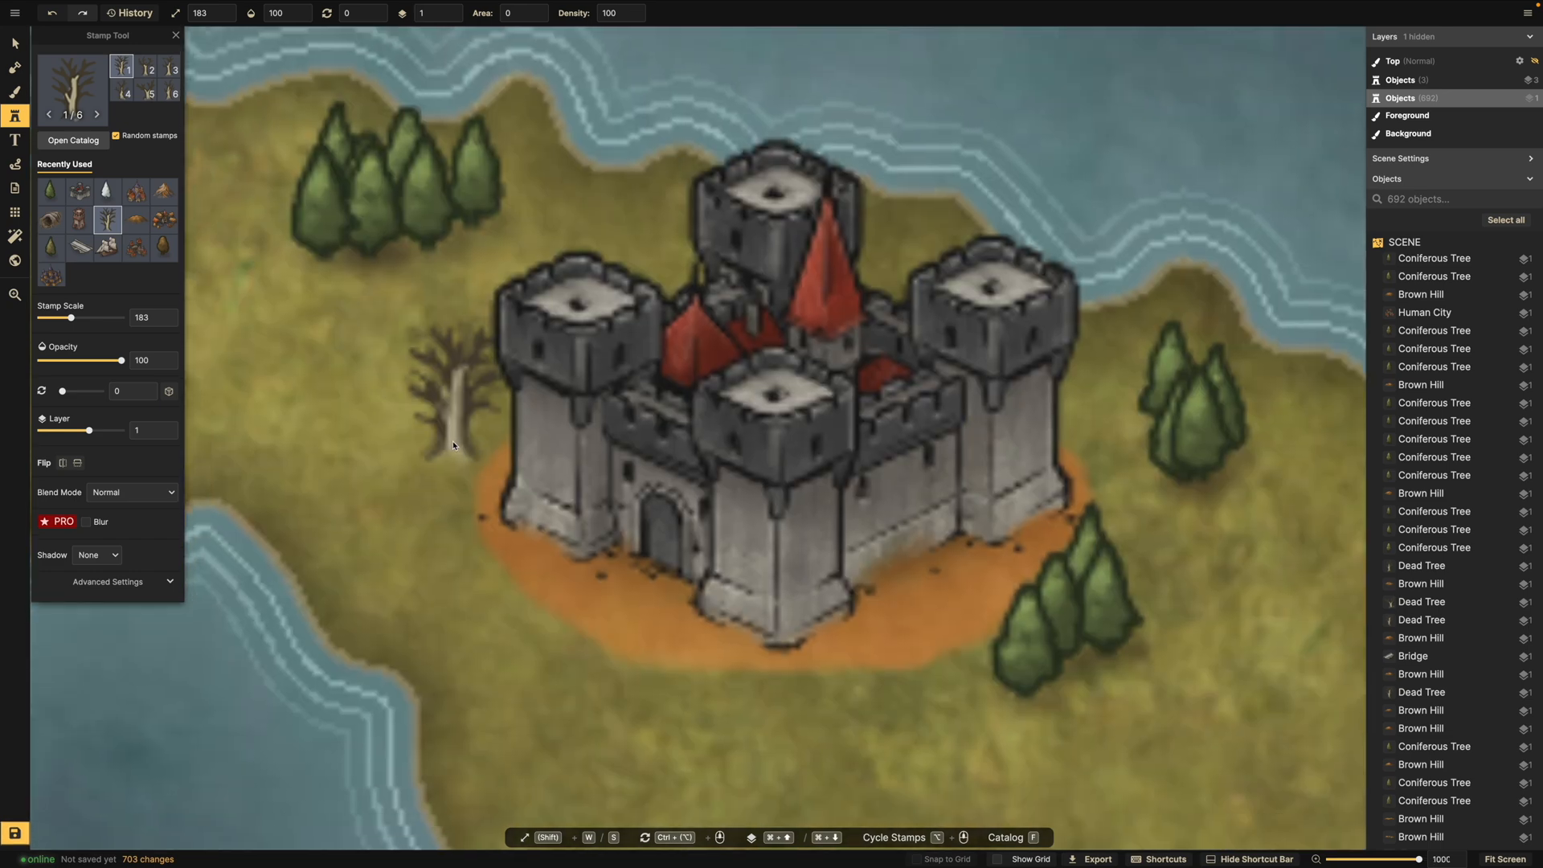
Place dead trees beside the green conifers at the castle's southeastern corner.
{"action": "scroll", "coordinate": [515, 482], "scroll_direction": "down", "scroll_amount": 2}
{"action": "scroll", "coordinate": [663, 594], "scroll_direction": "down", "scroll_amount": 1}
{"action": "left_click_drag", "start_coordinate": [662, 594], "coordinate": [514, 386]}
{"action": "scroll", "coordinate": [546, 394], "scroll_direction": "up", "scroll_amount": 1}
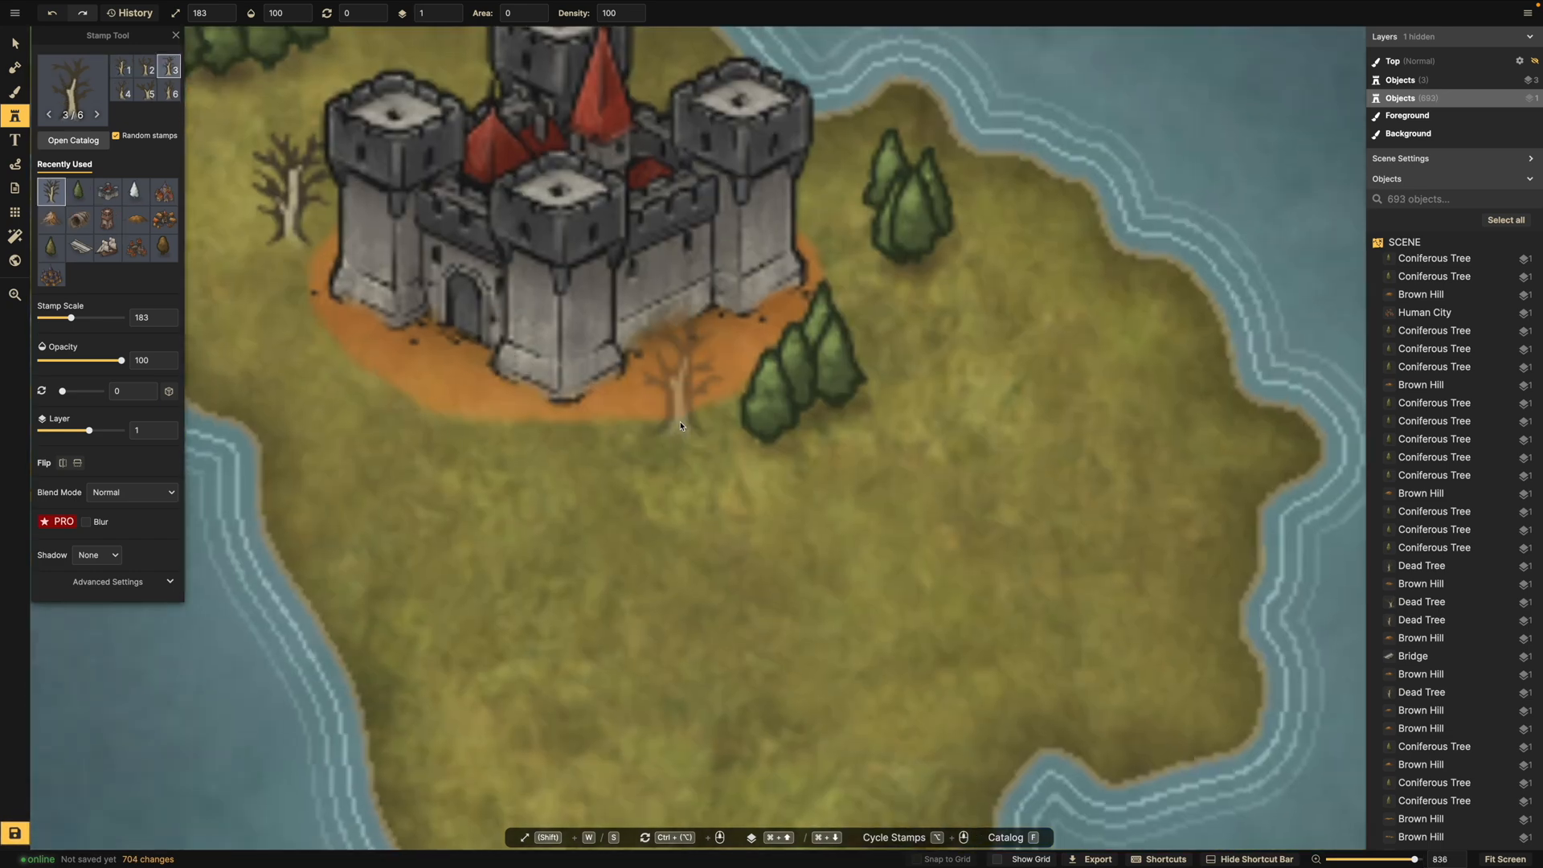
{"action": "left_click", "coordinate": [684, 406]}
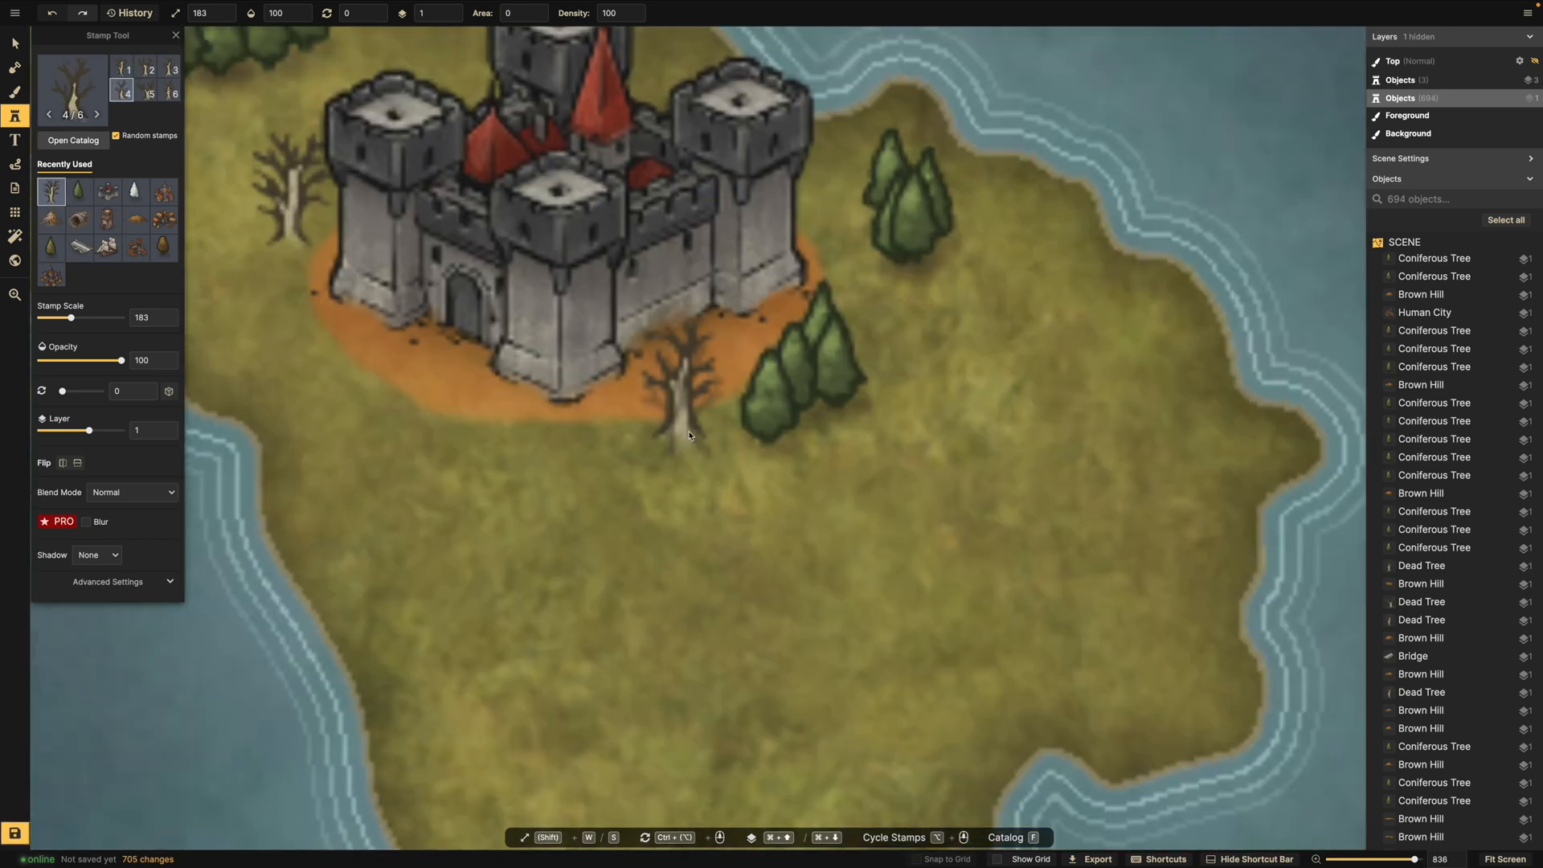
{"action": "left_click", "coordinate": [734, 438]}
Add dead trees beside the conifers east of the castle and around the dead tree on its west side.
{"action": "scroll", "coordinate": [924, 289], "scroll_direction": "down", "scroll_amount": 2}
{"action": "left_click", "coordinate": [874, 235]}
{"action": "left_click", "coordinate": [898, 278]}
{"action": "scroll", "coordinate": [723, 181], "scroll_direction": "down", "scroll_amount": 2}
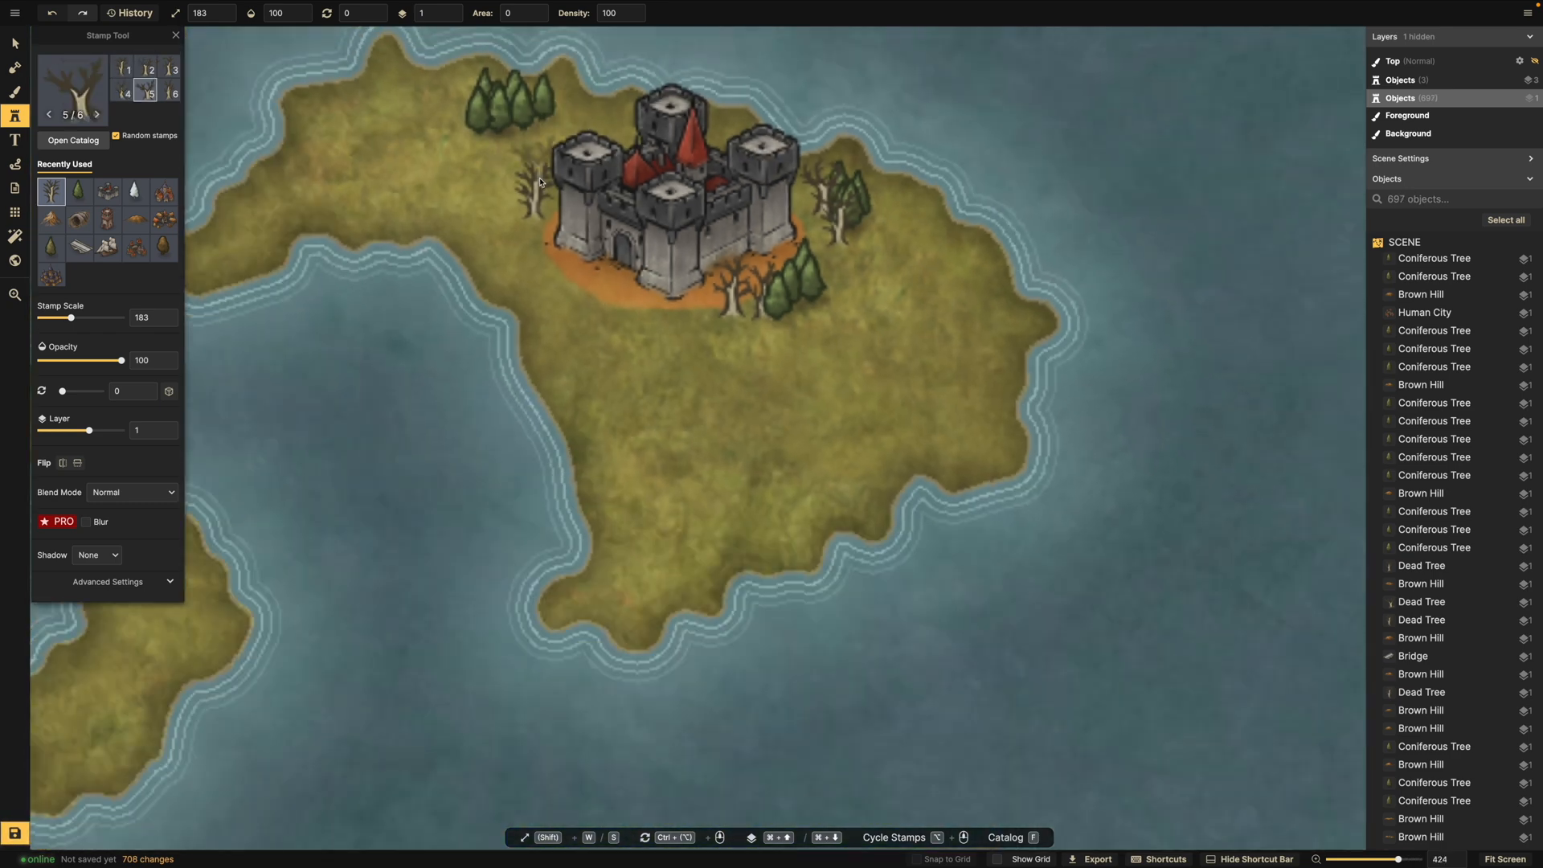
{"action": "left_click", "coordinate": [525, 168]}
{"action": "left_click", "coordinate": [517, 188]}
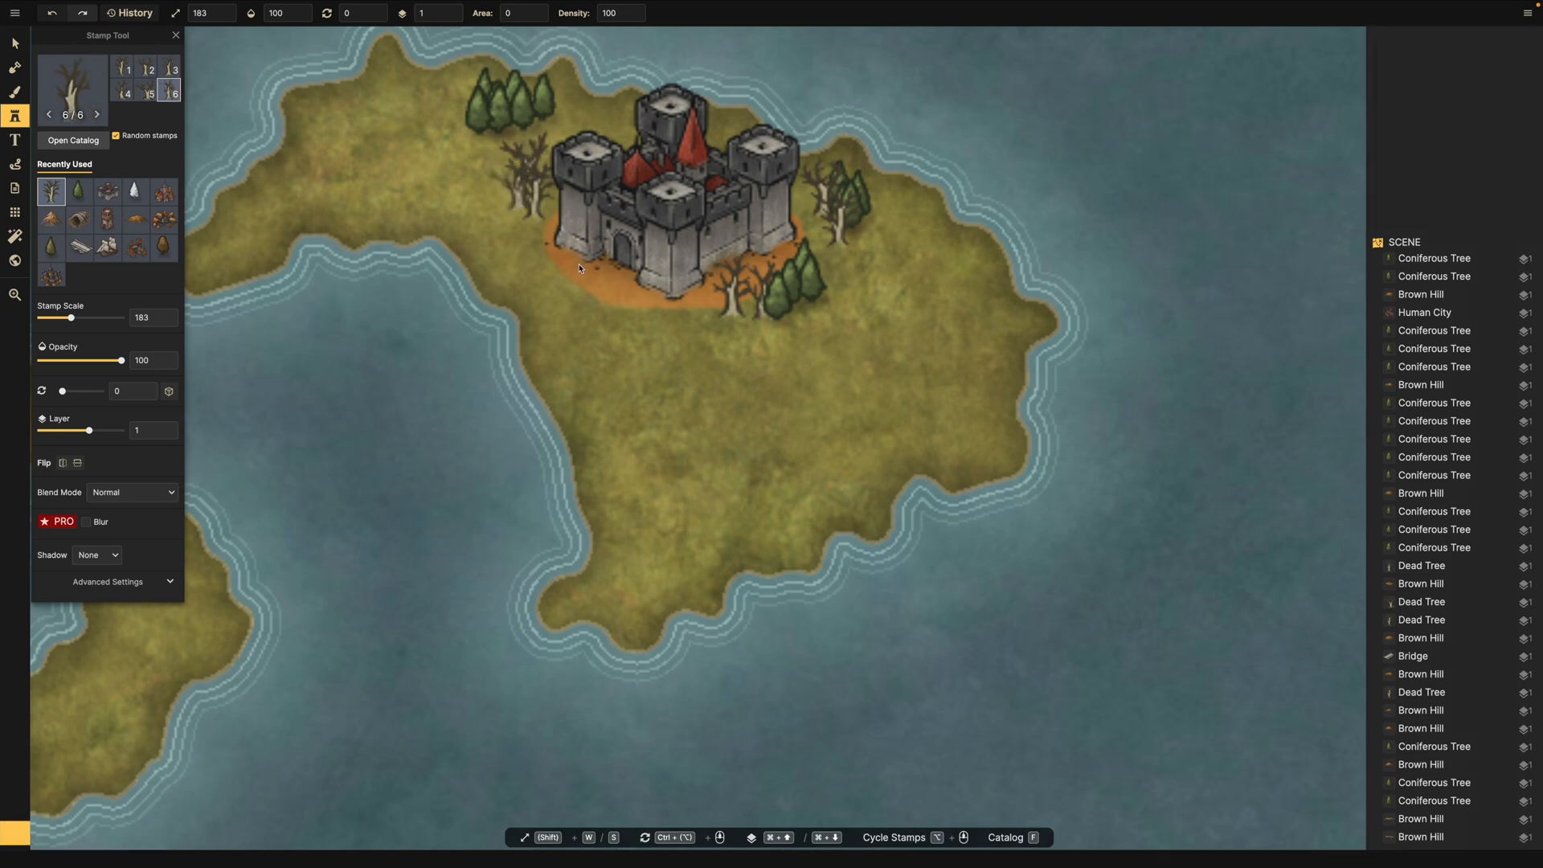
Thicken the tree clusters southeast and east of the castle with more dead trees.
{"action": "left_click", "coordinate": [760, 353]}
{"action": "scroll", "coordinate": [839, 311], "scroll_direction": "down", "scroll_amount": 3}
{"action": "left_click", "coordinate": [860, 244]}
{"action": "scroll", "coordinate": [846, 314], "scroll_direction": "down", "scroll_amount": 5}
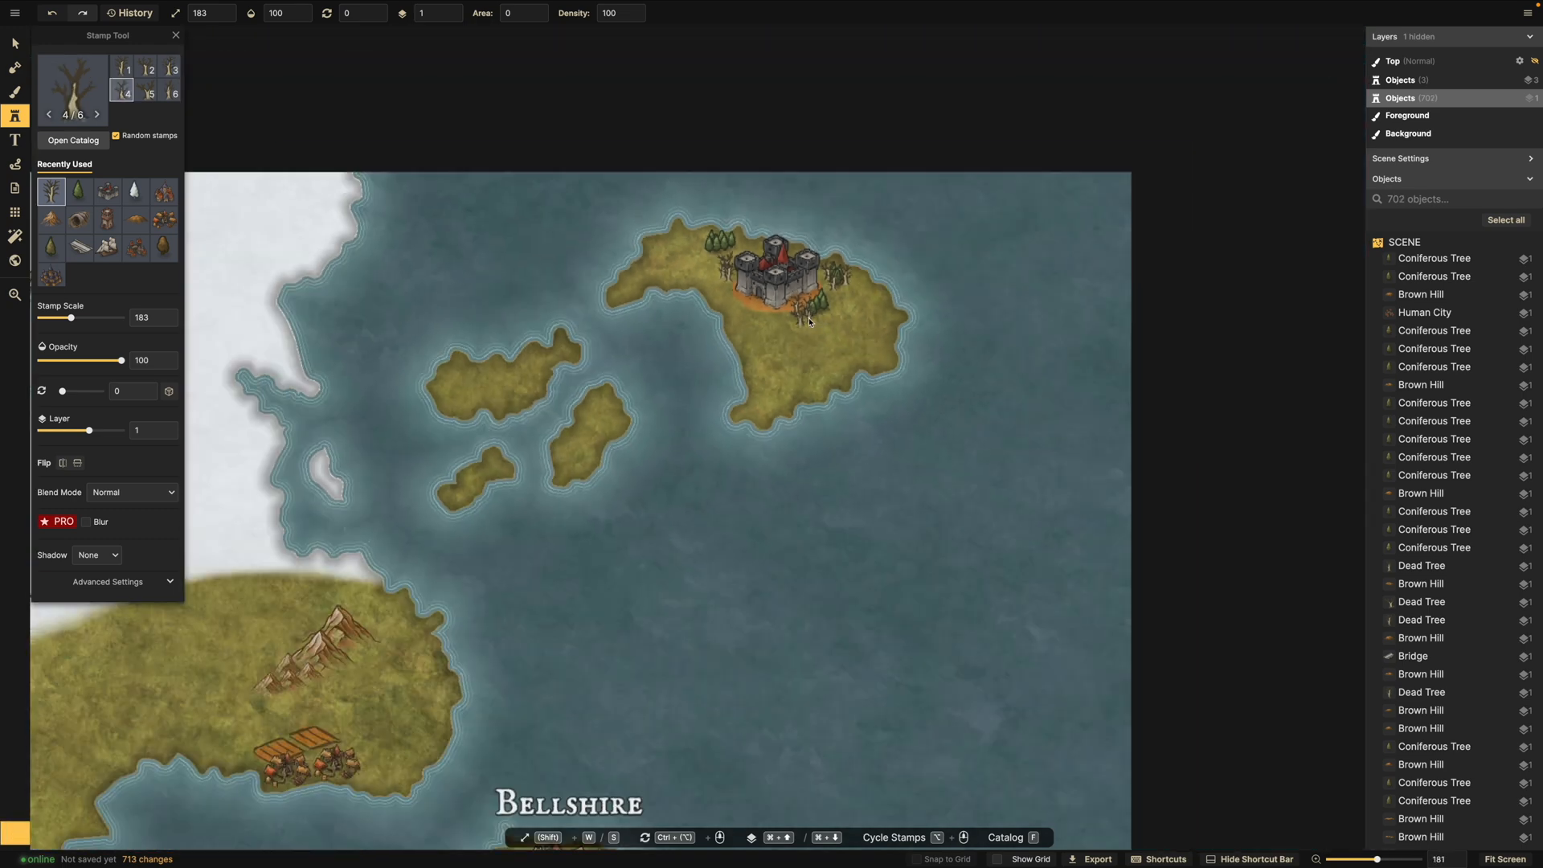
{"action": "scroll", "coordinate": [798, 330], "scroll_direction": "up", "scroll_amount": 4}
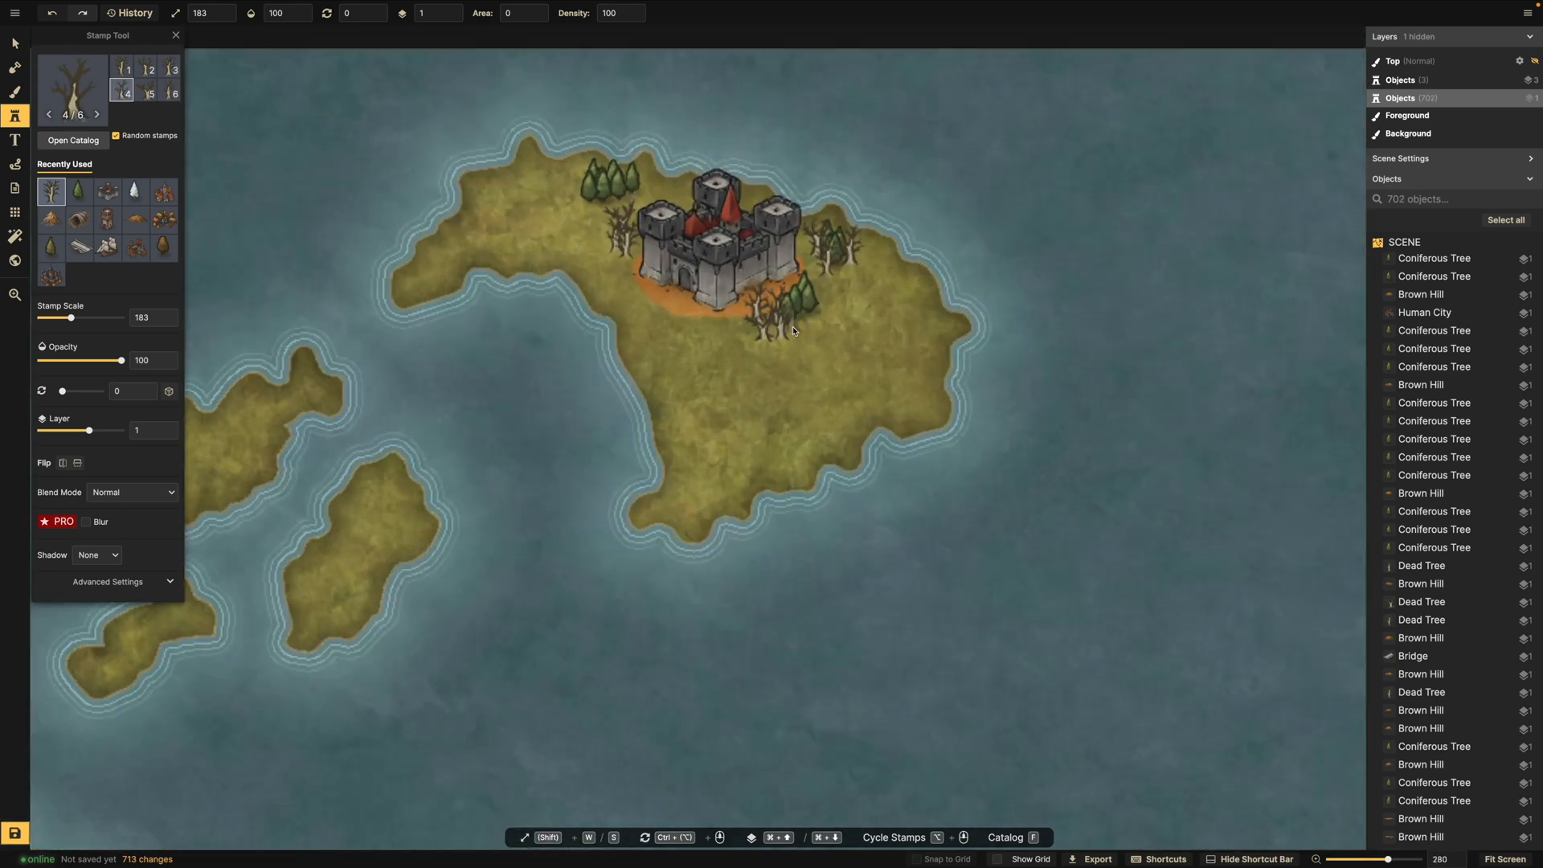
{"action": "left_click", "coordinate": [726, 304]}
{"action": "scroll", "coordinate": [760, 320], "scroll_direction": "down", "scroll_amount": 1}
{"action": "left_click_drag", "start_coordinate": [627, 295], "coordinate": [541, 256]}
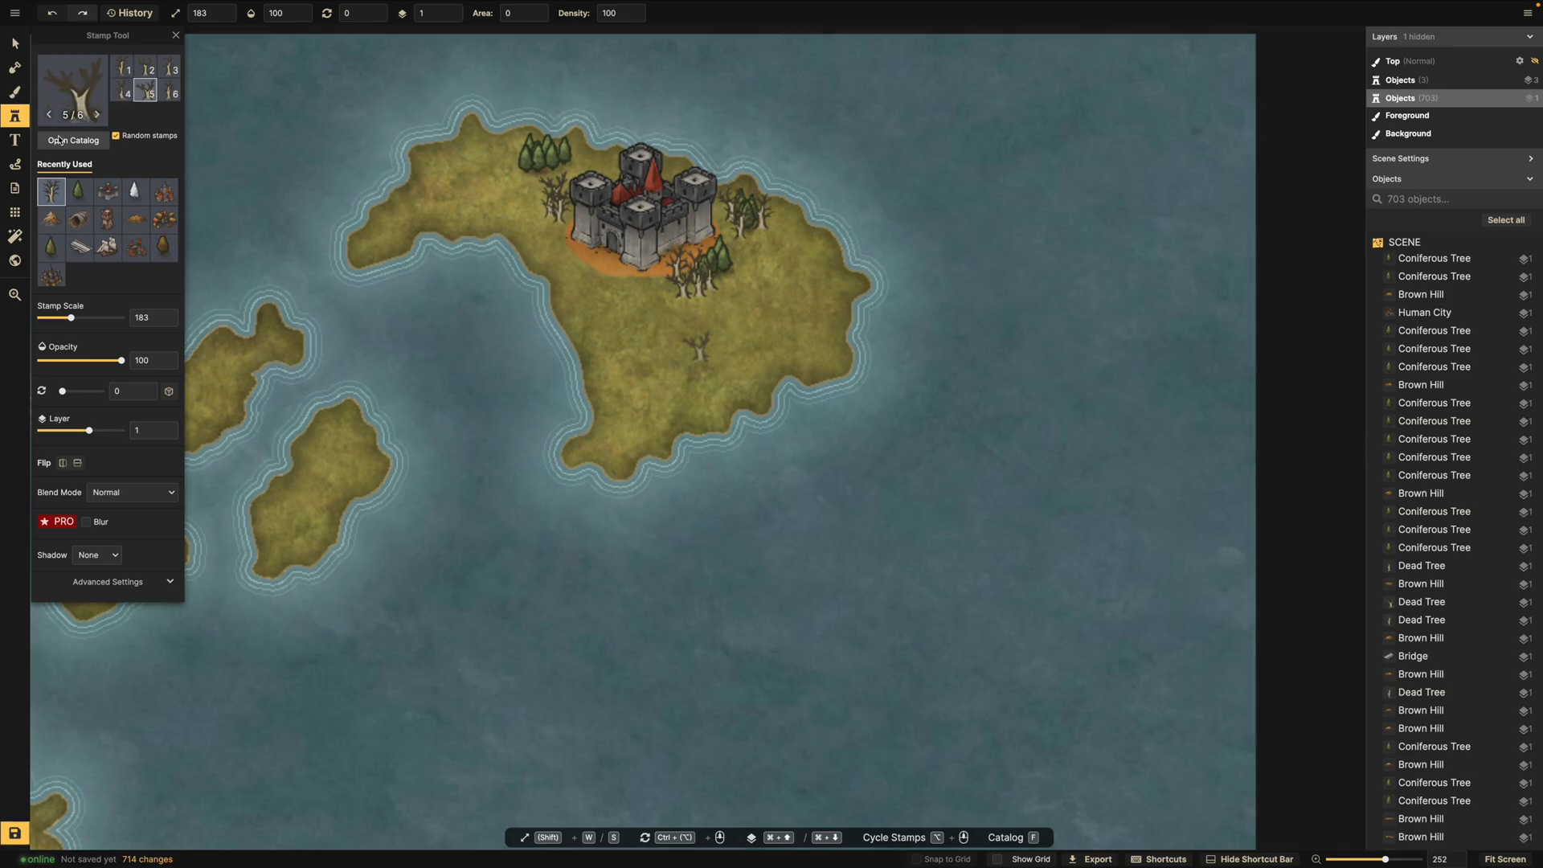
Place the sailing ship from the Fantasy World ocean stamps in the bay west of the castle island and flip it horizontally.
{"action": "left_click", "coordinate": [59, 140]}
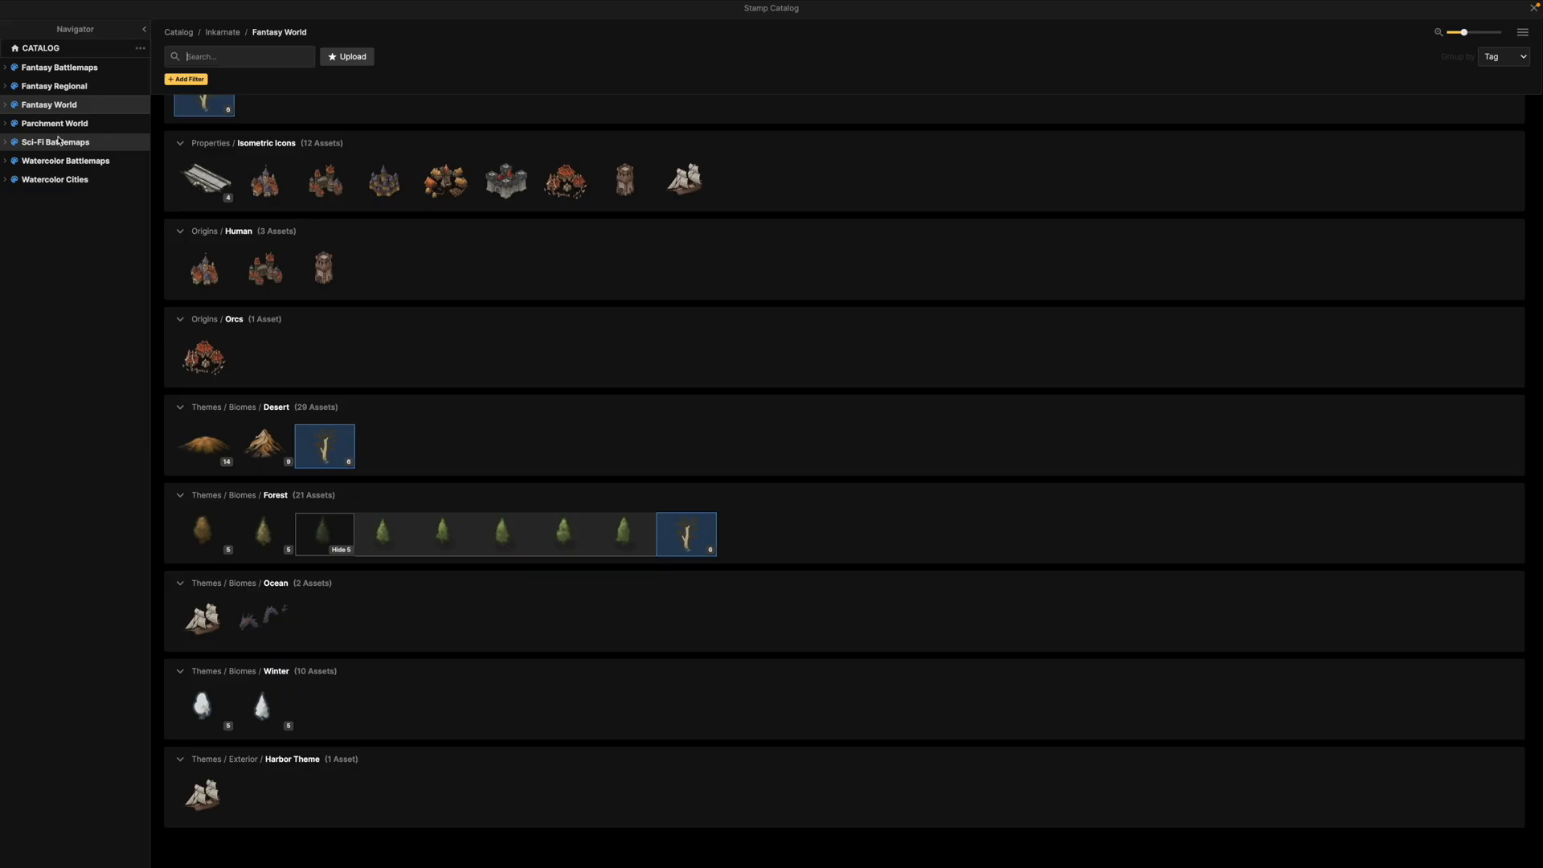
{"action": "left_click", "coordinate": [211, 629]}
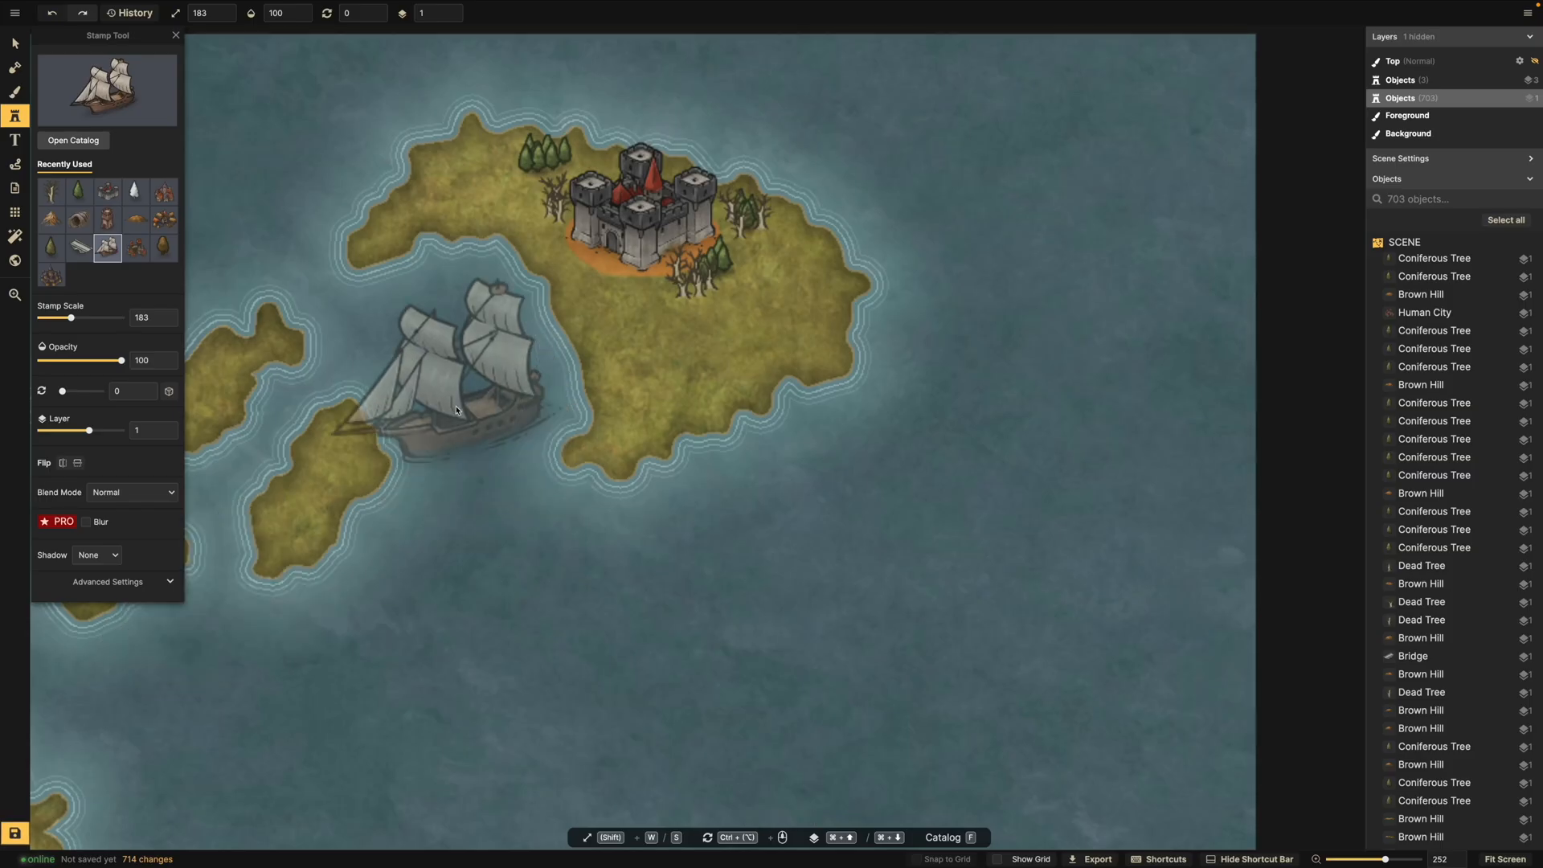
{"action": "left_click", "coordinate": [455, 412]}
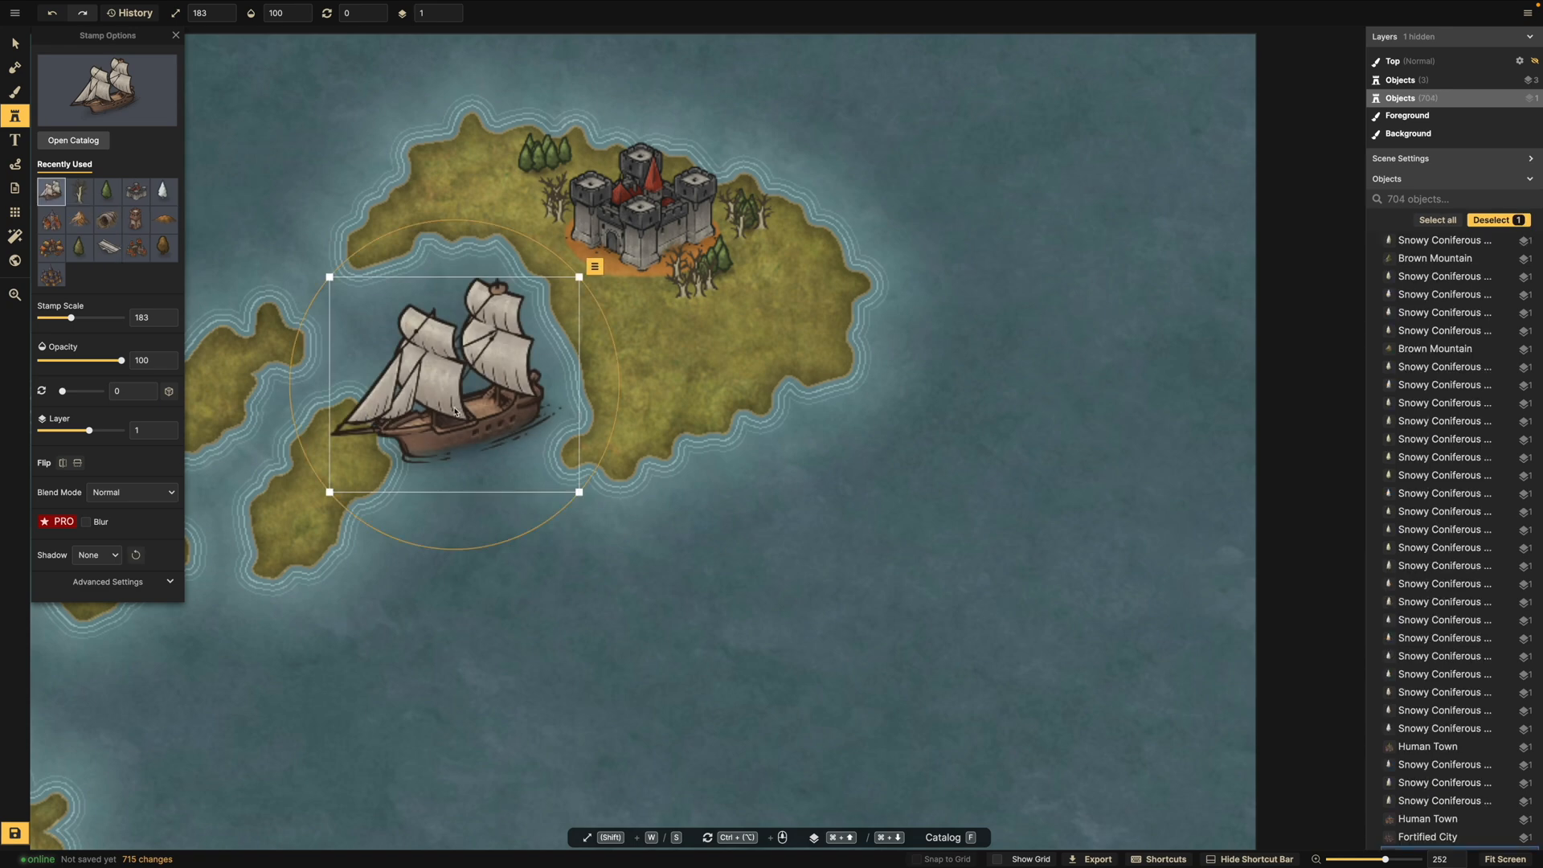
{"action": "left_click", "coordinate": [63, 463]}
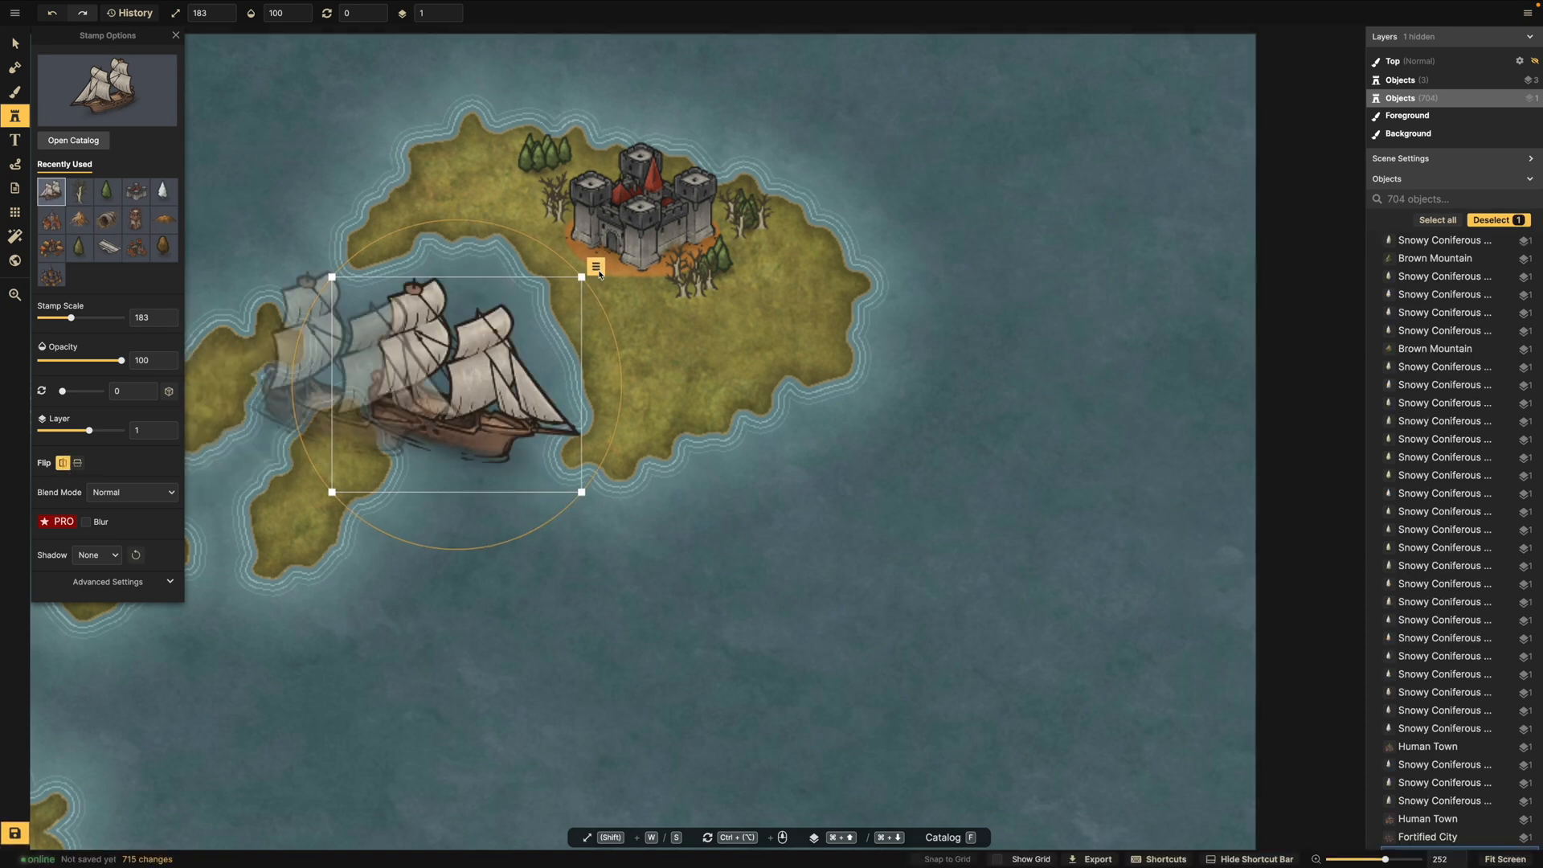
Shrink the ship to a stamp scale of 113 and position it in the large island's bay.
{"action": "left_click_drag", "start_coordinate": [583, 279], "coordinate": [517, 384]}
{"action": "left_click_drag", "start_coordinate": [597, 527], "coordinate": [417, 305]}
{"action": "left_click_drag", "start_coordinate": [510, 381], "coordinate": [506, 368]}
{"action": "scroll", "coordinate": [291, 434], "scroll_direction": "down", "scroll_amount": 3}
{"action": "scroll", "coordinate": [273, 389], "scroll_direction": "up", "scroll_amount": 5}
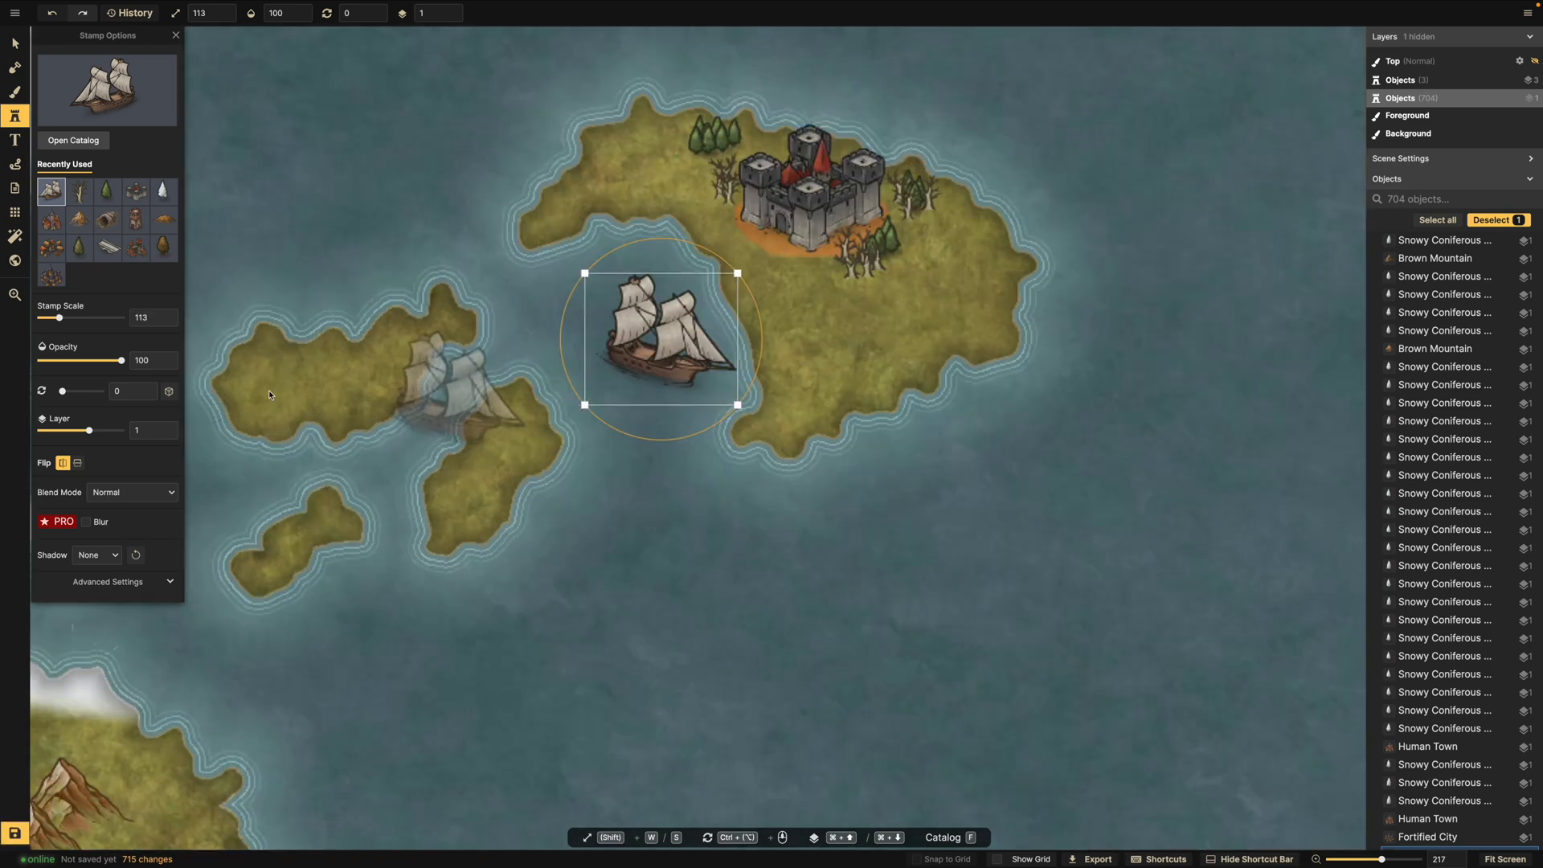
Set up the foreground brush with the blue water texture and the rough-edged brush shape at size 4.
{"action": "left_click", "coordinate": [15, 141]}
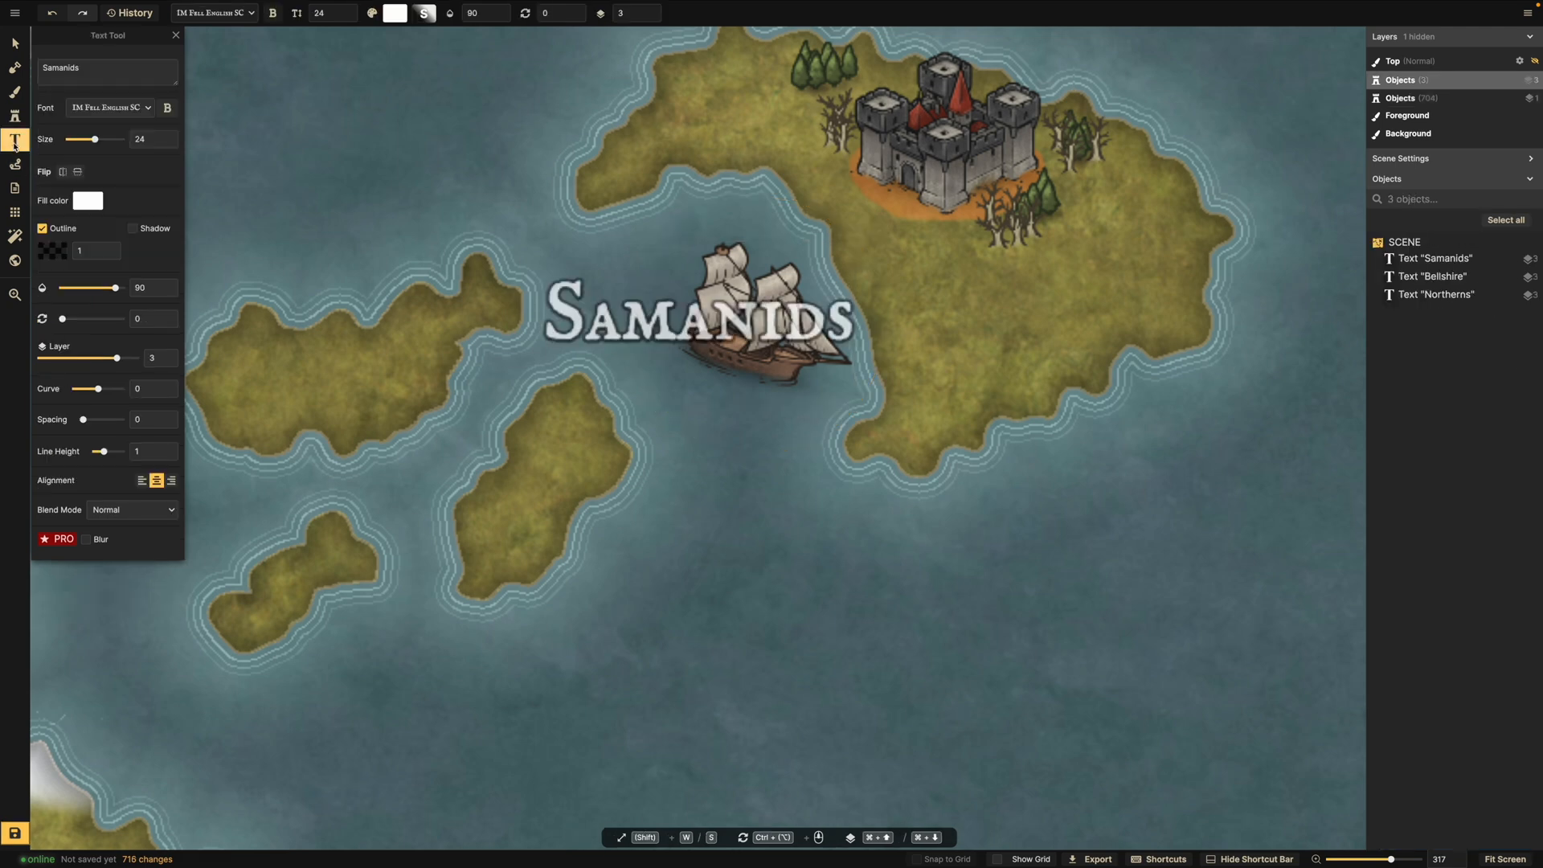
{"action": "left_click", "coordinate": [14, 92]}
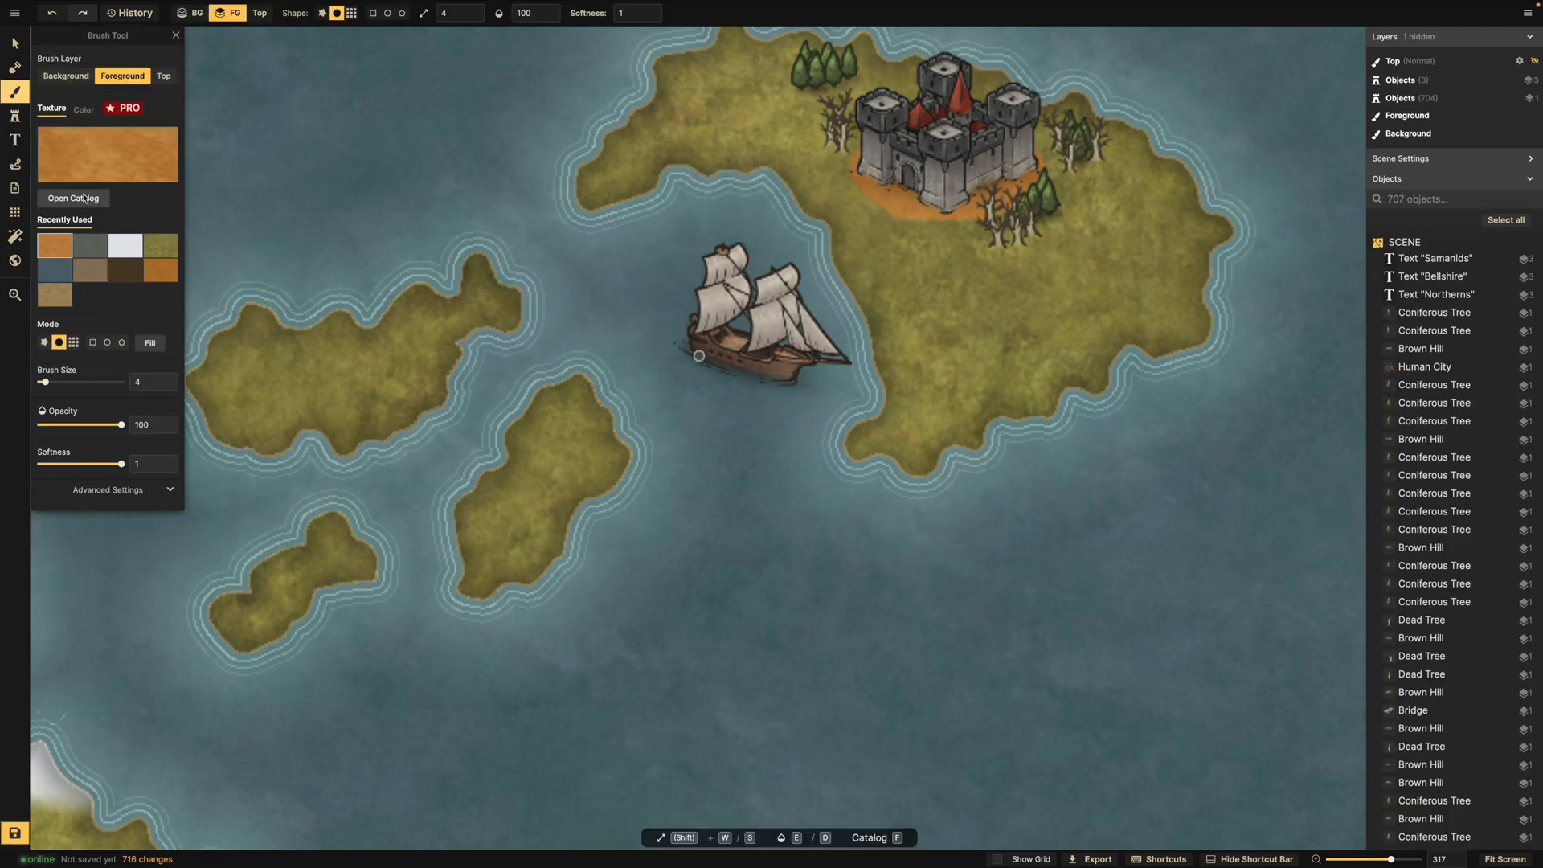
{"action": "left_click", "coordinate": [57, 271]}
{"action": "scroll", "coordinate": [346, 402], "scroll_direction": "up", "scroll_amount": 5}
{"action": "left_click_drag", "start_coordinate": [326, 426], "coordinate": [466, 389]}
{"action": "key", "text": "ctrl+z"}
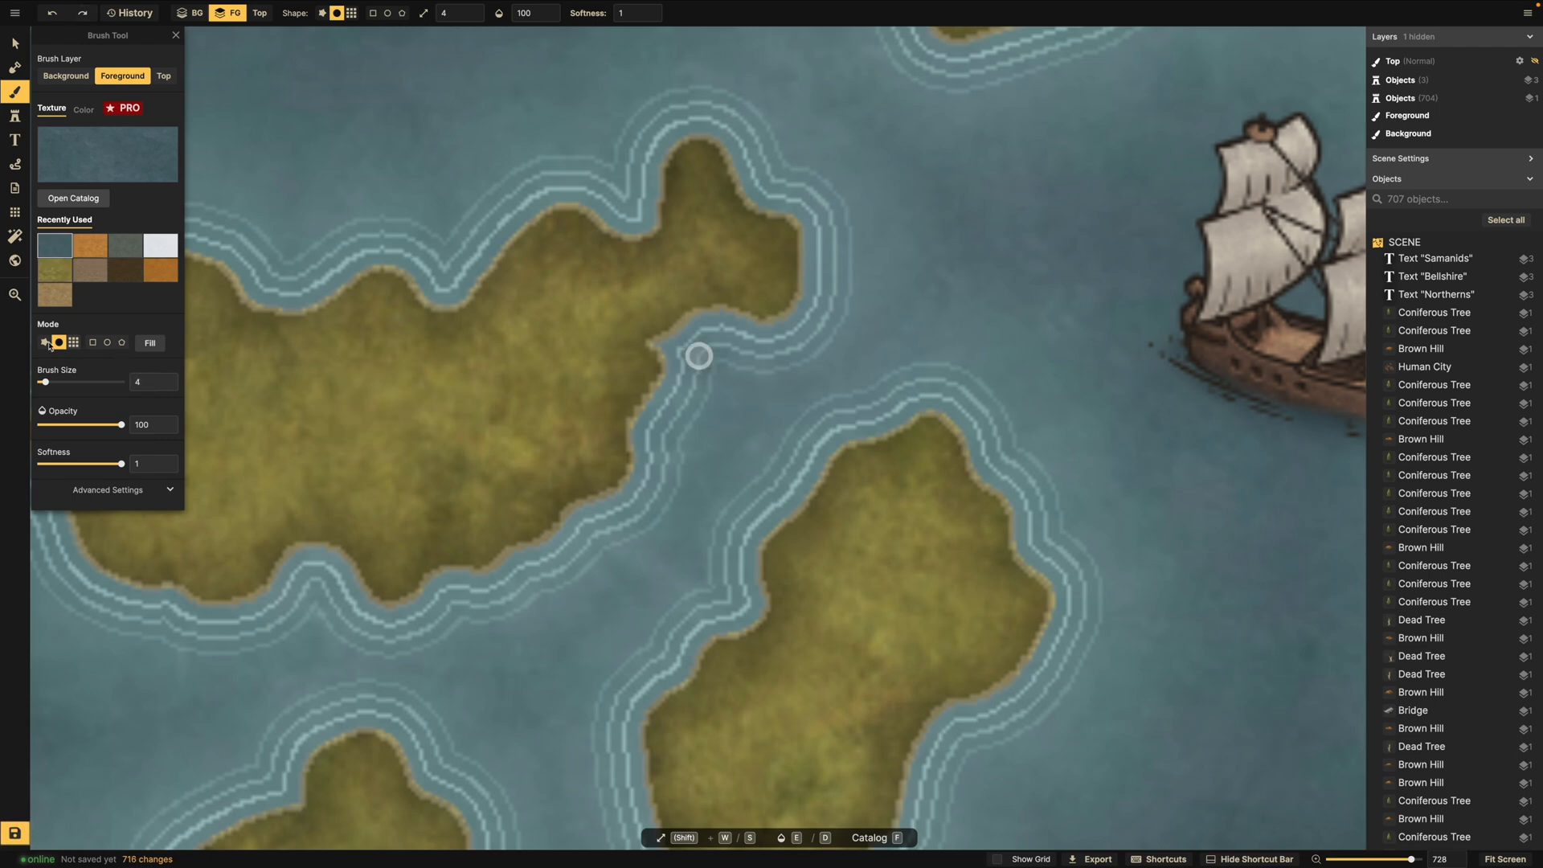
{"action": "left_click", "coordinate": [46, 342]}
Paint a small elongated lake in the middle of the island west of the ship.
{"action": "left_click_drag", "start_coordinate": [193, 398], "coordinate": [322, 417]}
{"action": "key", "text": "ctrl+z"}
{"action": "scroll", "coordinate": [322, 417], "scroll_direction": "down", "scroll_amount": 1}
{"action": "mouse_move", "coordinate": [406, 390]}
{"action": "left_mouse_down"}
{"action": "mouse_move", "coordinate": [427, 402]}
{"action": "mouse_move", "coordinate": [321, 421]}
{"action": "left_mouse_up"}
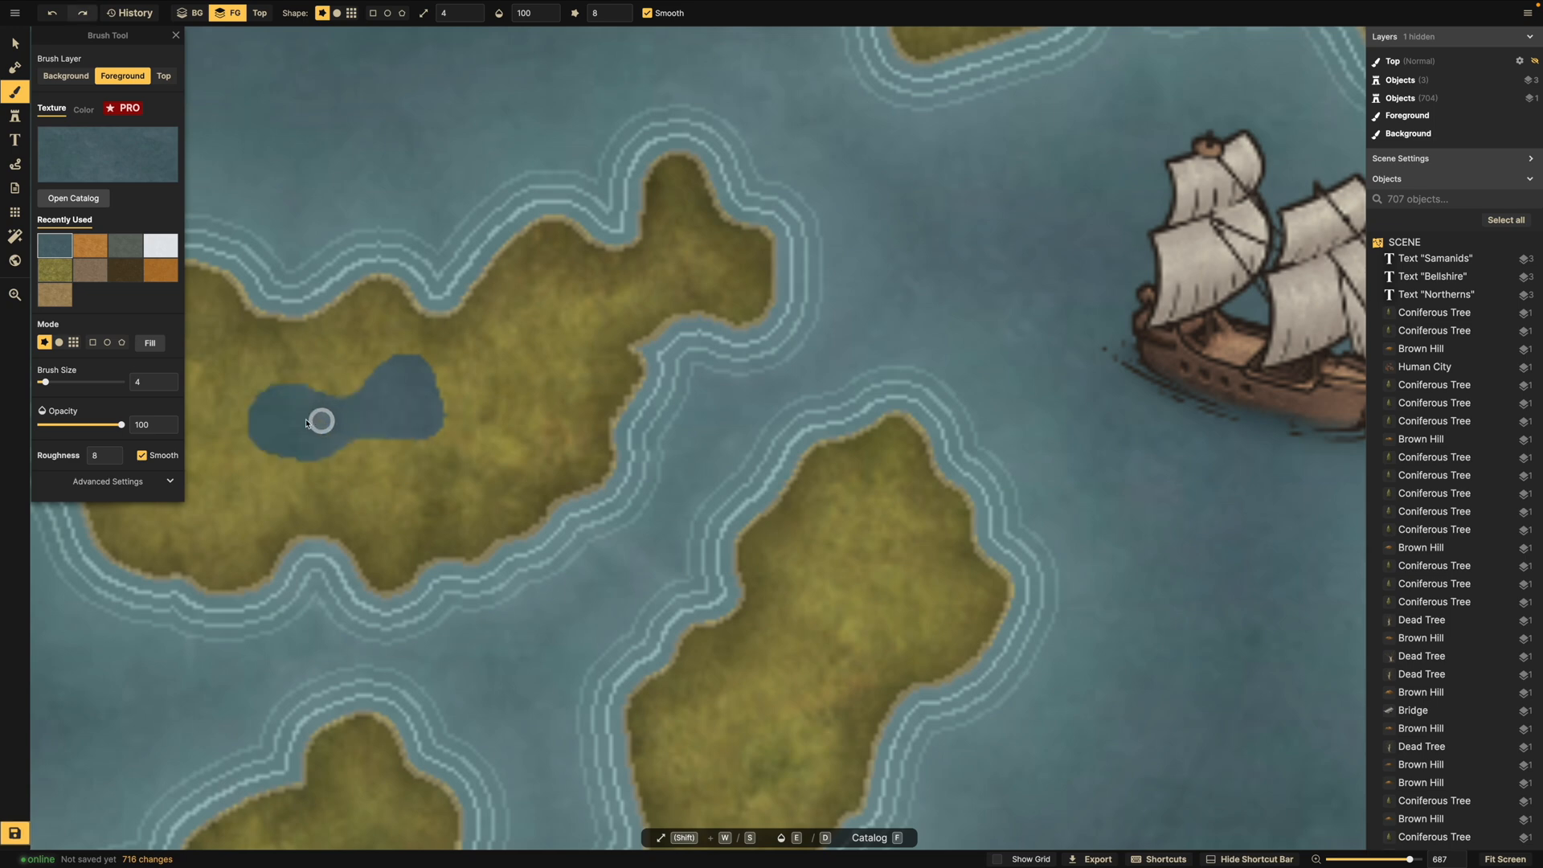
{"action": "left_click_drag", "start_coordinate": [445, 395], "coordinate": [439, 399]}
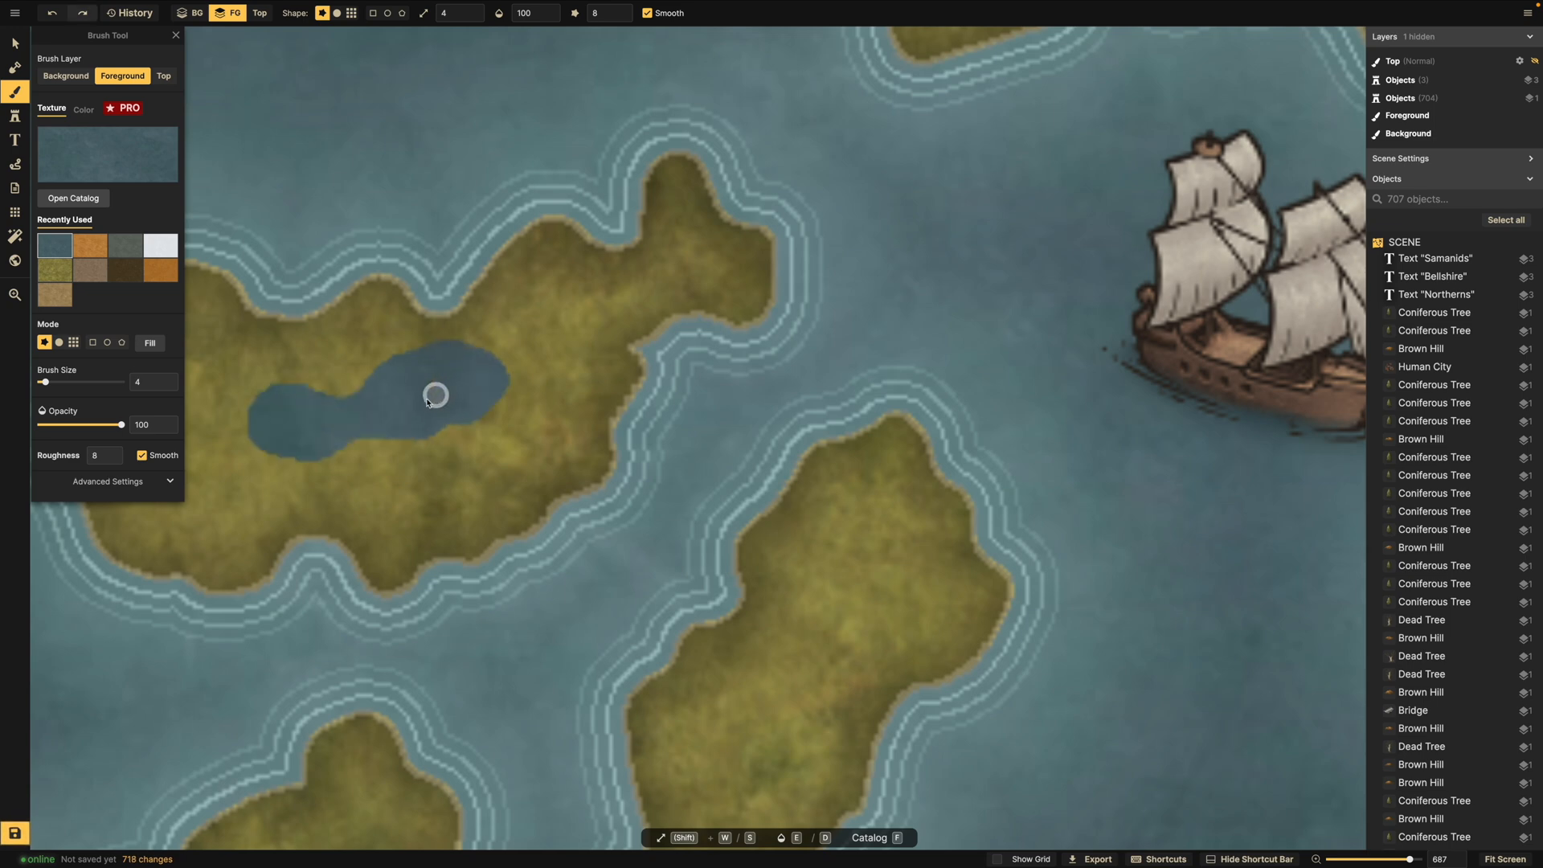
{"action": "scroll", "coordinate": [430, 408], "scroll_direction": "down", "scroll_amount": 3}
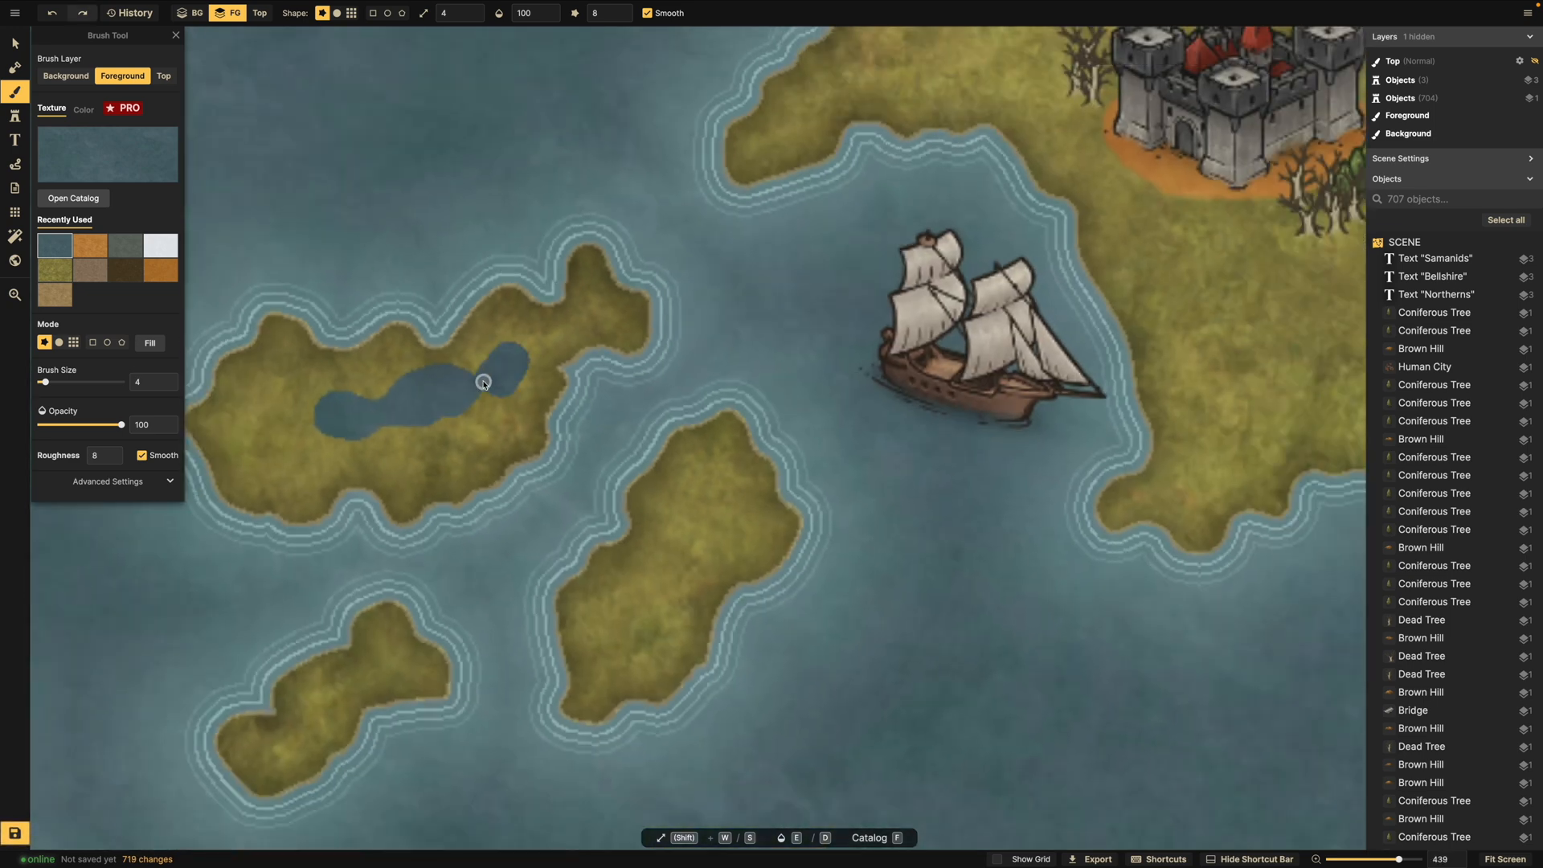
{"action": "scroll", "coordinate": [467, 411], "scroll_direction": "down", "scroll_amount": 4}
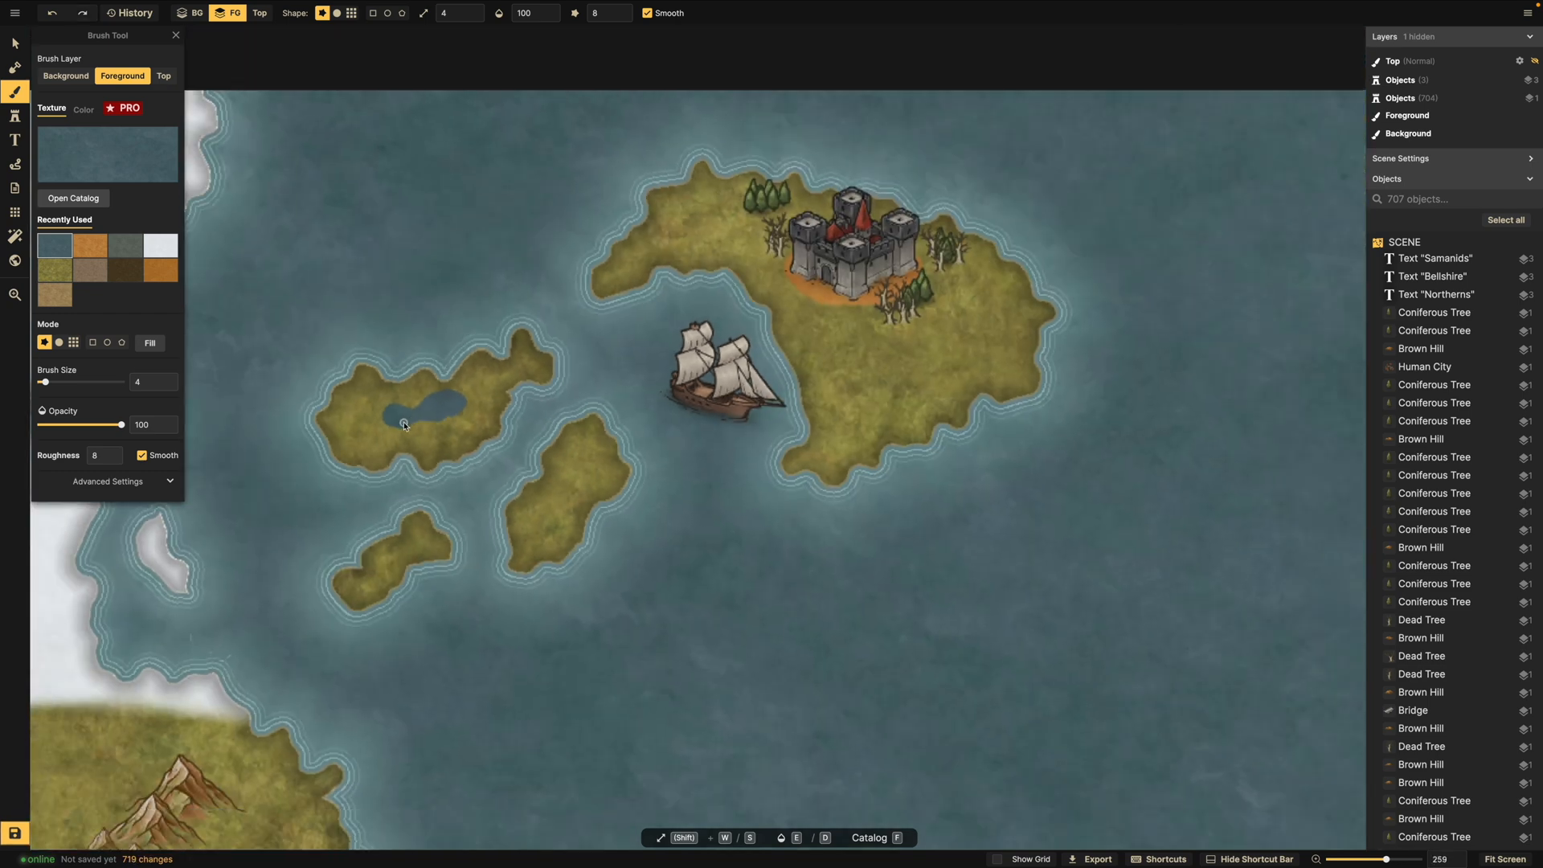
{"action": "scroll", "coordinate": [394, 420], "scroll_direction": "up", "scroll_amount": 3}
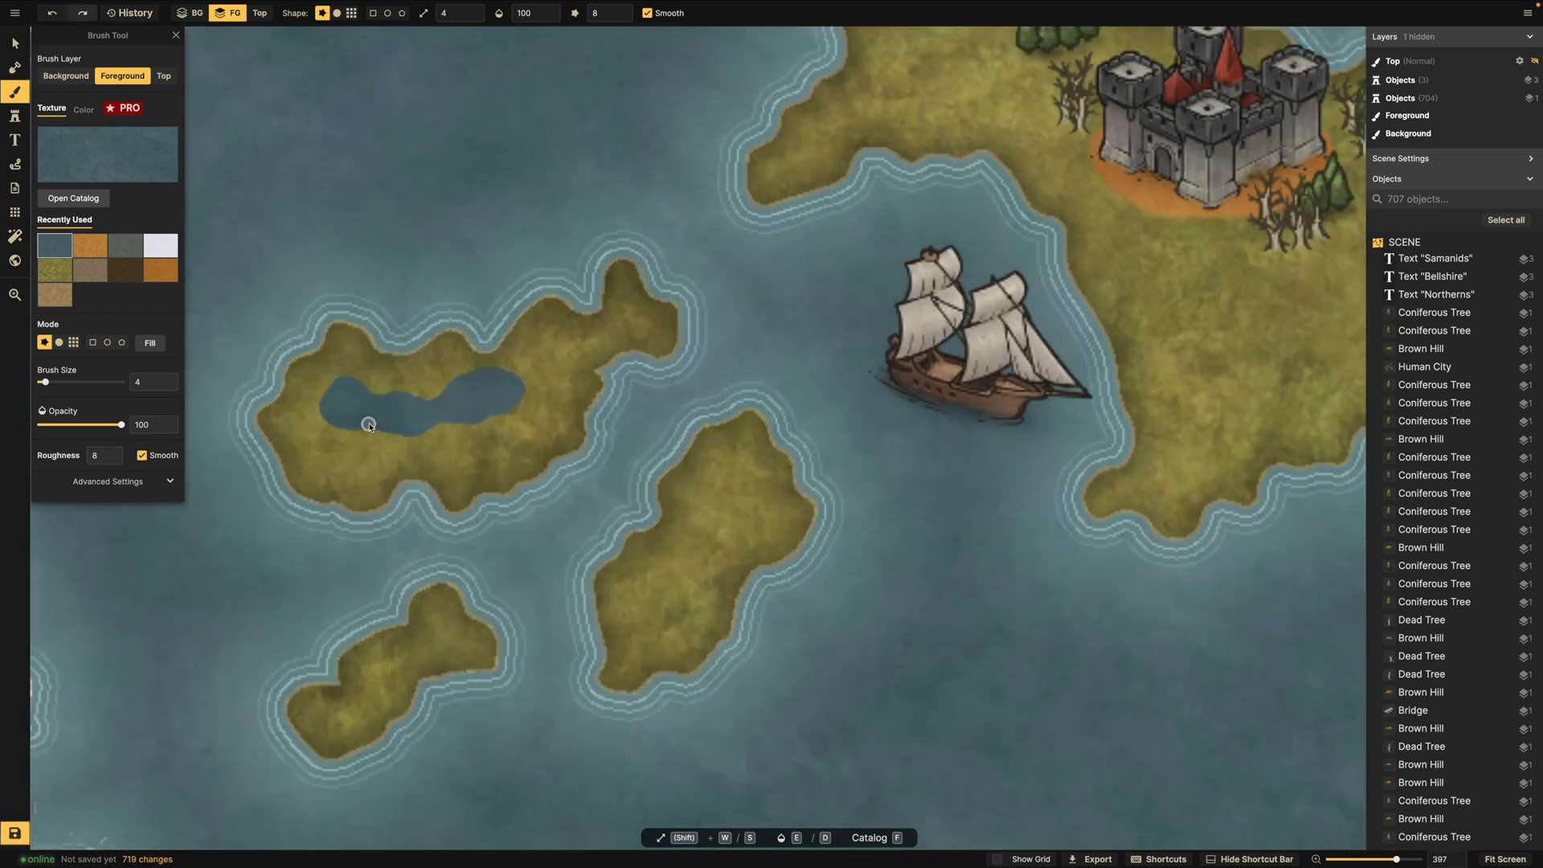
{"action": "key", "text": "ctrl+z"}
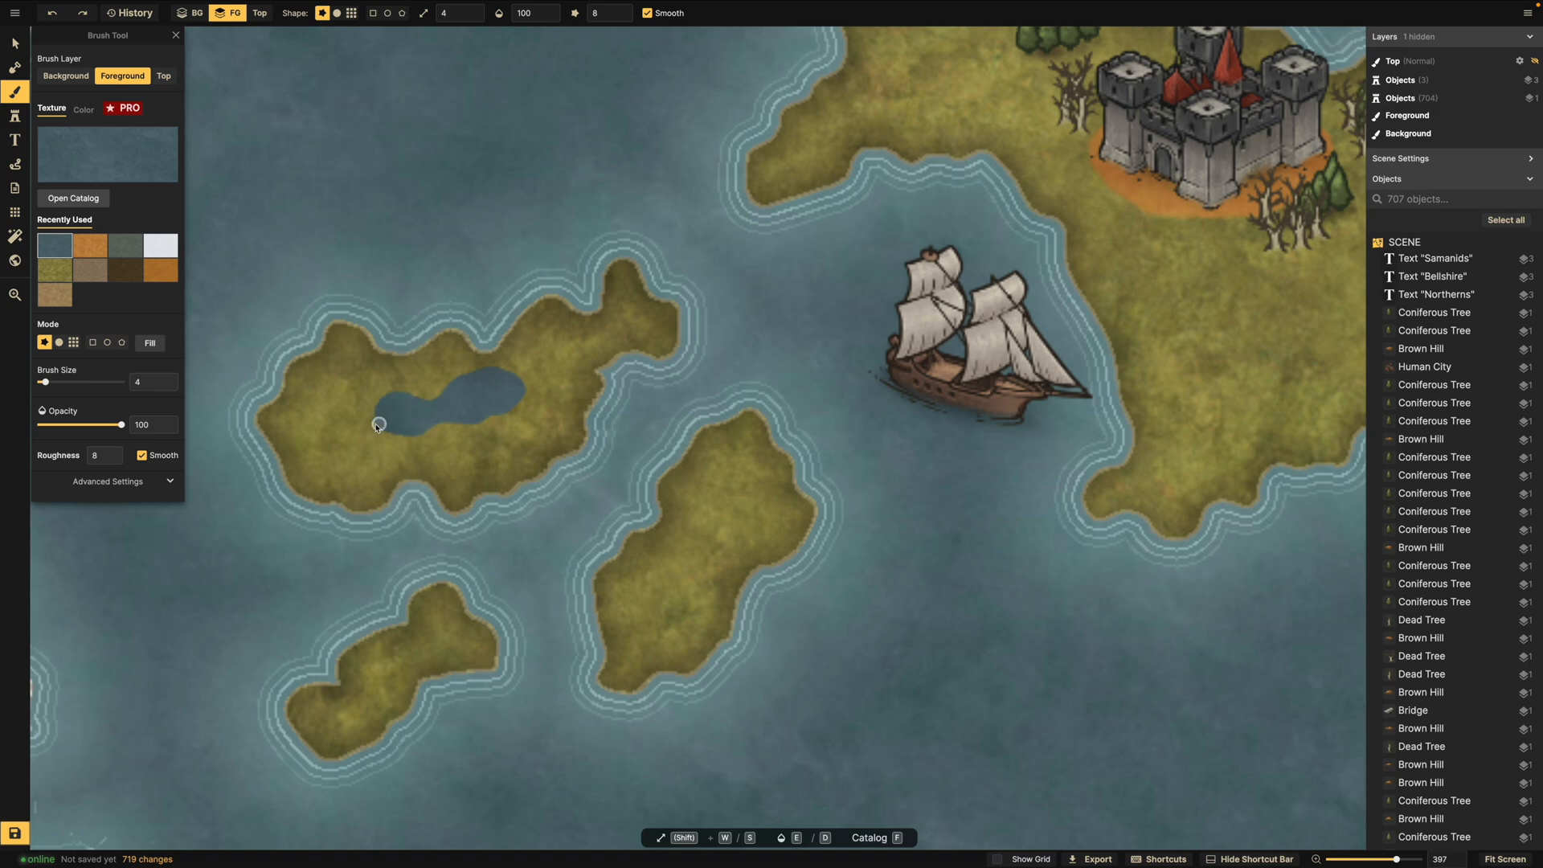
{"action": "key", "text": "ctrl+y"}
{"action": "scroll", "coordinate": [414, 415], "scroll_direction": "down", "scroll_amount": 2}
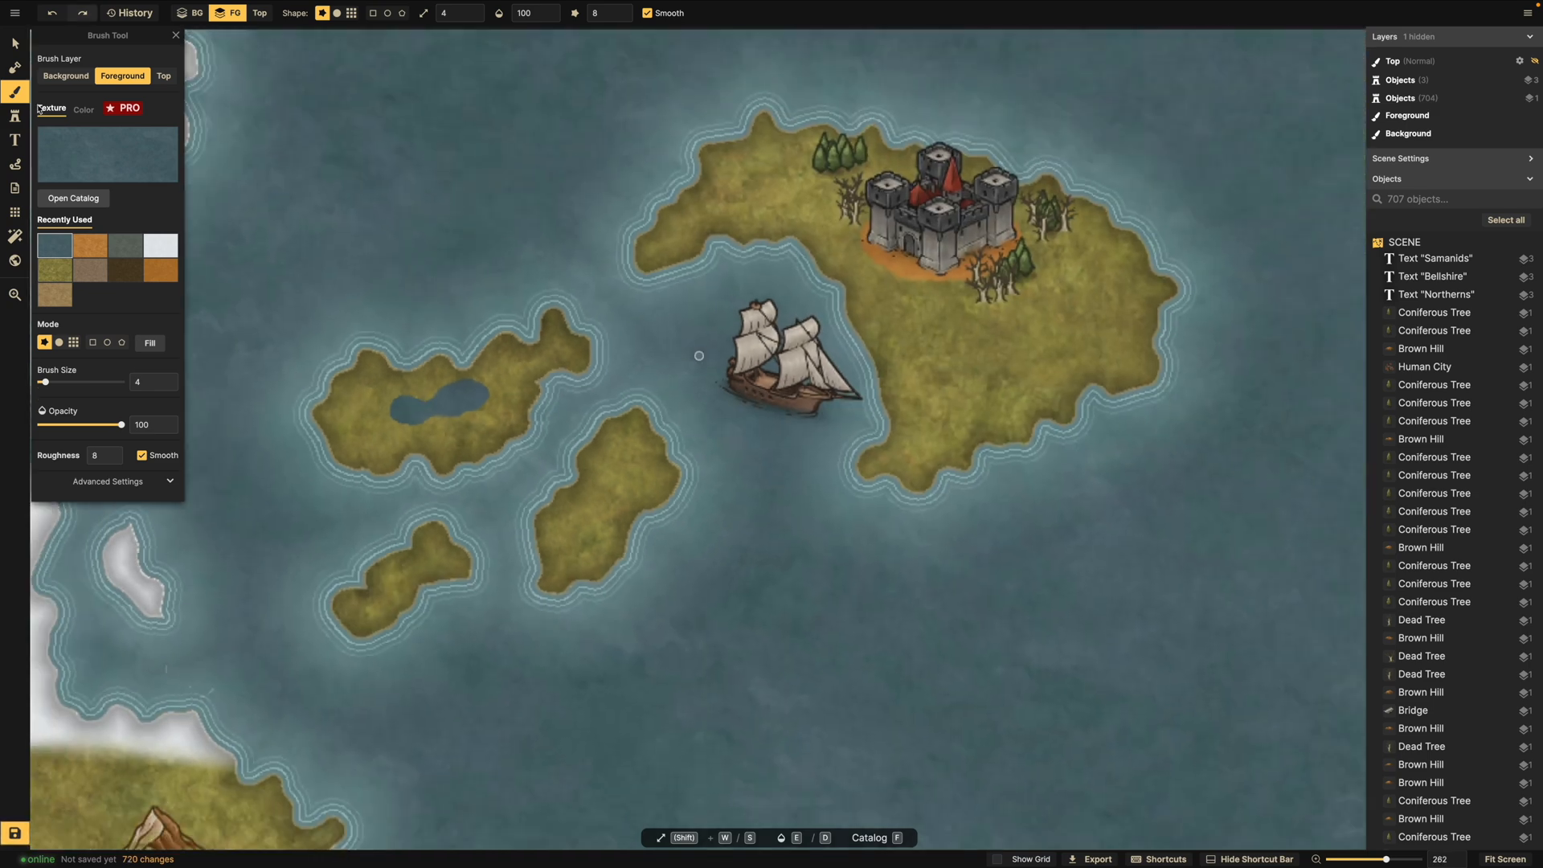
Add a cluster of randomised green conifers along the lake's north shore, using a stamp scale of 113.
{"action": "left_click", "coordinate": [11, 121]}
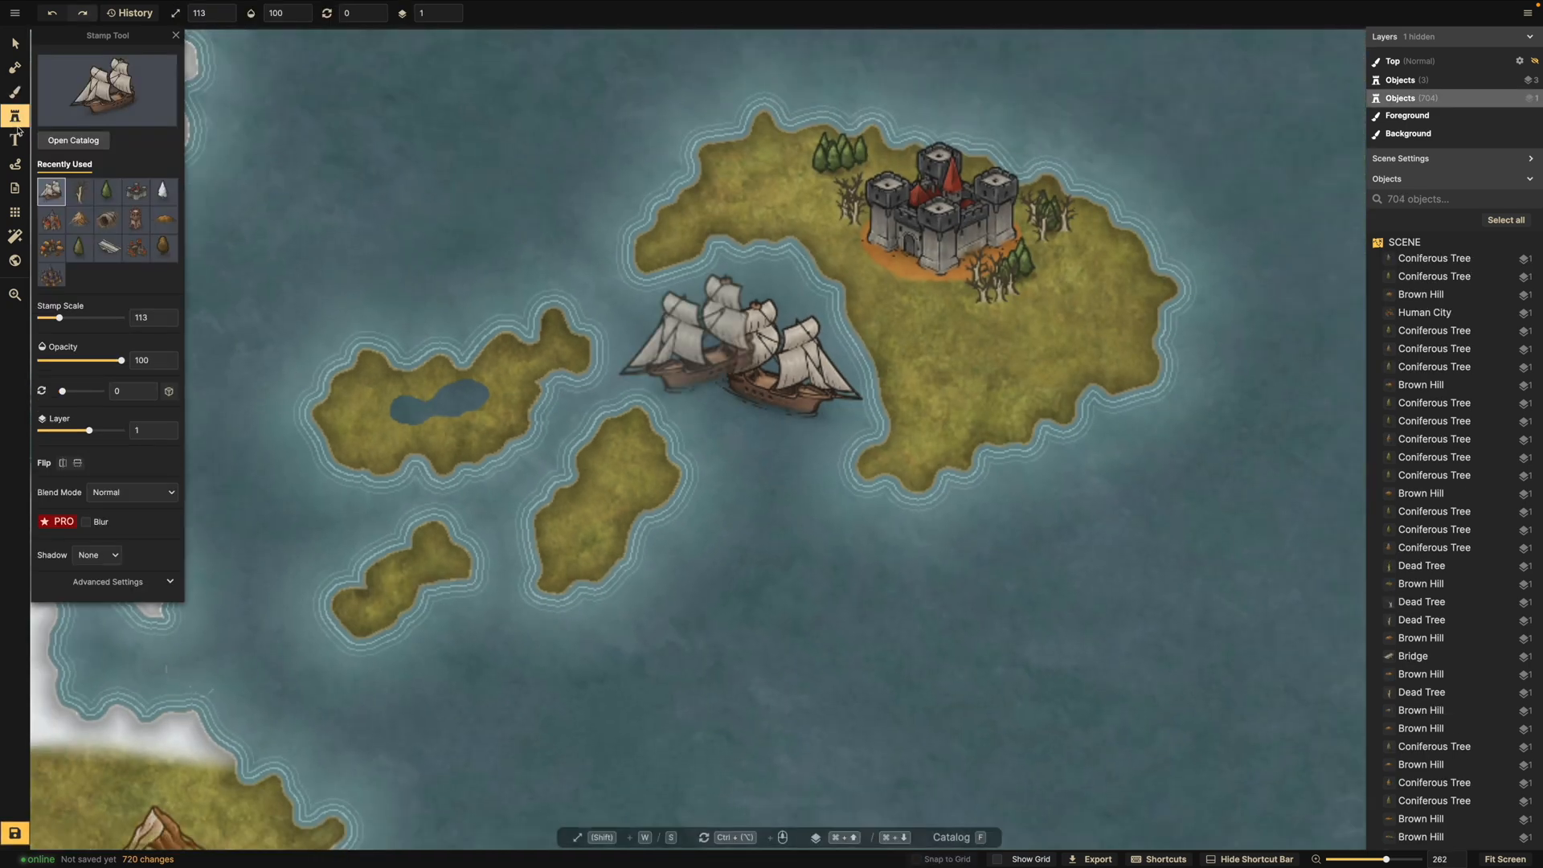
{"action": "left_click", "coordinate": [107, 197]}
{"action": "scroll", "coordinate": [338, 360], "scroll_direction": "up", "scroll_amount": 8}
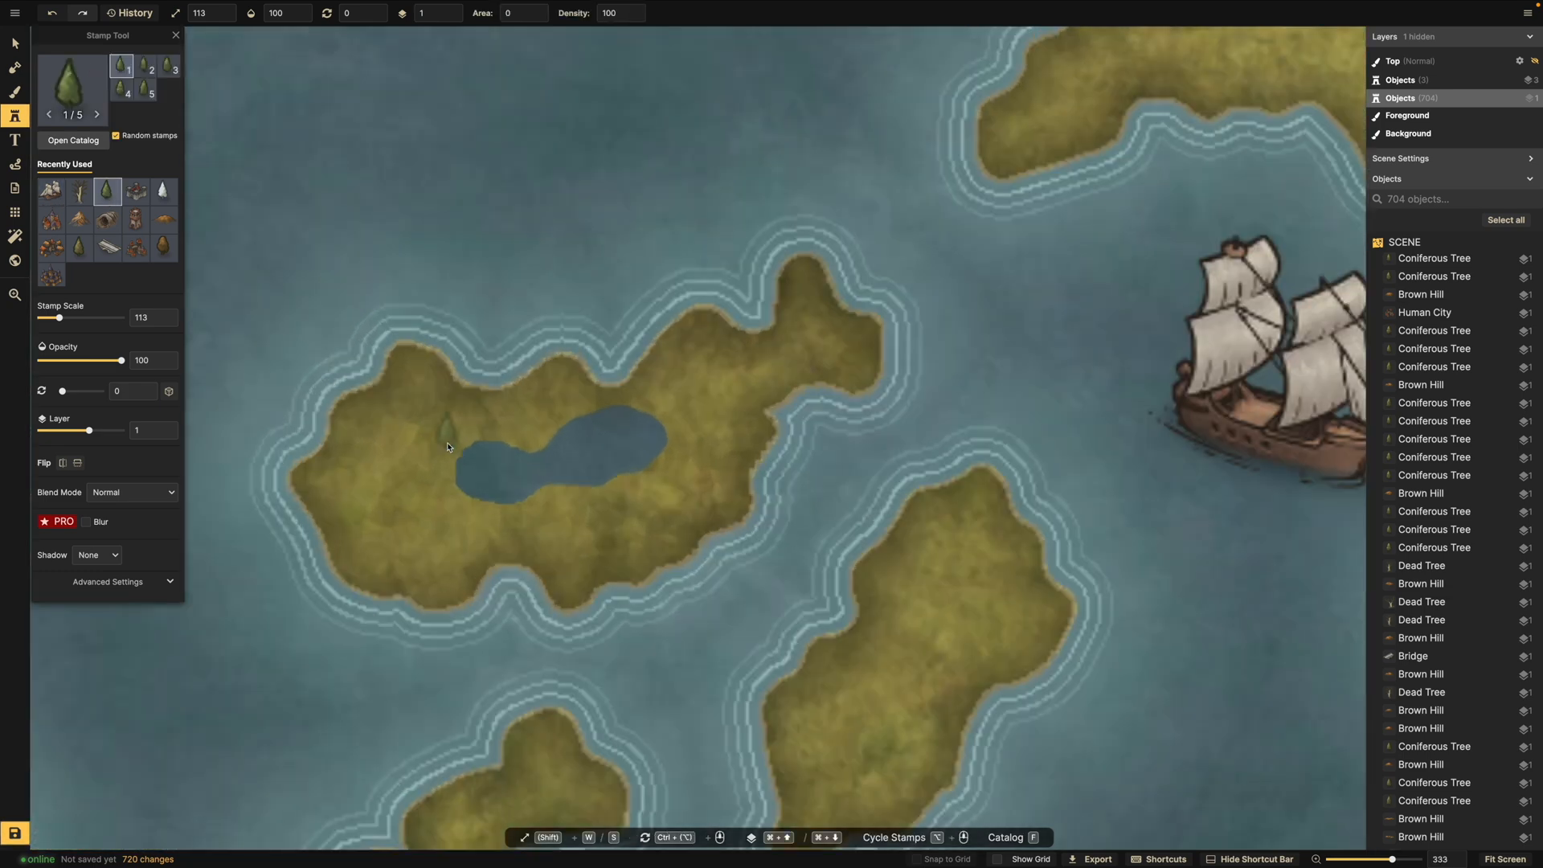
{"action": "left_click", "coordinate": [473, 417]}
{"action": "left_click", "coordinate": [493, 403]}
{"action": "left_click", "coordinate": [510, 405]}
{"action": "left_click", "coordinate": [463, 389]}
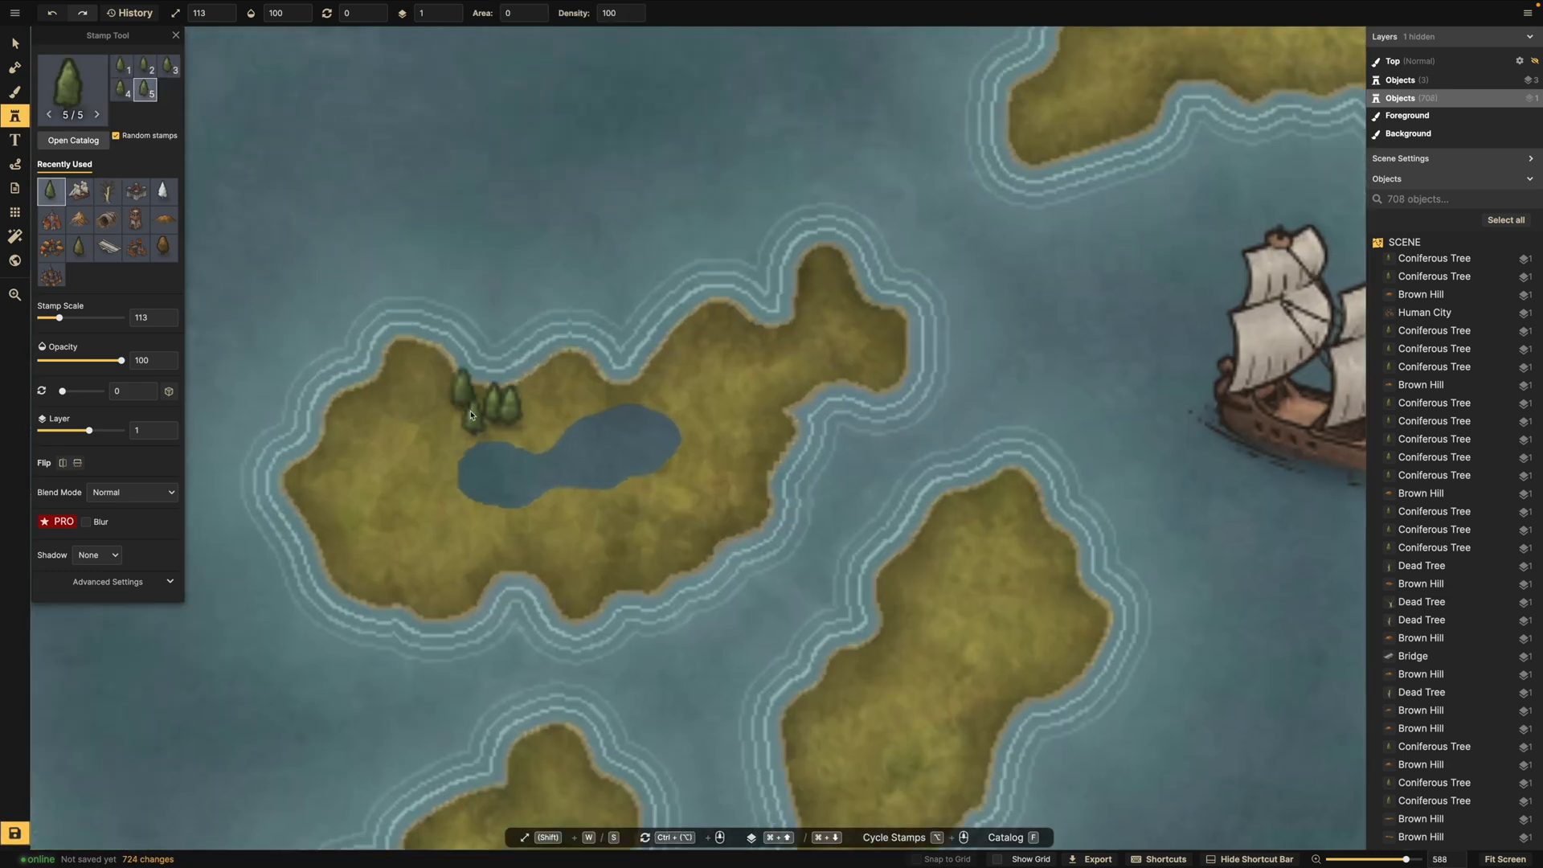
{"action": "left_click", "coordinate": [529, 418]}
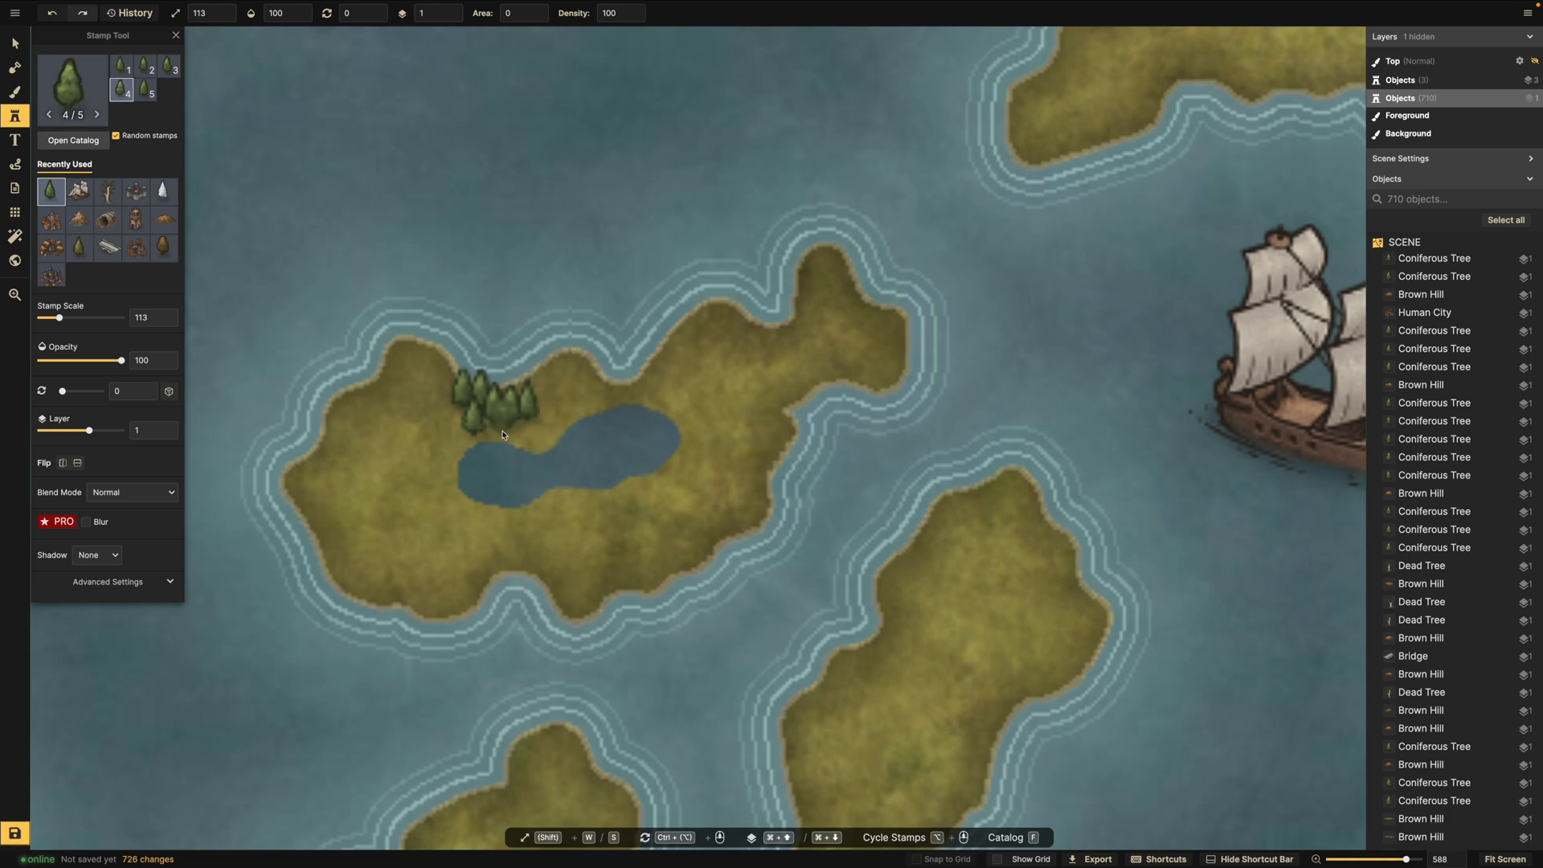
{"action": "left_click", "coordinate": [502, 434]}
{"action": "scroll", "coordinate": [548, 400], "scroll_direction": "down", "scroll_amount": 3}
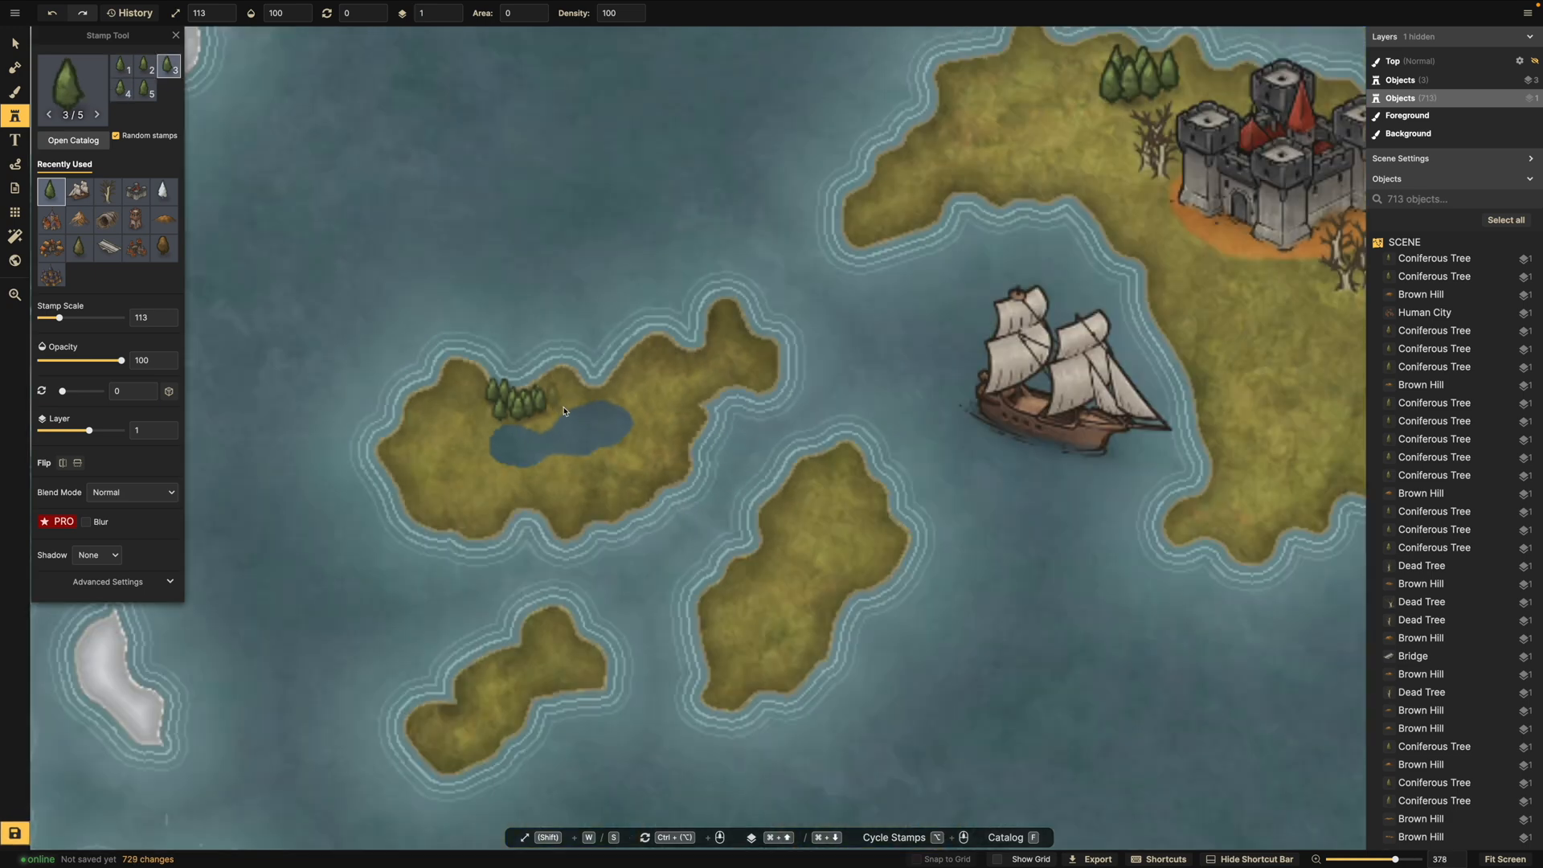
{"action": "left_click", "coordinate": [555, 399]}
Add a dense cluster of green conifers along the west coast of the island southeast of the lake island.
{"action": "scroll", "coordinate": [566, 406], "scroll_direction": "down", "scroll_amount": 4}
{"action": "left_click_drag", "start_coordinate": [564, 395], "coordinate": [399, 271]}
{"action": "scroll", "coordinate": [568, 408], "scroll_direction": "up", "scroll_amount": 2}
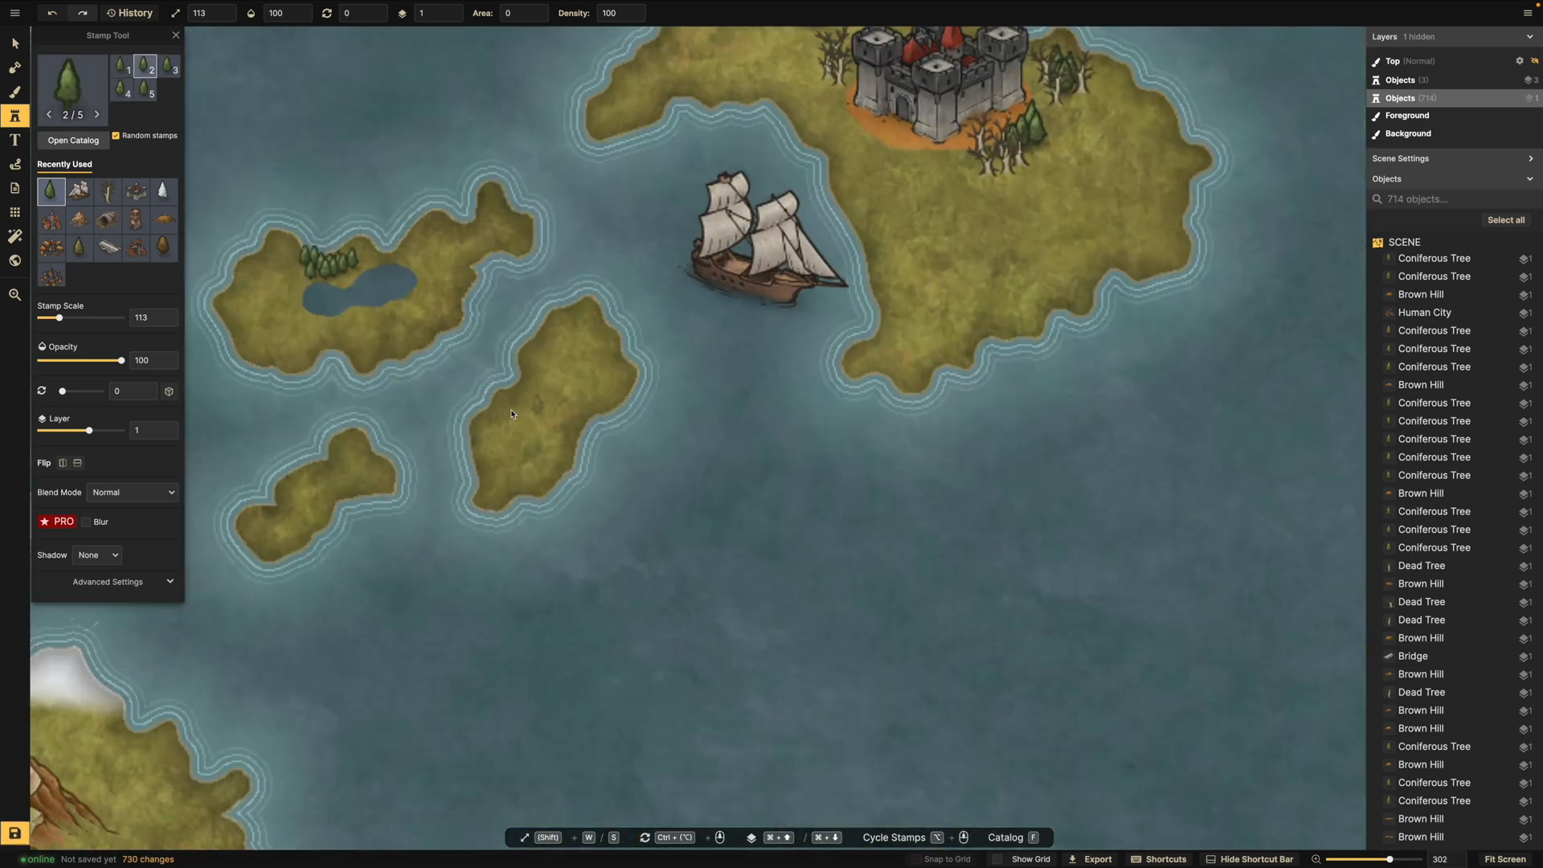
{"action": "left_click", "coordinate": [496, 429]}
{"action": "left_click", "coordinate": [494, 430]}
{"action": "left_click", "coordinate": [491, 432]}
{"action": "left_click", "coordinate": [489, 433]}
{"action": "left_click", "coordinate": [504, 418]}
{"action": "left_click", "coordinate": [512, 408]}
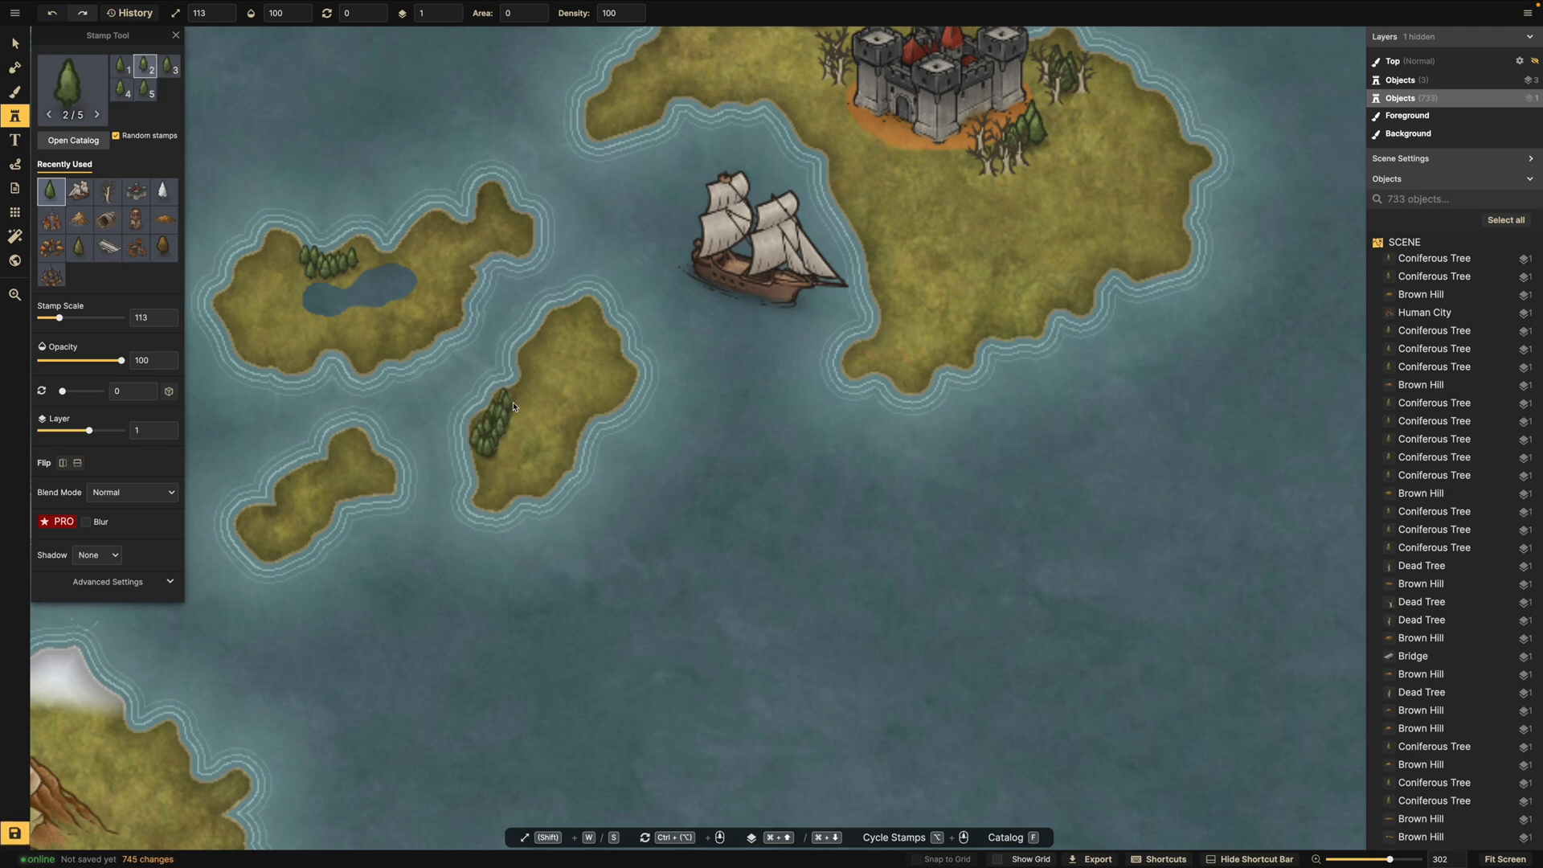
{"action": "scroll", "coordinate": [475, 435], "scroll_direction": "down", "scroll_amount": 4}
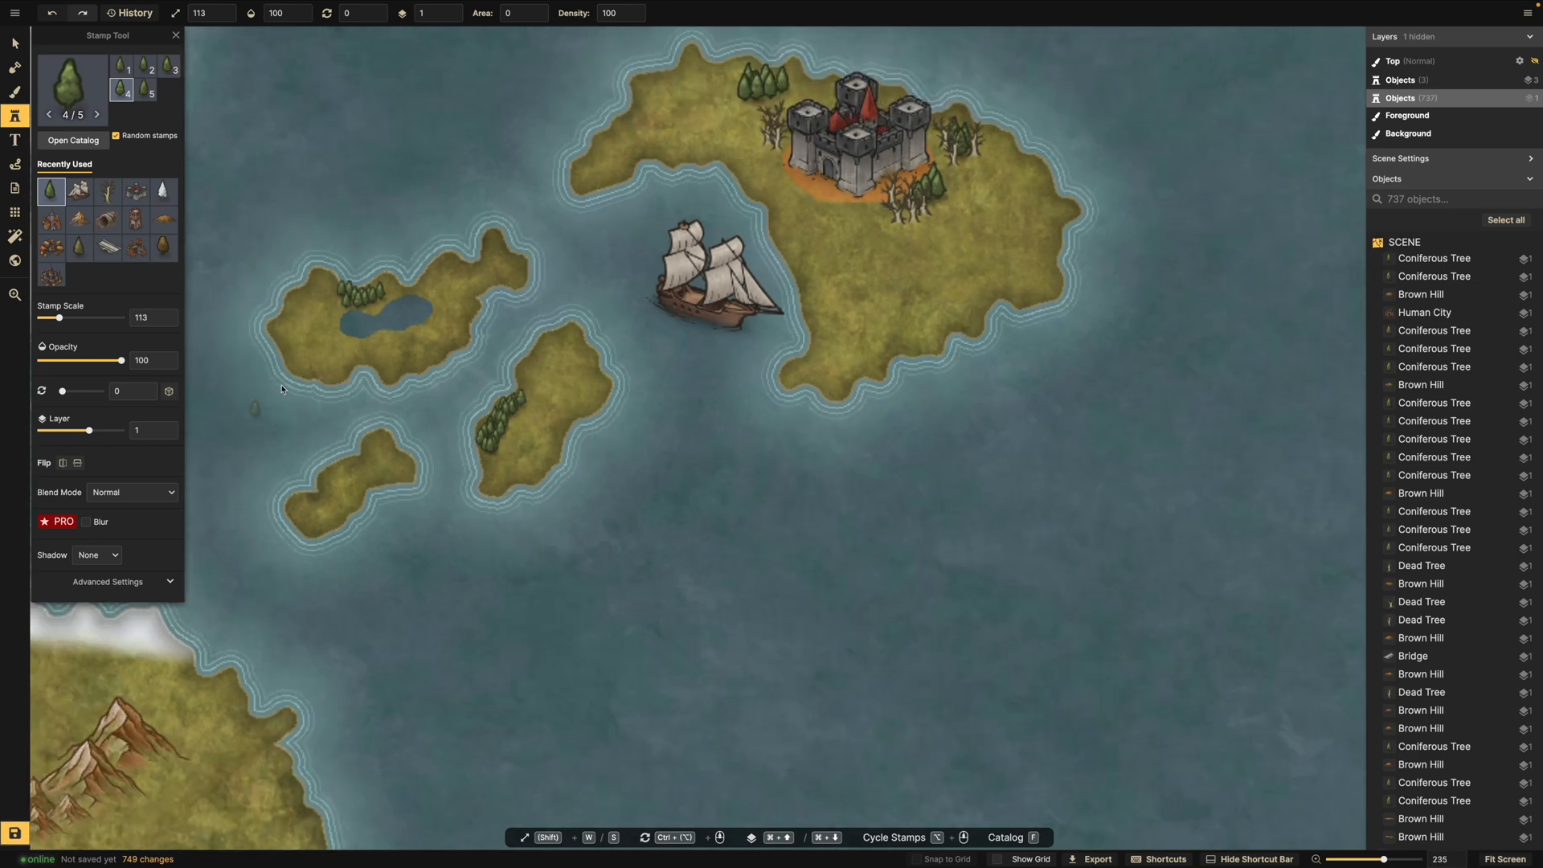
Add a few green conifers at the southern end of the small snowy island.
{"action": "left_click_drag", "start_coordinate": [289, 377], "coordinate": [499, 373]}
{"action": "scroll", "coordinate": [497, 370], "scroll_direction": "up", "scroll_amount": 4}
{"action": "scroll", "coordinate": [286, 531], "scroll_direction": "up", "scroll_amount": 3}
{"action": "left_click", "coordinate": [281, 516]}
{"action": "left_click", "coordinate": [275, 524]}
Add a cluster of green conifers at the southwestern end of the small grassy island south of the lake island.
{"action": "left_click", "coordinate": [475, 537]}
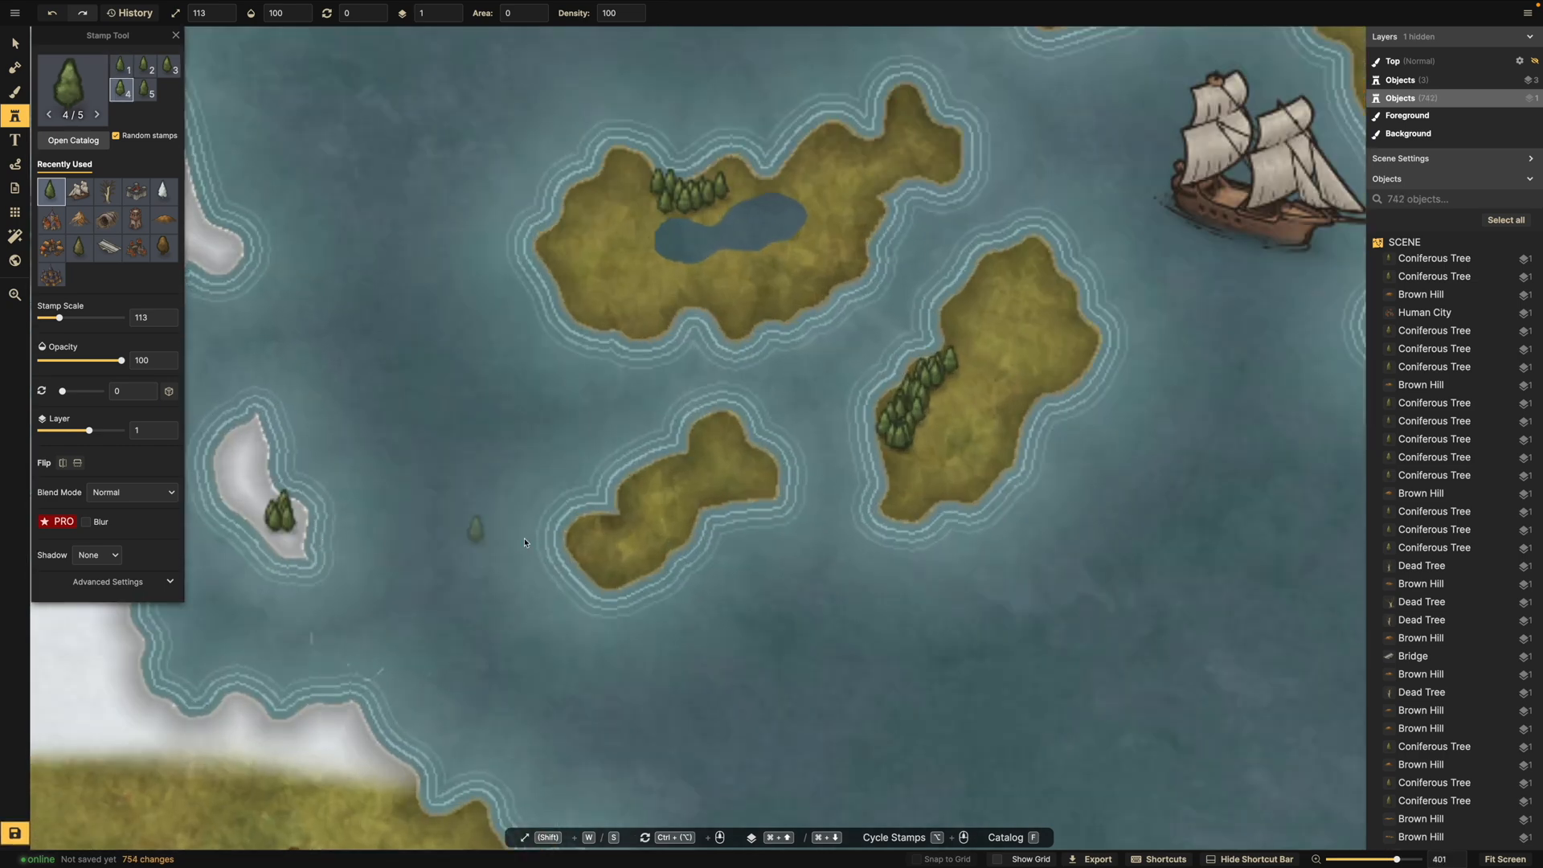
{"action": "left_click", "coordinate": [582, 552]}
{"action": "left_click", "coordinate": [622, 533]}
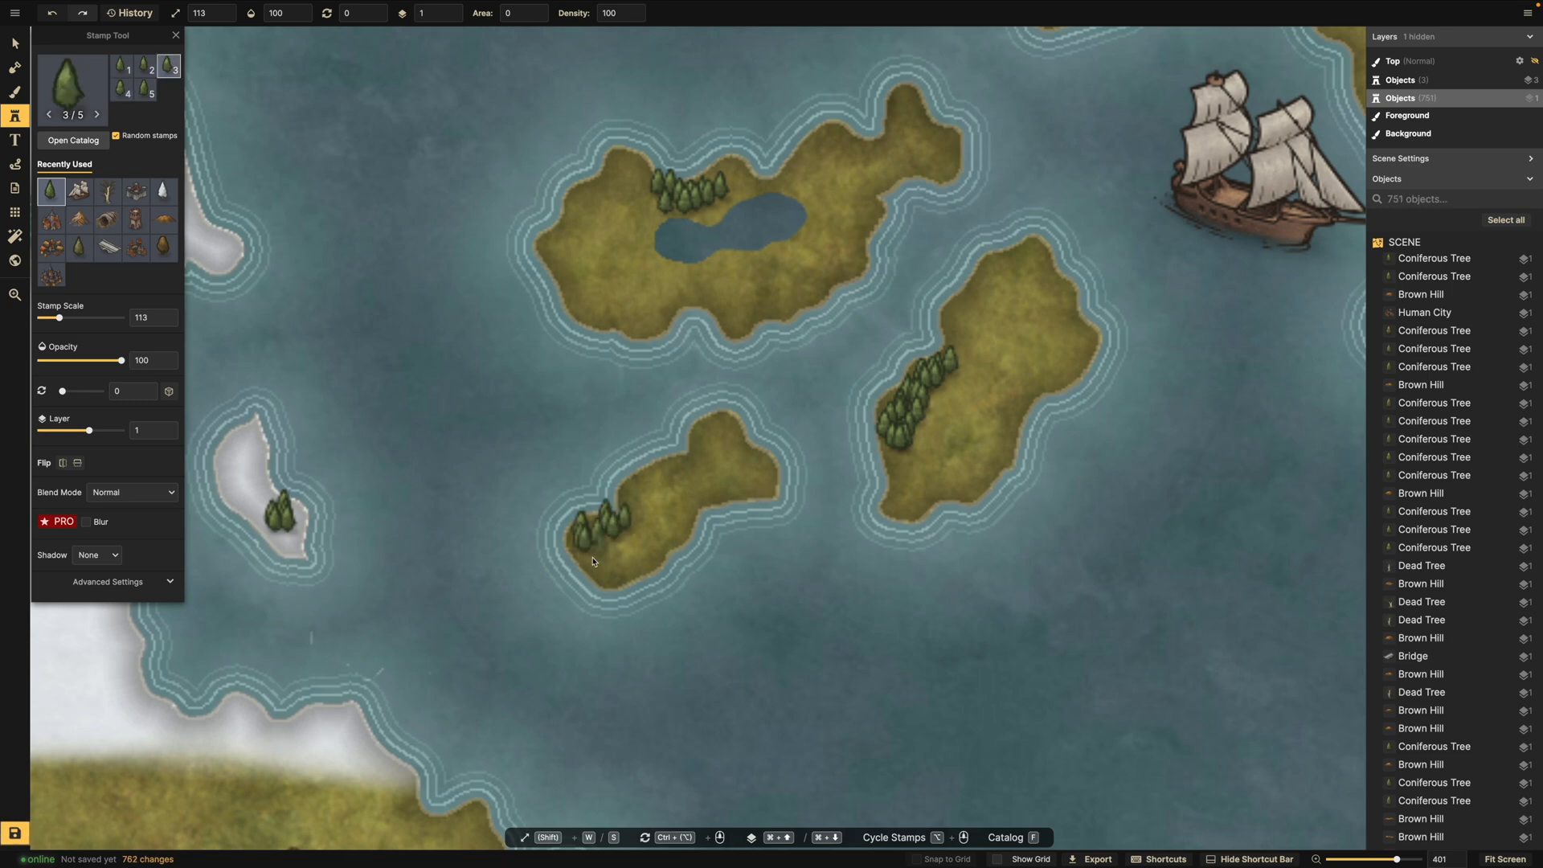
{"action": "left_click", "coordinate": [643, 515]}
{"action": "left_click", "coordinate": [655, 512]}
{"action": "scroll", "coordinate": [648, 499], "scroll_direction": "down", "scroll_amount": 3}
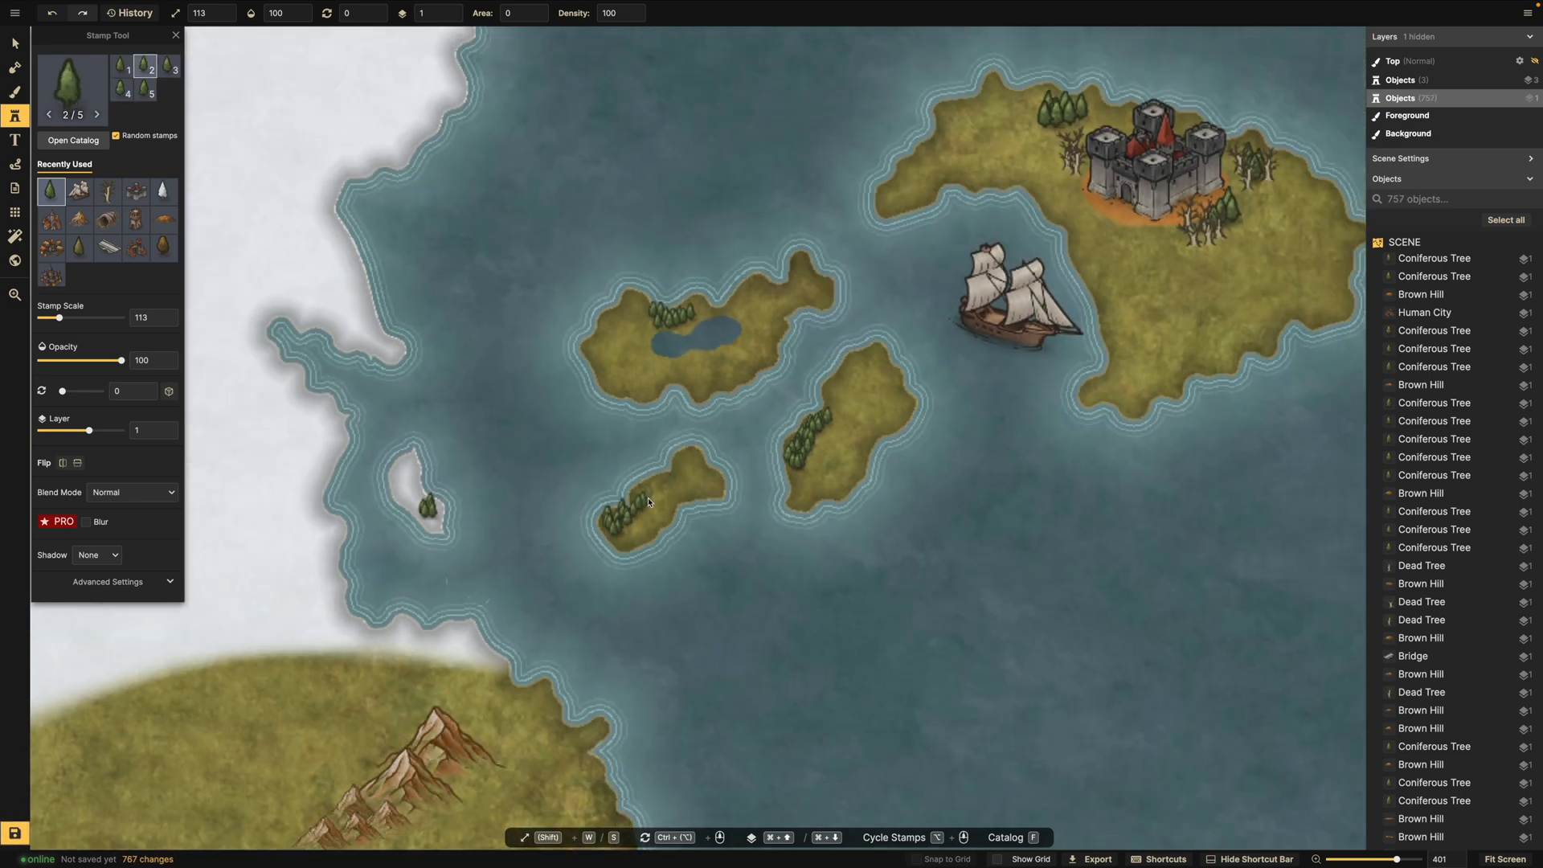
Add a few more green conifers at the northern tip of the small snowy island.
{"action": "scroll", "coordinate": [648, 495], "scroll_direction": "down", "scroll_amount": 2}
{"action": "scroll", "coordinate": [643, 498], "scroll_direction": "up", "scroll_amount": 2}
{"action": "scroll", "coordinate": [449, 502], "scroll_direction": "up", "scroll_amount": 4}
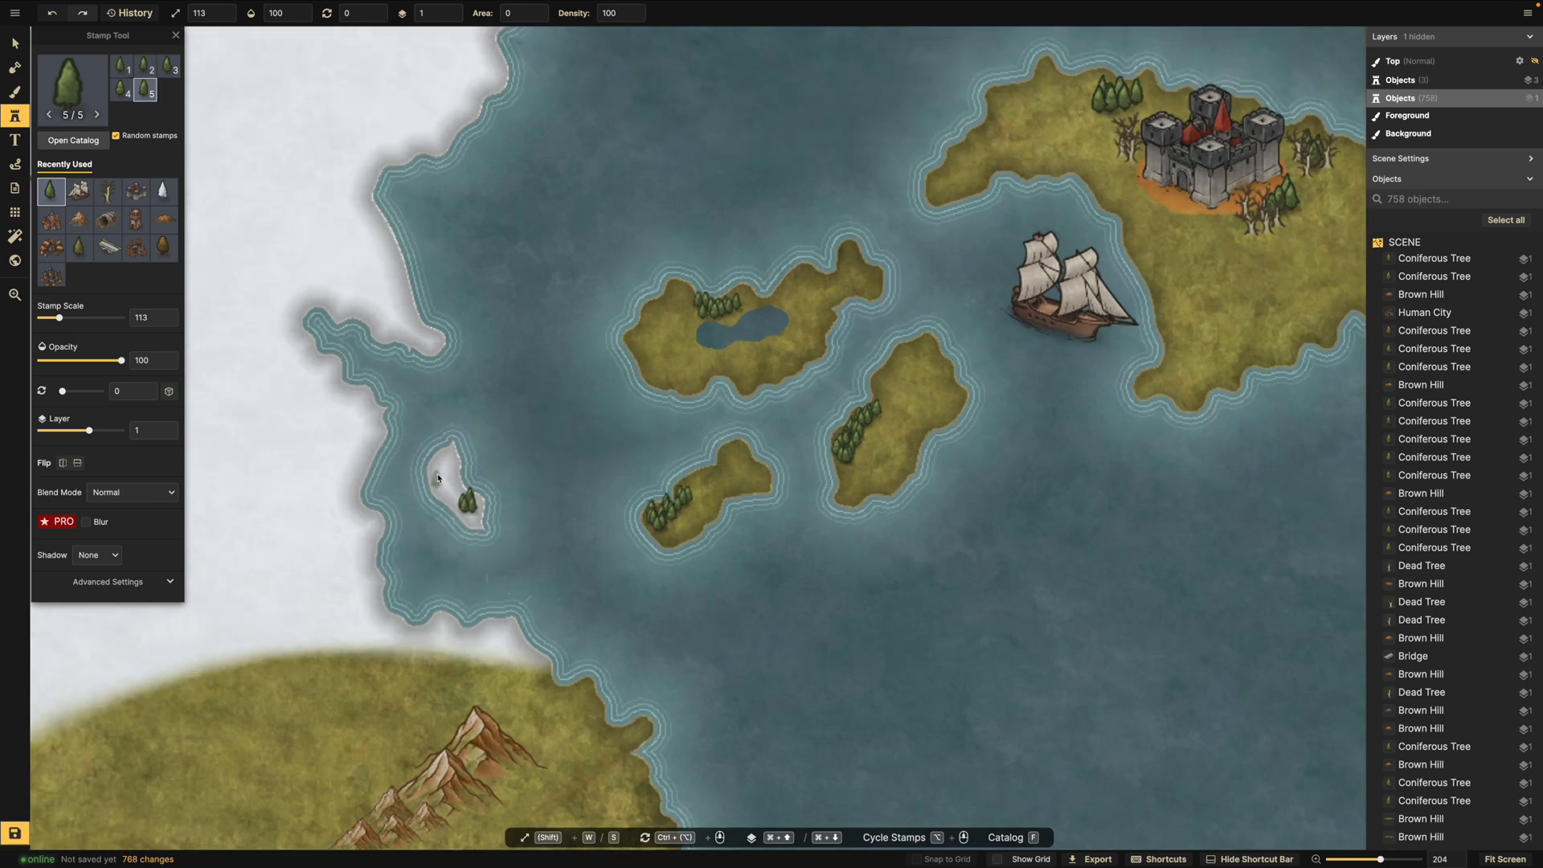
{"action": "left_click", "coordinate": [444, 456]}
{"action": "left_click", "coordinate": [455, 460]}
{"action": "left_click", "coordinate": [451, 452]}
{"action": "left_click", "coordinate": [454, 459]}
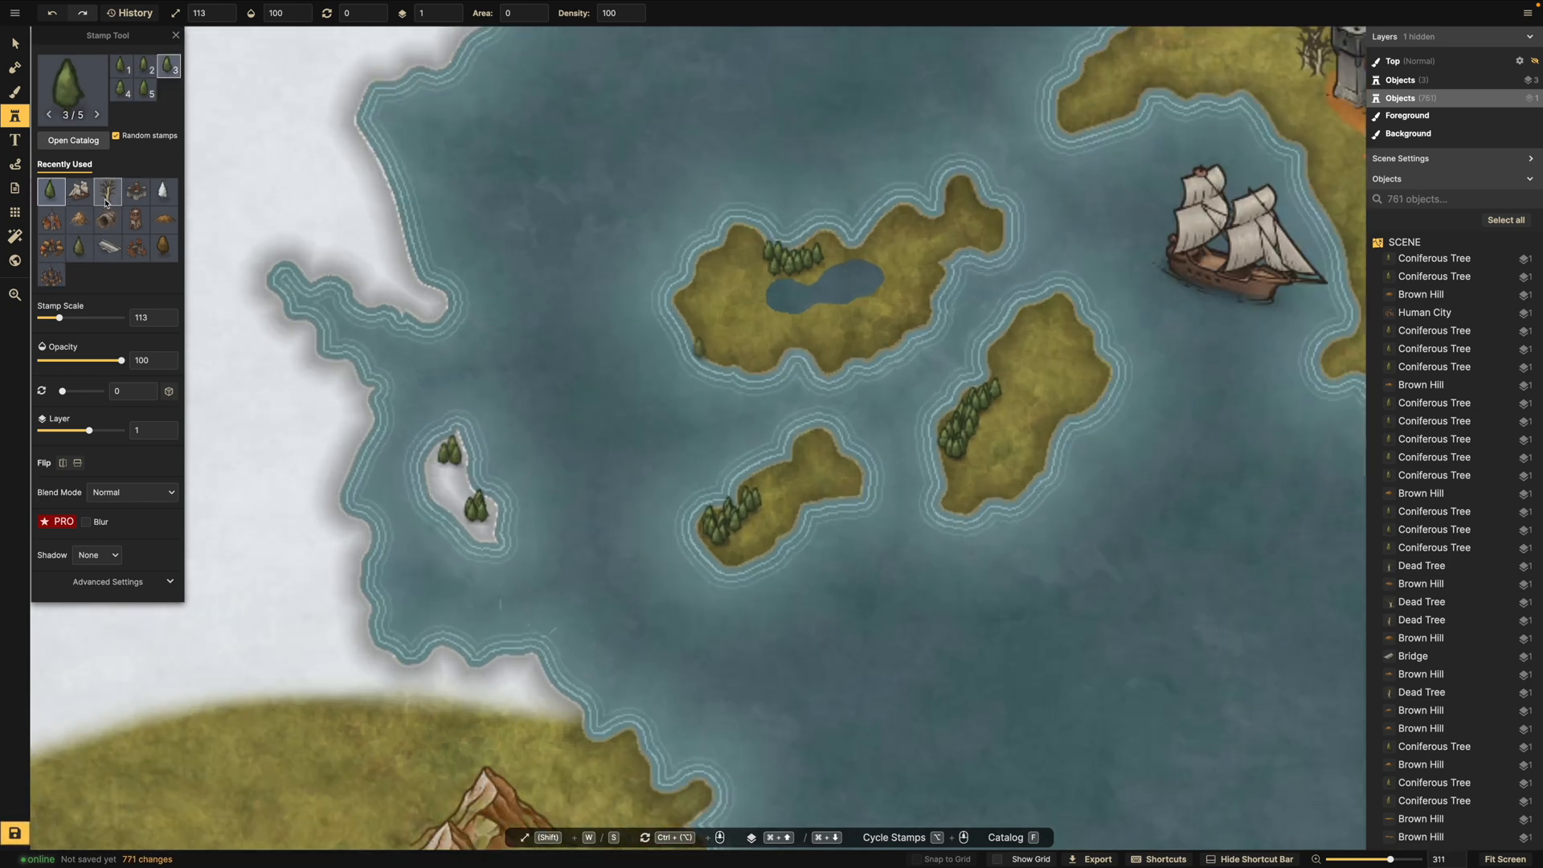
Place the Human tower stamp from the Fantasy World catalog on the mainland coast northeast of the brown mountains.
{"action": "left_click", "coordinate": [80, 147]}
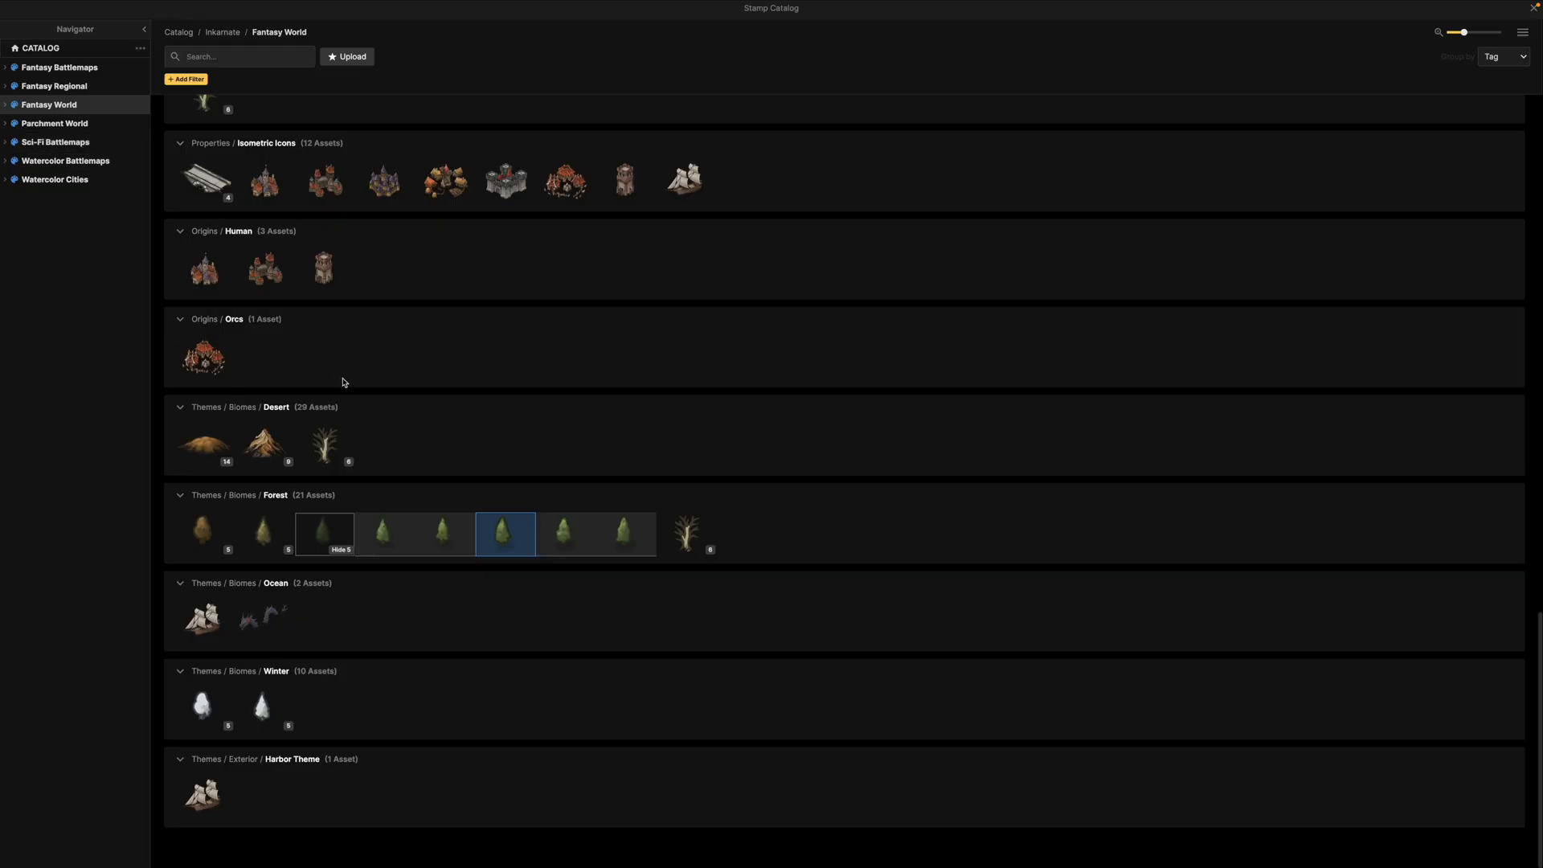
{"action": "left_click", "coordinate": [317, 275]}
{"action": "scroll", "coordinate": [456, 684], "scroll_direction": "down", "scroll_amount": 2}
{"action": "left_click_drag", "start_coordinate": [456, 683], "coordinate": [639, 516]}
{"action": "scroll", "coordinate": [671, 556], "scroll_direction": "up", "scroll_amount": 6}
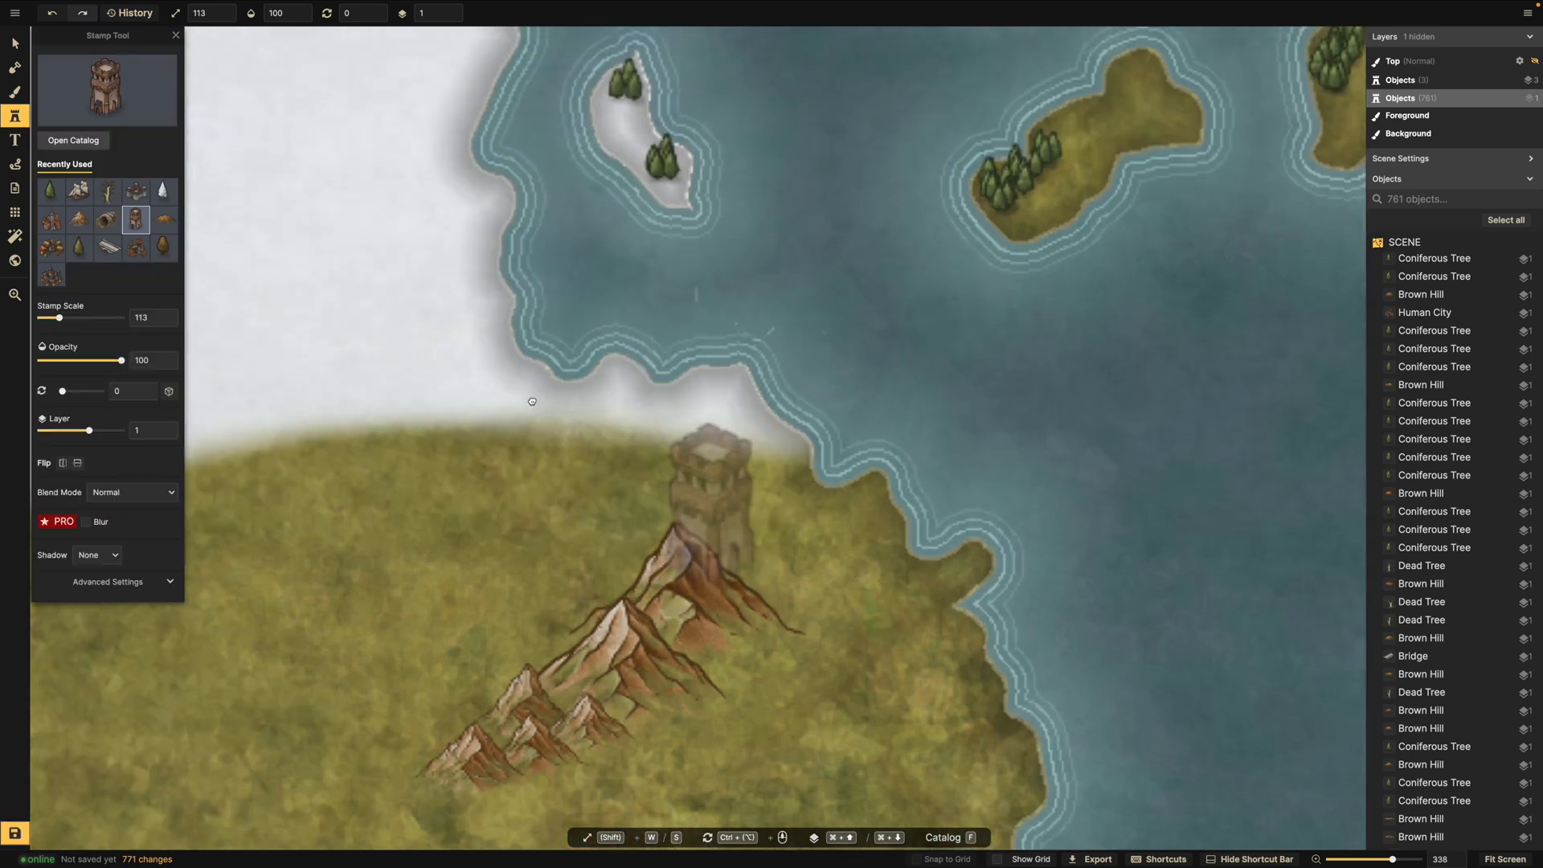
{"action": "left_click_drag", "start_coordinate": [714, 557], "coordinate": [581, 410]}
{"action": "scroll", "coordinate": [713, 440], "scroll_direction": "up", "scroll_amount": 1}
{"action": "left_click", "coordinate": [714, 441]}
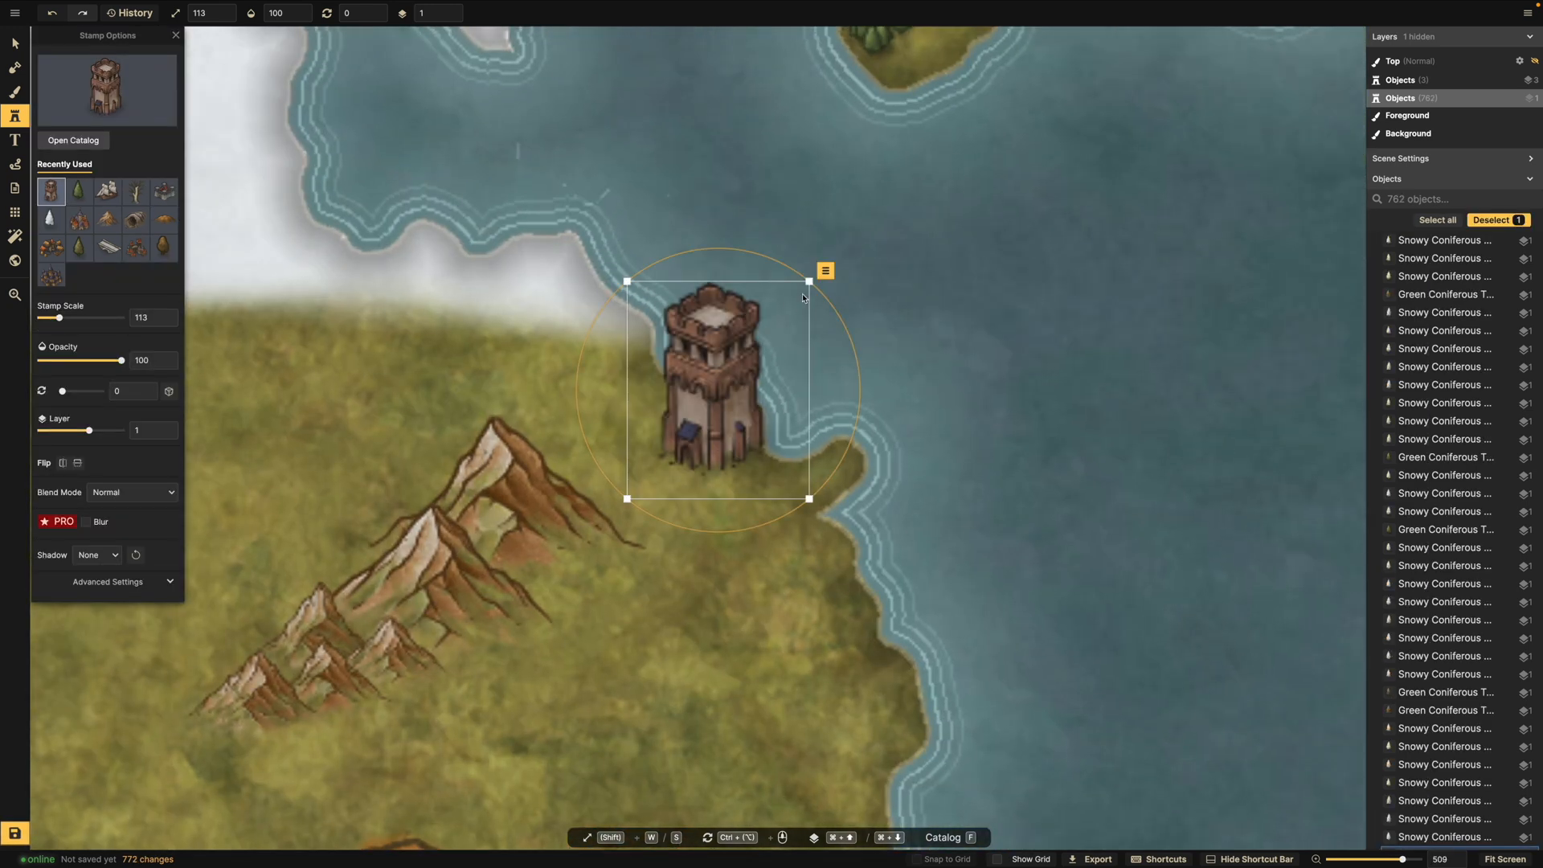
Shrink the tower to a stamp scale of 65 and move it to the edge of the coast.
{"action": "left_click_drag", "start_coordinate": [809, 283], "coordinate": [807, 285]}
{"action": "left_click_drag", "start_coordinate": [724, 372], "coordinate": [725, 371]}
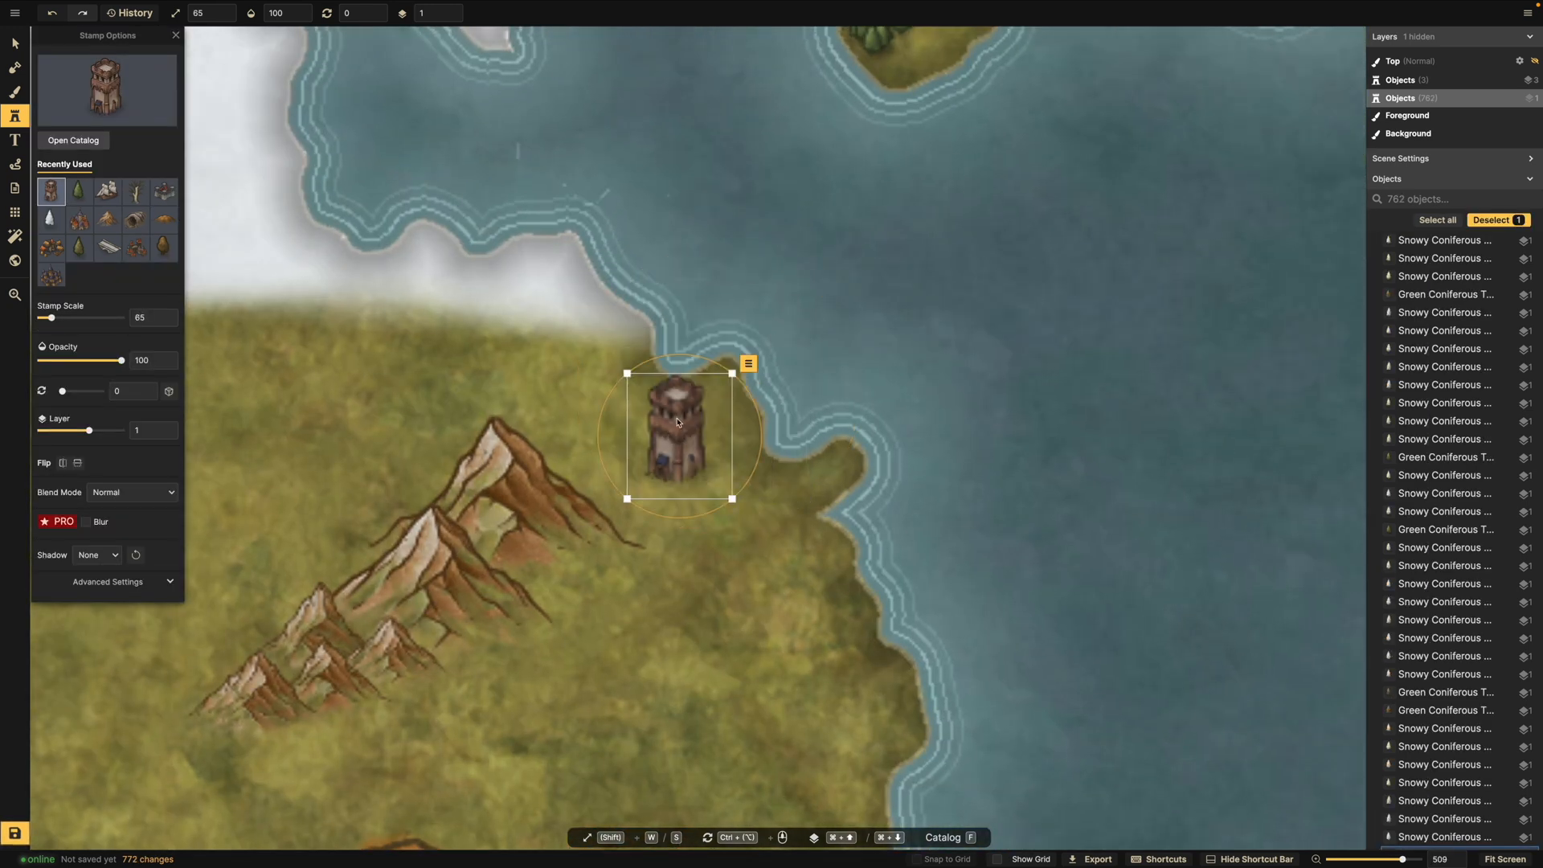
{"action": "left_click_drag", "start_coordinate": [674, 429], "coordinate": [730, 409]}
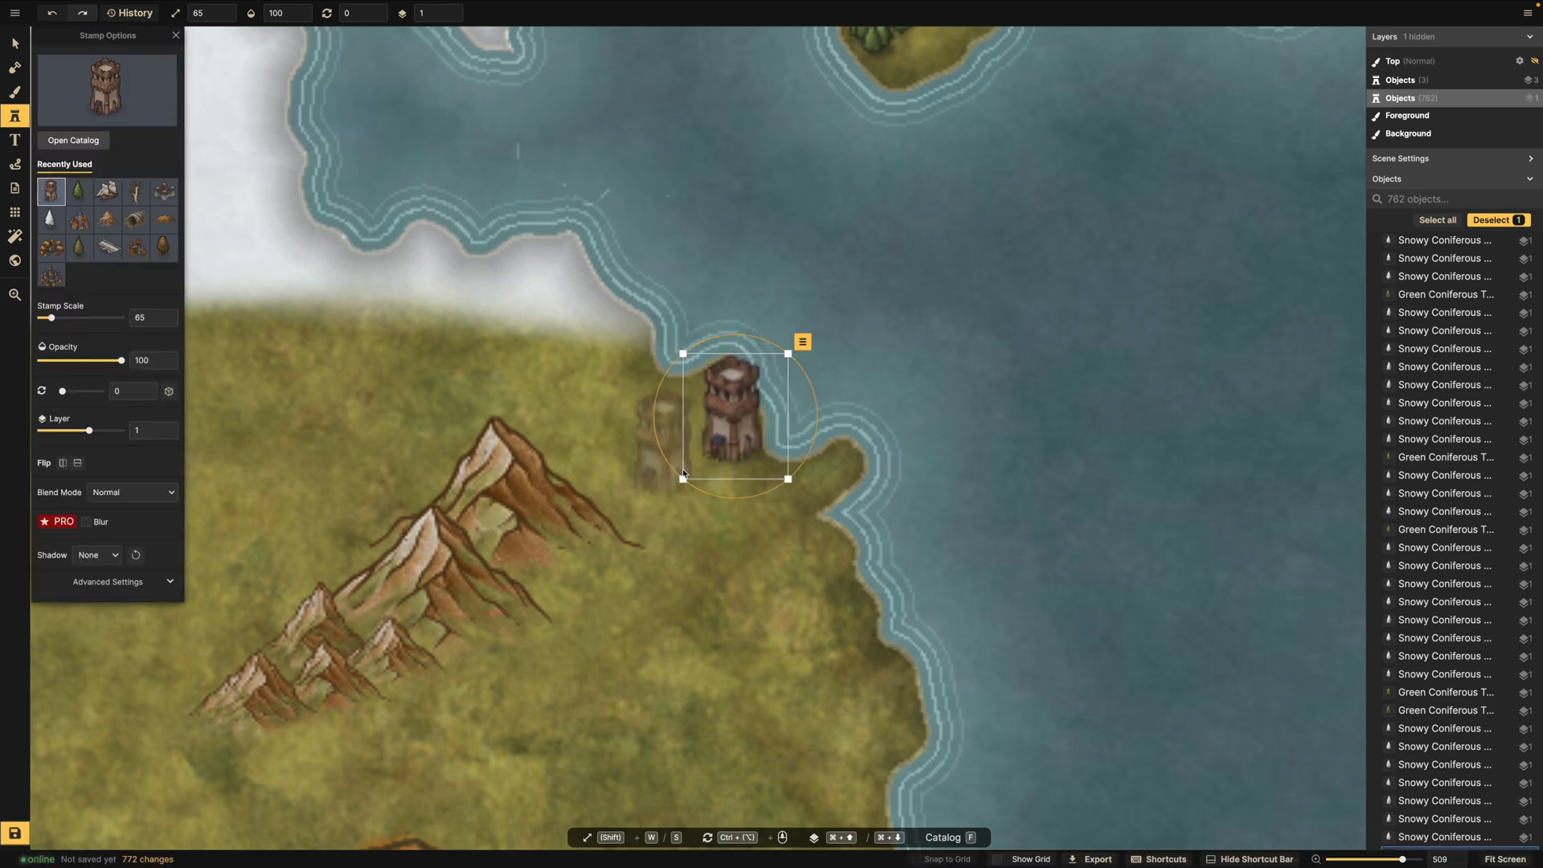
Place a second tower at the mountains' eastern foot, rotated 13.5 degrees and reduced to a stamp scale of 61.
{"action": "left_click", "coordinate": [616, 486]}
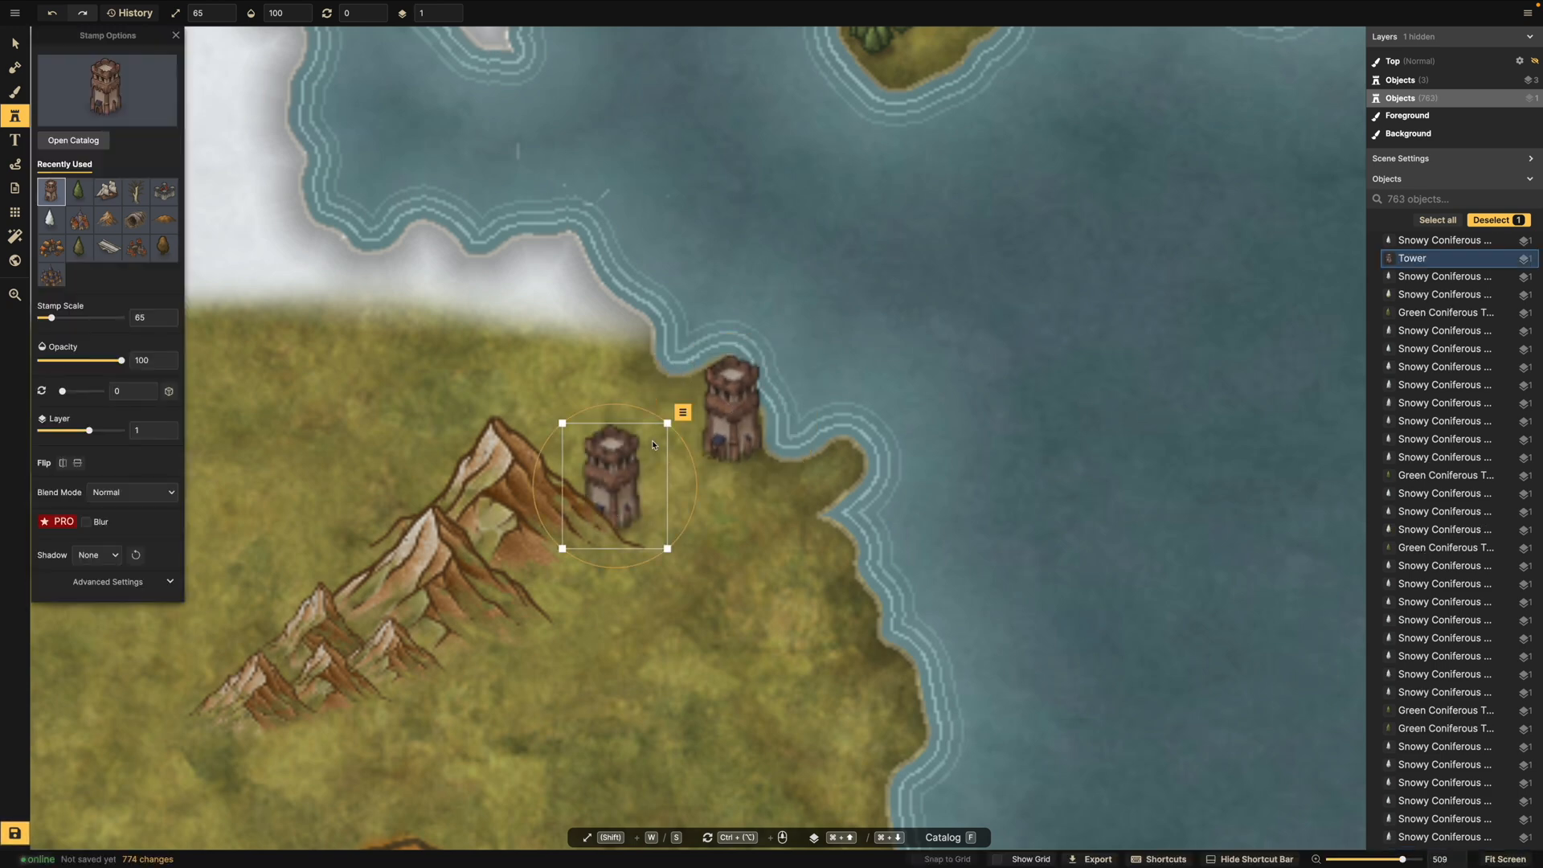
{"action": "mouse_move", "coordinate": [695, 511]}
{"action": "left_mouse_down"}
{"action": "mouse_move", "coordinate": [695, 483]}
{"action": "mouse_move", "coordinate": [686, 529]}
{"action": "left_mouse_up"}
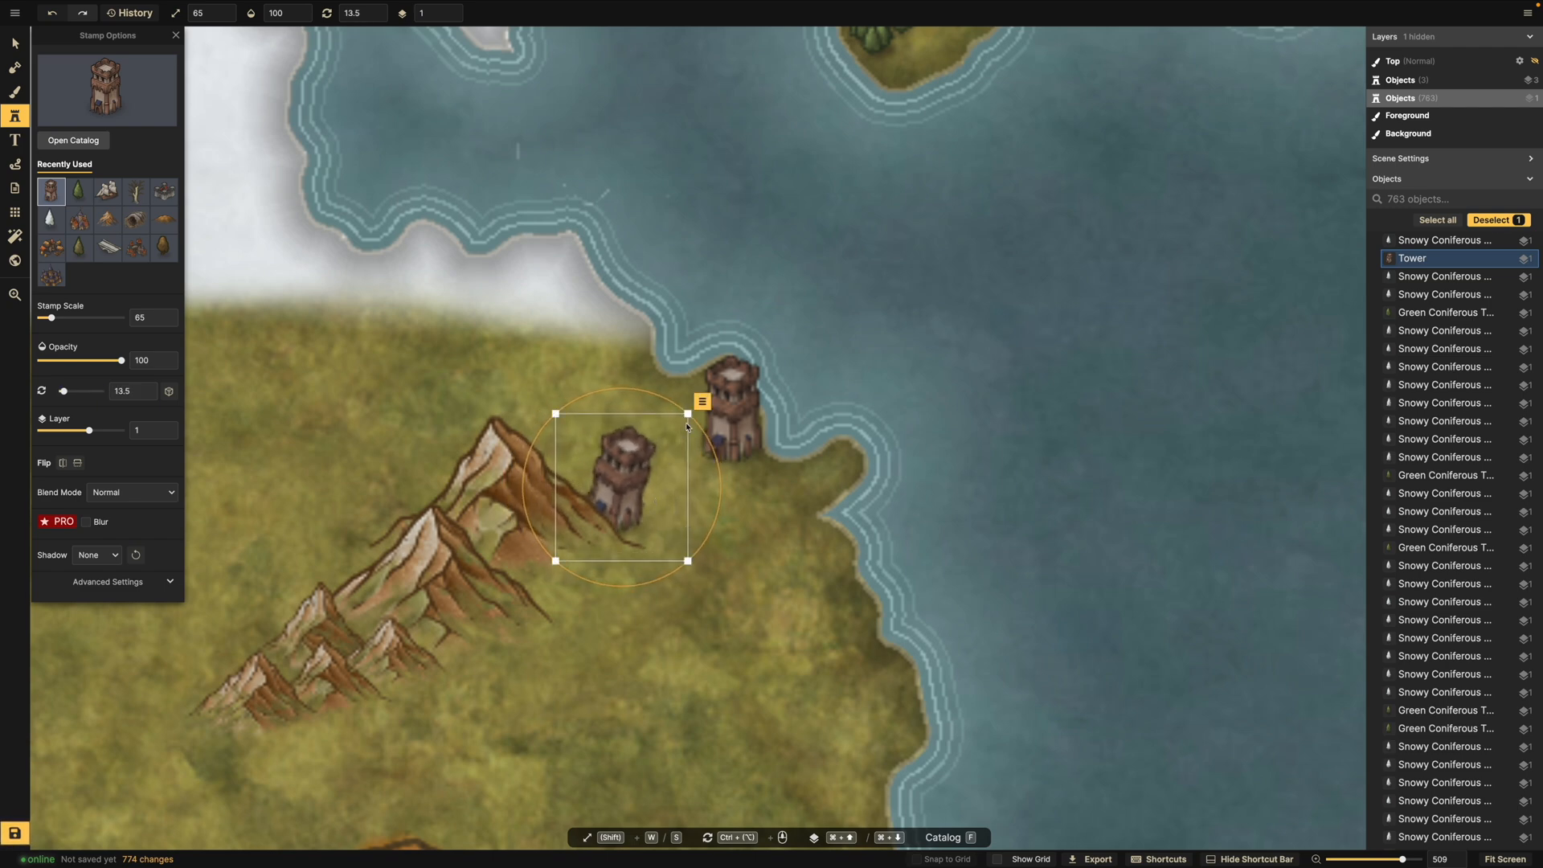
{"action": "left_click_drag", "start_coordinate": [687, 417], "coordinate": [677, 433]}
{"action": "left_click_drag", "start_coordinate": [612, 489], "coordinate": [609, 482]}
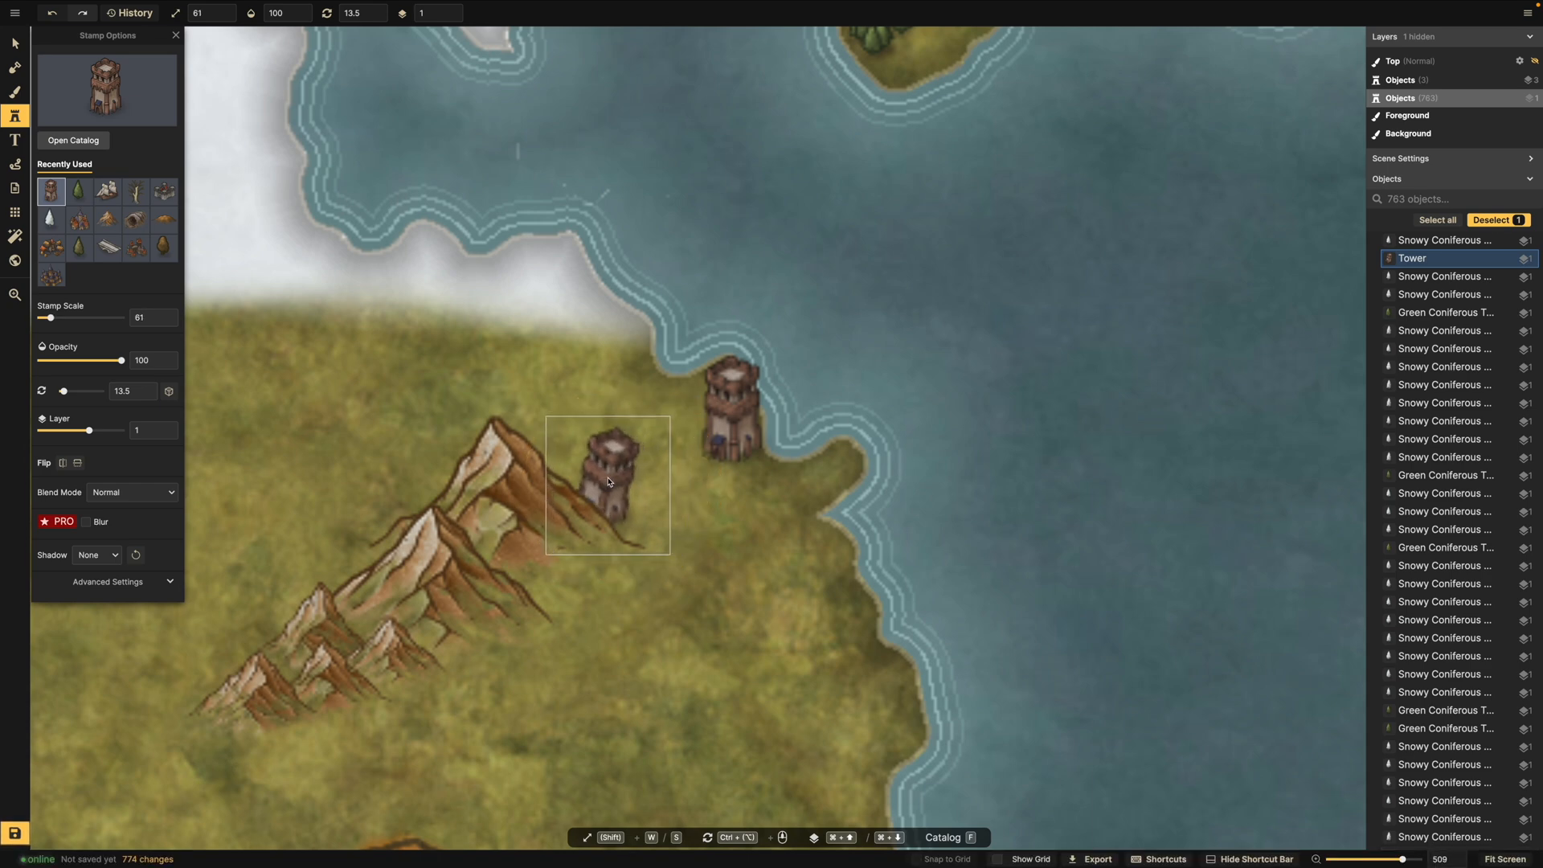
{"action": "left_click", "coordinate": [707, 416]}
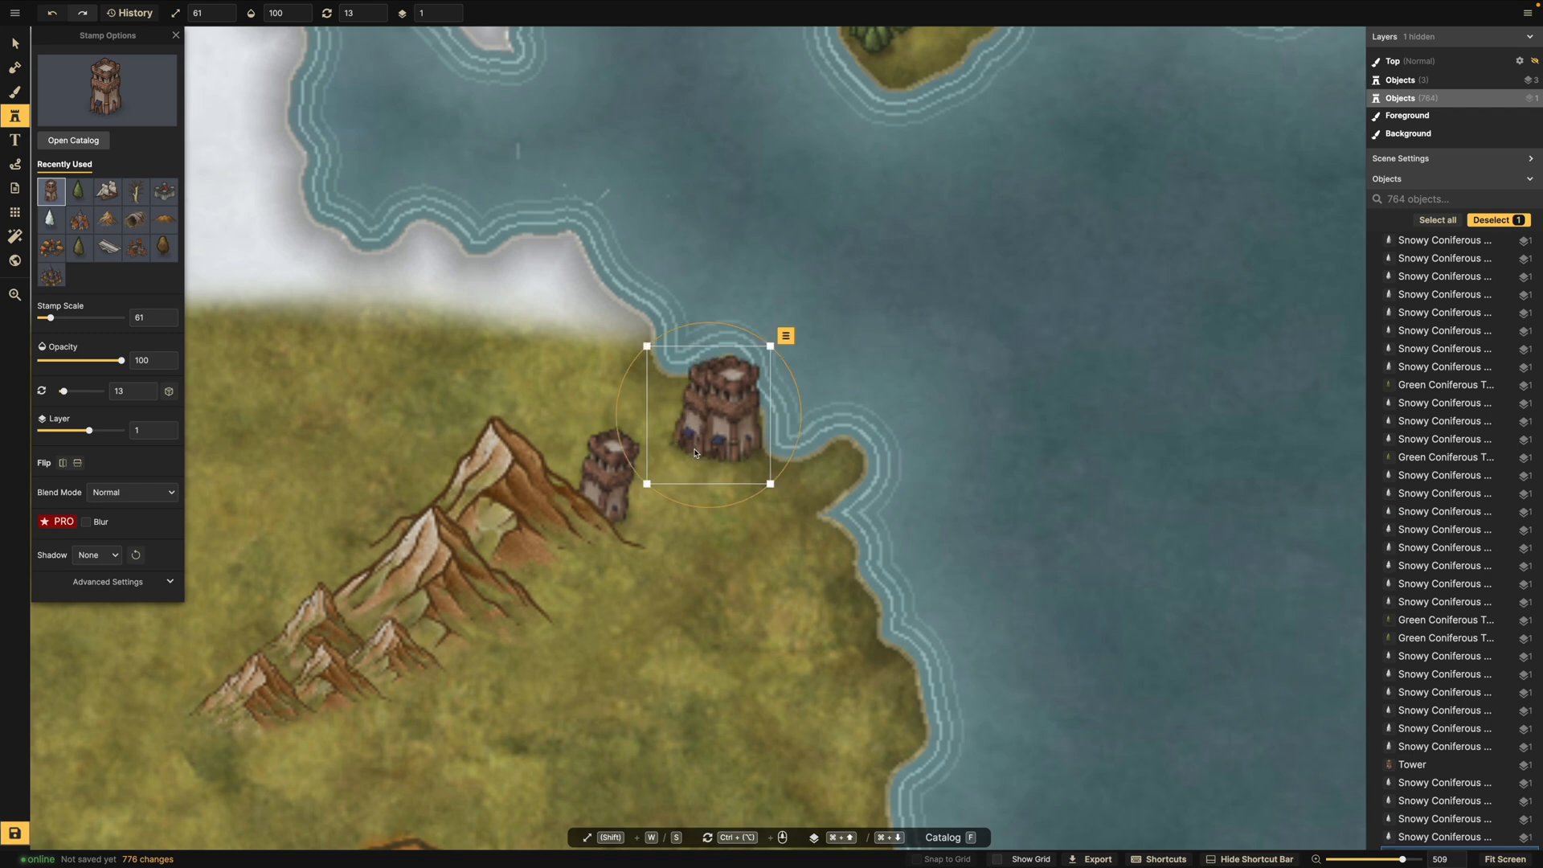
{"action": "key", "text": "ctrl+z"}
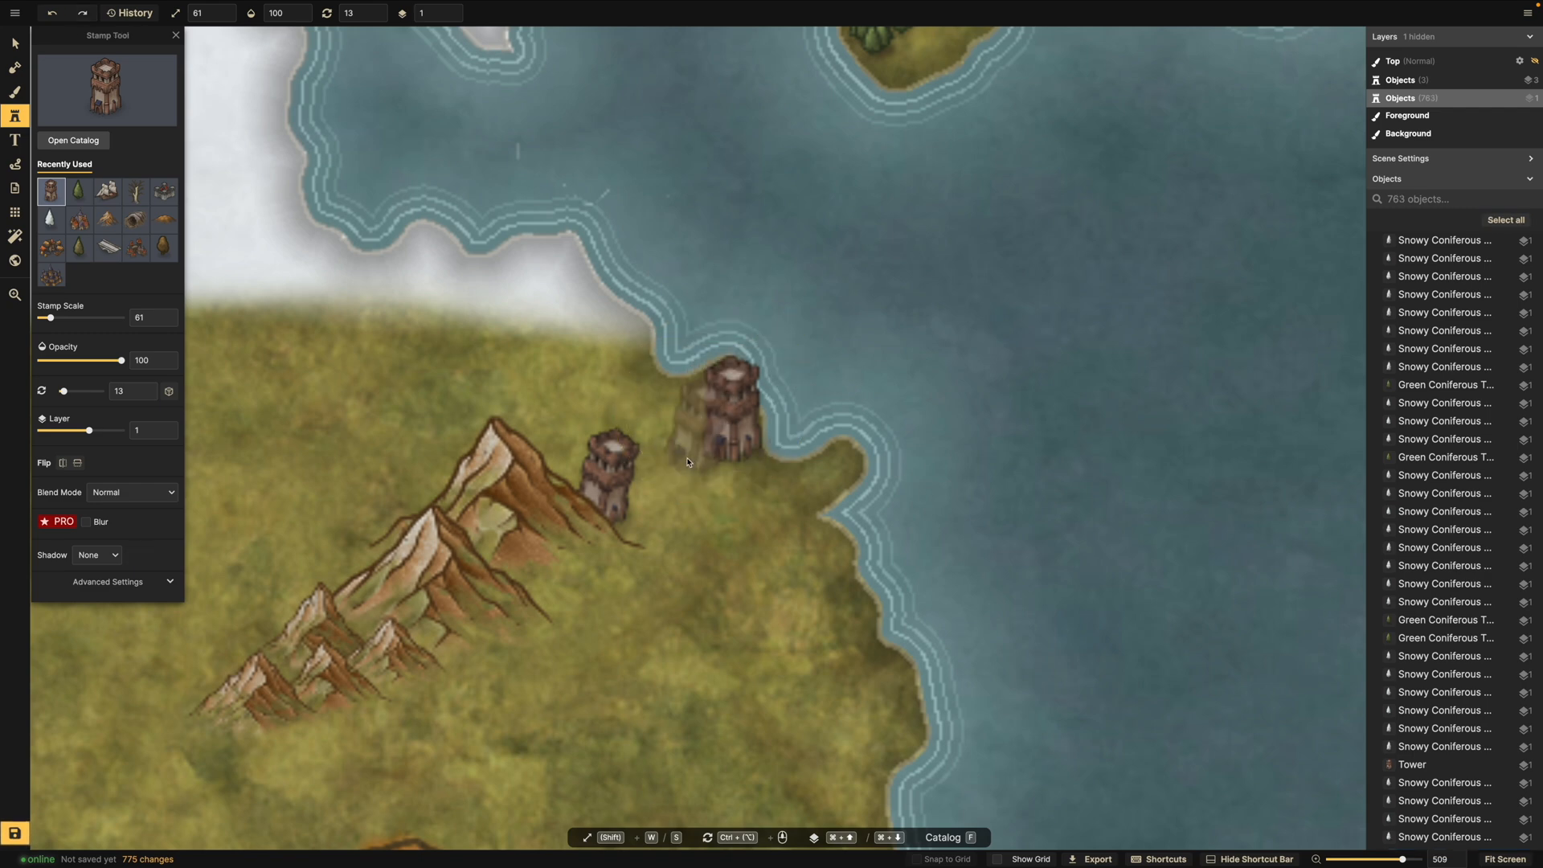
{"action": "left_click", "coordinate": [617, 470], "text": "super"}
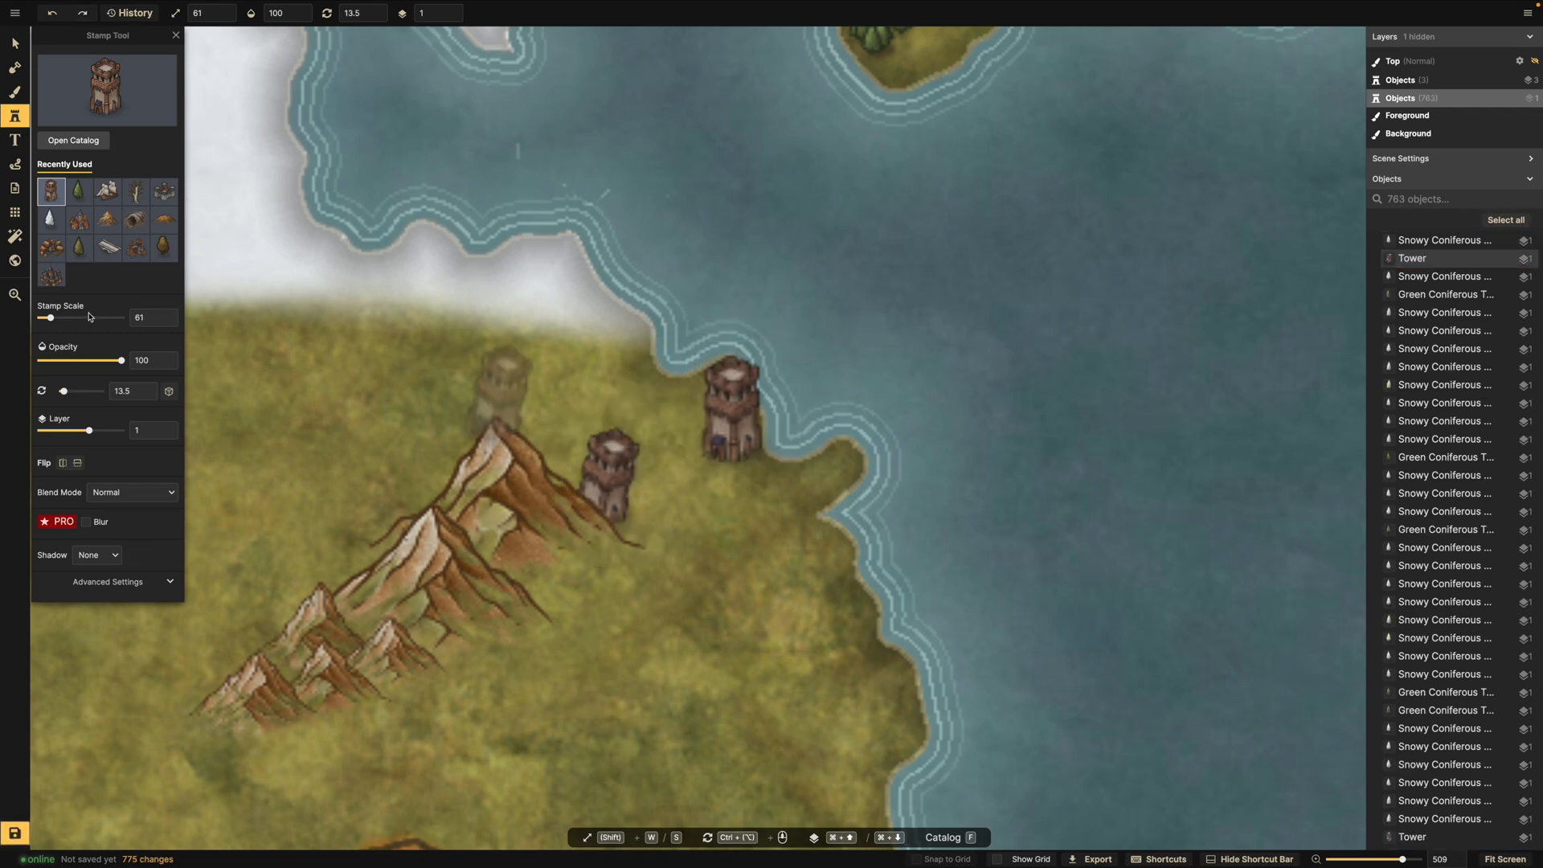
{"action": "left_click", "coordinate": [15, 43]}
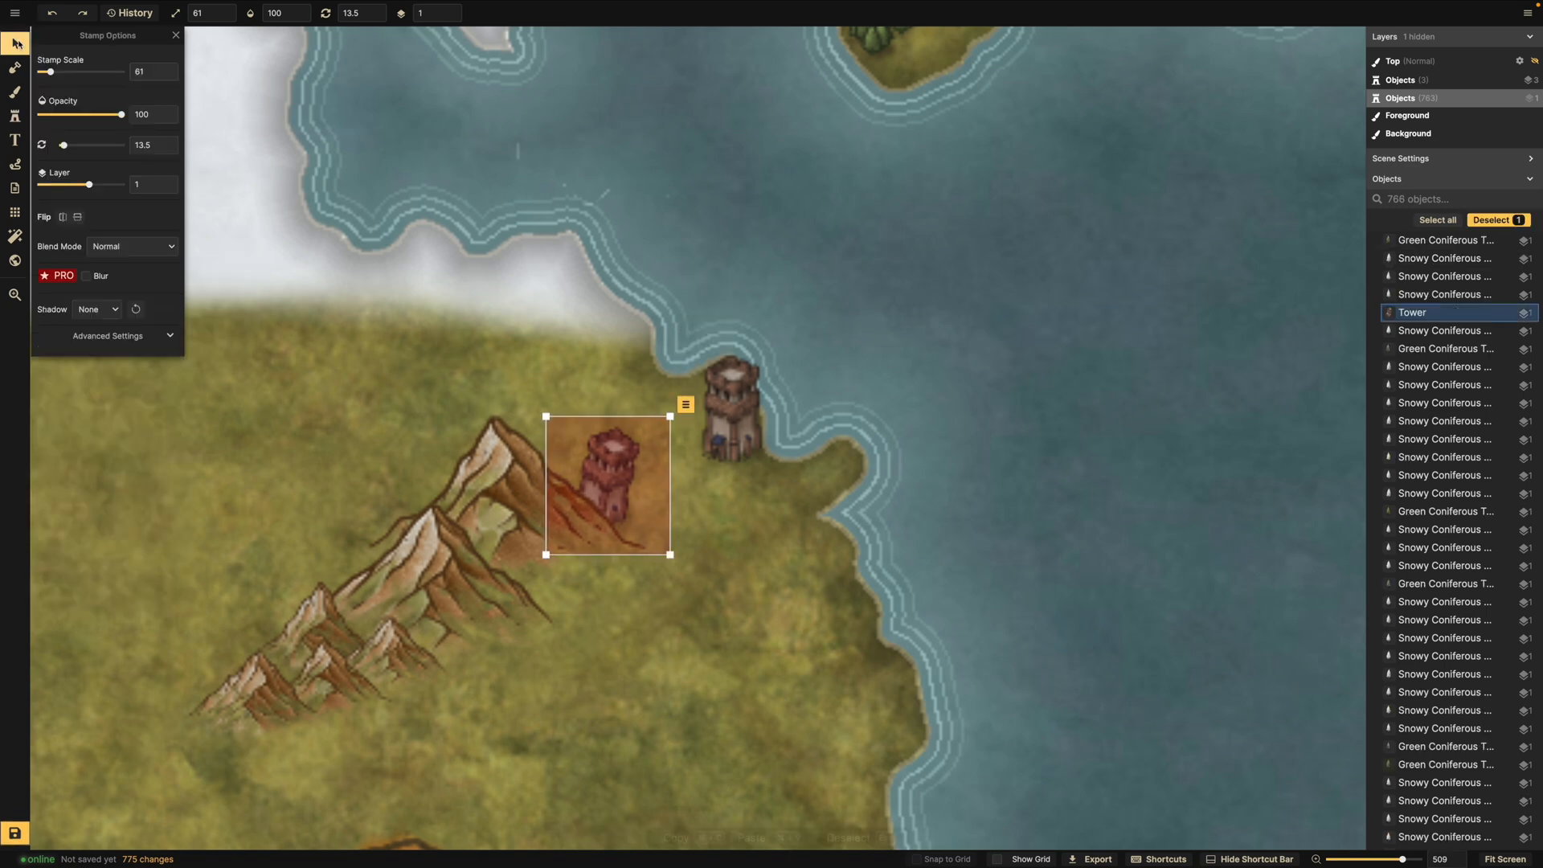
{"action": "scroll", "coordinate": [530, 555], "scroll_direction": "down", "scroll_amount": 5}
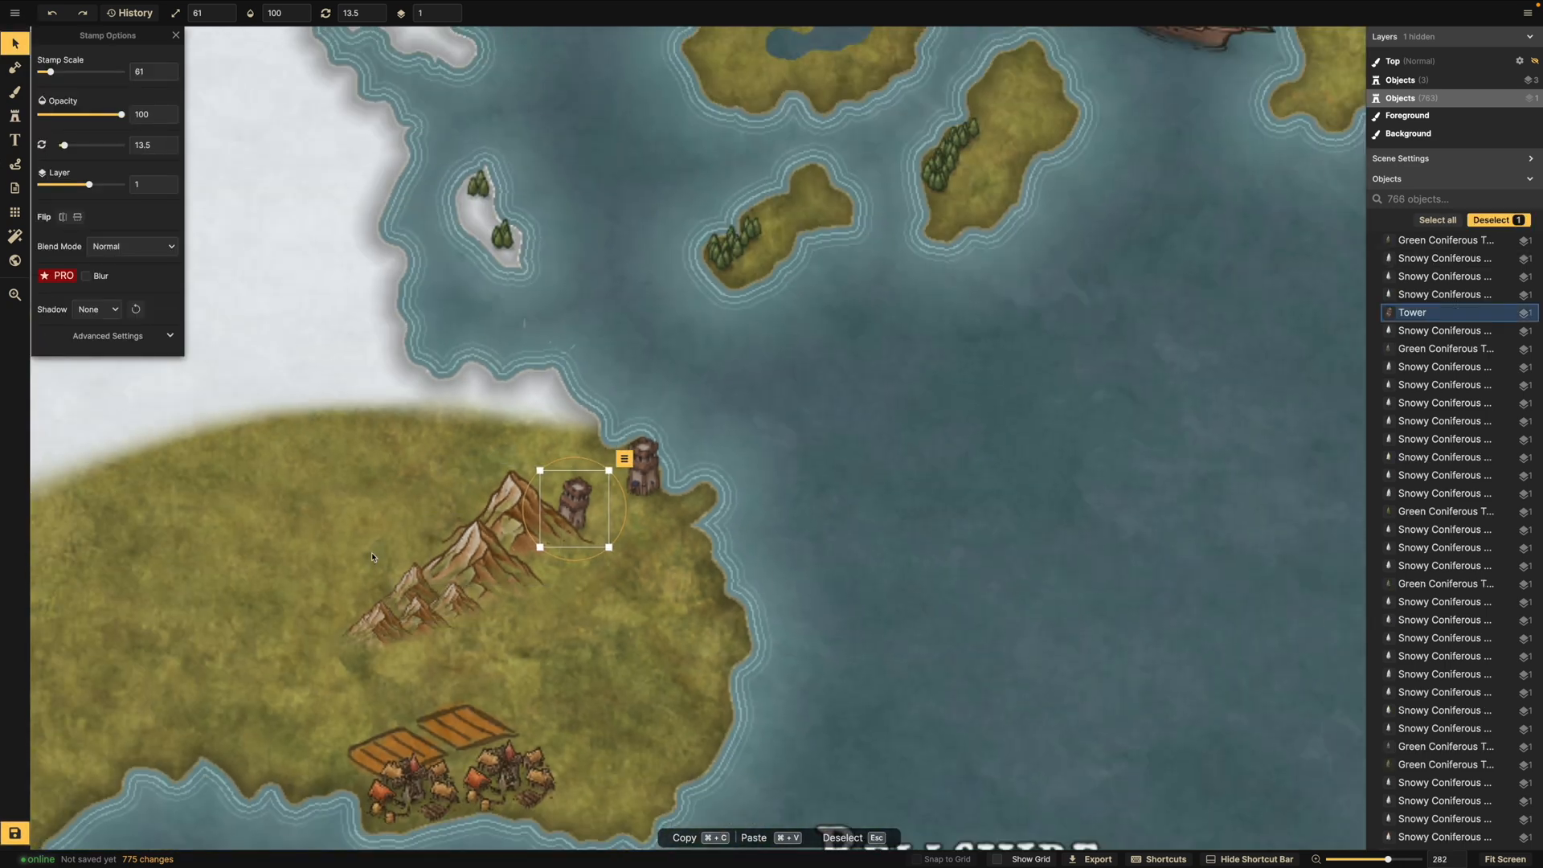
{"action": "left_click", "coordinate": [371, 556]}
Look over the map from the northeastern islands down to the southern desert for areas that still need detail.
{"action": "scroll", "coordinate": [358, 575], "scroll_direction": "down", "scroll_amount": 5}
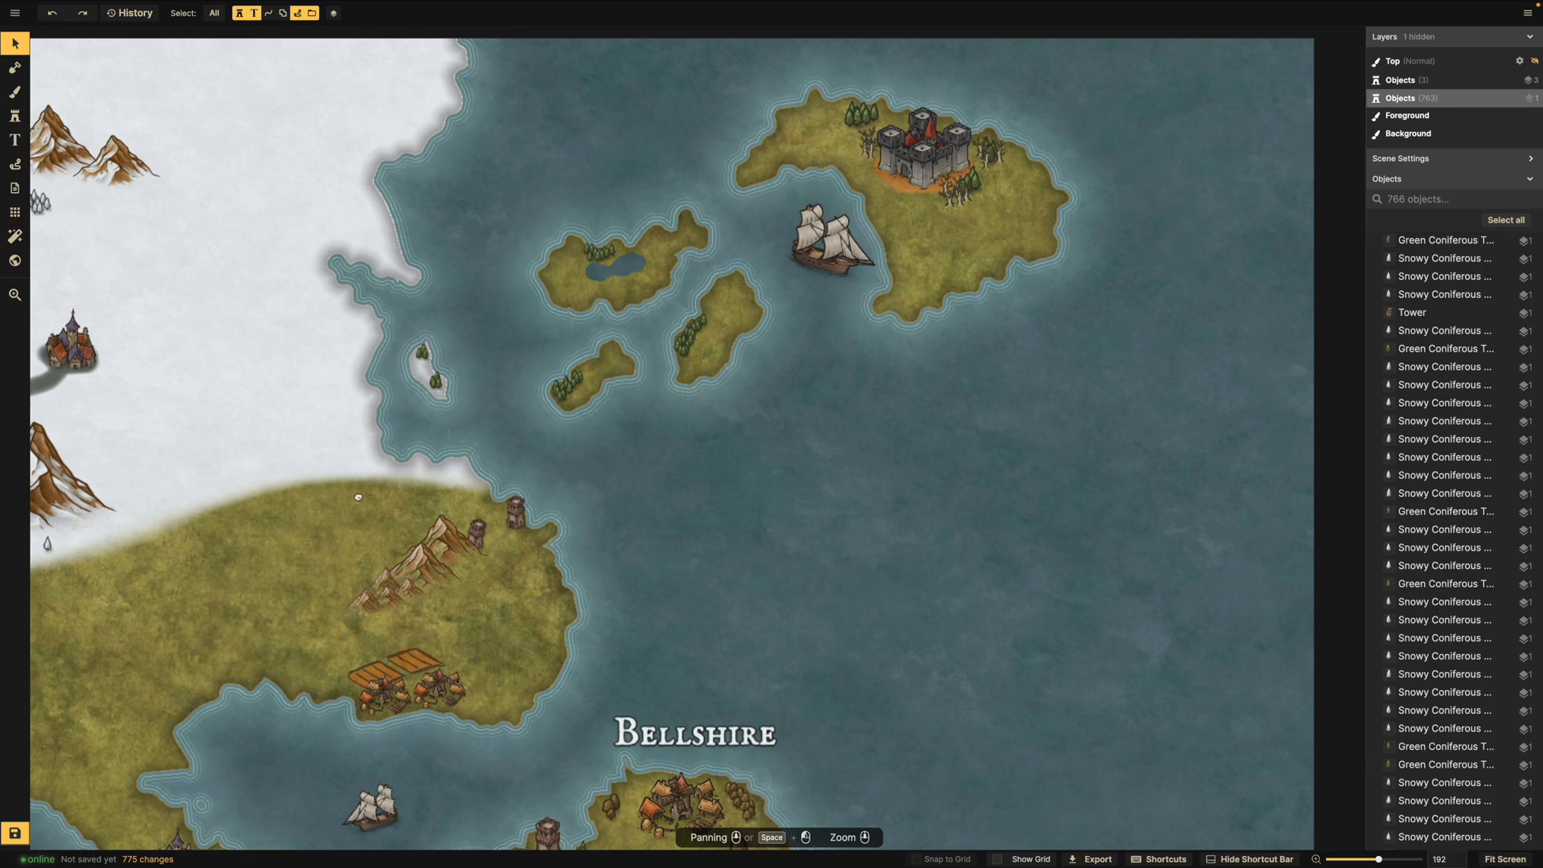
{"action": "left_click_drag", "start_coordinate": [483, 764], "coordinate": [524, 561]}
{"action": "scroll", "coordinate": [531, 555], "scroll_direction": "down", "scroll_amount": 3}
{"action": "left_click_drag", "start_coordinate": [623, 687], "coordinate": [614, 600]}
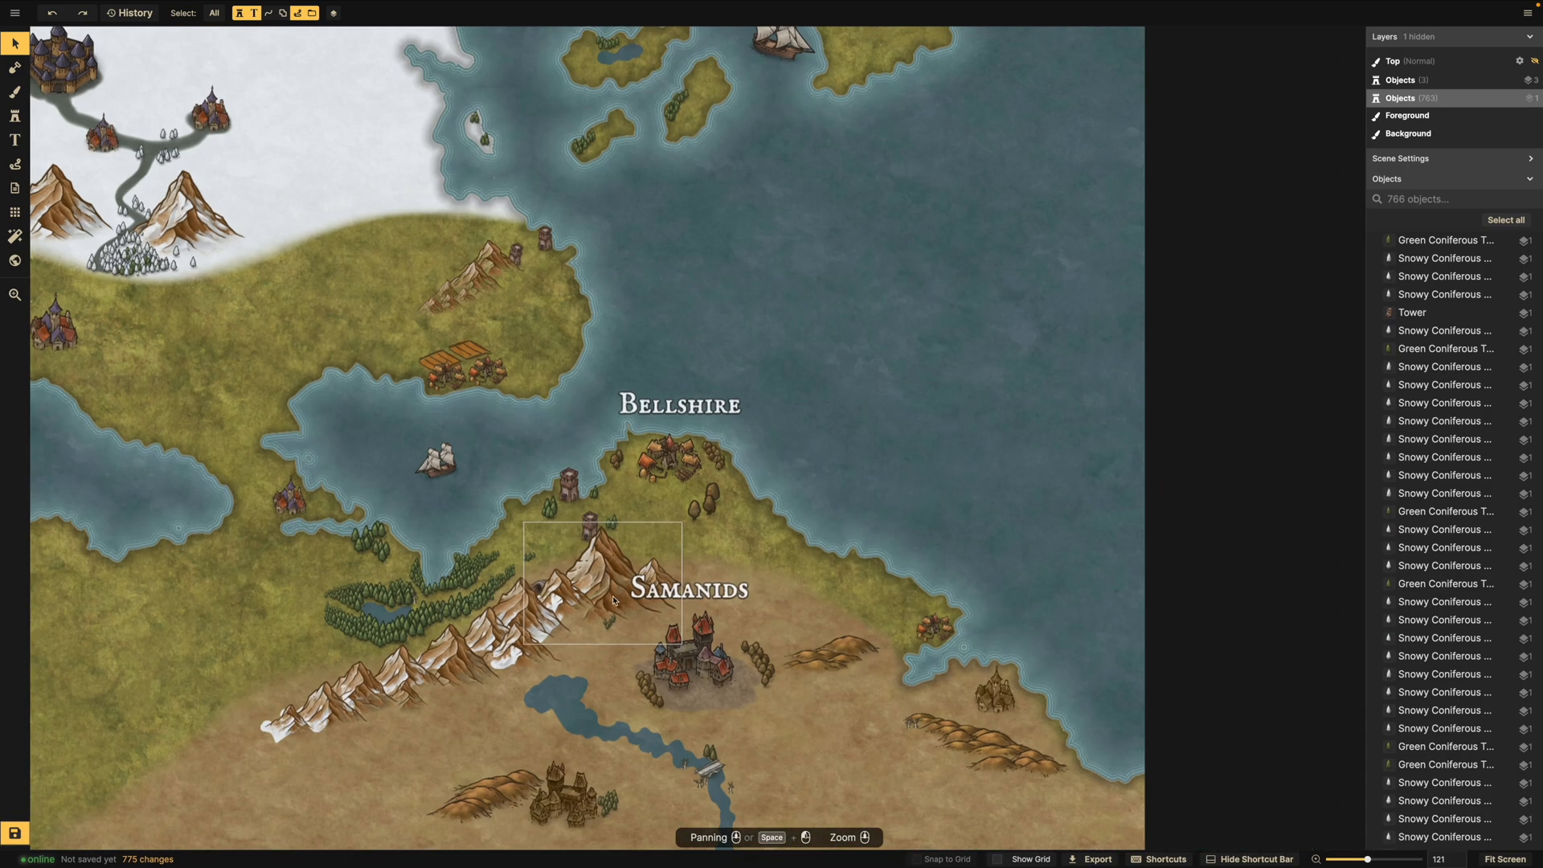
{"action": "scroll", "coordinate": [613, 601], "scroll_direction": "up", "scroll_amount": 1}
{"action": "scroll", "coordinate": [342, 591], "scroll_direction": "down", "scroll_amount": 2}
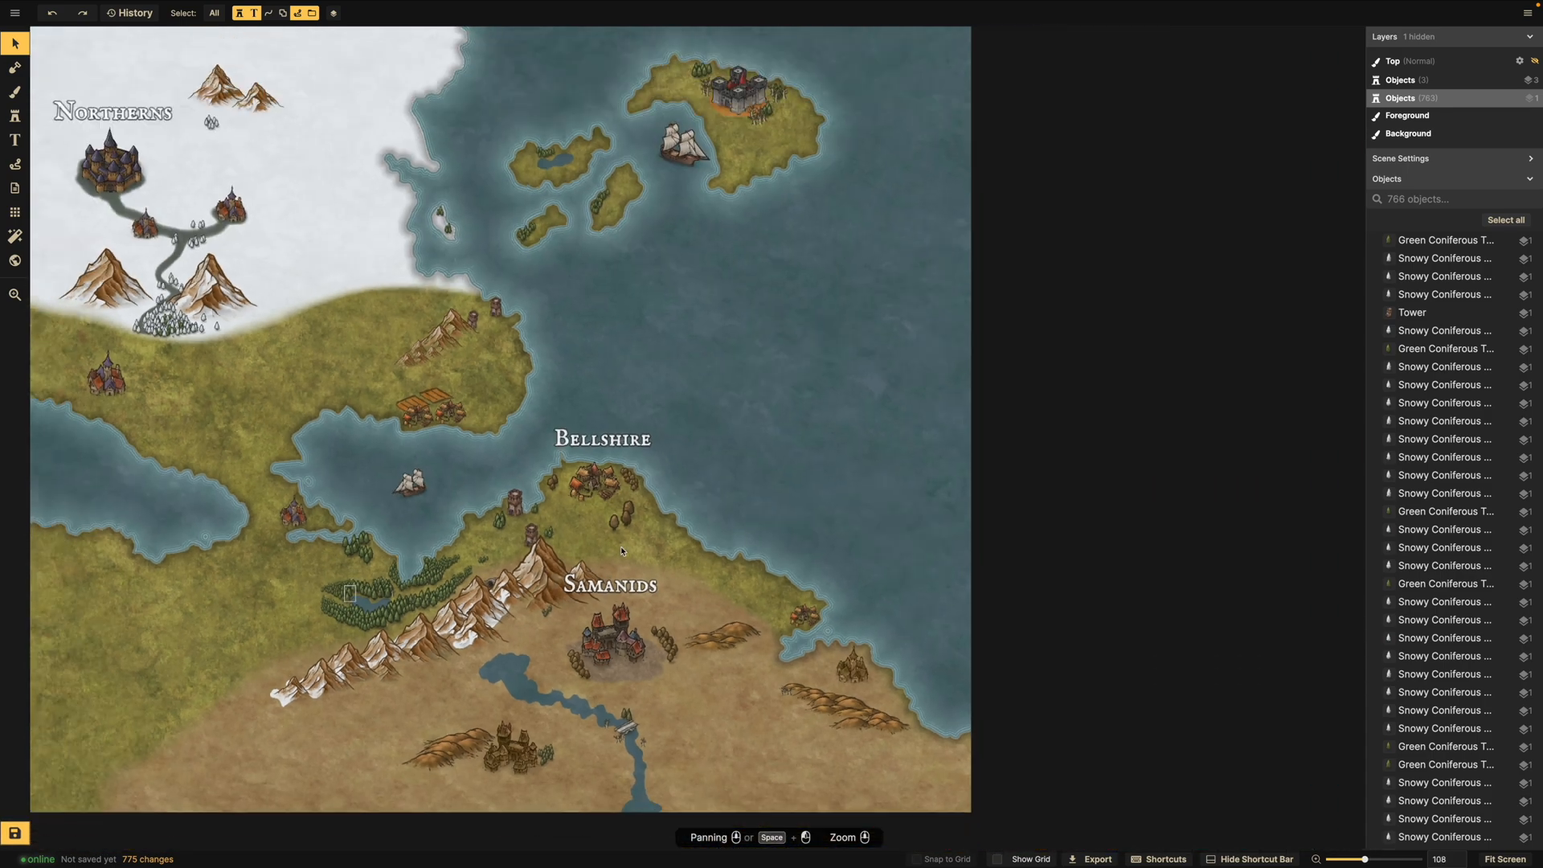
{"action": "scroll", "coordinate": [258, 526], "scroll_direction": "down", "scroll_amount": 1}
{"action": "scroll", "coordinate": [217, 591], "scroll_direction": "down", "scroll_amount": 1}
{"action": "left_click_drag", "start_coordinate": [221, 588], "coordinate": [370, 512]}
Place the Orc Village stamp from the Fantasy World catalog on the grassland southwest of the small conifer cluster by the inlet.
{"action": "scroll", "coordinate": [438, 527], "scroll_direction": "up", "scroll_amount": 3}
{"action": "scroll", "coordinate": [427, 518], "scroll_direction": "up", "scroll_amount": 8}
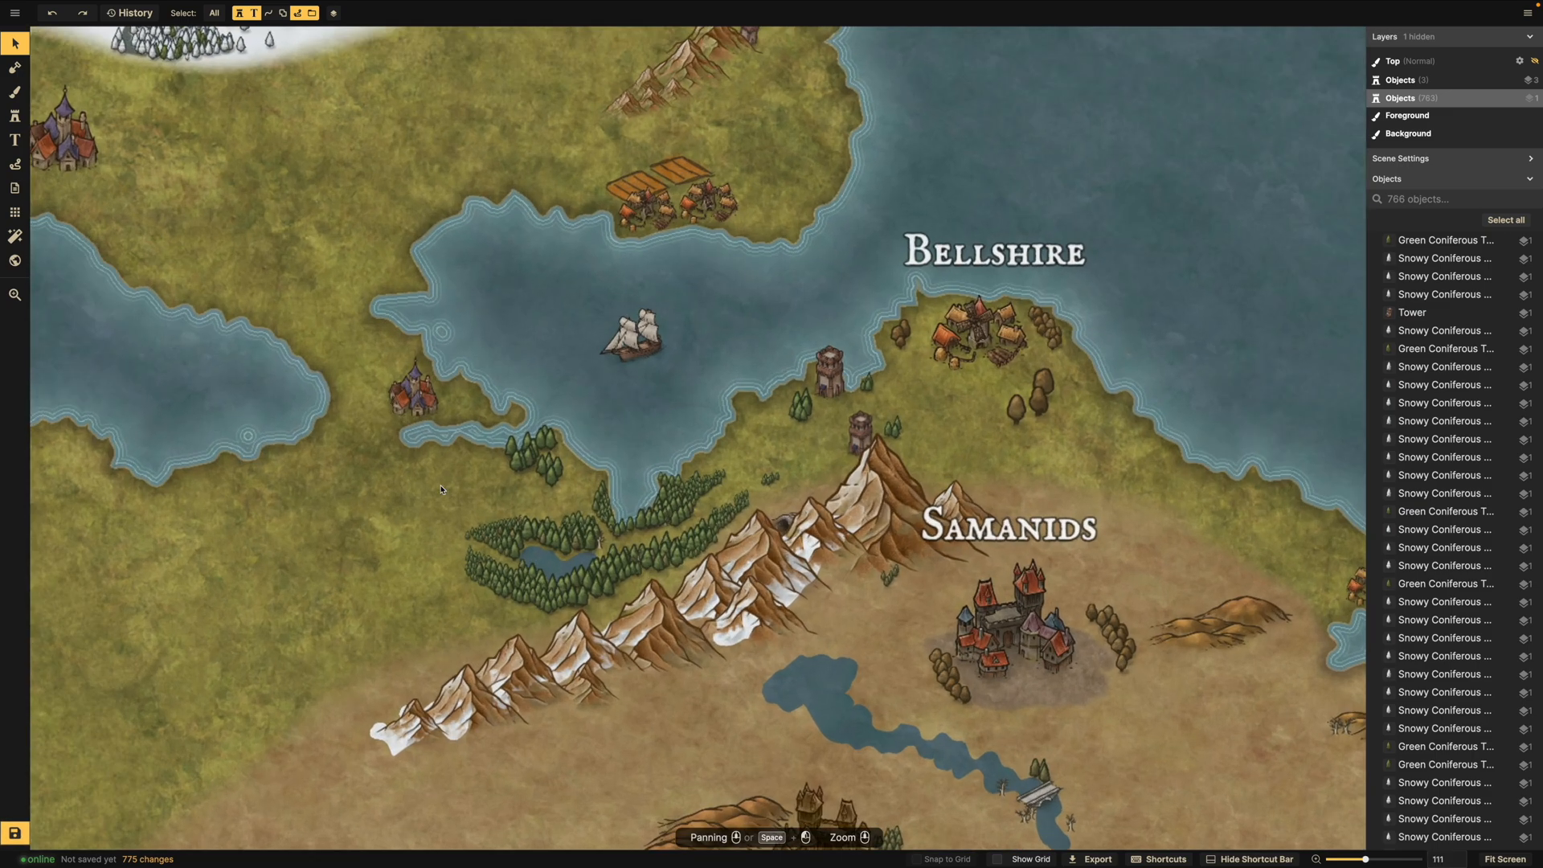
{"action": "scroll", "coordinate": [448, 490], "scroll_direction": "up", "scroll_amount": 5}
{"action": "scroll", "coordinate": [401, 515], "scroll_direction": "up", "scroll_amount": 6}
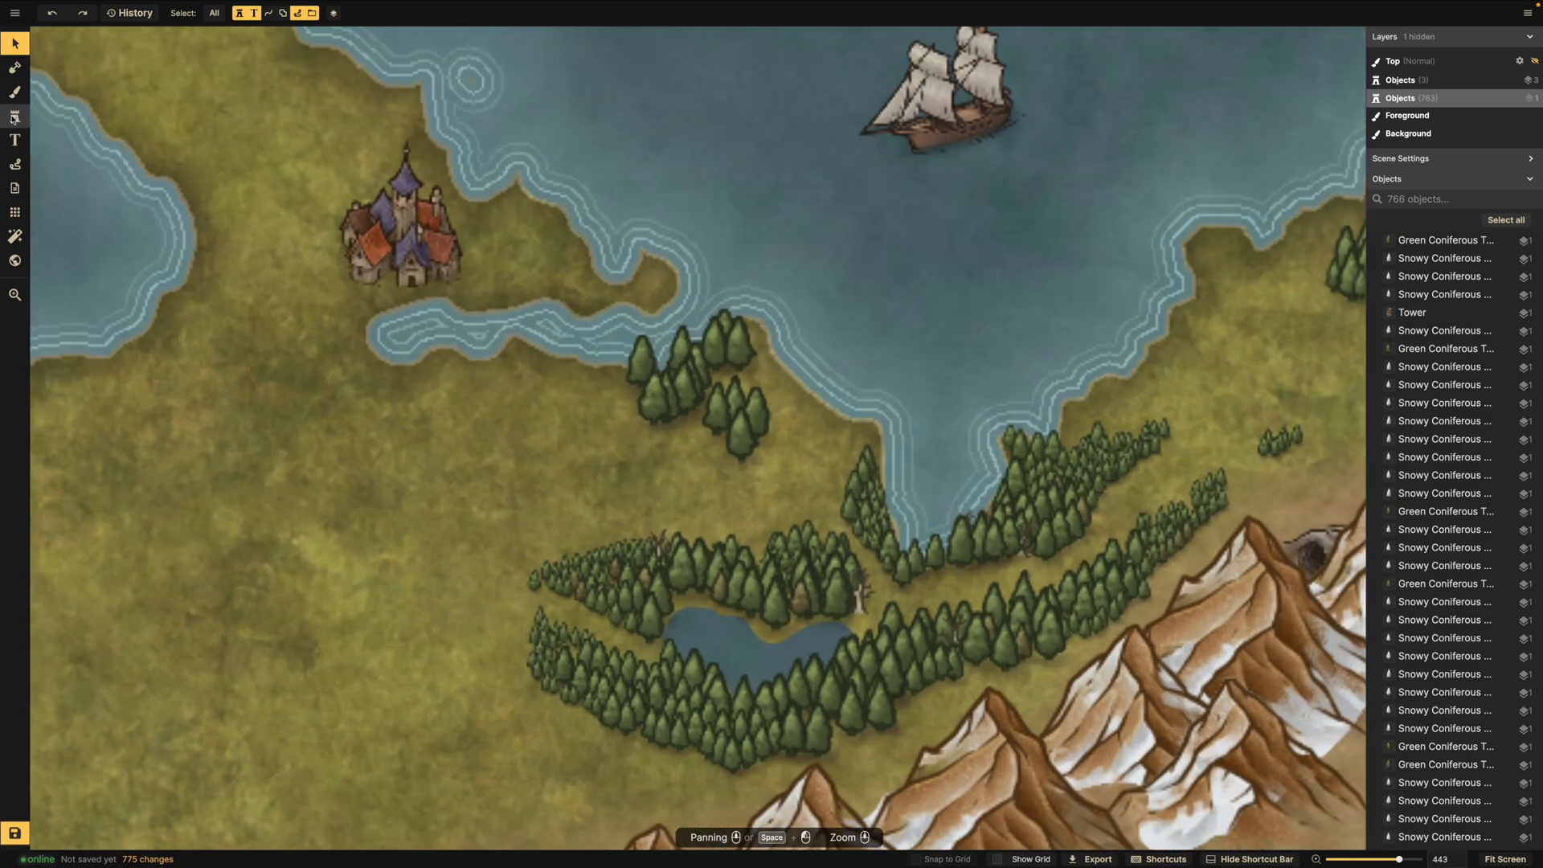
{"action": "left_click", "coordinate": [14, 119]}
{"action": "left_click", "coordinate": [64, 141]}
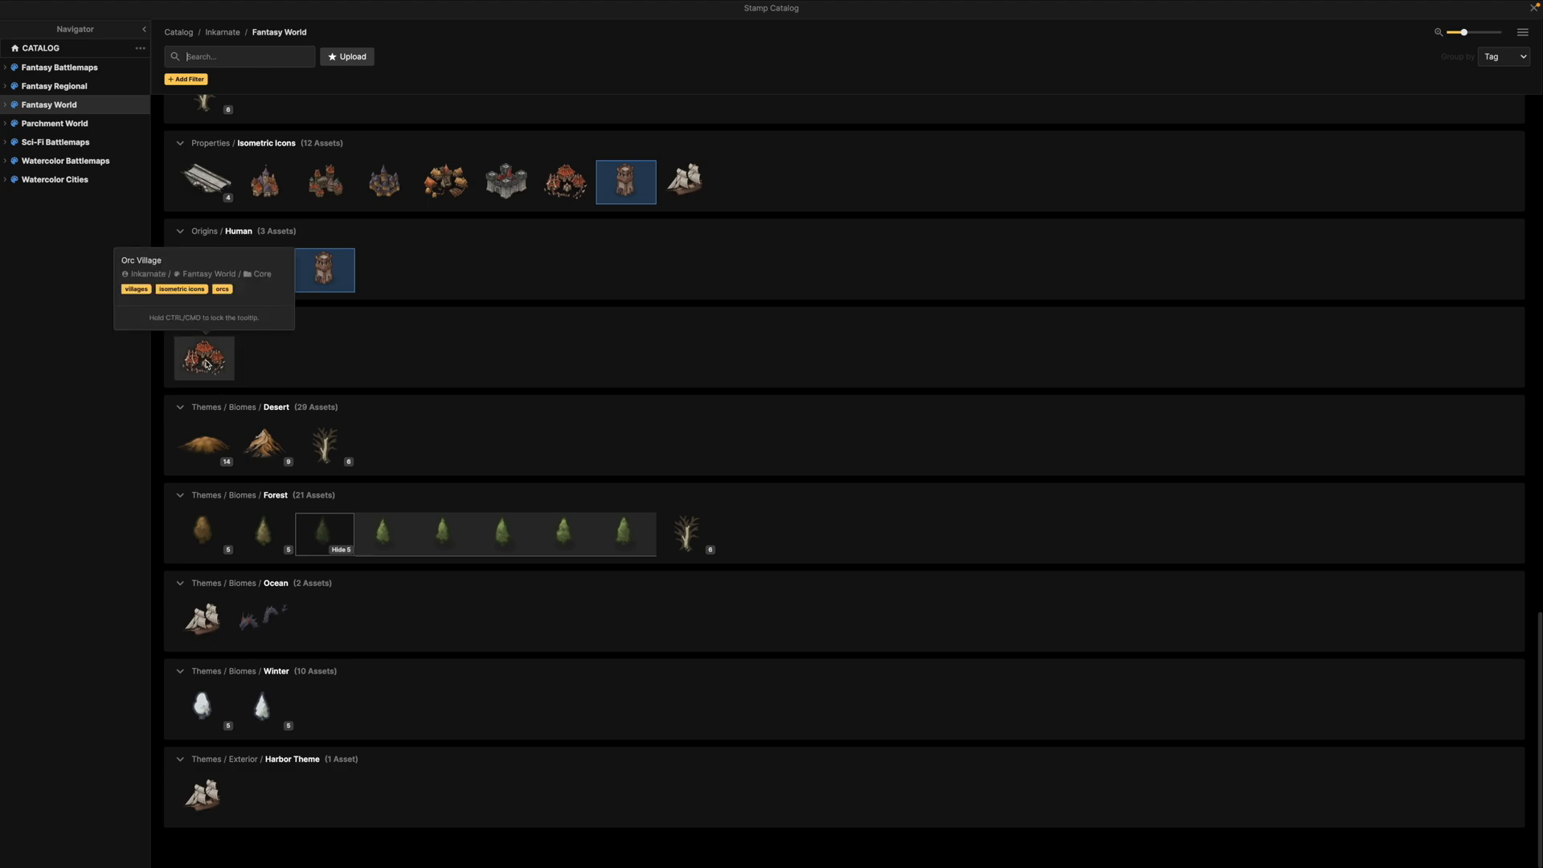
{"action": "left_click", "coordinate": [208, 359]}
{"action": "scroll", "coordinate": [707, 531], "scroll_direction": "up", "scroll_amount": 2}
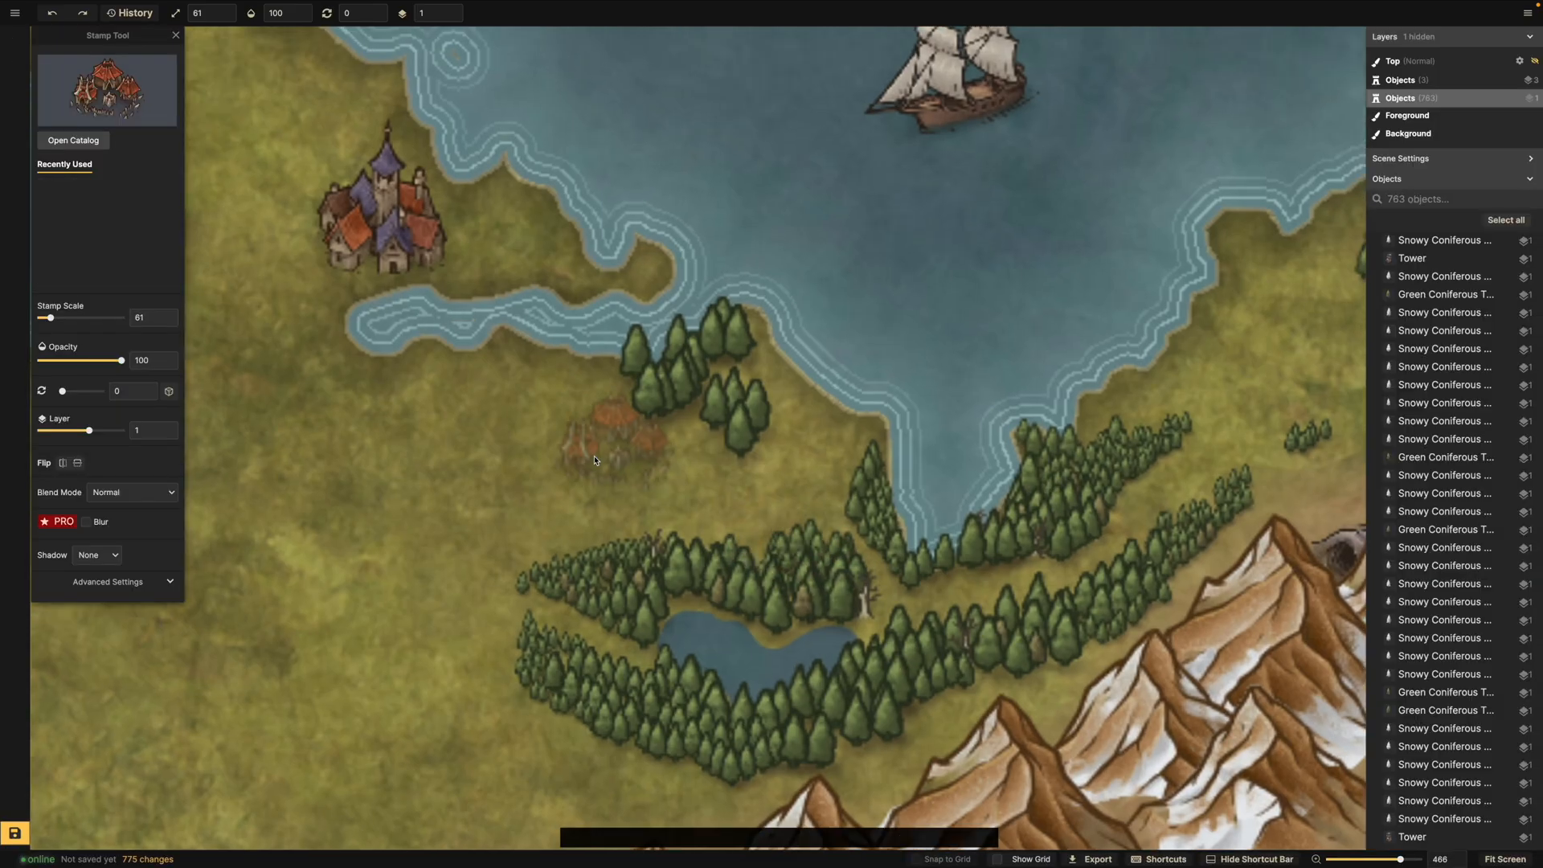
{"action": "left_click", "coordinate": [557, 447]}
Reduce the Orc Village to a stamp scale of 53 and move it to the northwestern edge of the forest around the lake.
{"action": "scroll", "coordinate": [557, 447], "scroll_direction": "up", "scroll_amount": 2}
{"action": "scroll", "coordinate": [557, 447], "scroll_direction": "up", "scroll_amount": 5}
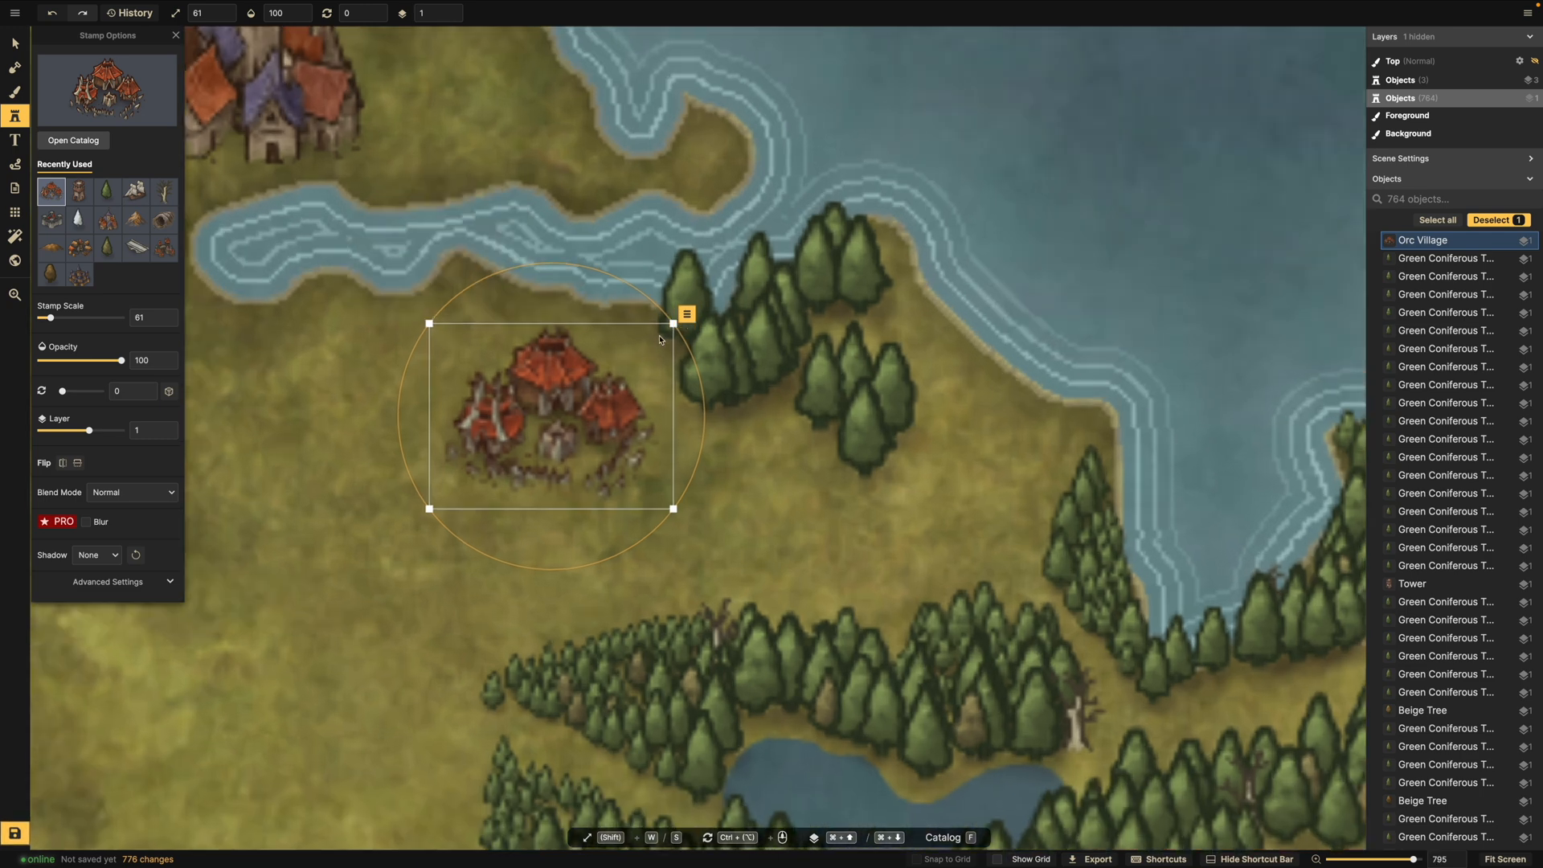
{"action": "left_click_drag", "start_coordinate": [652, 341], "coordinate": [692, 310]}
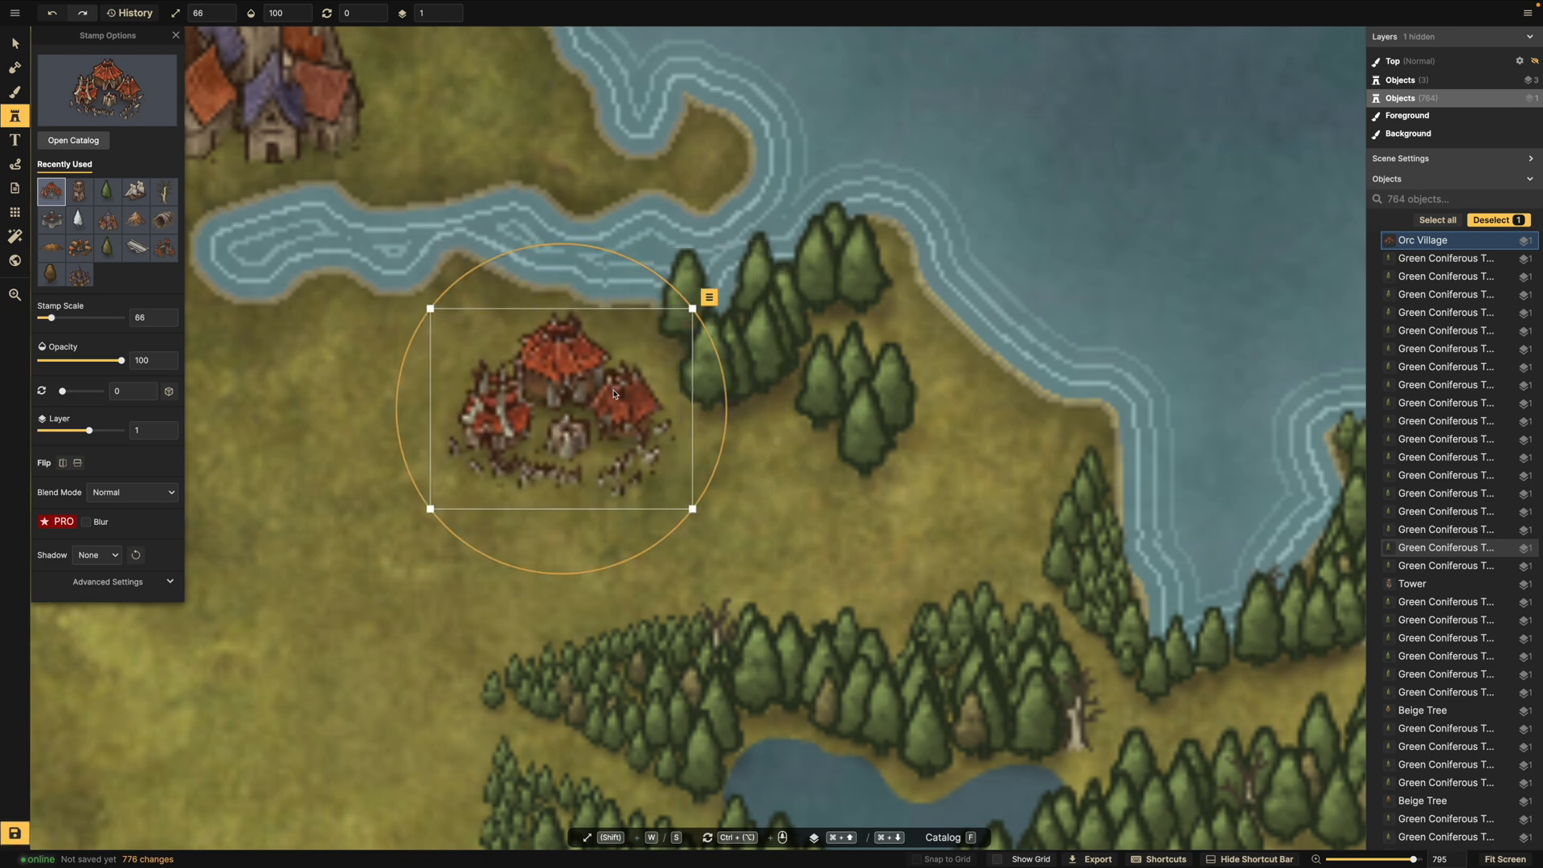
{"action": "mouse_move", "coordinate": [615, 391]}
{"action": "left_mouse_down"}
{"action": "mouse_move", "coordinate": [652, 355]}
{"action": "mouse_move", "coordinate": [627, 370]}
{"action": "left_mouse_up"}
{"action": "left_click_drag", "start_coordinate": [444, 288], "coordinate": [482, 317]}
{"action": "scroll", "coordinate": [561, 400], "scroll_direction": "down", "scroll_amount": 3}
{"action": "scroll", "coordinate": [560, 400], "scroll_direction": "down", "scroll_amount": 3}
{"action": "left_click_drag", "start_coordinate": [562, 401], "coordinate": [546, 435]}
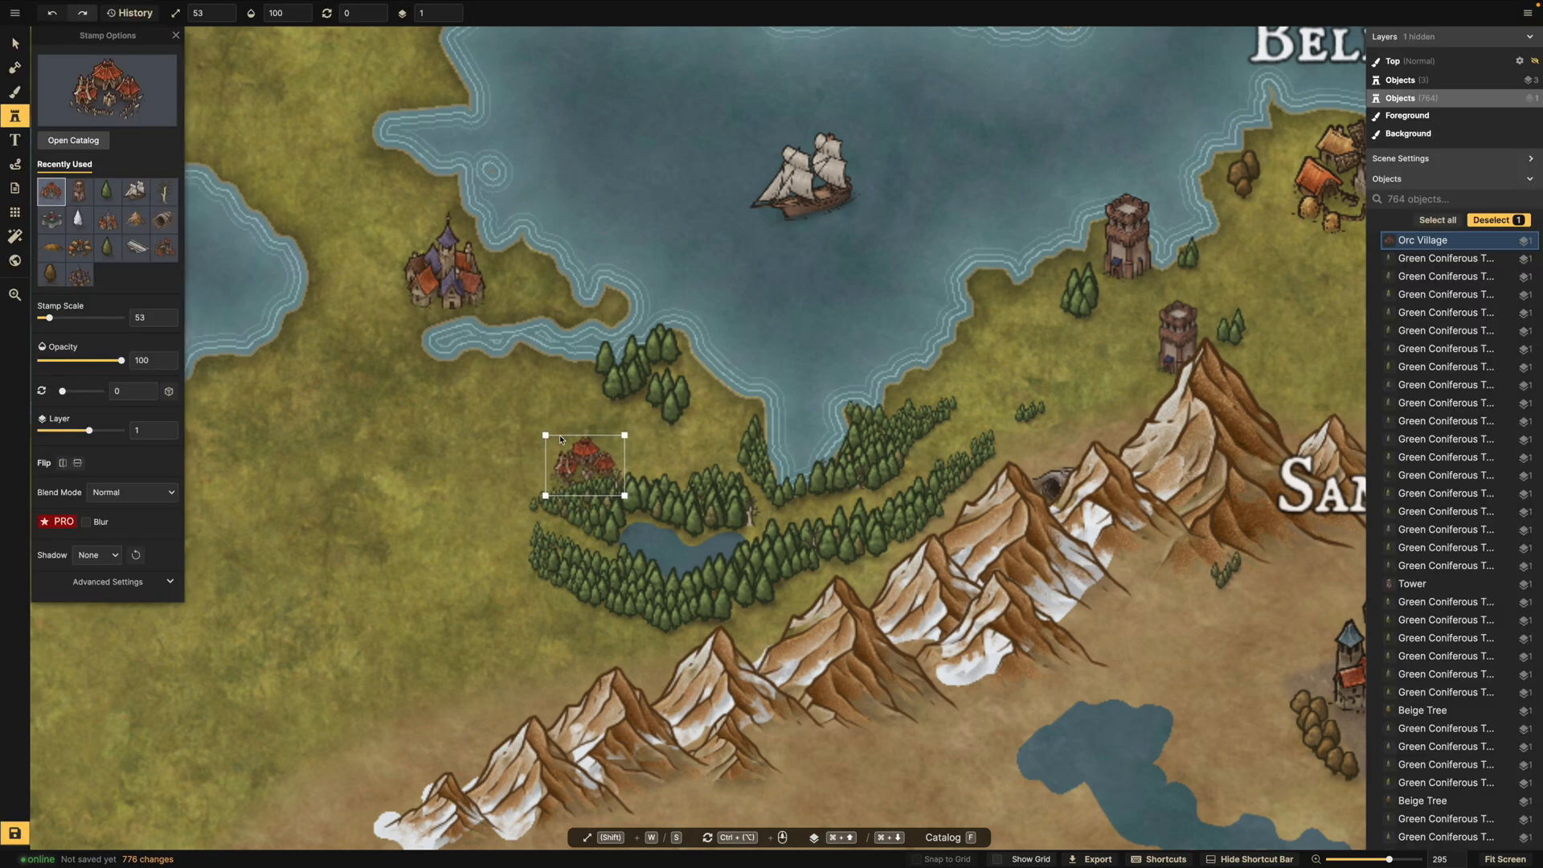
Choose the Map Decorations icon set from the Fantasy World catalog and pick its diamond-shaped icon, variant 2 of 10.
{"action": "scroll", "coordinate": [632, 400], "scroll_direction": "down", "scroll_amount": 1}
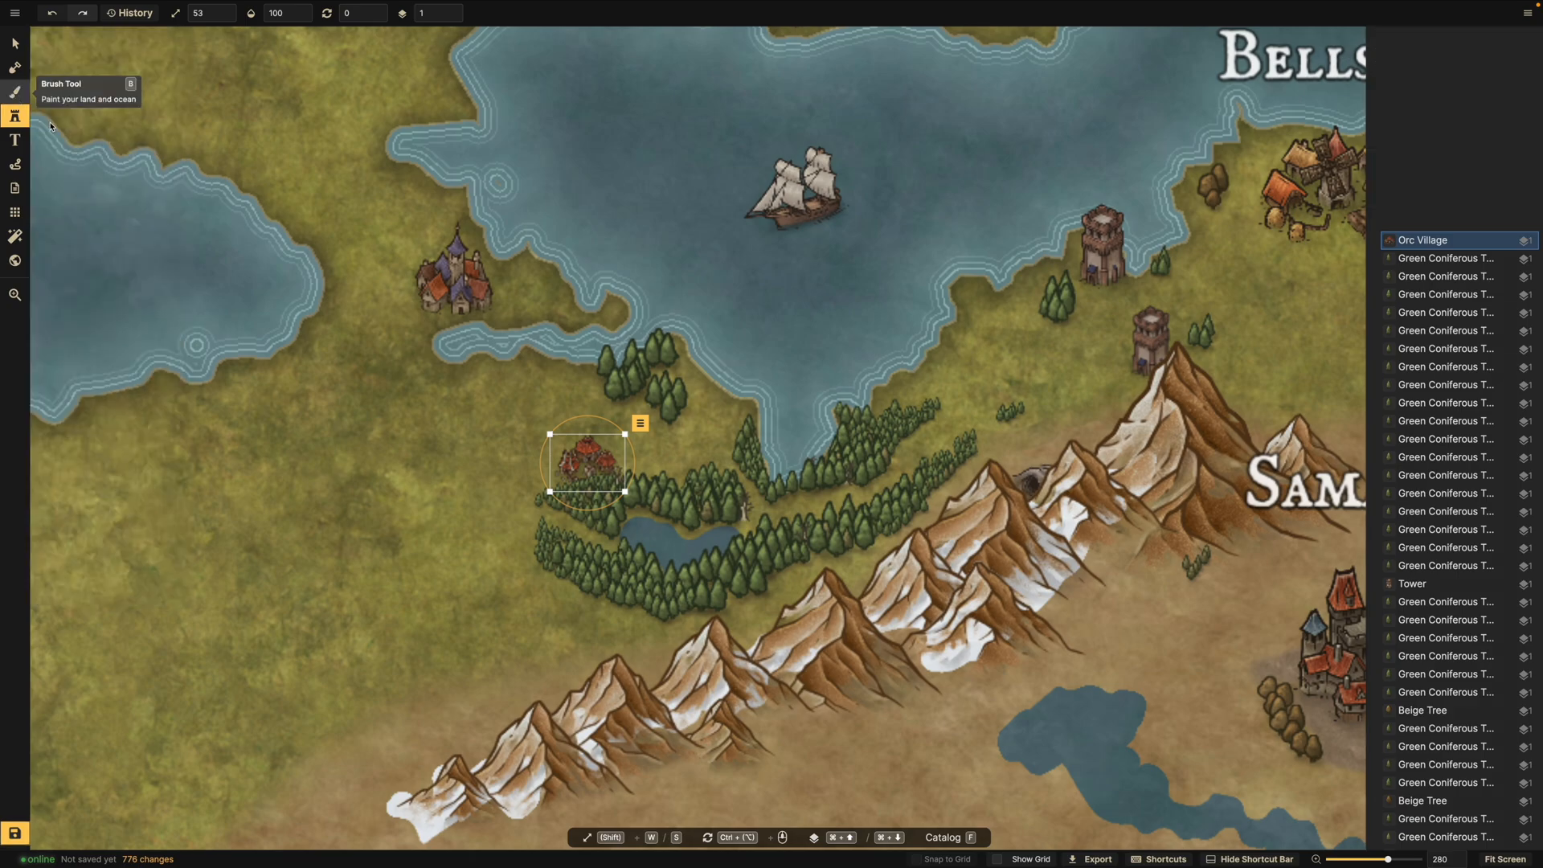
{"action": "left_click", "coordinate": [52, 143]}
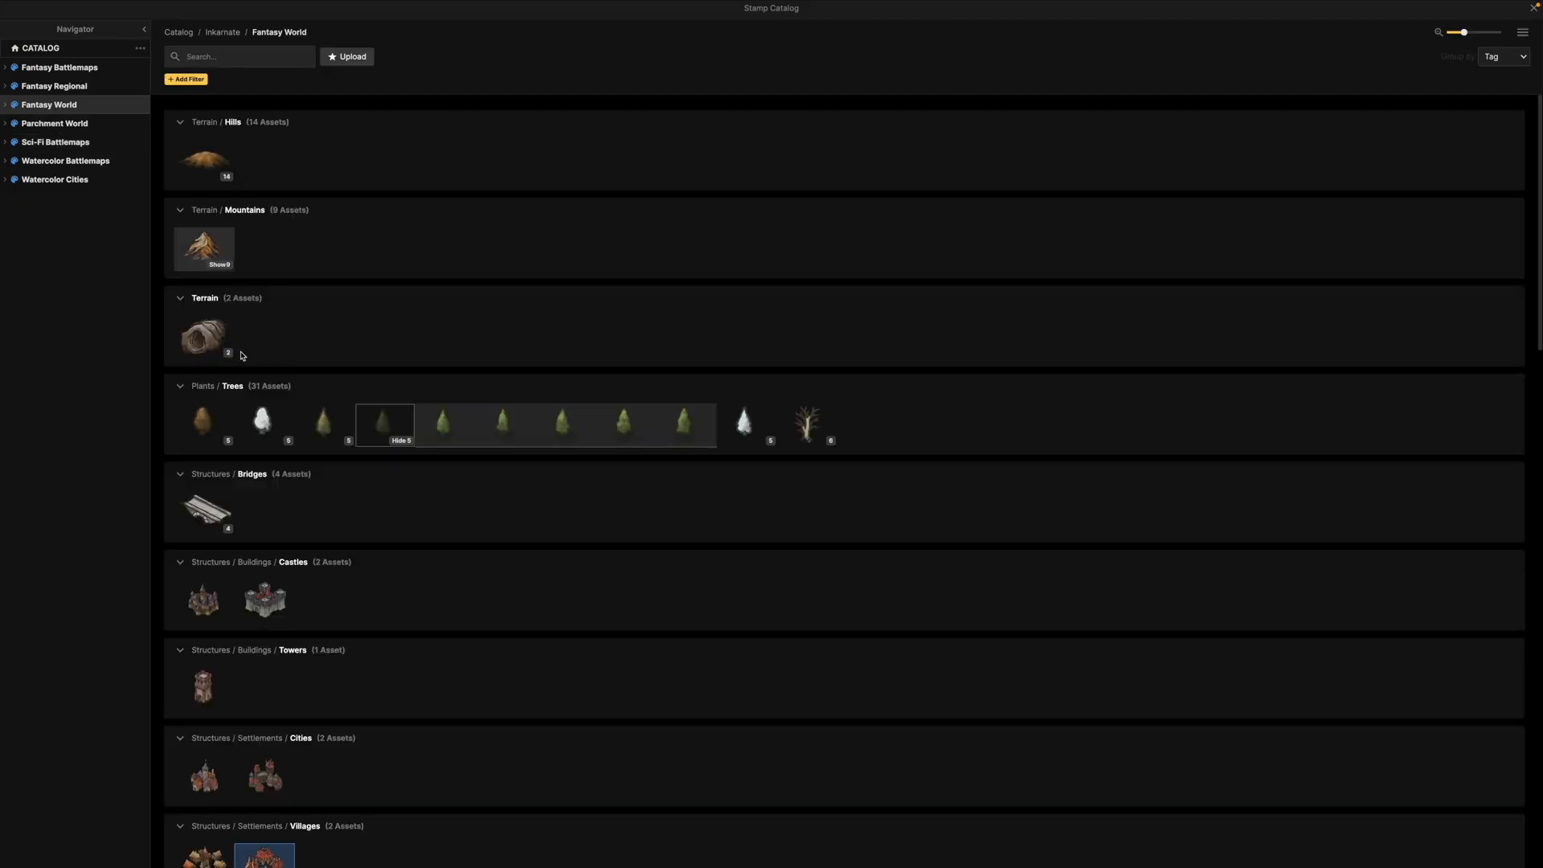
{"action": "scroll", "coordinate": [341, 456], "scroll_direction": "down", "scroll_amount": 5}
{"action": "scroll", "coordinate": [234, 572], "scroll_direction": "down", "scroll_amount": 4}
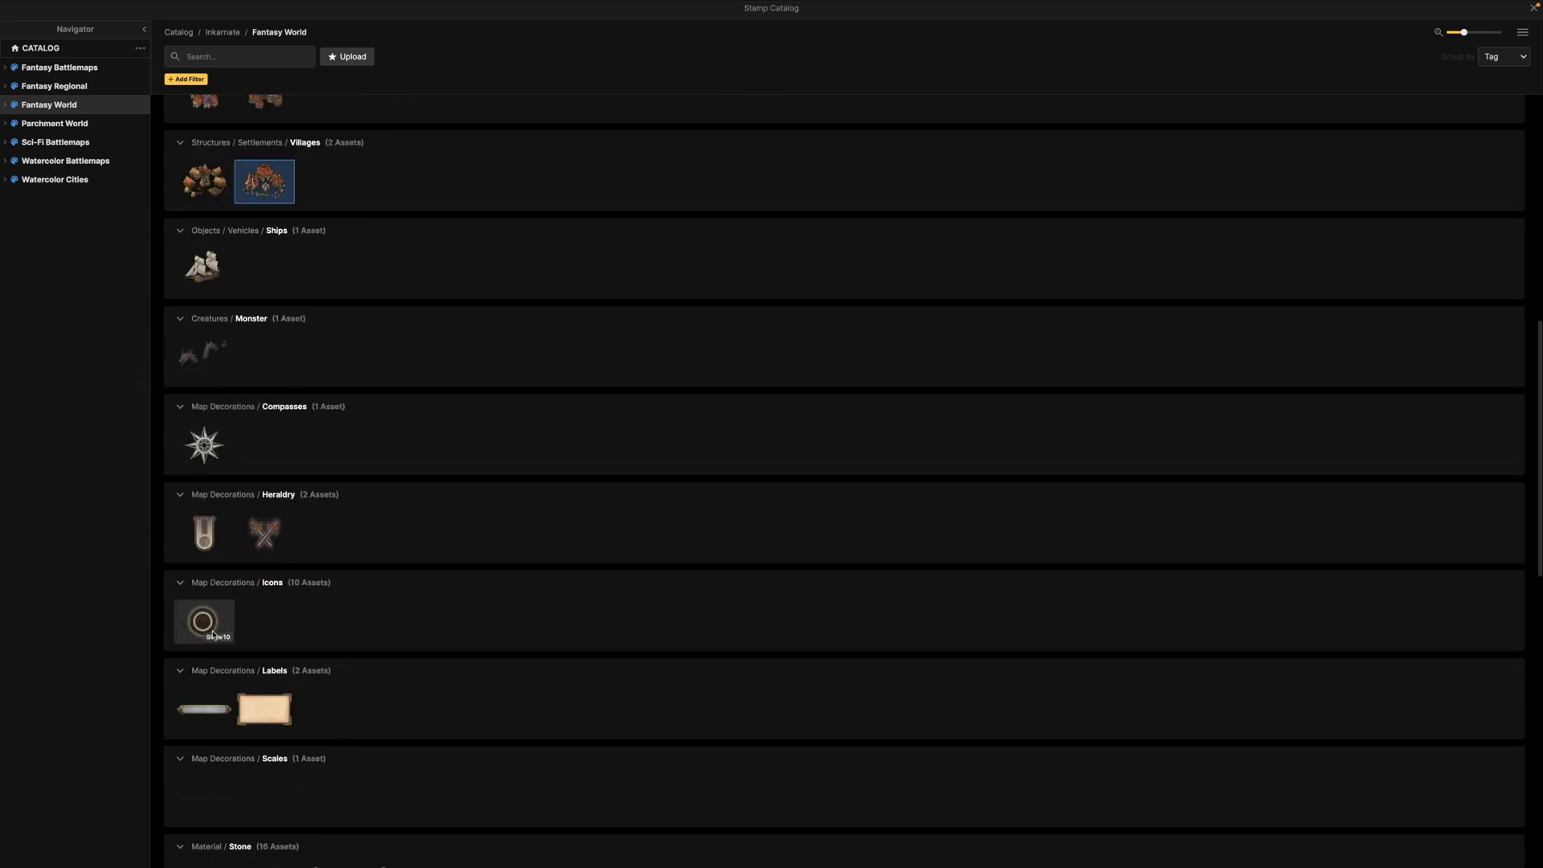
{"action": "mouse_move", "coordinate": [211, 632]}
{"action": "left_click", "coordinate": [204, 626]}
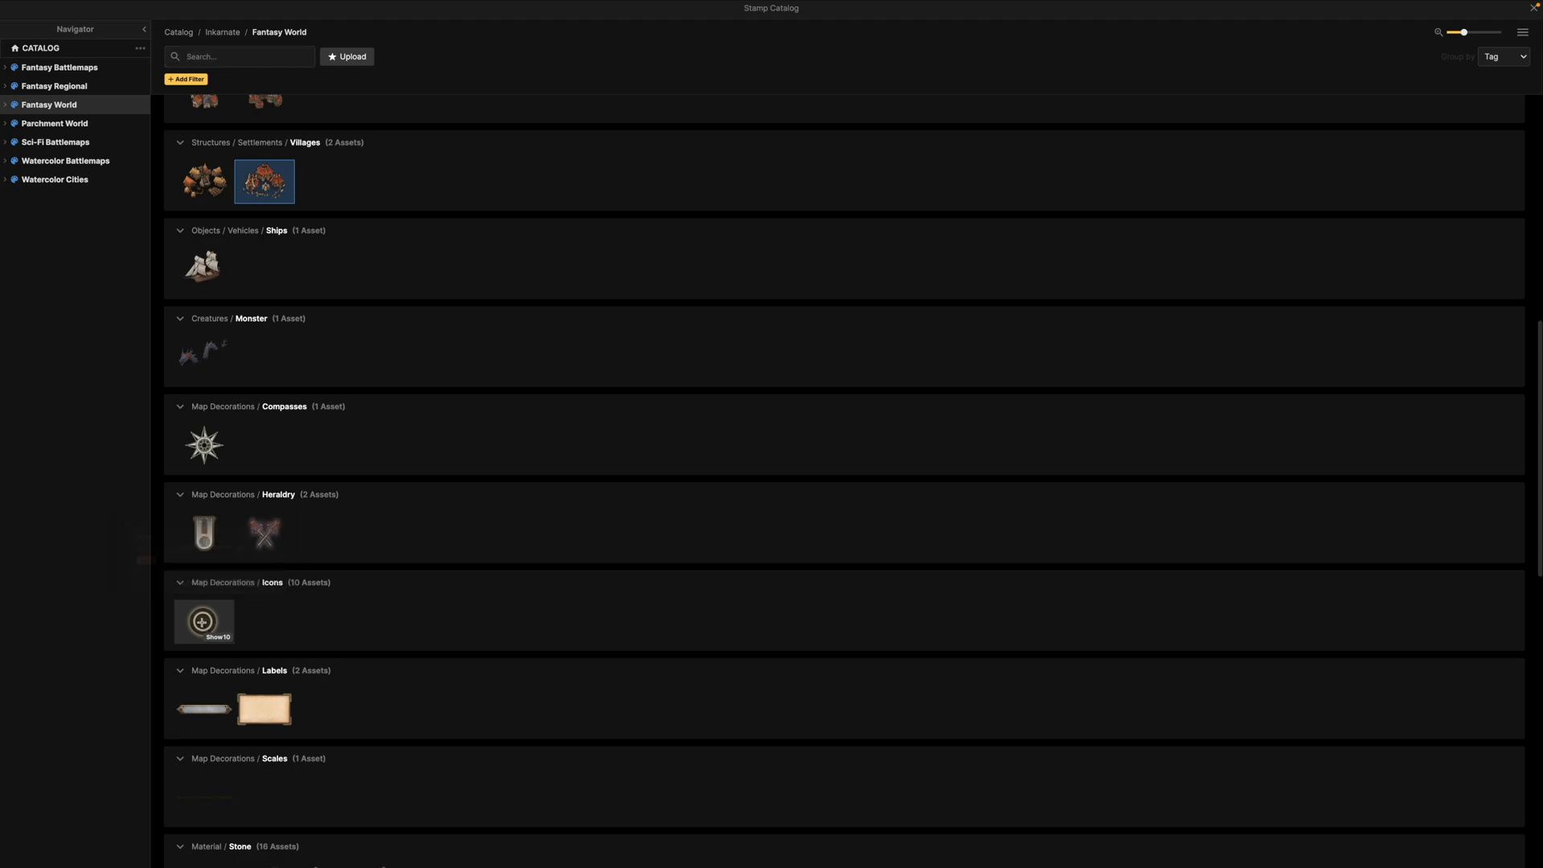
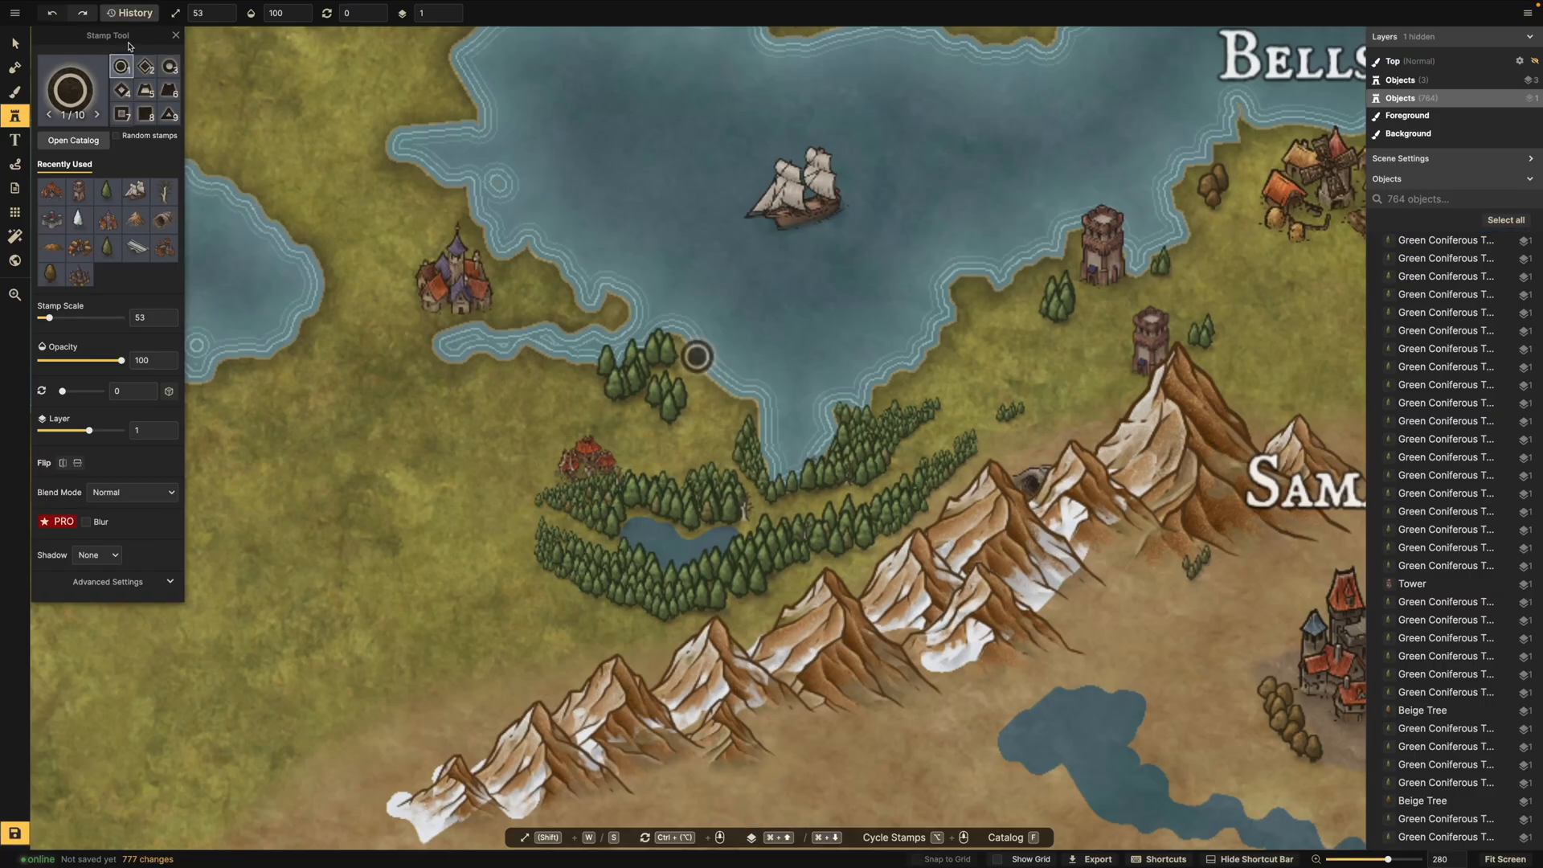
{"action": "left_click", "coordinate": [145, 66]}
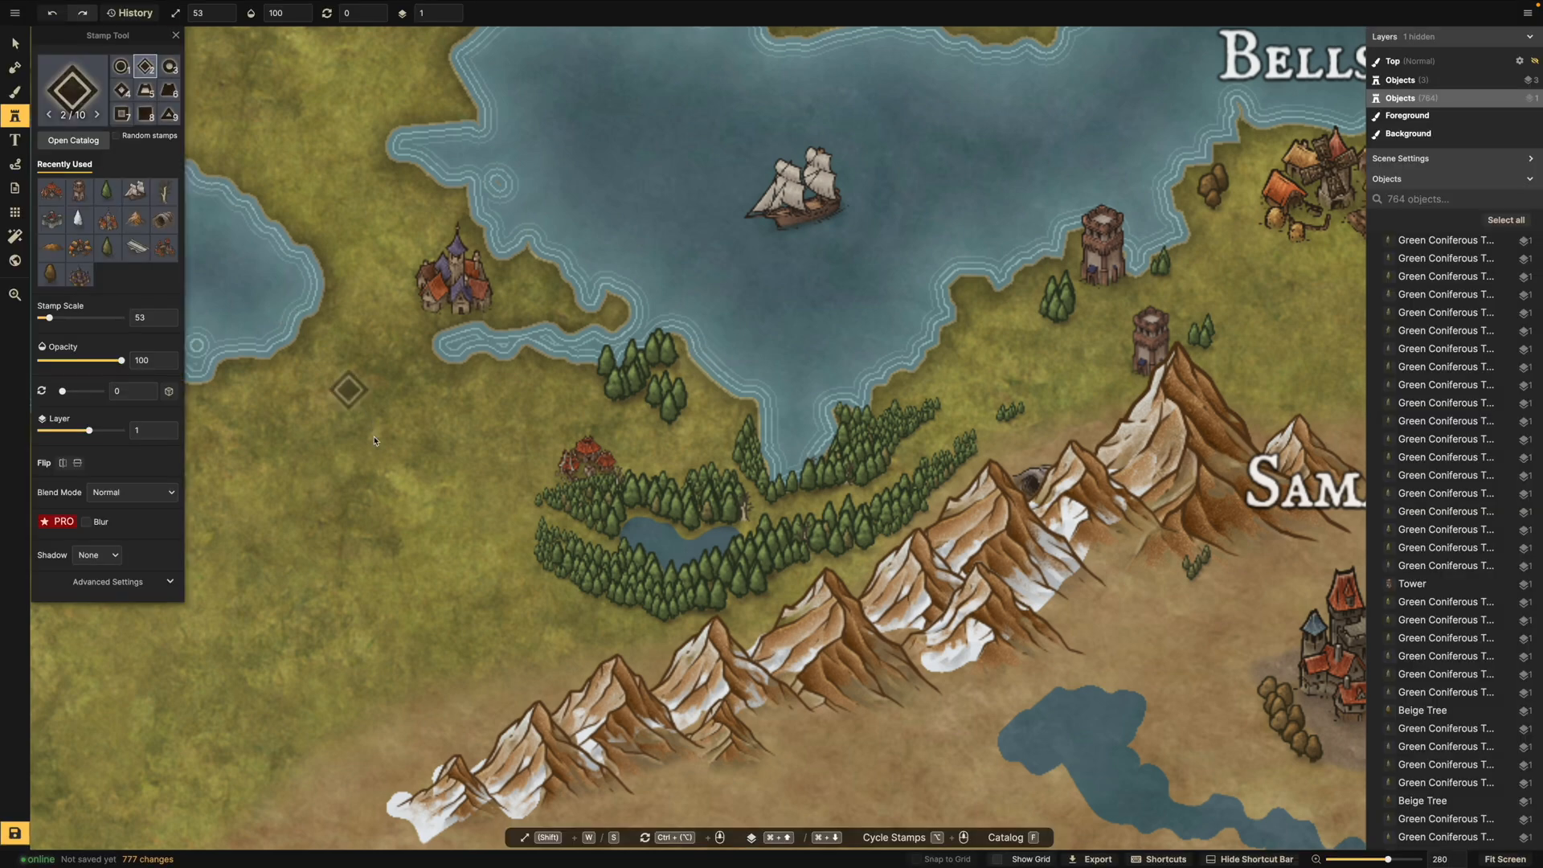
Place the diamond icon at stamp scale 53 on the bay shore just east of the small conifer cluster and adjust its position.
{"action": "left_click_drag", "start_coordinate": [758, 341], "coordinate": [392, 344]}
{"action": "scroll", "coordinate": [392, 344], "scroll_direction": "up", "scroll_amount": 1}
{"action": "left_click_drag", "start_coordinate": [544, 332], "coordinate": [785, 250]}
{"action": "scroll", "coordinate": [587, 385], "scroll_direction": "down", "scroll_amount": 7}
{"action": "left_click_drag", "start_coordinate": [293, 482], "coordinate": [595, 420]}
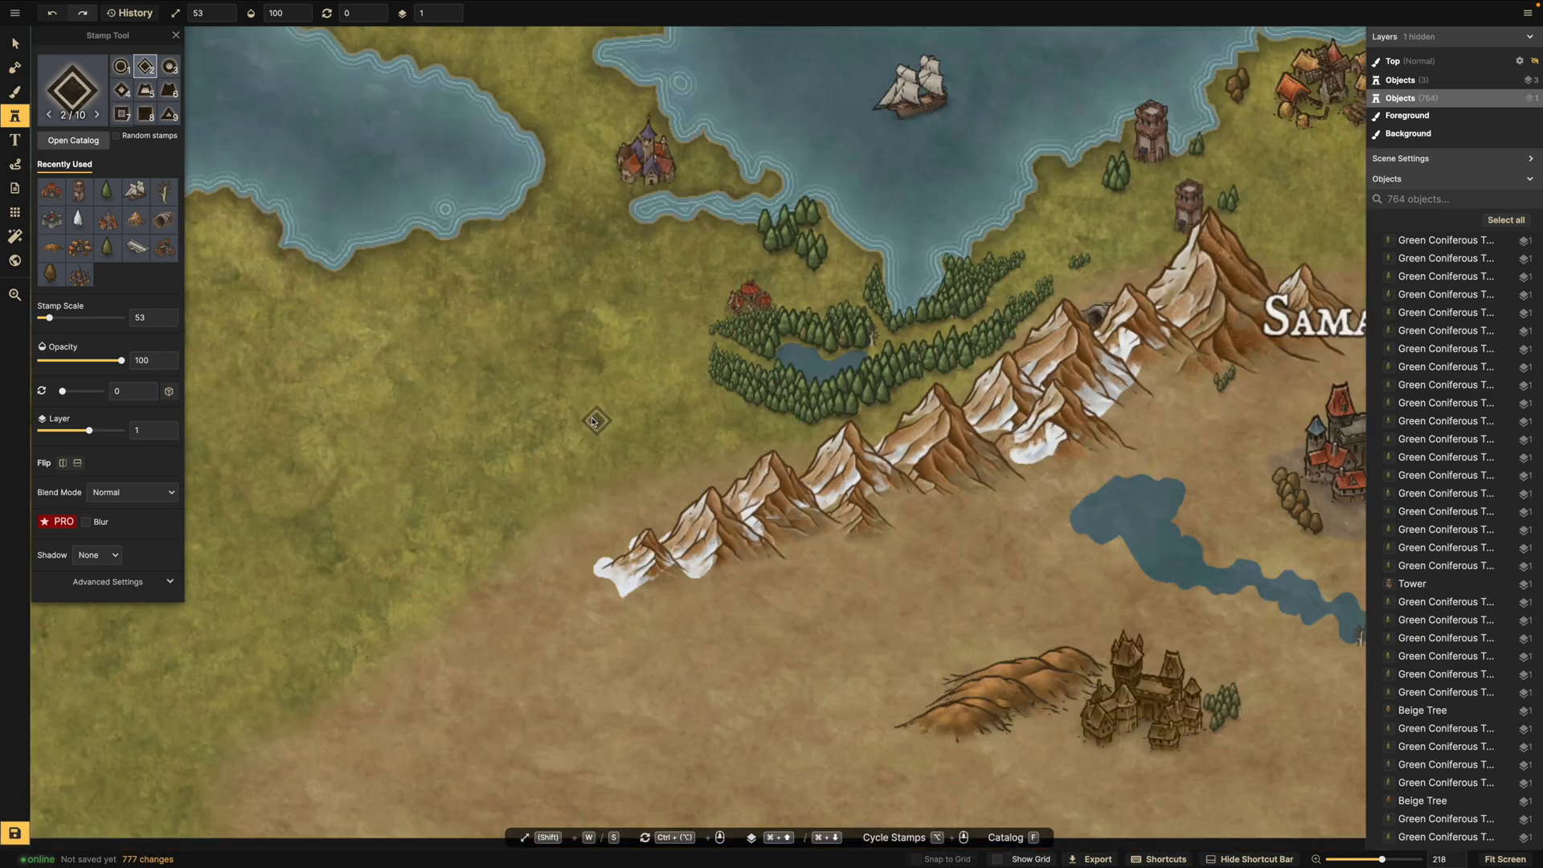
{"action": "scroll", "coordinate": [512, 265], "scroll_direction": "up", "scroll_amount": 1}
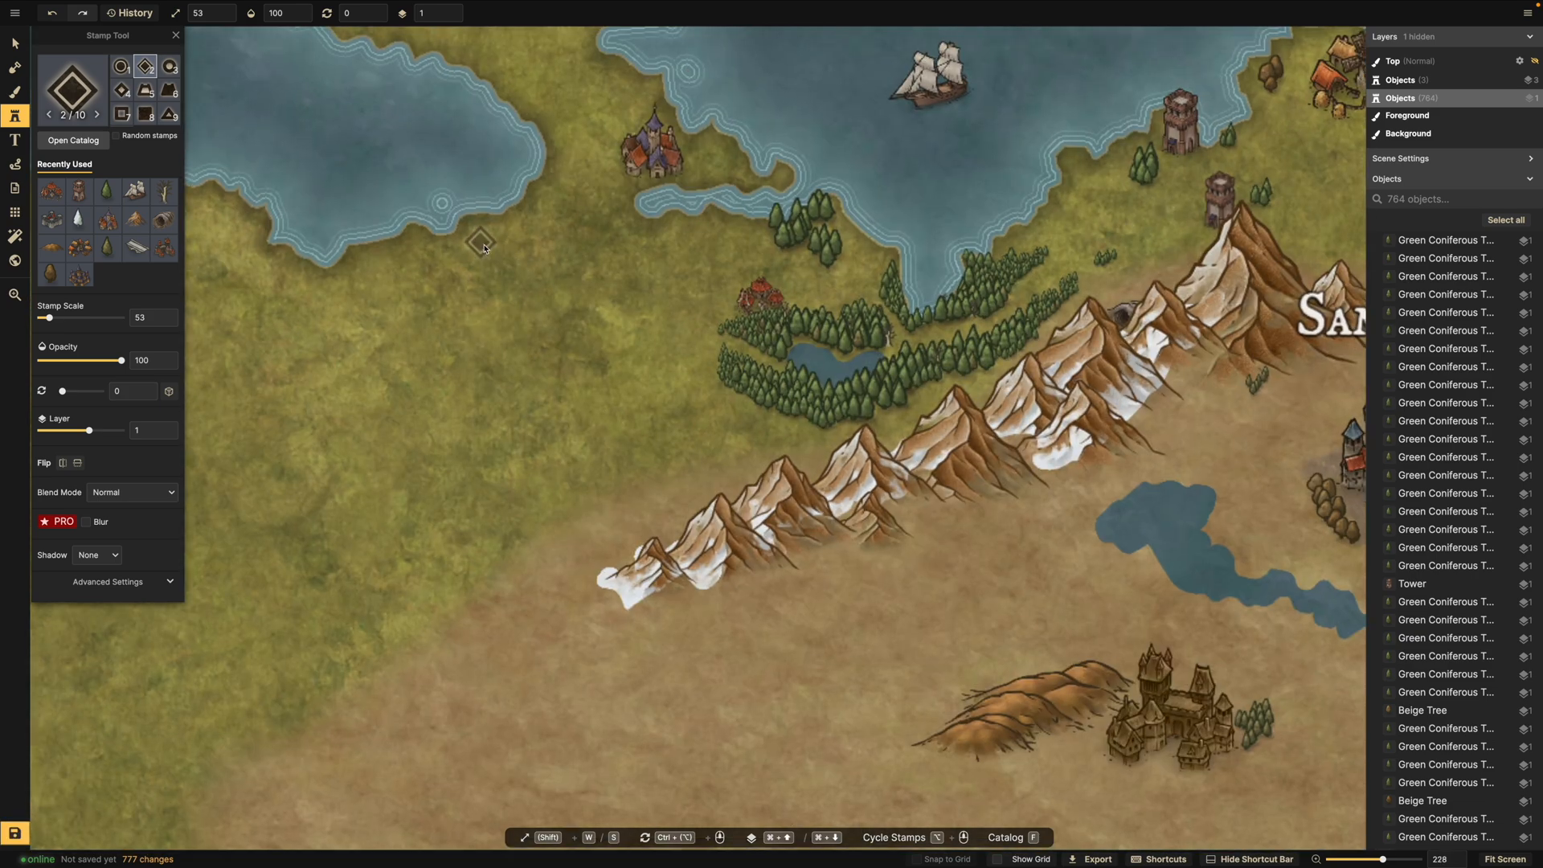
{"action": "left_click", "coordinate": [842, 222]}
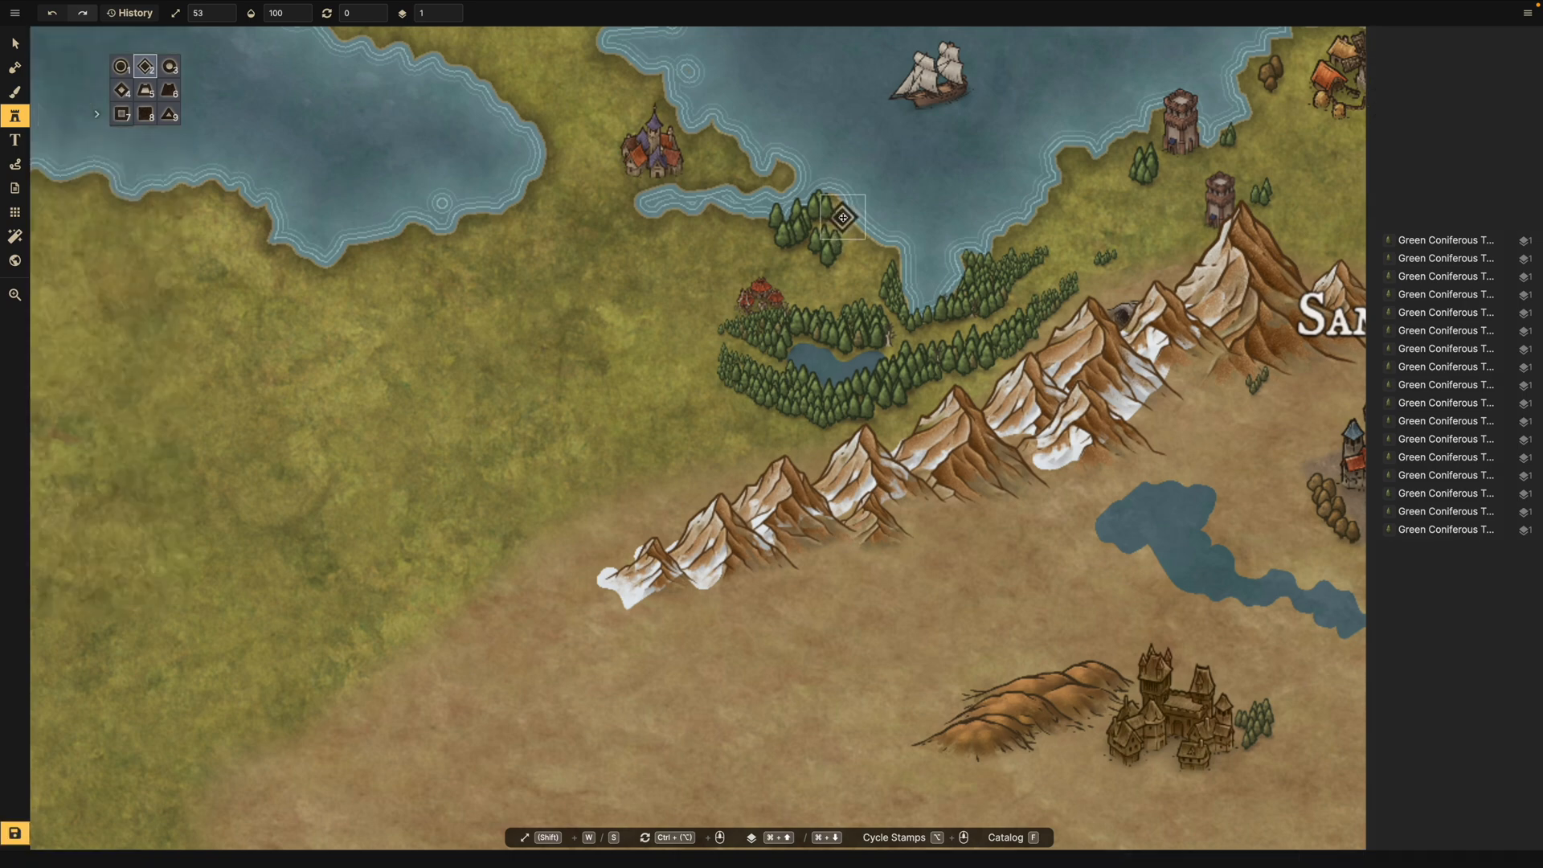
{"action": "scroll", "coordinate": [842, 218], "scroll_direction": "up", "scroll_amount": 4}
{"action": "left_click_drag", "start_coordinate": [844, 214], "coordinate": [855, 223]}
{"action": "scroll", "coordinate": [852, 226], "scroll_direction": "down", "scroll_amount": 5}
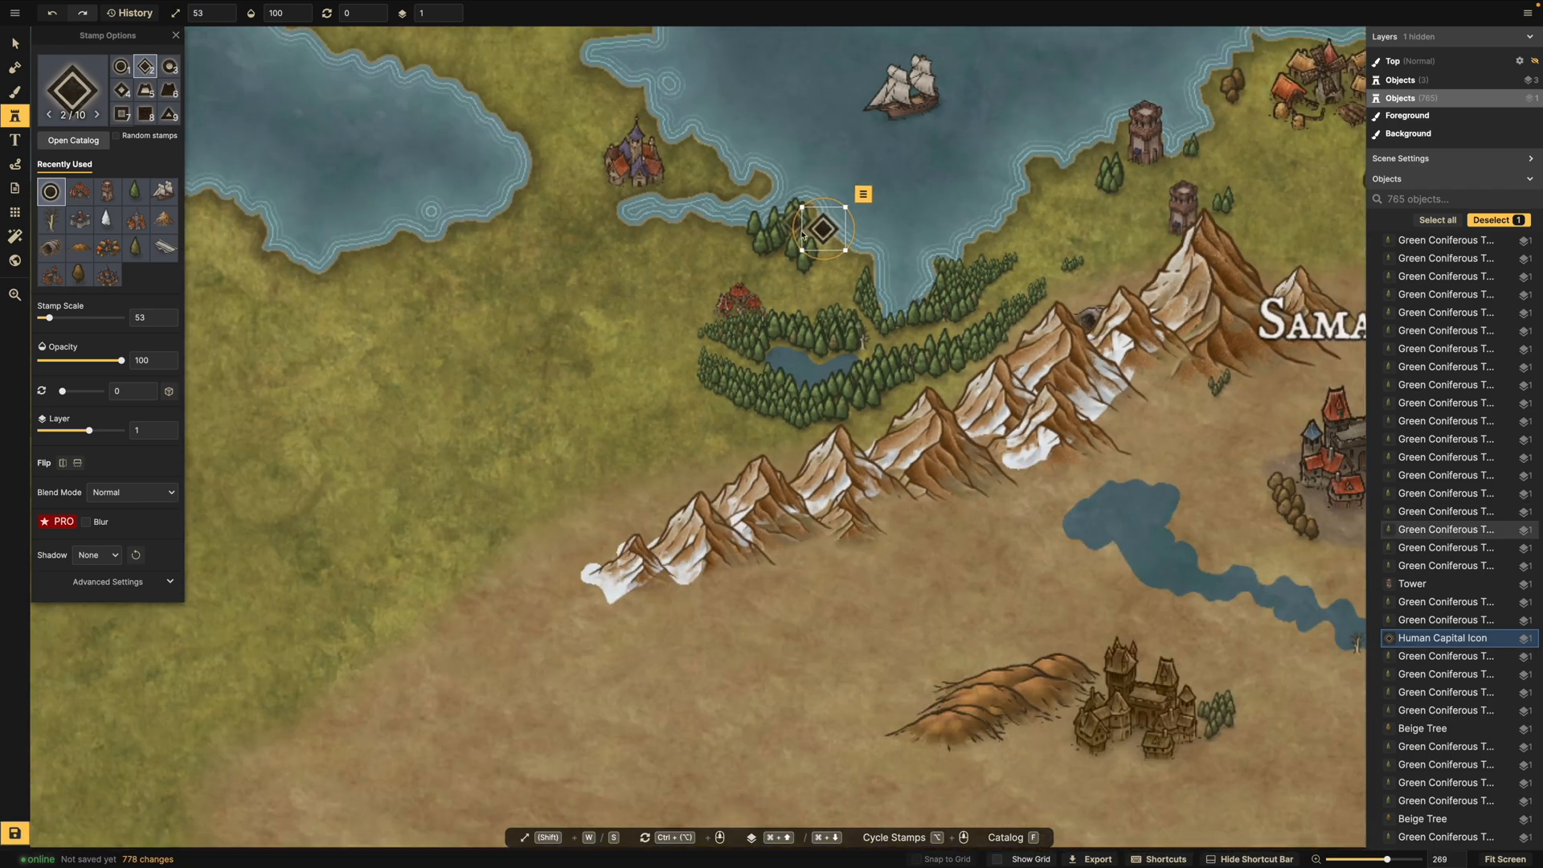
Place the Fantasy World Creatures / Monster stamp in the open sea northeast of the Bellshire title.
{"action": "scroll", "coordinate": [533, 271], "scroll_direction": "up", "scroll_amount": 2}
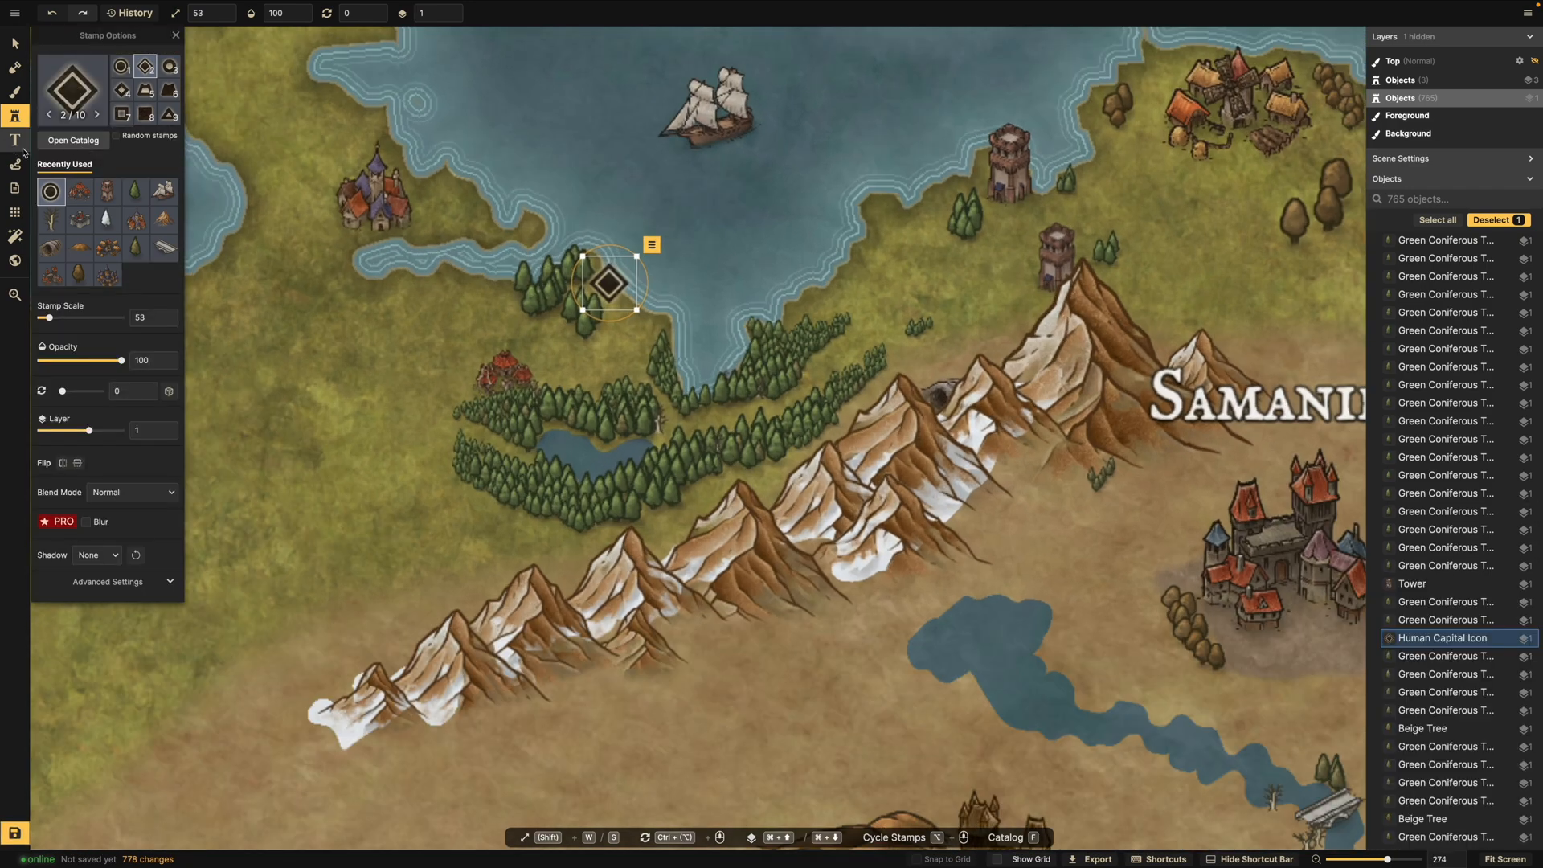
{"action": "left_click", "coordinate": [71, 142]}
{"action": "scroll", "coordinate": [244, 405], "scroll_direction": "down", "scroll_amount": 5}
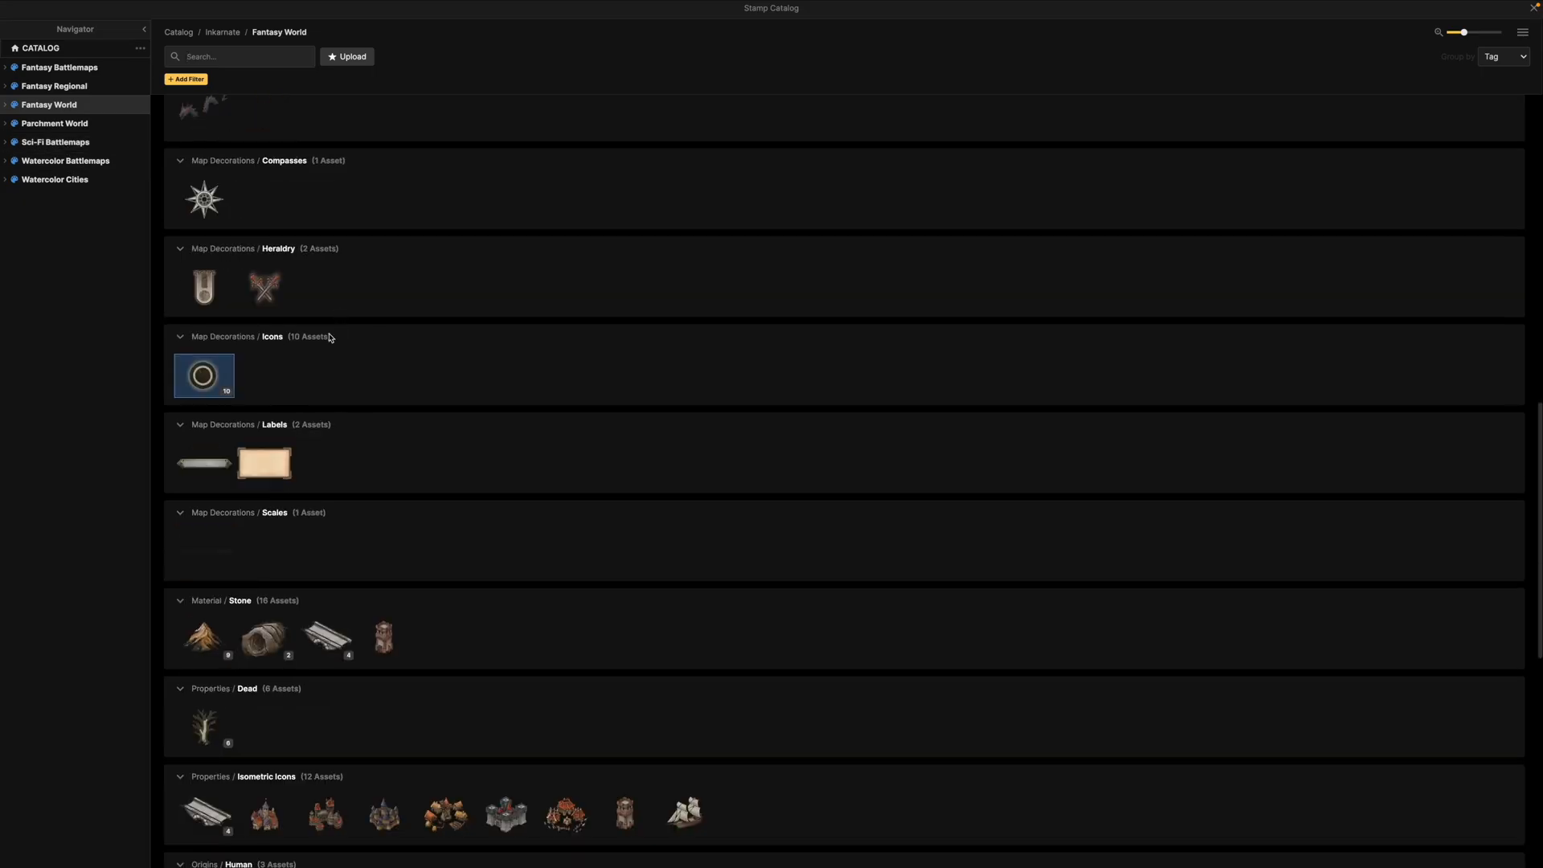
{"action": "scroll", "coordinate": [244, 404], "scroll_direction": "up", "scroll_amount": 5}
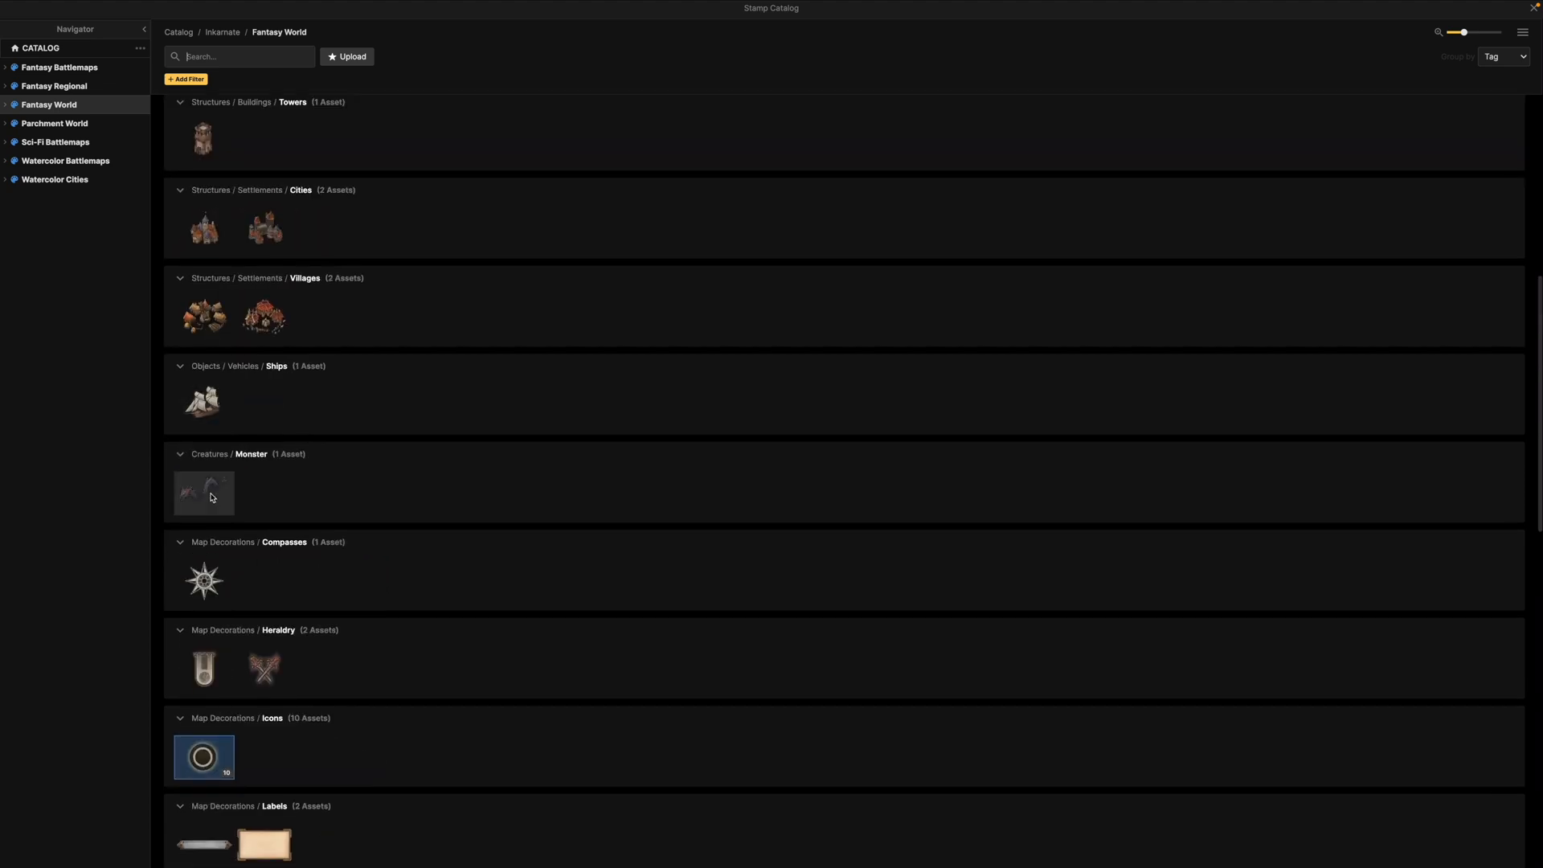
{"action": "left_click", "coordinate": [213, 498]}
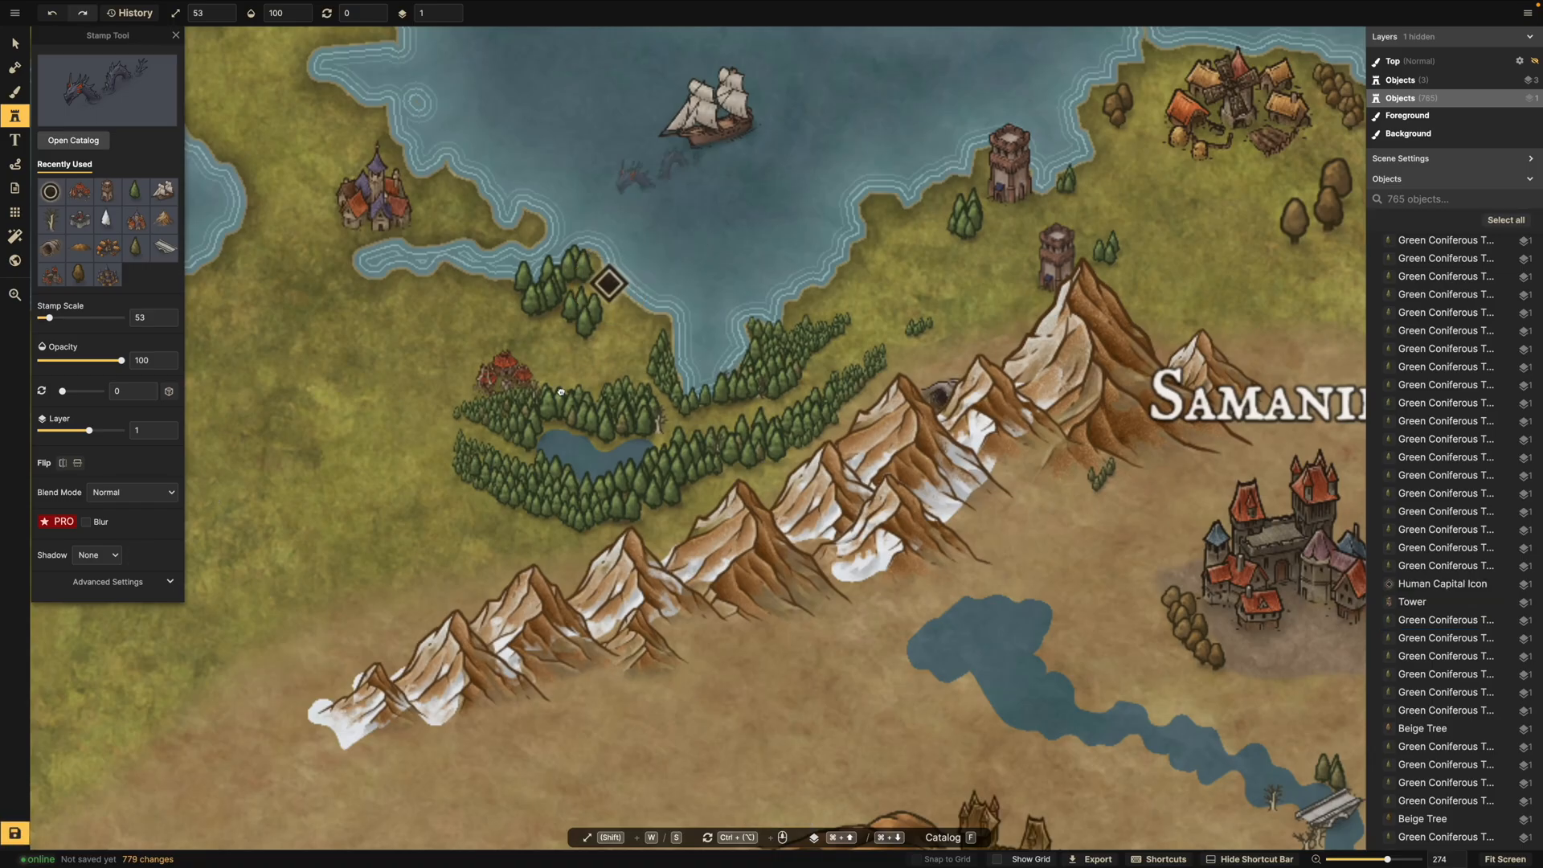
{"action": "scroll", "coordinate": [616, 368], "scroll_direction": "up", "scroll_amount": 2}
{"action": "scroll", "coordinate": [617, 368], "scroll_direction": "down", "scroll_amount": 3}
{"action": "left_click_drag", "start_coordinate": [1073, 117], "coordinate": [769, 315]}
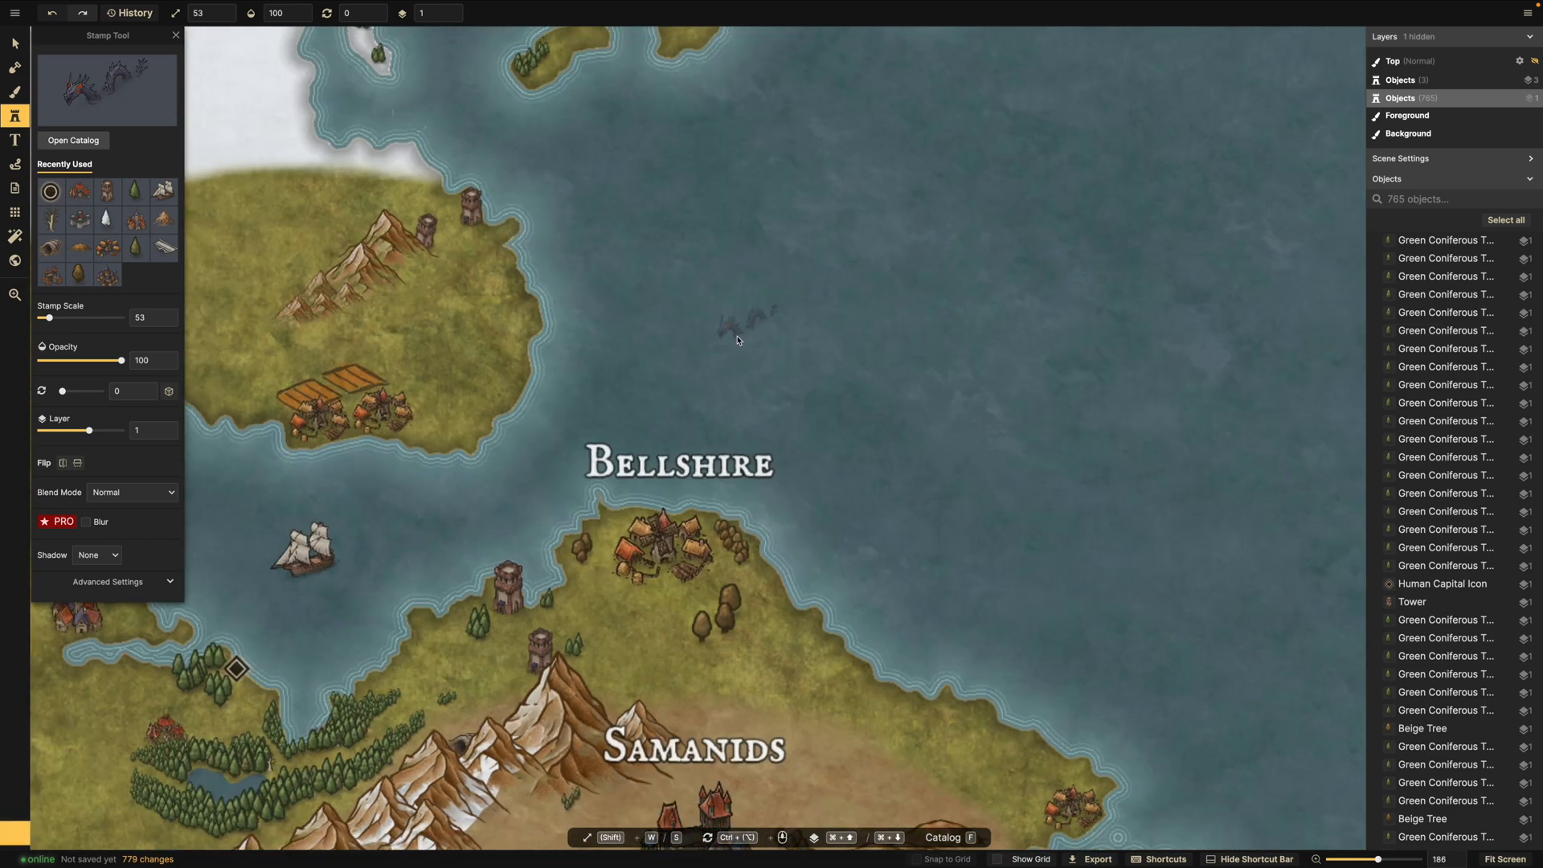
{"action": "left_click", "coordinate": [752, 322]}
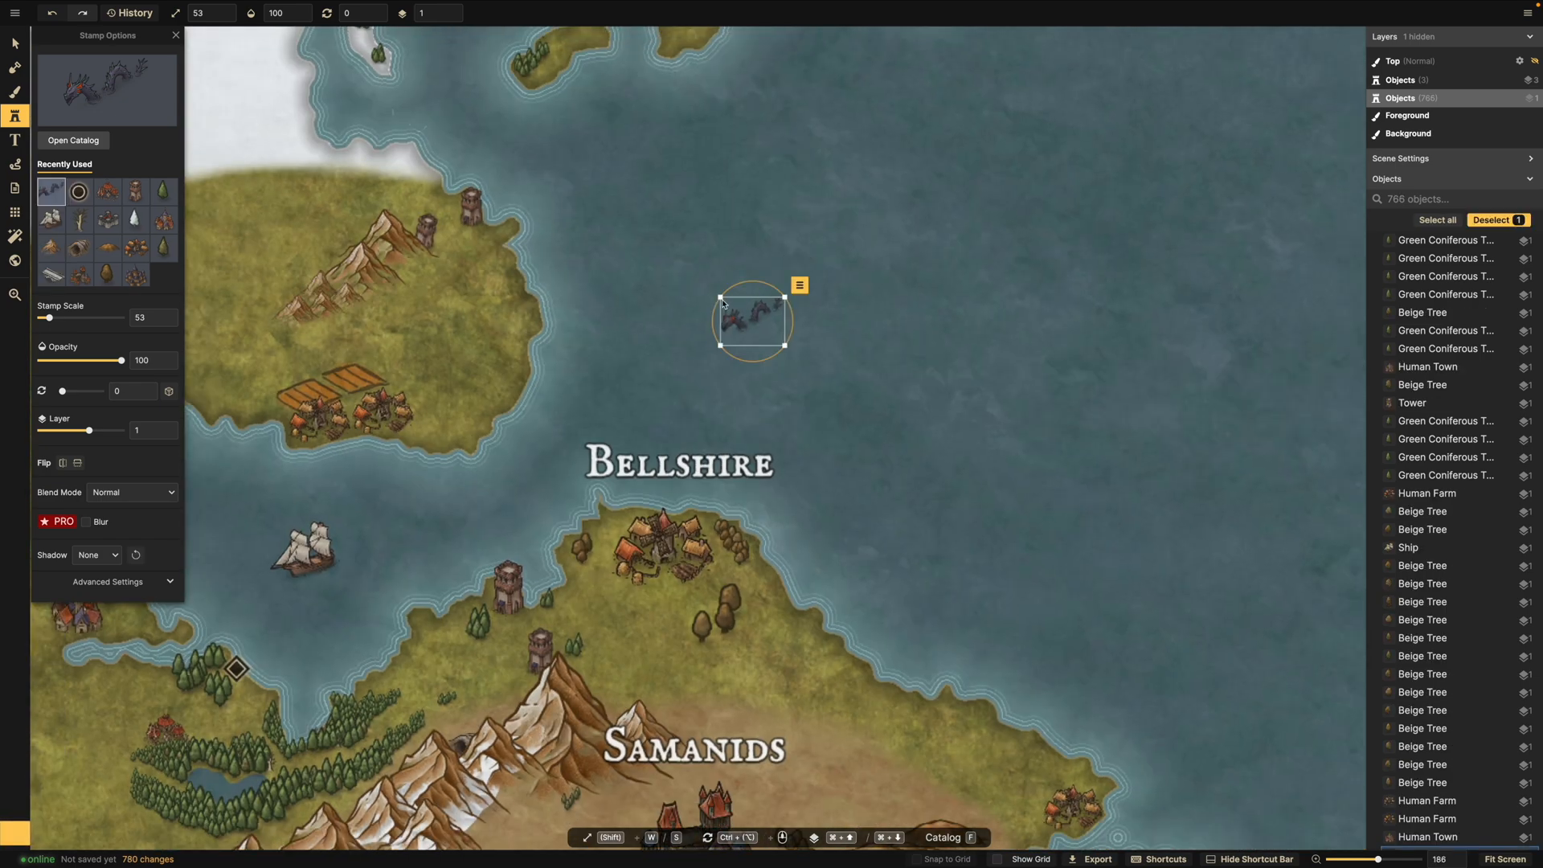
Enlarge the sea monster stamp to scale 71, shift it slightly east, and set its opacity to 45.
{"action": "left_click_drag", "start_coordinate": [720, 297], "coordinate": [698, 287]}
{"action": "left_click_drag", "start_coordinate": [787, 308], "coordinate": [790, 310]}
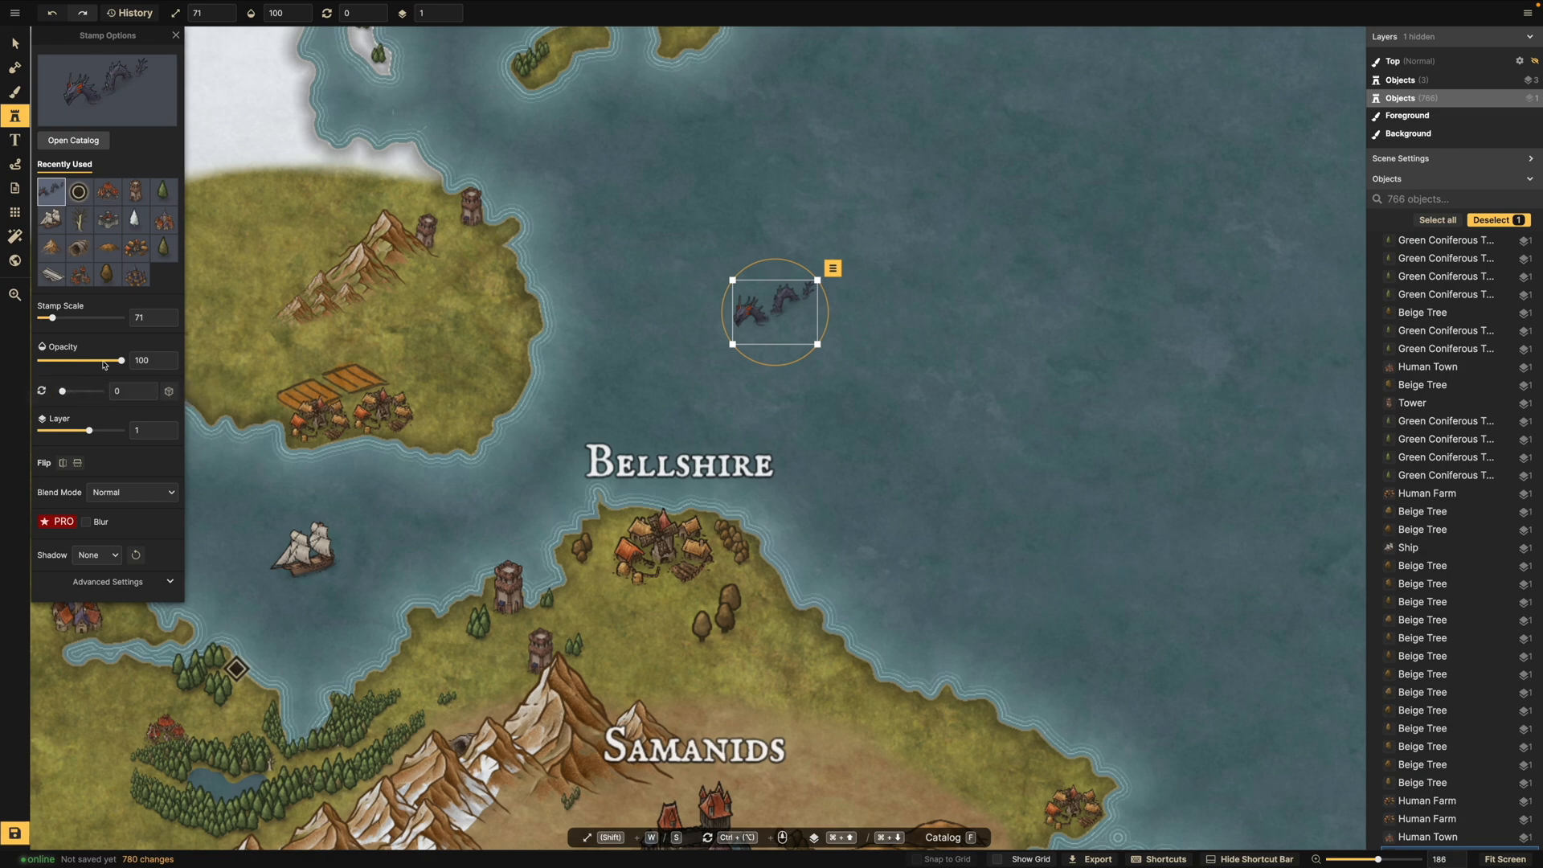
{"action": "left_click_drag", "start_coordinate": [111, 364], "coordinate": [76, 368]}
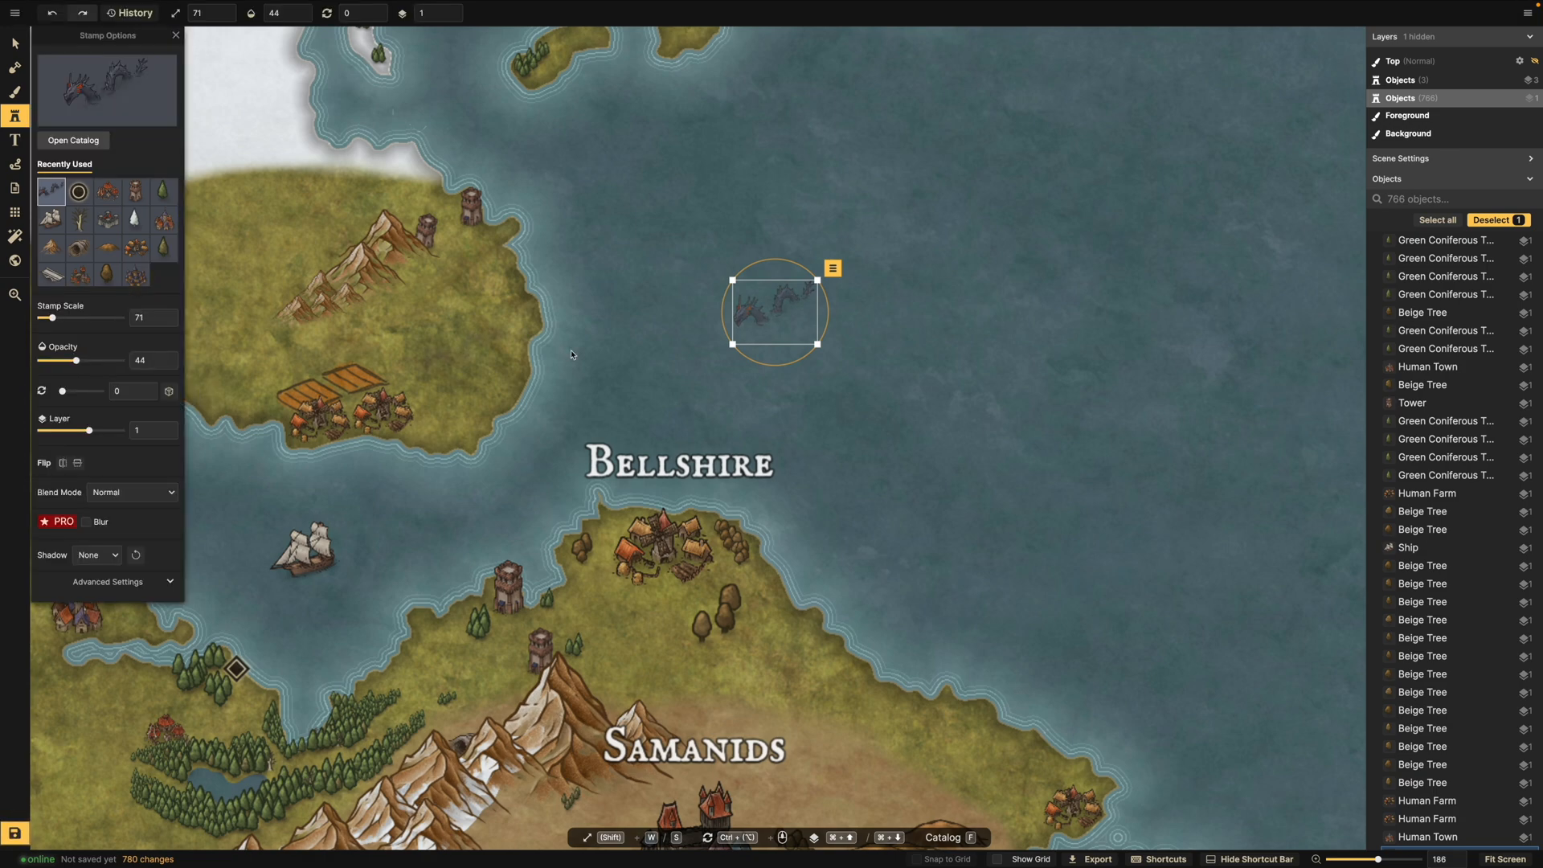
{"action": "scroll", "coordinate": [574, 354], "scroll_direction": "down", "scroll_amount": 5}
{"action": "scroll", "coordinate": [626, 343], "scroll_direction": "up", "scroll_amount": 4}
{"action": "left_click", "coordinate": [154, 392]}
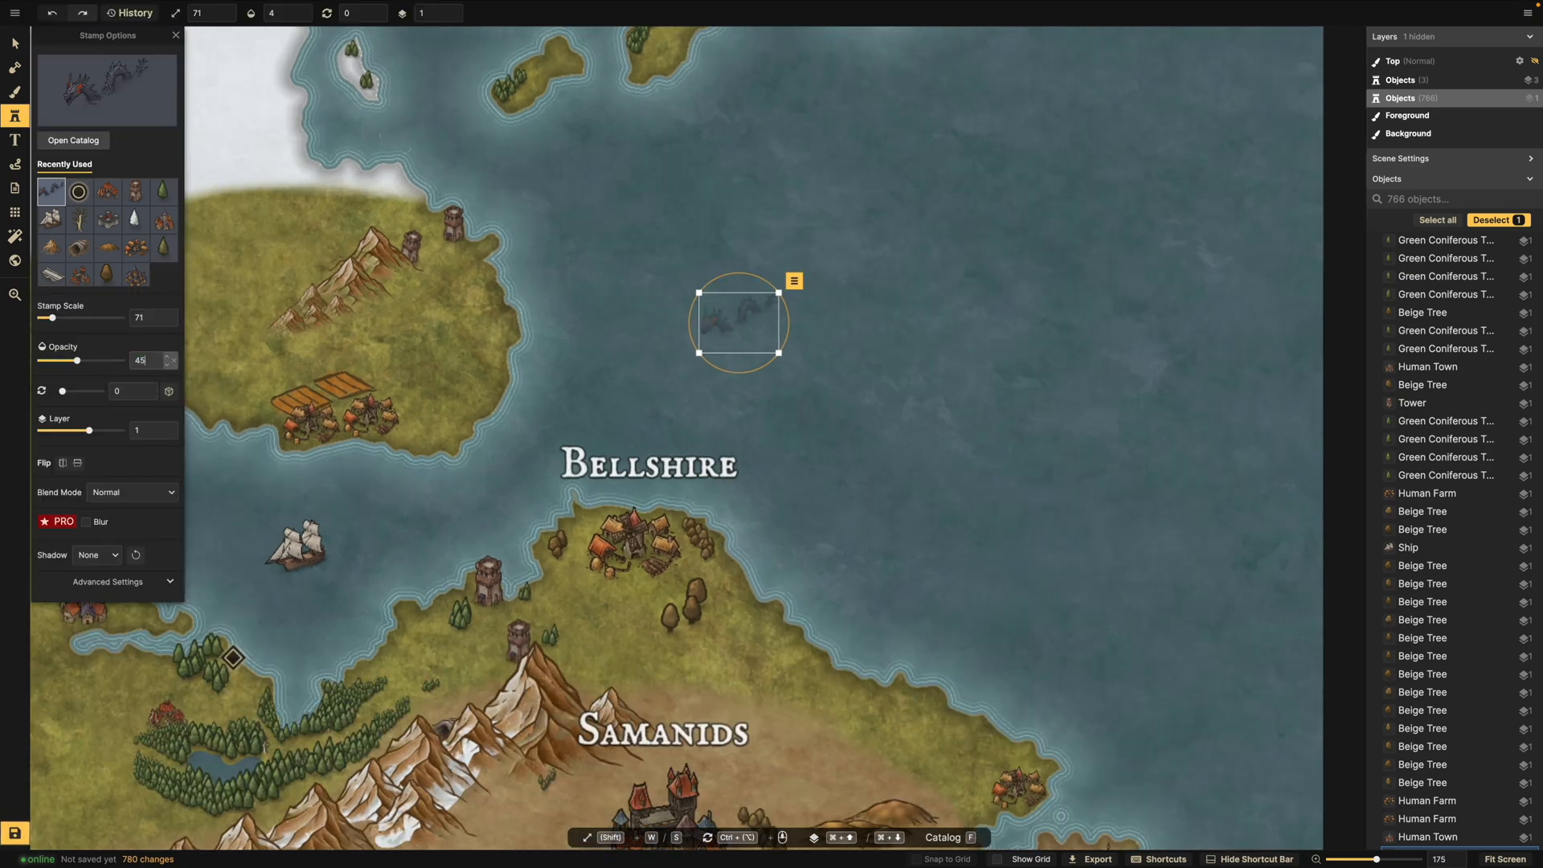
{"action": "scroll", "coordinate": [600, 417], "scroll_direction": "down", "scroll_amount": 5}
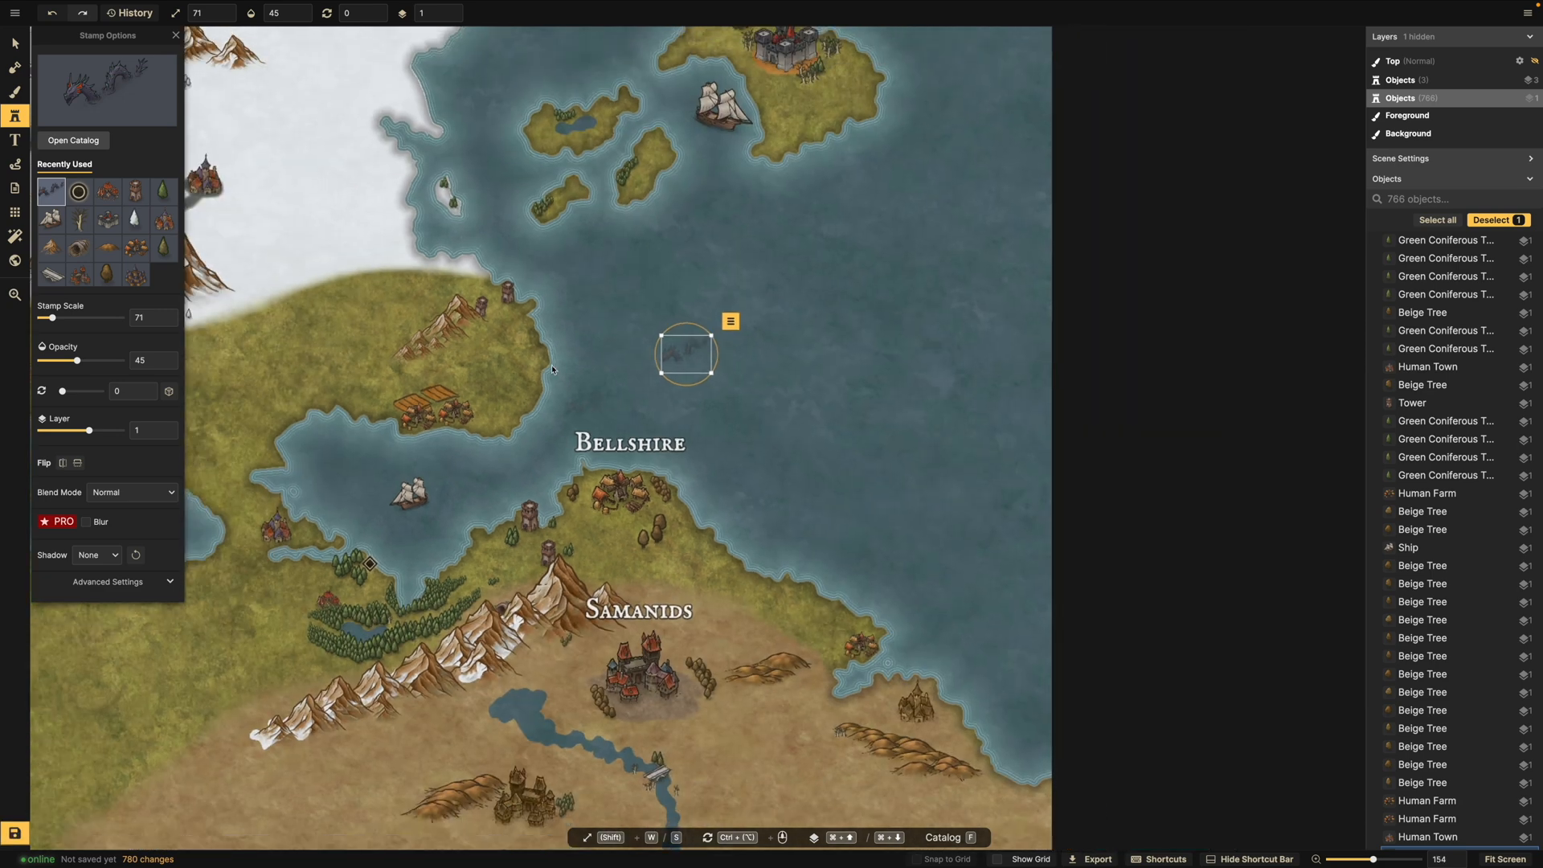
{"action": "left_click", "coordinate": [15, 45]}
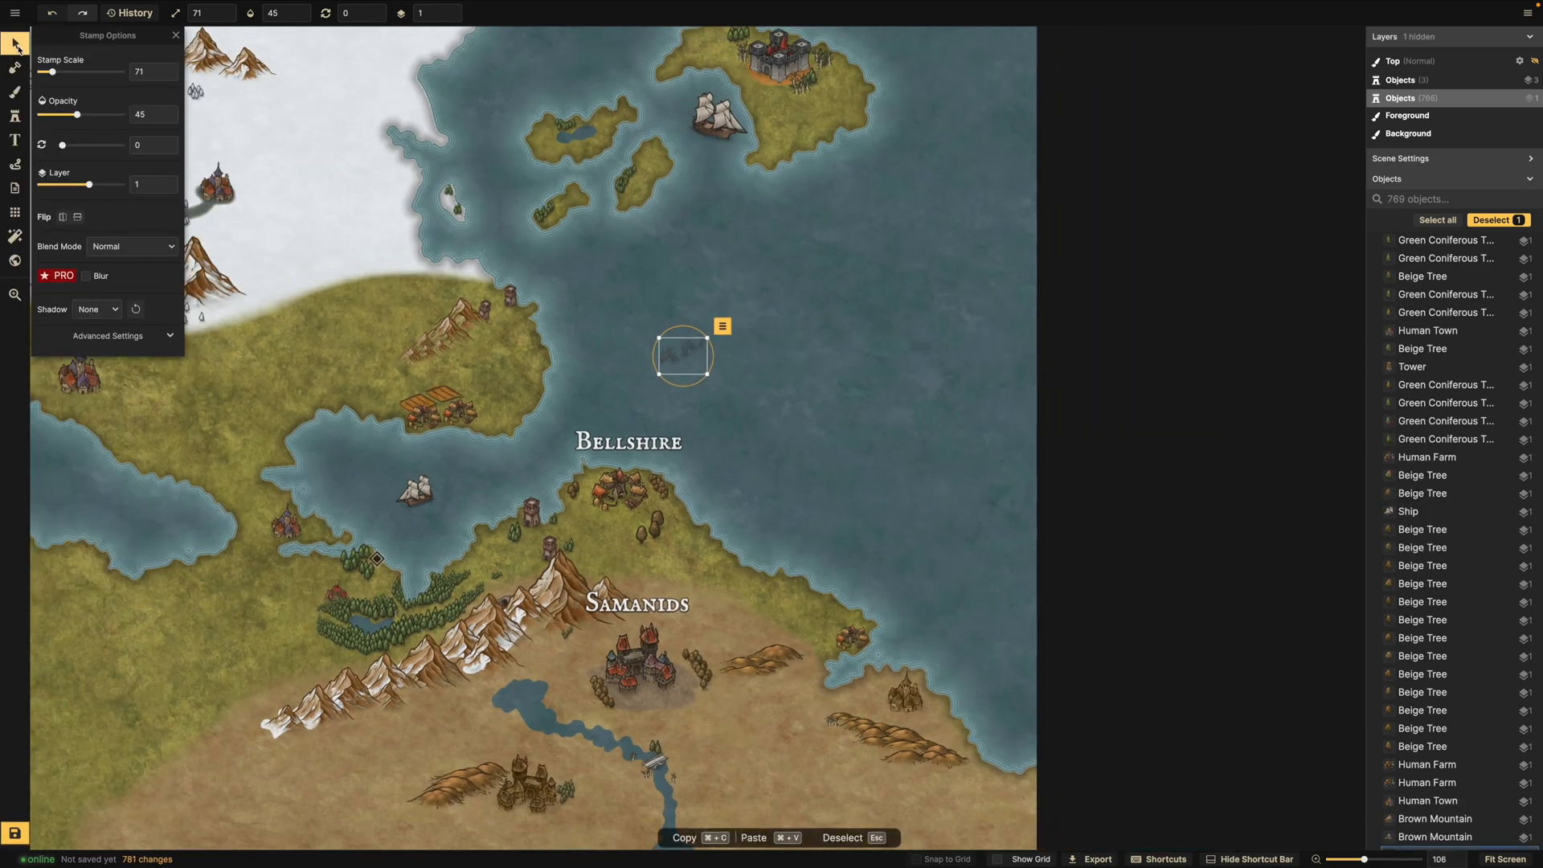
Place the banner-shaped Title Label stamp from Map Decorations / Labels just above the Samanids text.
{"action": "left_click", "coordinate": [15, 93]}
{"action": "left_click", "coordinate": [87, 146]}
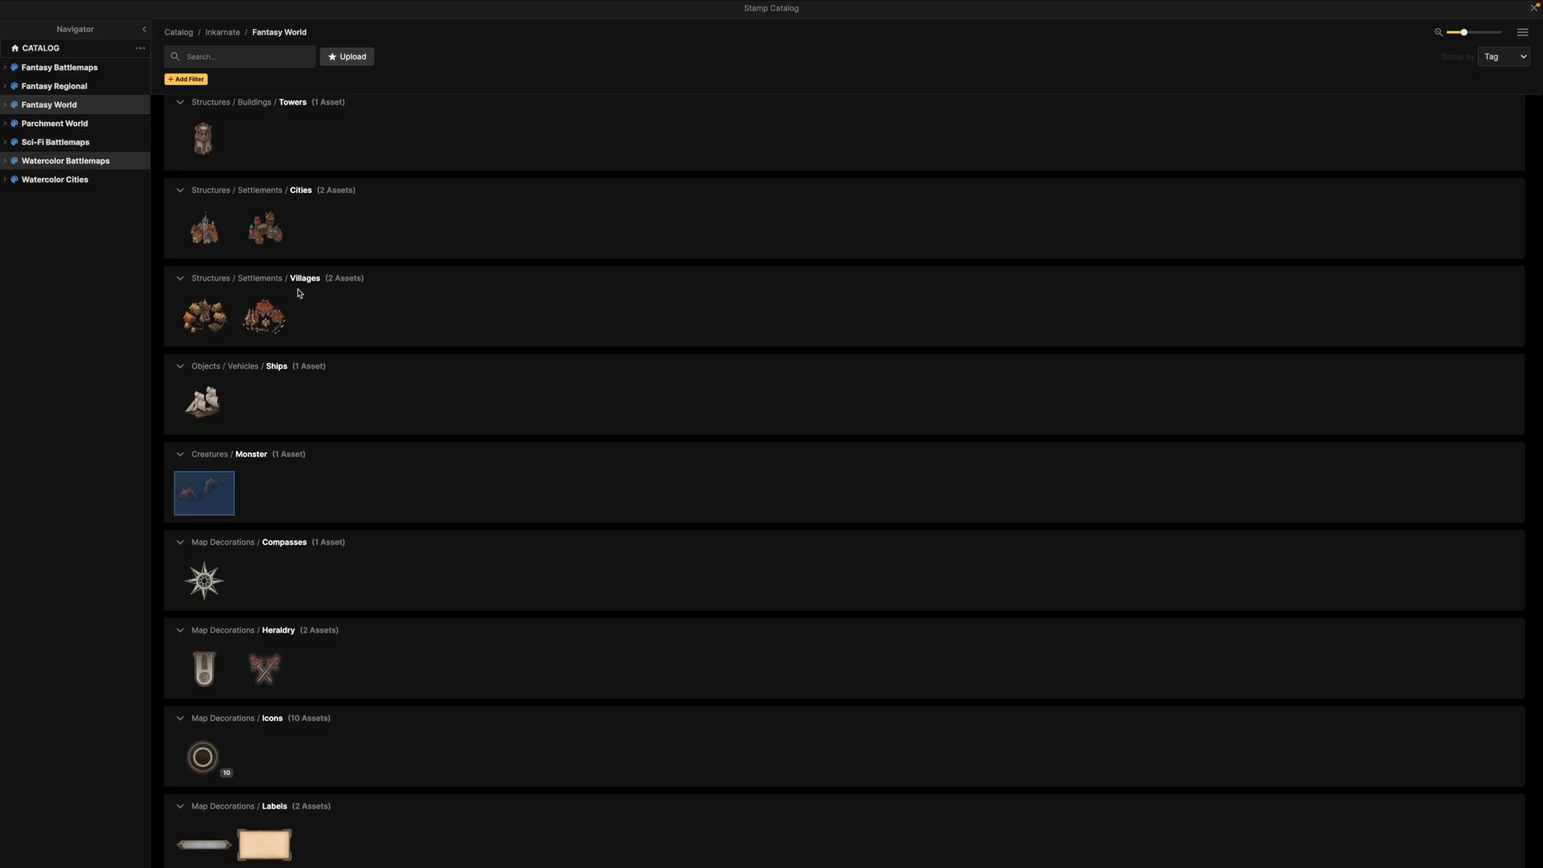
{"action": "scroll", "coordinate": [267, 370], "scroll_direction": "down", "scroll_amount": 9}
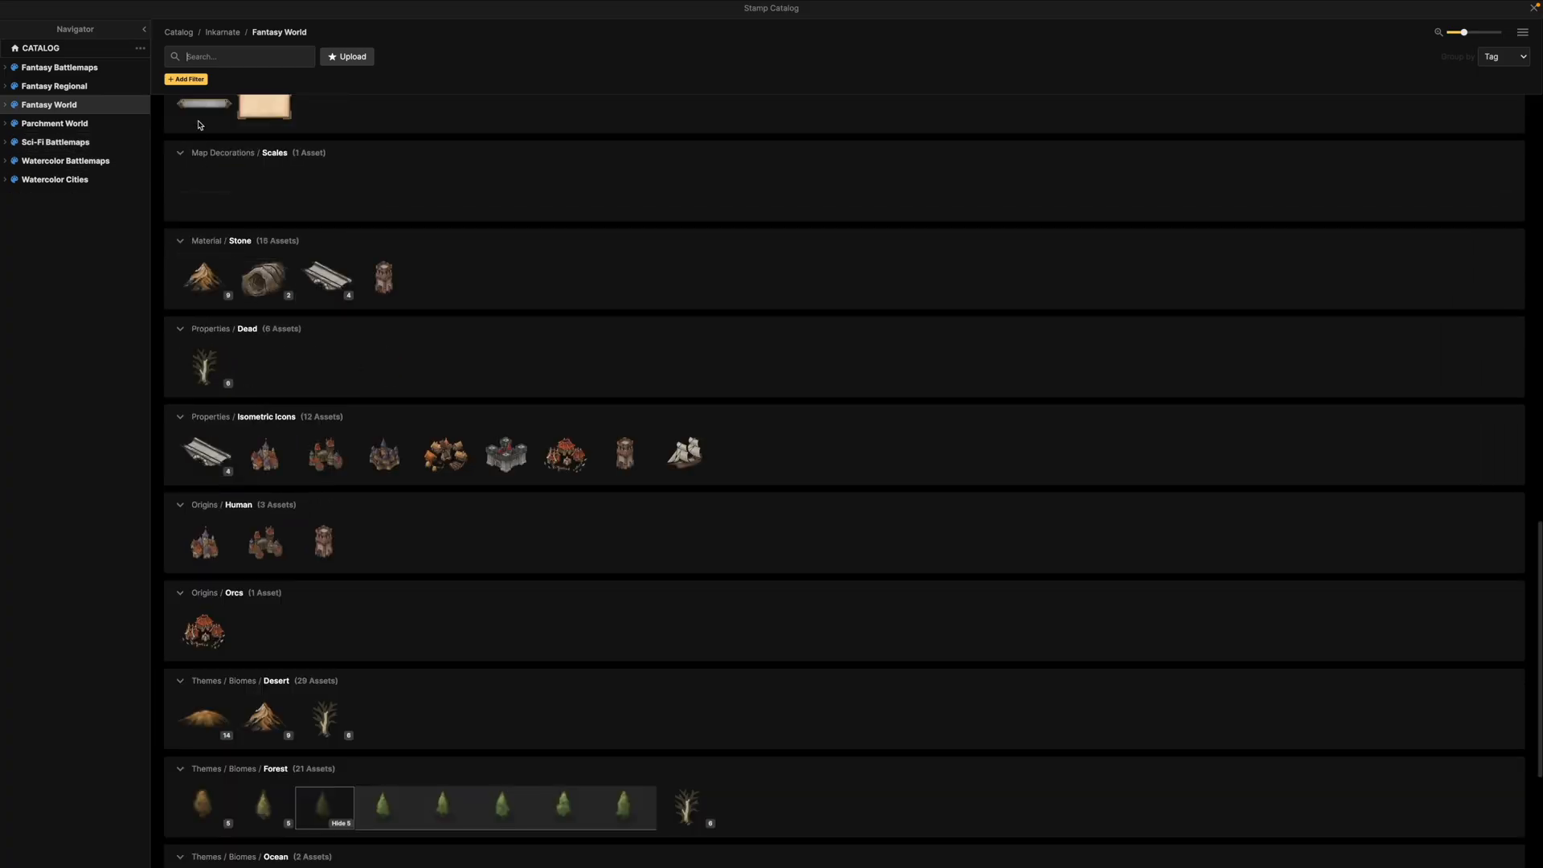
{"action": "scroll", "coordinate": [242, 185], "scroll_direction": "up", "scroll_amount": 1}
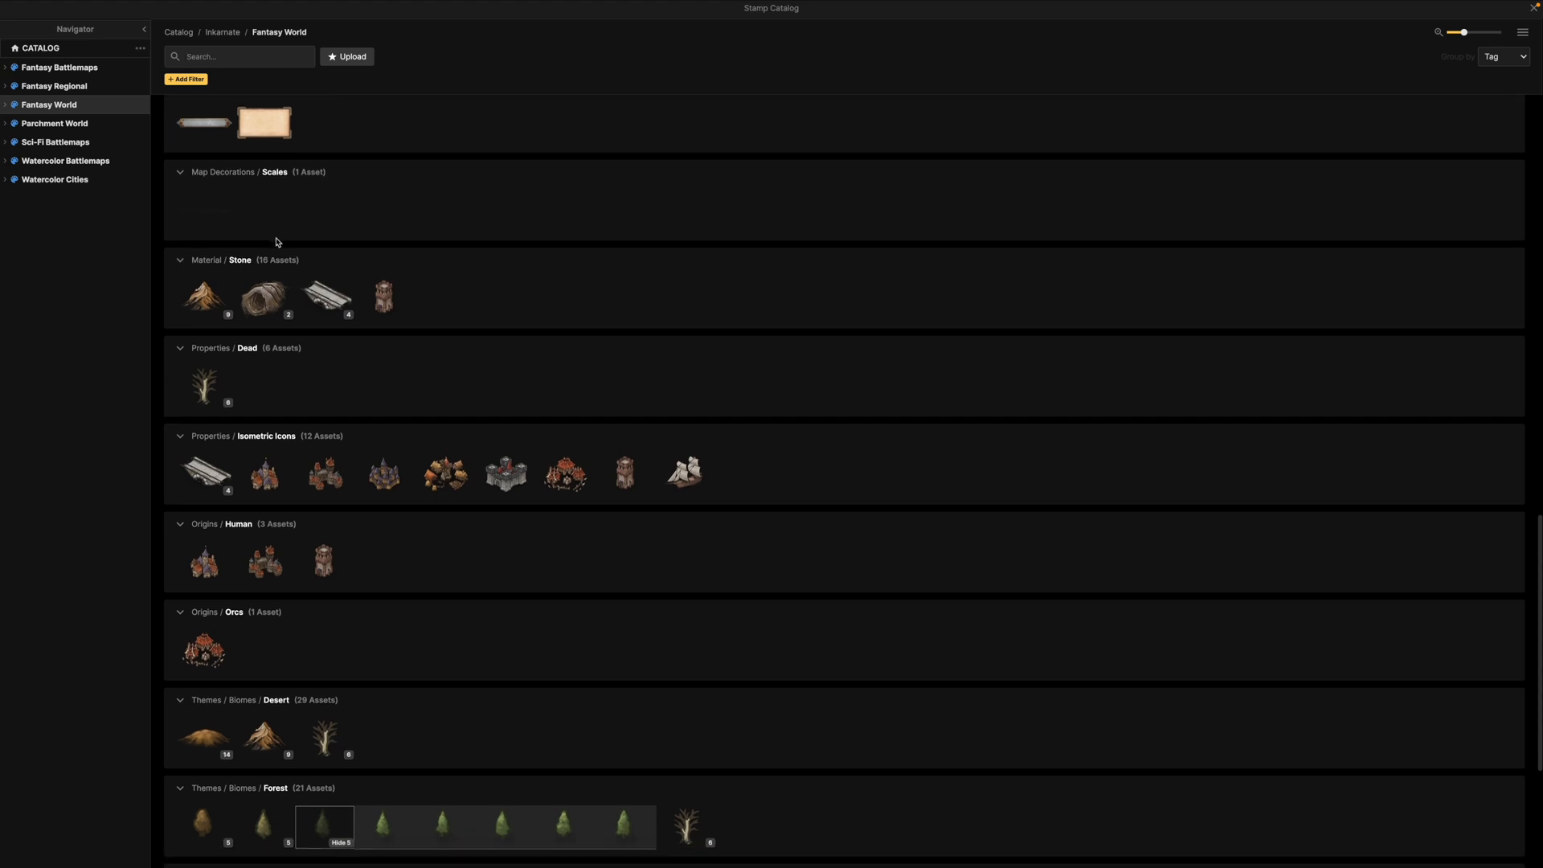
{"action": "scroll", "coordinate": [276, 243], "scroll_direction": "down", "scroll_amount": 1}
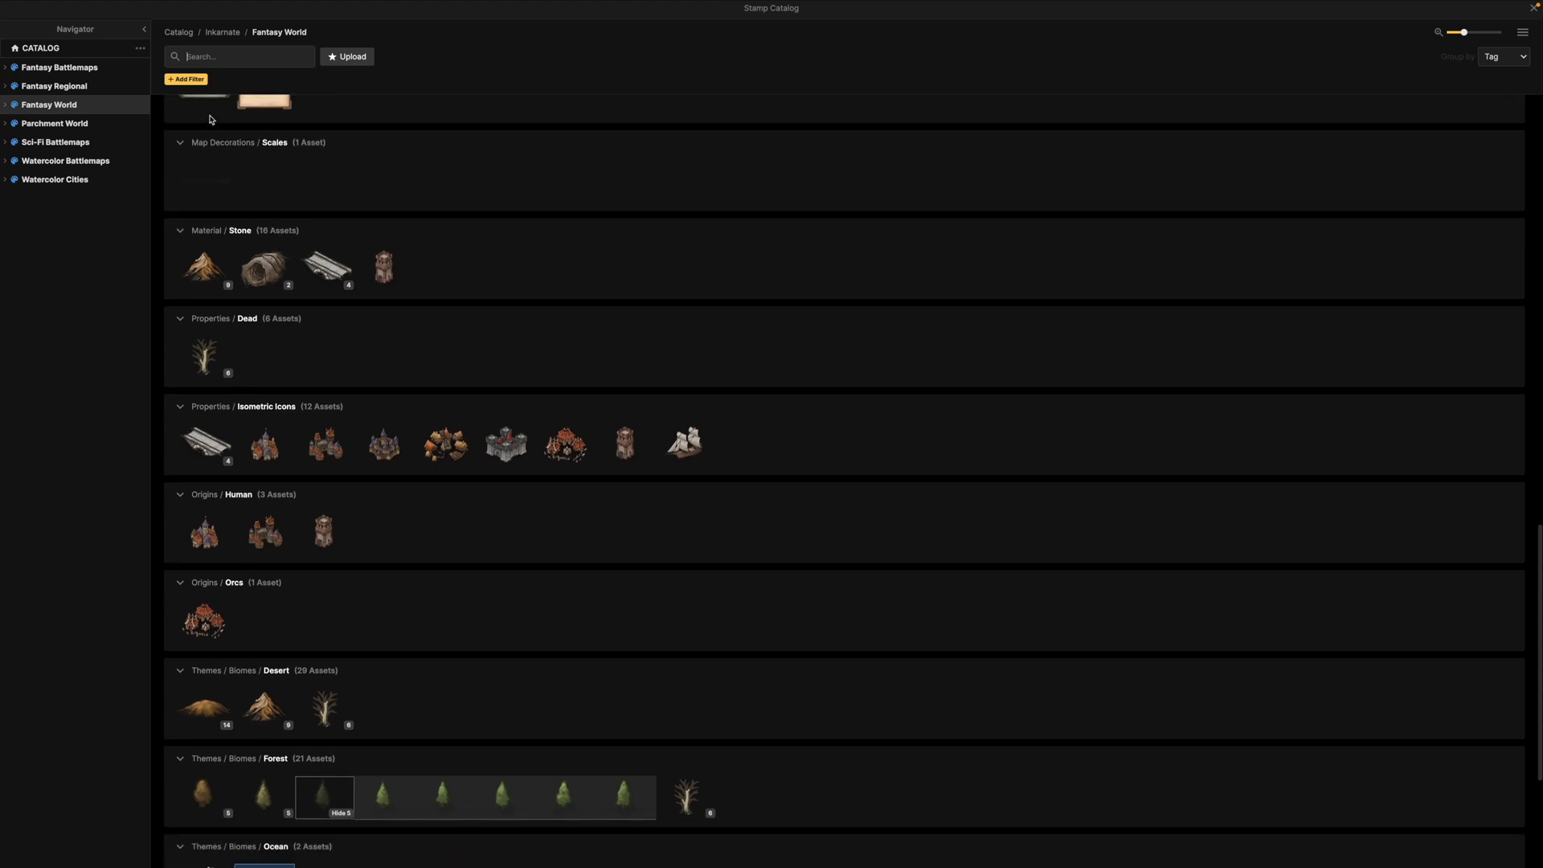
{"action": "scroll", "coordinate": [215, 132], "scroll_direction": "up", "scroll_amount": 3}
{"action": "left_click", "coordinate": [223, 190]}
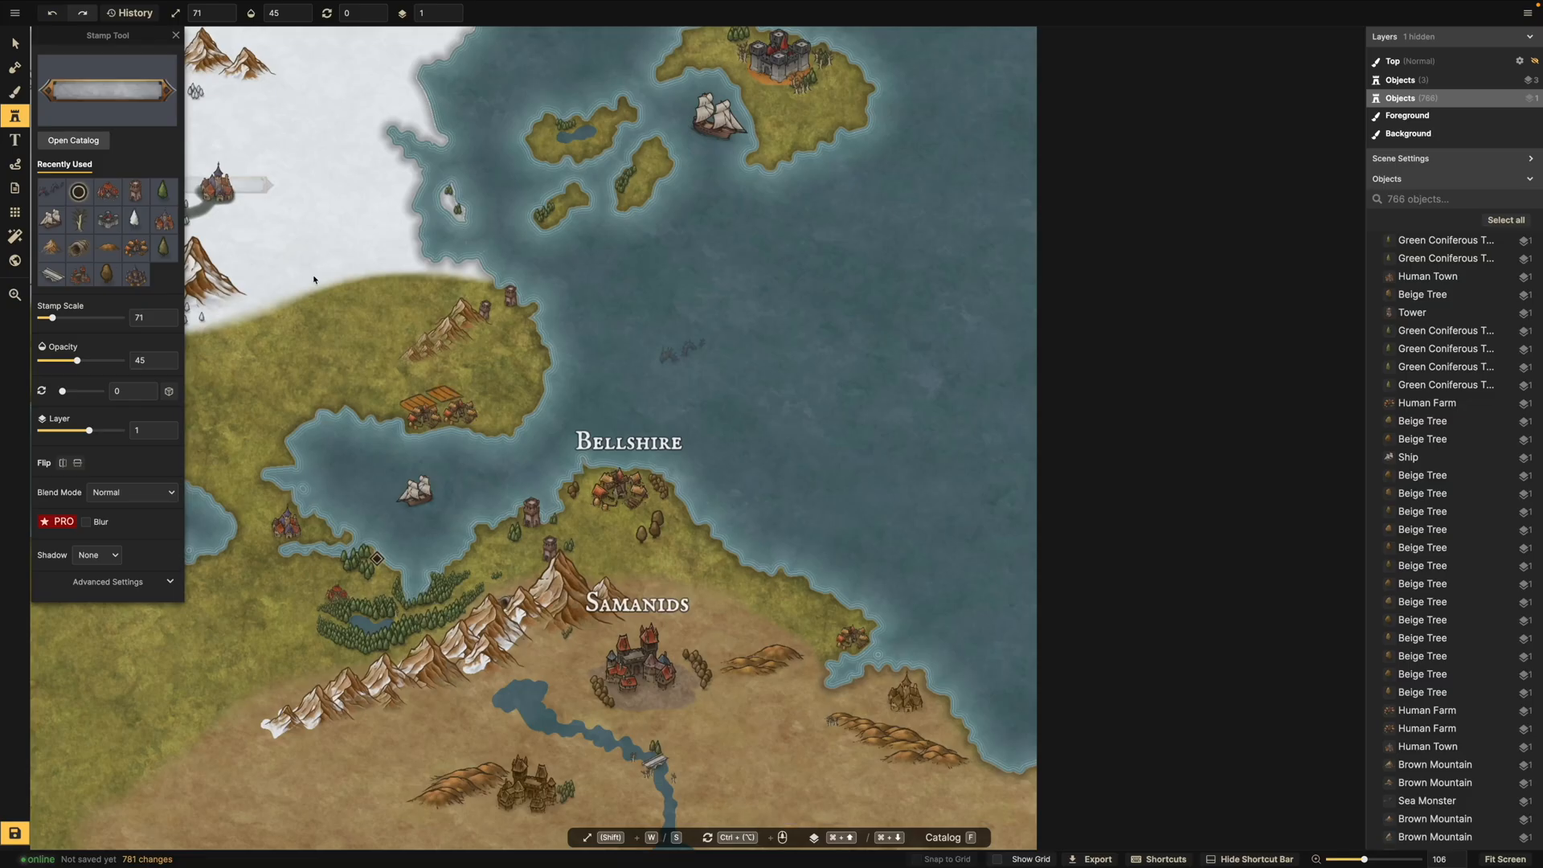
{"action": "left_click", "coordinate": [634, 591]}
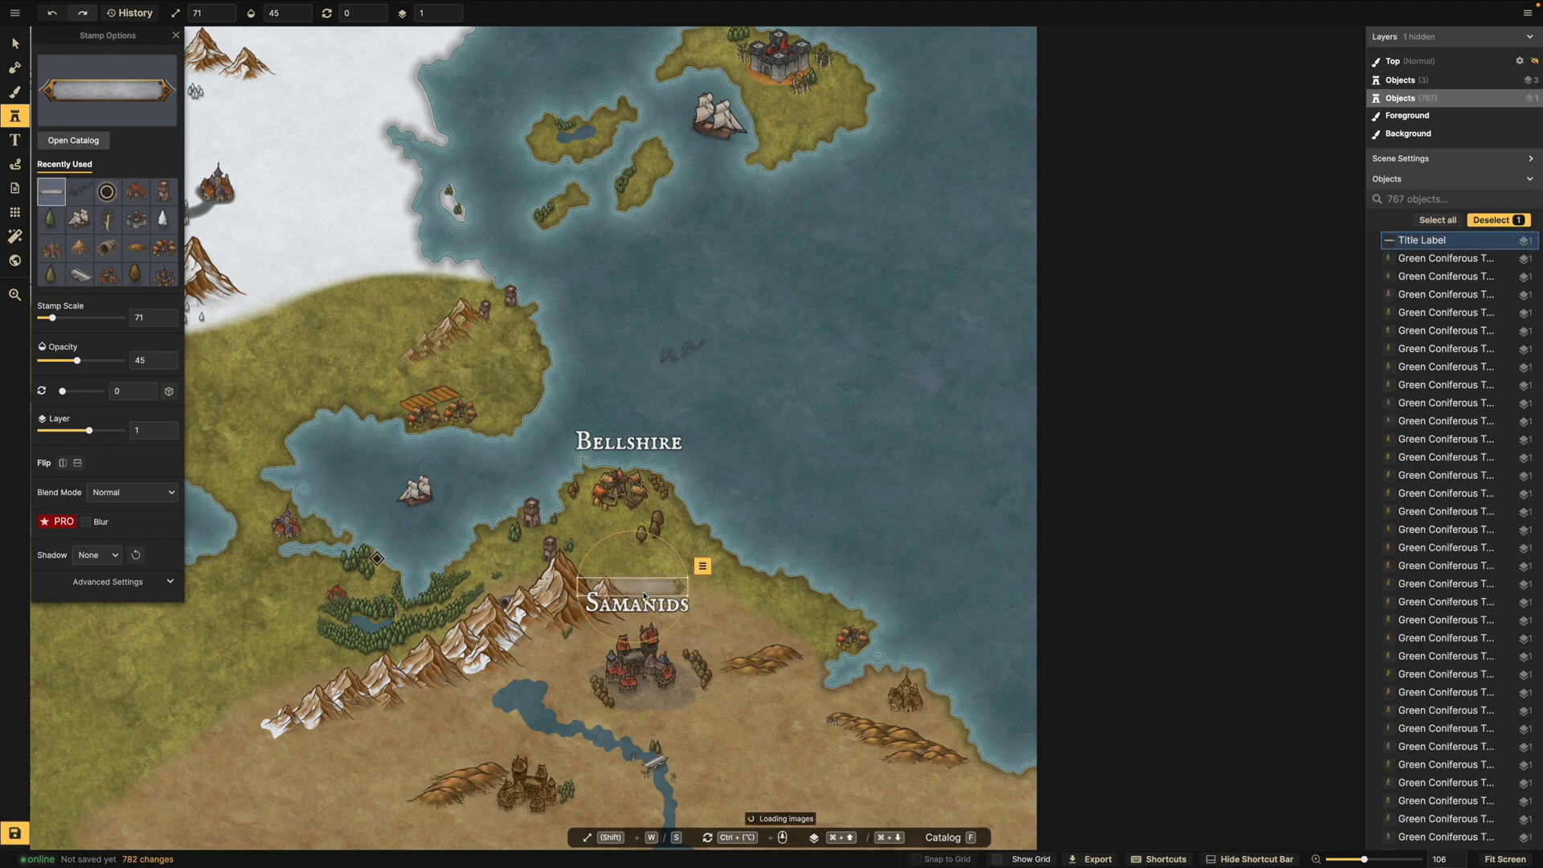
Raise the title label stamp to layer 3.
{"action": "scroll", "coordinate": [651, 589], "scroll_direction": "up", "scroll_amount": 3}
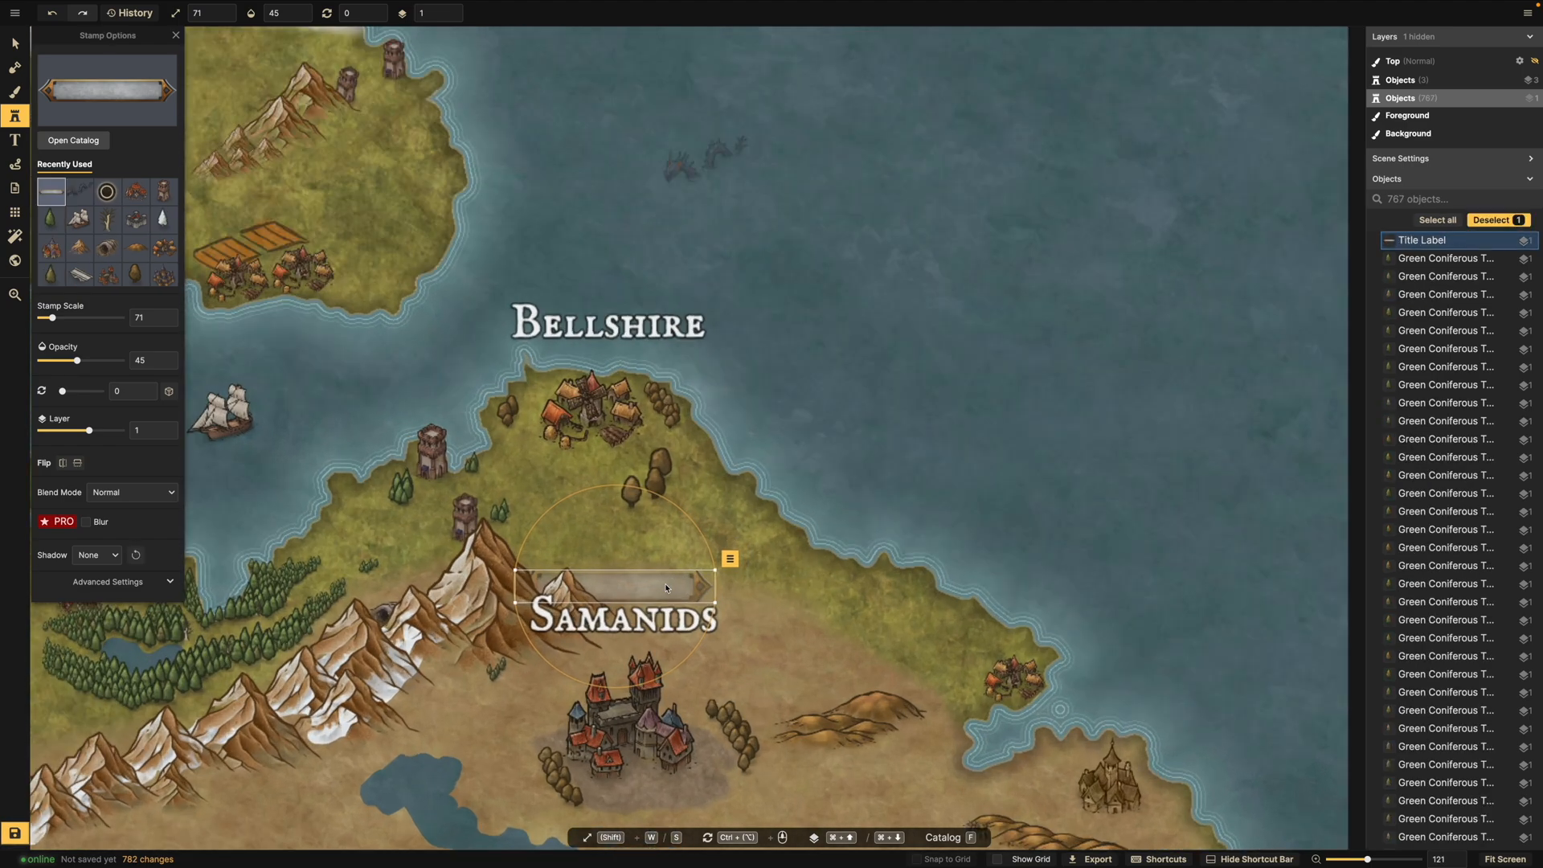
{"action": "scroll", "coordinate": [666, 589], "scroll_direction": "up", "scroll_amount": 3}
{"action": "right_click", "coordinate": [668, 589]}
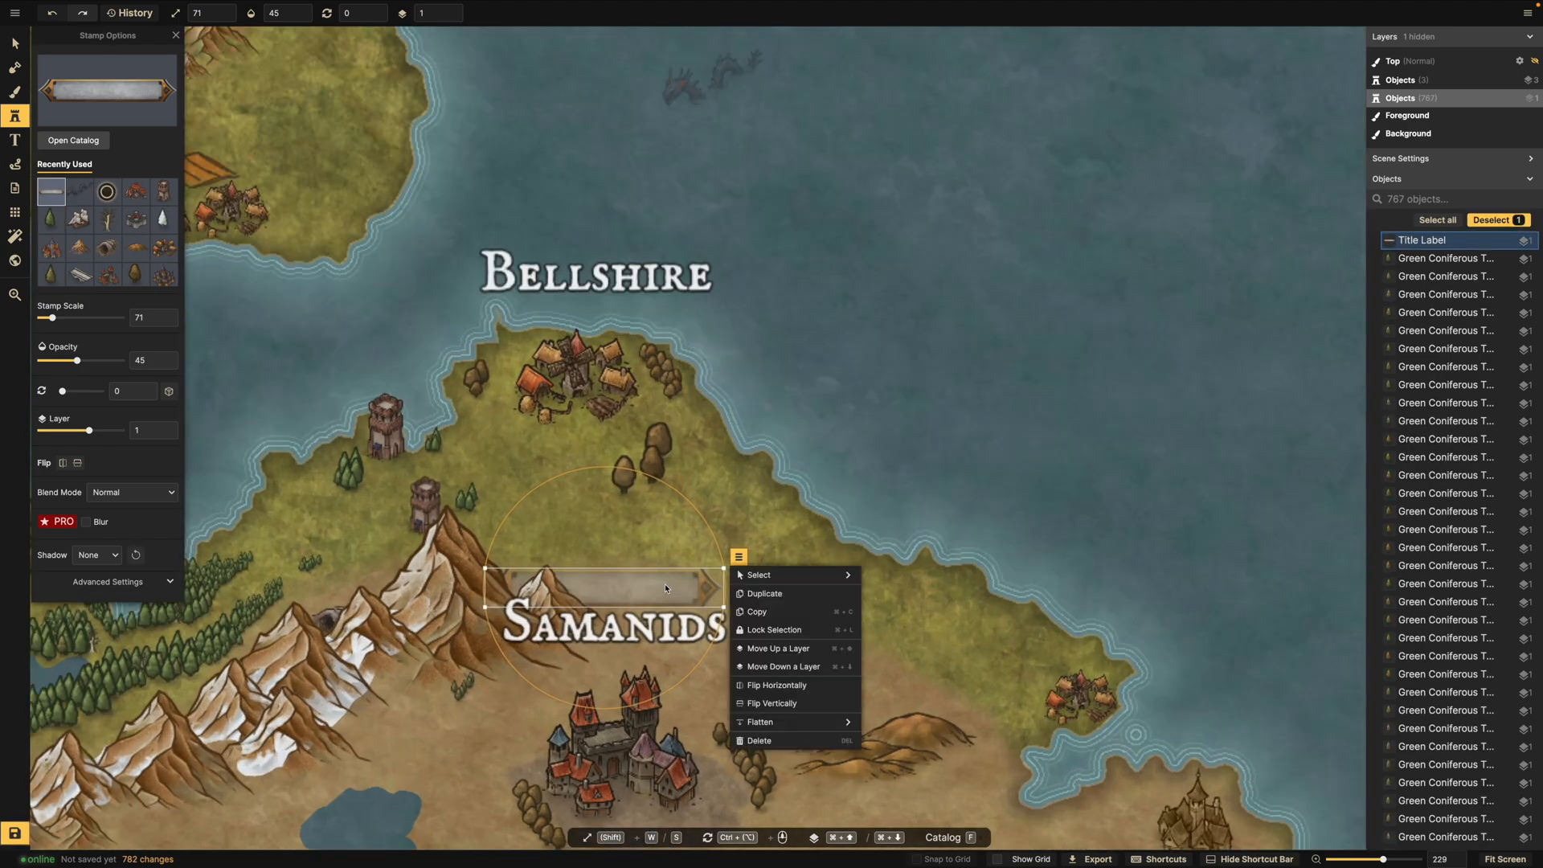
{"action": "left_click", "coordinate": [168, 428]}
{"action": "left_click", "coordinate": [169, 427]}
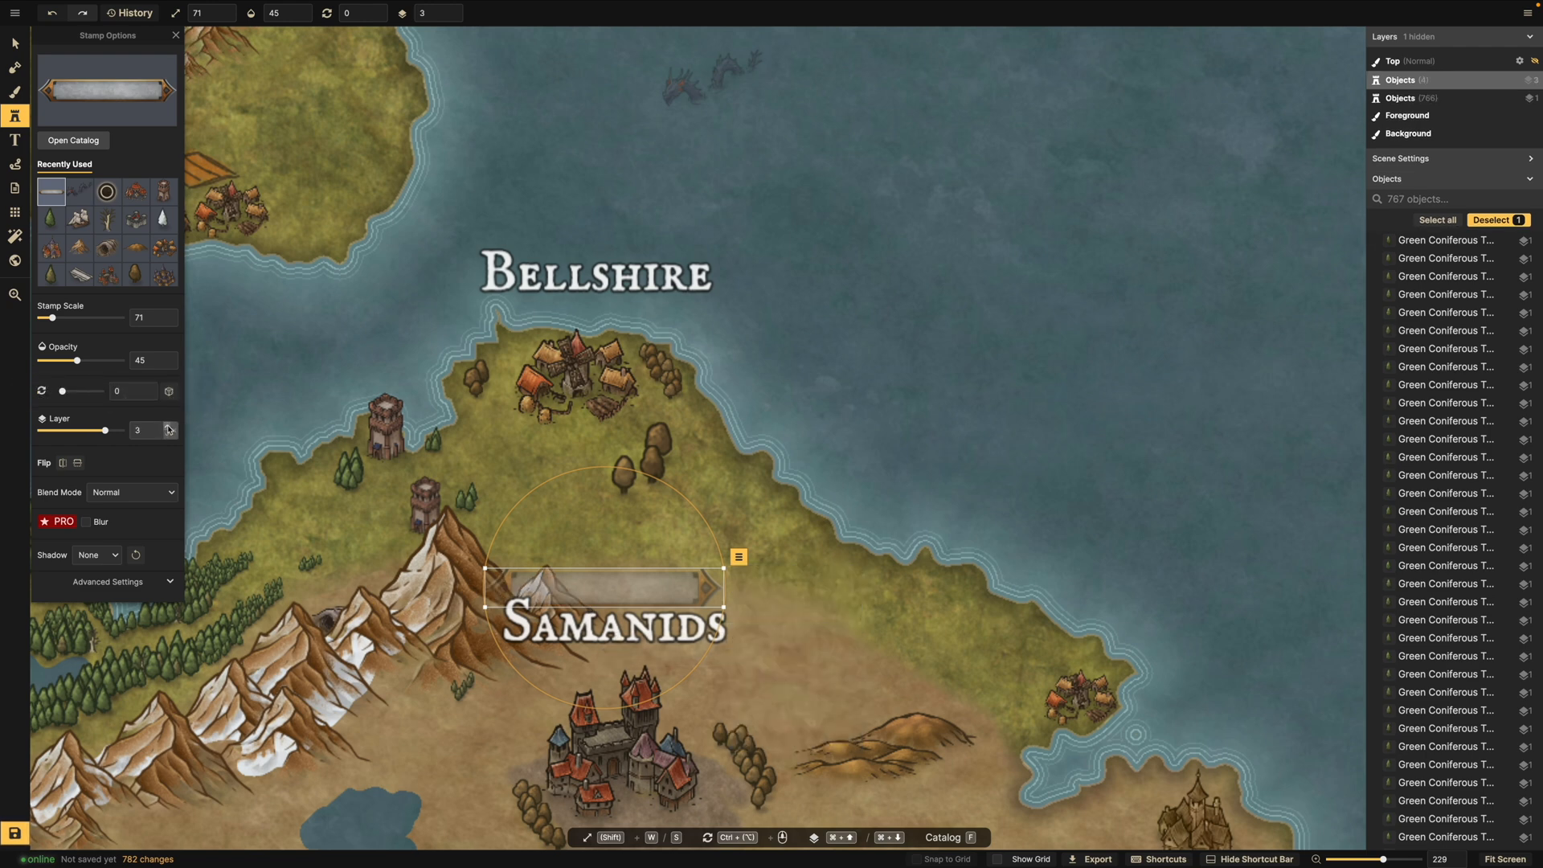
{"action": "left_click", "coordinate": [765, 664]}
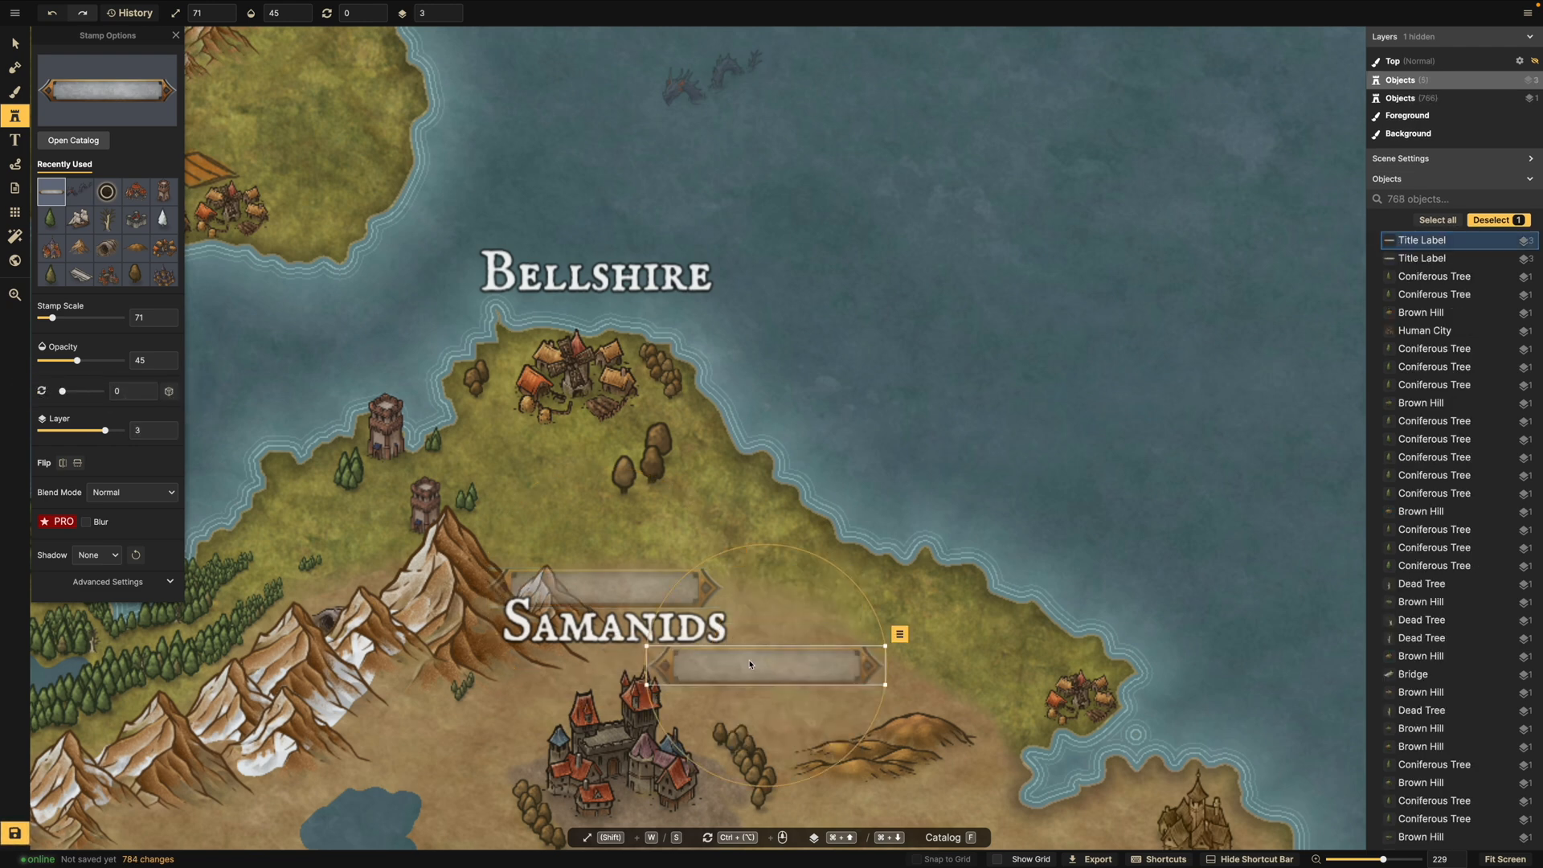
{"action": "key", "text": "super+z"}
Enlarge the title label to scale 140, set its opacity to 100, and position it around the Samanids text.
{"action": "left_click", "coordinate": [15, 43]}
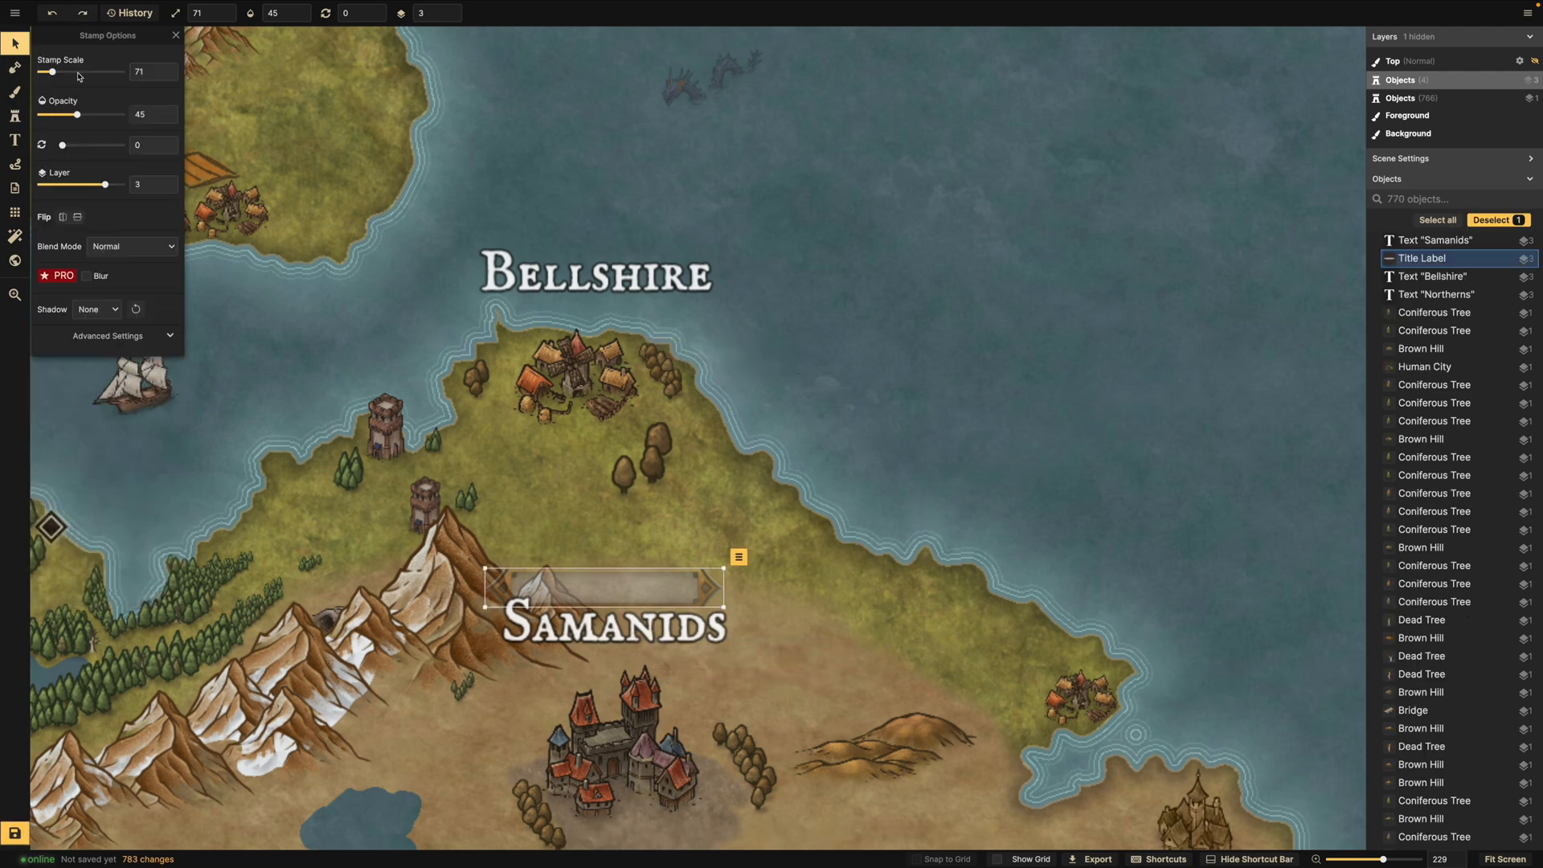
{"action": "left_click_drag", "start_coordinate": [657, 571], "coordinate": [877, 565]}
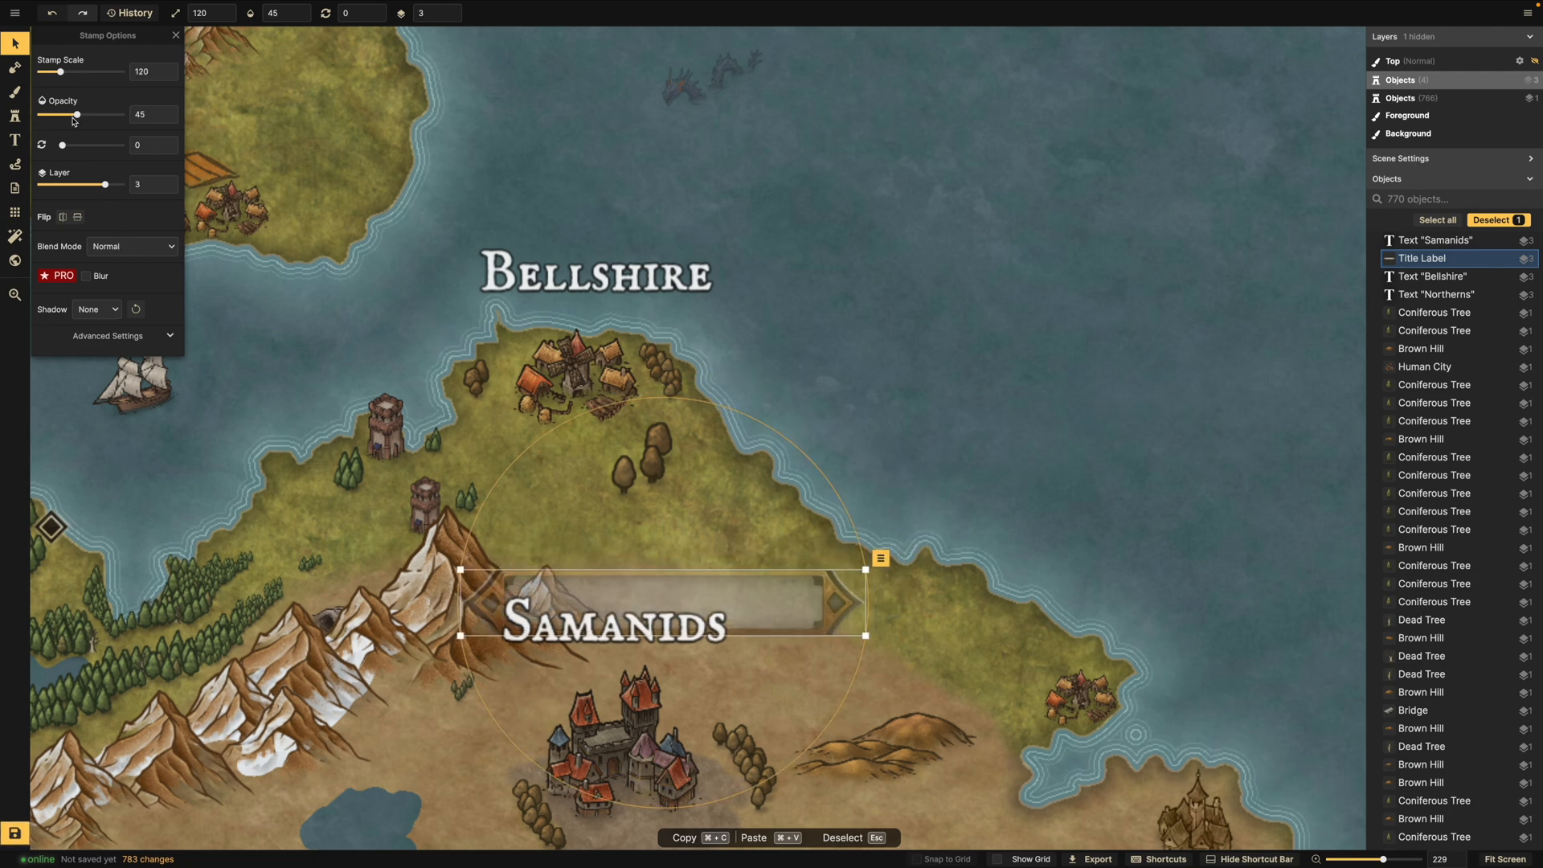
{"action": "double_click", "coordinate": [148, 115]}
{"action": "type", "text": "97"}
{"action": "left_click_drag", "start_coordinate": [757, 586], "coordinate": [682, 618]}
{"action": "left_click_drag", "start_coordinate": [836, 582], "coordinate": [906, 567]}
{"action": "left_click_drag", "start_coordinate": [740, 590], "coordinate": [704, 588]}
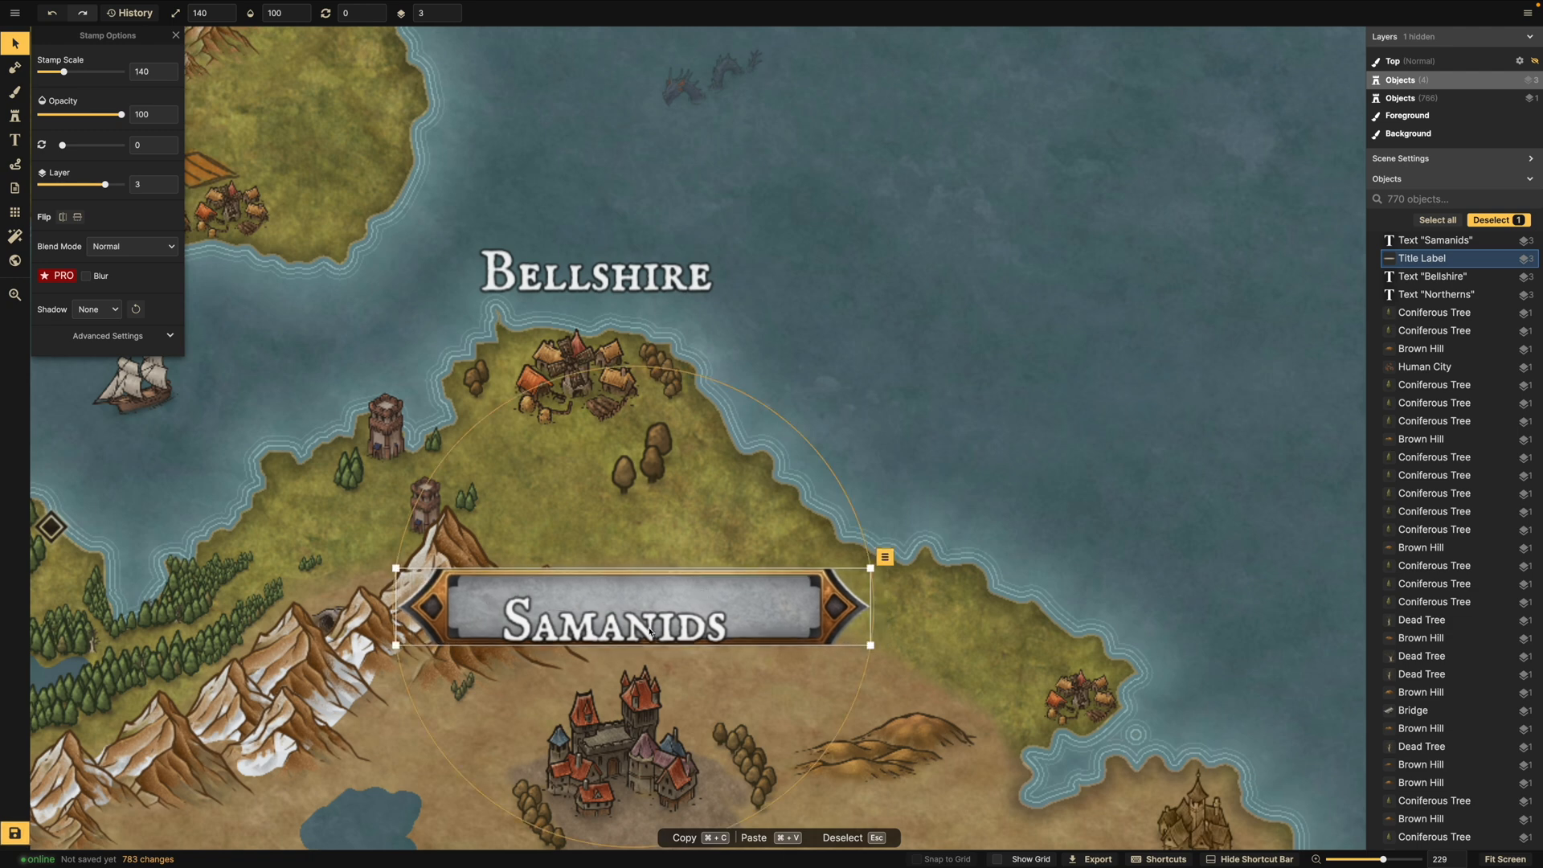
Centre the Samanids text on the title label and change its wording to "The Samanids Empire".
{"action": "left_click_drag", "start_coordinate": [629, 634], "coordinate": [646, 619]}
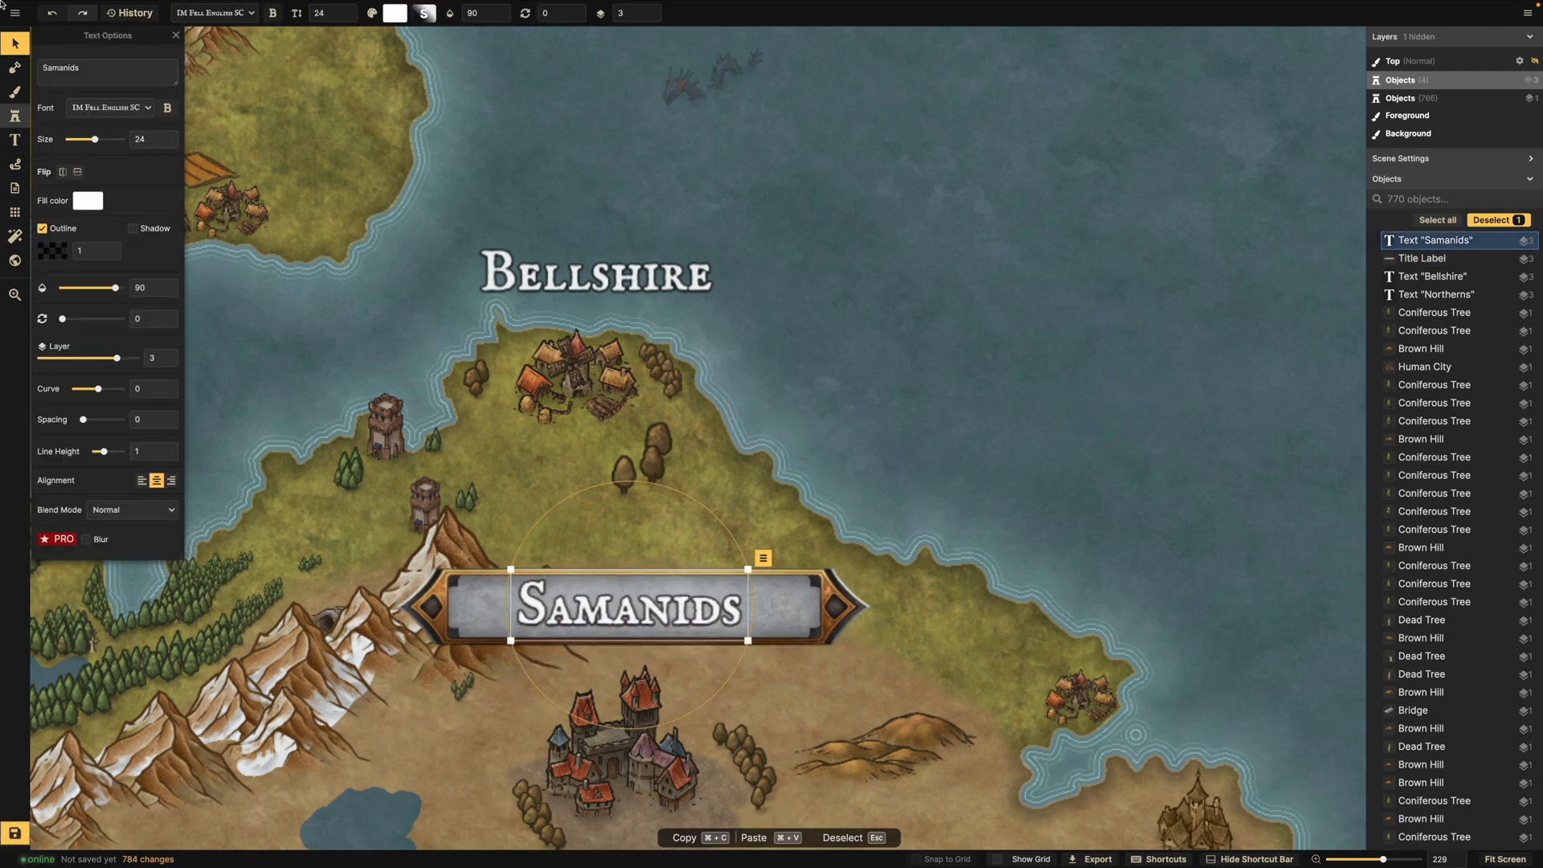
{"action": "left_click", "coordinate": [78, 73]}
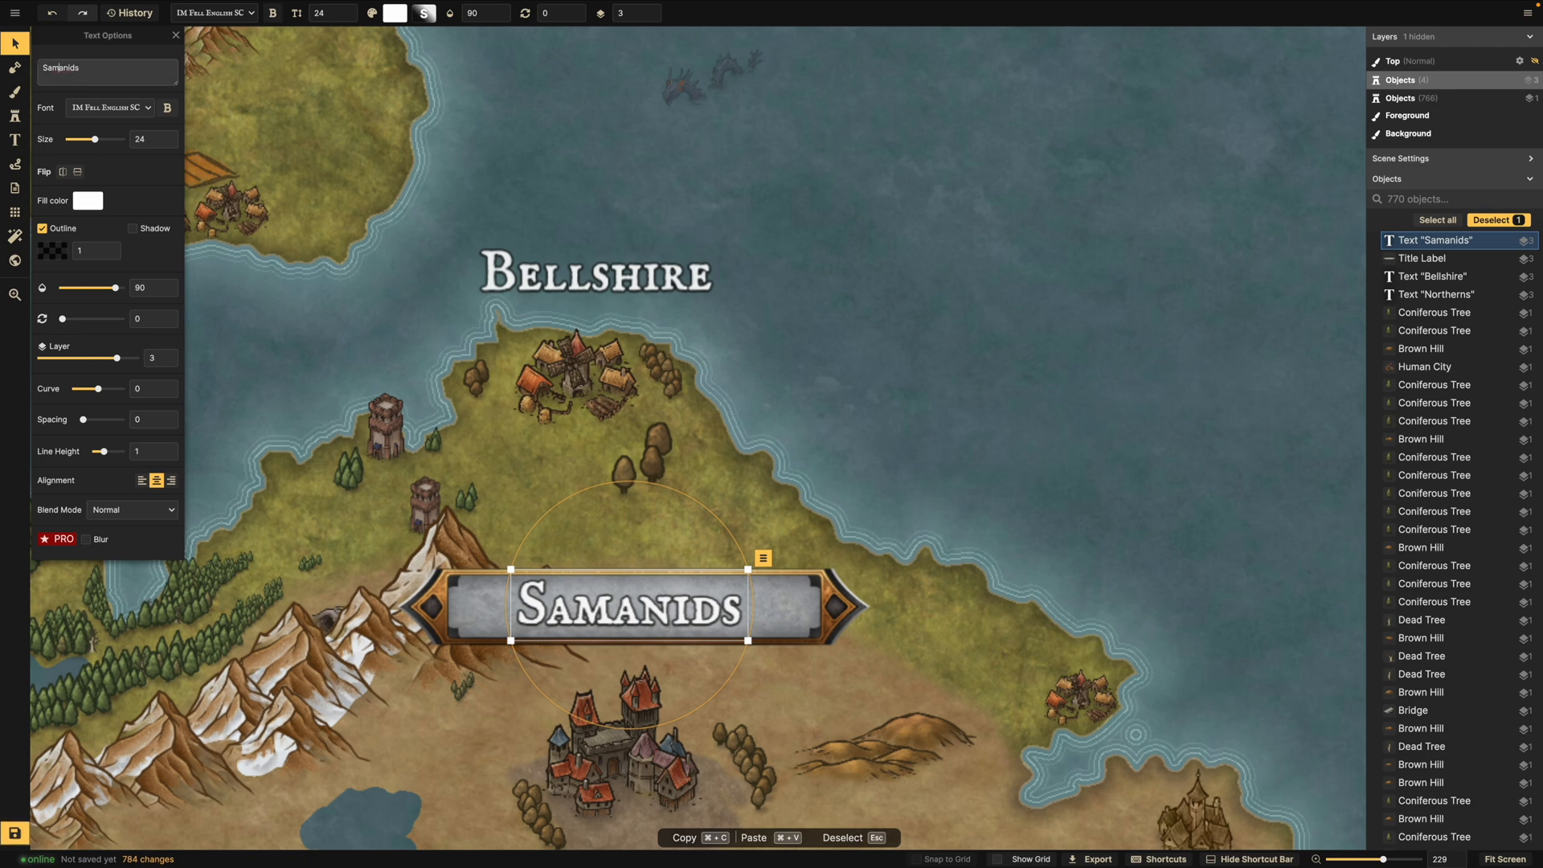
{"action": "key", "text": "Caps_Lock"}
{"action": "type", "text": "T"}
{"action": "key", "text": "Caps_Lock"}
{"action": "type", "text": "he "}
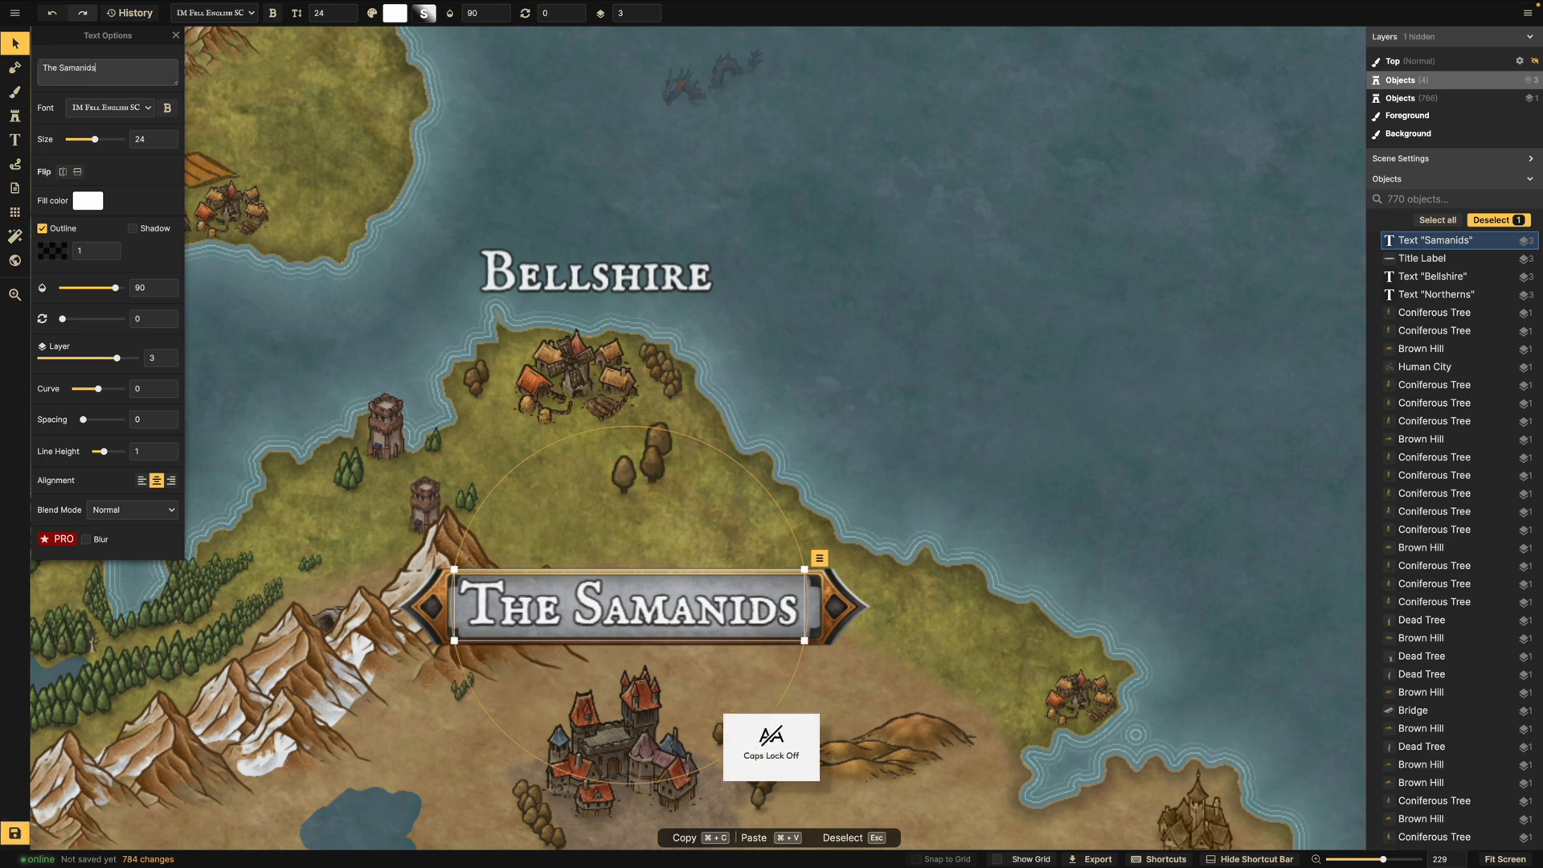
{"action": "type", "text": " Empire"}
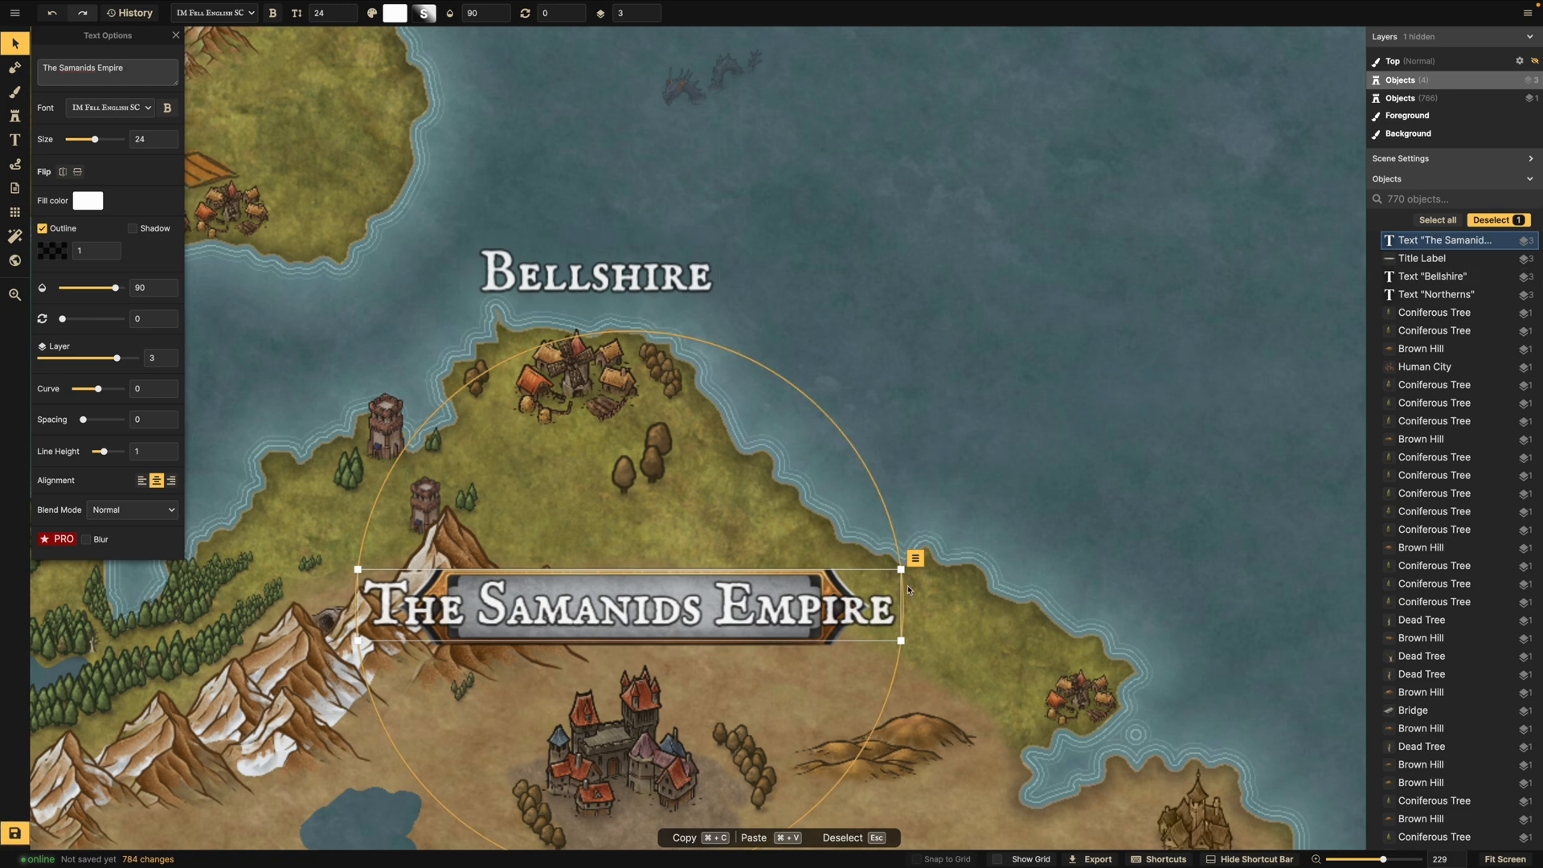
Reword the banner text as "Capital of the Samanids Empire", shrink it to size 10, and fit it along the banner's lower edge.
{"action": "left_click_drag", "start_coordinate": [904, 574], "coordinate": [701, 635]}
{"action": "mouse_move", "coordinate": [5, 4]}
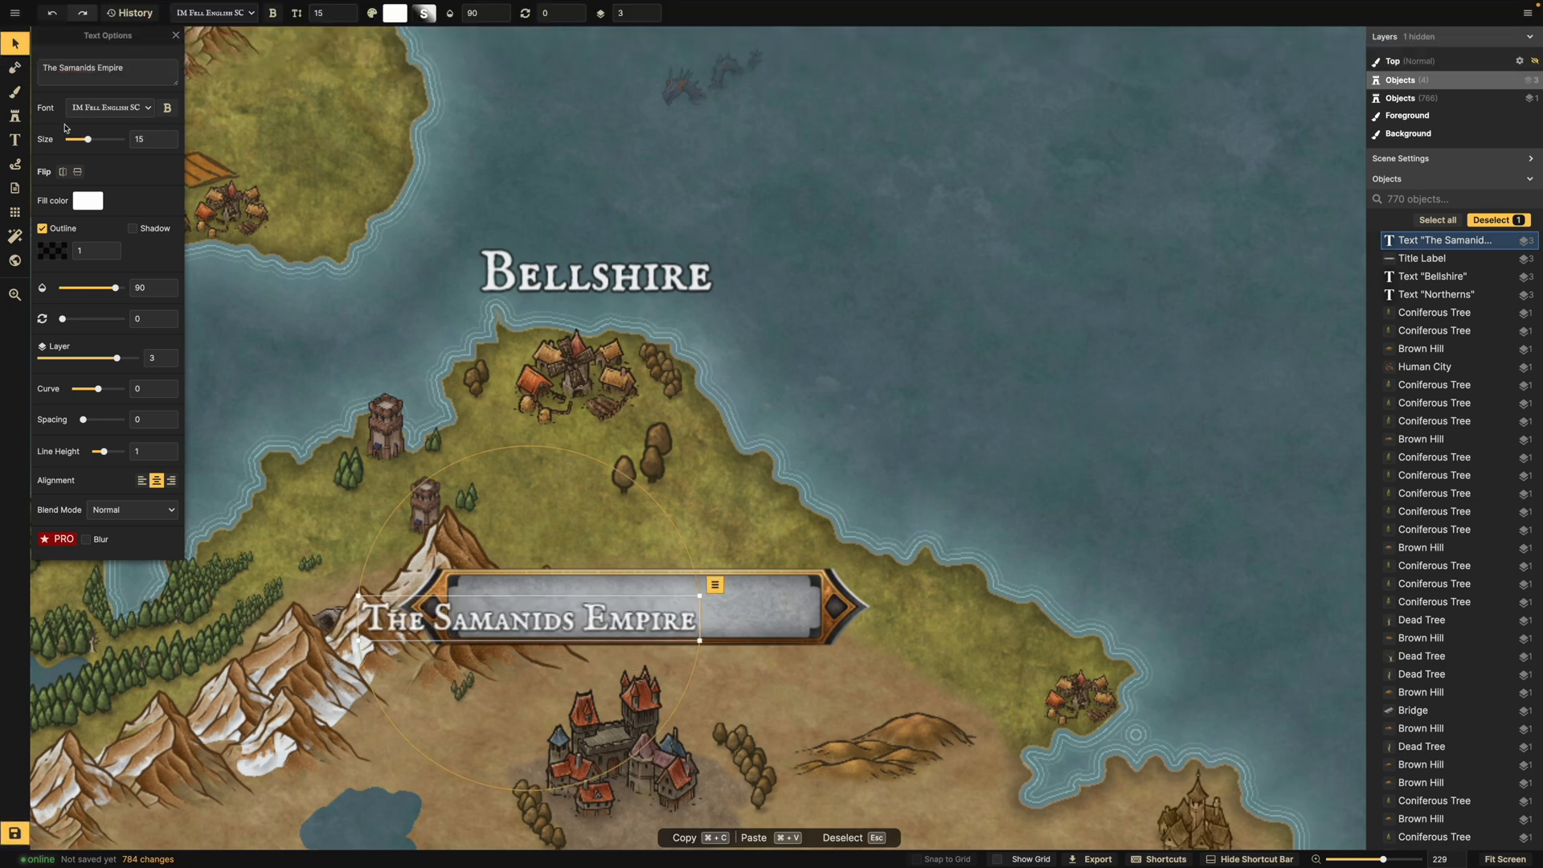
{"action": "left_click", "coordinate": [52, 70]}
{"action": "left_click", "coordinate": [44, 69]}
{"action": "key", "text": "Caps_Lock"}
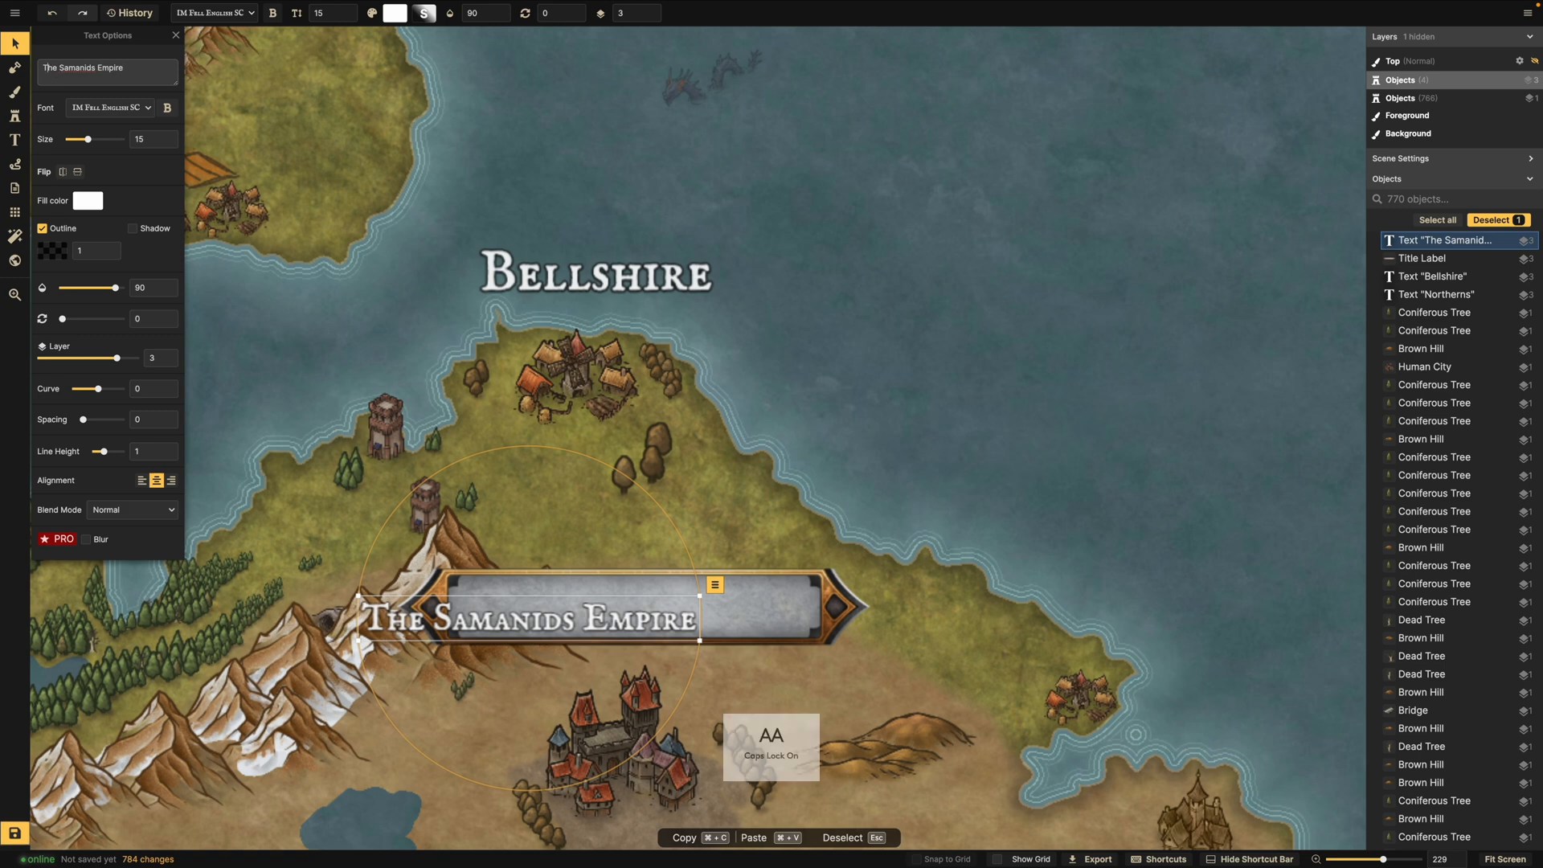
{"action": "type", "text": "Capital of"}
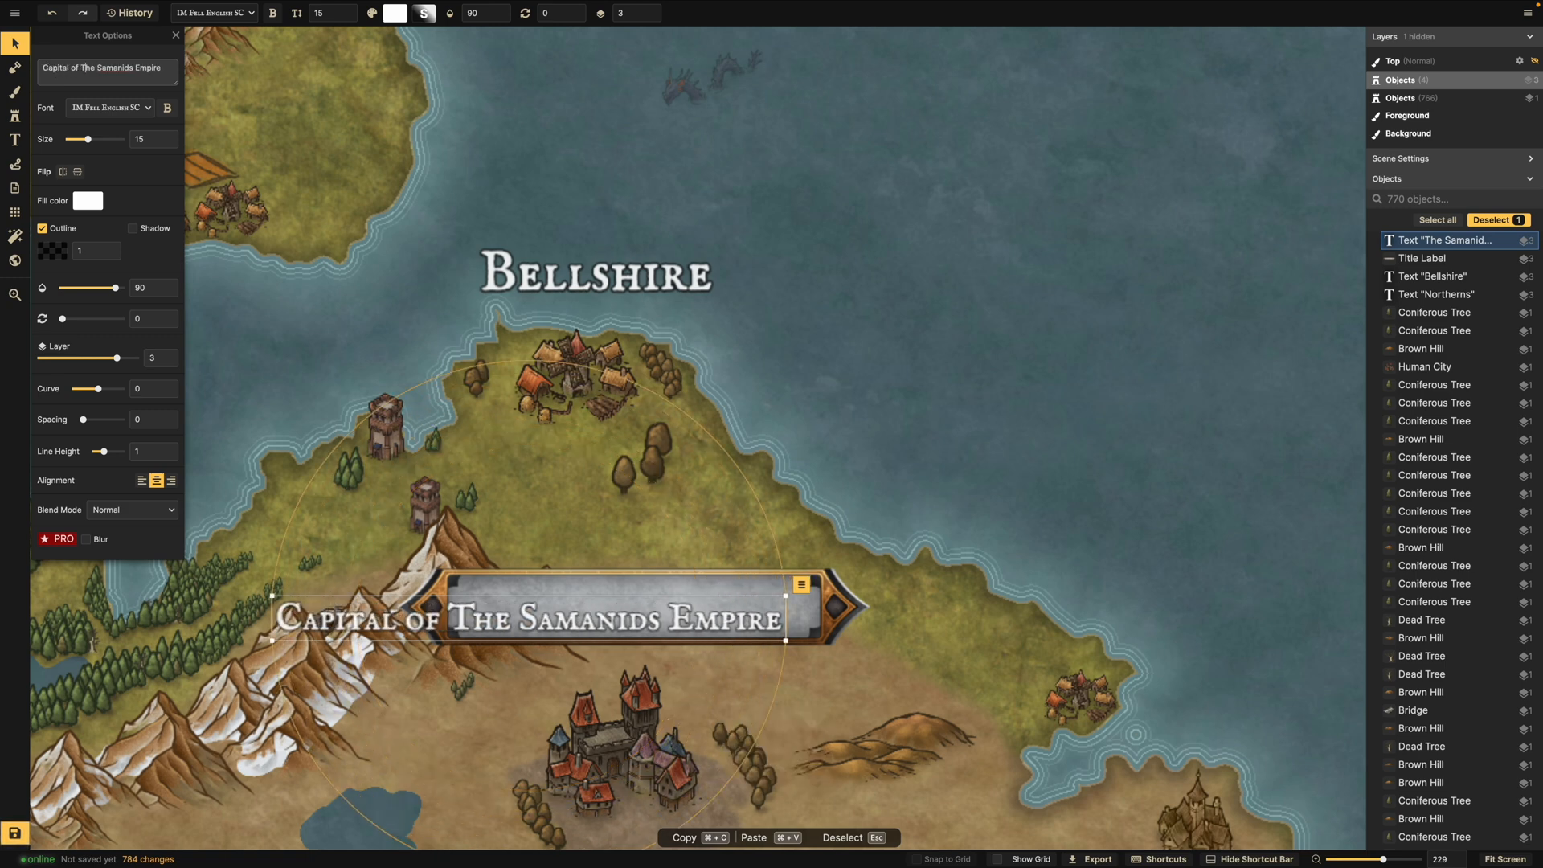
{"action": "key", "text": "BackSpace"}
{"action": "type", "text": "t"}
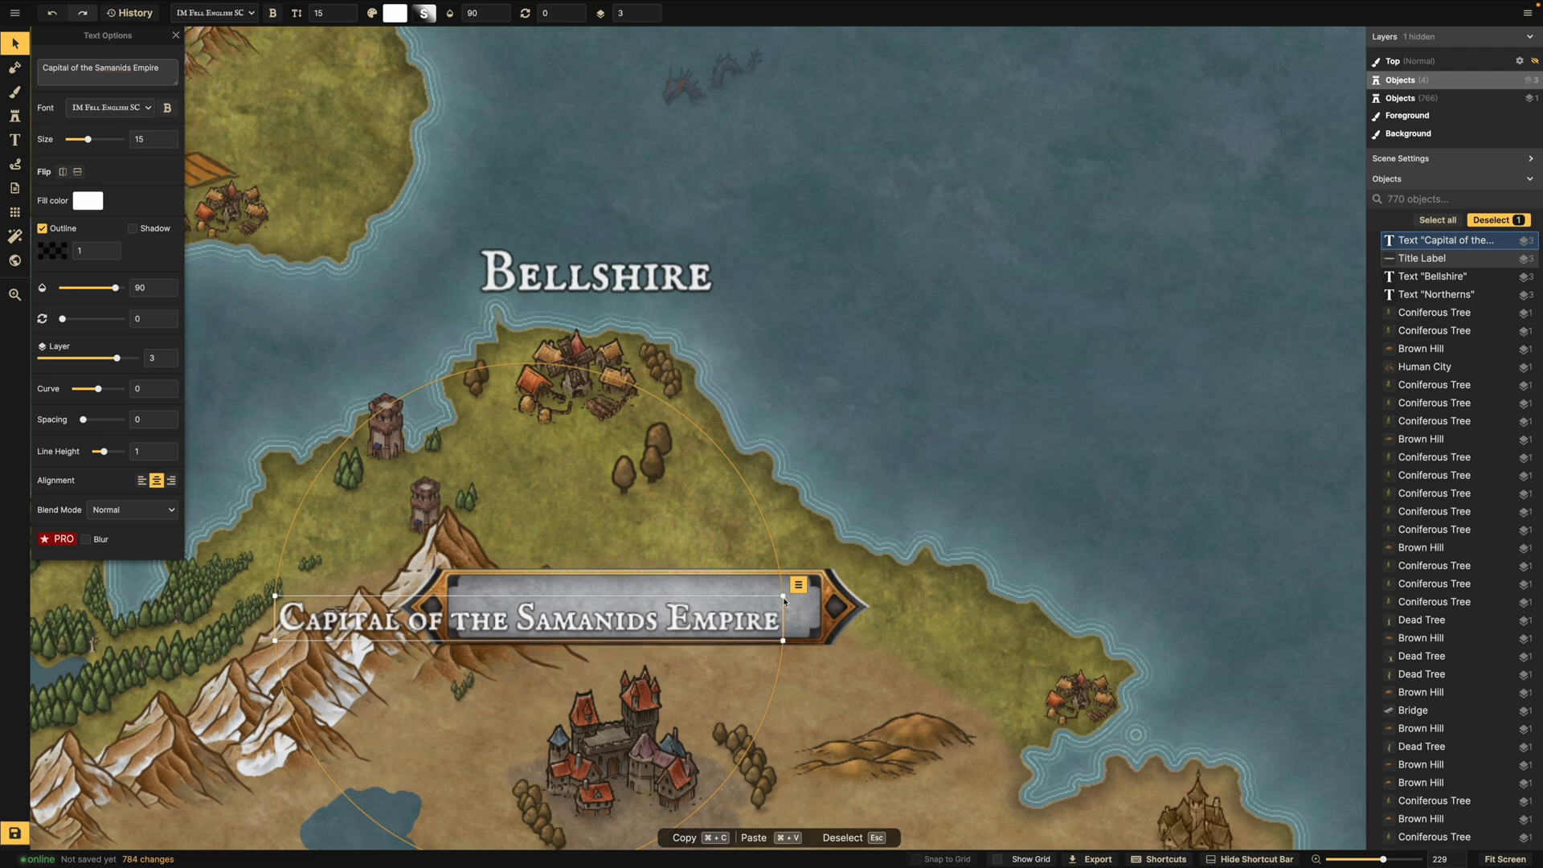
{"action": "left_click_drag", "start_coordinate": [784, 598], "coordinate": [706, 623]}
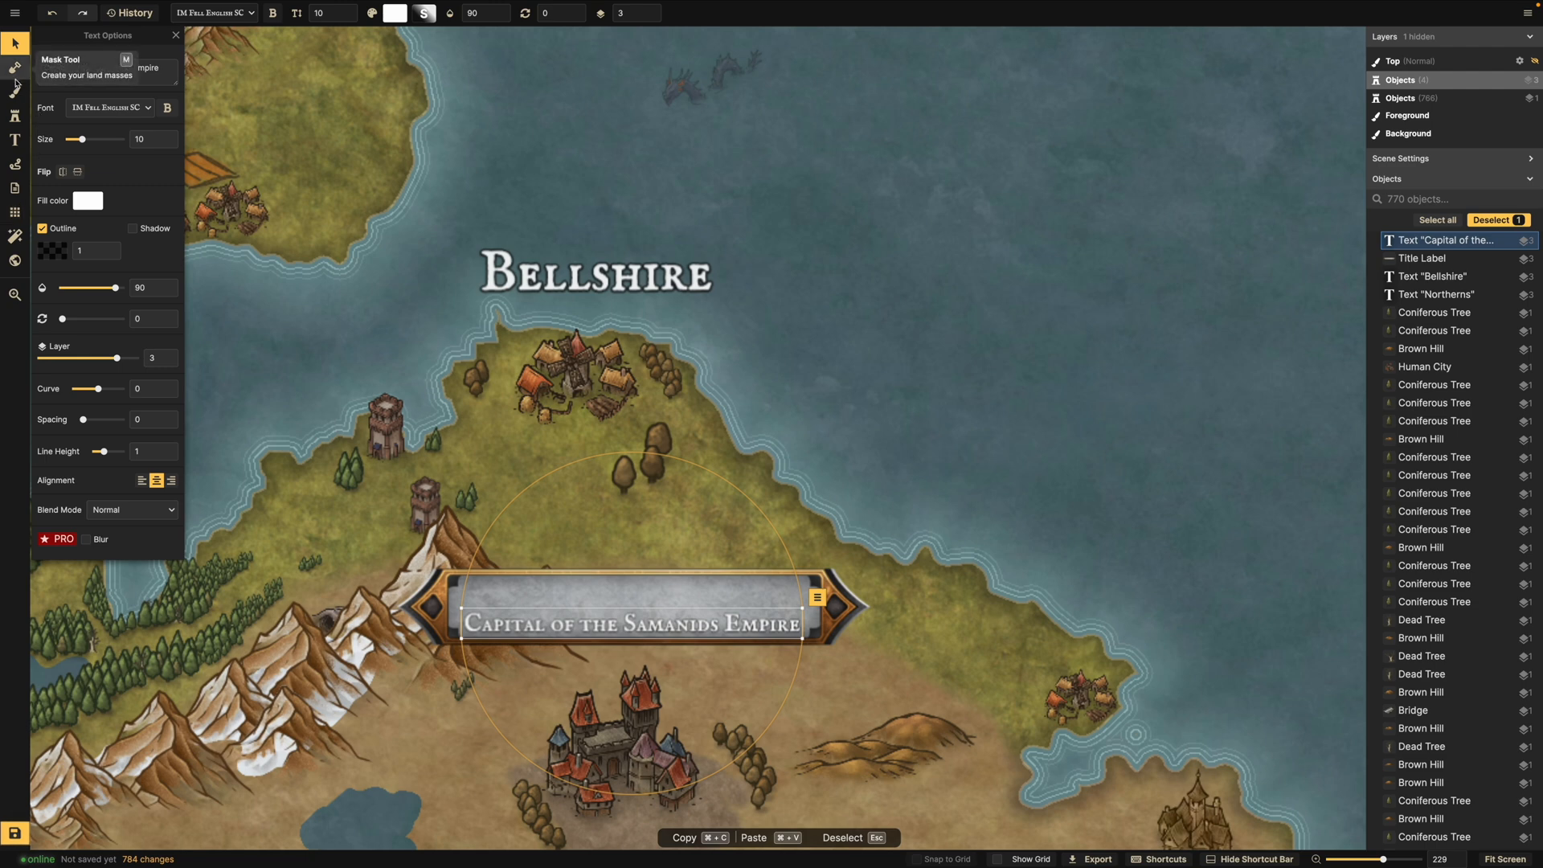
Add a second text to the banner above "Capital of the Samanids Empire", worded "Samansahr".
{"action": "left_click", "coordinate": [14, 139]}
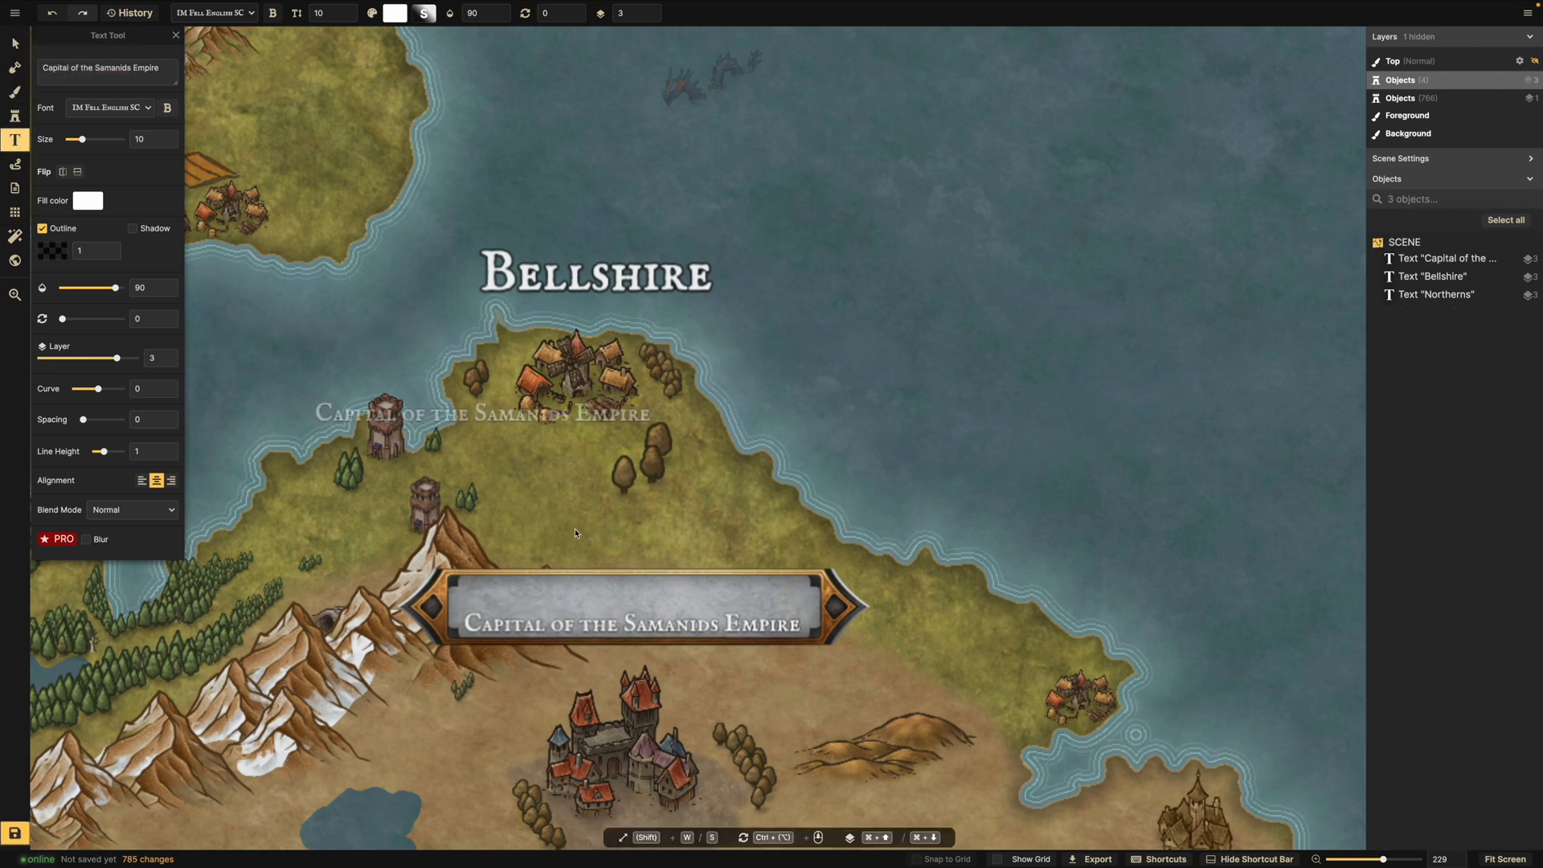
{"action": "left_click", "coordinate": [634, 605]}
{"action": "triple_click", "coordinate": [137, 75]}
{"action": "key", "text": "Caps_Lock"}
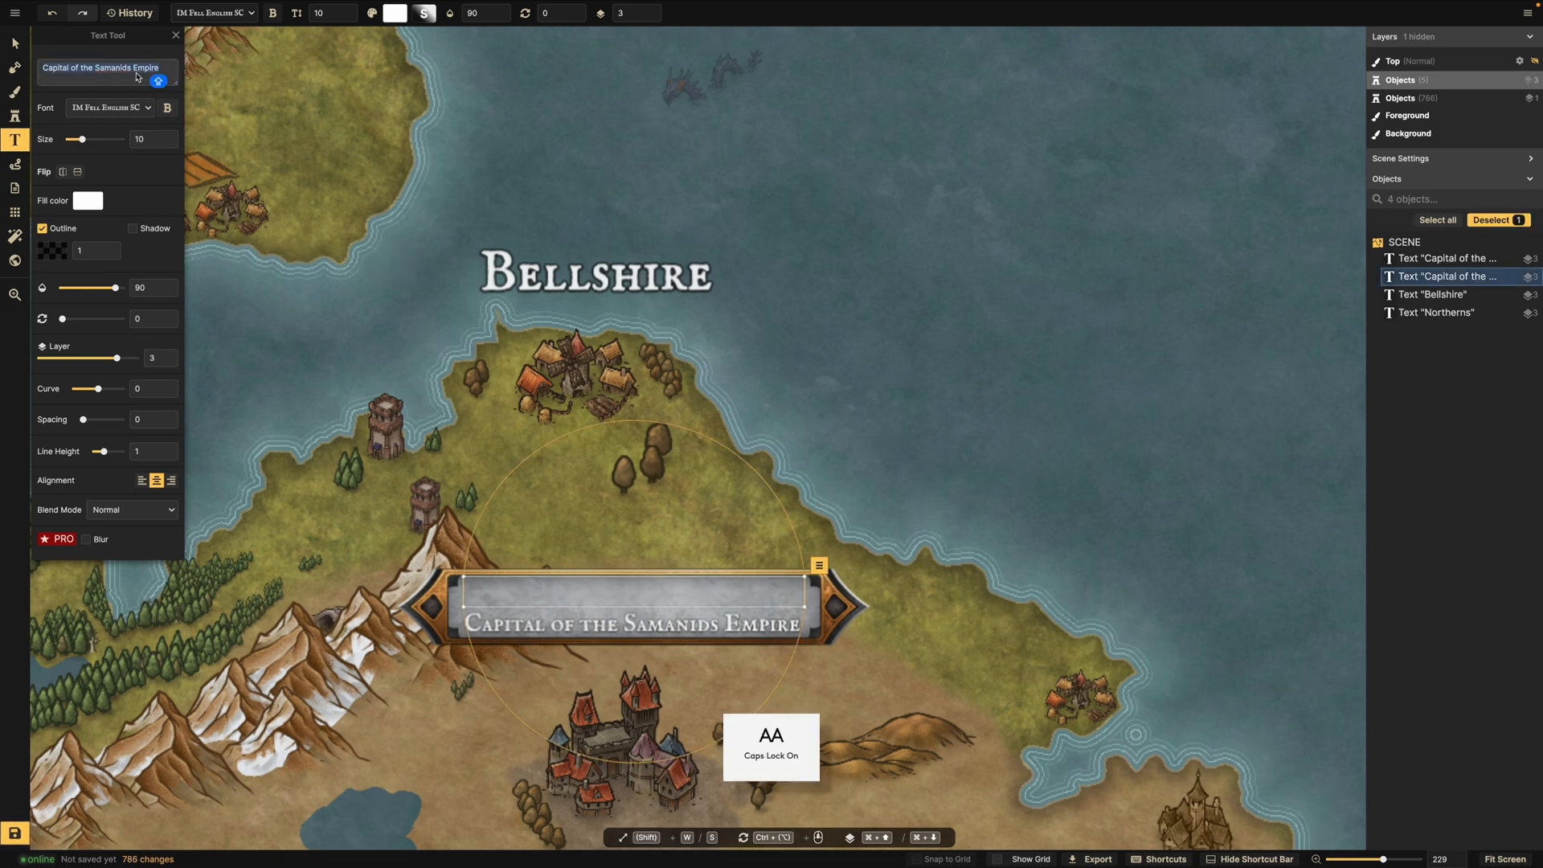
{"action": "key", "text": "Caps_Lock"}
{"action": "key", "text": "BackSpace"}
{"action": "key", "text": "Caps_Lock"}
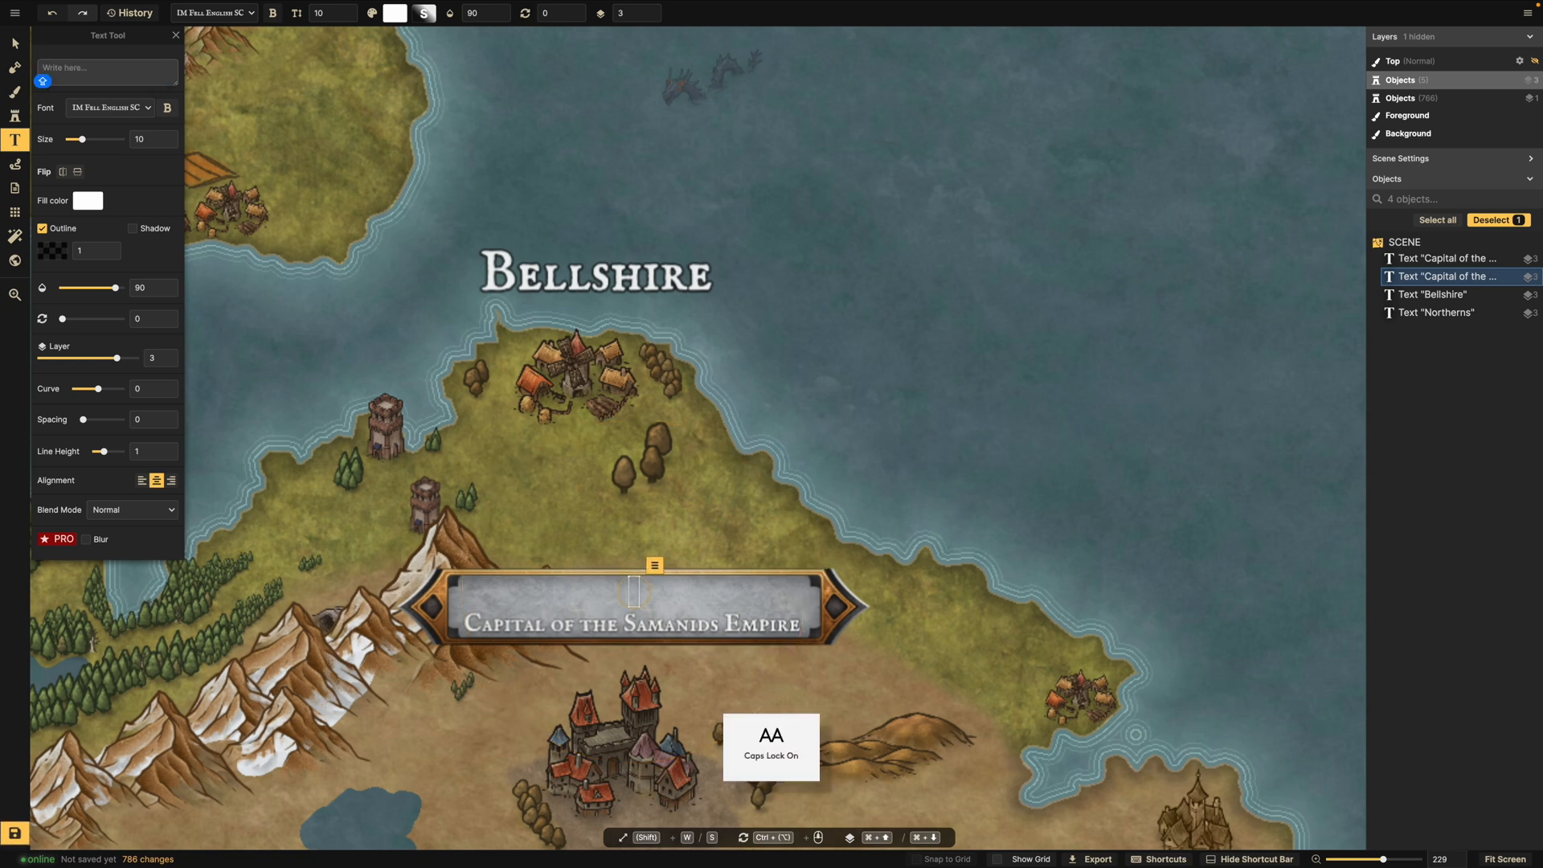
{"action": "type", "text": "S"}
{"action": "key", "text": "Caps_Lock"}
{"action": "type", "text": "a"}
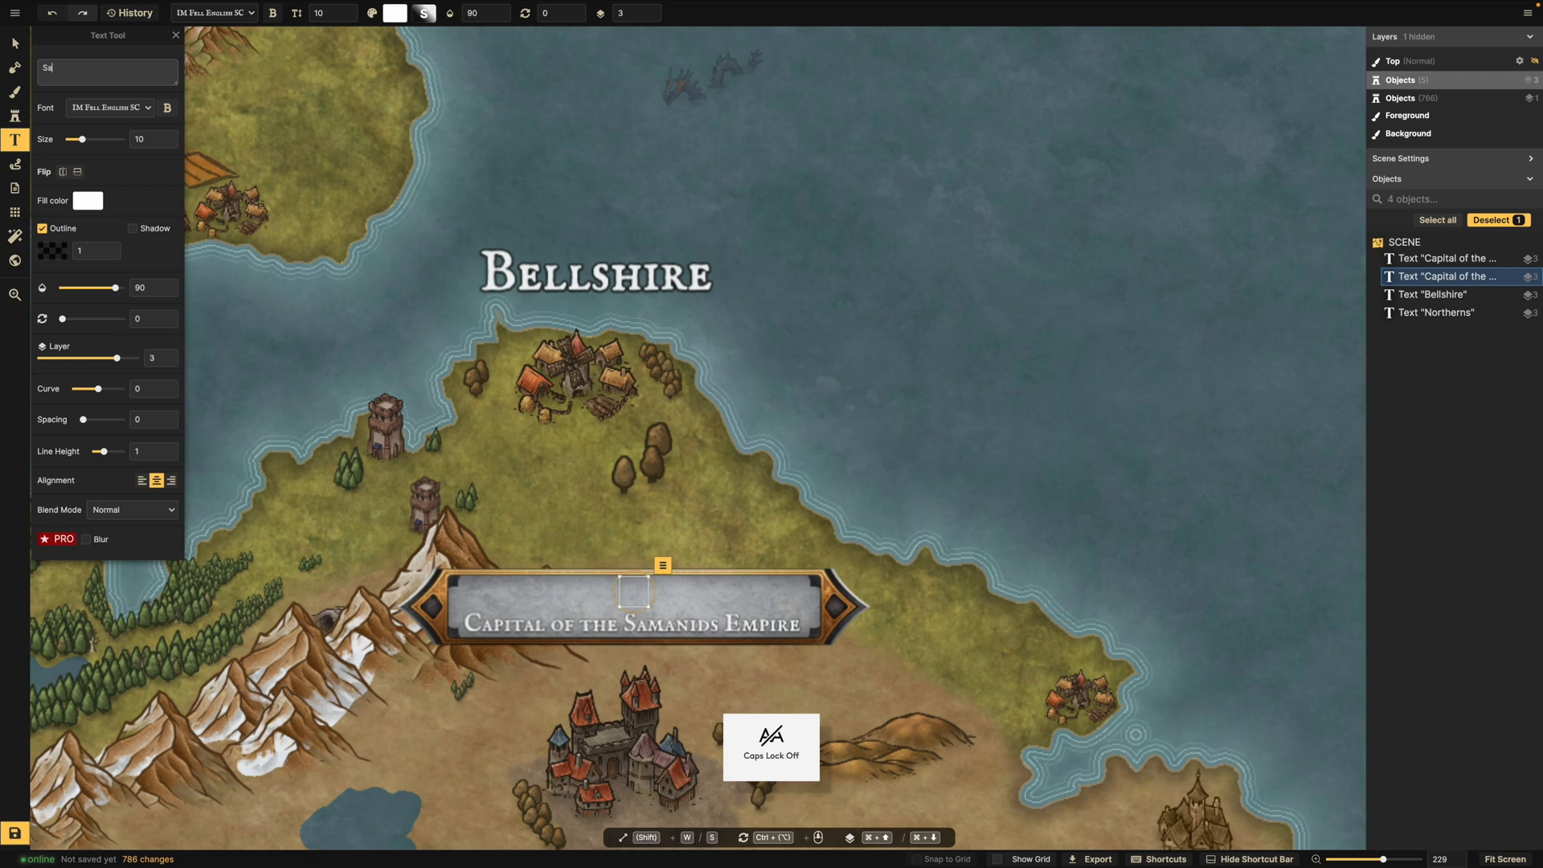
{"action": "key", "text": "BackSpace"}
{"action": "key", "text": "BackSpace"}
{"action": "key", "text": "Caps_Lock"}
{"action": "type", "text": "S"}
{"action": "key", "text": "Caps_Lock"}
{"action": "type", "text": "amansahr"}
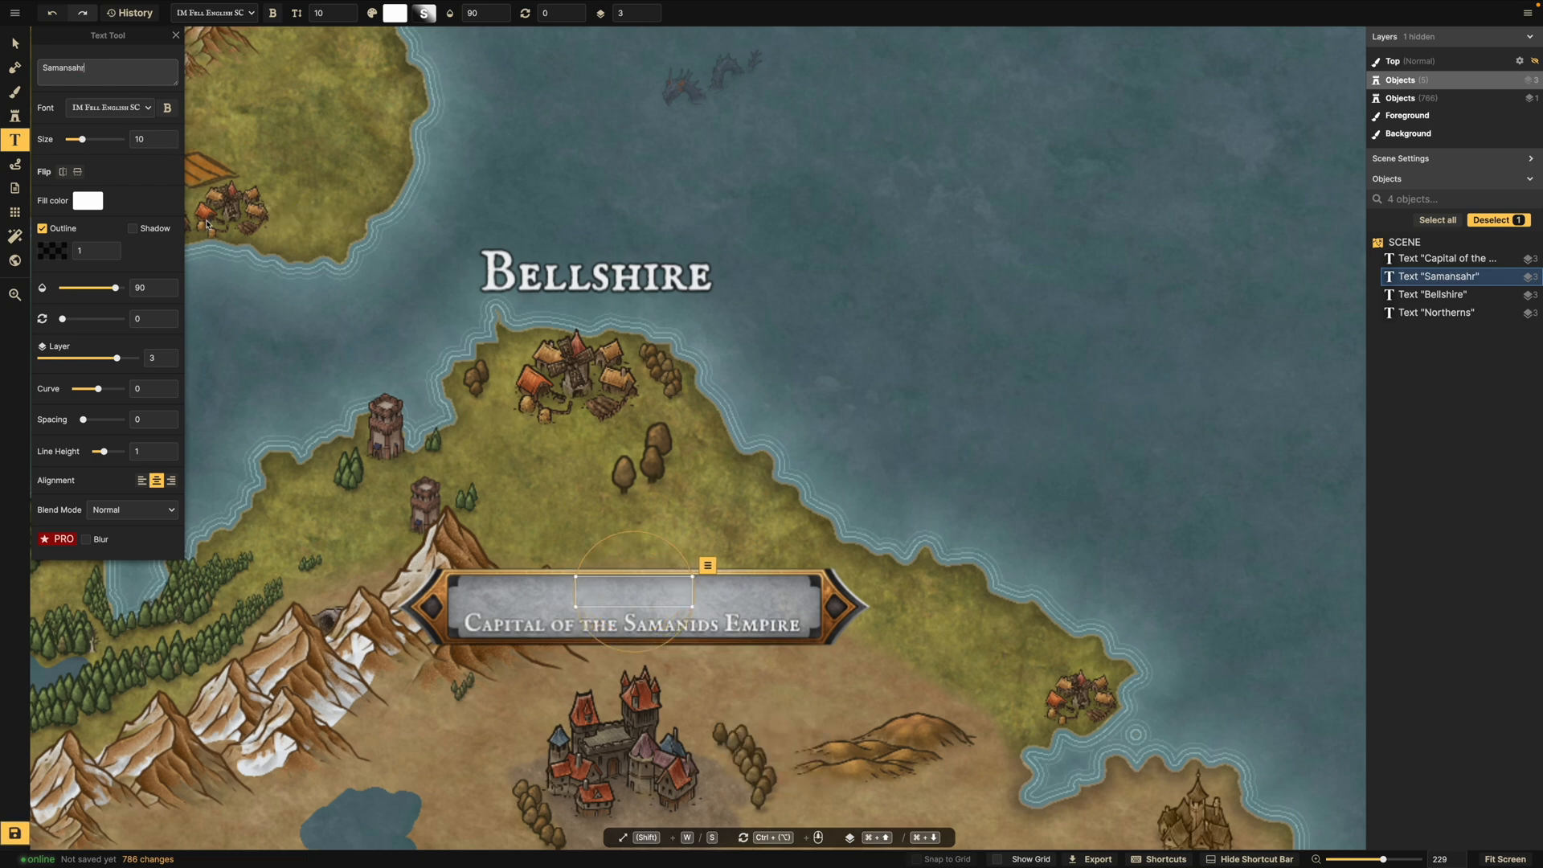
Raise the Samansahr text to layer 5, enlarge it to size 11, and centre it above the banner's lower line.
{"action": "left_click", "coordinate": [15, 48]}
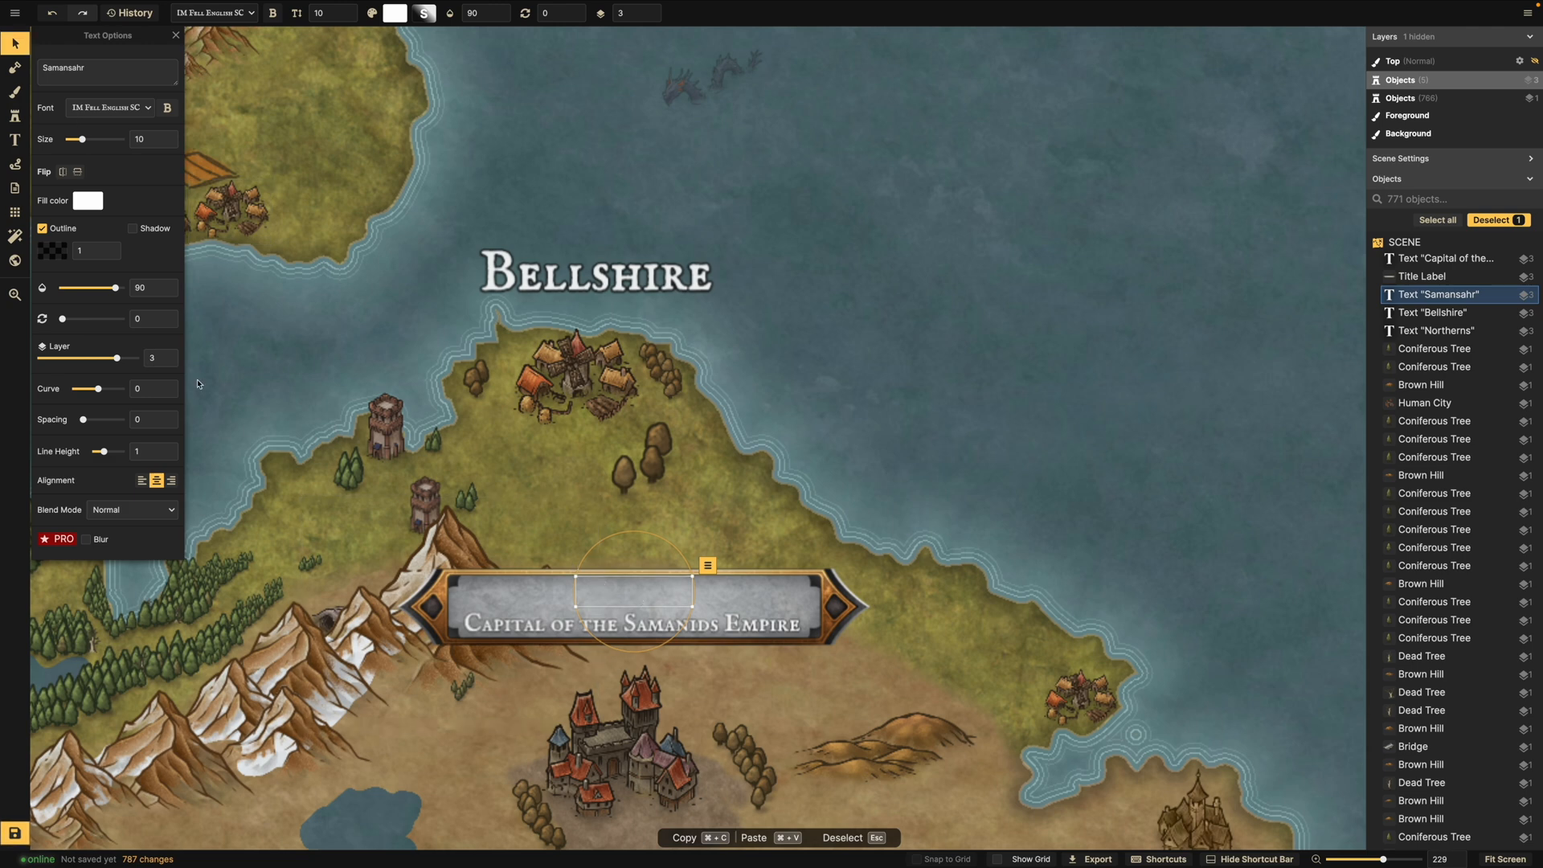
{"action": "left_click", "coordinate": [175, 354]}
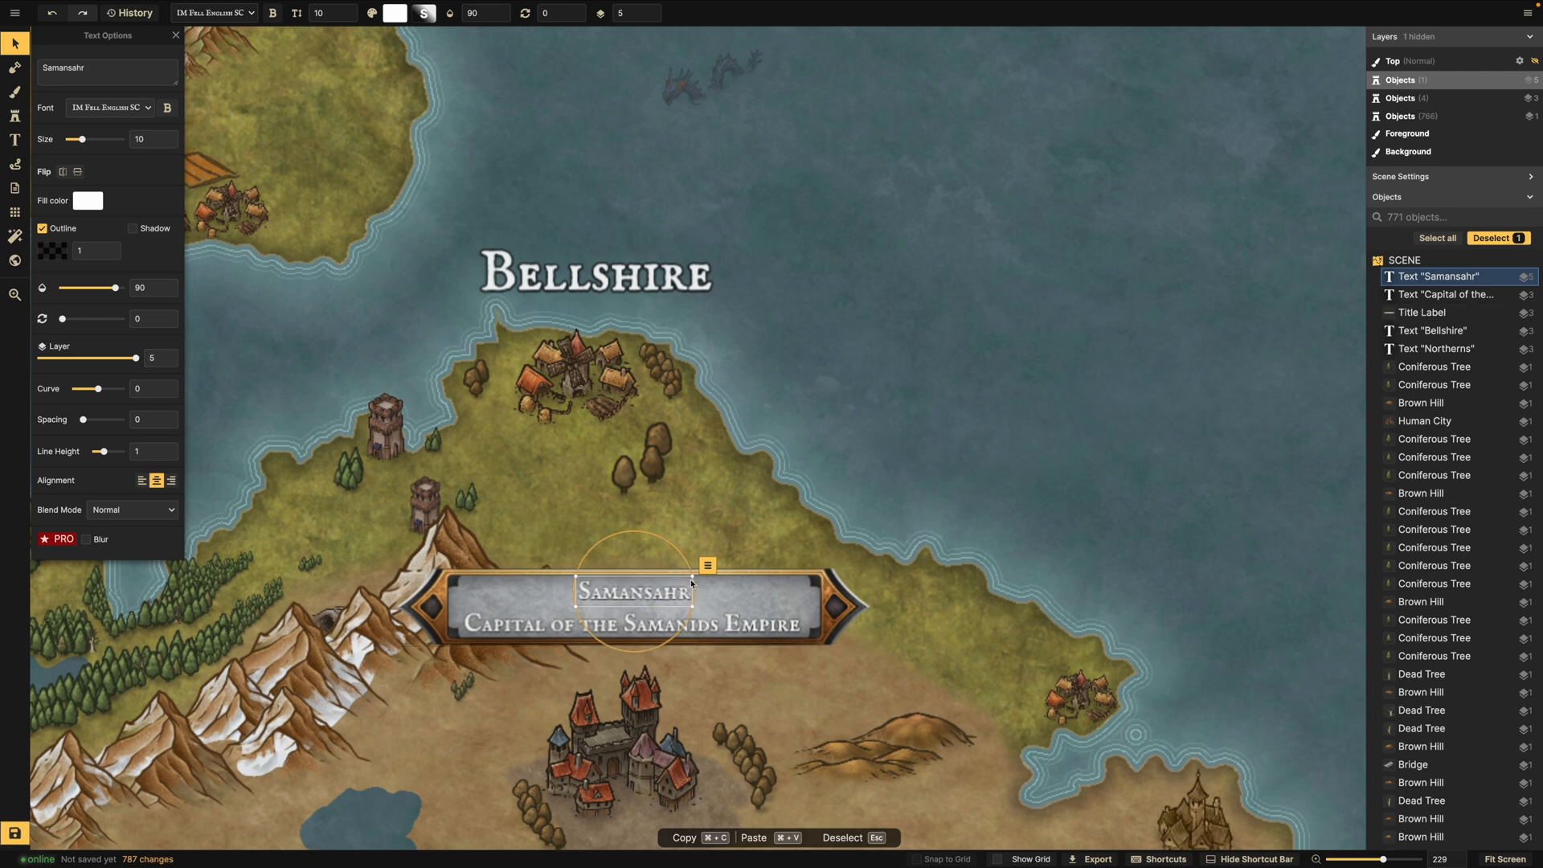
{"action": "left_click_drag", "start_coordinate": [693, 581], "coordinate": [661, 594]}
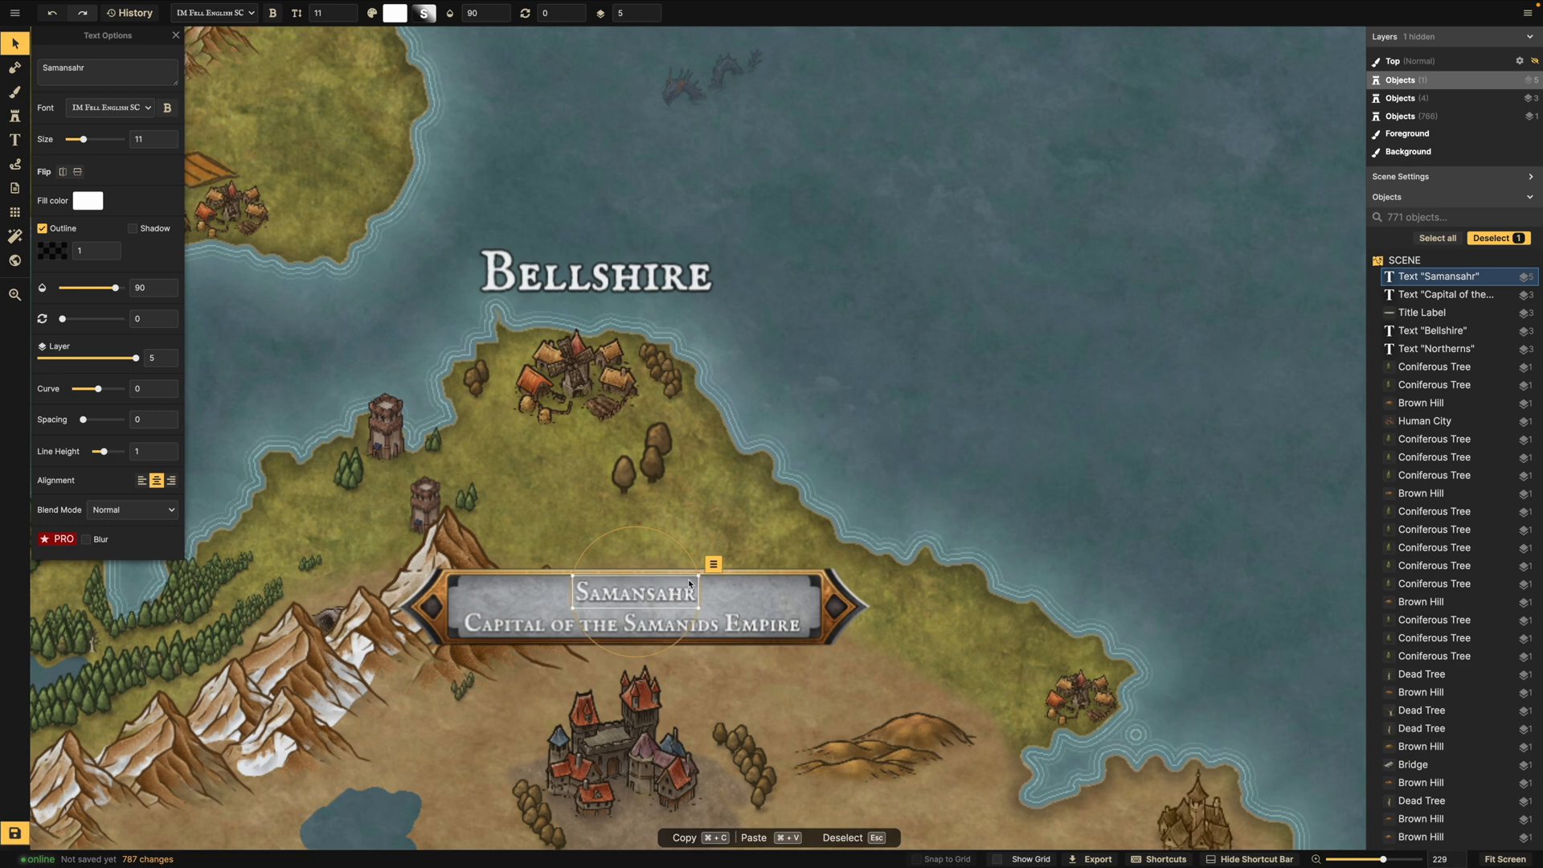
{"action": "left_click_drag", "start_coordinate": [663, 593], "coordinate": [659, 593]}
{"action": "left_click", "coordinate": [697, 503]}
Shift the Northerns text to the upper right of the large northern castle.
{"action": "scroll", "coordinate": [698, 503], "scroll_direction": "down", "scroll_amount": 1}
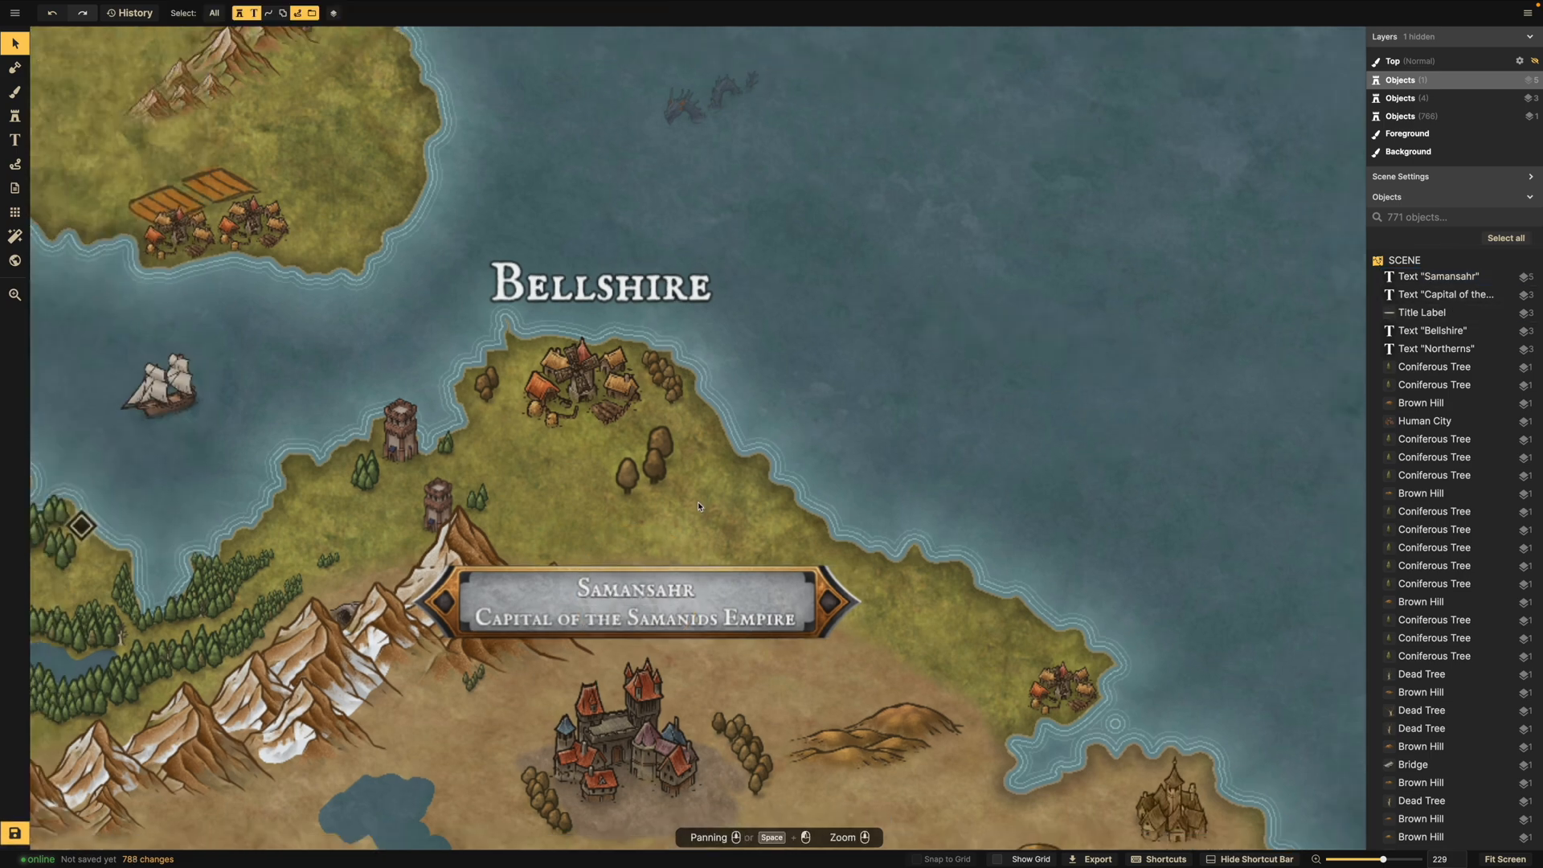
{"action": "scroll", "coordinate": [698, 505], "scroll_direction": "down", "scroll_amount": 5}
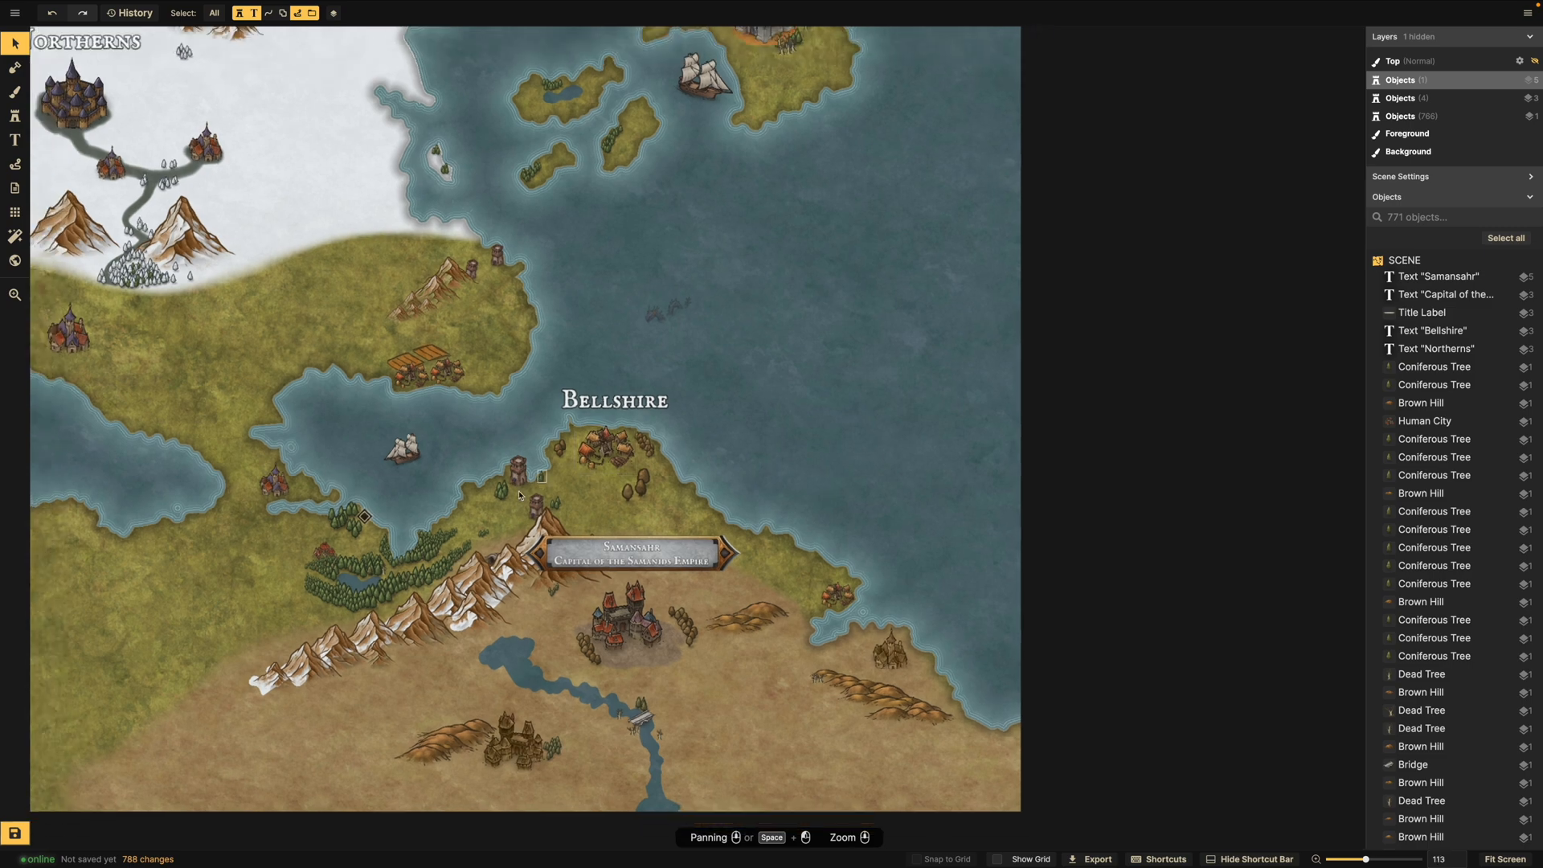
{"action": "scroll", "coordinate": [520, 495], "scroll_direction": "up", "scroll_amount": 2}
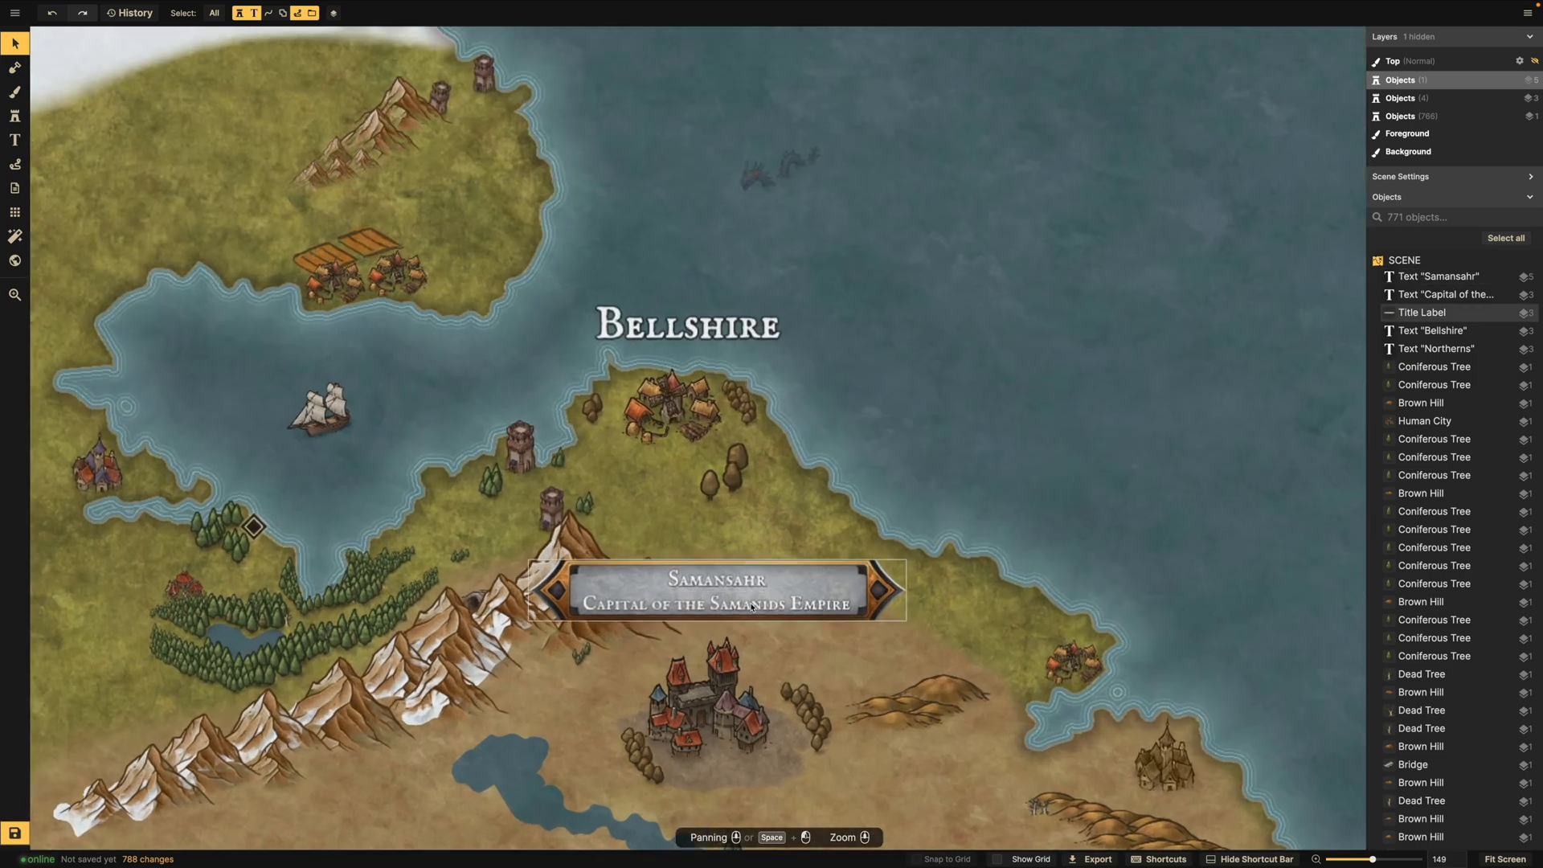
{"action": "scroll", "coordinate": [753, 607], "scroll_direction": "up", "scroll_amount": 3}
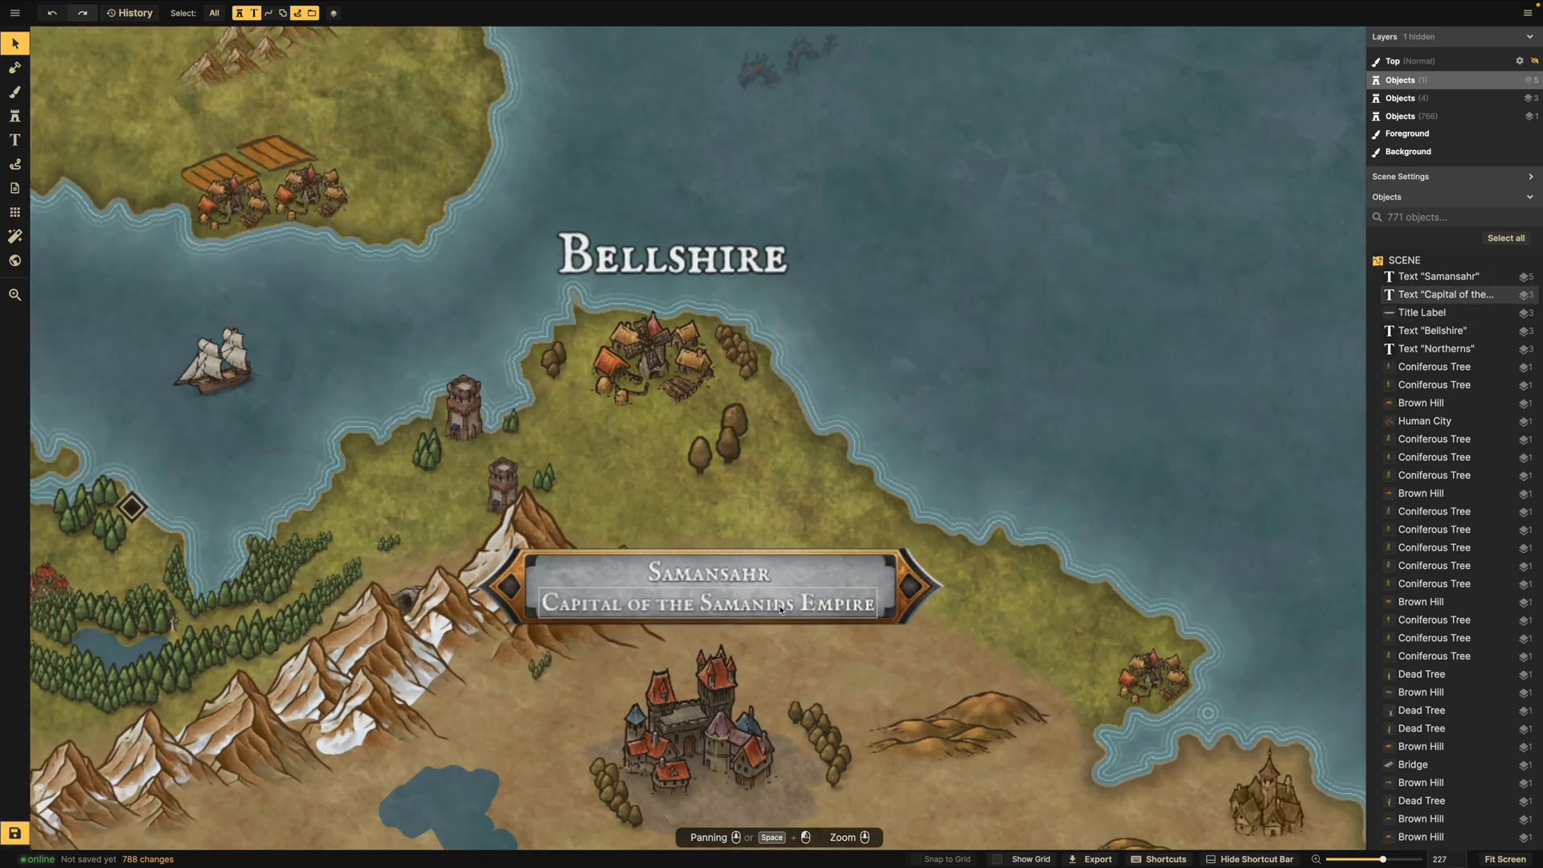
{"action": "scroll", "coordinate": [640, 491], "scroll_direction": "down", "scroll_amount": 1}
{"action": "scroll", "coordinate": [495, 457], "scroll_direction": "down", "scroll_amount": 5}
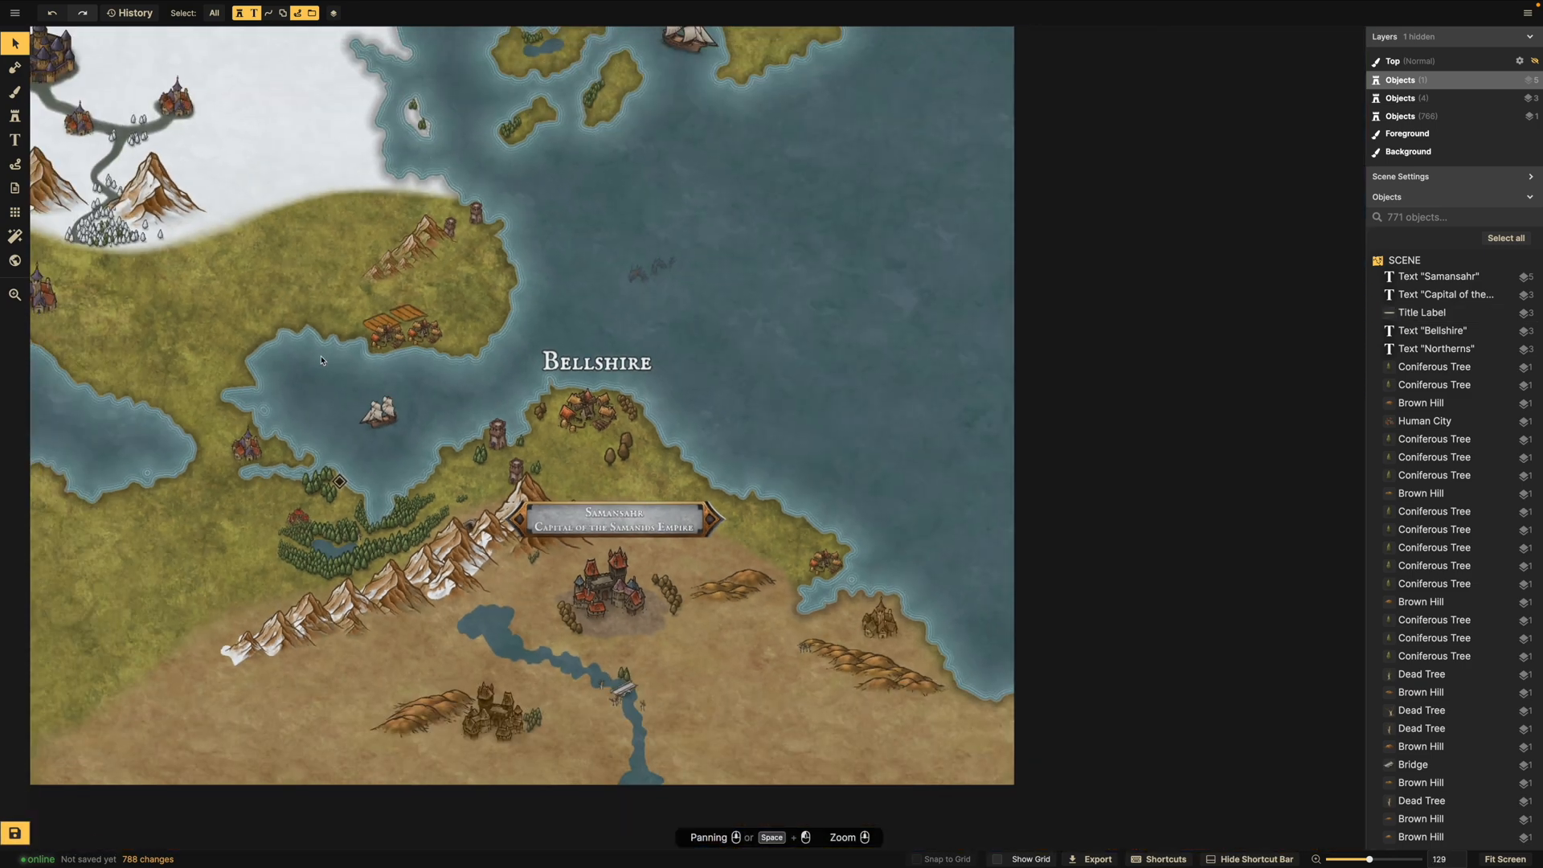
{"action": "scroll", "coordinate": [372, 243], "scroll_direction": "up", "scroll_amount": 3}
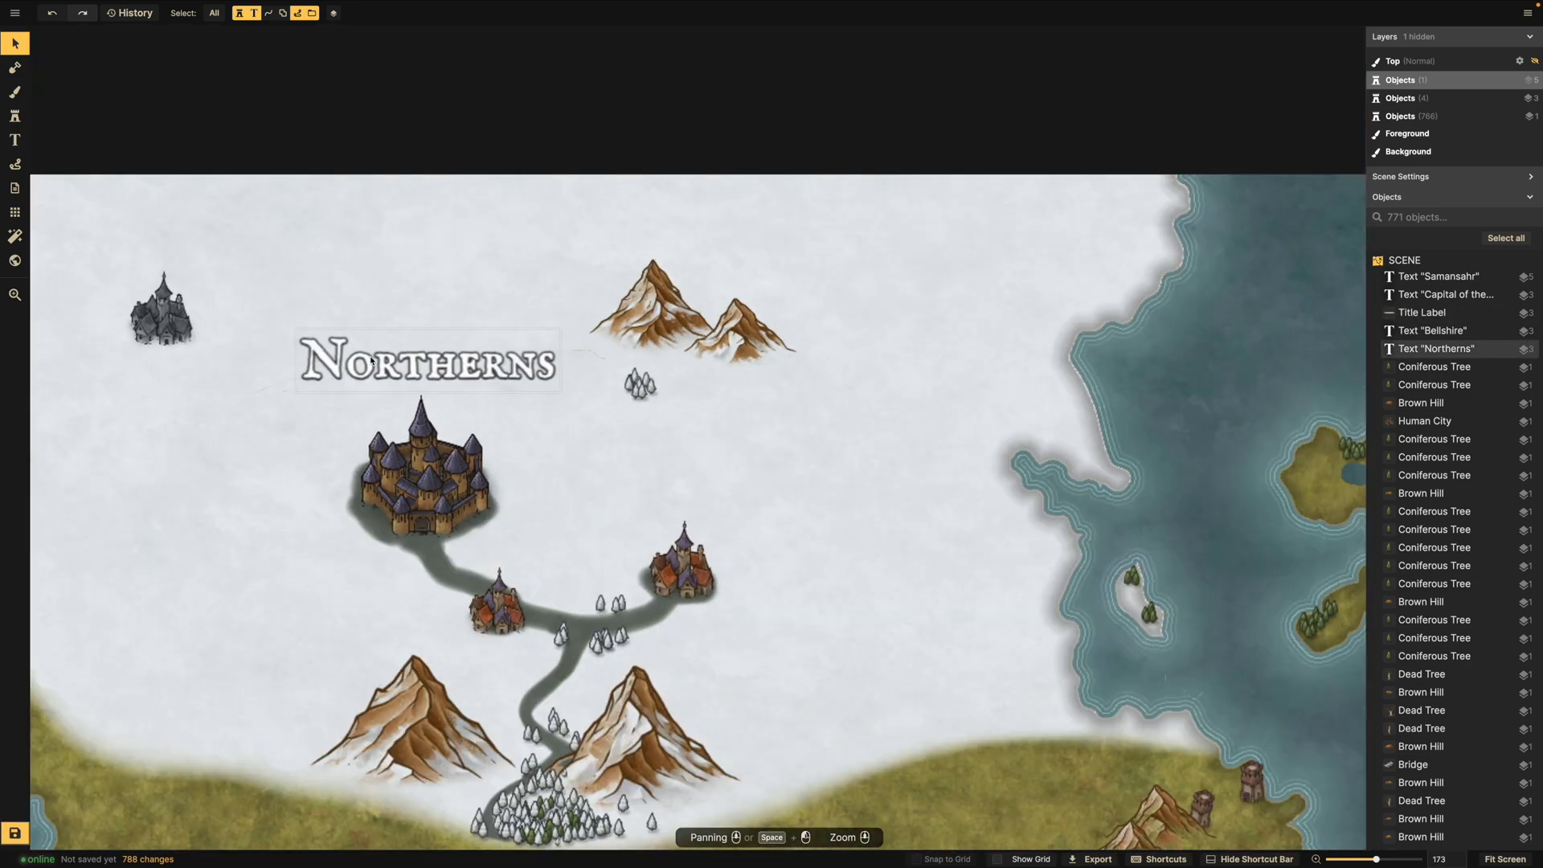
{"action": "left_click", "coordinate": [371, 362]}
{"action": "scroll", "coordinate": [223, 162], "scroll_direction": "up", "scroll_amount": 2}
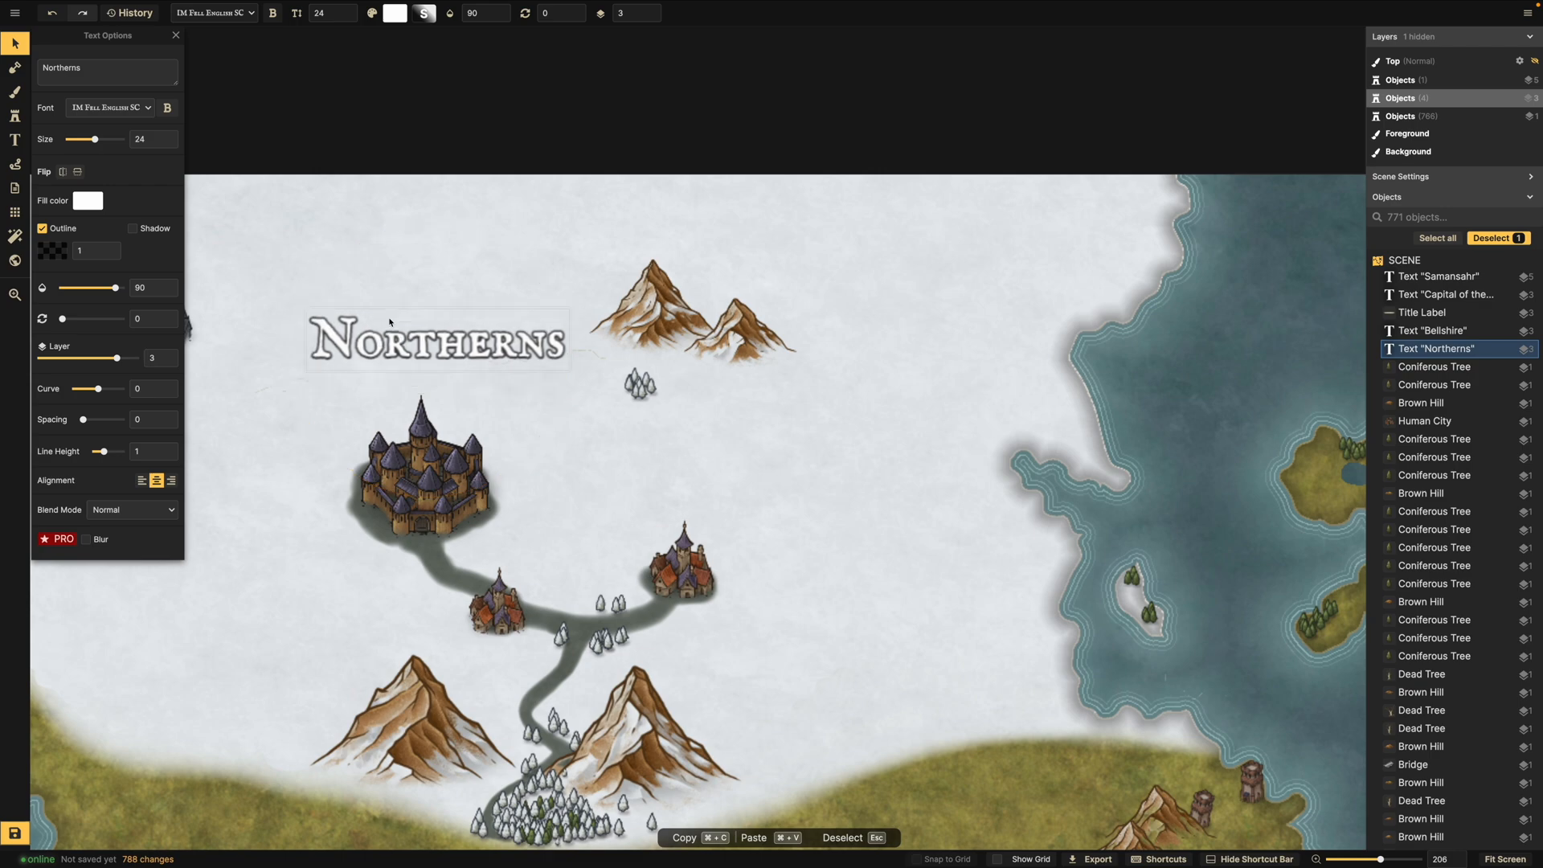
{"action": "scroll", "coordinate": [532, 457], "scroll_direction": "down", "scroll_amount": 4}
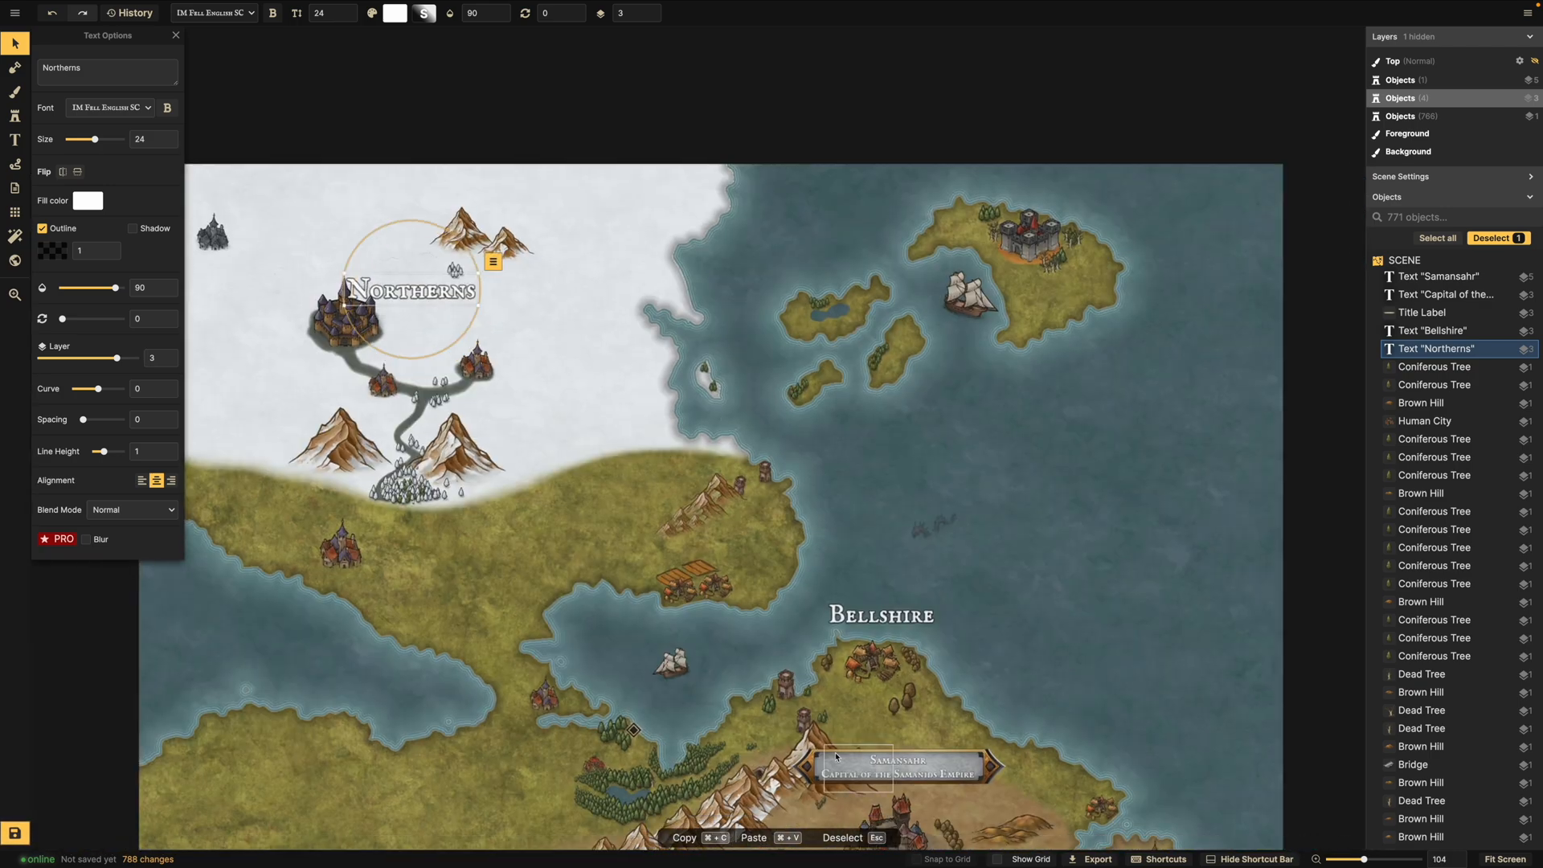
Copy the title label from the Samansahr banner and place the duplicate directly above the large northern castle.
{"action": "left_click", "coordinate": [813, 765]}
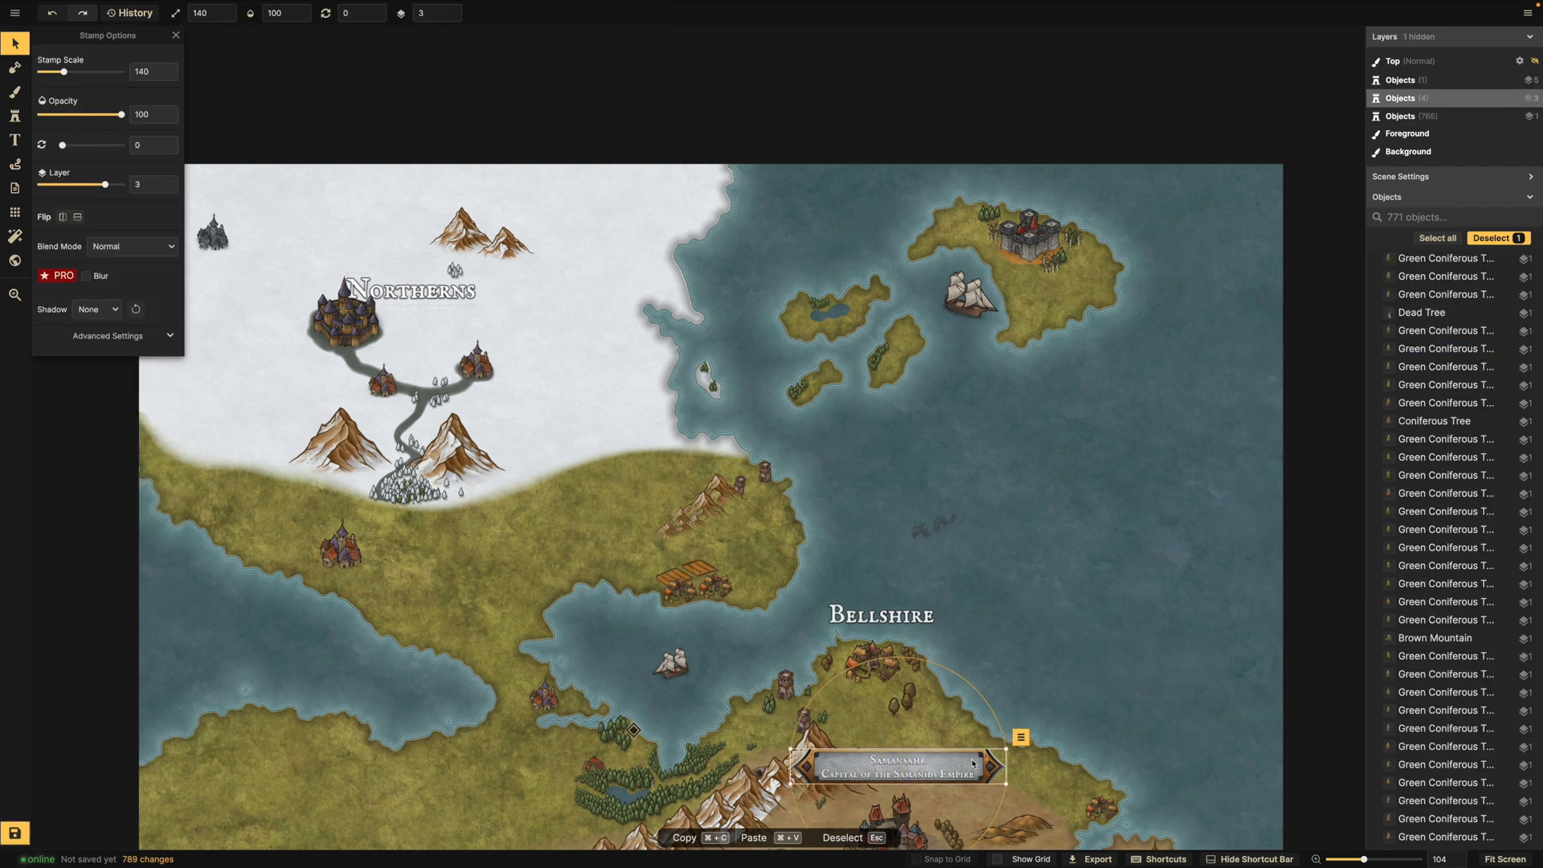
{"action": "key", "text": "super+c"}
{"action": "key", "text": "super+v"}
{"action": "left_click_drag", "start_coordinate": [972, 764], "coordinate": [358, 250]}
{"action": "left_click_drag", "start_coordinate": [395, 282], "coordinate": [471, 372]}
{"action": "scroll", "coordinate": [484, 379], "scroll_direction": "up", "scroll_amount": 5}
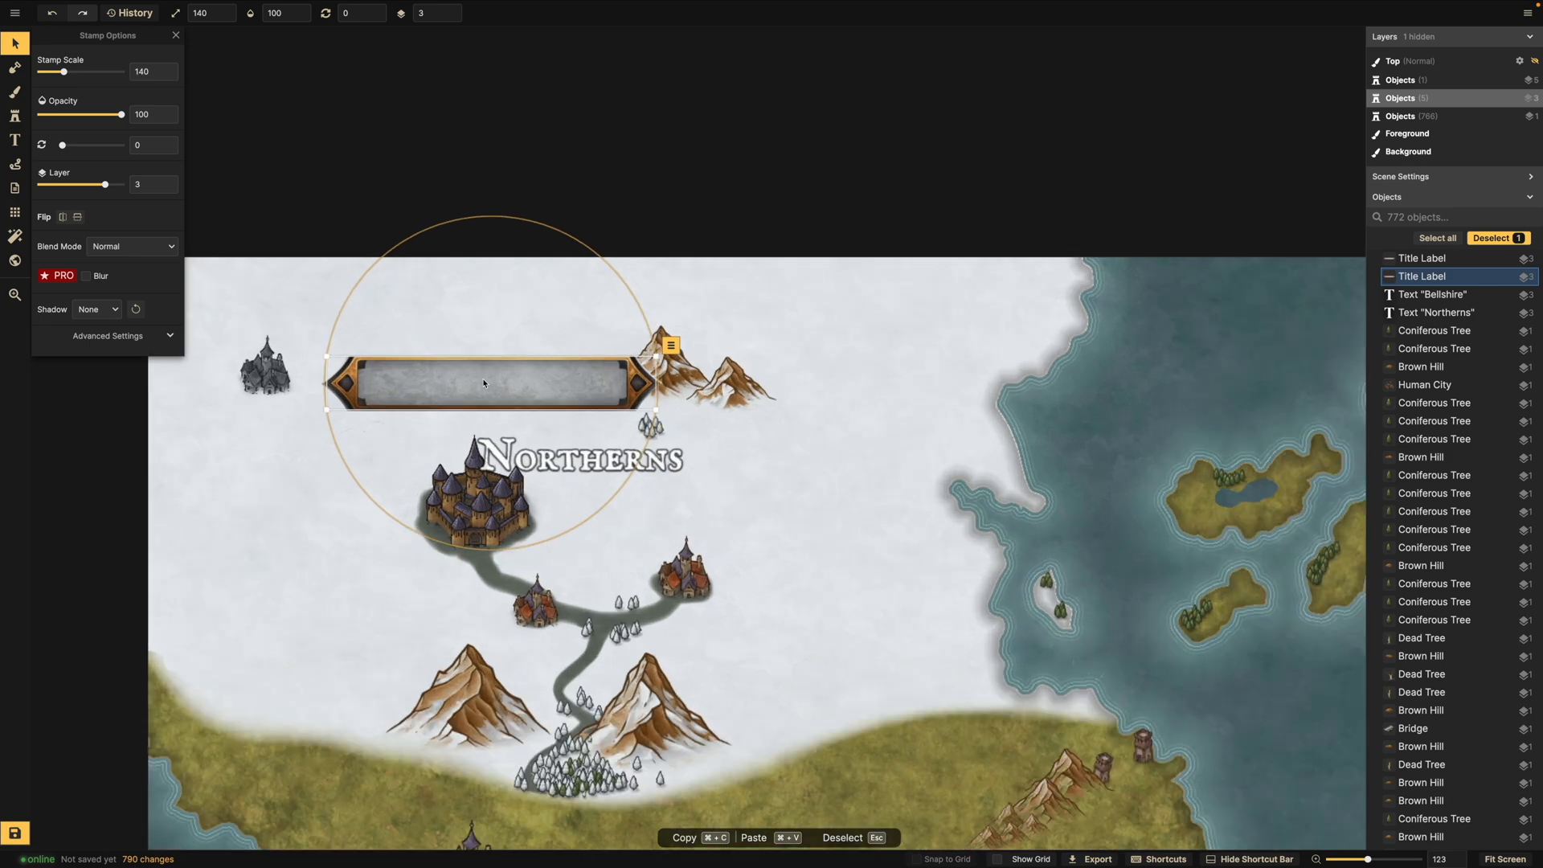
{"action": "left_click_drag", "start_coordinate": [469, 411], "coordinate": [463, 422]}
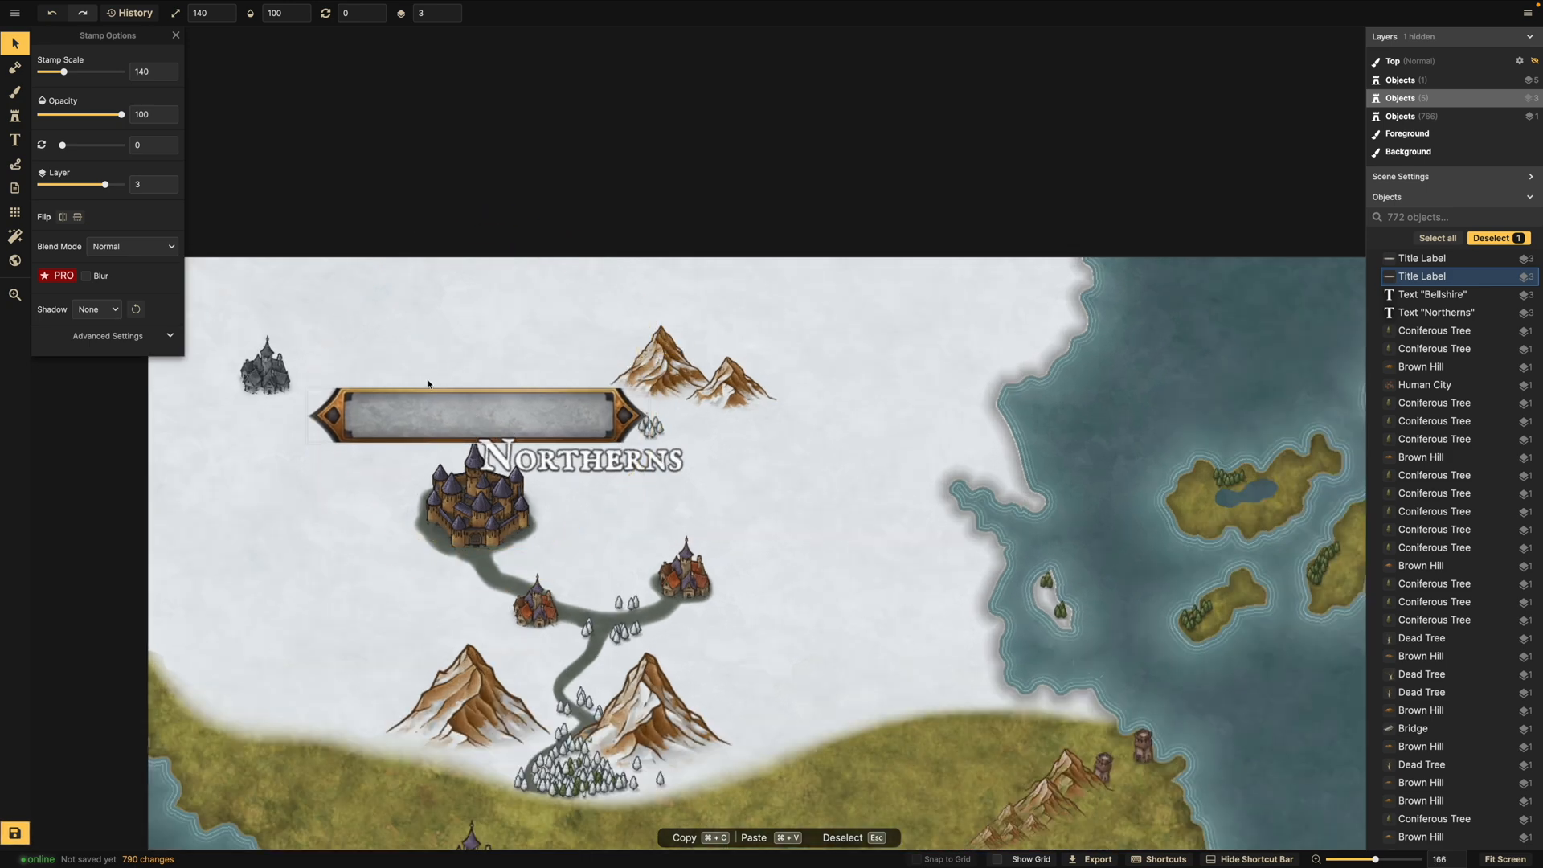
Lower the duplicated title label above the northern castle to layer 0.
{"action": "left_click", "coordinate": [174, 188]}
{"action": "left_click", "coordinate": [173, 189]}
{"action": "left_click", "coordinate": [170, 191]}
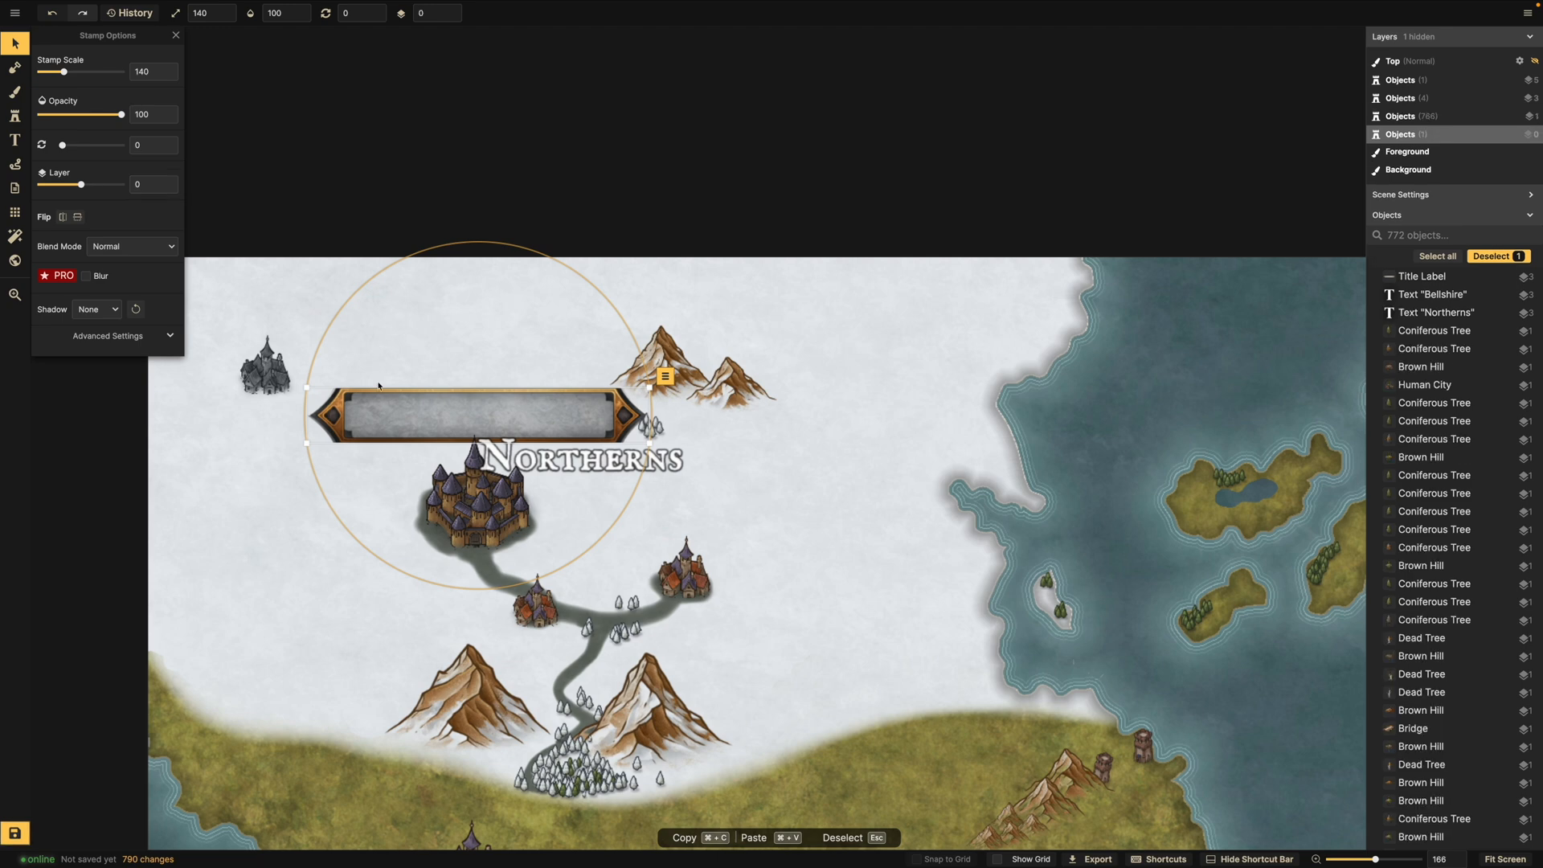
Move the Northerns text onto the blank title label above the northern castle.
{"action": "scroll", "coordinate": [608, 501], "scroll_direction": "up", "scroll_amount": 3}
{"action": "left_click", "coordinate": [440, 510]}
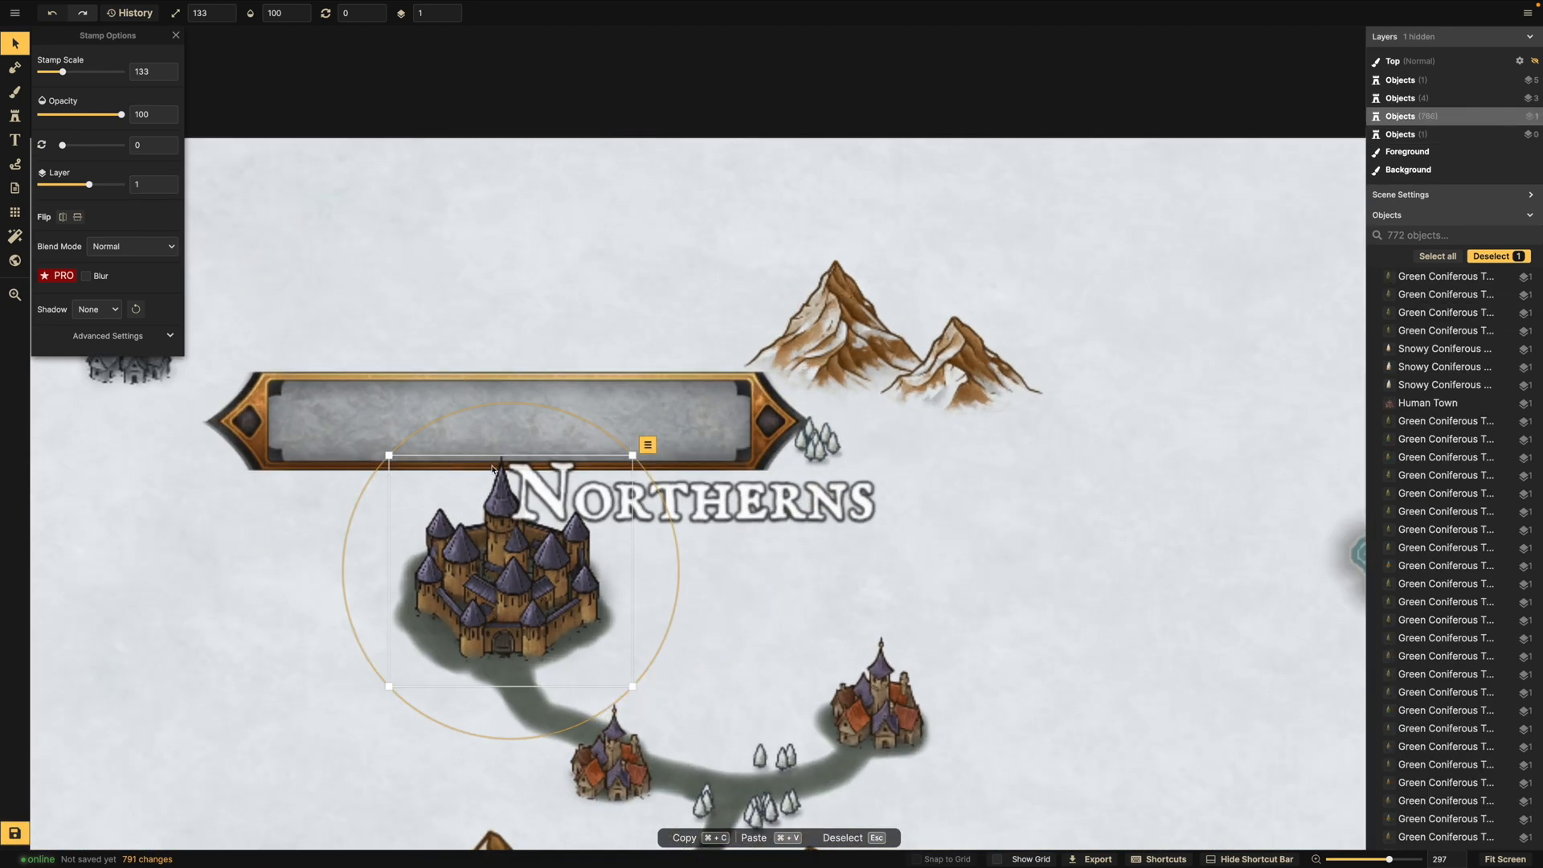
{"action": "left_click", "coordinate": [652, 498]}
{"action": "left_click_drag", "start_coordinate": [652, 499], "coordinate": [461, 438]}
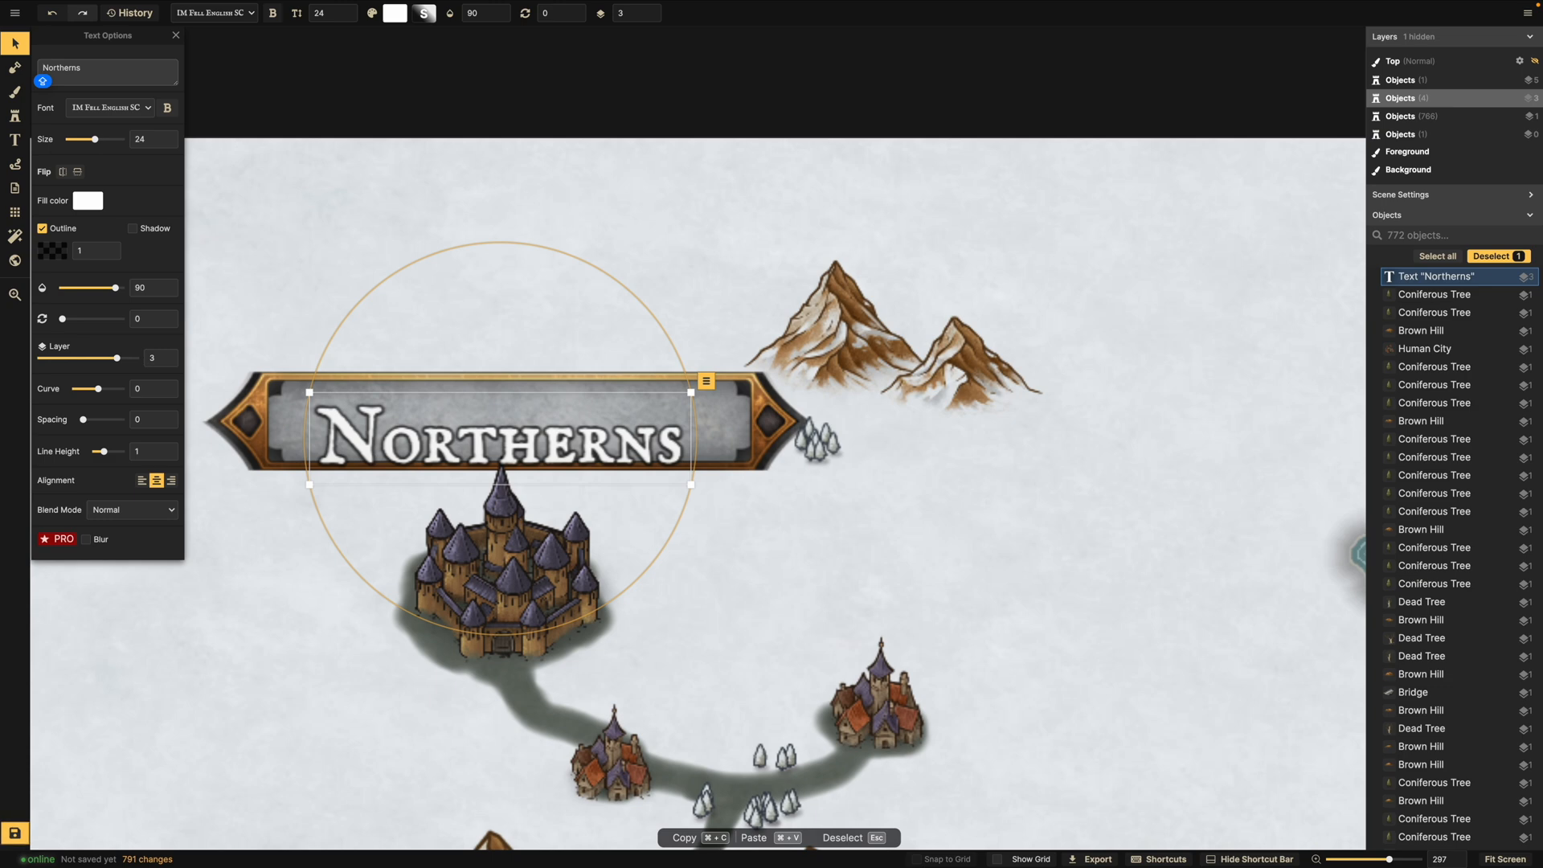
{"action": "key", "text": "Caps_Lock"}
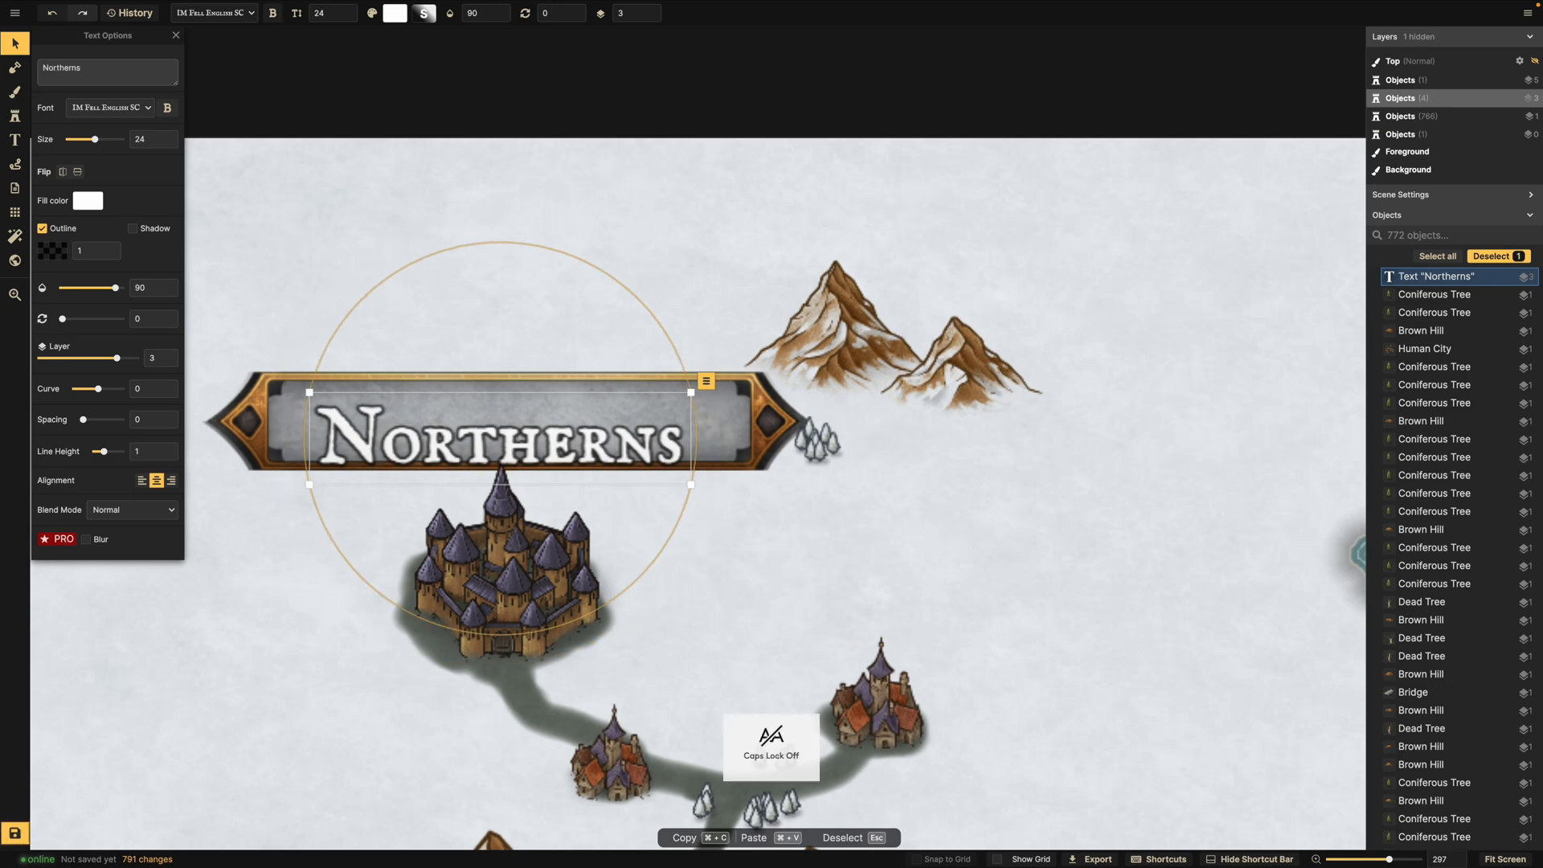
{"action": "type", "text": "t"}
{"action": "key", "text": "BackSpace"}
{"action": "type", "text": "T"}
{"action": "key", "text": "Caps_Lock"}
{"action": "type", "text": "he"}
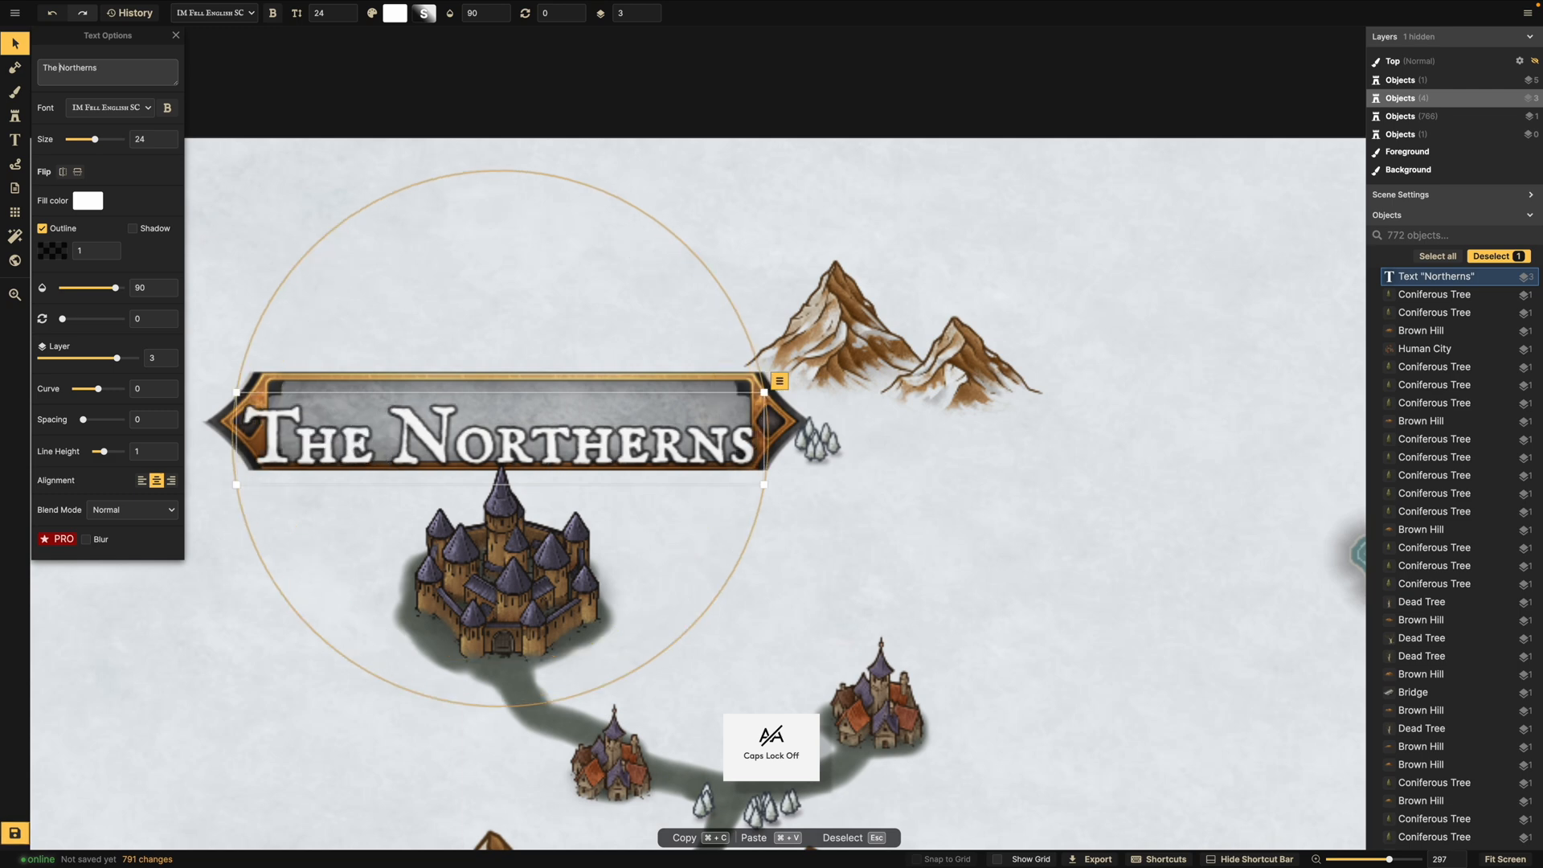
{"action": "key", "text": "Caps_Lock"}
{"action": "key", "text": "BackSpace"}
{"action": "key", "text": "BackSpace"}
{"action": "key", "text": "BackSpace"}
Reword the Northerns text as "Capital of the Northern Empire".
{"action": "type", "text": "C"}
{"action": "key", "text": "Caps_Lock"}
{"action": "type", "text": "apit"}
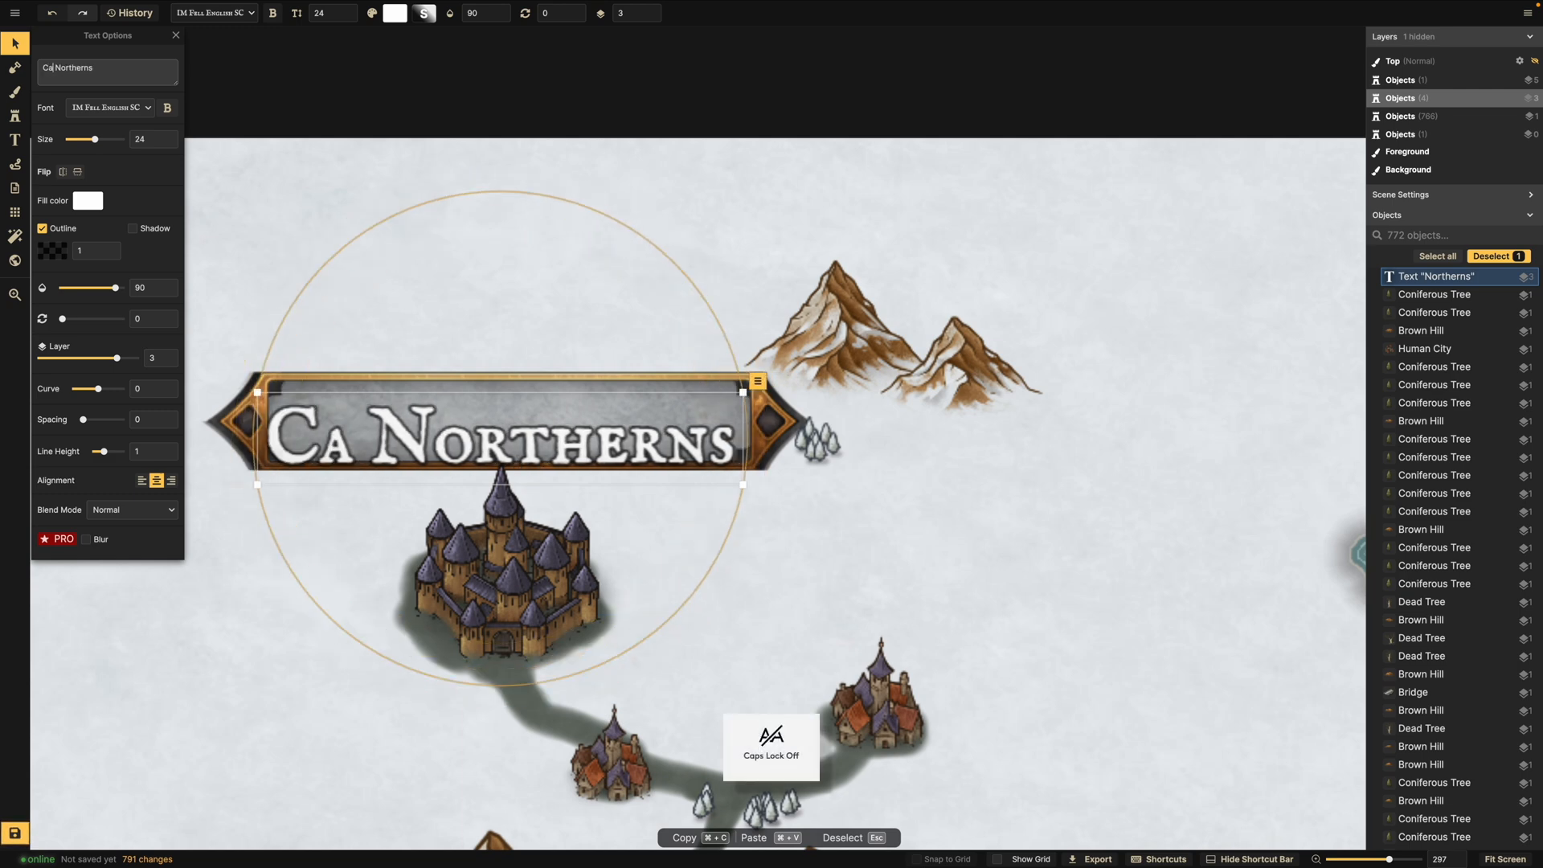
{"action": "type", "text": "al of the"}
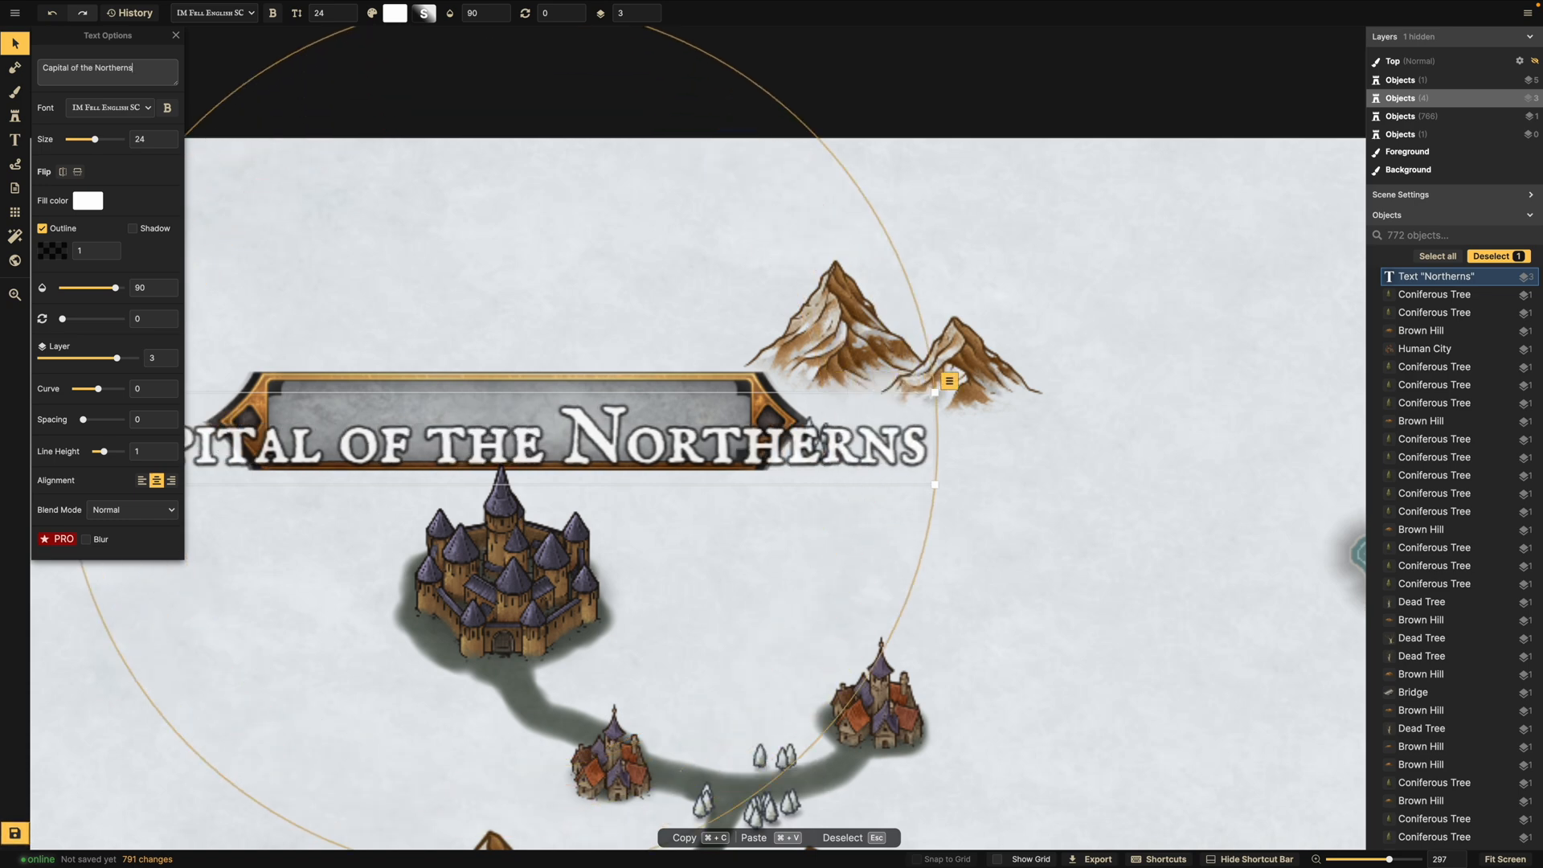
{"action": "key", "text": "BackSpace"}
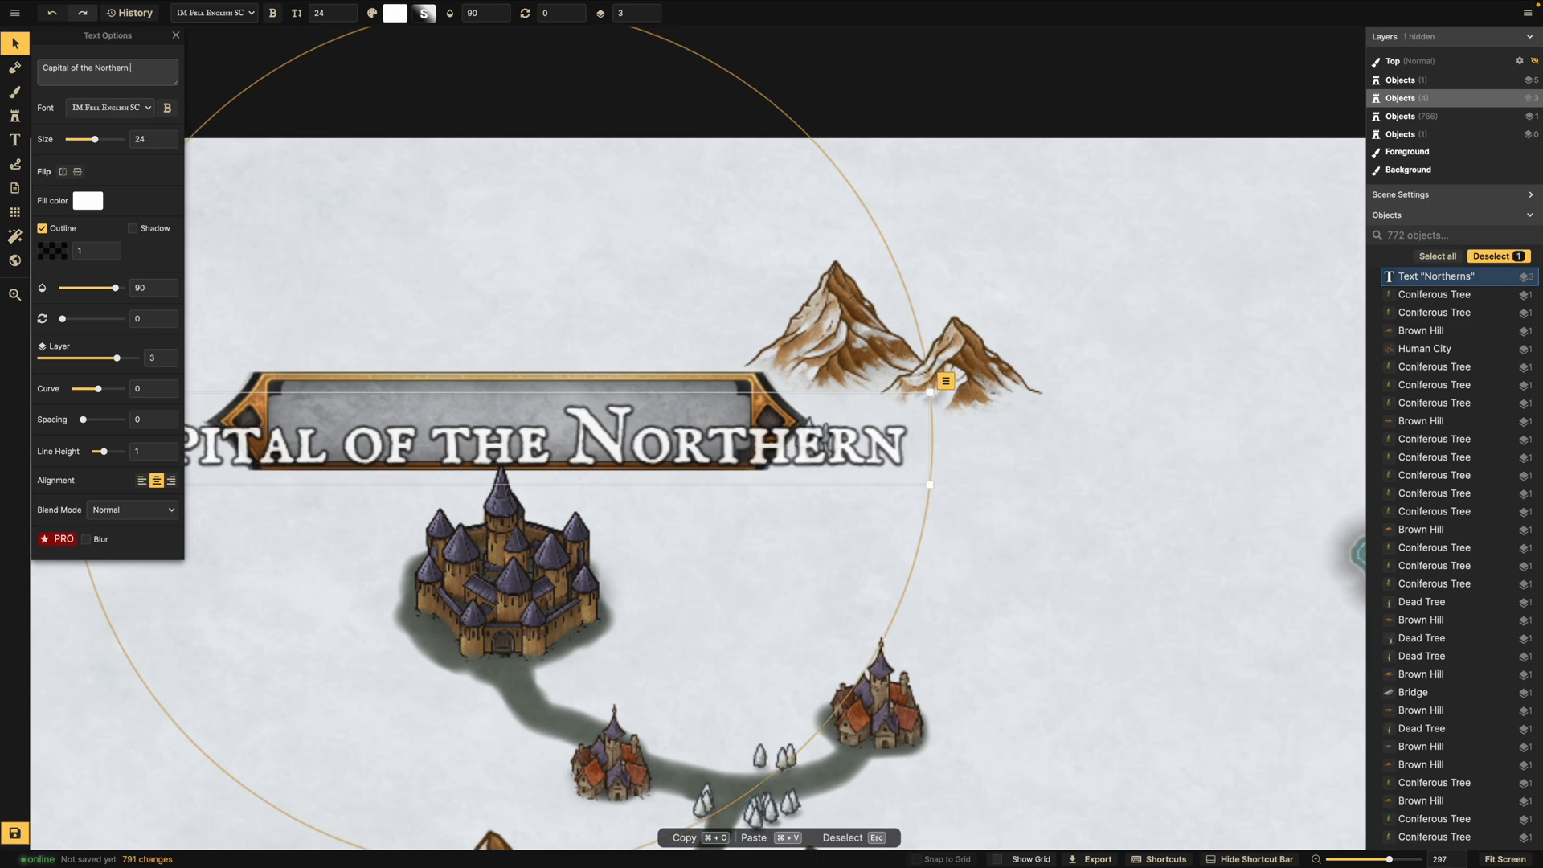
{"action": "key", "text": "Caps_Lock"}
{"action": "type", "text": "E"}
{"action": "key", "text": "Caps_Lock"}
{"action": "type", "text": "mpire"}
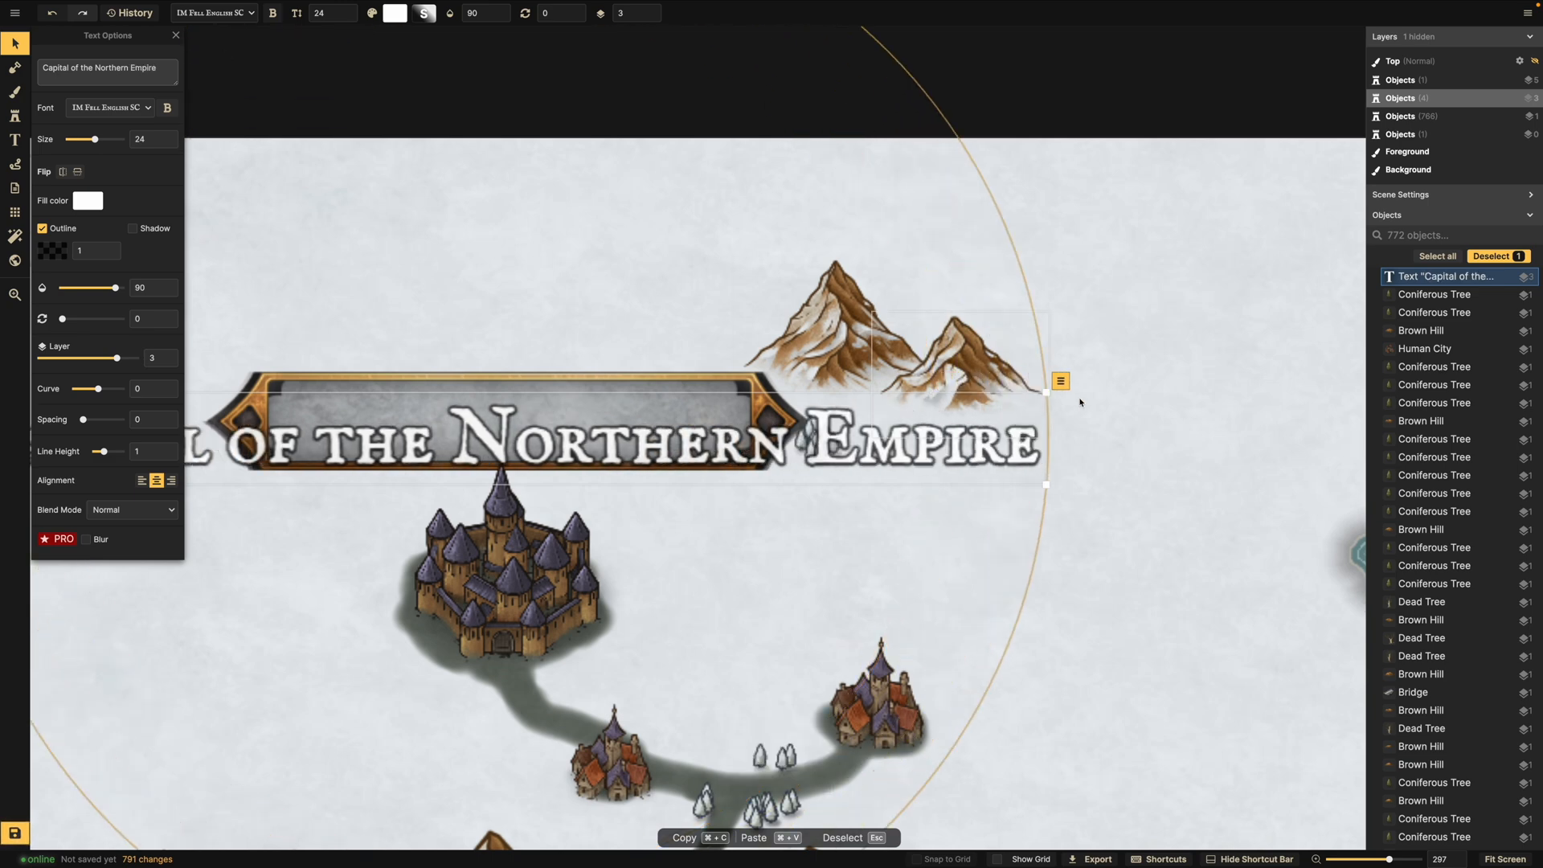
Shrink the "Capital of the Northern Empire" text to size 10 and fit it along the banner's lower edge.
{"action": "left_click_drag", "start_coordinate": [1047, 394], "coordinate": [463, 524]}
{"action": "left_click_drag", "start_coordinate": [353, 474], "coordinate": [672, 447]}
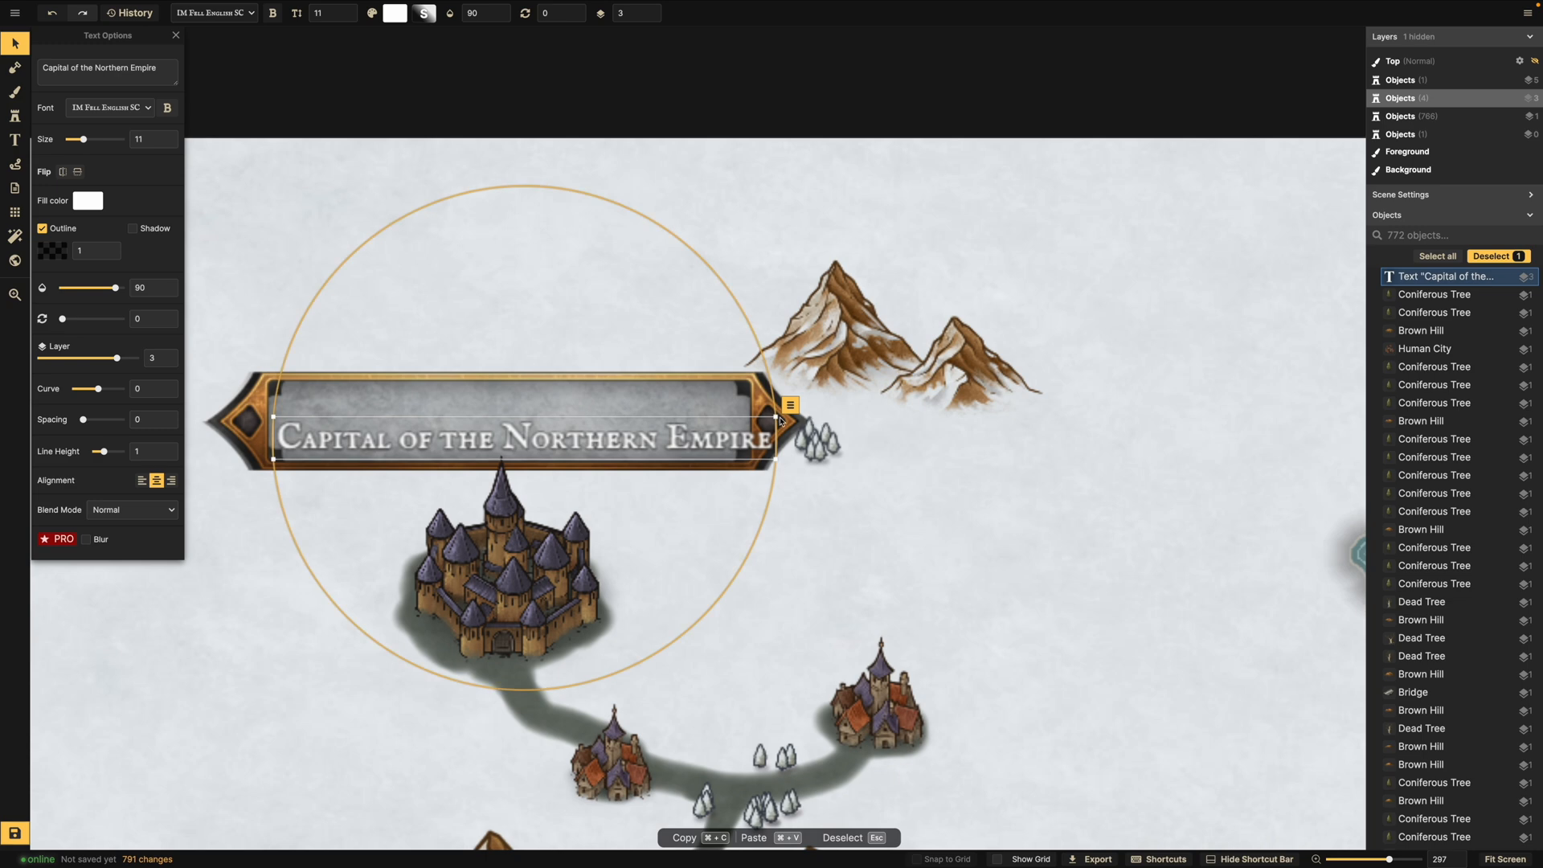
{"action": "left_click_drag", "start_coordinate": [778, 421], "coordinate": [658, 450]}
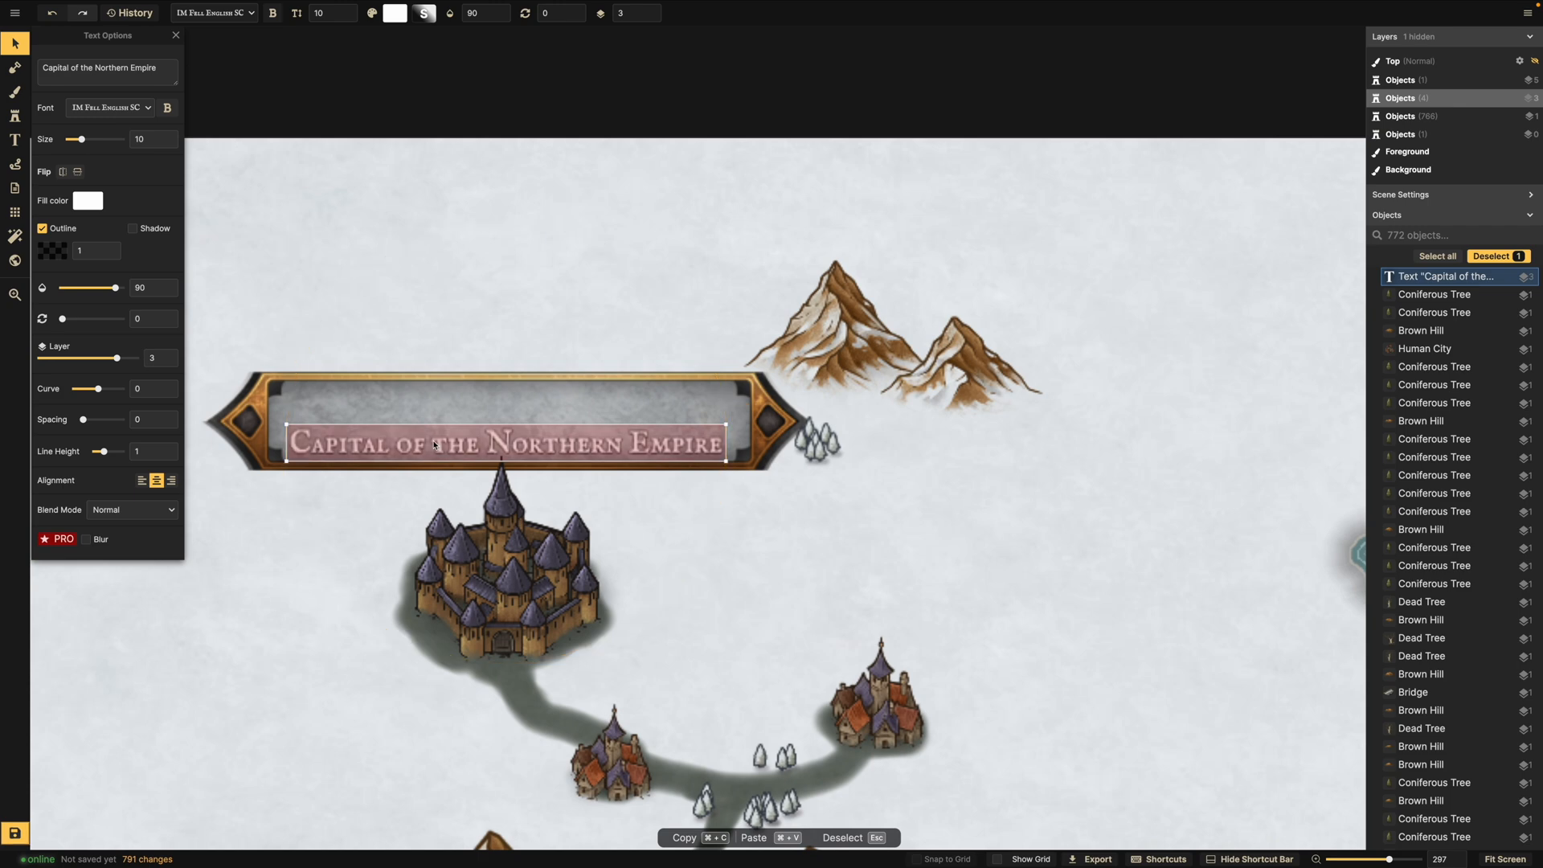
Duplicate the northern banner's text, place the copy above the original line, and reword the copy as "Saintburg".
{"action": "key", "text": "super+v"}
{"action": "left_click_drag", "start_coordinate": [419, 431], "coordinate": [480, 416]}
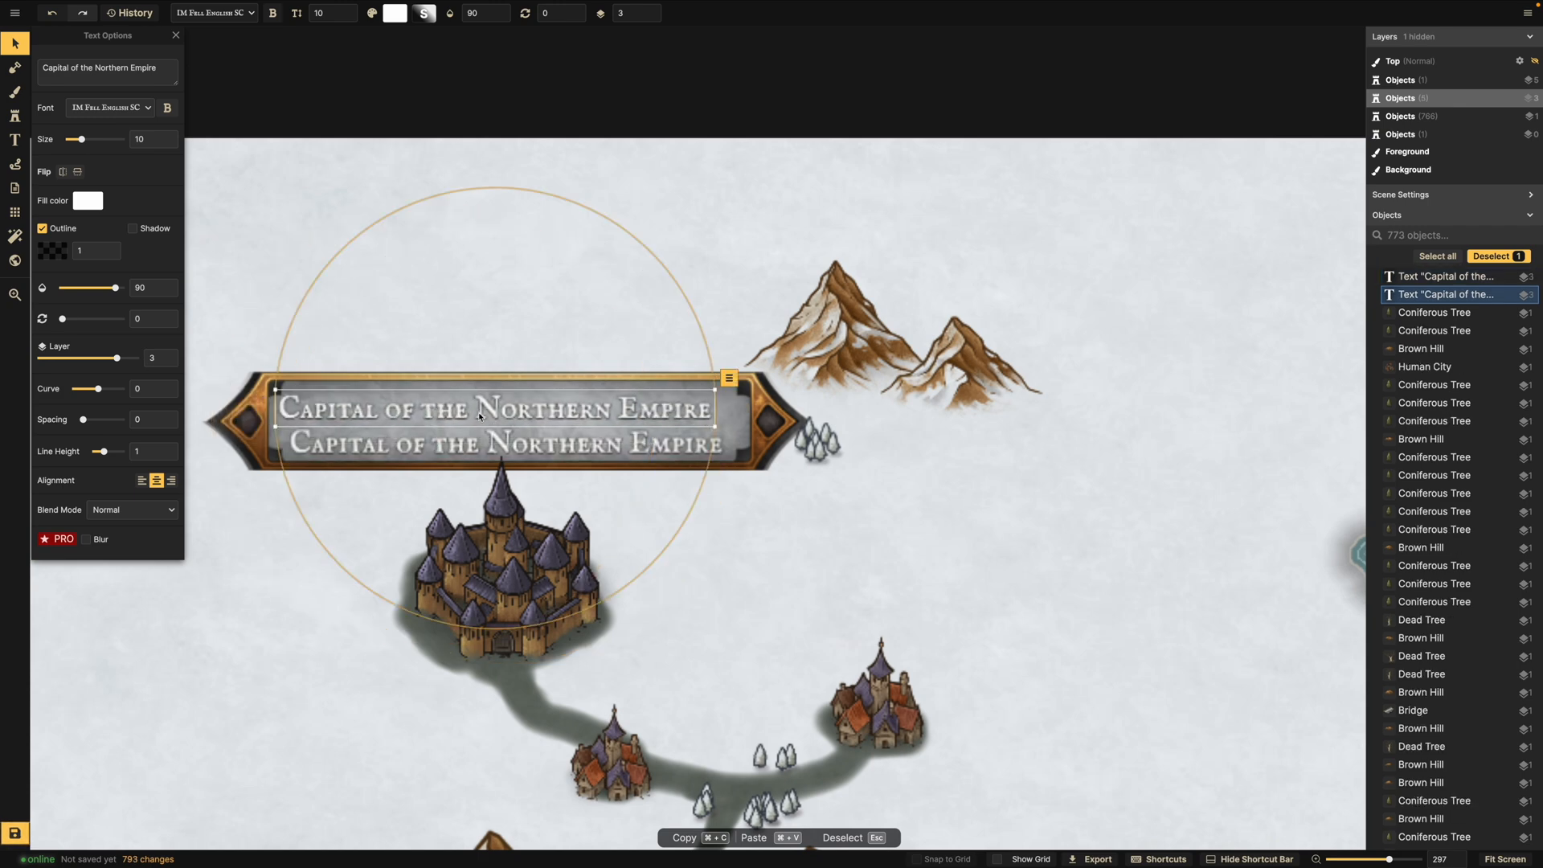
{"action": "triple_click", "coordinate": [129, 74]}
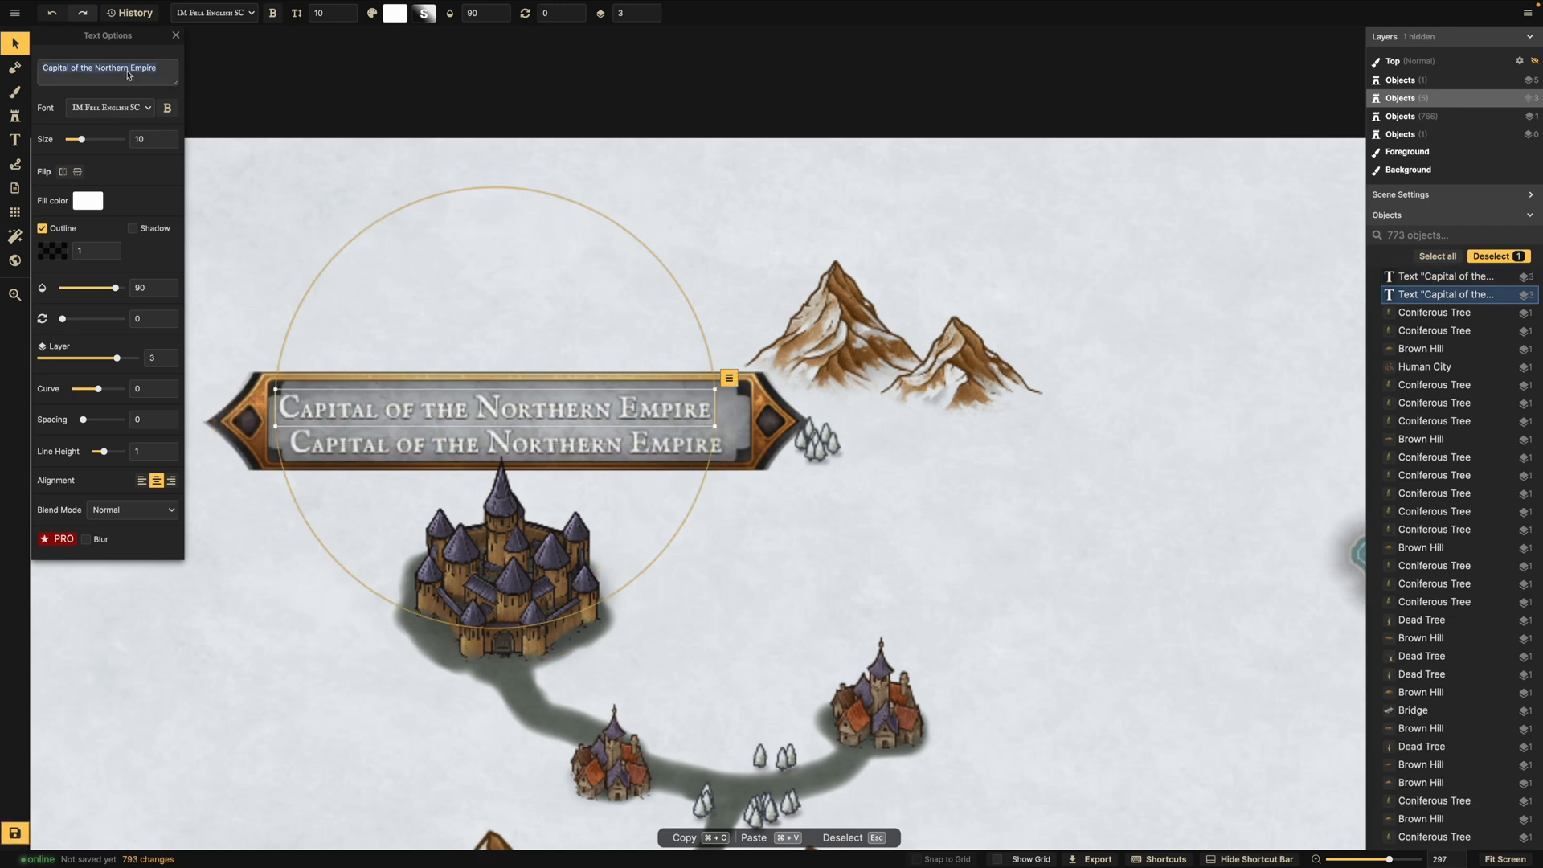
{"action": "key", "text": "Caps_Lock"}
{"action": "key", "text": "Caps_Lock"}
{"action": "type", "text": "sd"}
{"action": "key", "text": "Caps_Lock"}
{"action": "type", "text": "A"}
{"action": "key", "text": "BackSpace"}
{"action": "key", "text": "BackSpace"}
{"action": "key", "text": "BackSpace"}
{"action": "key", "text": "Caps_Lock"}
{"action": "type", "text": "Saint"}
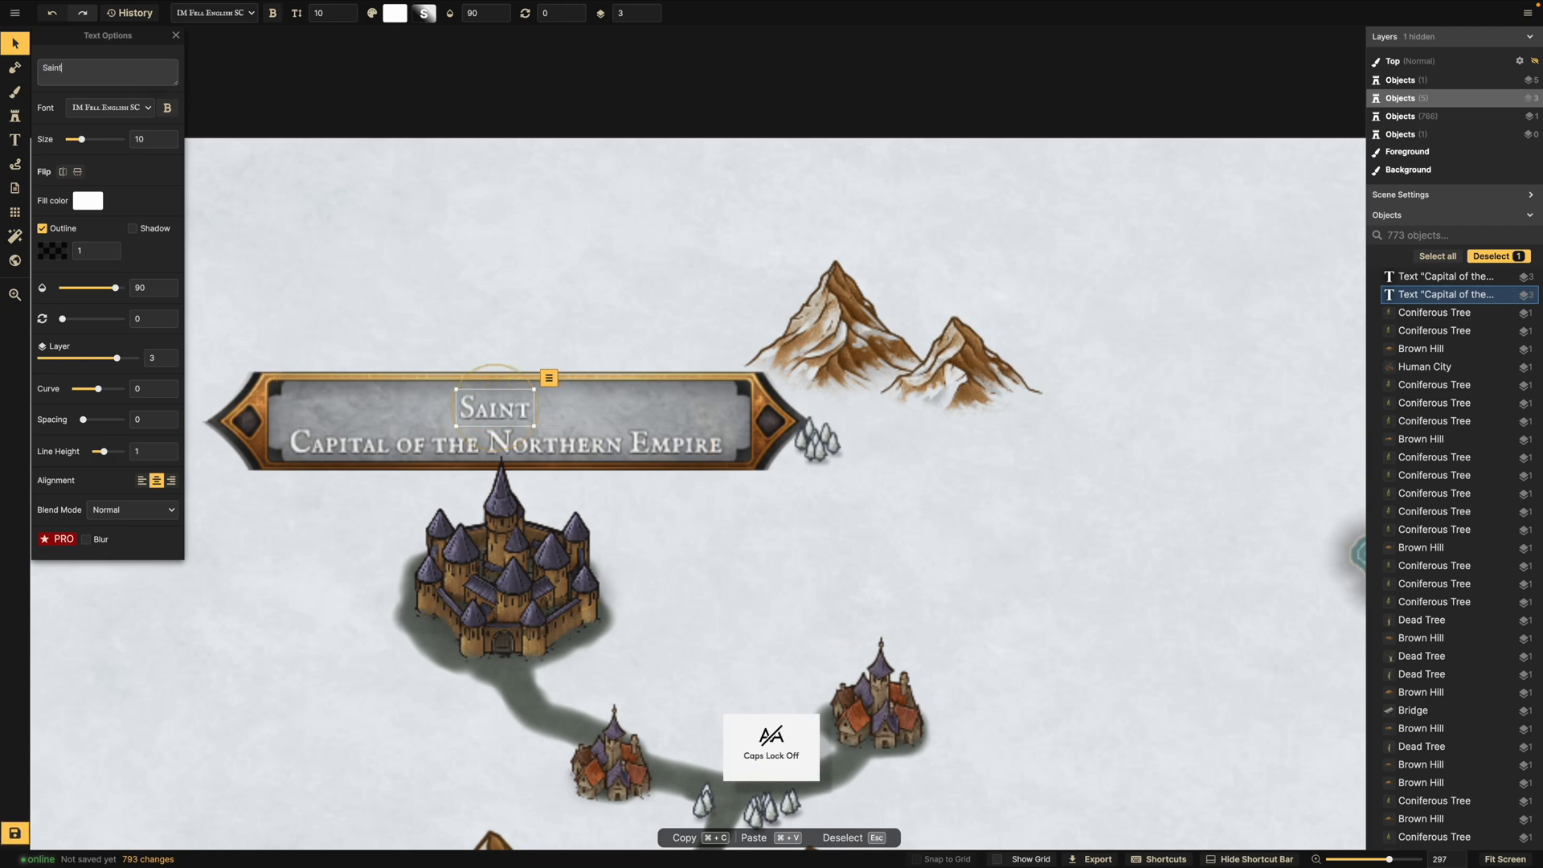
{"action": "type", "text": "burg"}
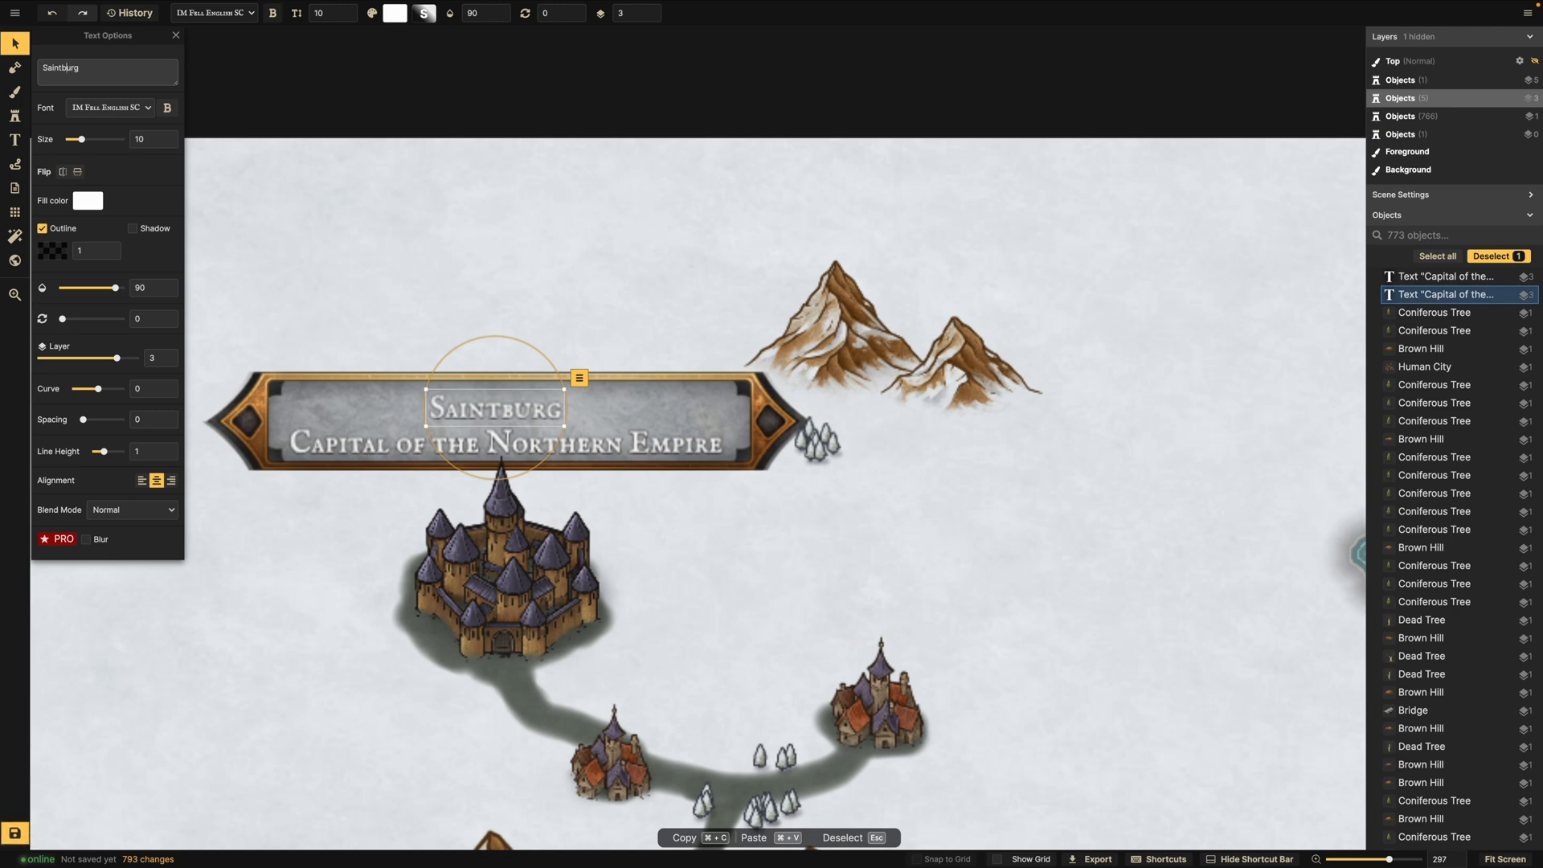
{"action": "key", "text": "BackSpace"}
{"action": "key", "text": "BackSpace"}
{"action": "key", "text": "BackSpace"}
{"action": "key", "text": "BackSpace"}
{"action": "key", "text": "BackSpace"}
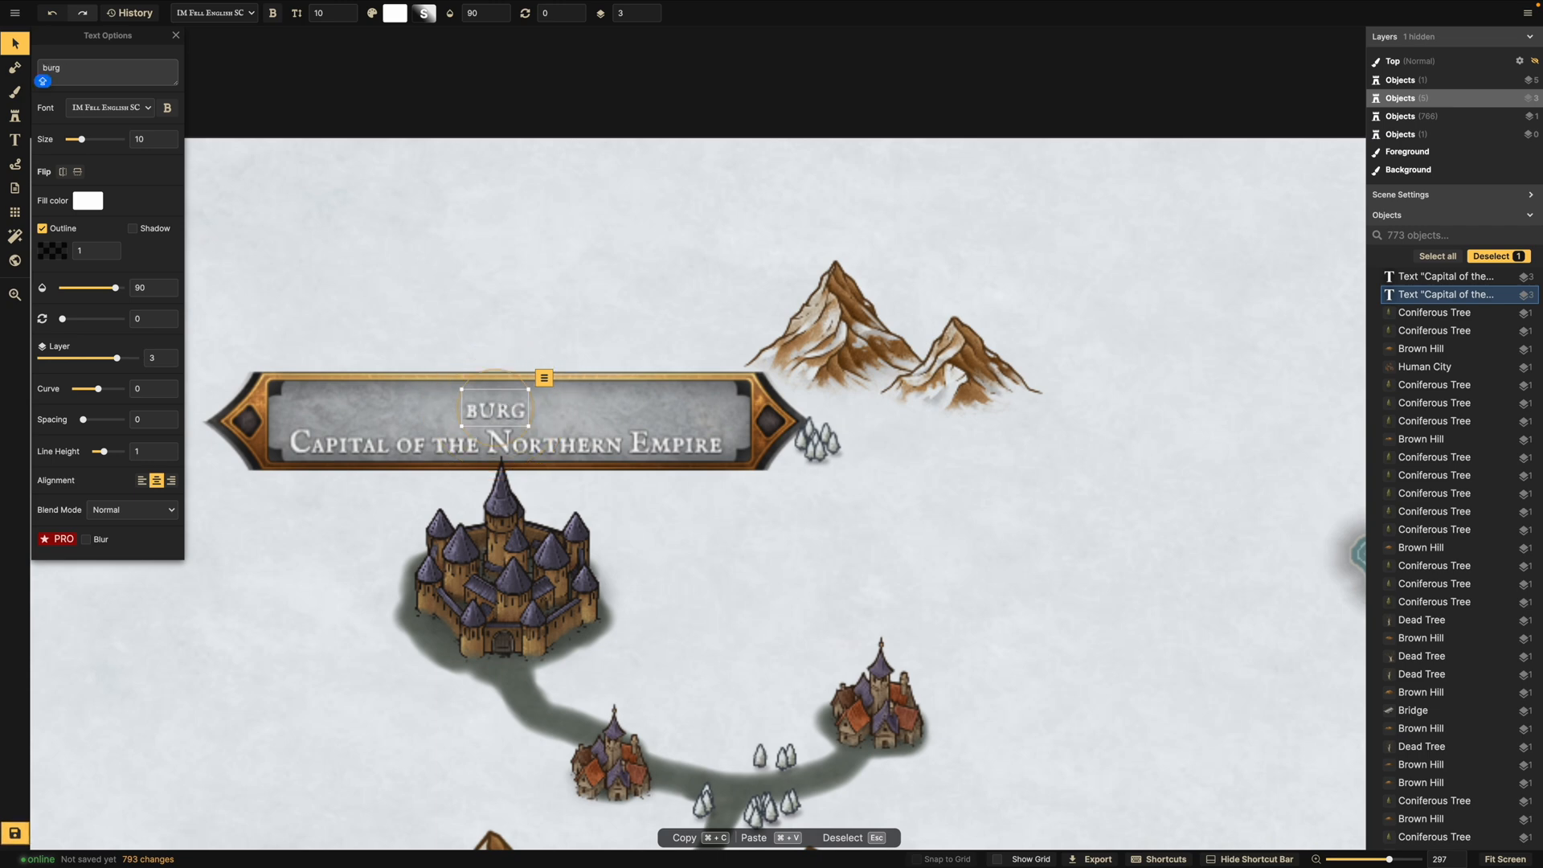
{"action": "key", "text": "Caps_Lock"}
{"action": "type", "text": "B"}
{"action": "key", "text": "Caps_Lock"}
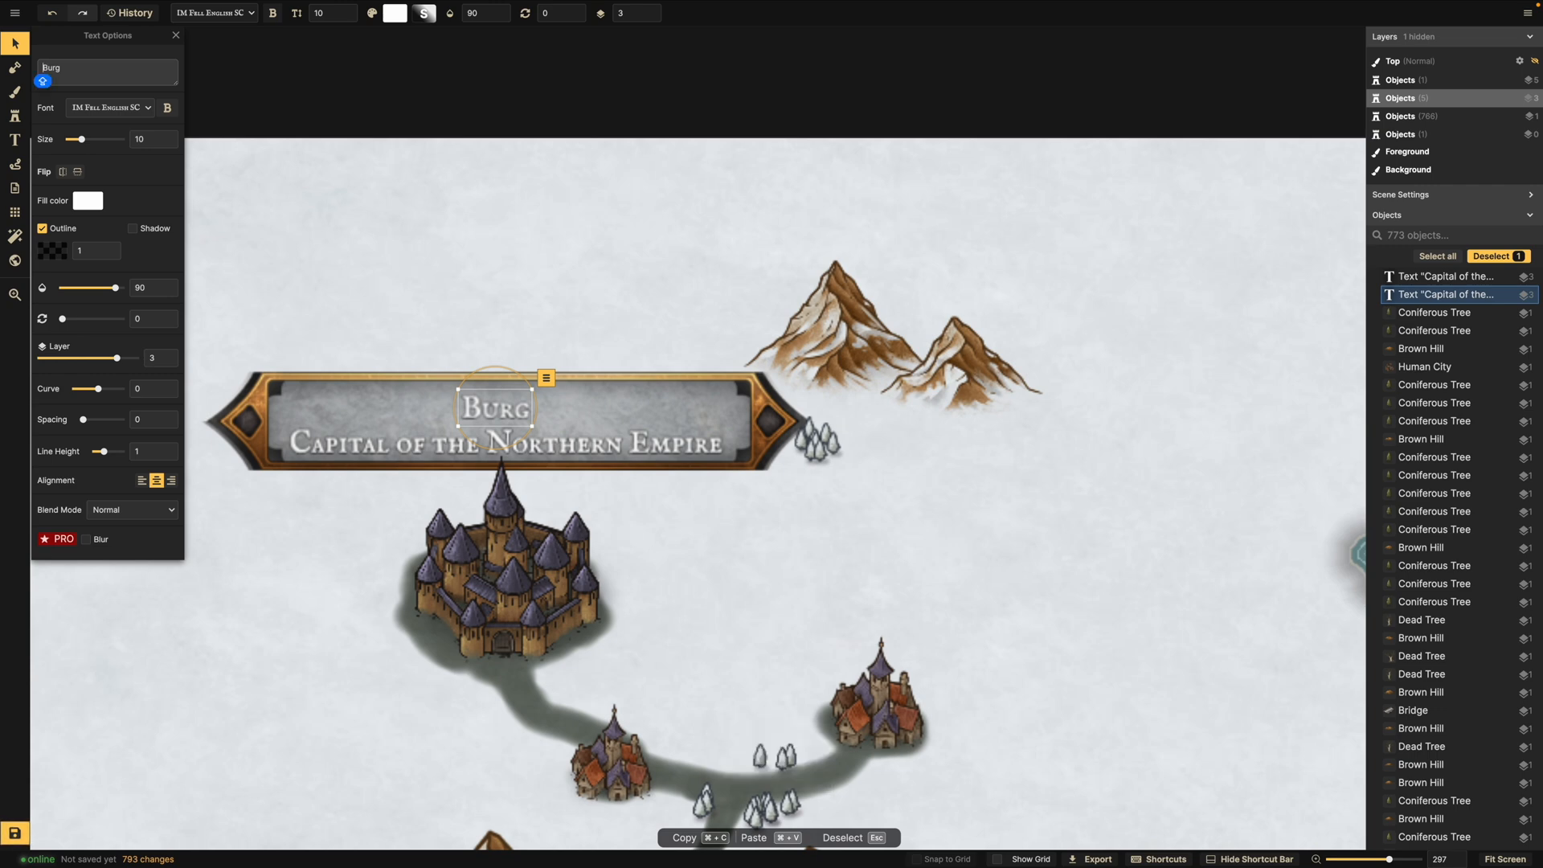
{"action": "type", "text": "M"}
{"action": "key", "text": "Caps_Lock"}
{"action": "type", "text": "a"}
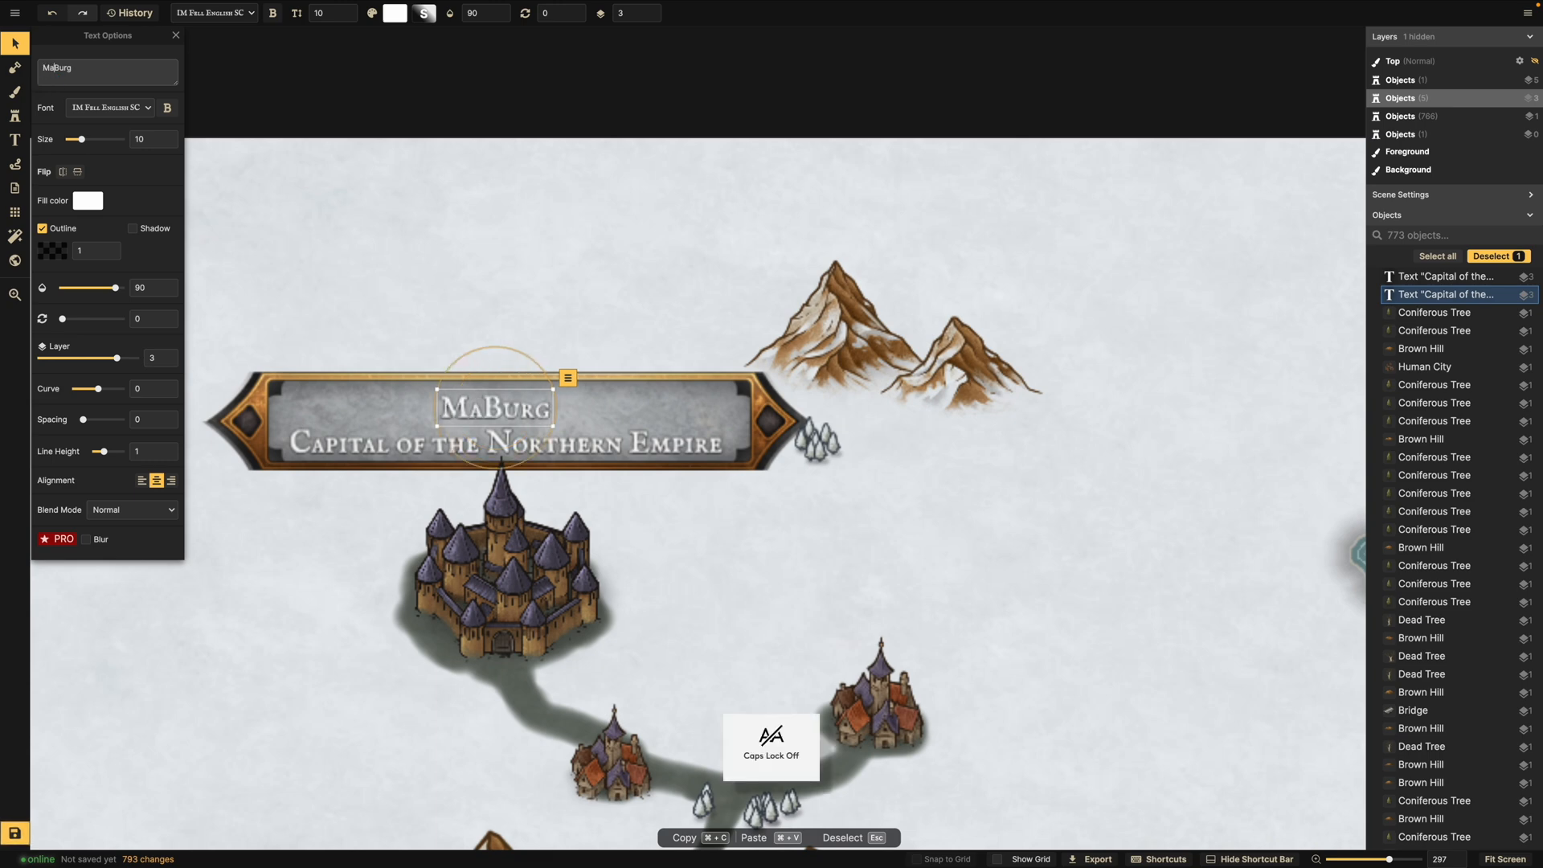
{"action": "key", "text": "BackSpace"}
{"action": "key", "text": "BackSpace"}
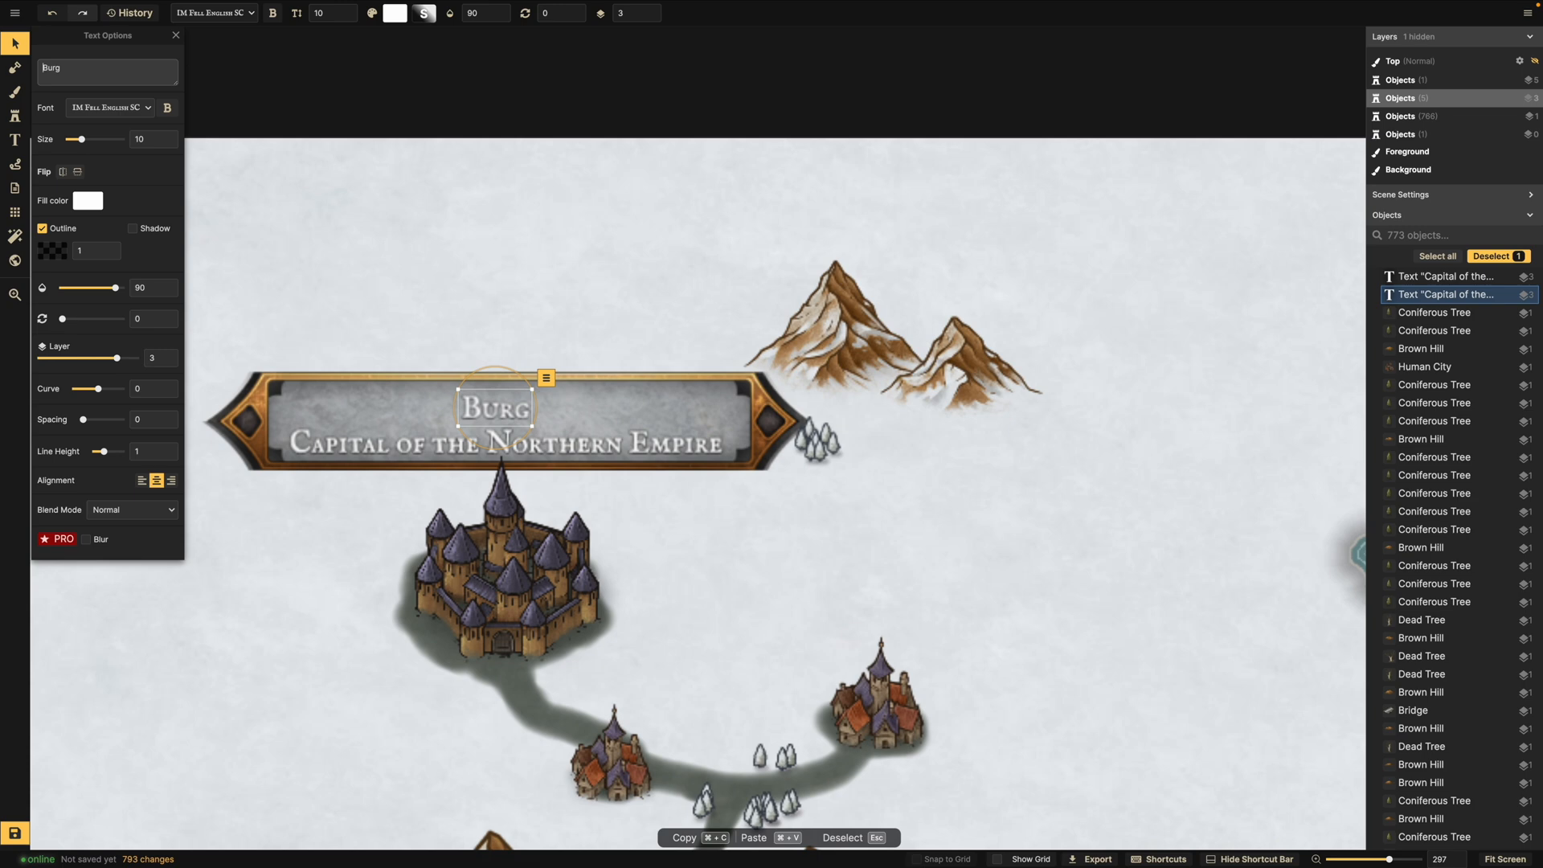
{"action": "type", "text": "M"}
{"action": "key", "text": "Caps_Lock"}
{"action": "type", "text": "a"}
{"action": "key", "text": "BackSpace"}
{"action": "type", "text": "a"}
{"action": "key", "text": "BackSpace"}
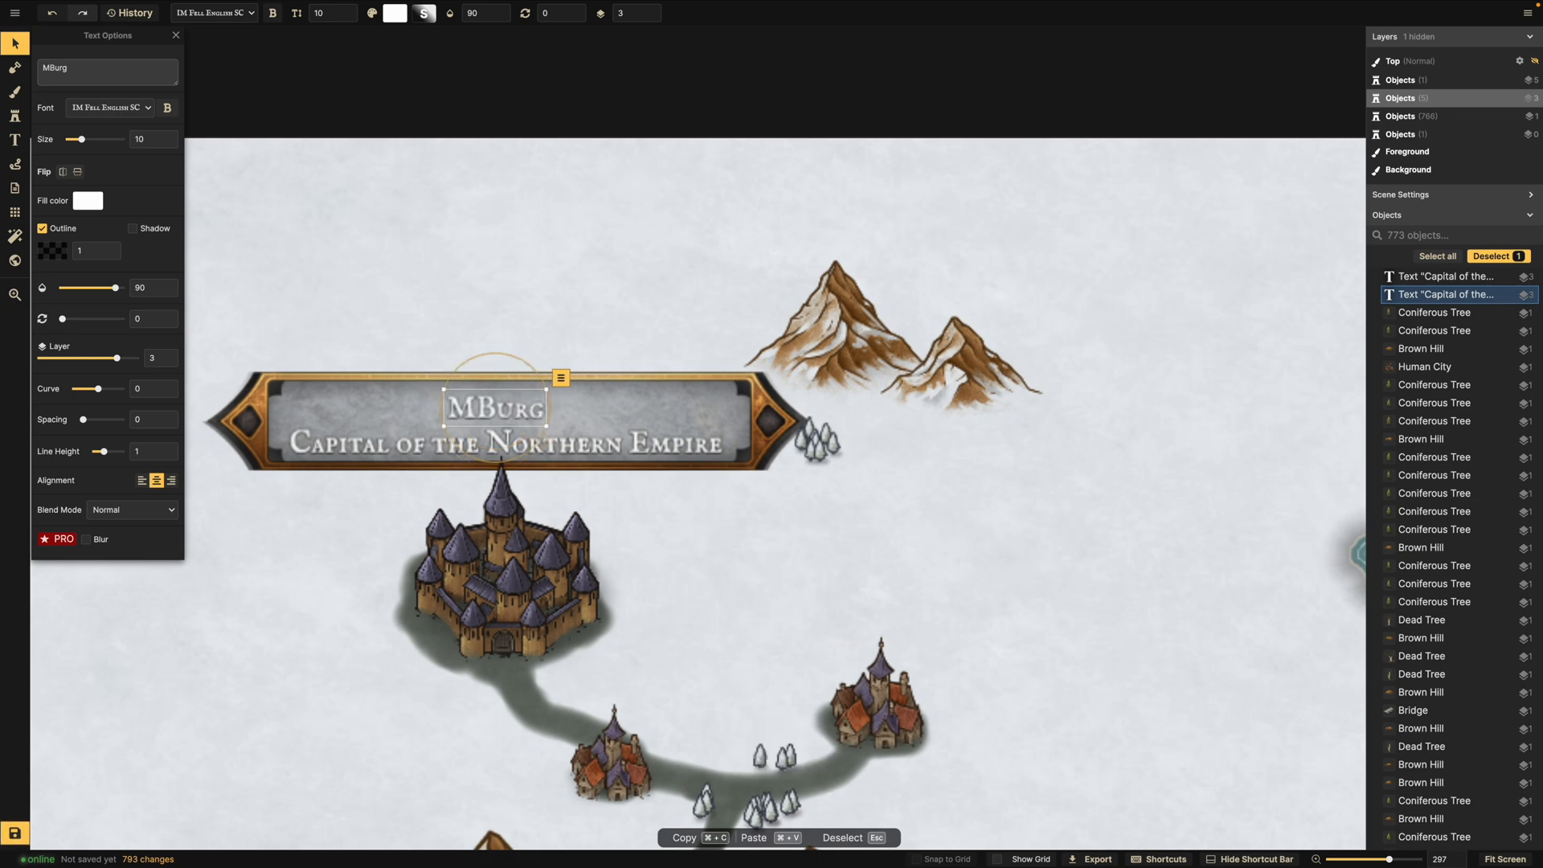
{"action": "type", "text": "ine"}
{"action": "key", "text": "BackSpace"}
{"action": "key", "text": "BackSpace"}
{"action": "key", "text": "BackSpace"}
{"action": "key", "text": "BackSpace"}
{"action": "key", "text": "Caps_Lock"}
{"action": "type", "text": "N"}
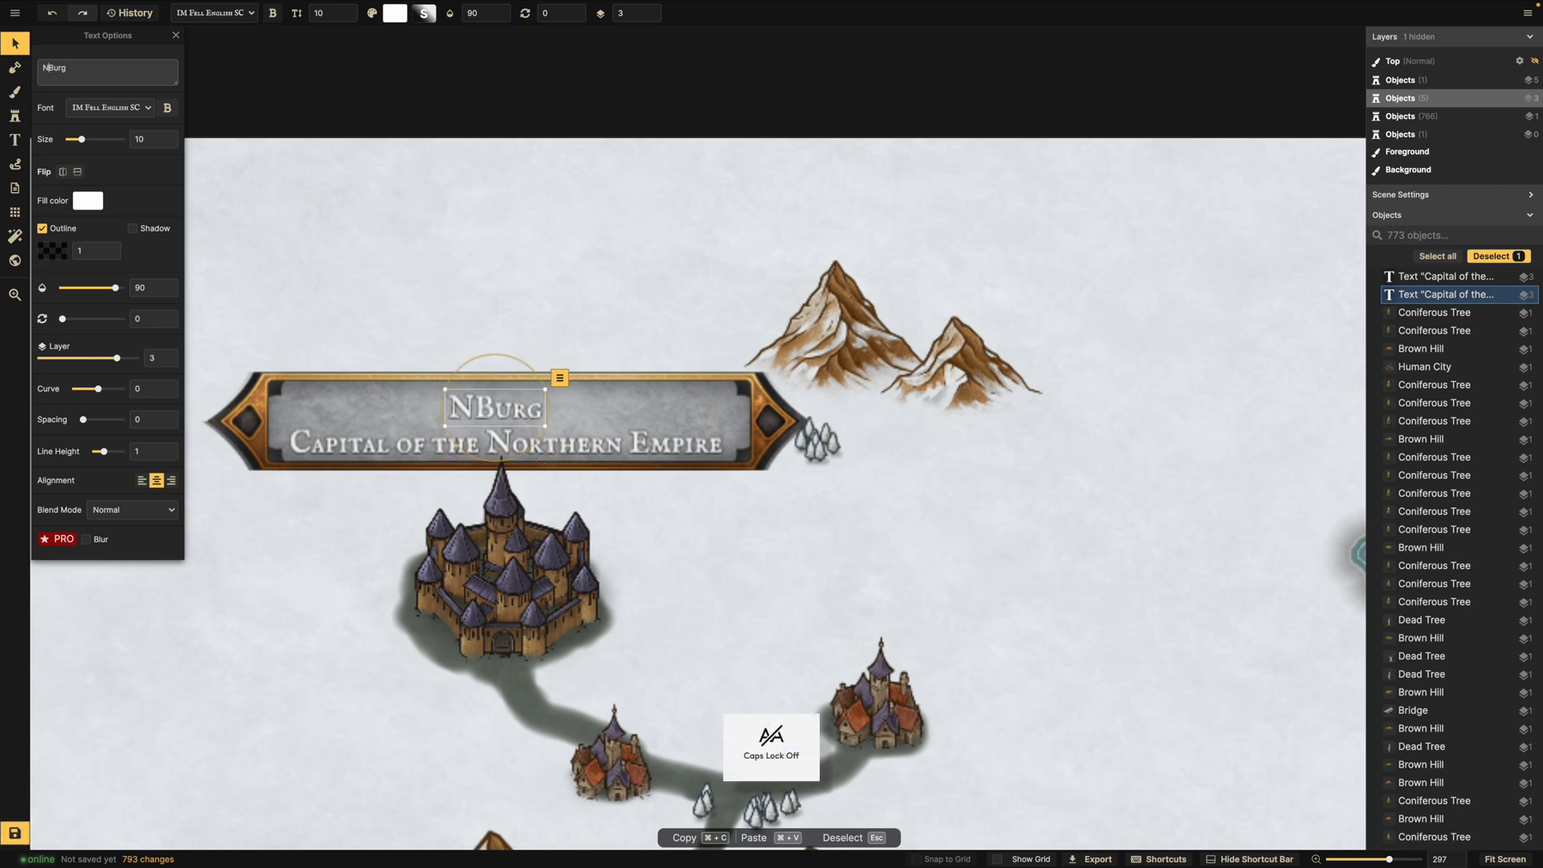
{"action": "key", "text": "BackSpace"}
{"action": "key", "text": "Caps_Lock"}
{"action": "type", "text": "Saint"}
{"action": "key", "text": "BackSpace"}
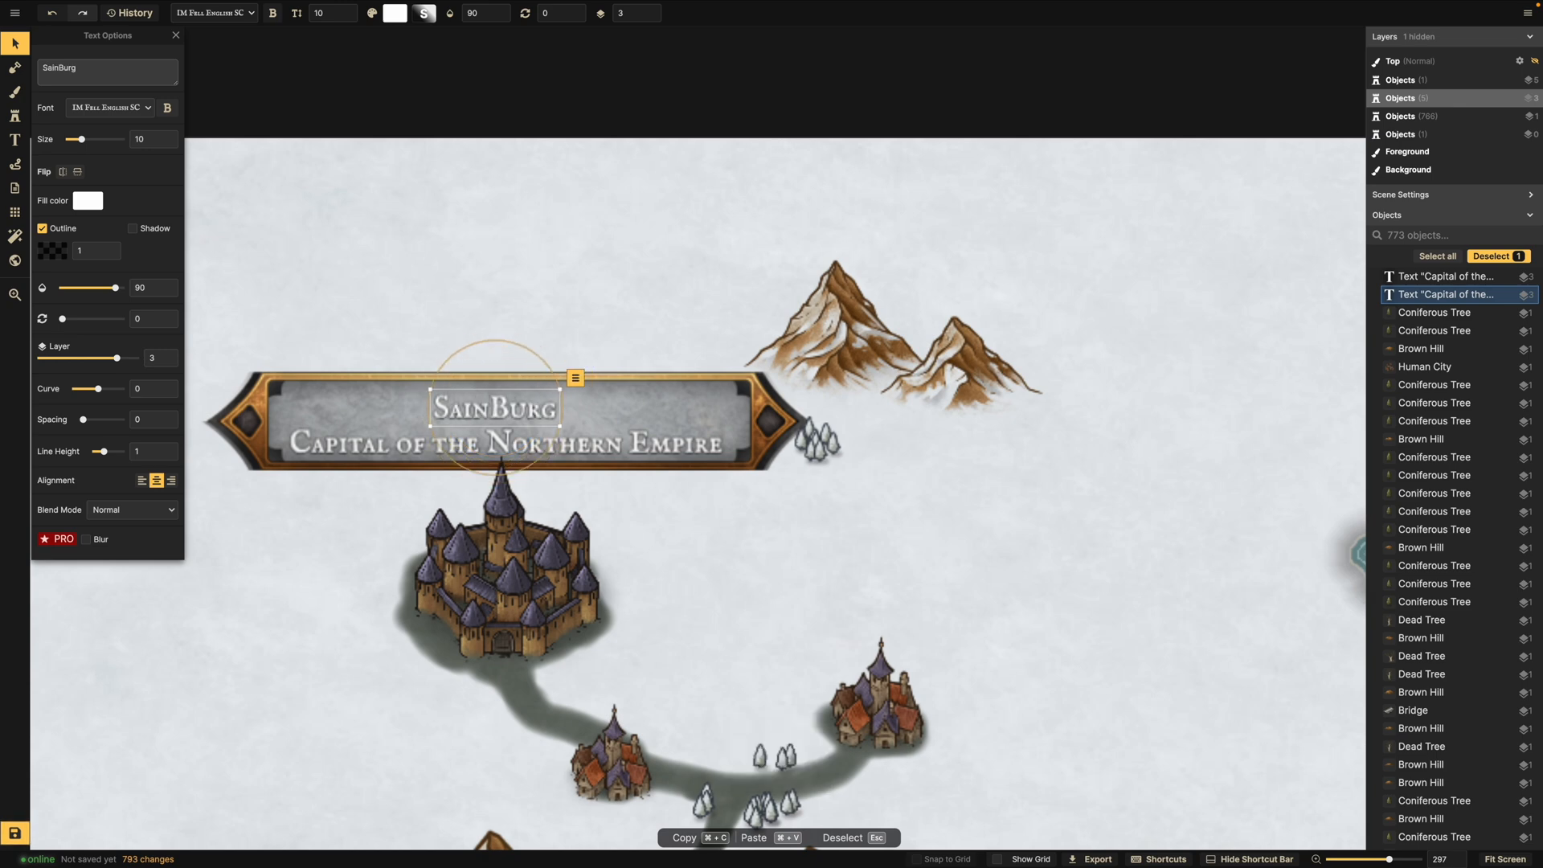
{"action": "key", "text": "BackSpace"}
{"action": "key", "text": "BackSpace"}
{"action": "key", "text": "BackSpace"}
{"action": "key", "text": "BackSpace"}
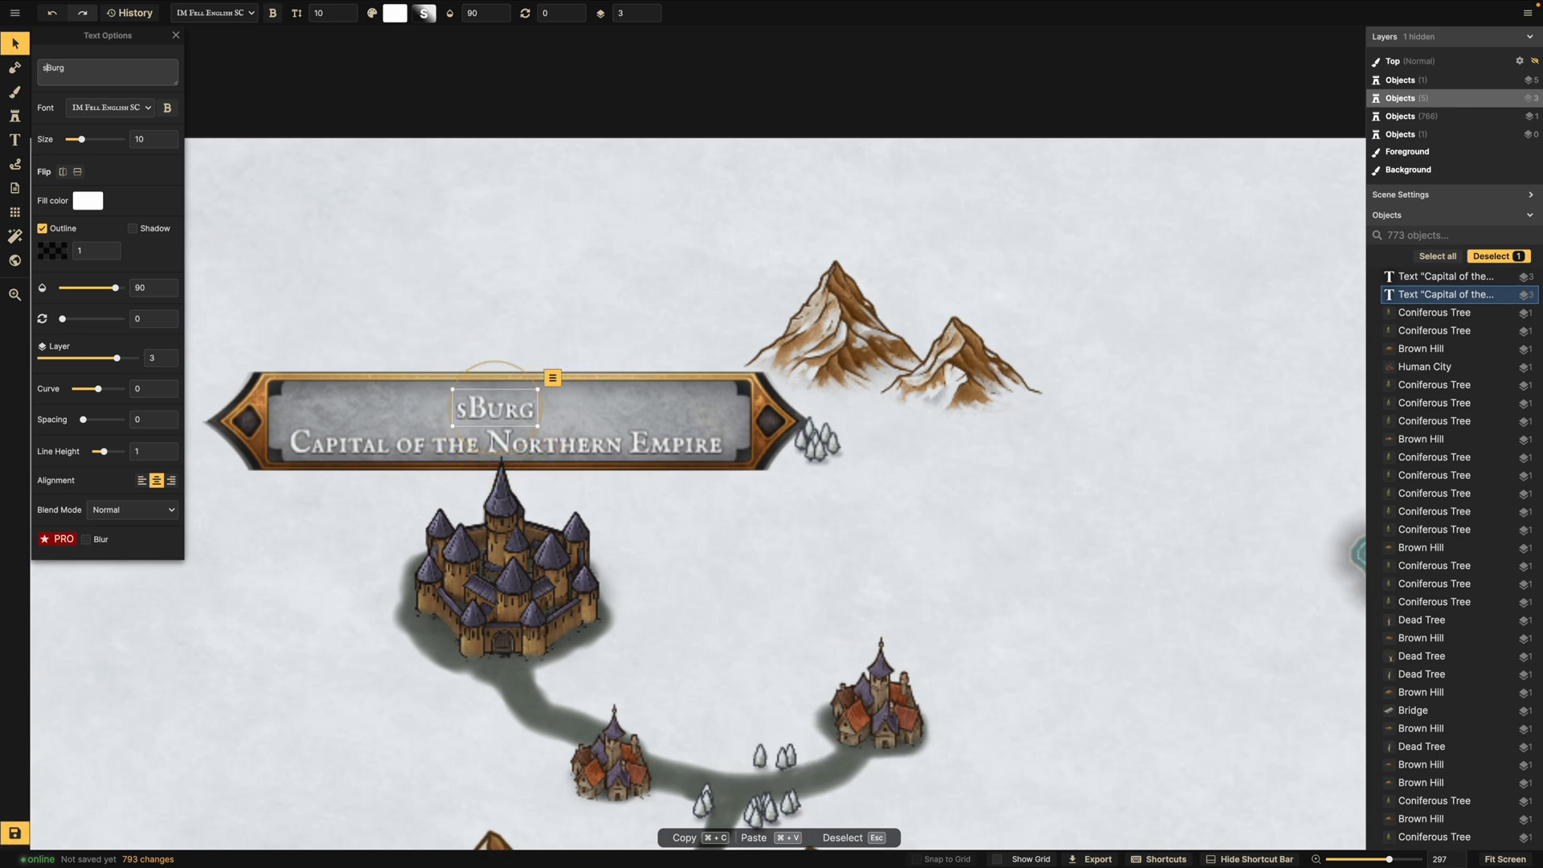
Reword the upper line of the northern banner as "Starburg".
{"action": "key", "text": "Caps_Lock"}
{"action": "type", "text": "S"}
{"action": "key", "text": "Caps_Lock"}
{"action": "type", "text": "tar"}
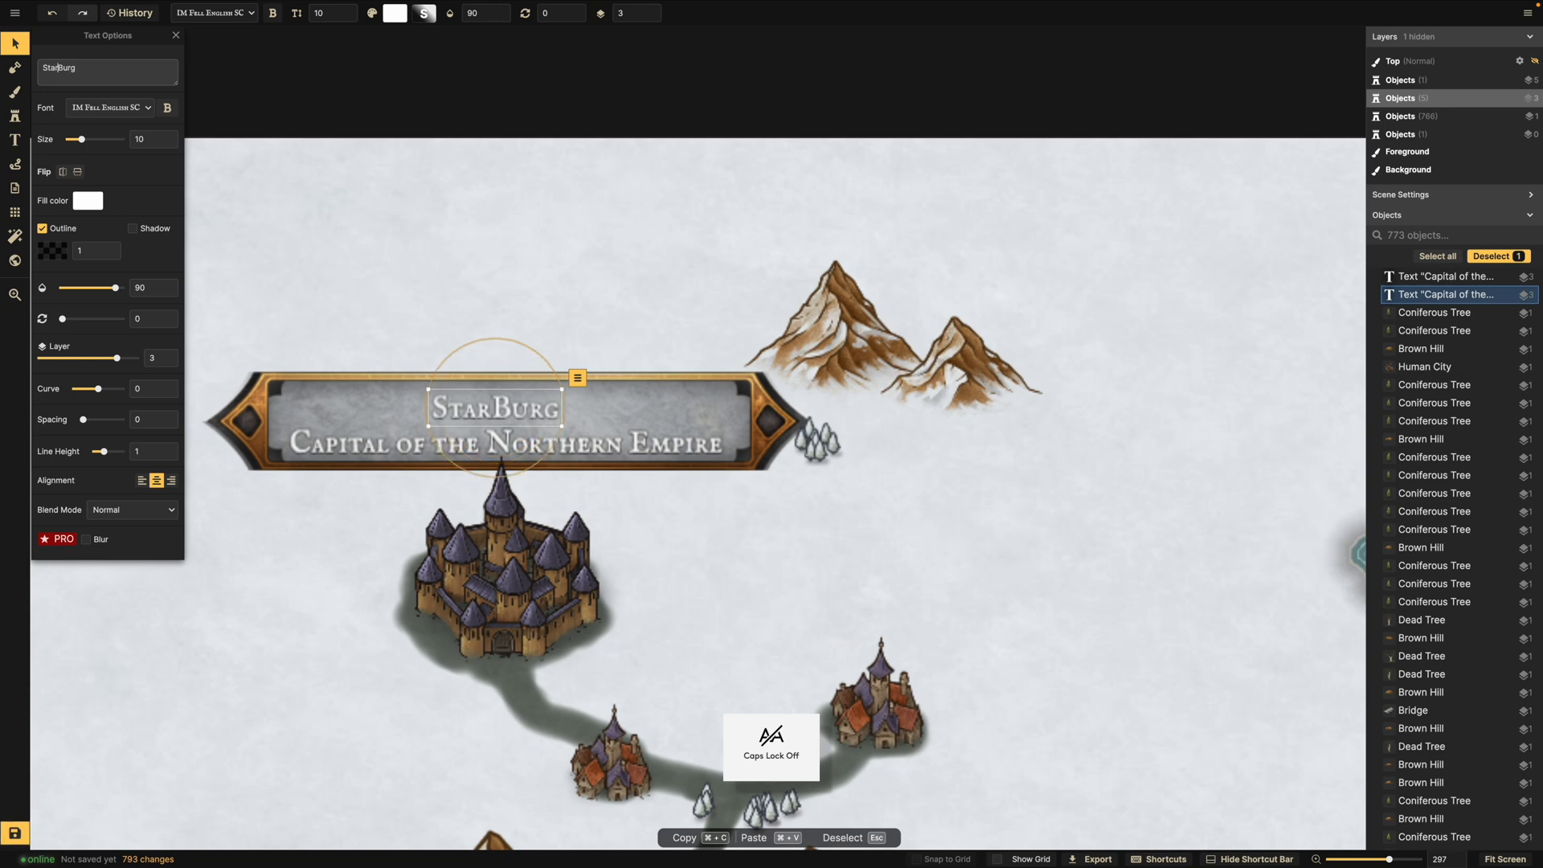
{"action": "key", "text": "BackSpace"}
{"action": "type", "text": "b"}
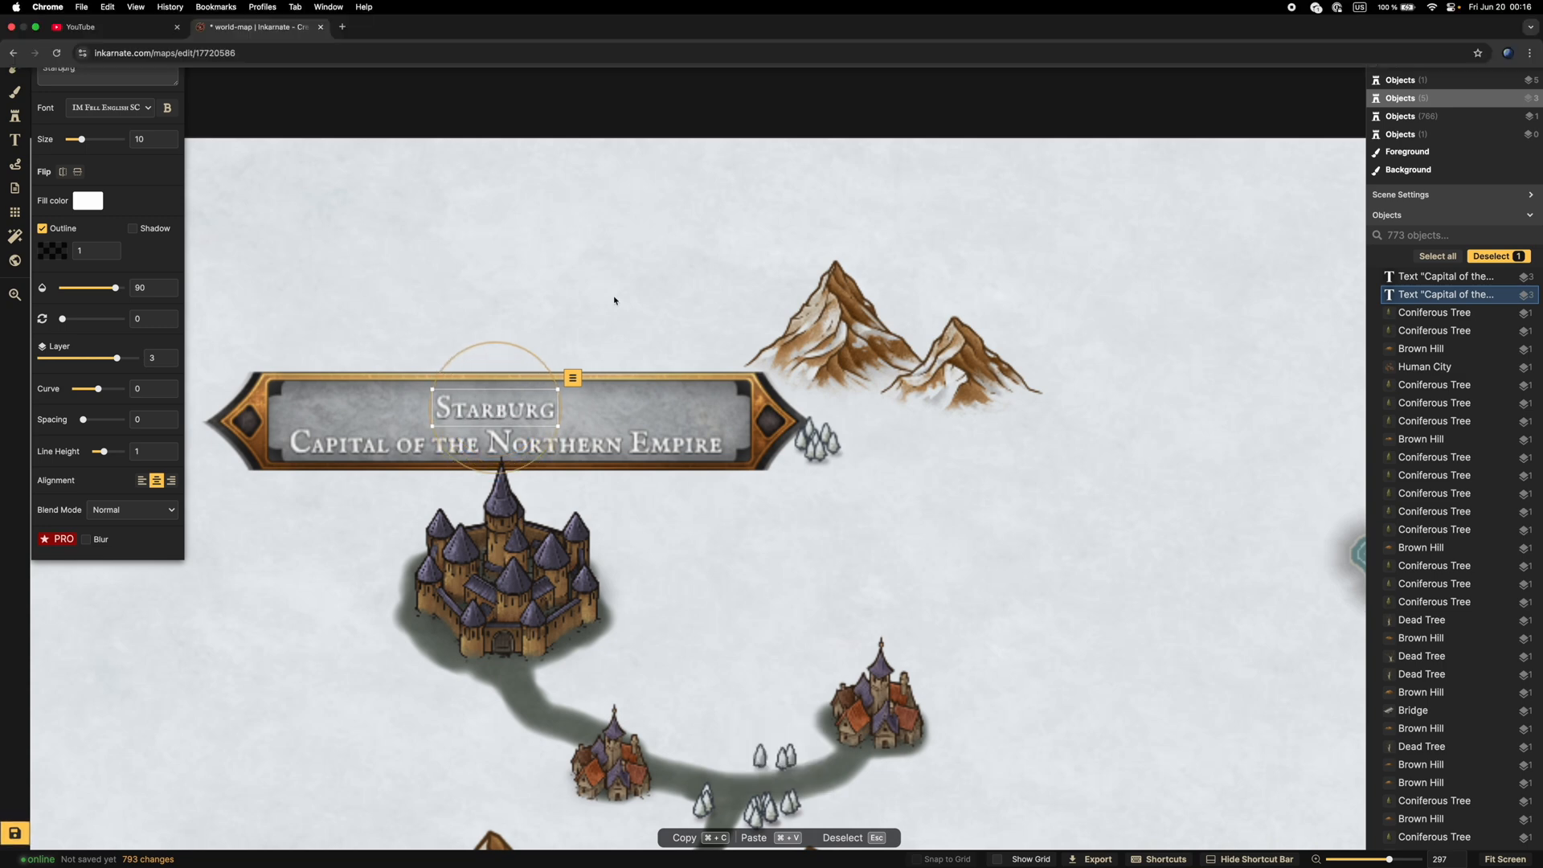
Enlarge the Starburg text to size 11, place it centered above the capital line, and deselect it.
{"action": "scroll", "coordinate": [549, 393], "scroll_direction": "up", "scroll_amount": 3}
{"action": "left_click_drag", "start_coordinate": [549, 394], "coordinate": [505, 413]}
{"action": "scroll", "coordinate": [504, 413], "scroll_direction": "down", "scroll_amount": 4}
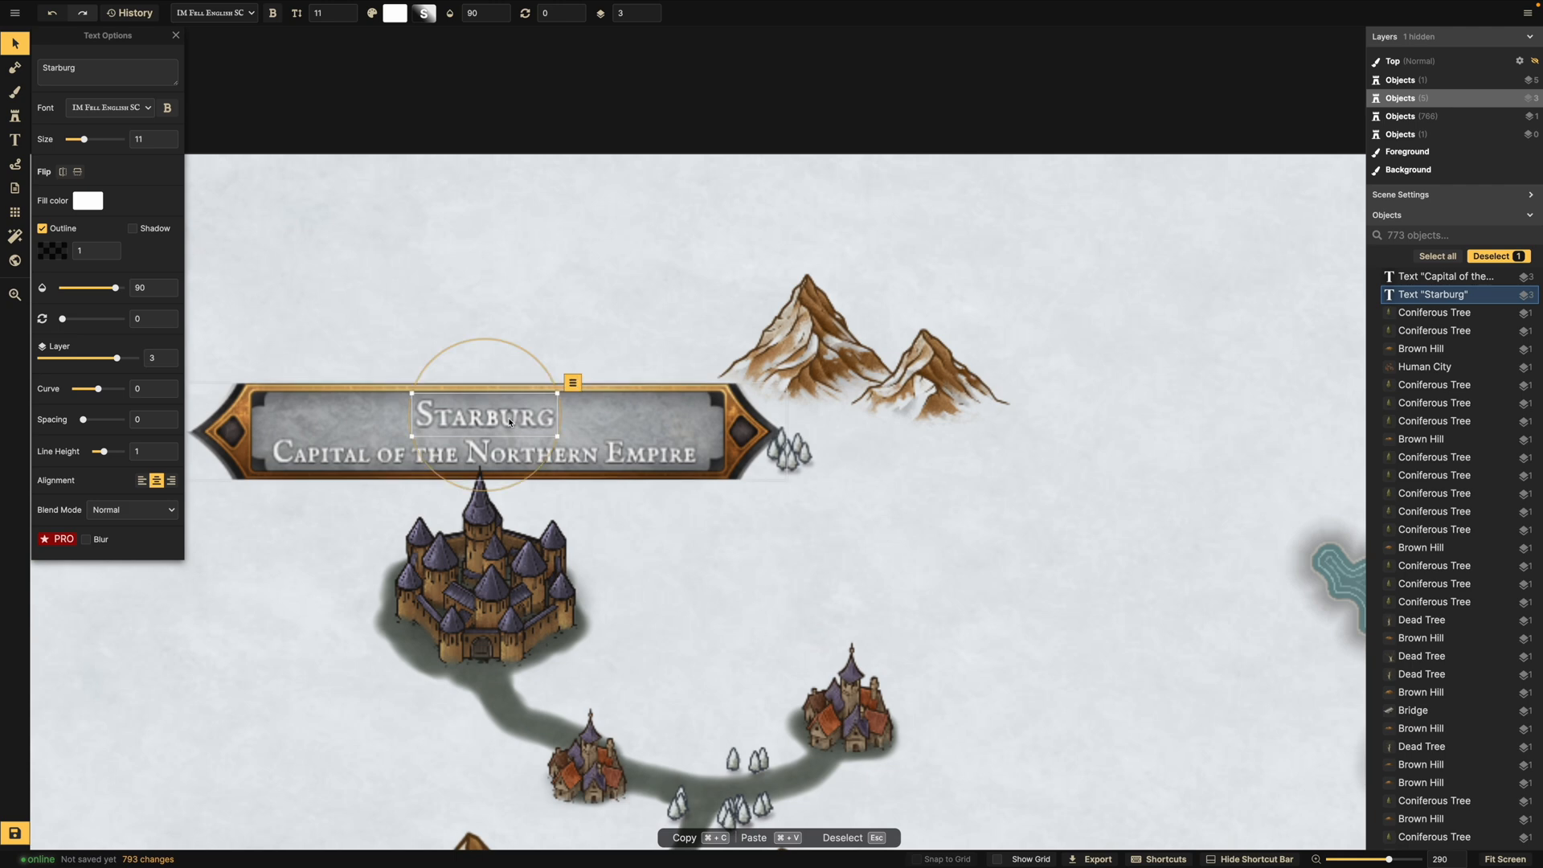
{"action": "scroll", "coordinate": [508, 417], "scroll_direction": "down", "scroll_amount": 2}
{"action": "scroll", "coordinate": [467, 465], "scroll_direction": "down", "scroll_amount": 10}
{"action": "key", "text": "Escape"}
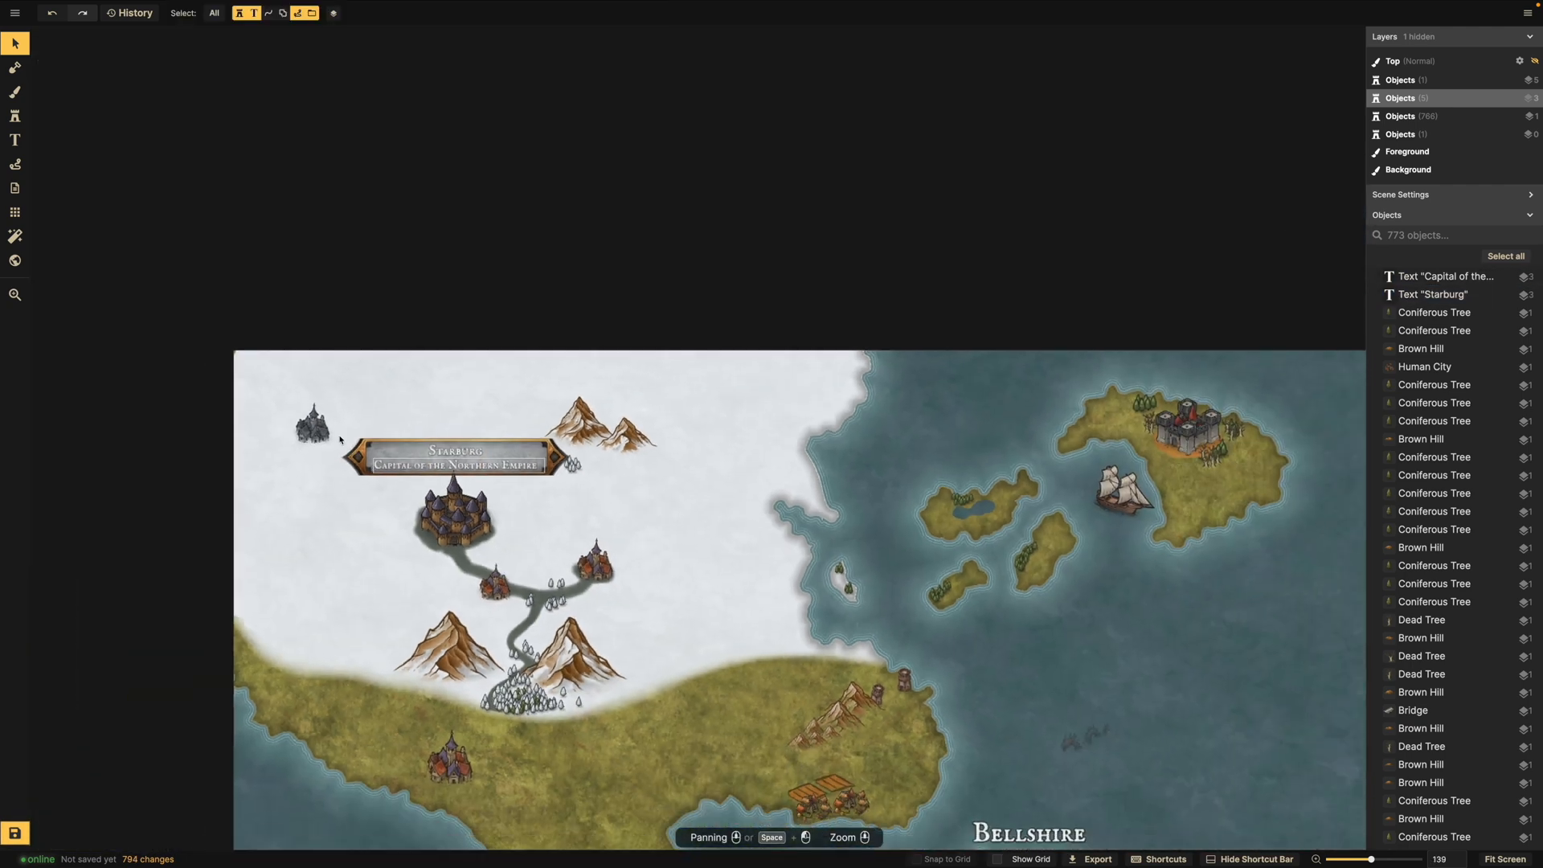
{"action": "left_click", "coordinate": [317, 435]}
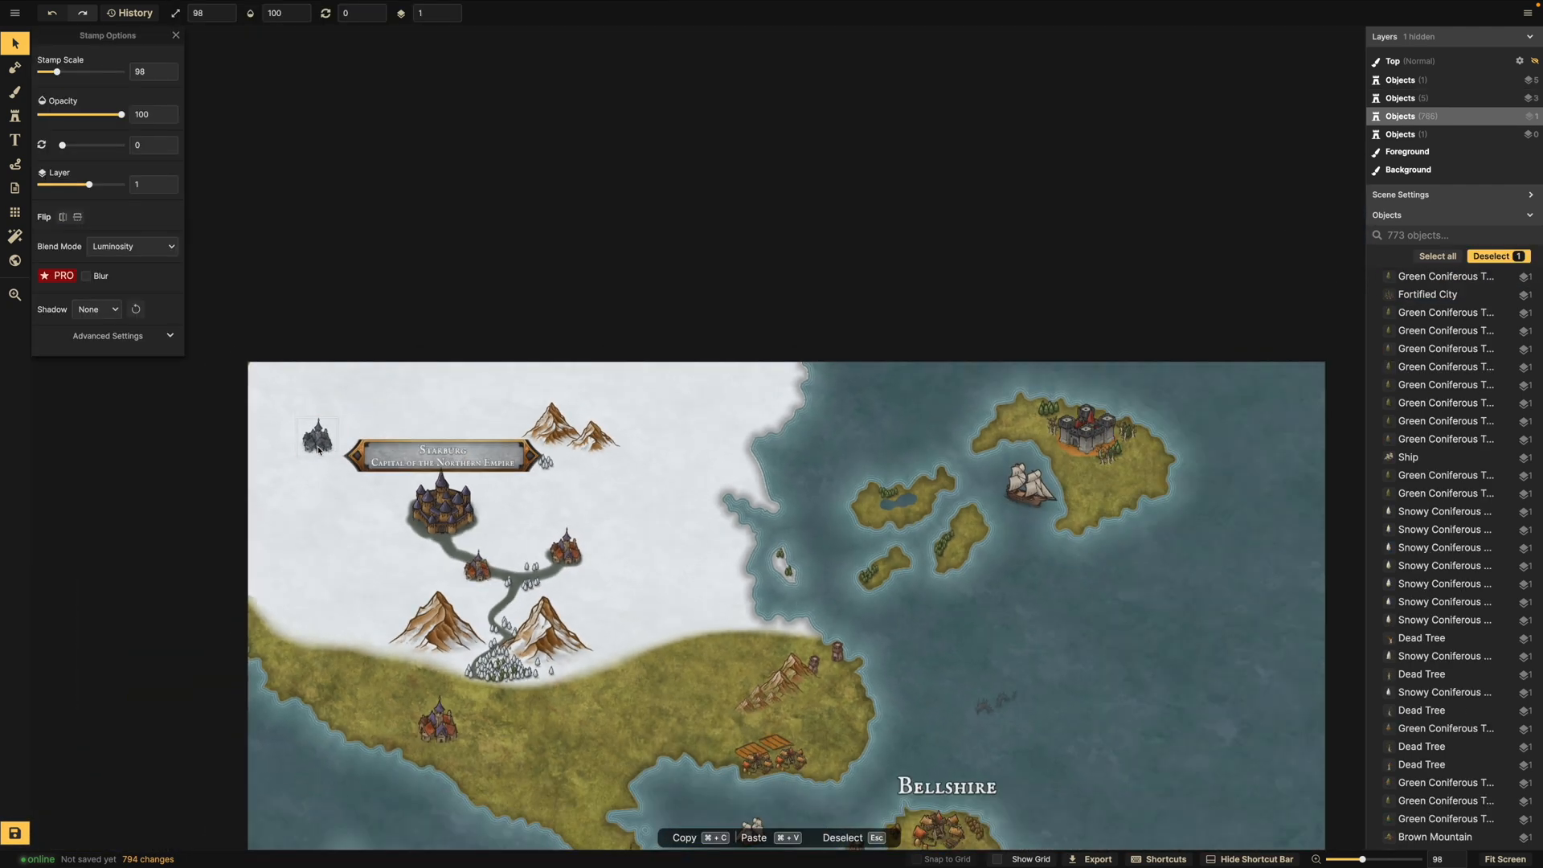
{"action": "scroll", "coordinate": [386, 458], "scroll_direction": "down", "scroll_amount": 3}
{"action": "scroll", "coordinate": [397, 477], "scroll_direction": "up", "scroll_amount": 3}
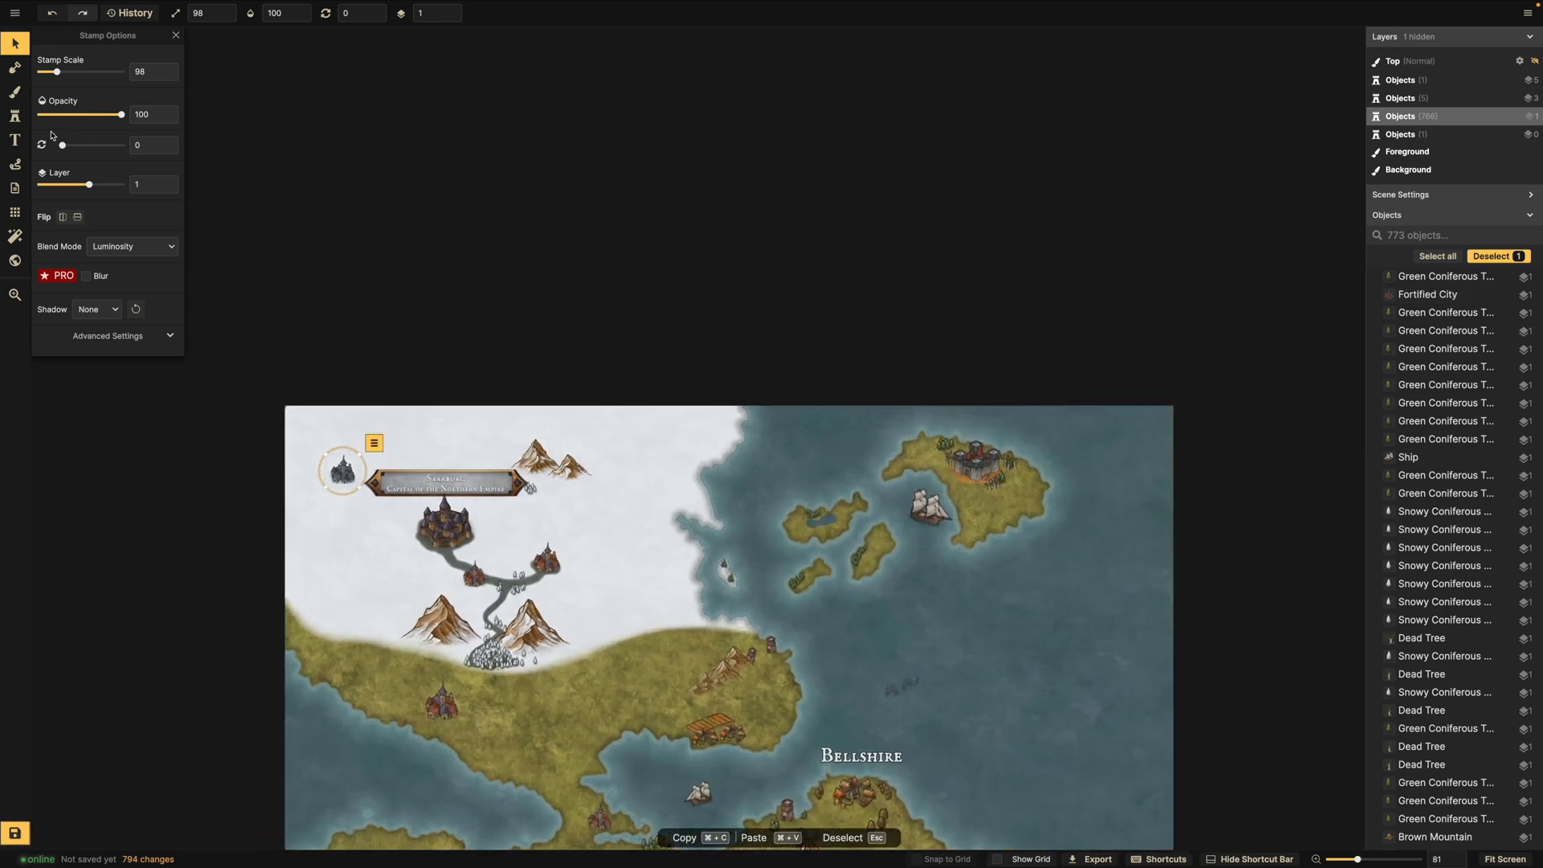
{"action": "left_click", "coordinate": [14, 68]}
{"action": "left_click", "coordinate": [14, 92]}
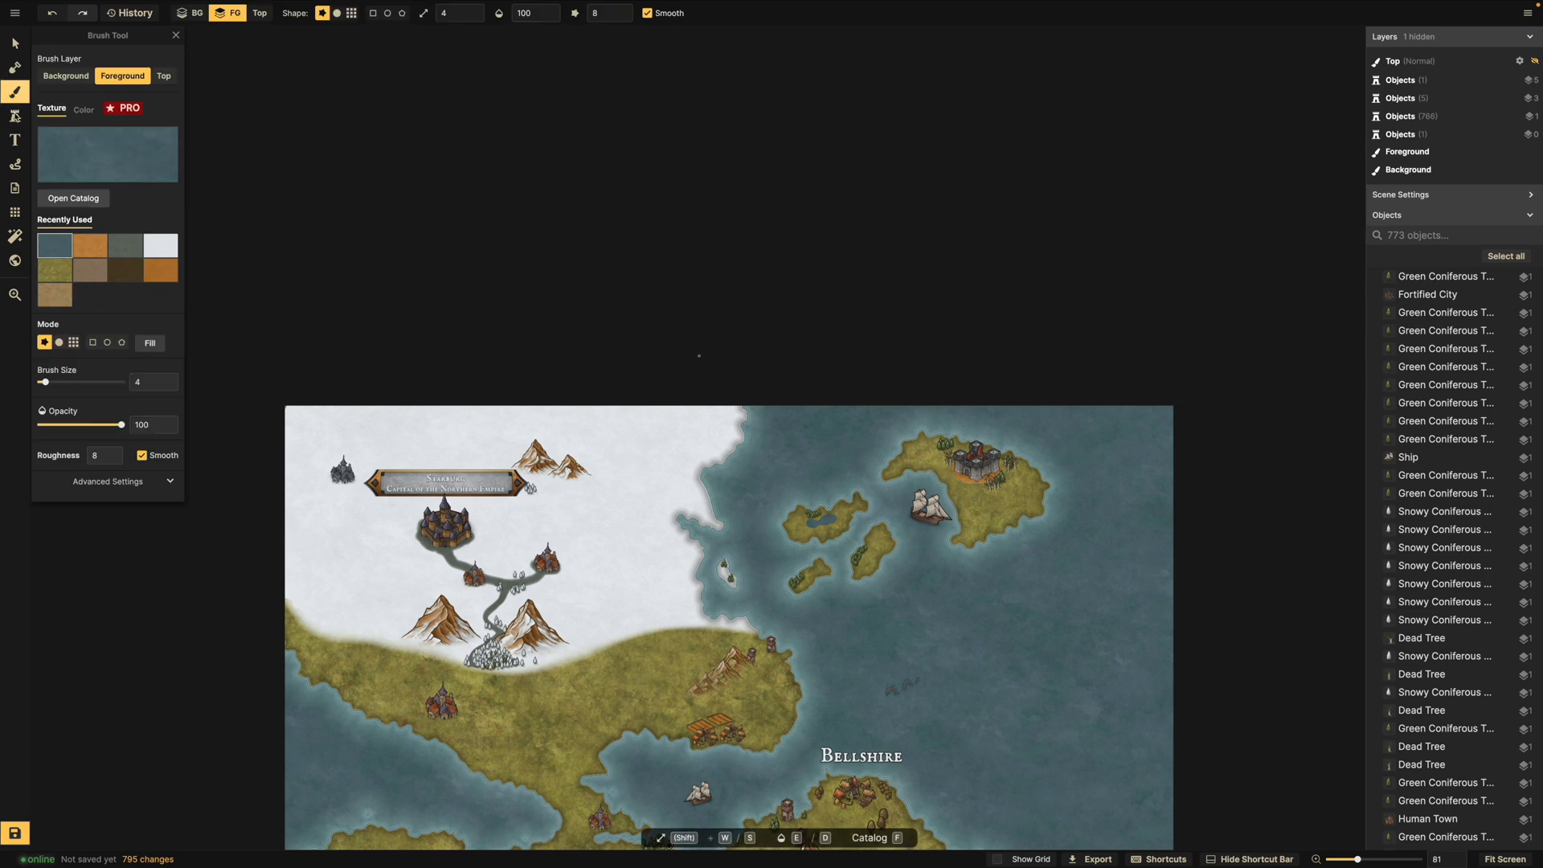
{"action": "left_click", "coordinate": [14, 116]}
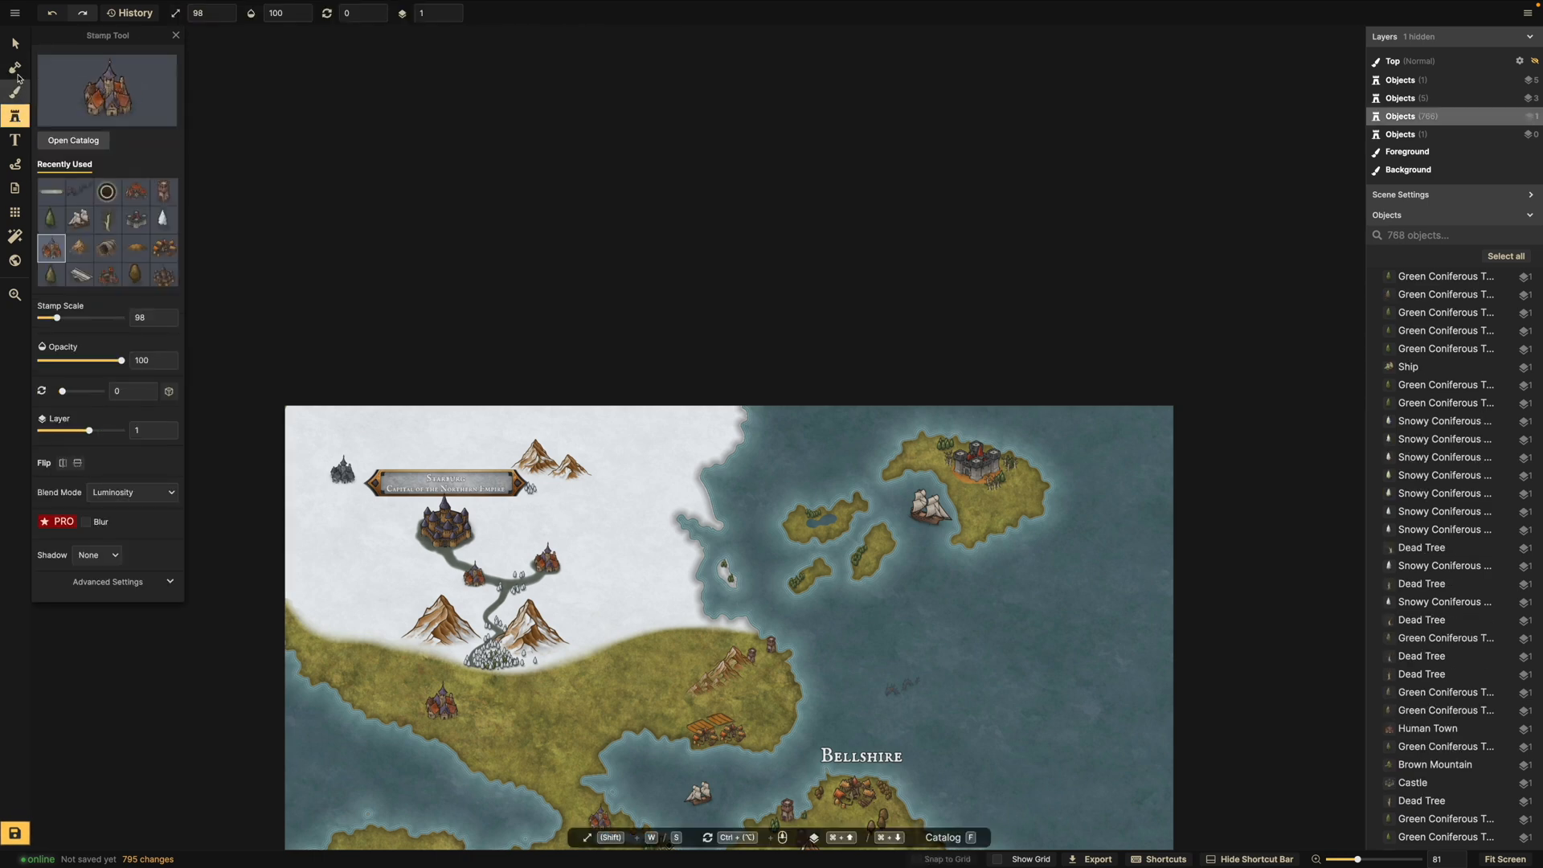
Subtract land from the snowy region's north-east corner with the Mask tool at brush size 37, carving an irregular coastline.
{"action": "left_click", "coordinate": [16, 71]}
{"action": "left_click", "coordinate": [173, 64]}
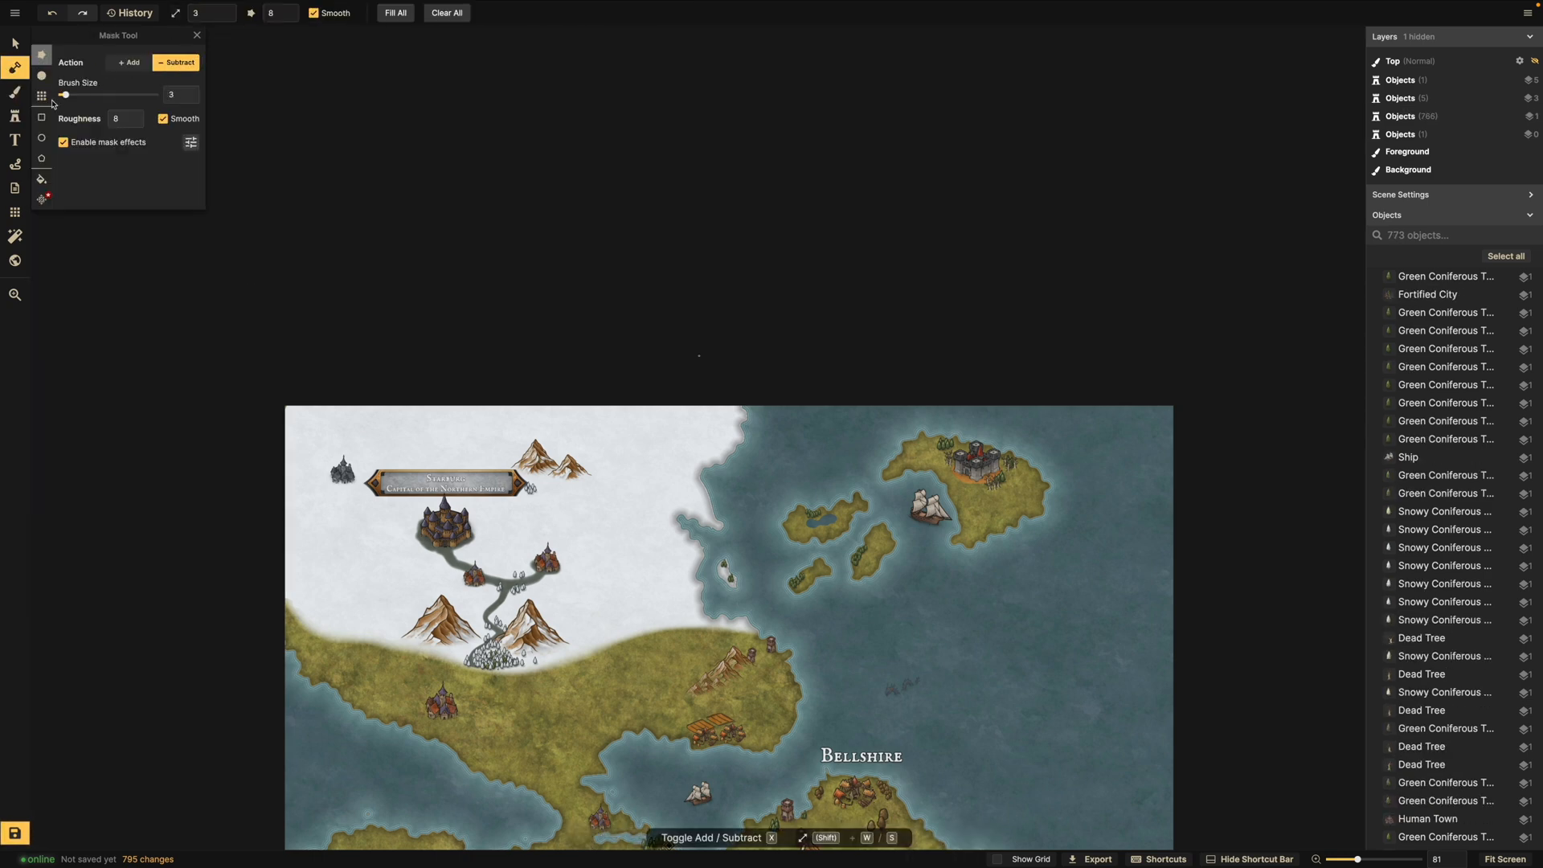
{"action": "mouse_move", "coordinate": [703, 403]}
{"action": "left_mouse_down"}
{"action": "mouse_move", "coordinate": [720, 467]}
{"action": "mouse_move", "coordinate": [557, 392]}
{"action": "mouse_move", "coordinate": [742, 426]}
{"action": "left_mouse_up"}
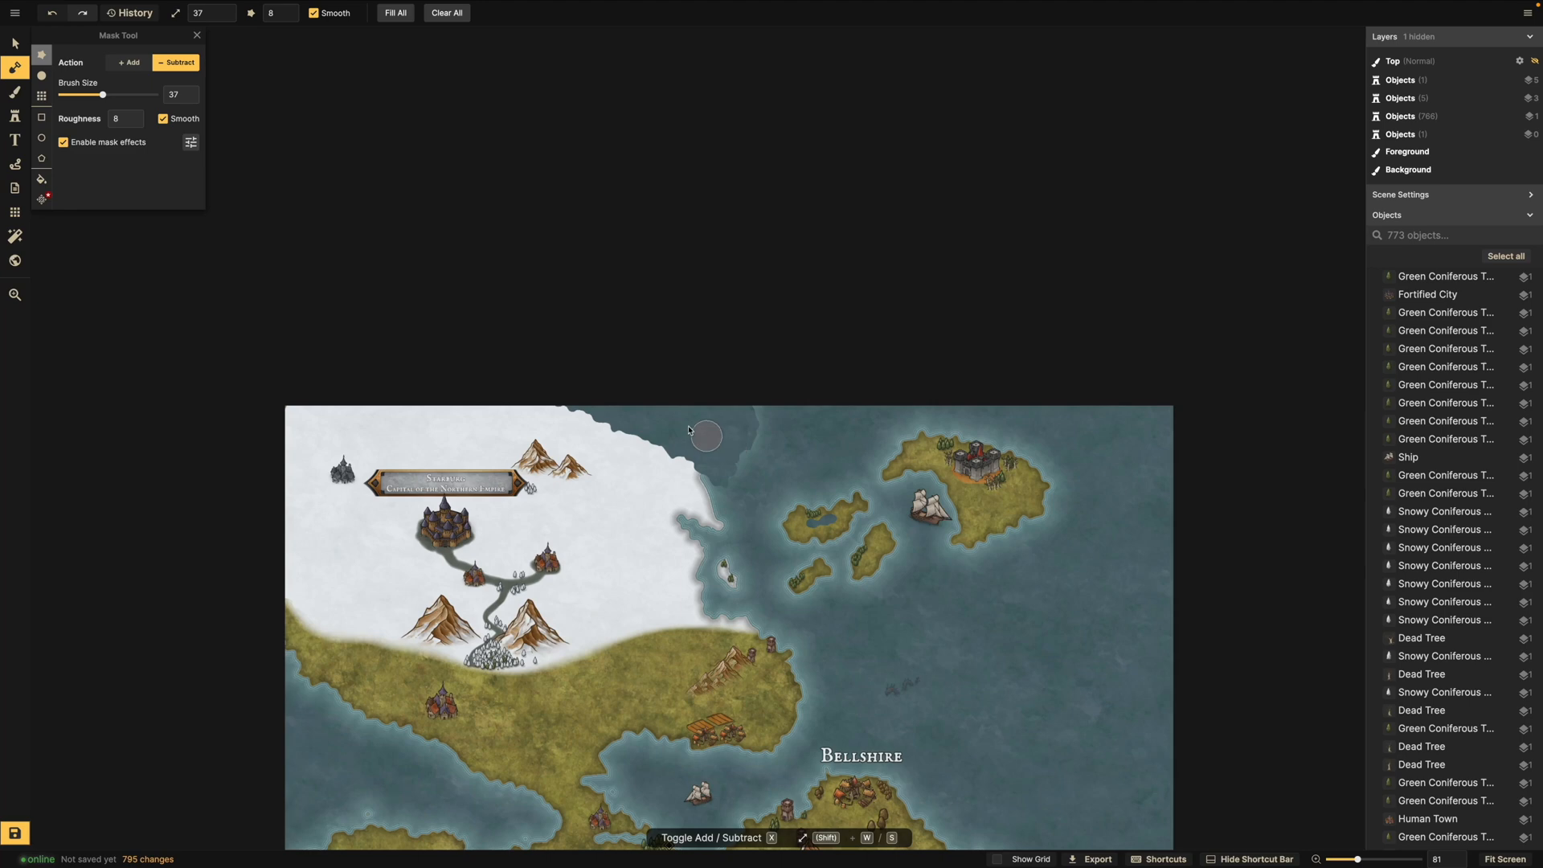
{"action": "left_click_drag", "start_coordinate": [574, 410], "coordinate": [520, 386]}
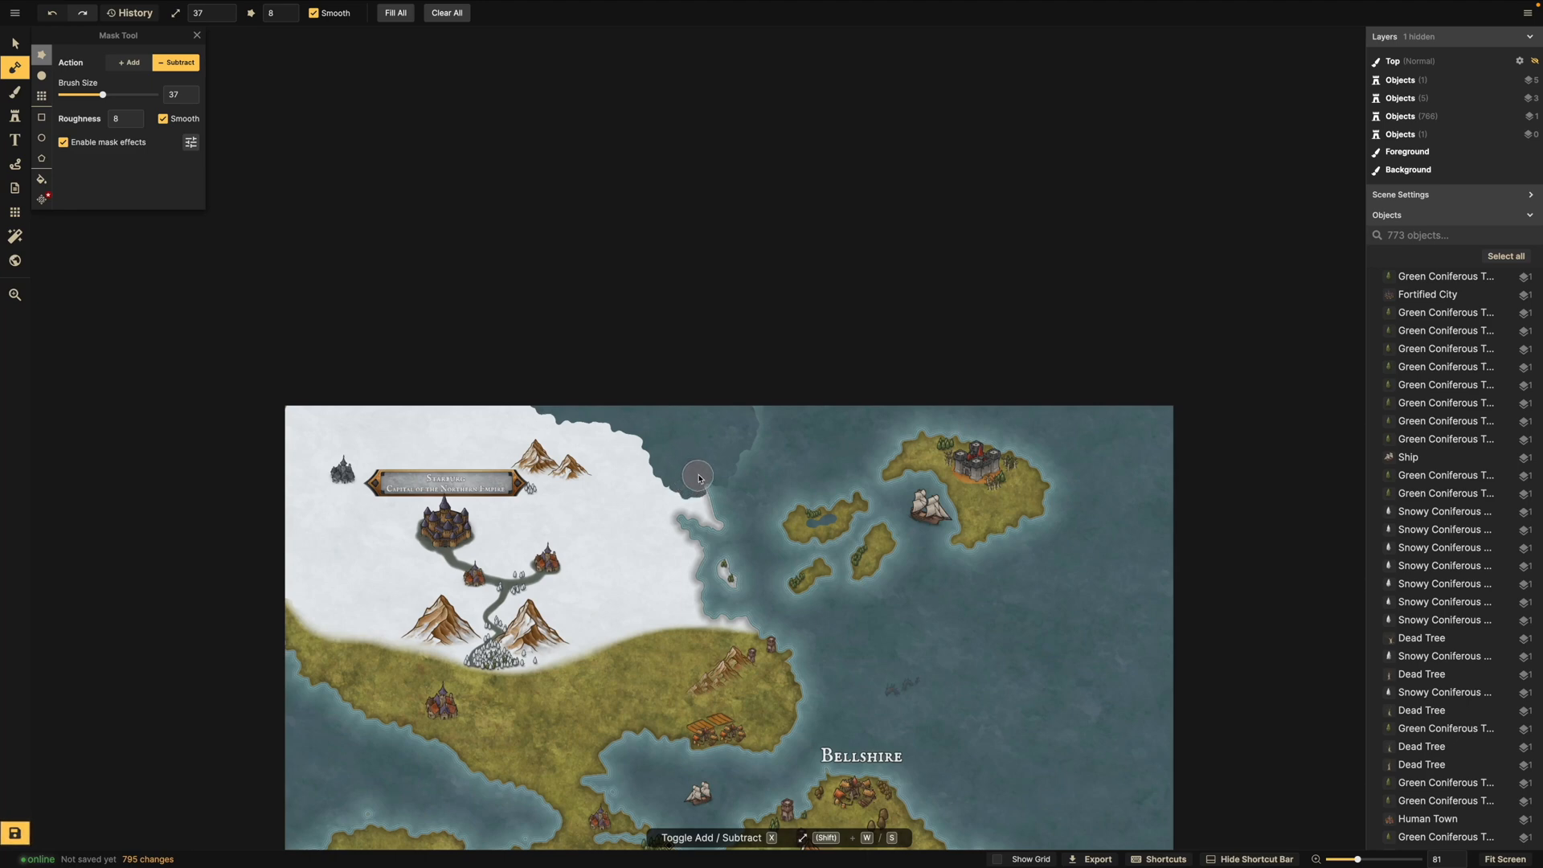
{"action": "left_click_drag", "start_coordinate": [699, 476], "coordinate": [698, 475]}
{"action": "scroll", "coordinate": [696, 448], "scroll_direction": "down", "scroll_amount": 2}
{"action": "scroll", "coordinate": [691, 454], "scroll_direction": "up", "scroll_amount": 3}
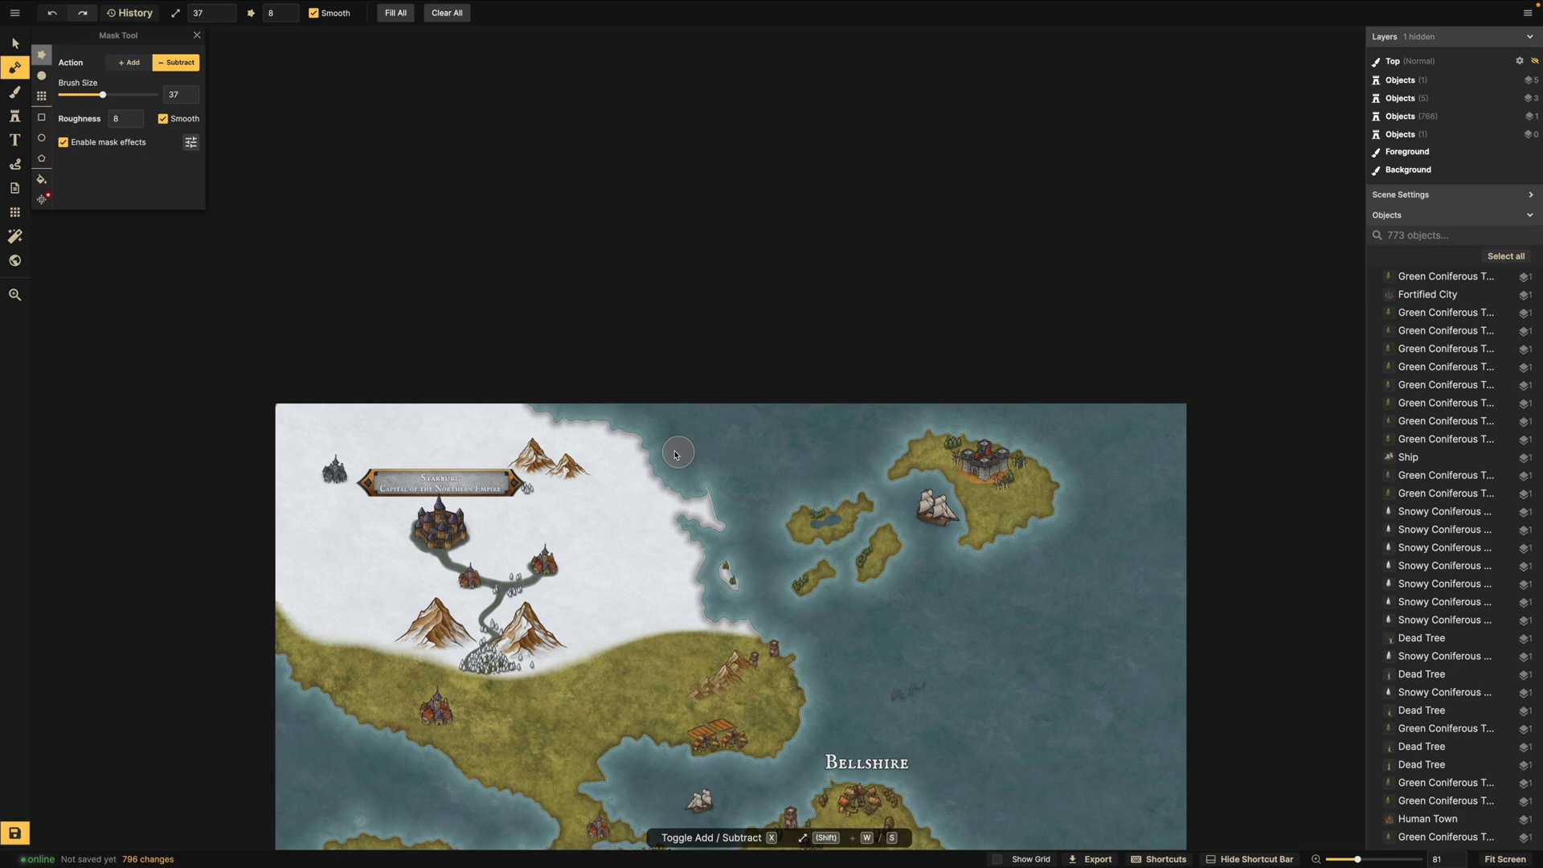
Set the mask brush to size 62 and roughness 11, and cut the snowy region's northern coast back toward the mountains.
{"action": "left_click_drag", "start_coordinate": [102, 95], "coordinate": [118, 96]}
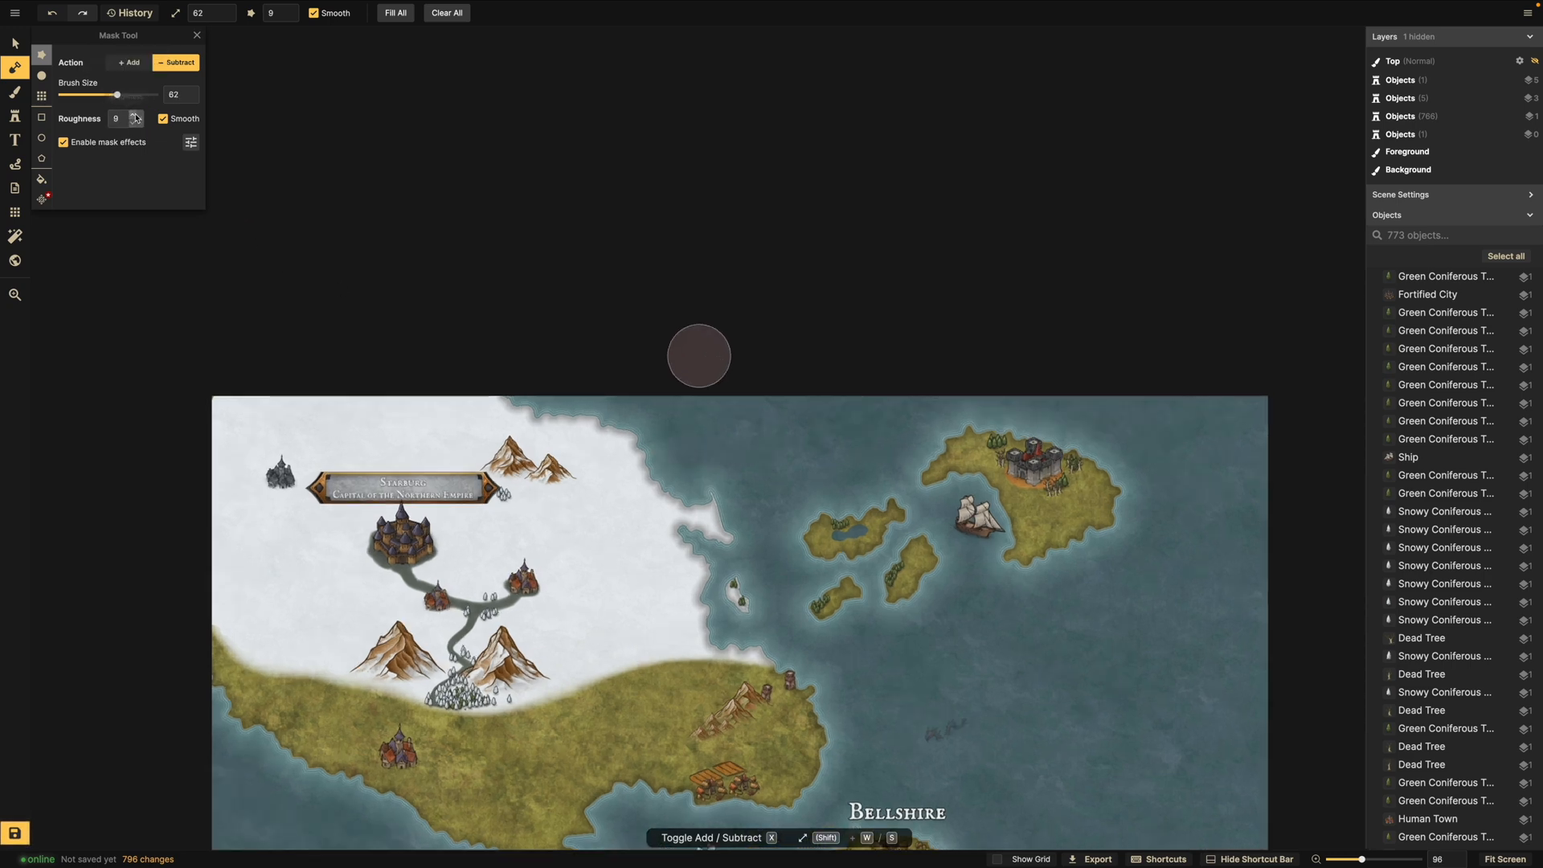
{"action": "left_click", "coordinate": [135, 115]}
{"action": "mouse_move", "coordinate": [541, 376]}
{"action": "left_mouse_down"}
{"action": "mouse_move", "coordinate": [517, 404]}
{"action": "mouse_move", "coordinate": [599, 419]}
{"action": "mouse_move", "coordinate": [596, 406]}
{"action": "mouse_move", "coordinate": [685, 486]}
{"action": "mouse_move", "coordinate": [697, 473]}
{"action": "left_mouse_up"}
{"action": "scroll", "coordinate": [603, 425], "scroll_direction": "down", "scroll_amount": 3}
{"action": "scroll", "coordinate": [678, 465], "scroll_direction": "up", "scroll_amount": 1}
{"action": "scroll", "coordinate": [678, 464], "scroll_direction": "up", "scroll_amount": 2}
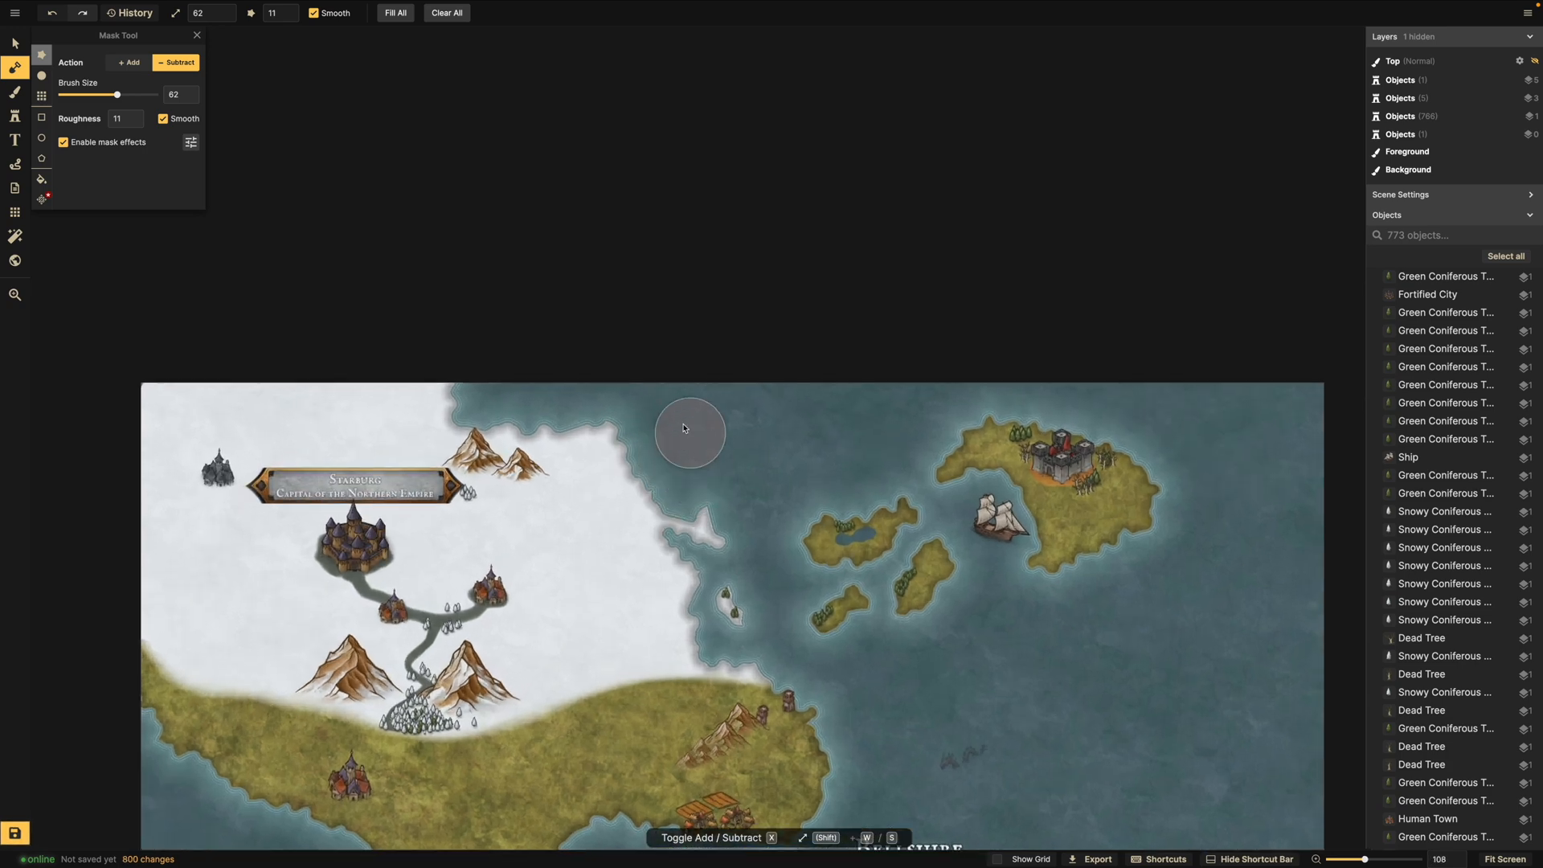
Reduce the mask brush to size 27 and carve the snowy shore just south of the small eastern peninsula.
{"action": "scroll", "coordinate": [659, 441], "scroll_direction": "up", "scroll_amount": 2}
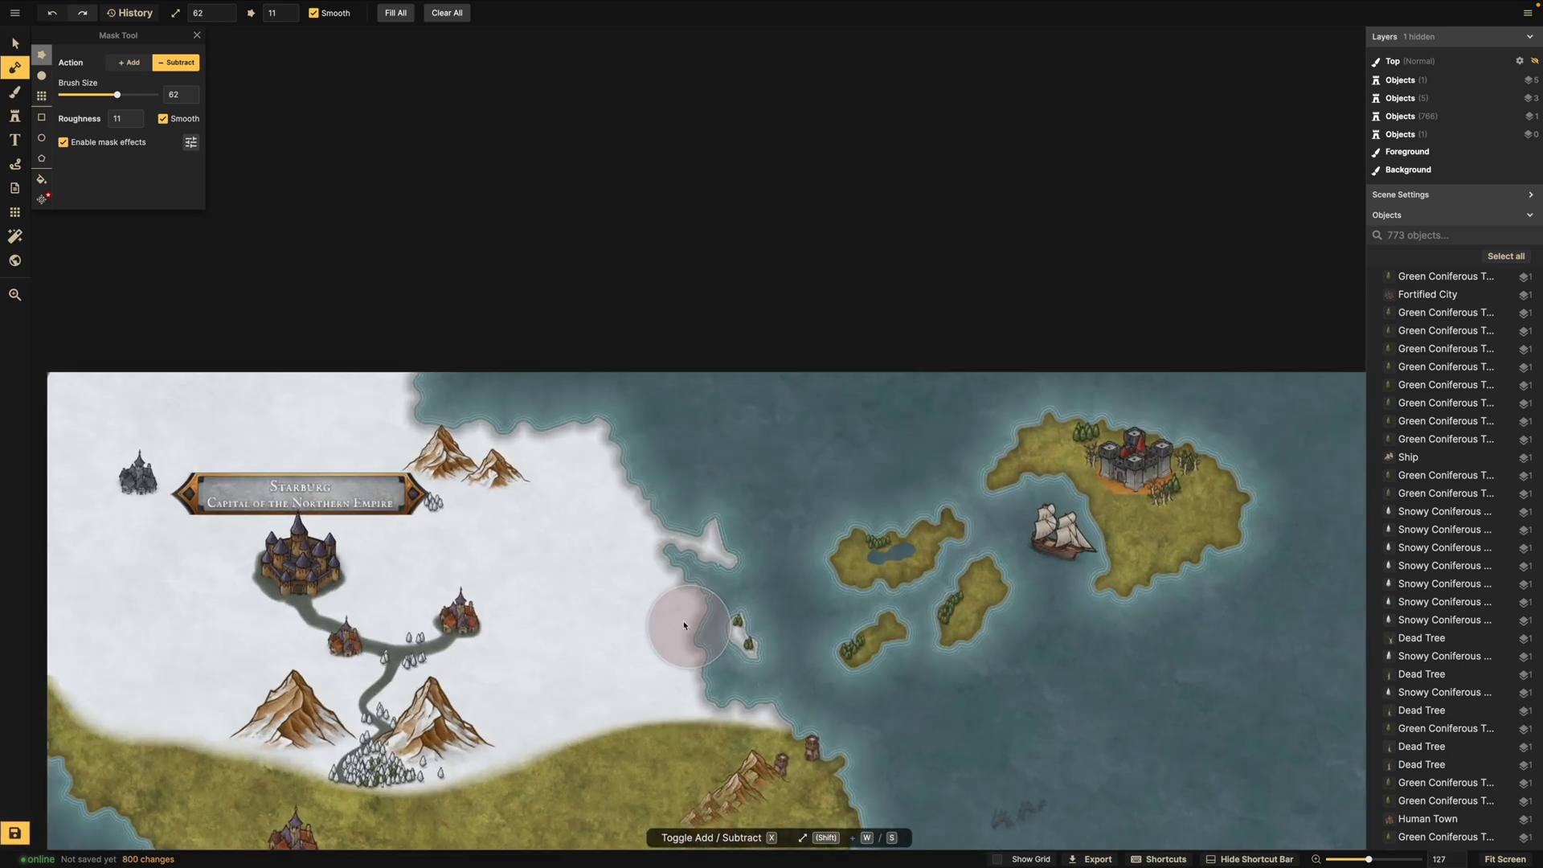
{"action": "left_click_drag", "start_coordinate": [117, 95], "coordinate": [97, 97]}
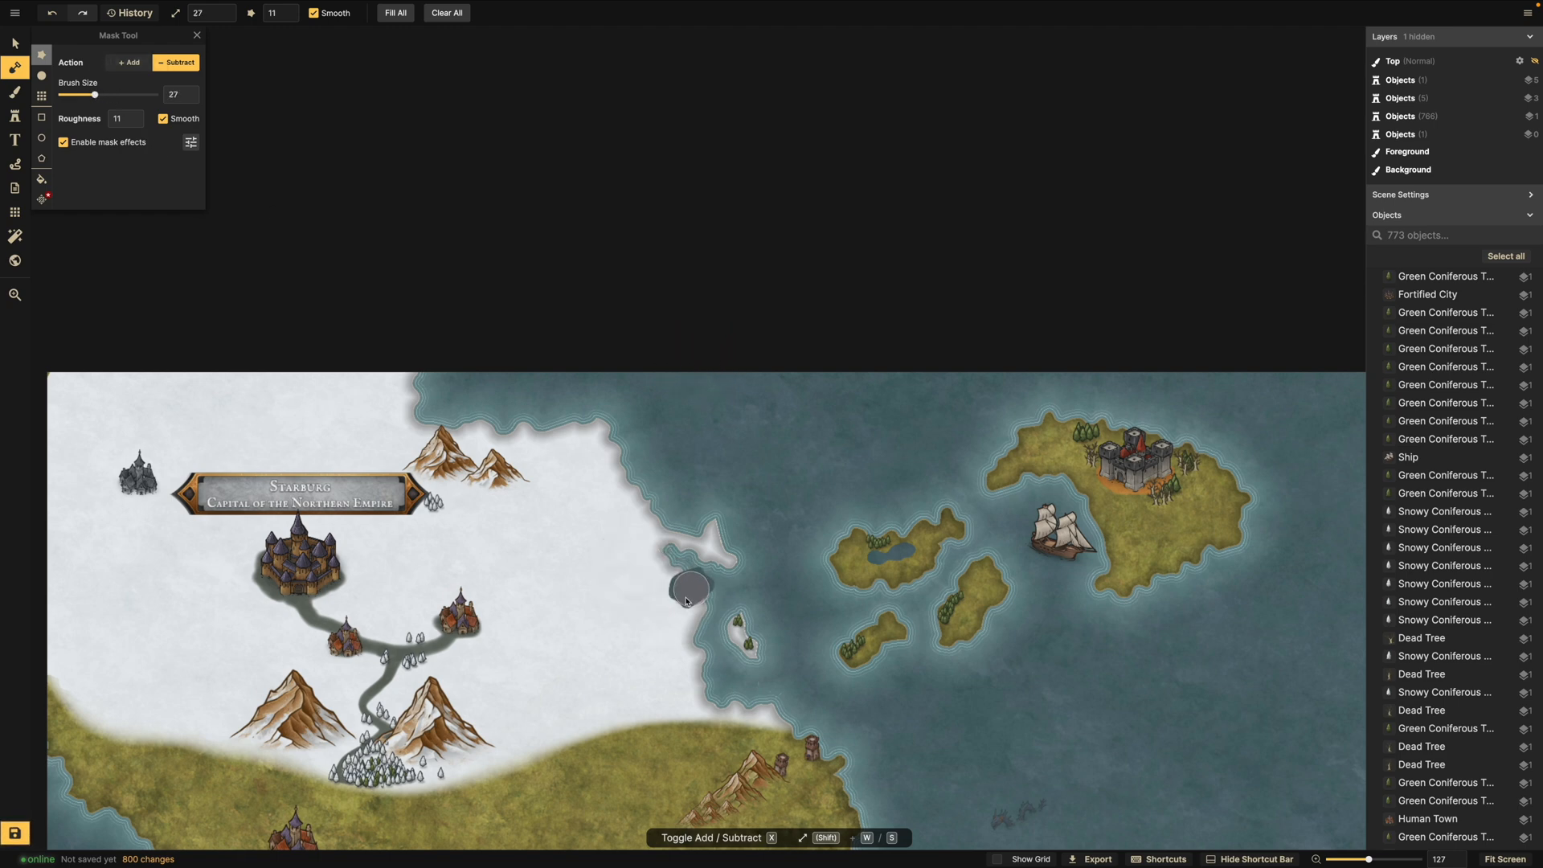
{"action": "left_click_drag", "start_coordinate": [679, 589], "coordinate": [670, 577]}
{"action": "scroll", "coordinate": [670, 577], "scroll_direction": "up", "scroll_amount": 4}
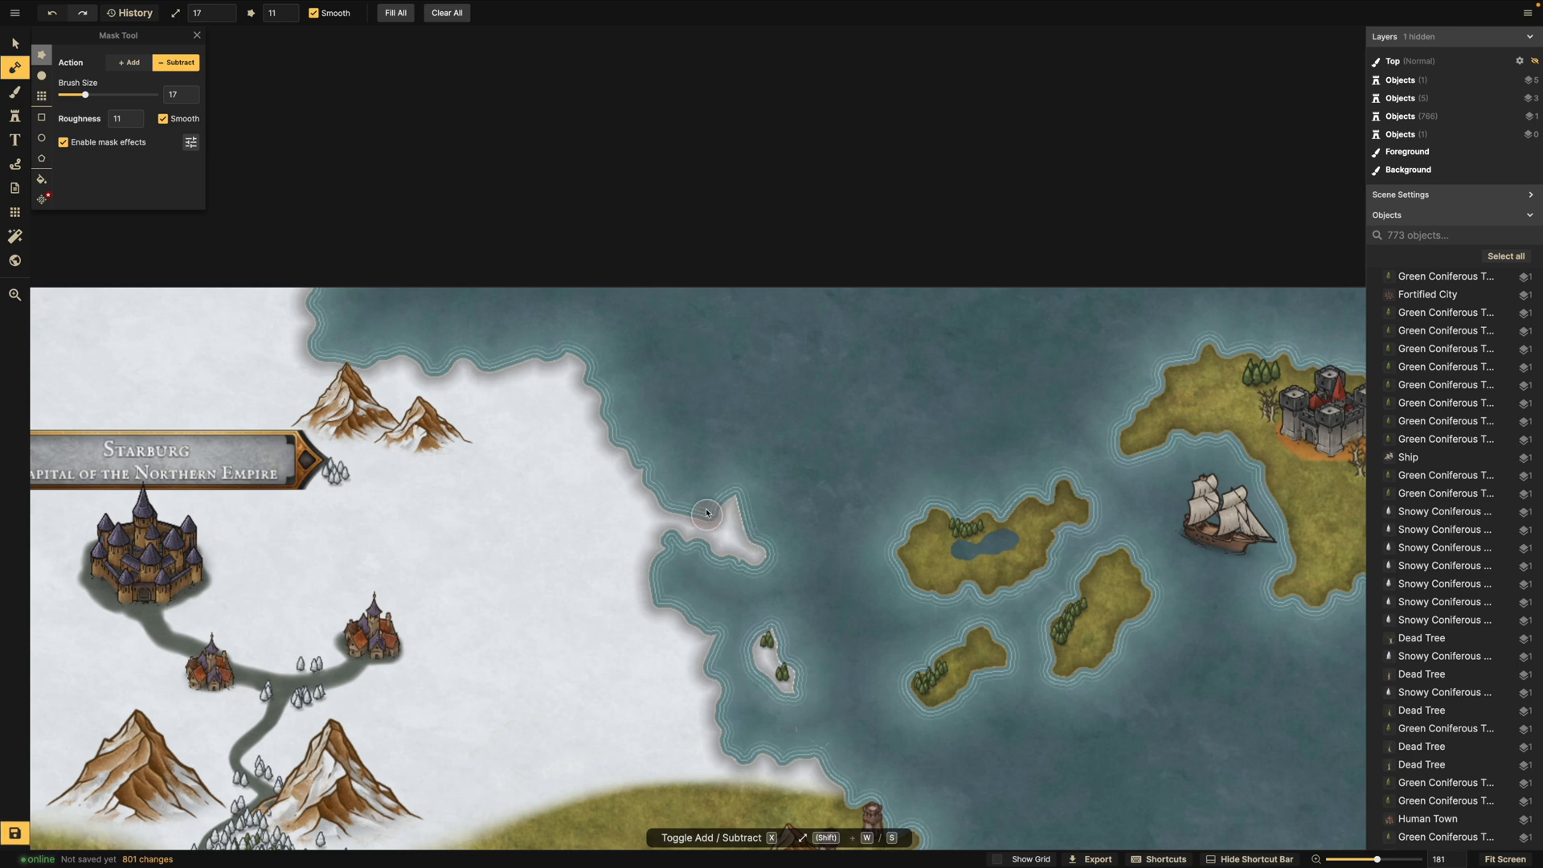
Trim the northern edge of the snowy peninsula with a size 17 subtract brush, and undo the last strokes.
{"action": "left_click_drag", "start_coordinate": [711, 515], "coordinate": [711, 517]}
{"action": "left_click_drag", "start_coordinate": [719, 524], "coordinate": [735, 517]}
{"action": "key", "text": "ctrl+z"}
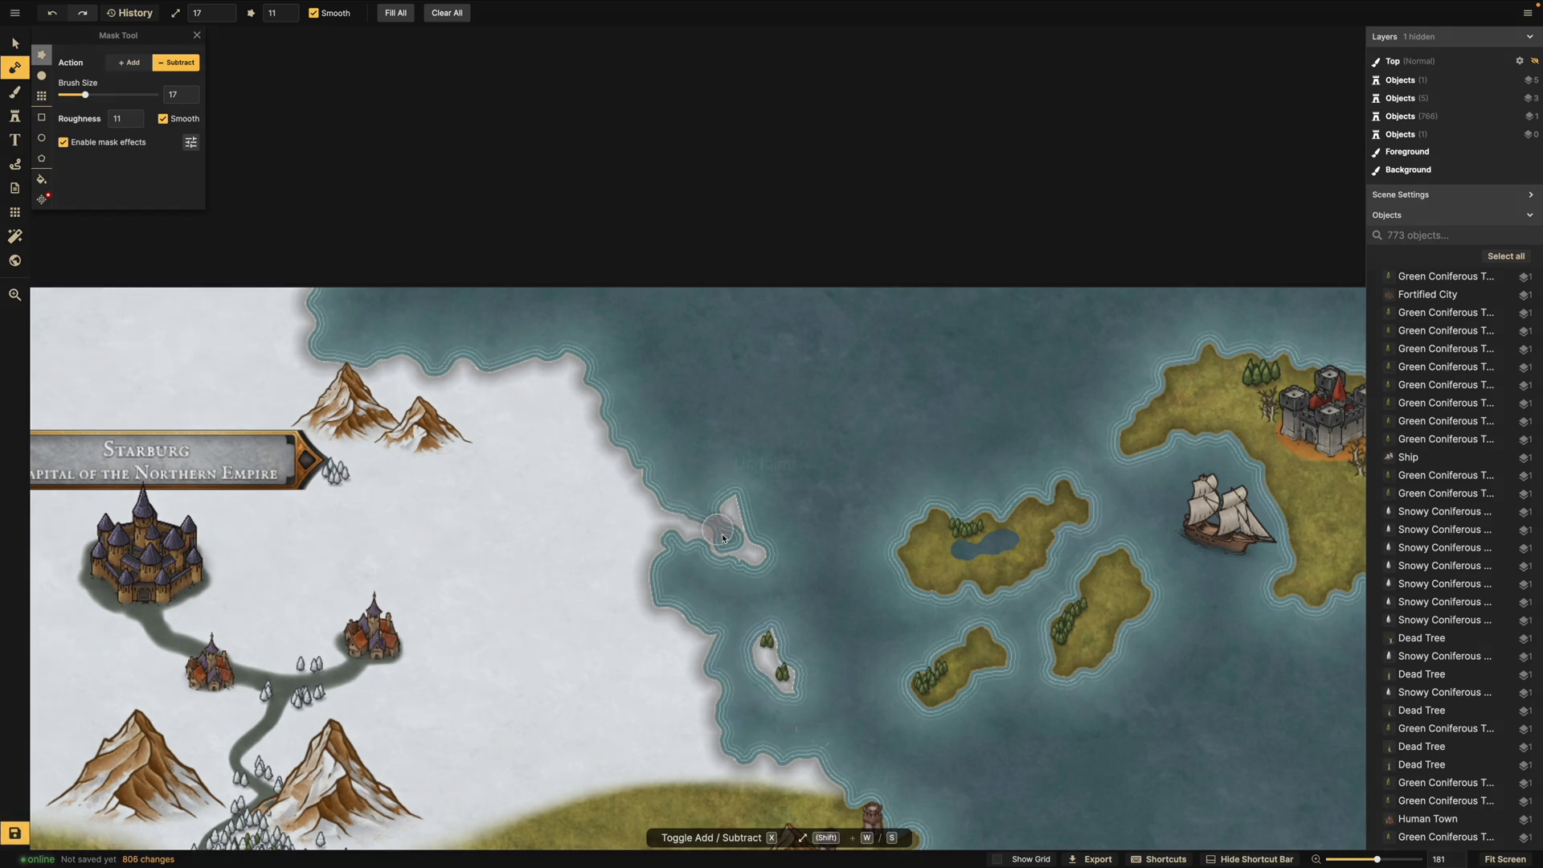
{"action": "key", "text": "ctrl+z"}
Reduce the mask brush to size 5 and trim the notch beside the peninsula's pointed tip, undoing the unwanted stroke.
{"action": "scroll", "coordinate": [721, 528], "scroll_direction": "up", "scroll_amount": 2}
{"action": "scroll", "coordinate": [721, 529], "scroll_direction": "up", "scroll_amount": 10}
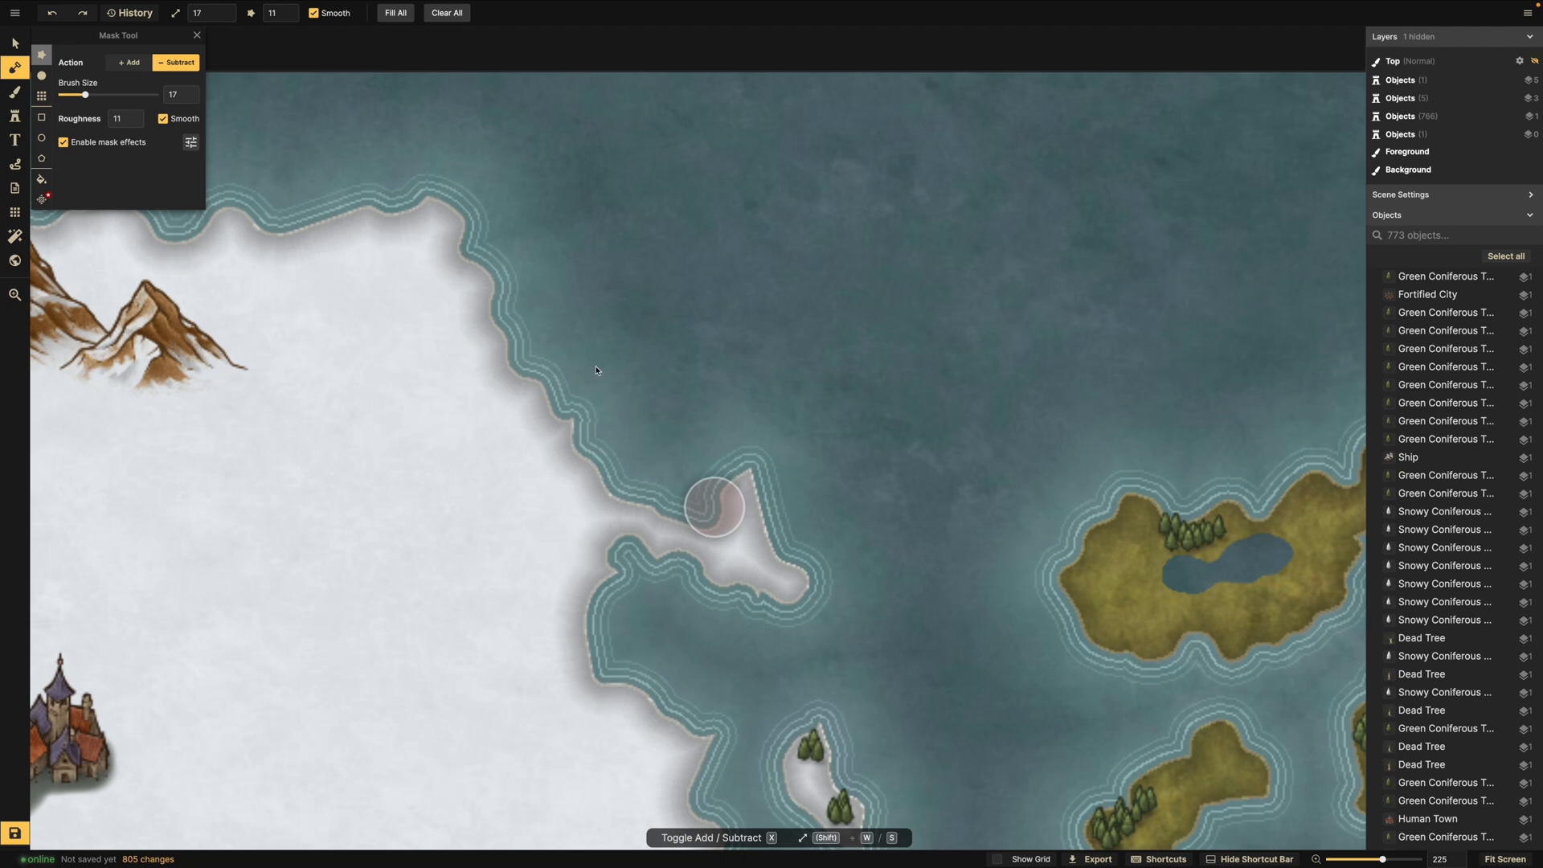
{"action": "left_click_drag", "start_coordinate": [86, 95], "coordinate": [76, 95]}
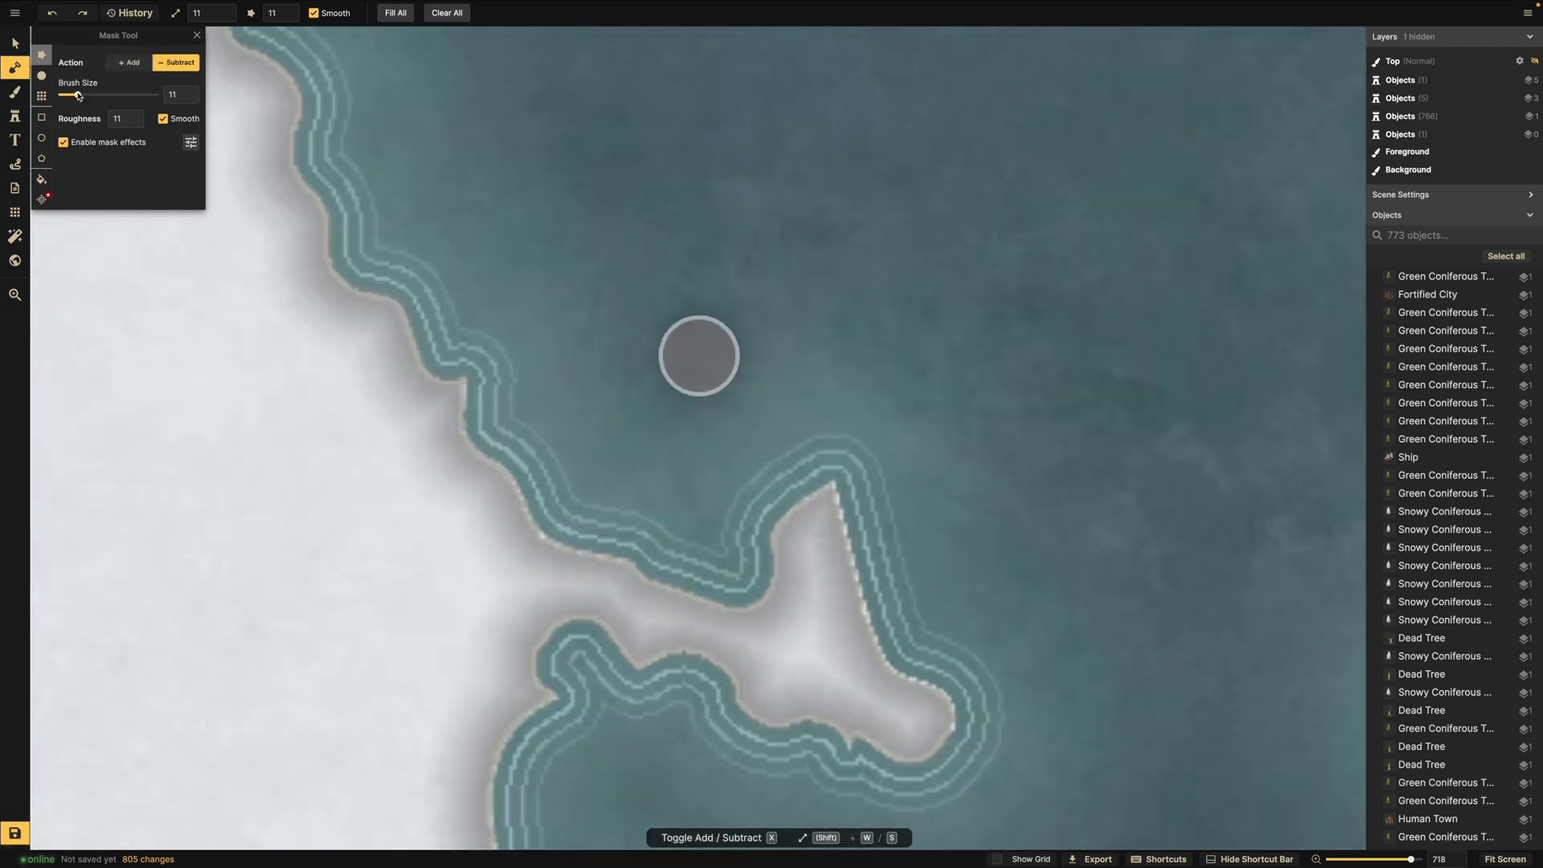
{"action": "left_click_drag", "start_coordinate": [739, 577], "coordinate": [767, 602]}
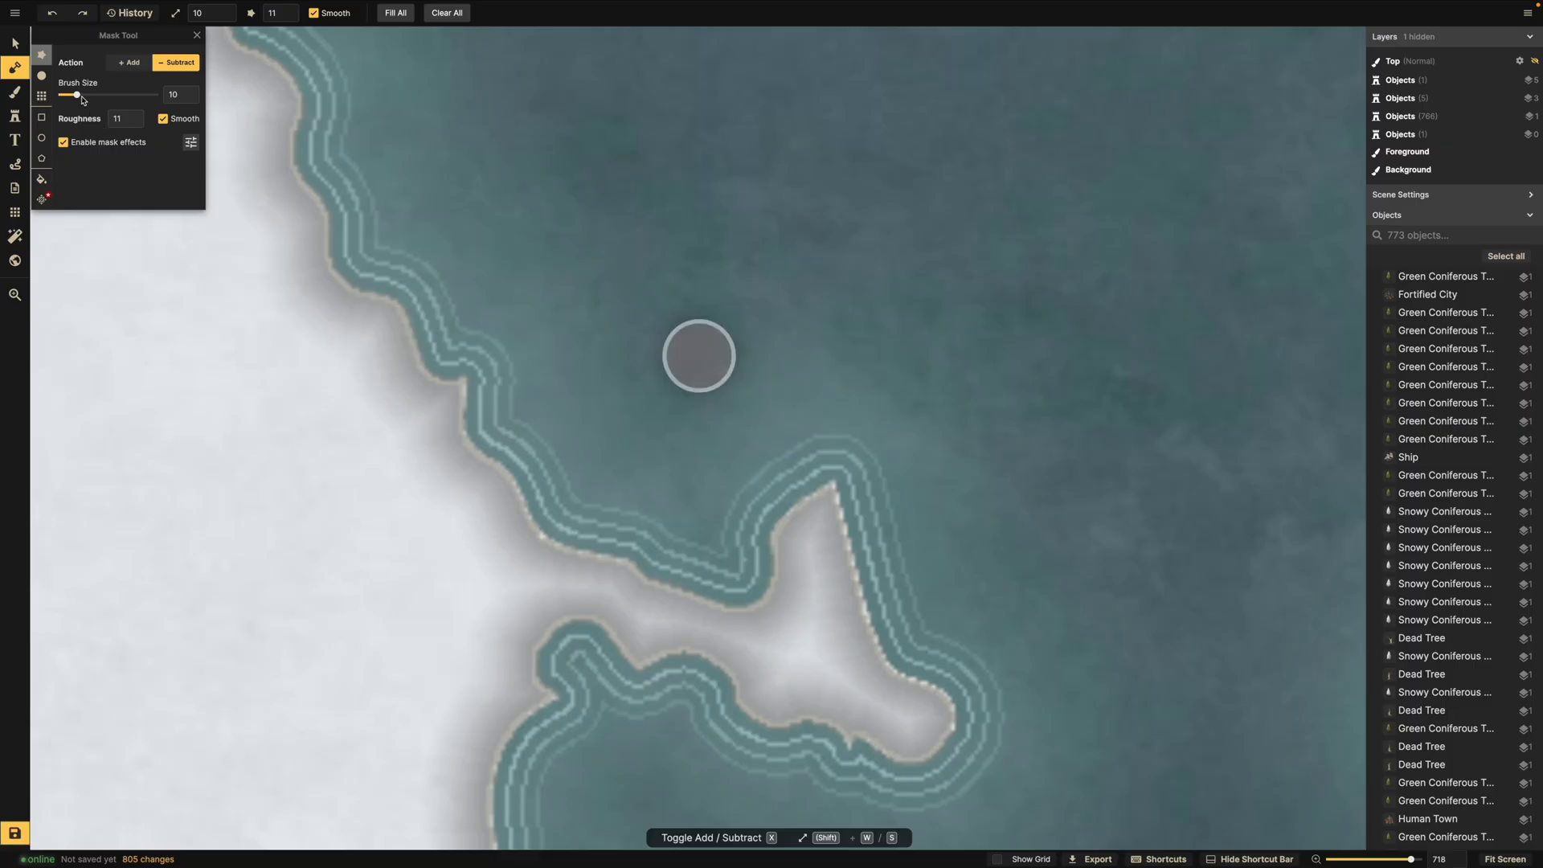
{"action": "left_click_drag", "start_coordinate": [72, 95], "coordinate": [68, 95]}
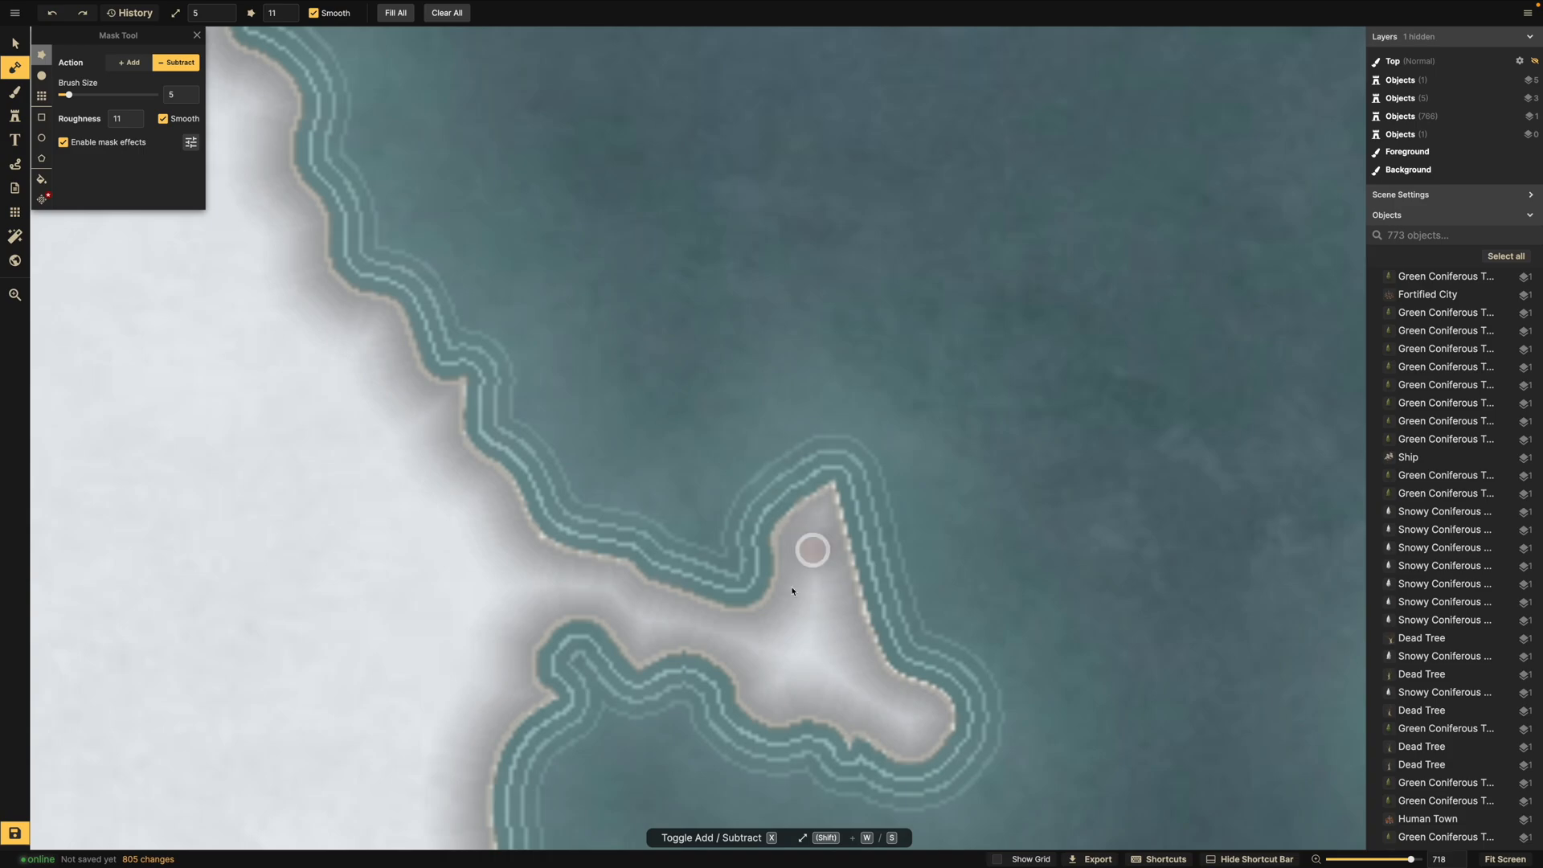
{"action": "left_click_drag", "start_coordinate": [758, 598], "coordinate": [755, 592]}
{"action": "key", "text": "ctrl+z"}
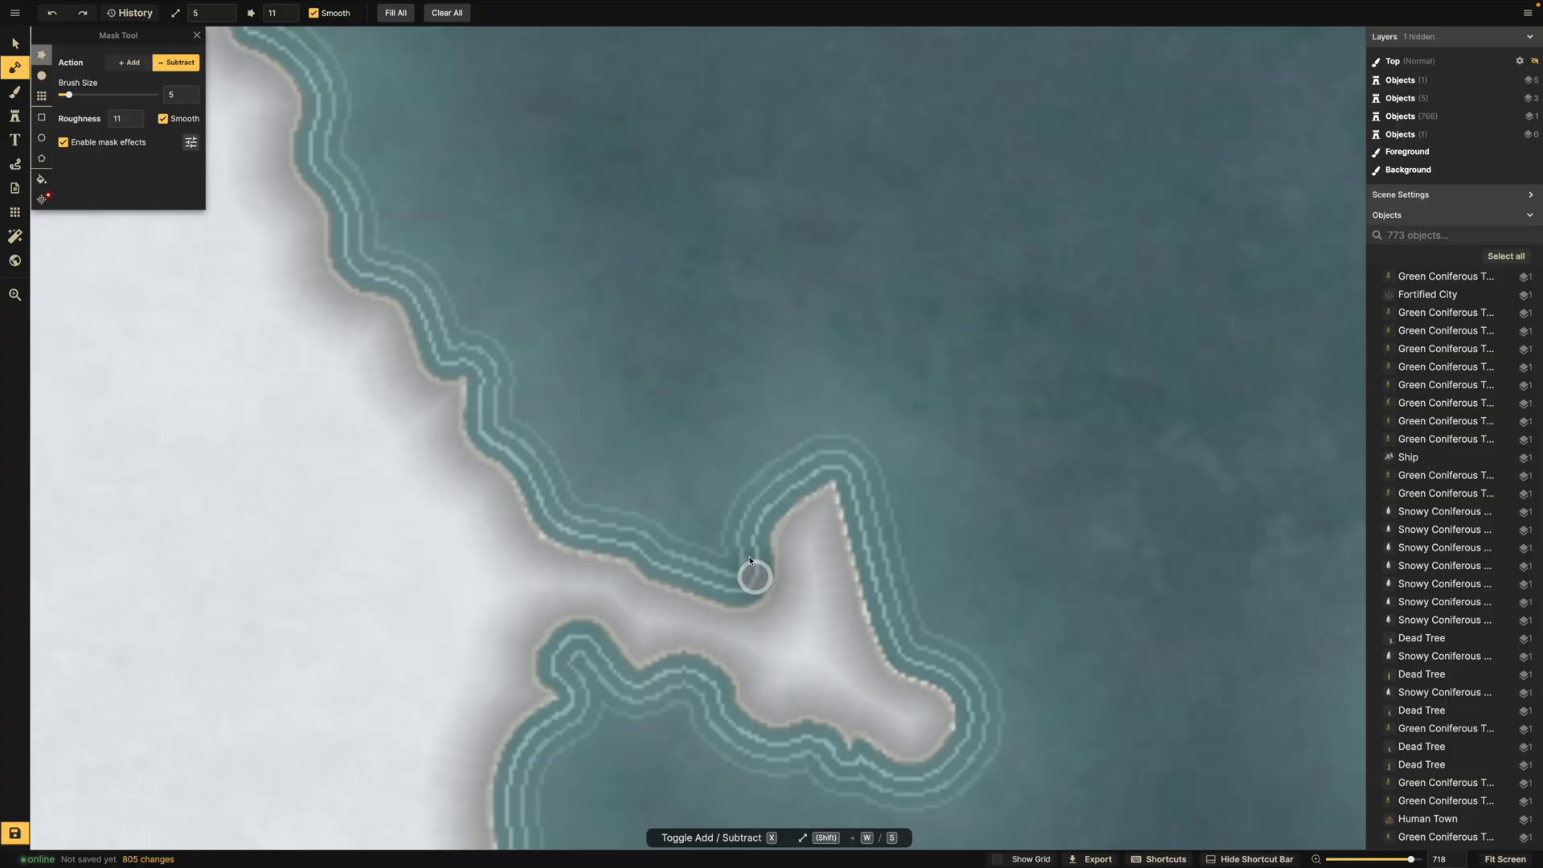
{"action": "left_click_drag", "start_coordinate": [741, 545], "coordinate": [749, 550]}
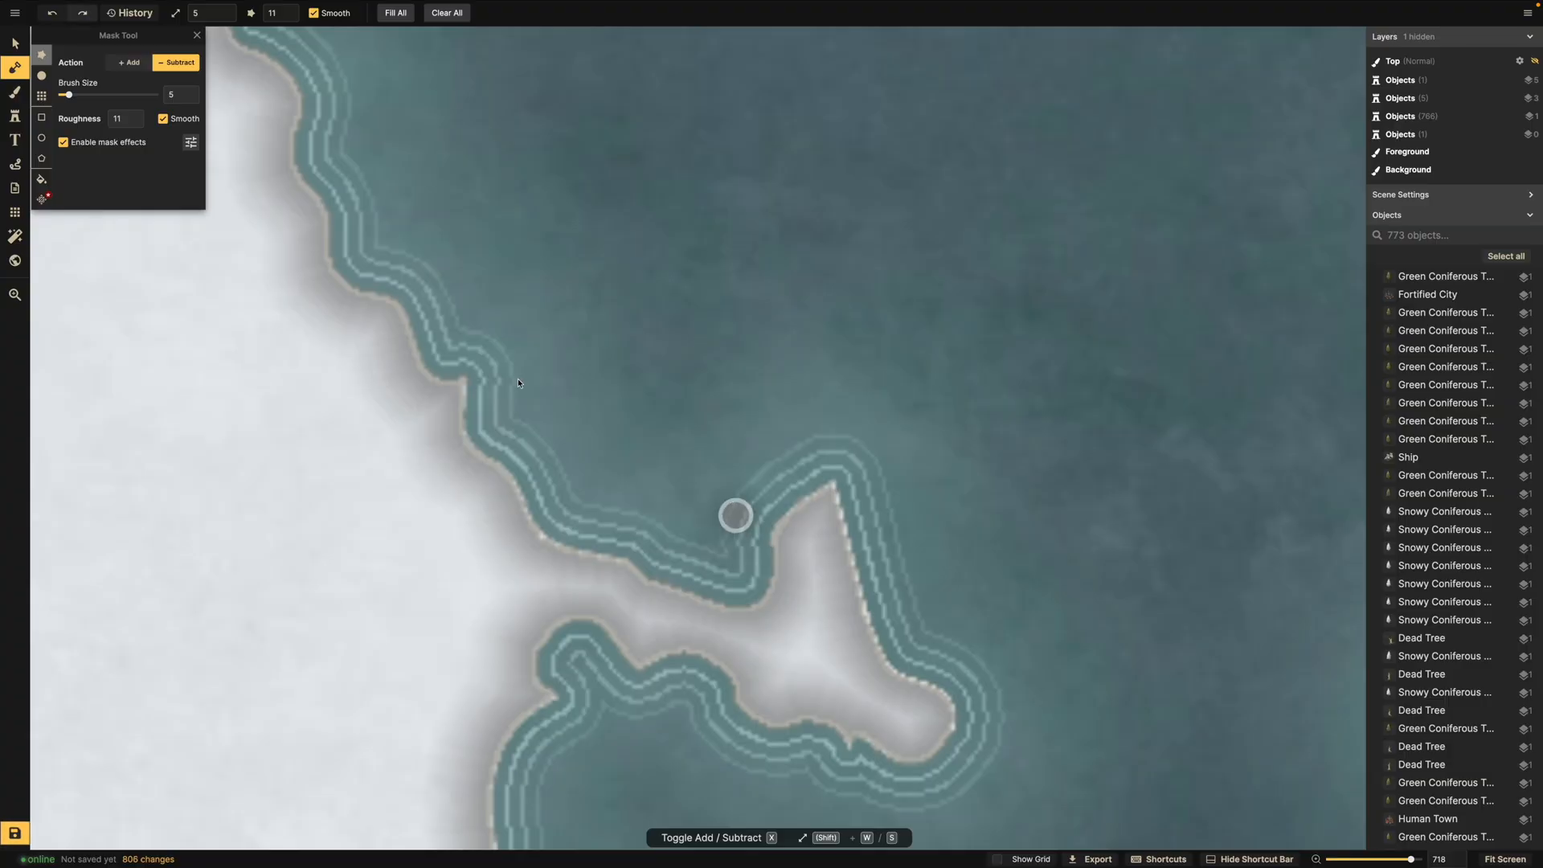
Switch the mask brush to adding at size 17 and fill out the snowy peninsula's pointed tip into a rounder, wider head.
{"action": "key", "text": "x"}
{"action": "key", "text": "shift+w"}
{"action": "key", "text": "shift+w"}
{"action": "key", "text": "shift+w"}
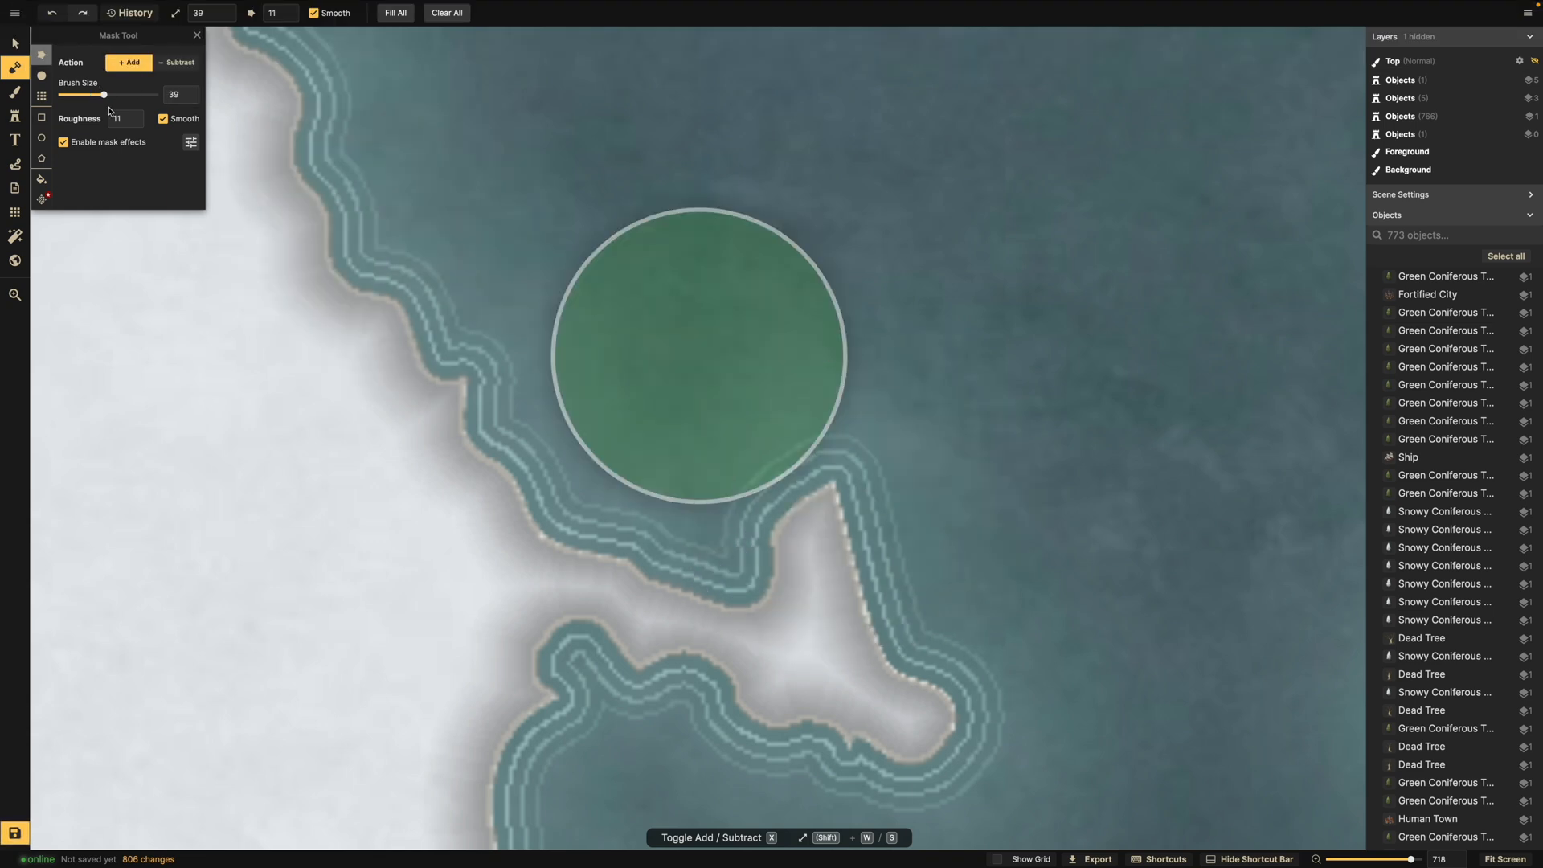
{"action": "left_click_drag", "start_coordinate": [97, 95], "coordinate": [85, 97]}
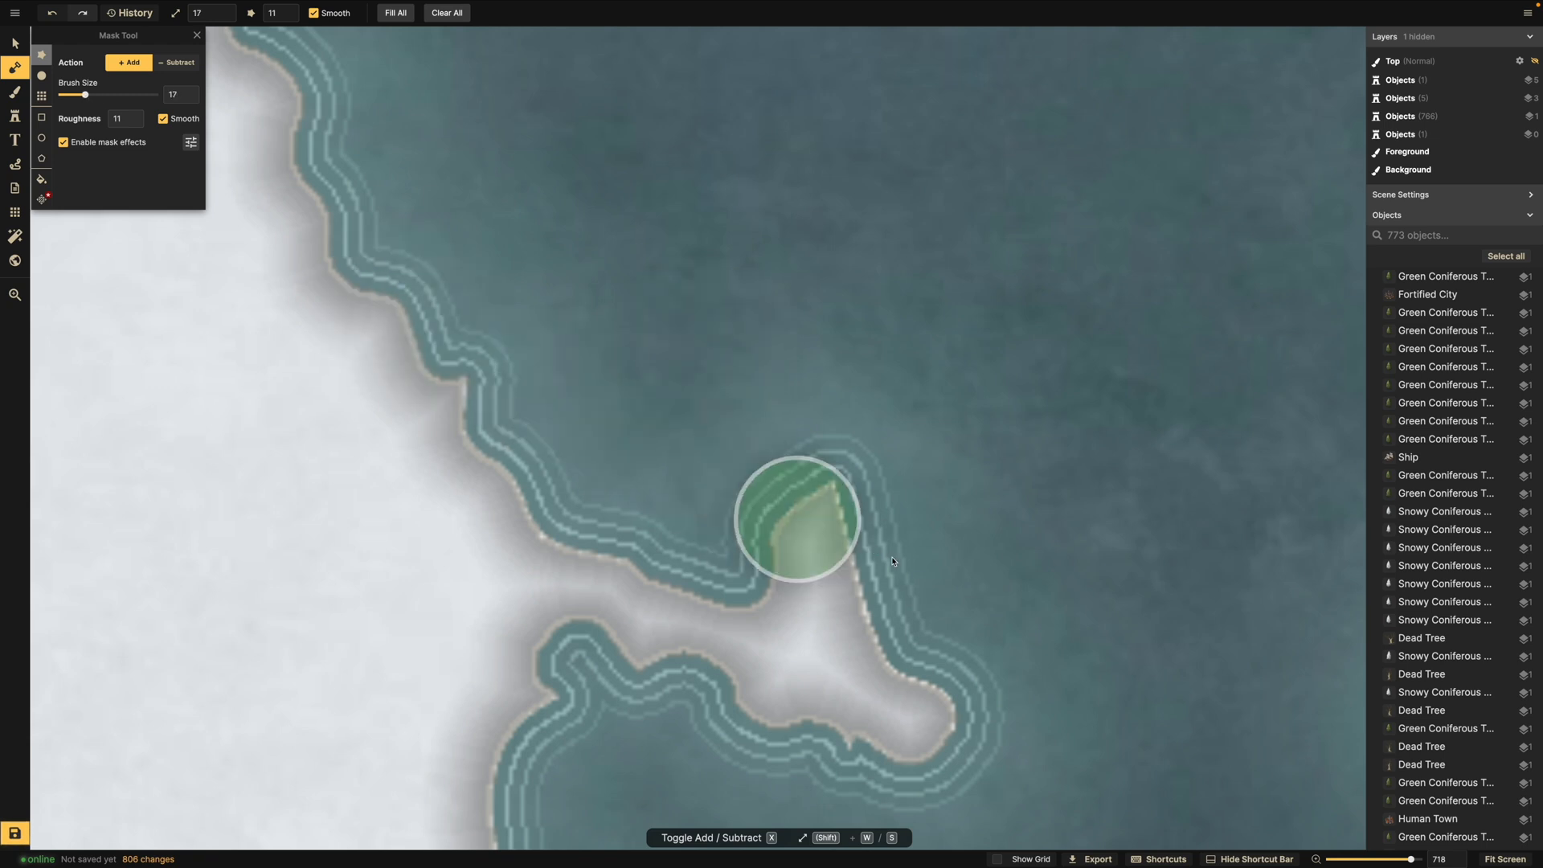
{"action": "left_click_drag", "start_coordinate": [871, 548], "coordinate": [868, 601]}
{"action": "scroll", "coordinate": [870, 603], "scroll_direction": "down", "scroll_amount": 10}
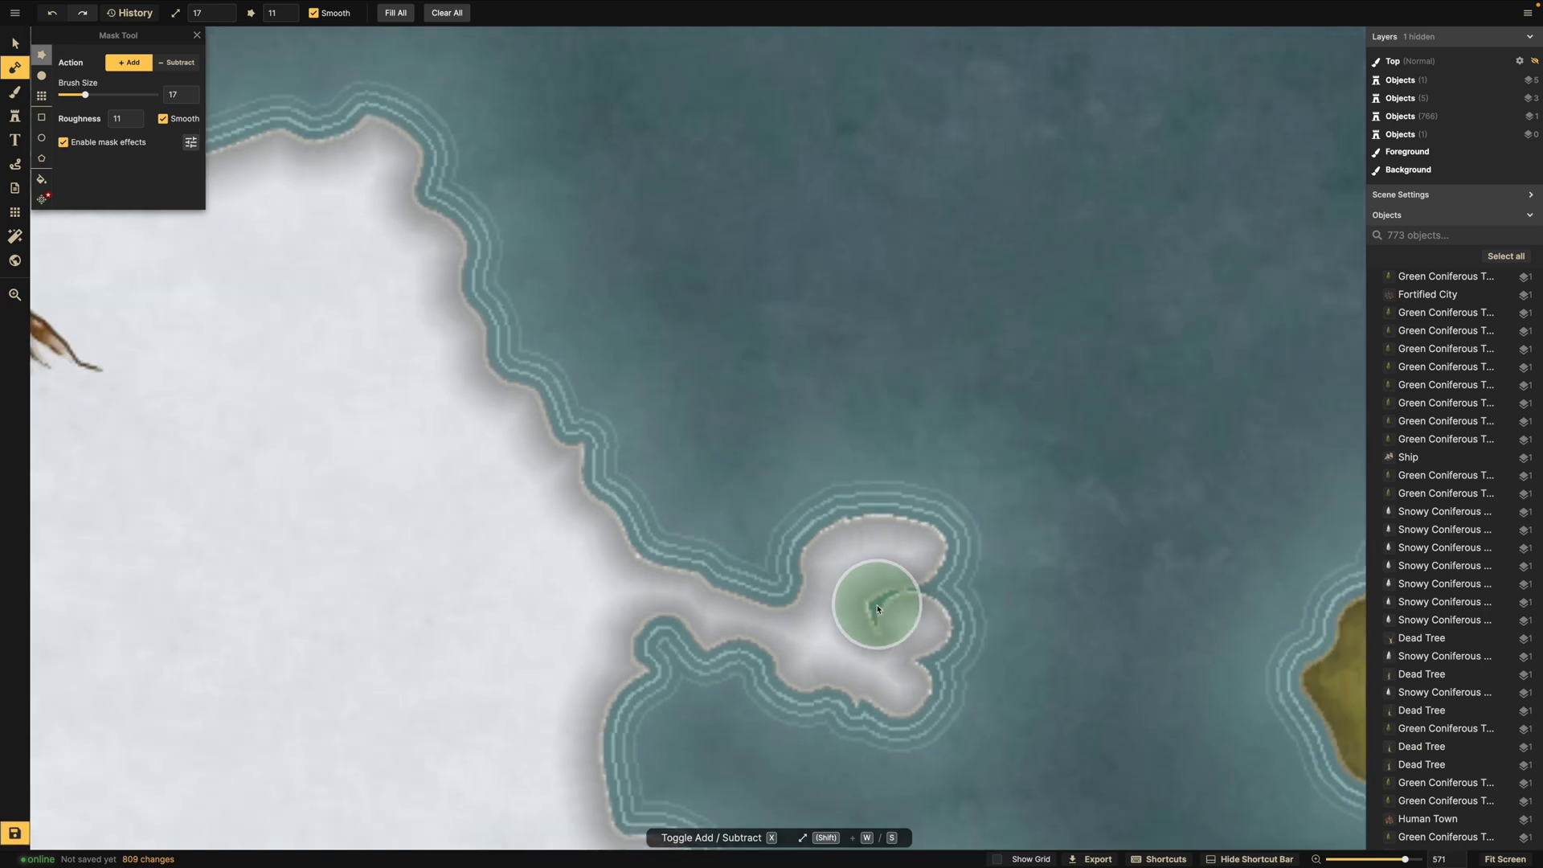
{"action": "left_click", "coordinate": [878, 608]}
{"action": "scroll", "coordinate": [876, 607], "scroll_direction": "down", "scroll_amount": 10}
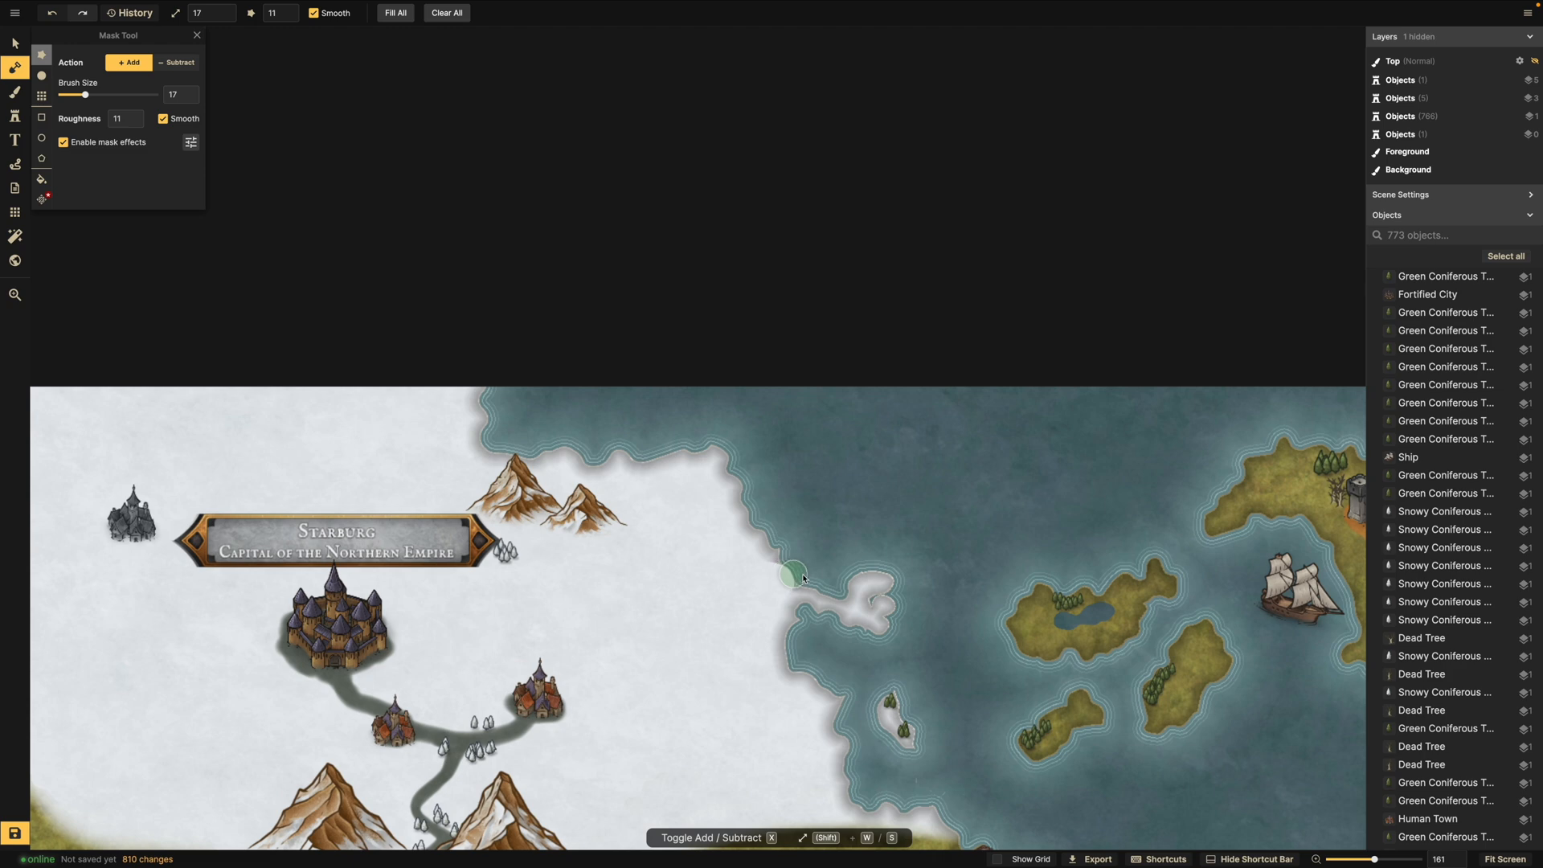
{"action": "left_click", "coordinate": [840, 587]}
{"action": "scroll", "coordinate": [800, 586], "scroll_direction": "up", "scroll_amount": 4}
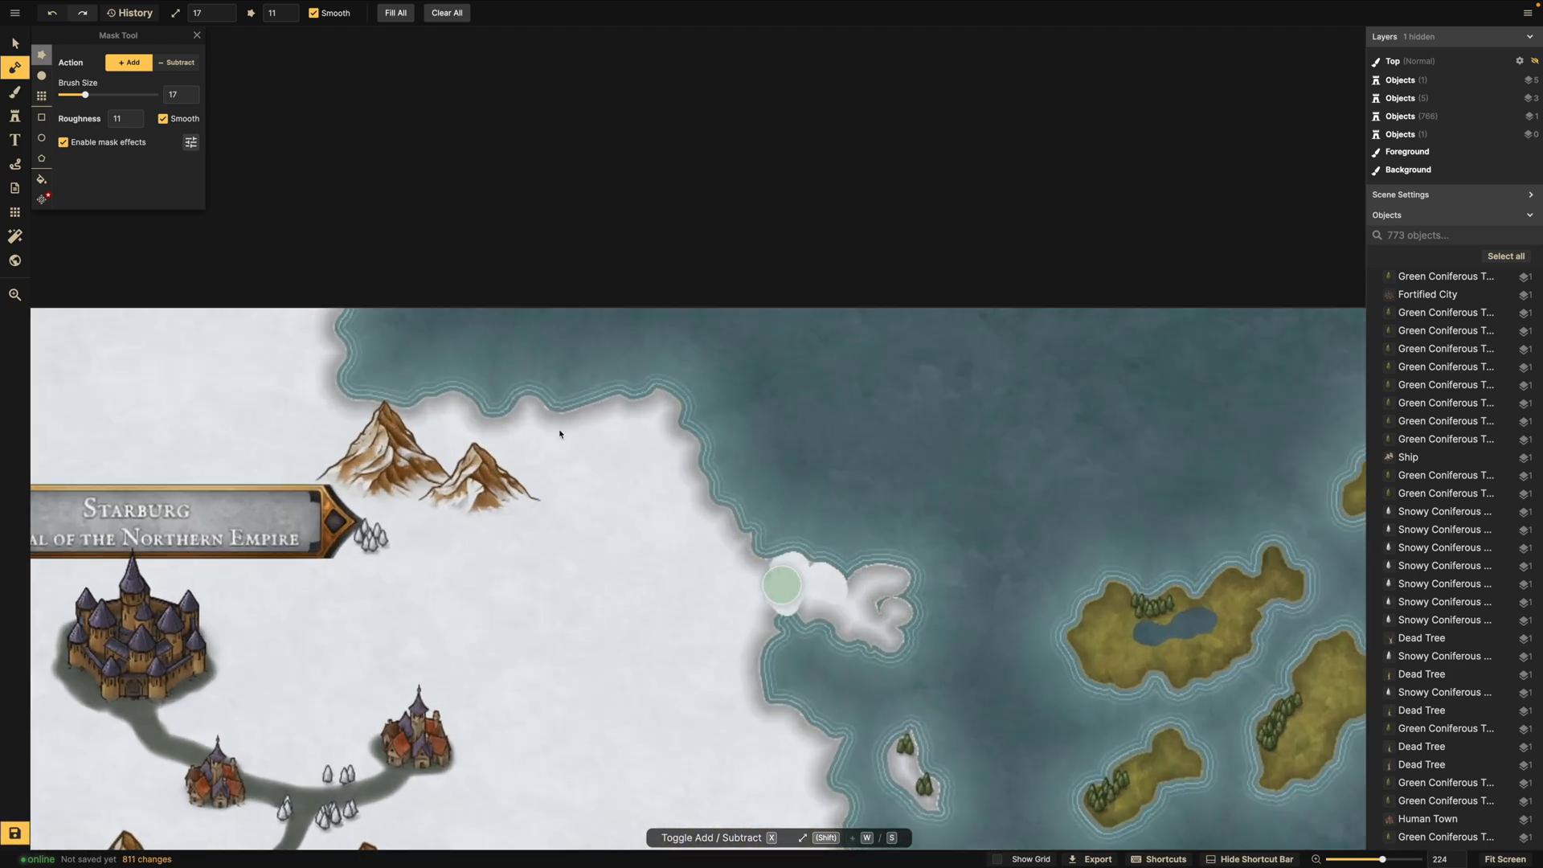
{"action": "key", "text": "ctrl+z"}
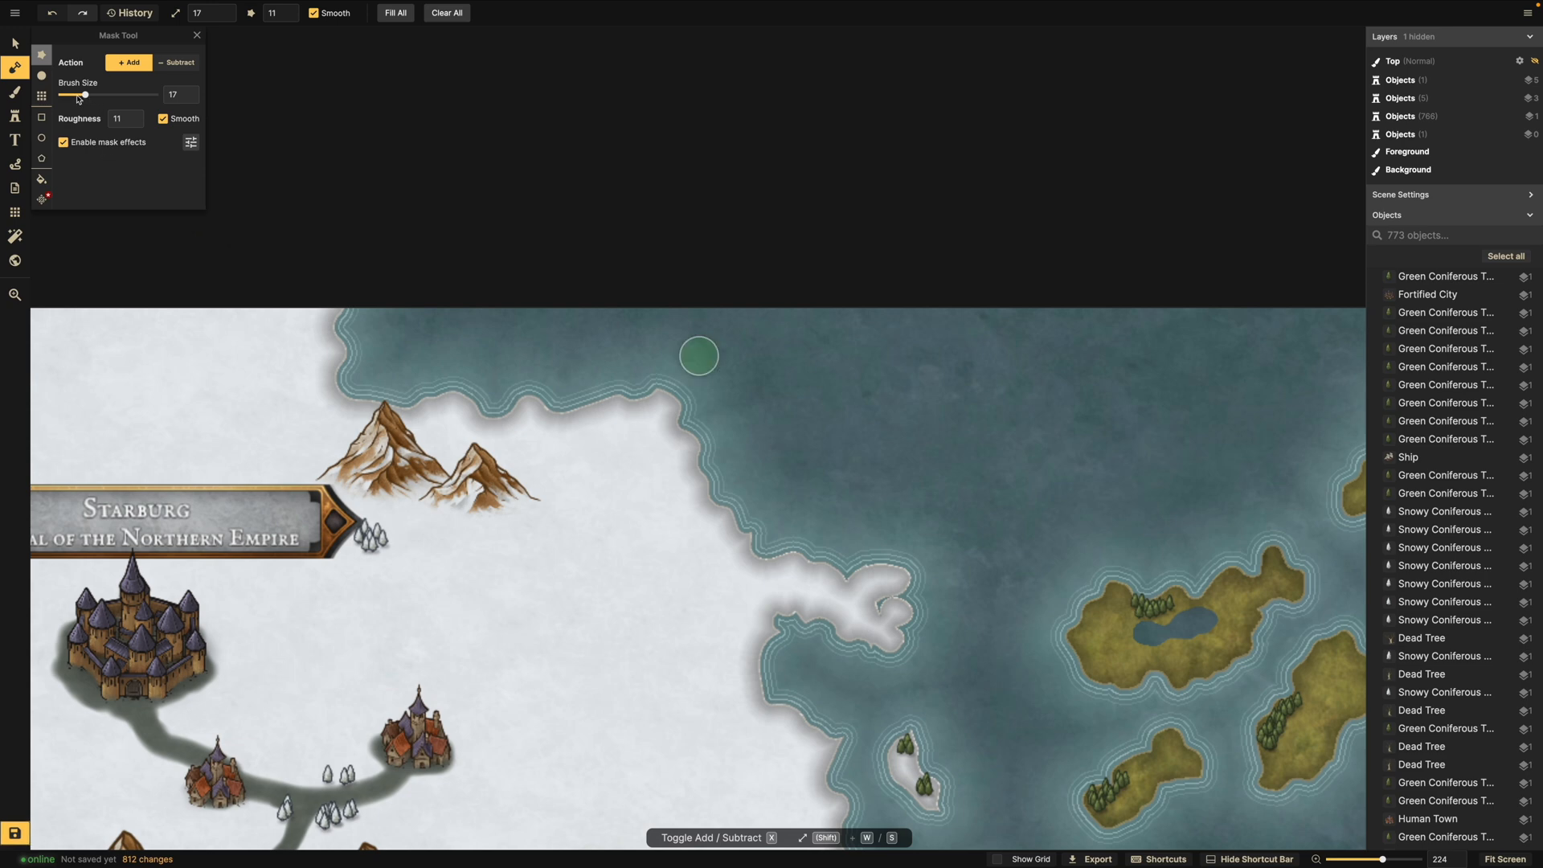
Cut into the peninsula's head with a size 5 subtract brush, and rebuild it as two prongs with an add brush at size 10, roughness 5.
{"action": "left_click", "coordinate": [190, 68]}
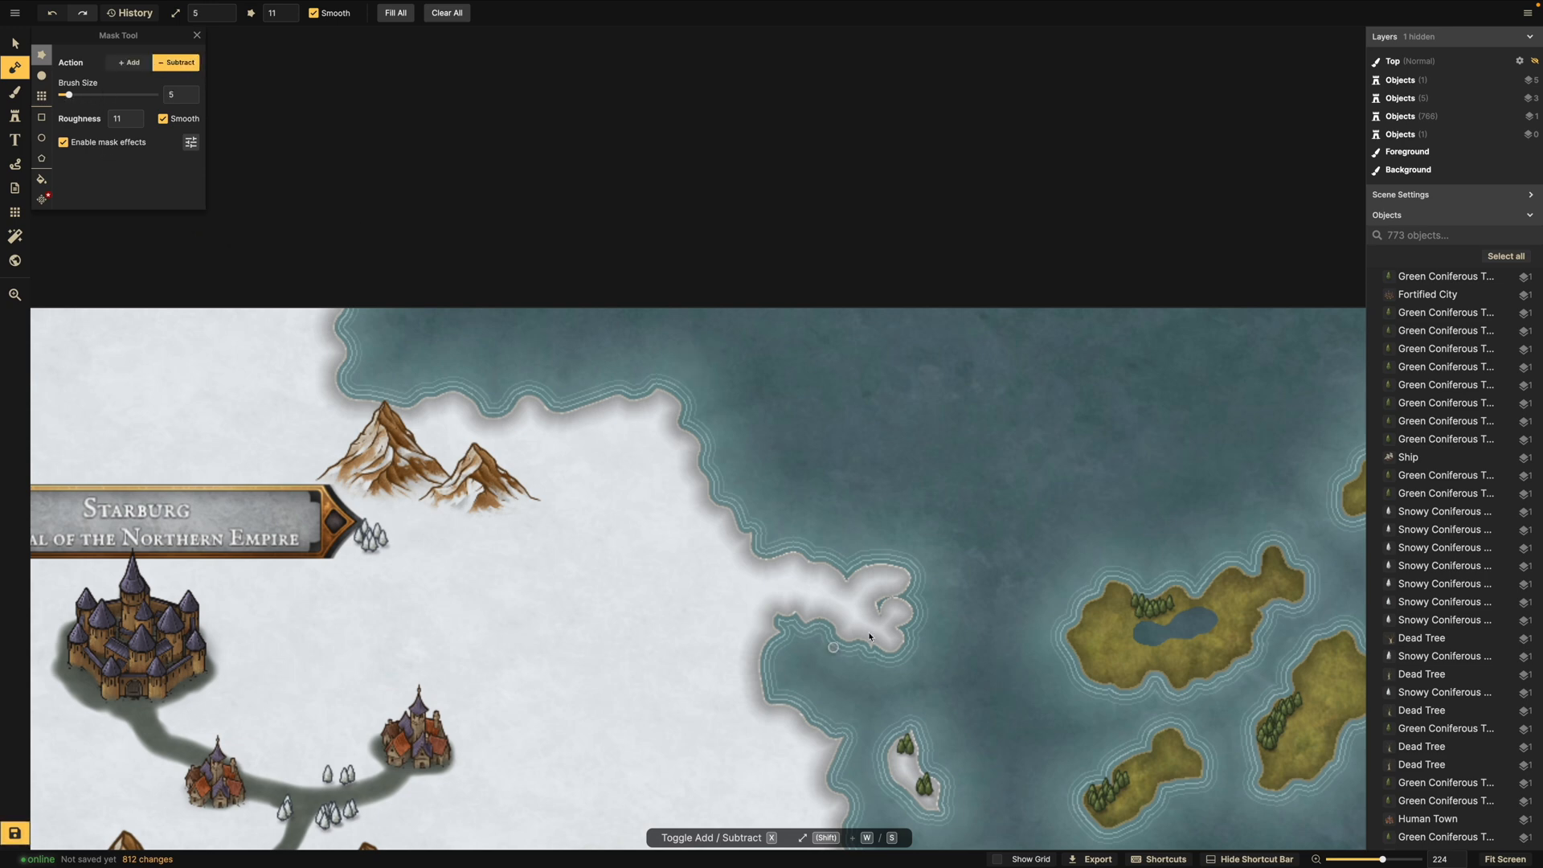
{"action": "mouse_move", "coordinate": [893, 617]}
{"action": "left_mouse_down"}
{"action": "mouse_move", "coordinate": [880, 635]}
{"action": "mouse_move", "coordinate": [853, 599]}
{"action": "mouse_move", "coordinate": [866, 595]}
{"action": "left_mouse_up"}
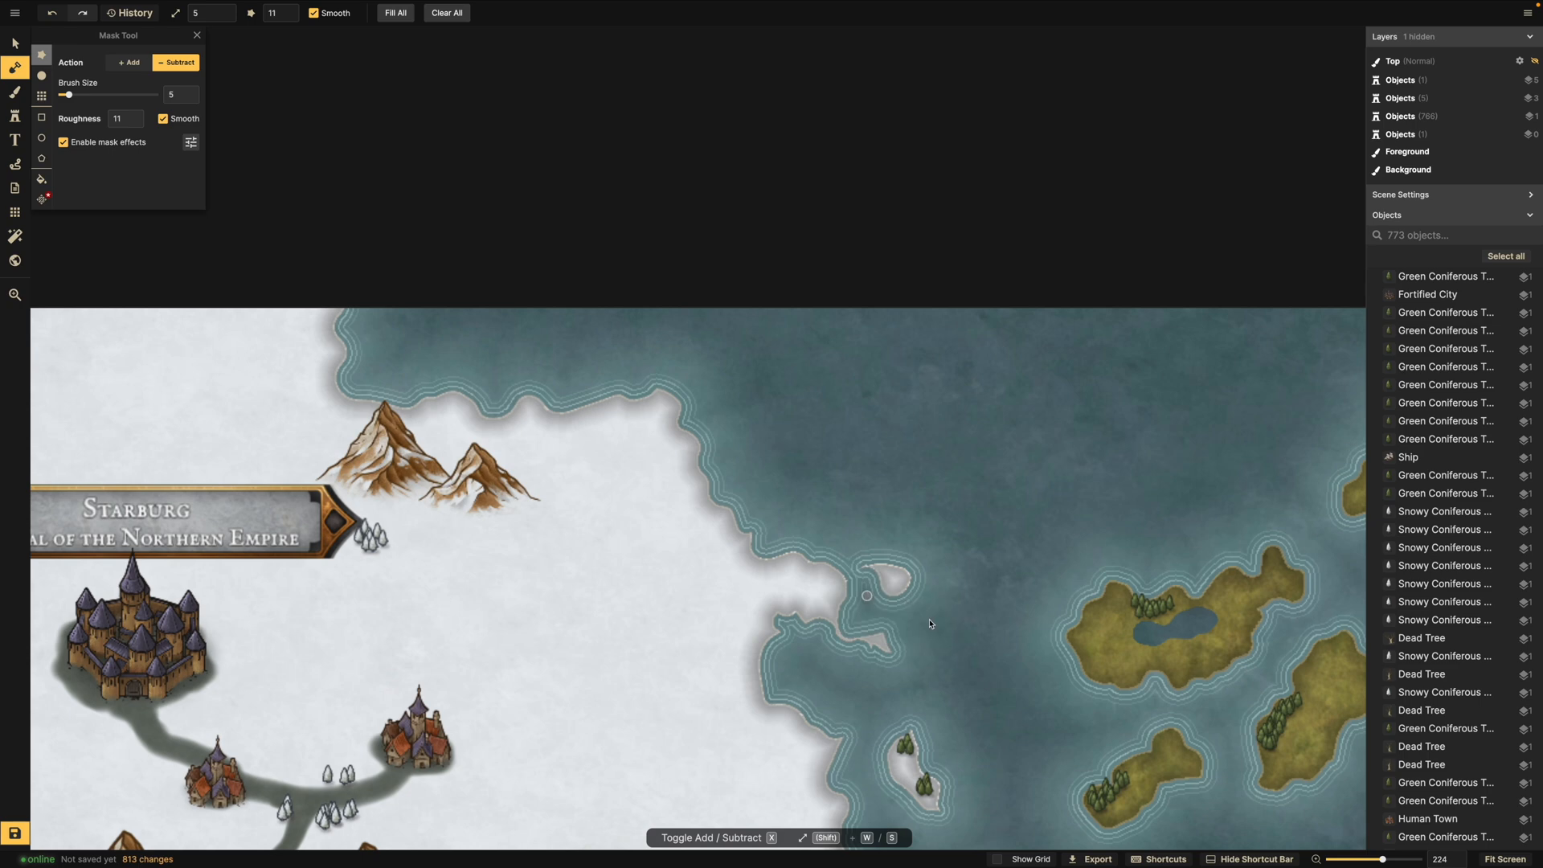
{"action": "scroll", "coordinate": [886, 599], "scroll_direction": "up", "scroll_amount": 3}
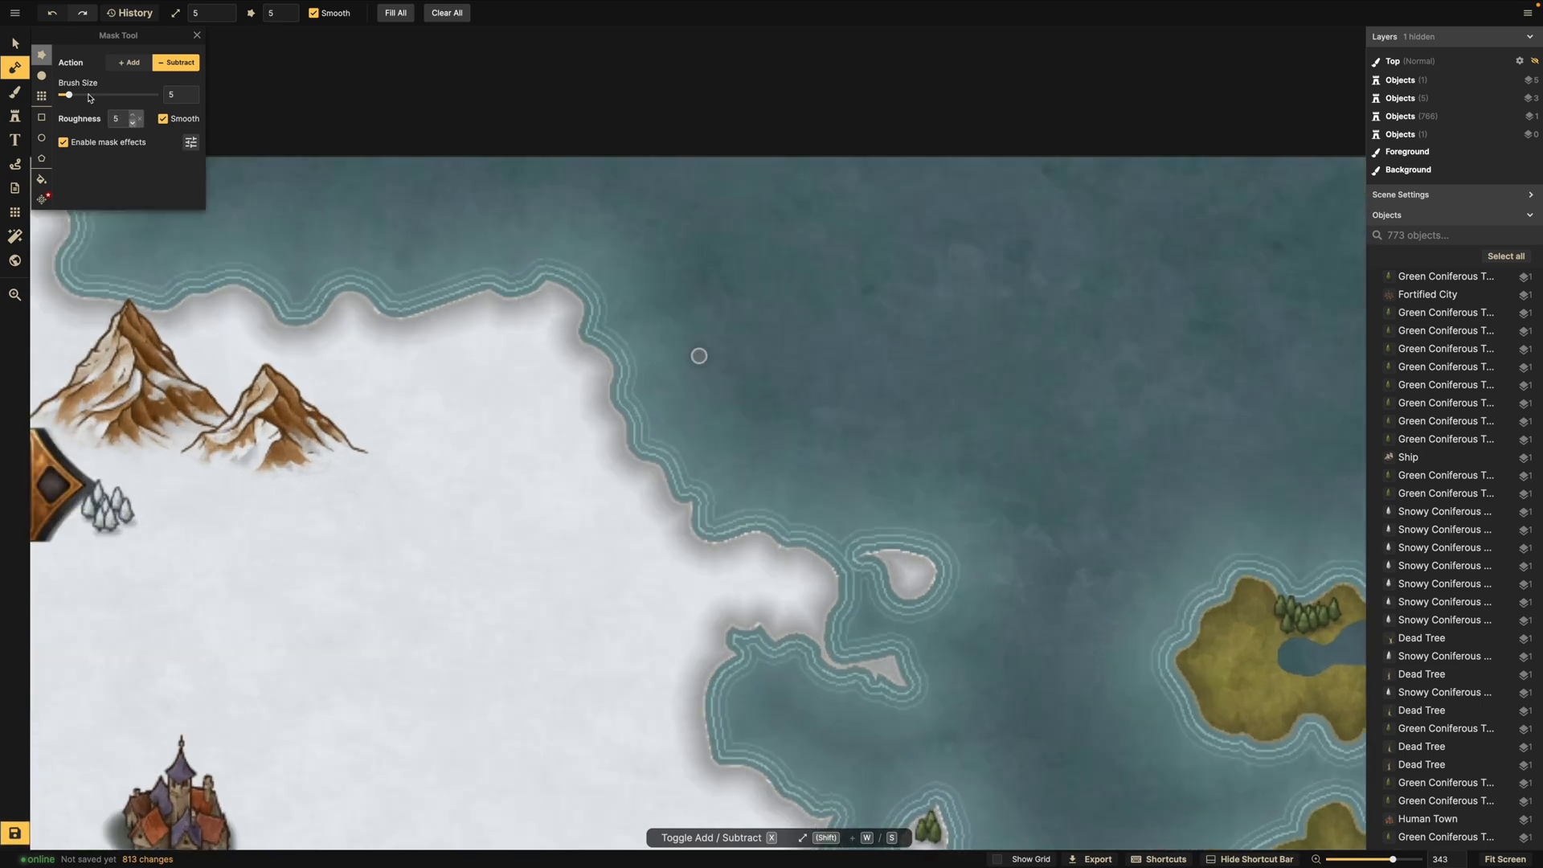
{"action": "left_click", "coordinate": [129, 62]}
{"action": "left_click_drag", "start_coordinate": [845, 656], "coordinate": [906, 676]}
{"action": "mouse_move", "coordinate": [857, 623]}
{"action": "left_mouse_down"}
{"action": "mouse_move", "coordinate": [814, 596]}
{"action": "mouse_move", "coordinate": [939, 681]}
{"action": "left_mouse_up"}
{"action": "mouse_move", "coordinate": [913, 569]}
{"action": "left_mouse_down"}
{"action": "mouse_move", "coordinate": [815, 572]}
{"action": "mouse_move", "coordinate": [856, 586]}
{"action": "left_mouse_up"}
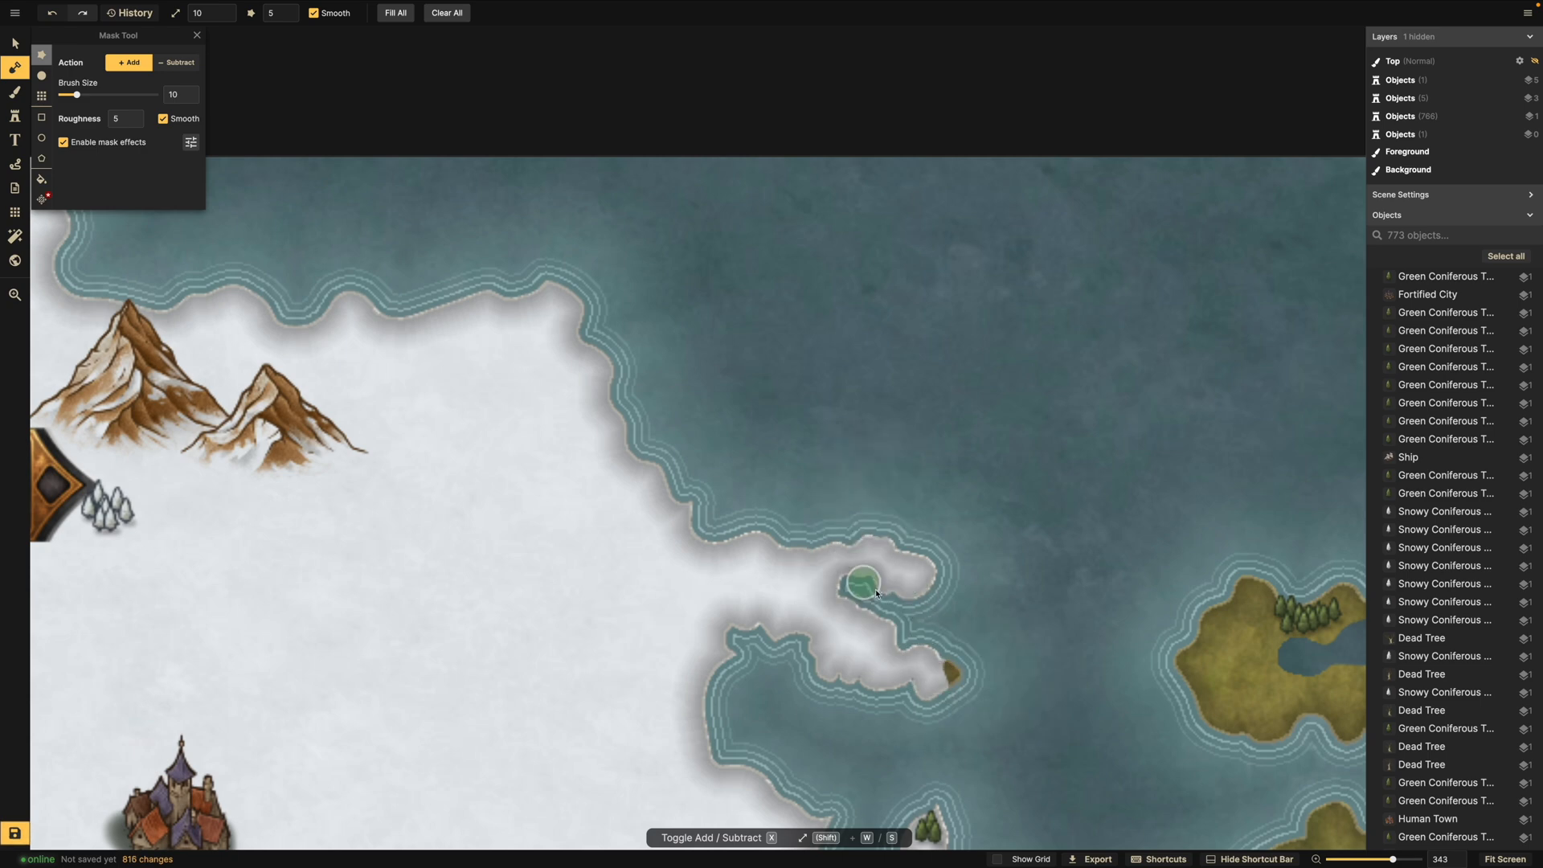
Extend the southern prong's lower shore with the size 10 add brush, and trim its green tip with a size 5 subtract brush.
{"action": "scroll", "coordinate": [857, 586], "scroll_direction": "down", "scroll_amount": 3}
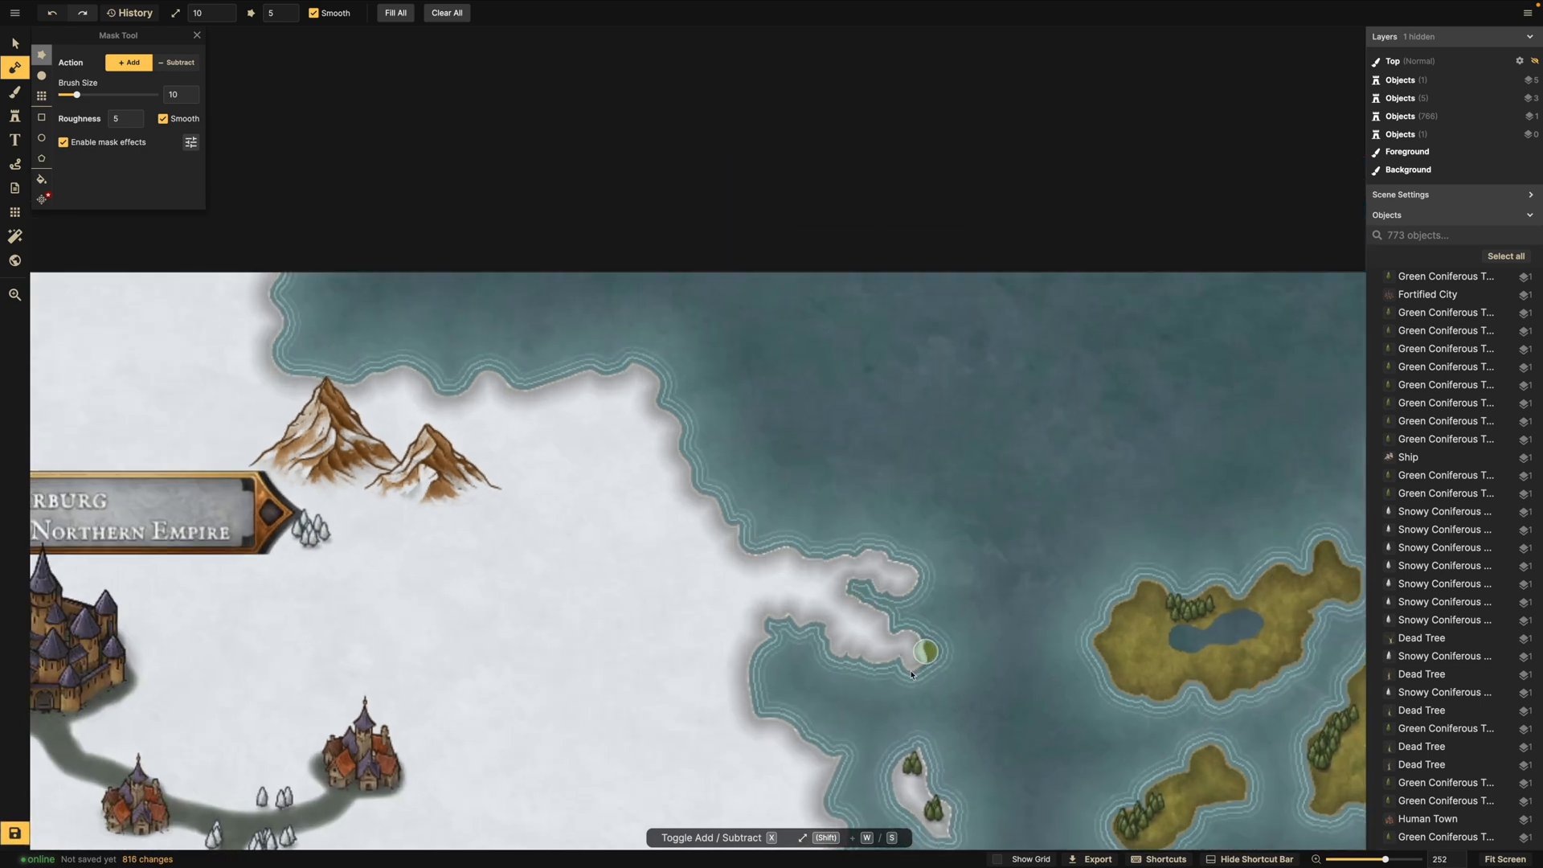
{"action": "left_click_drag", "start_coordinate": [907, 681], "coordinate": [902, 682]}
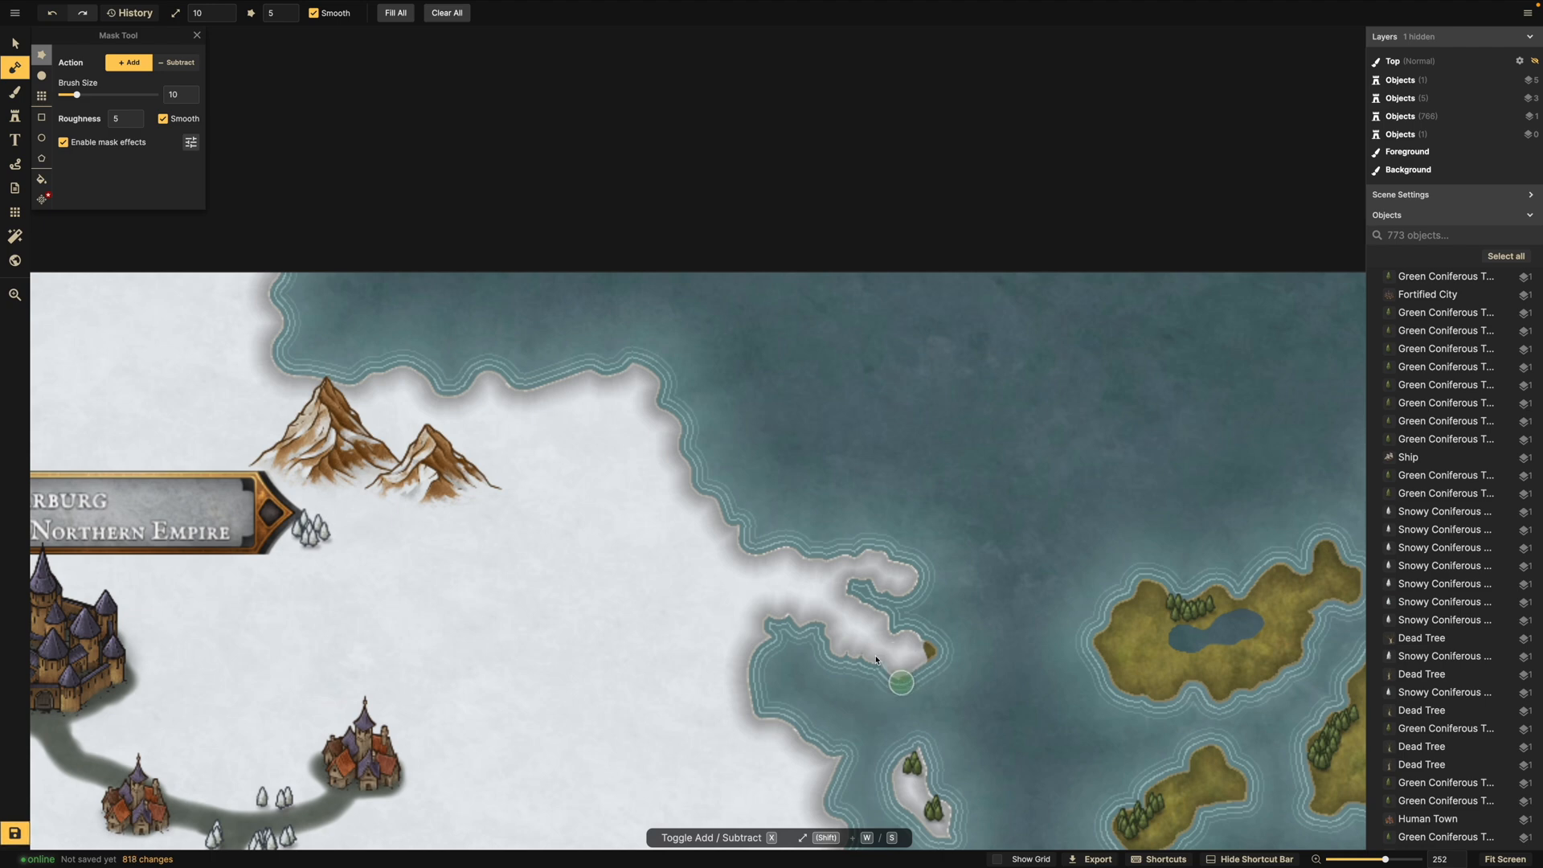
{"action": "left_click", "coordinate": [177, 67]}
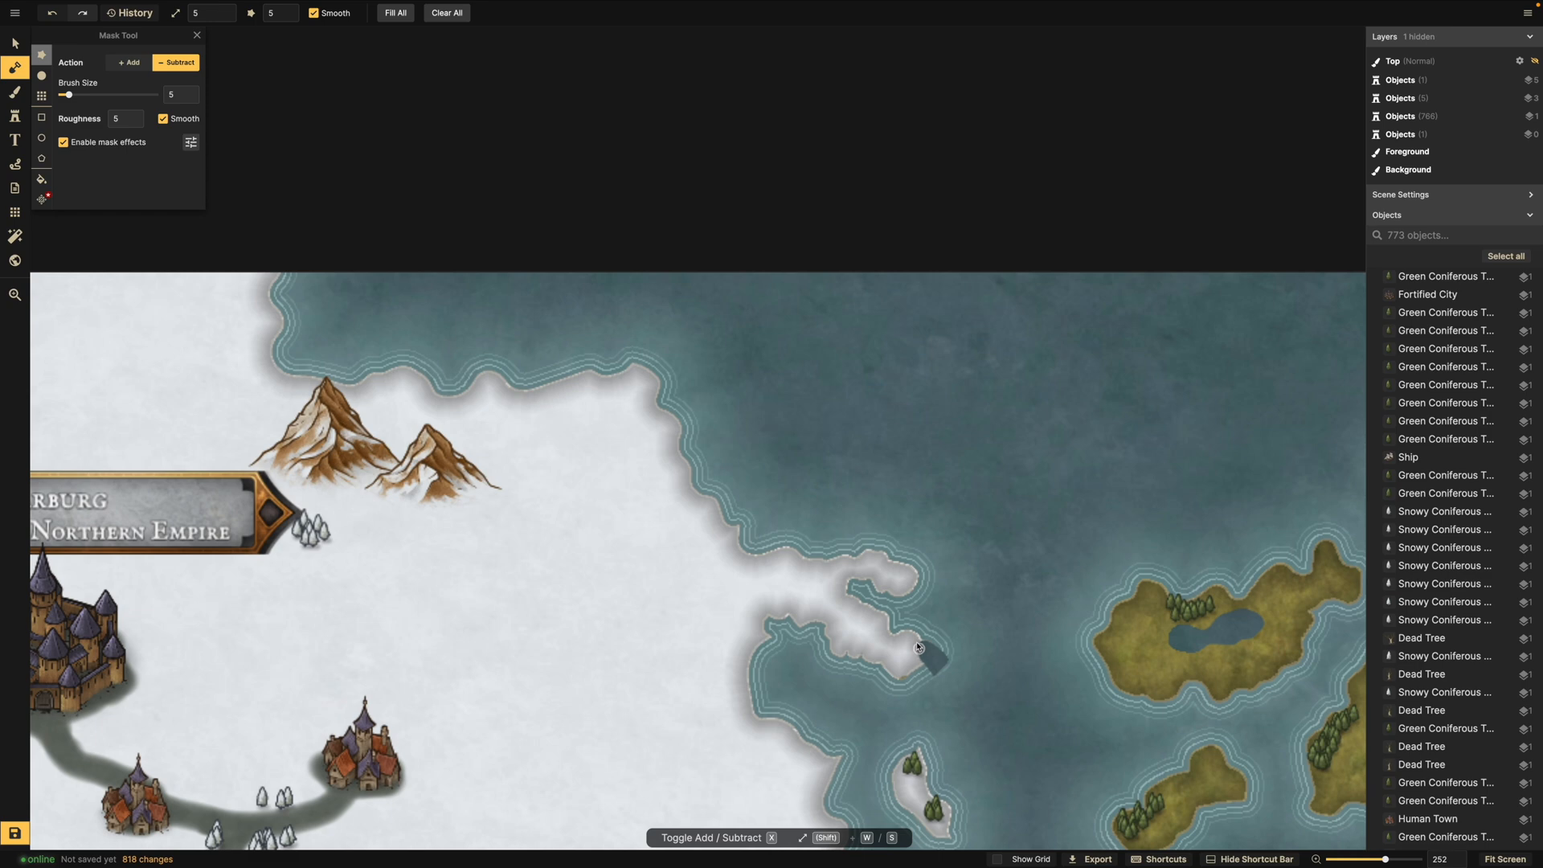
{"action": "left_click_drag", "start_coordinate": [914, 672], "coordinate": [906, 694]}
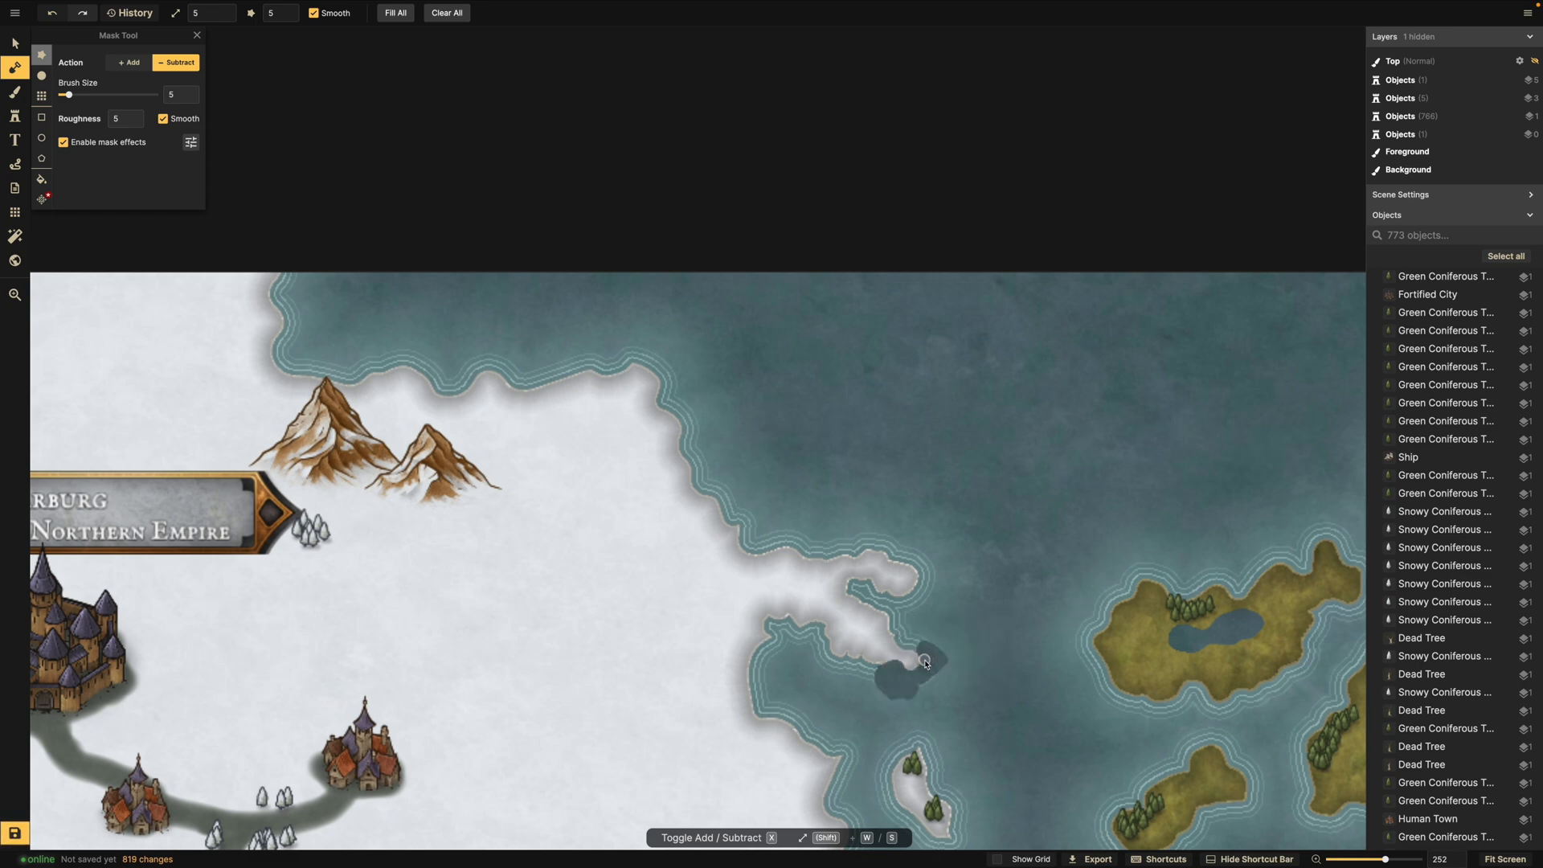
{"action": "left_click_drag", "start_coordinate": [925, 662], "coordinate": [925, 660]}
Carve a small notch into the northern shore at the peninsula's neck with the size 5 subtract brush.
{"action": "scroll", "coordinate": [855, 687], "scroll_direction": "down", "scroll_amount": 4}
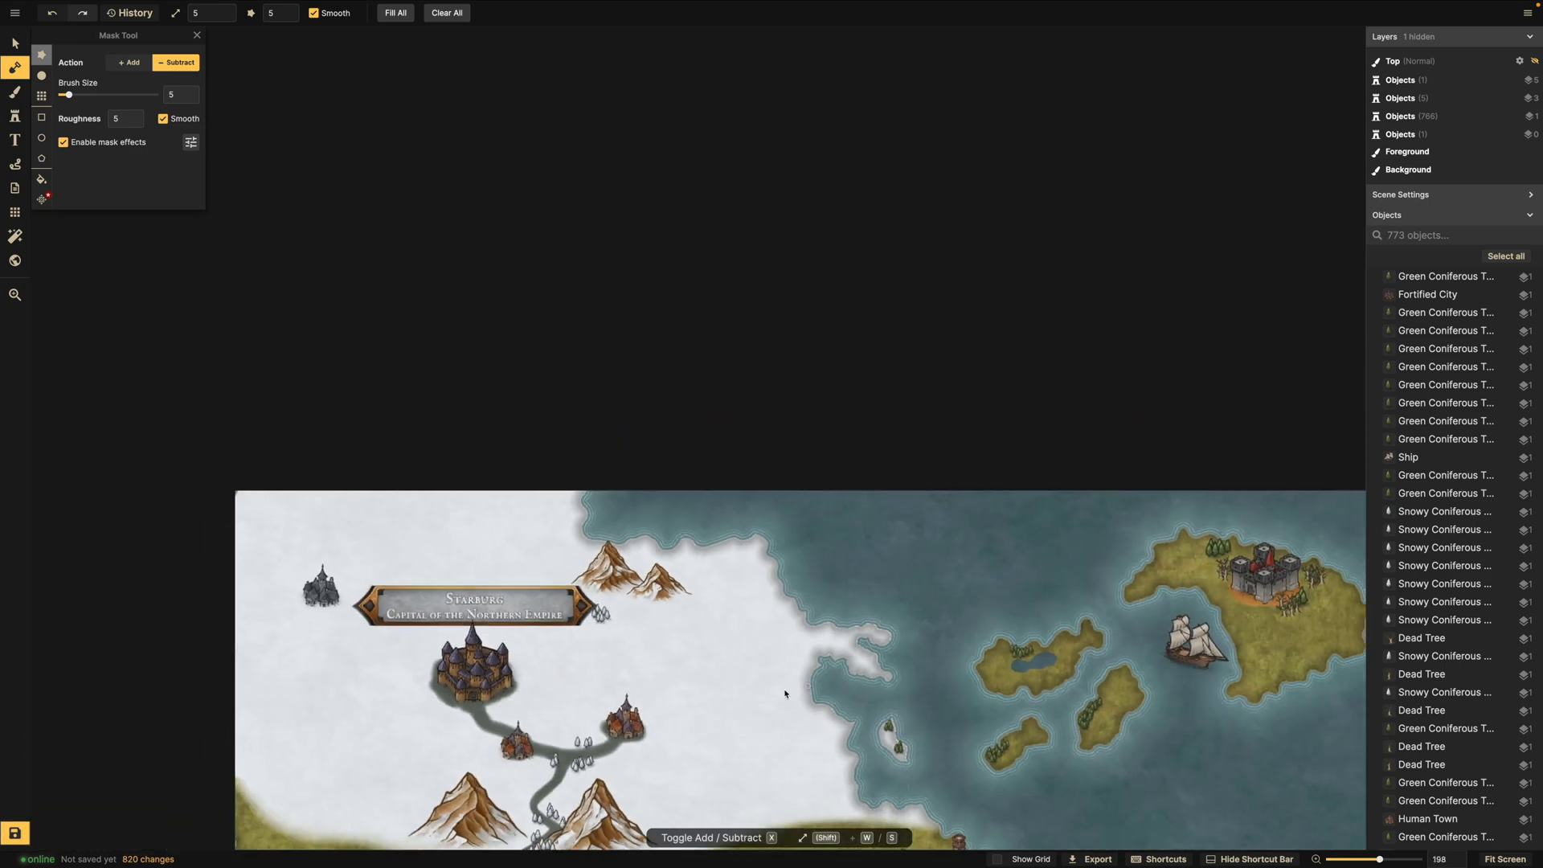
{"action": "scroll", "coordinate": [785, 693], "scroll_direction": "down", "scroll_amount": 5}
{"action": "scroll", "coordinate": [785, 591], "scroll_direction": "up", "scroll_amount": 5}
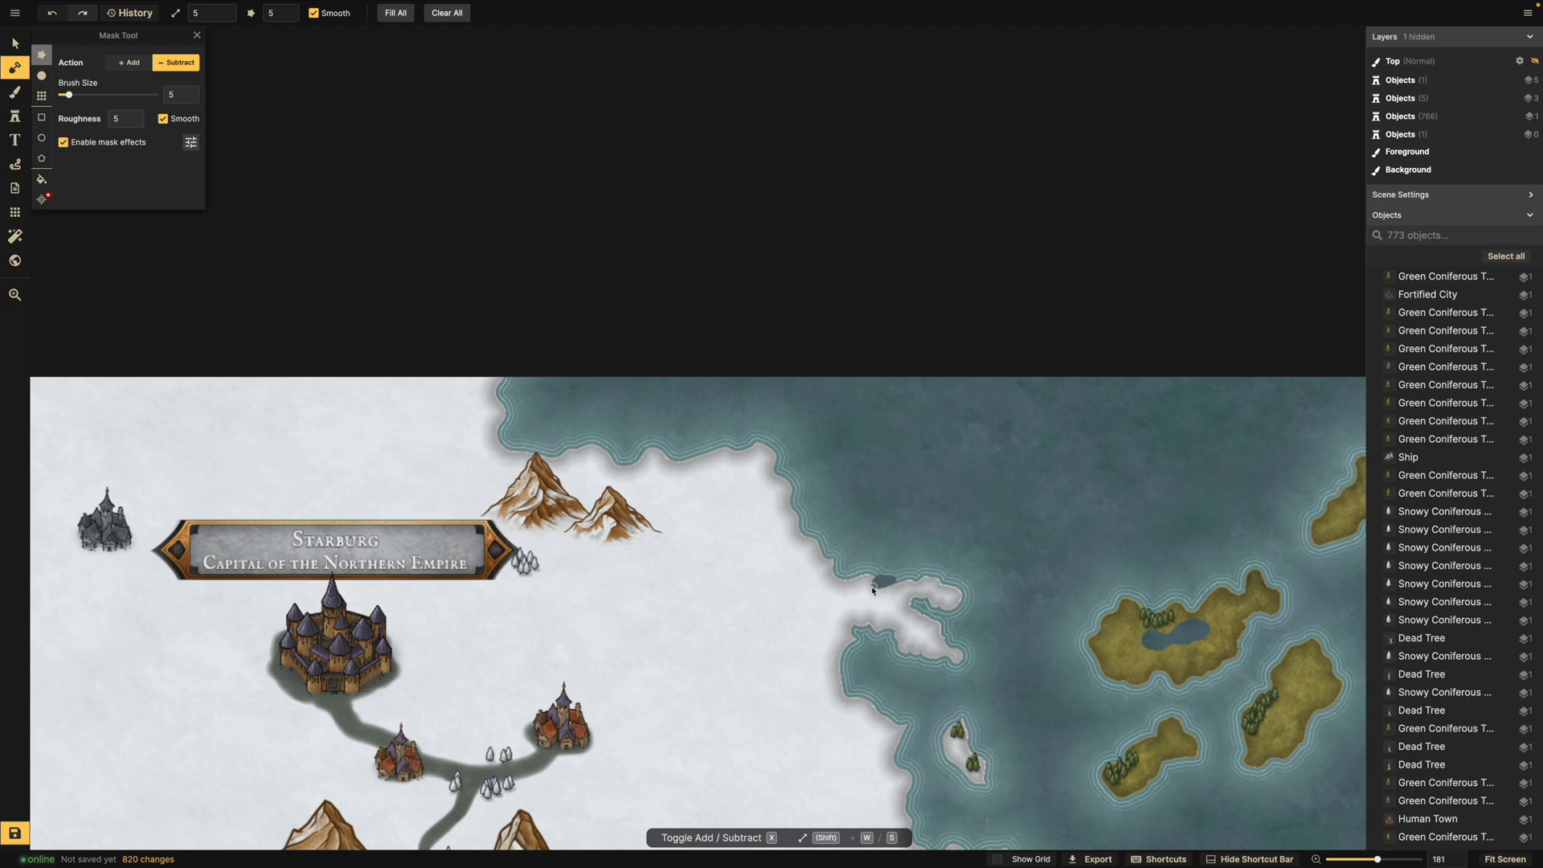
{"action": "left_click", "coordinate": [872, 591]}
{"action": "scroll", "coordinate": [868, 598], "scroll_direction": "down", "scroll_amount": 5}
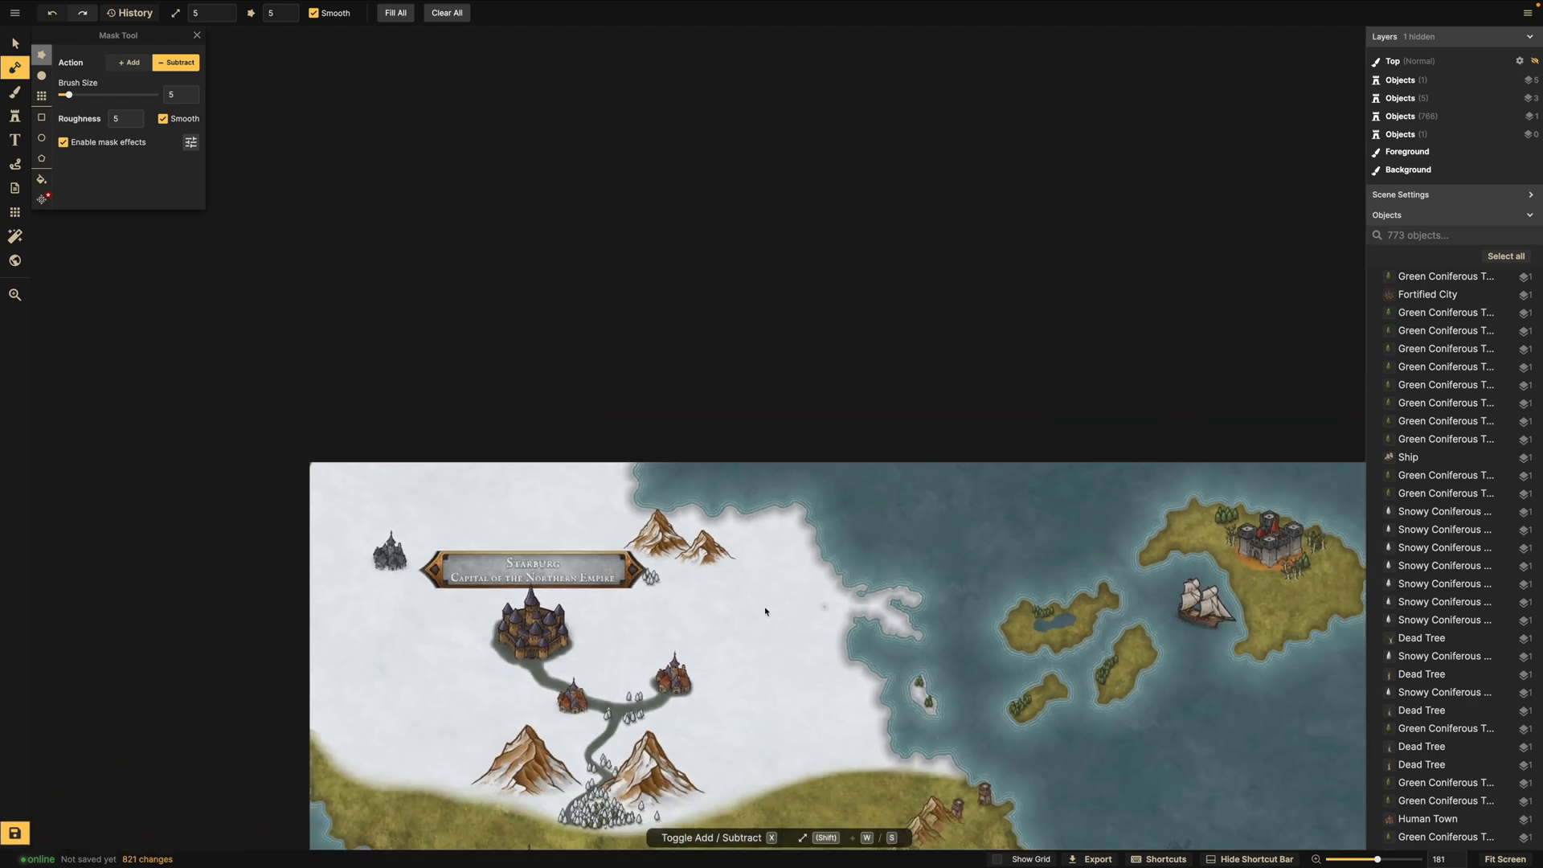
Stamp a Human Town at scale 98 with Luminosity blend mode on the snow southeast of the Starburg banner.
{"action": "left_click_drag", "start_coordinate": [749, 556], "coordinate": [562, 438]}
{"action": "scroll", "coordinate": [685, 569], "scroll_direction": "up", "scroll_amount": 2}
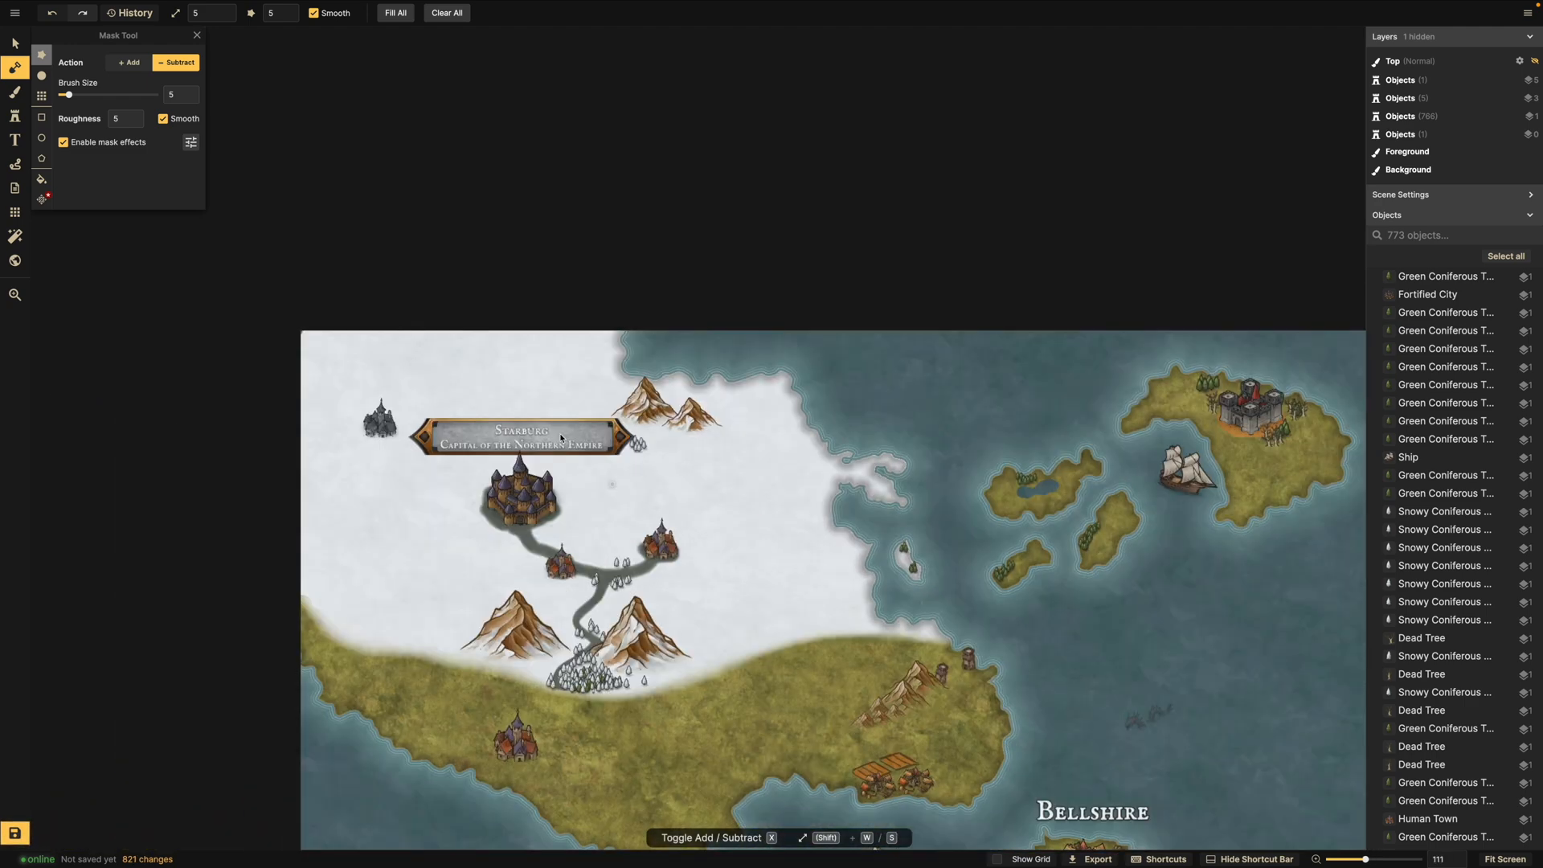
{"action": "scroll", "coordinate": [577, 437], "scroll_direction": "up", "scroll_amount": 1}
{"action": "scroll", "coordinate": [583, 443], "scroll_direction": "up", "scroll_amount": 2}
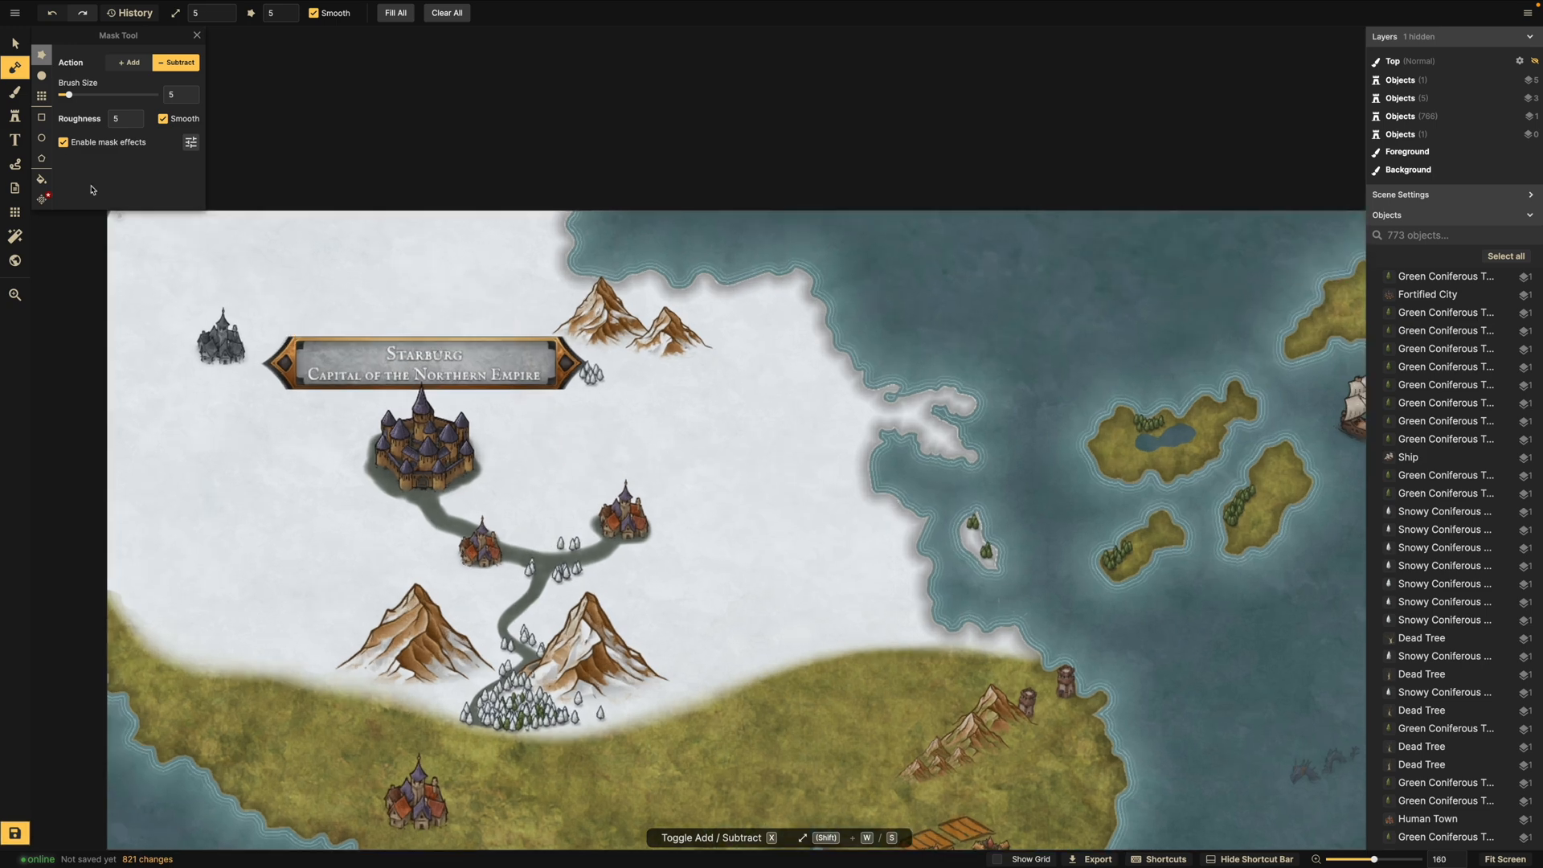
{"action": "left_click", "coordinate": [16, 118]}
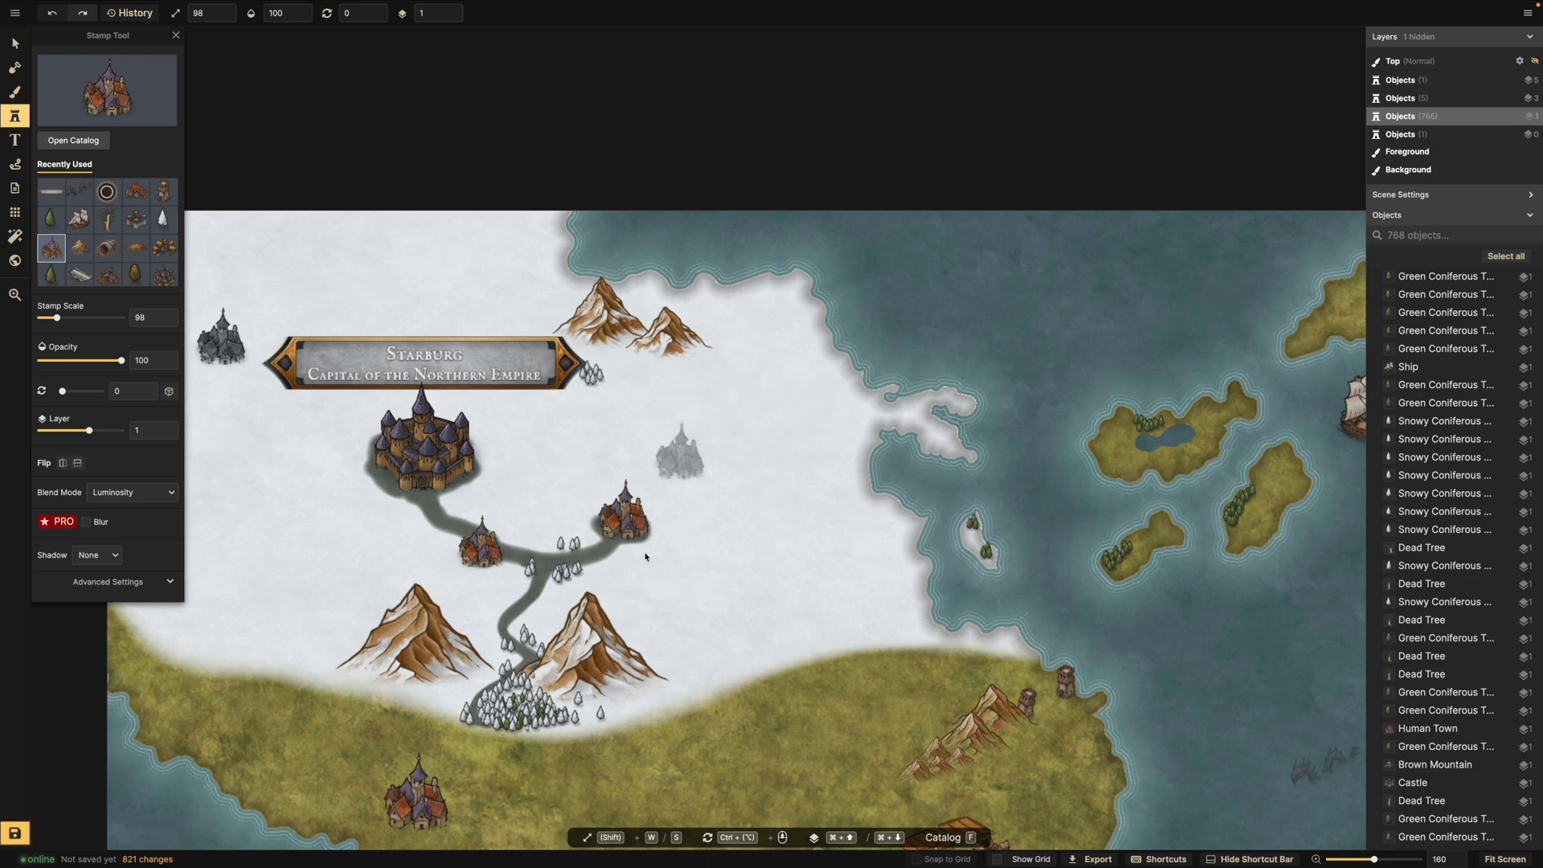
{"action": "scroll", "coordinate": [684, 394], "scroll_direction": "down", "scroll_amount": 3}
{"action": "scroll", "coordinate": [667, 406], "scroll_direction": "up", "scroll_amount": 1}
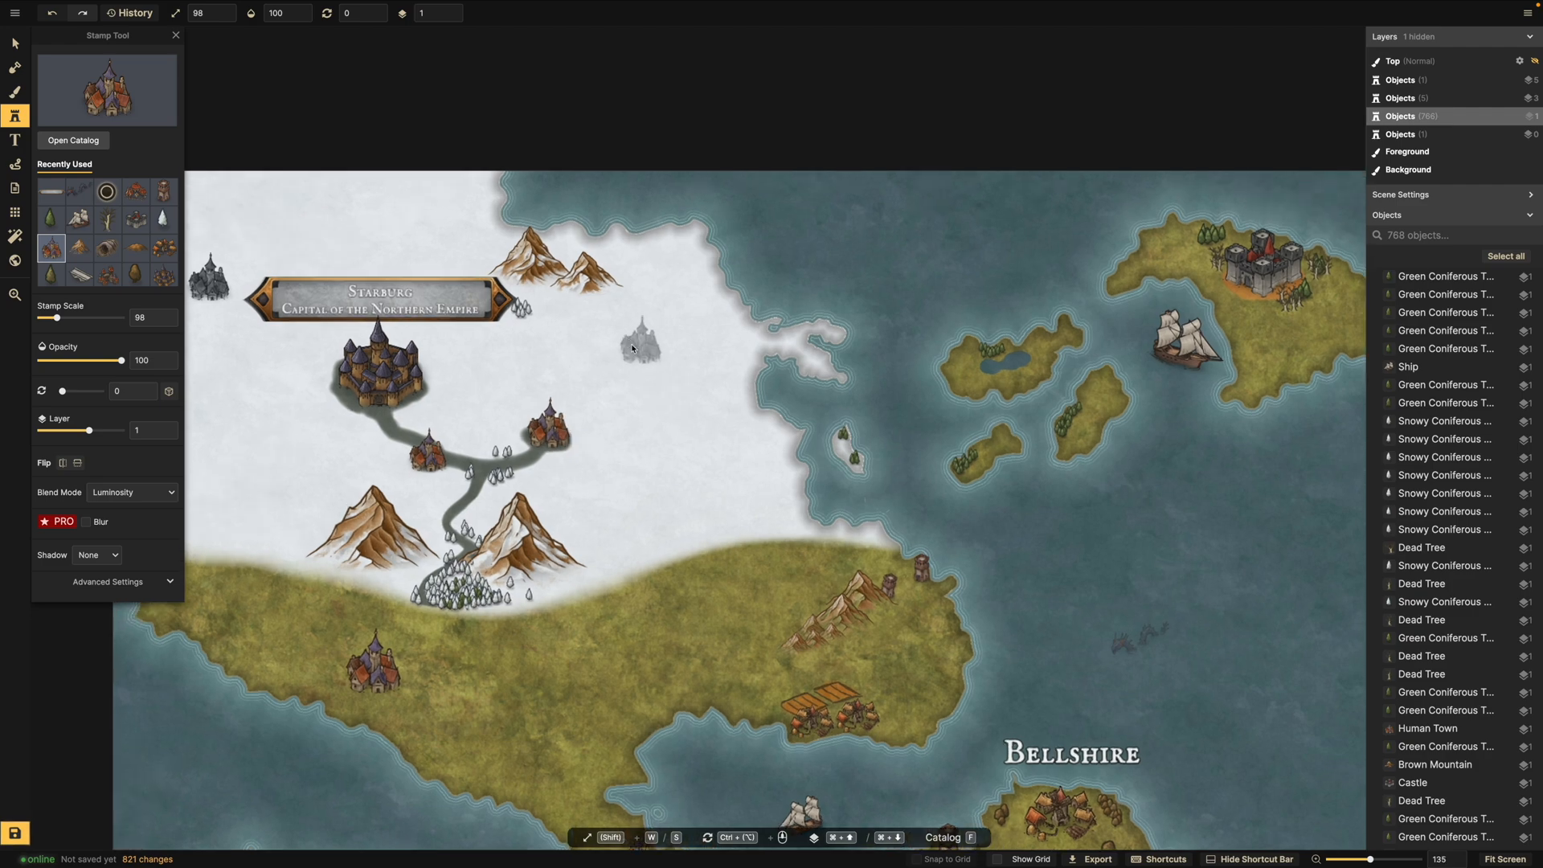
{"action": "left_click", "coordinate": [632, 324]}
Place the third bridge variant across the narrow inlet south of the western coastal town, and shrink it to scale 79.
{"action": "scroll", "coordinate": [683, 445], "scroll_direction": "down", "scroll_amount": 3}
{"action": "left_click_drag", "start_coordinate": [836, 599], "coordinate": [681, 312]}
{"action": "scroll", "coordinate": [645, 537], "scroll_direction": "up", "scroll_amount": 1}
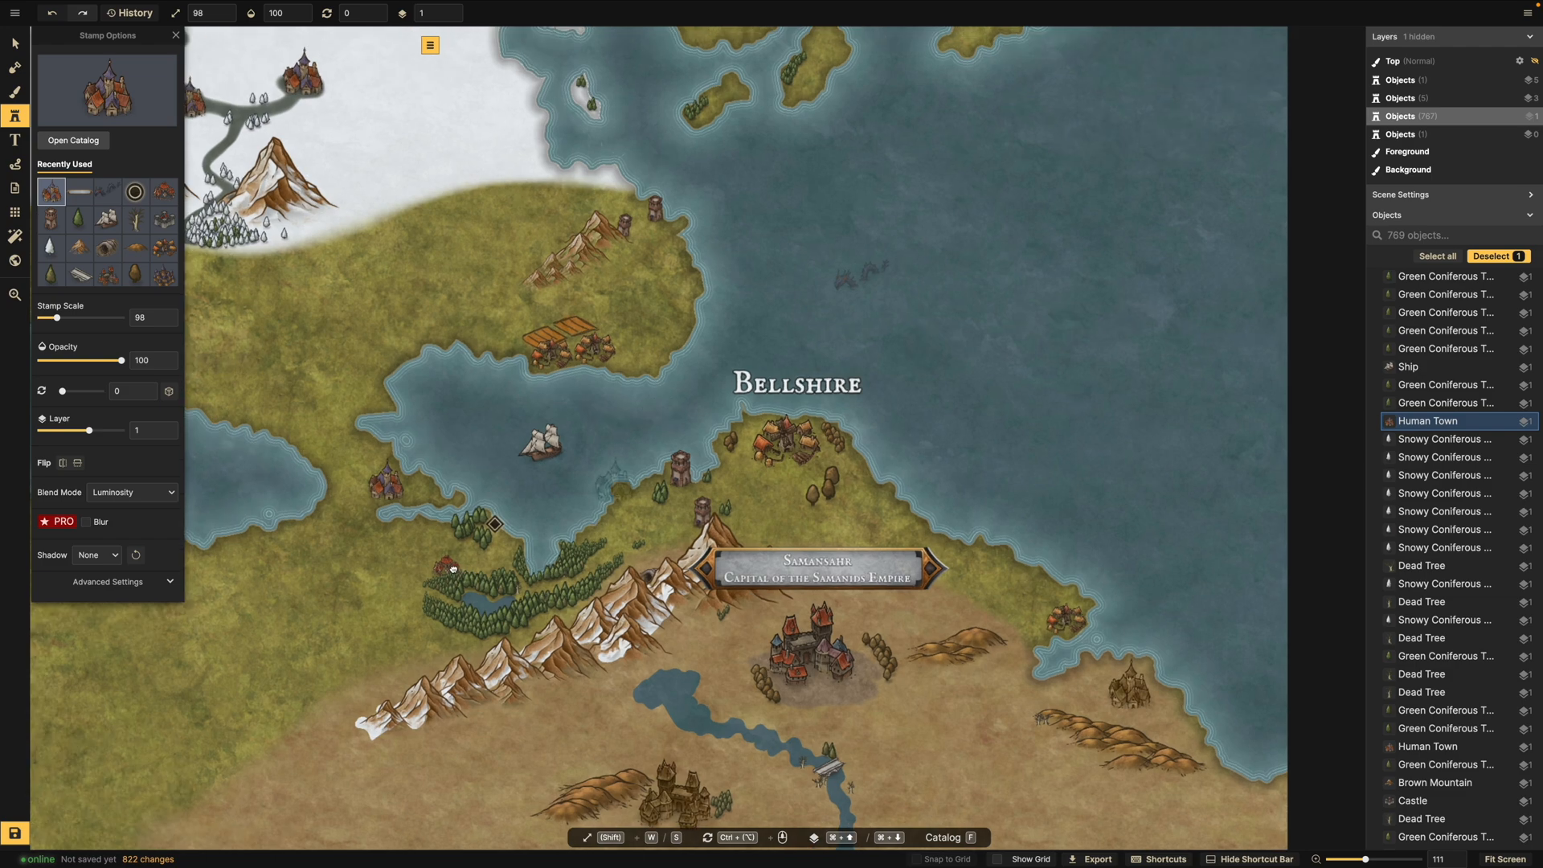
{"action": "scroll", "coordinate": [472, 557], "scroll_direction": "up", "scroll_amount": 2}
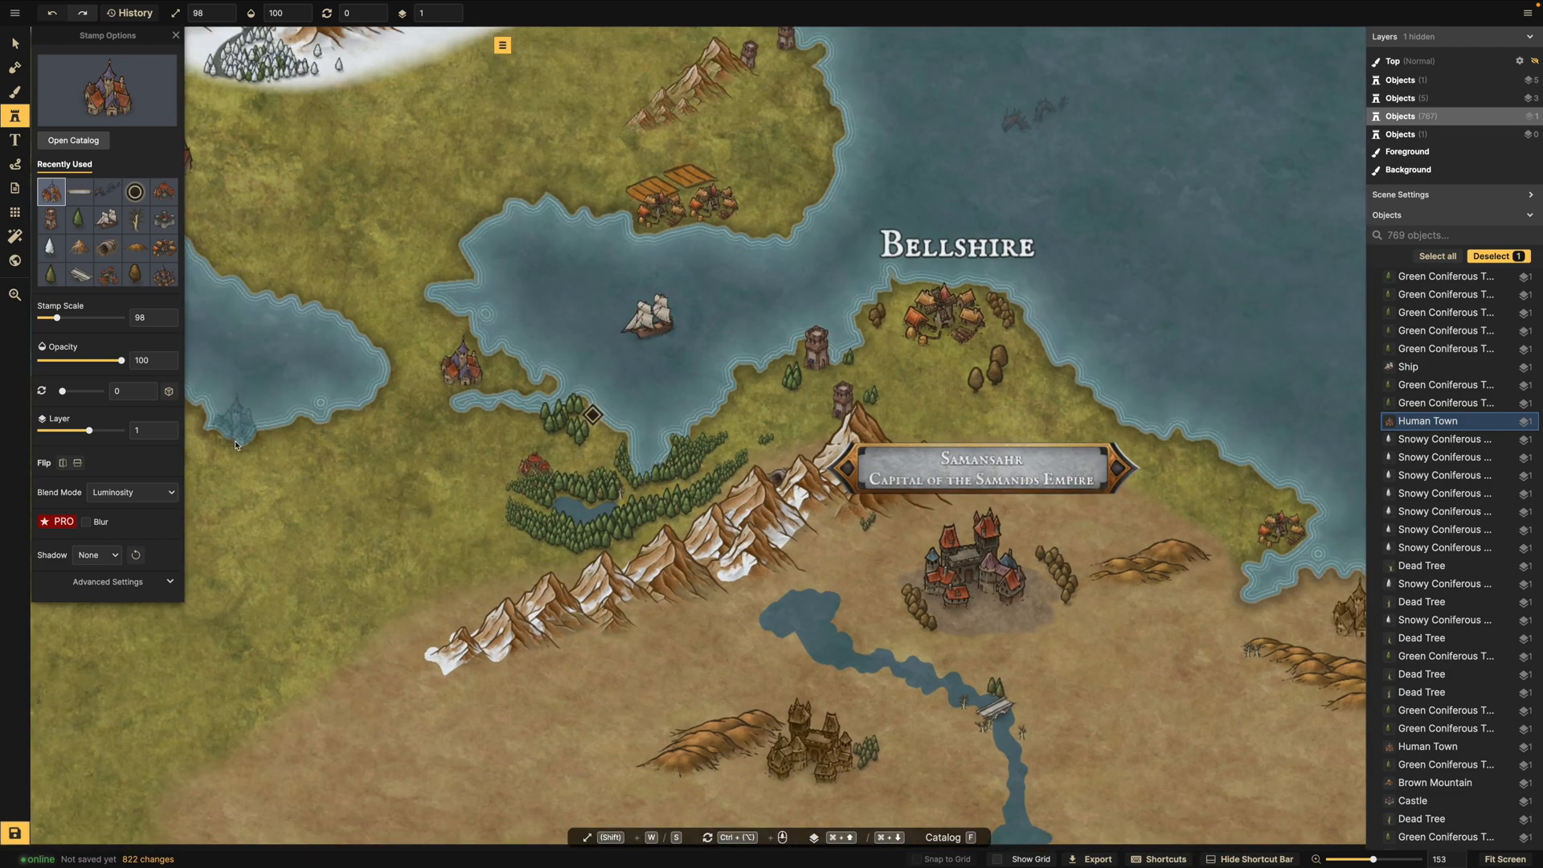
{"action": "scroll", "coordinate": [345, 373], "scroll_direction": "up", "scroll_amount": 3}
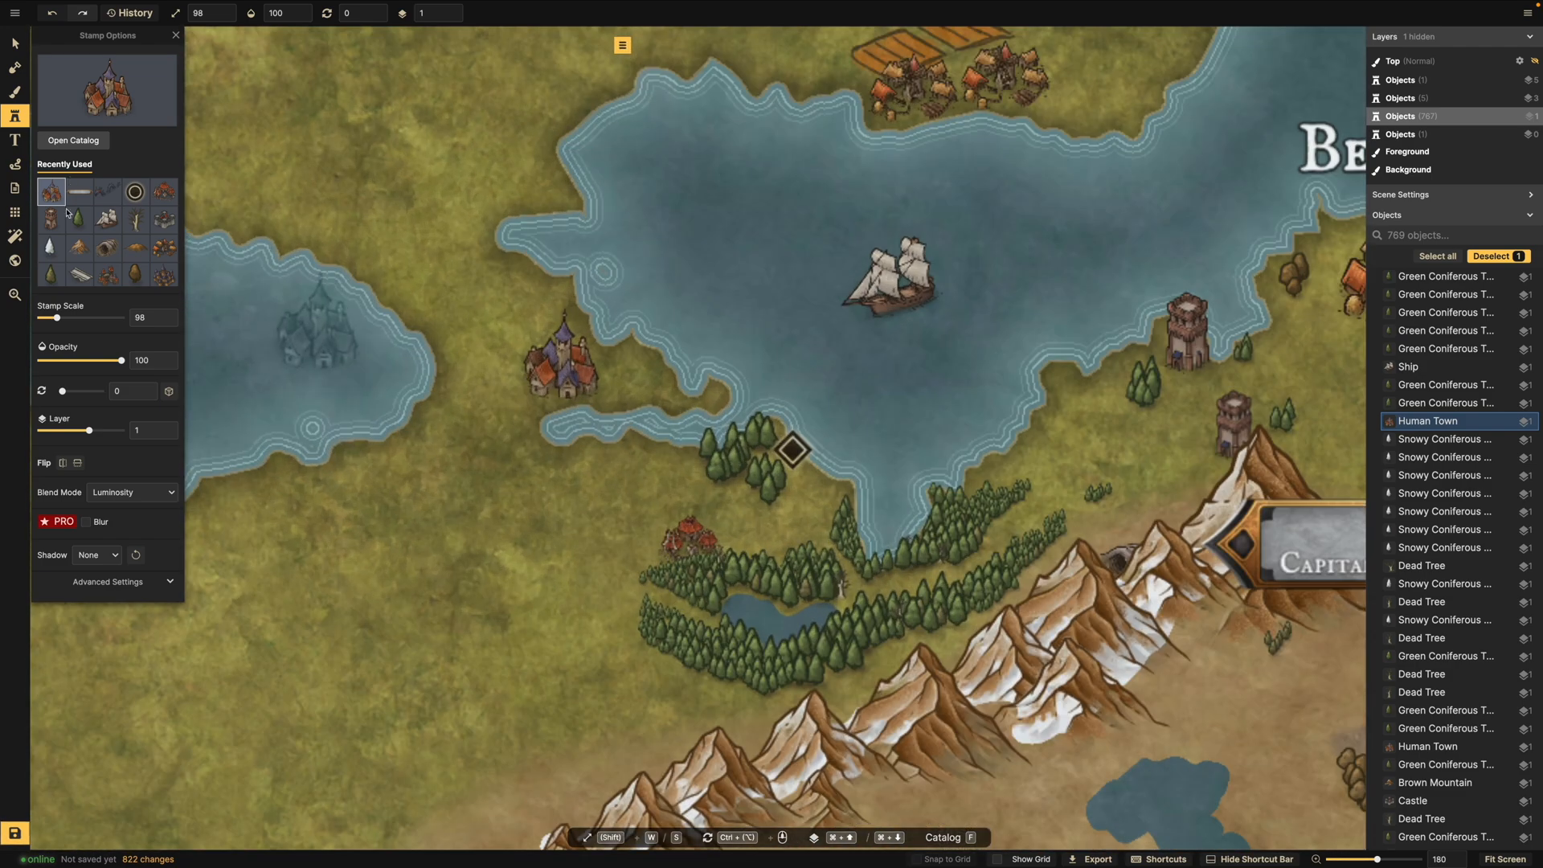
{"action": "left_click", "coordinate": [80, 274]}
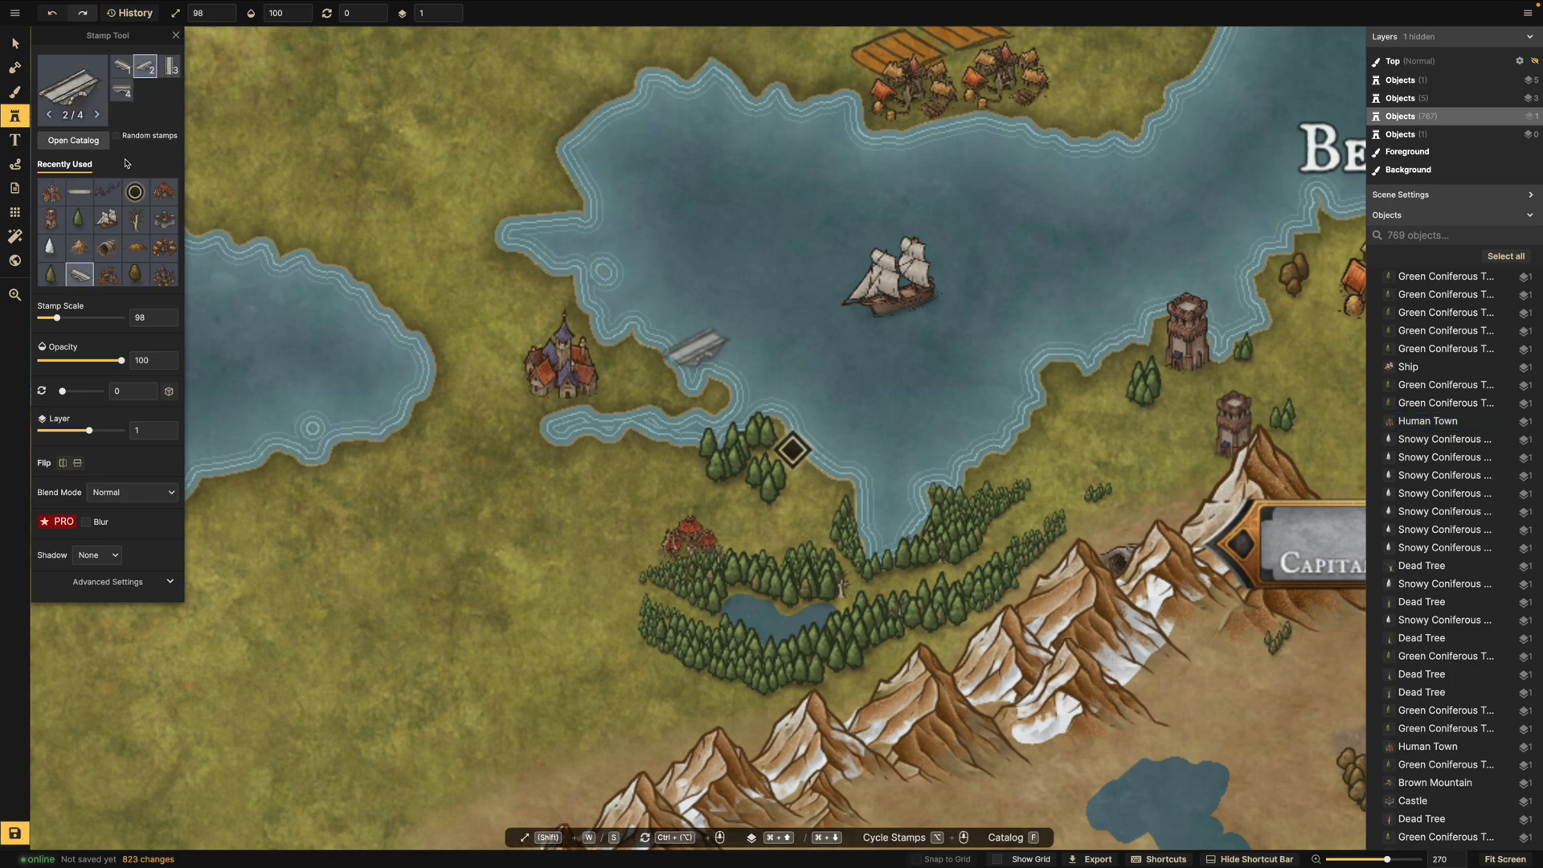
{"action": "left_click", "coordinate": [170, 69]}
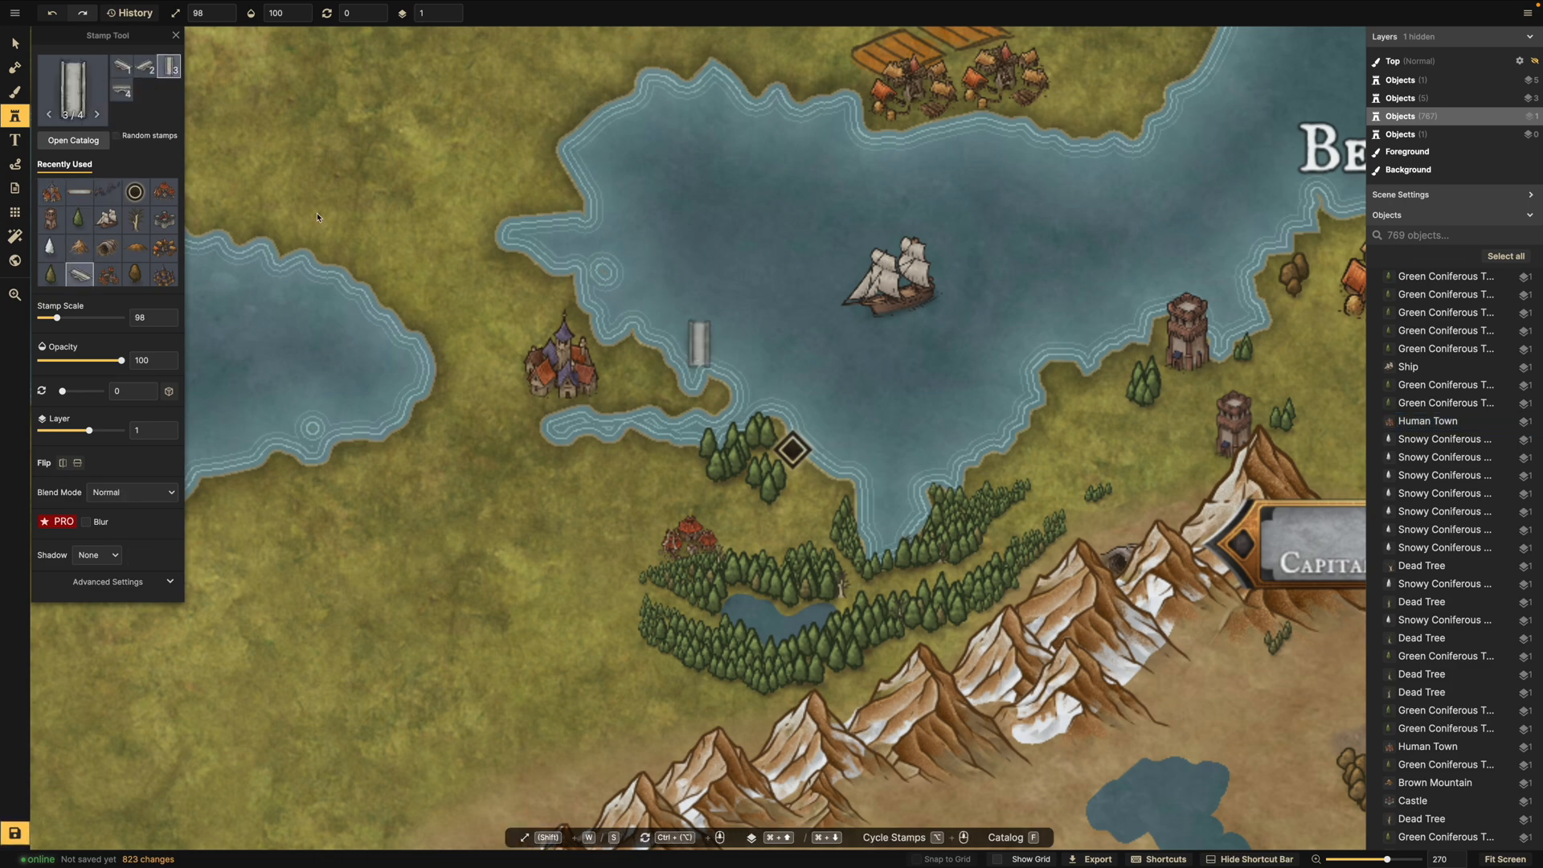
{"action": "scroll", "coordinate": [619, 450], "scroll_direction": "up", "scroll_amount": 8}
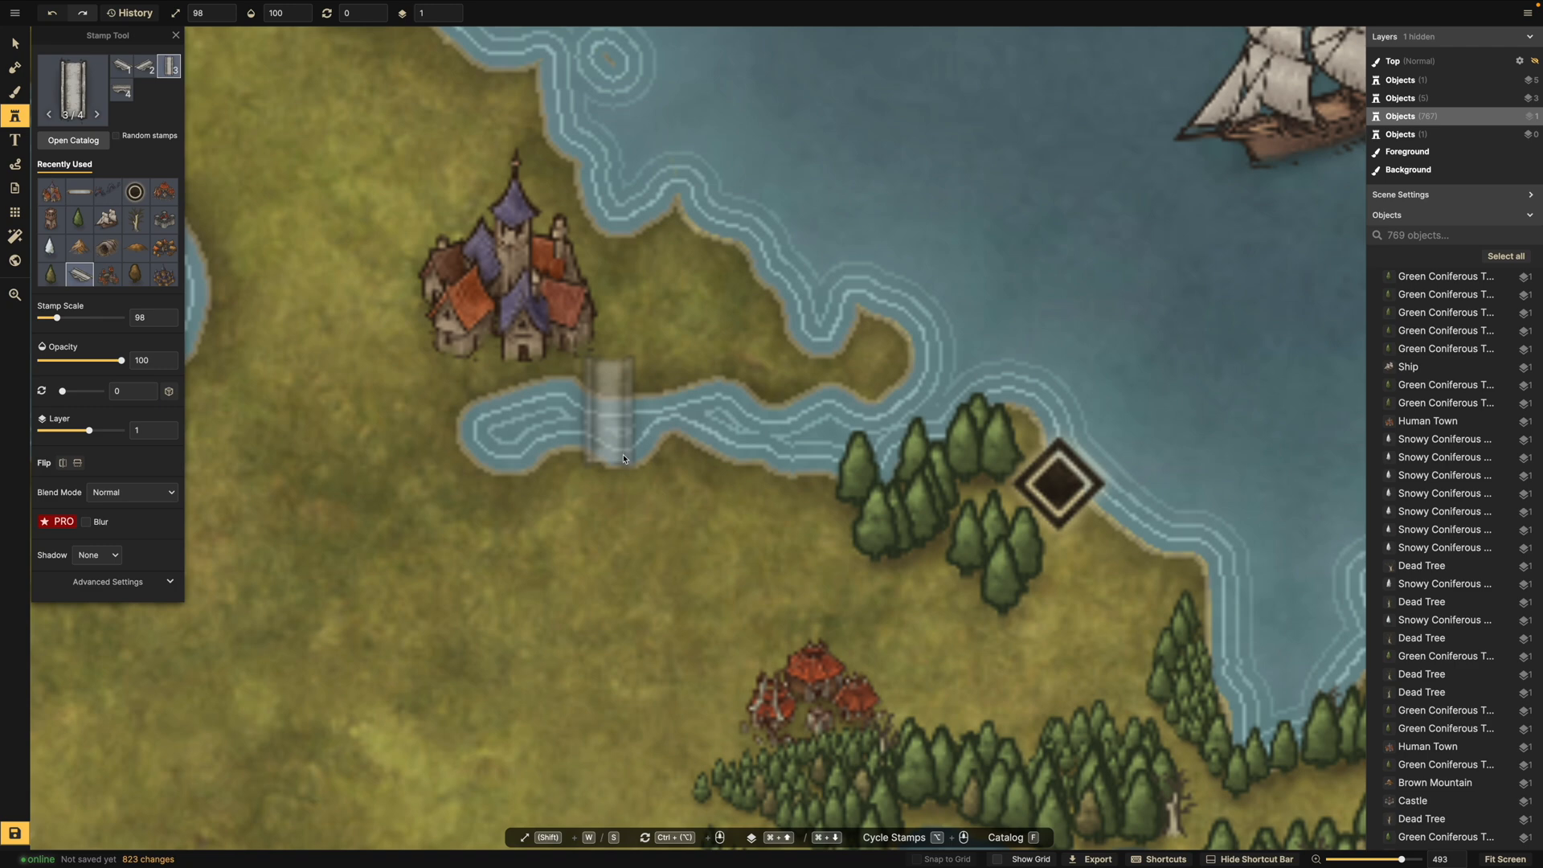
{"action": "left_click", "coordinate": [624, 457]}
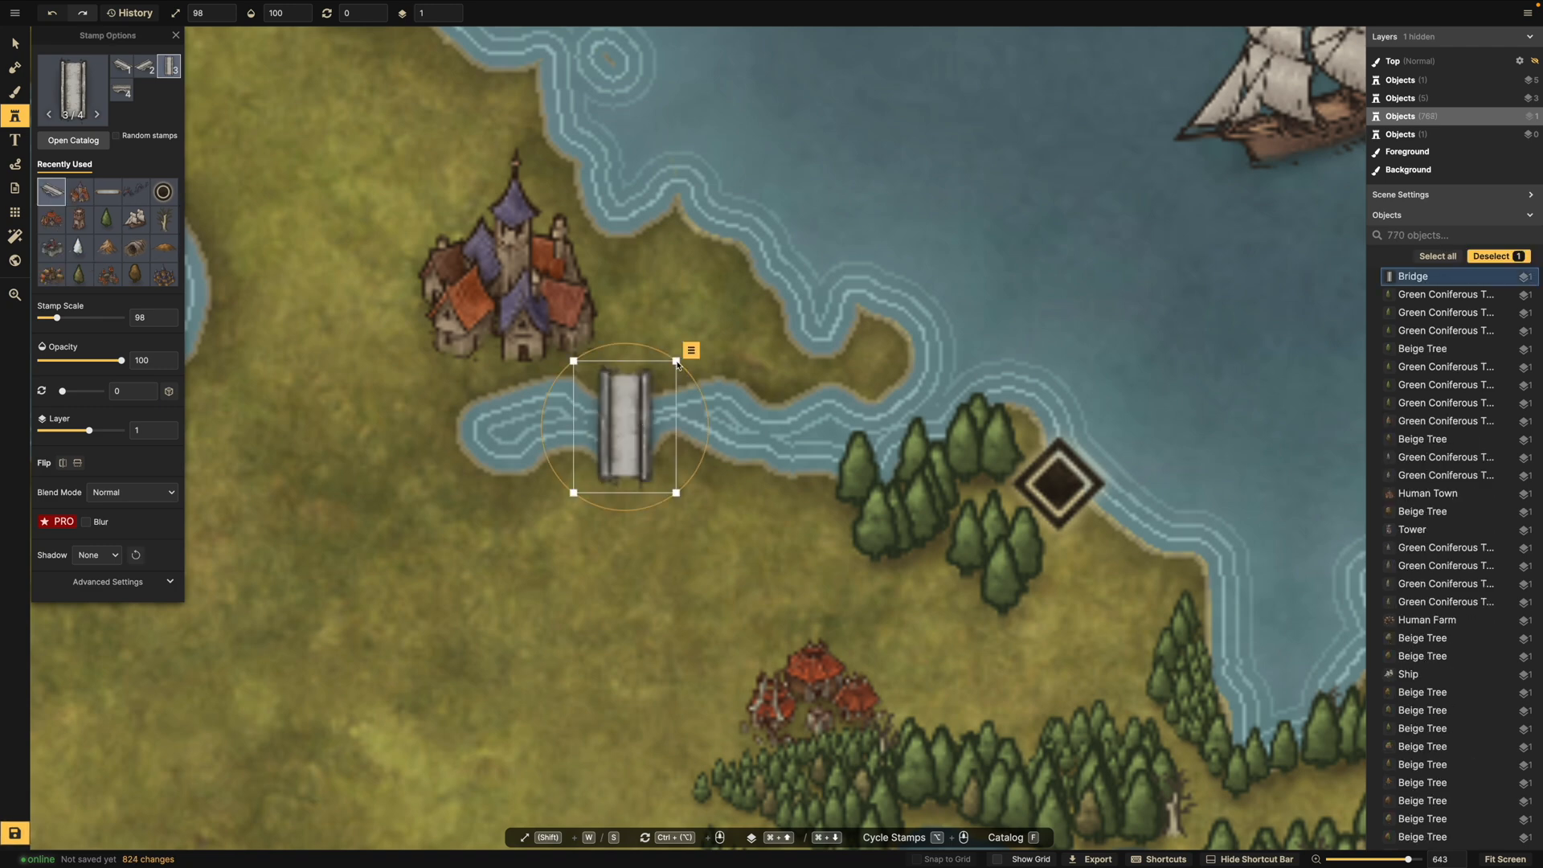
{"action": "left_click_drag", "start_coordinate": [676, 363], "coordinate": [668, 383]}
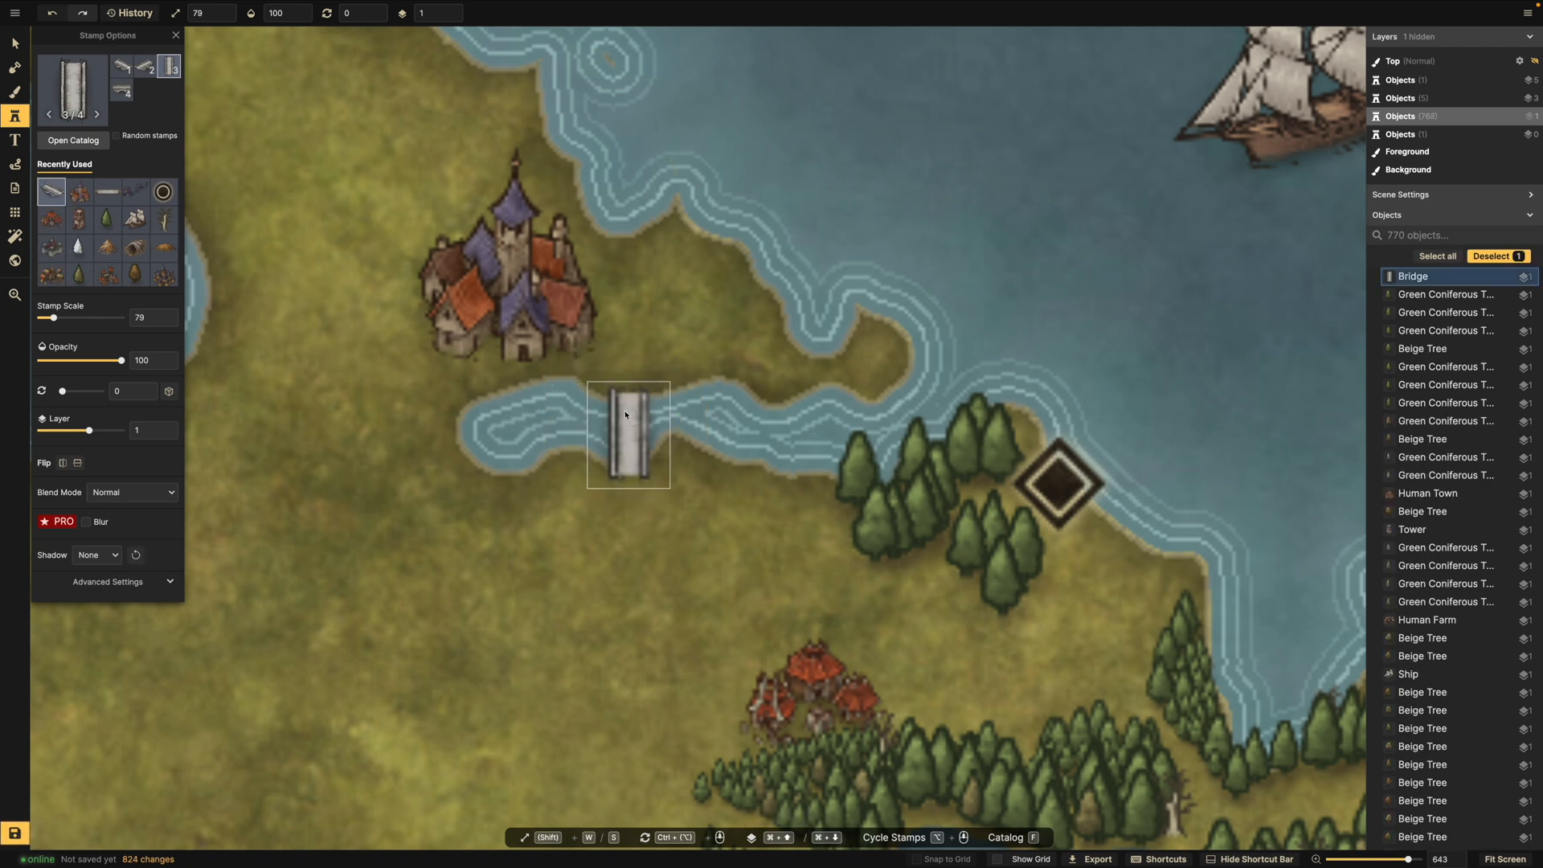
Move the Human Town north of the new bridge slightly to the northeast, away from the inlet.
{"action": "left_click", "coordinate": [14, 44]}
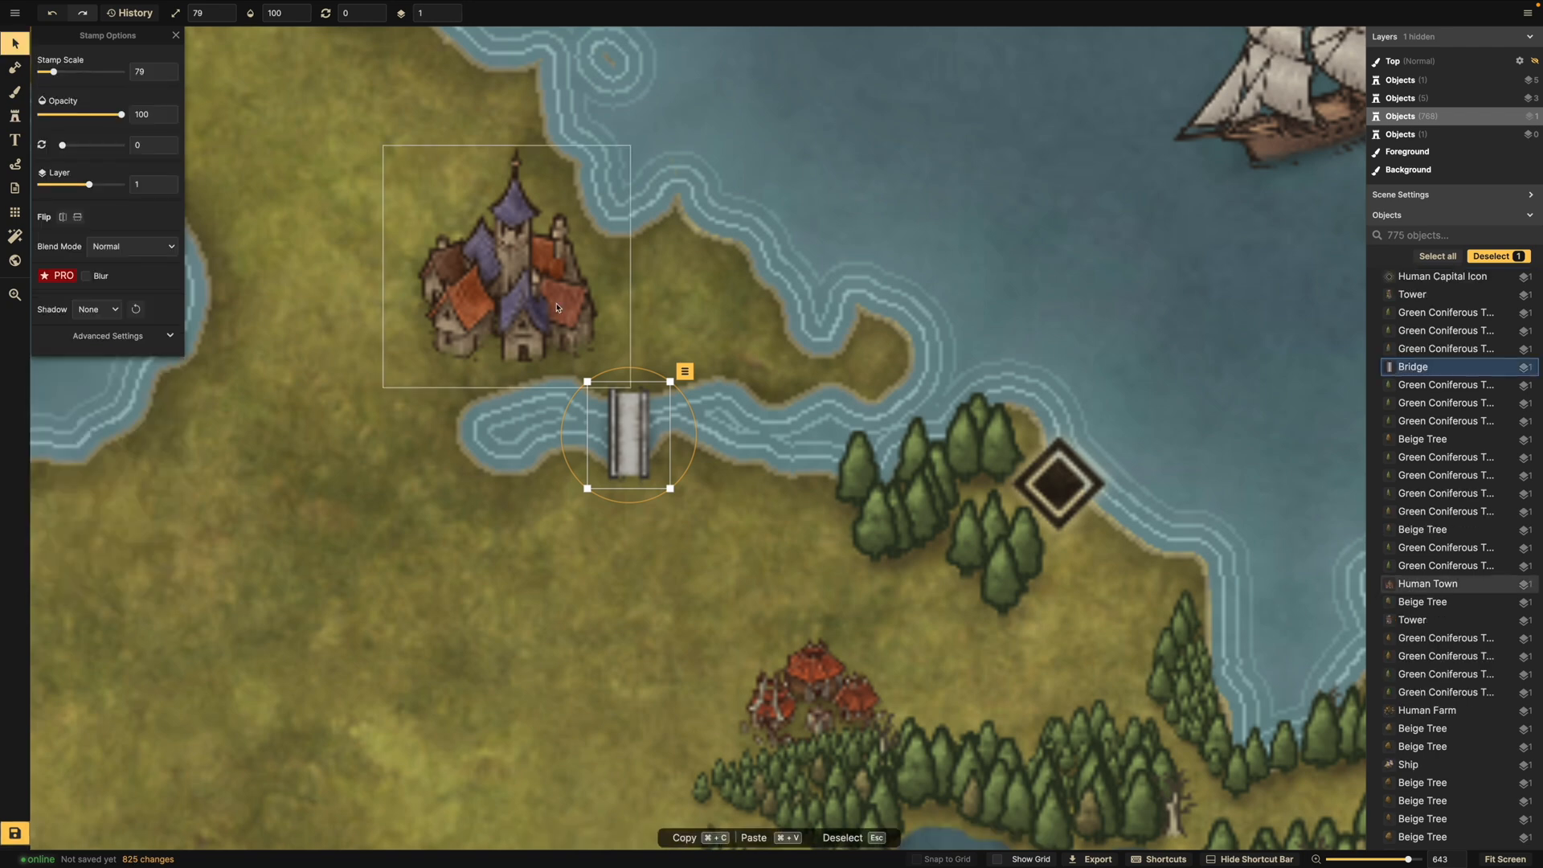
{"action": "left_click_drag", "start_coordinate": [535, 294], "coordinate": [559, 268]}
{"action": "scroll", "coordinate": [560, 268], "scroll_direction": "down", "scroll_amount": 3}
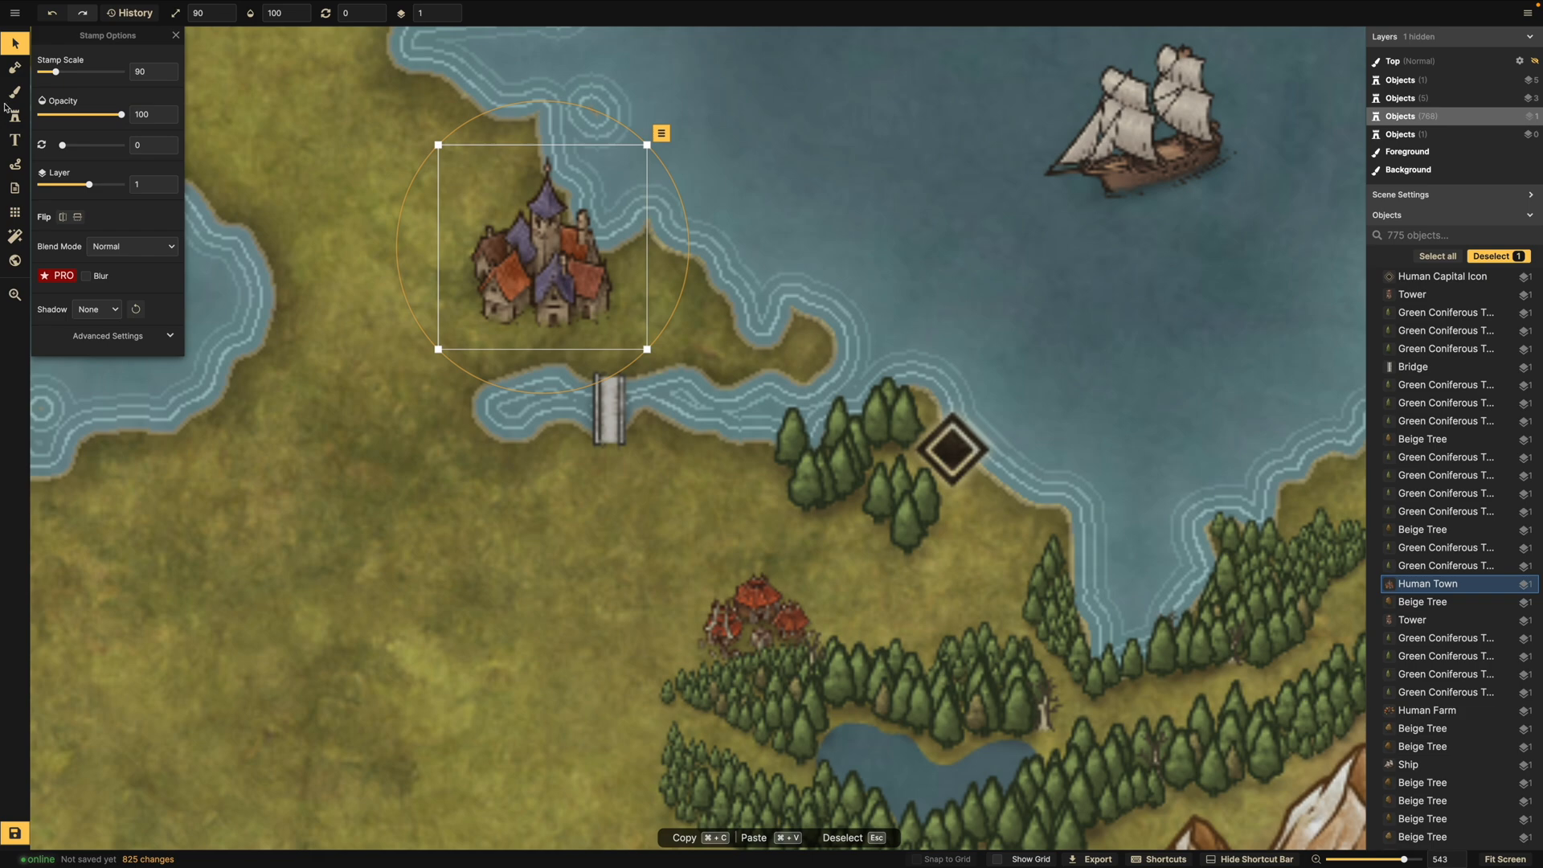
Select the 14-piece desert dune stamp set from the Fantasy World stamp catalog.
{"action": "left_click", "coordinate": [14, 119]}
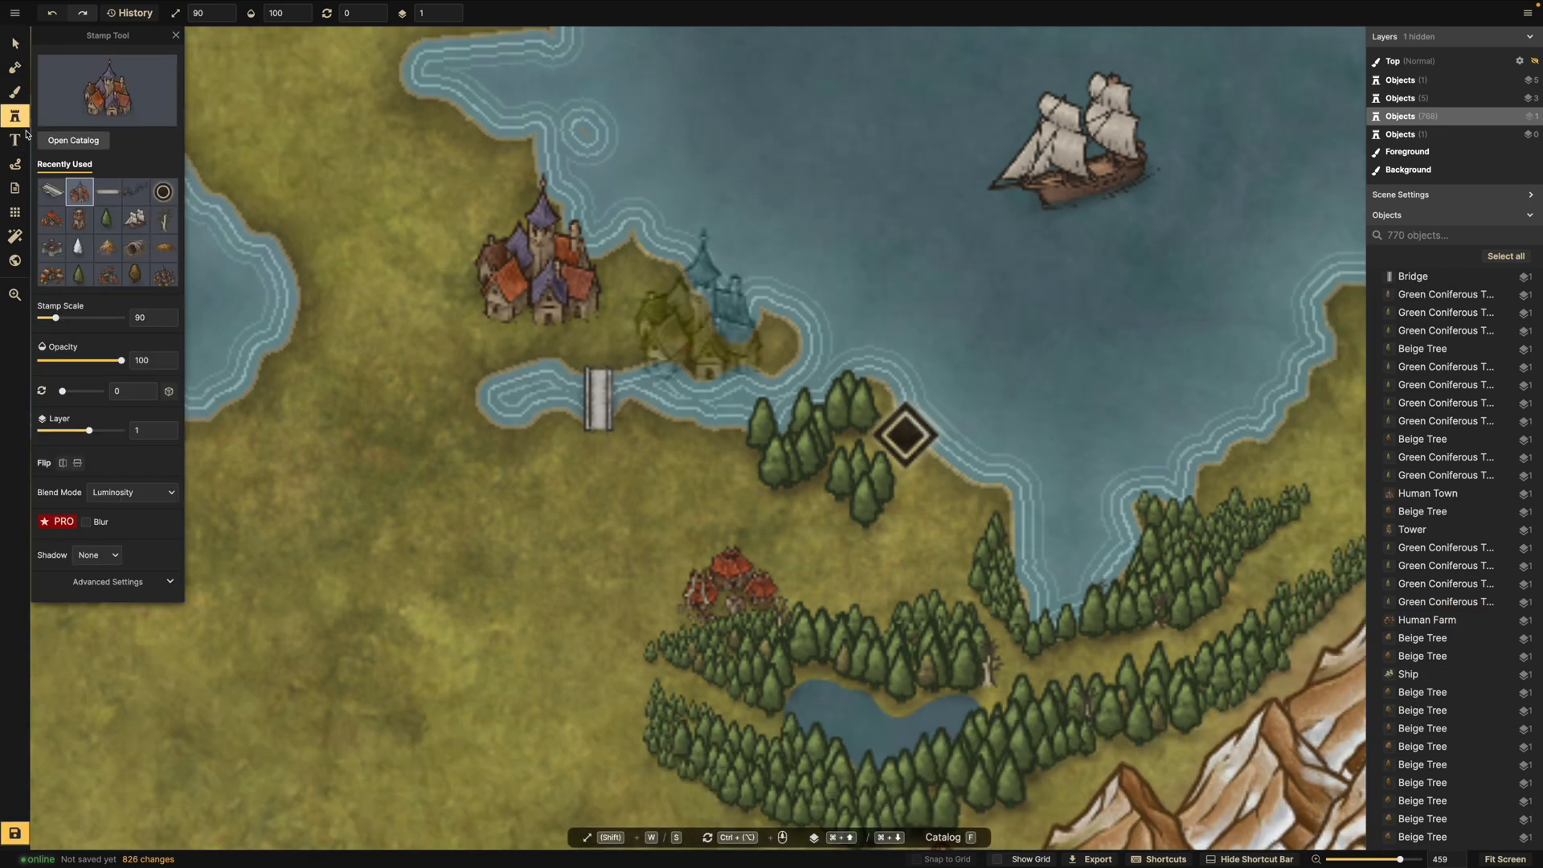
{"action": "left_click", "coordinate": [70, 141]}
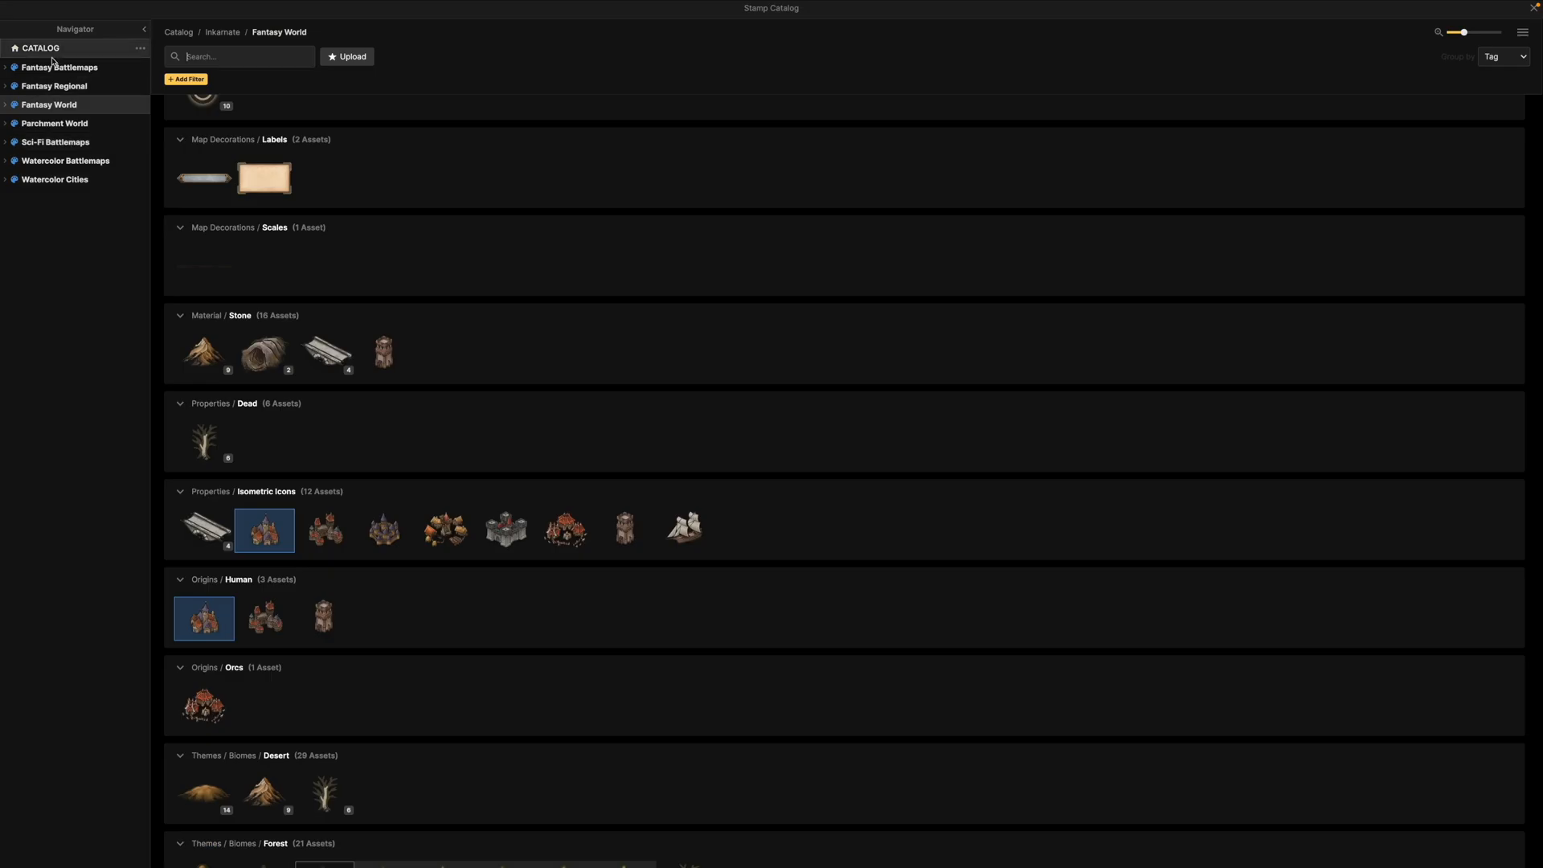
{"action": "scroll", "coordinate": [400, 436], "scroll_direction": "down", "scroll_amount": 5}
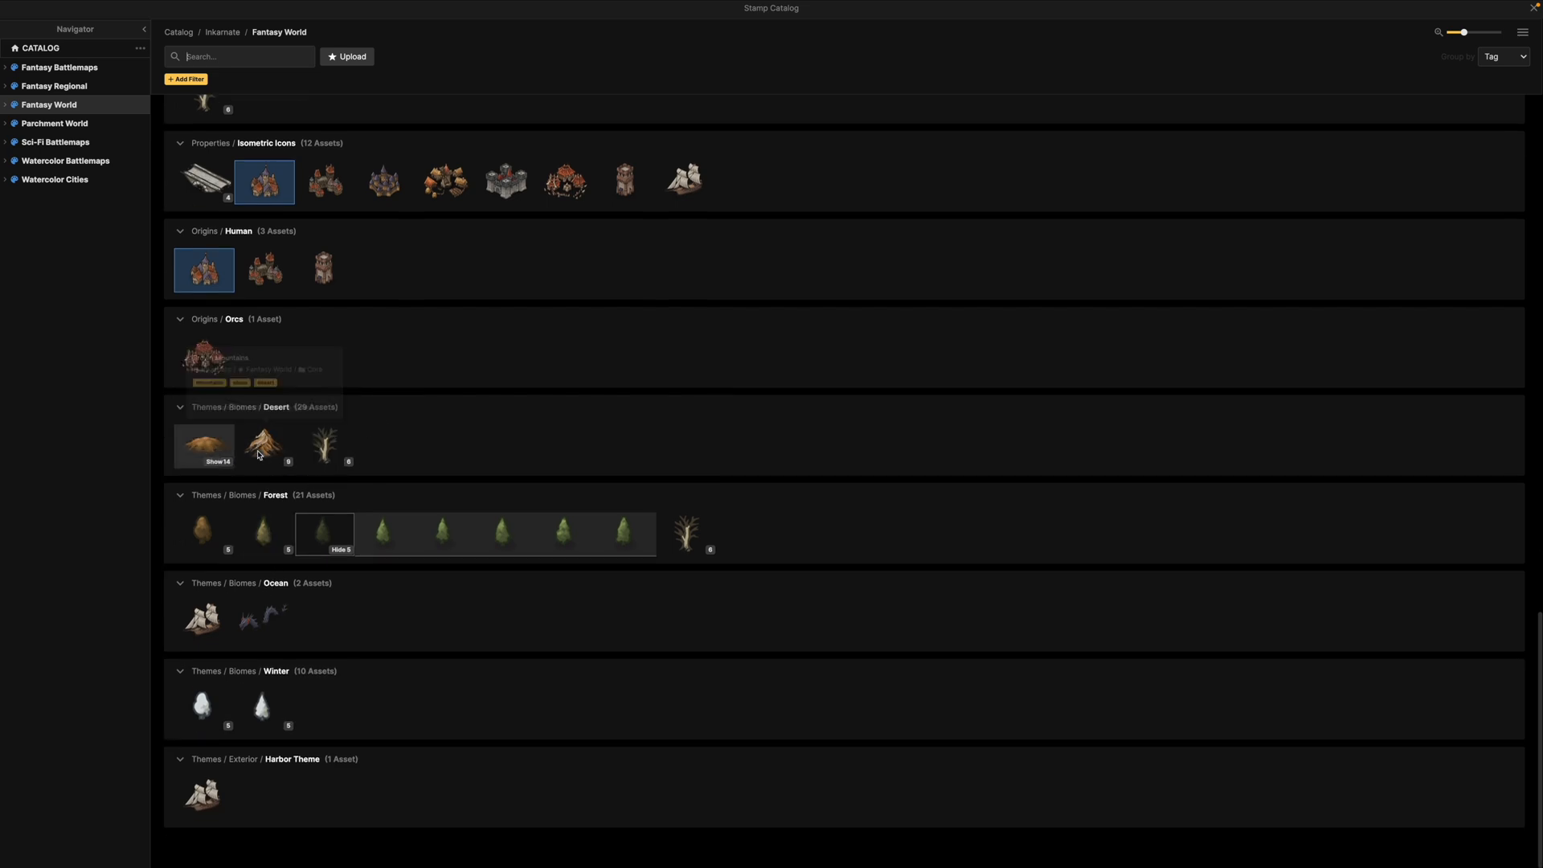
{"action": "left_click", "coordinate": [216, 448]}
{"action": "left_click", "coordinate": [216, 447]}
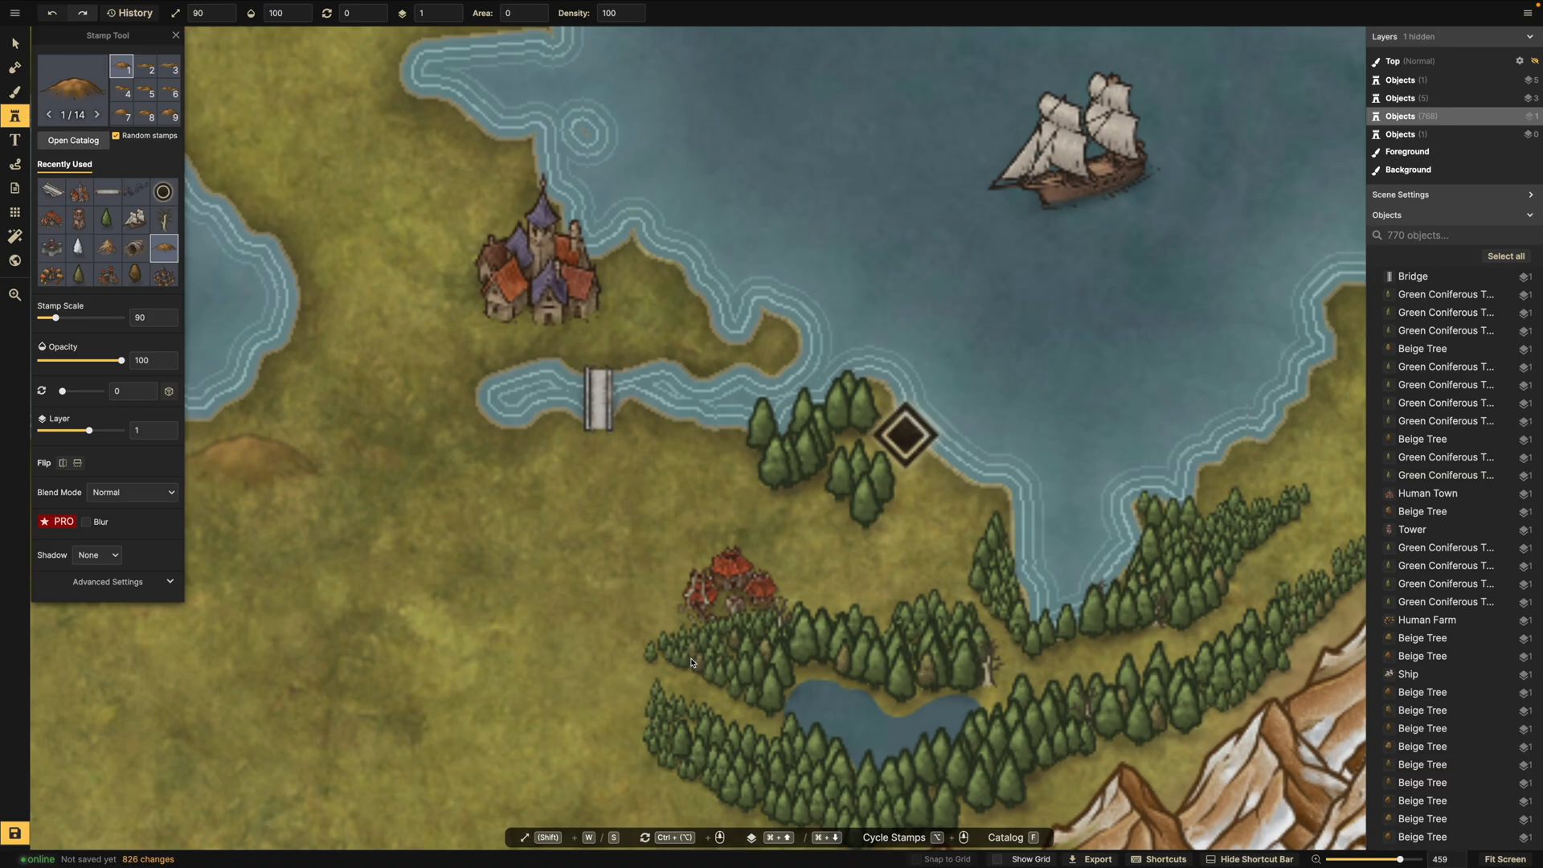
Stamp a ridge of desert dunes at scale 90 along the west side of the brown desert town in the south.
{"action": "scroll", "coordinate": [618, 563], "scroll_direction": "down", "scroll_amount": 3}
{"action": "scroll", "coordinate": [623, 535], "scroll_direction": "down", "scroll_amount": 4}
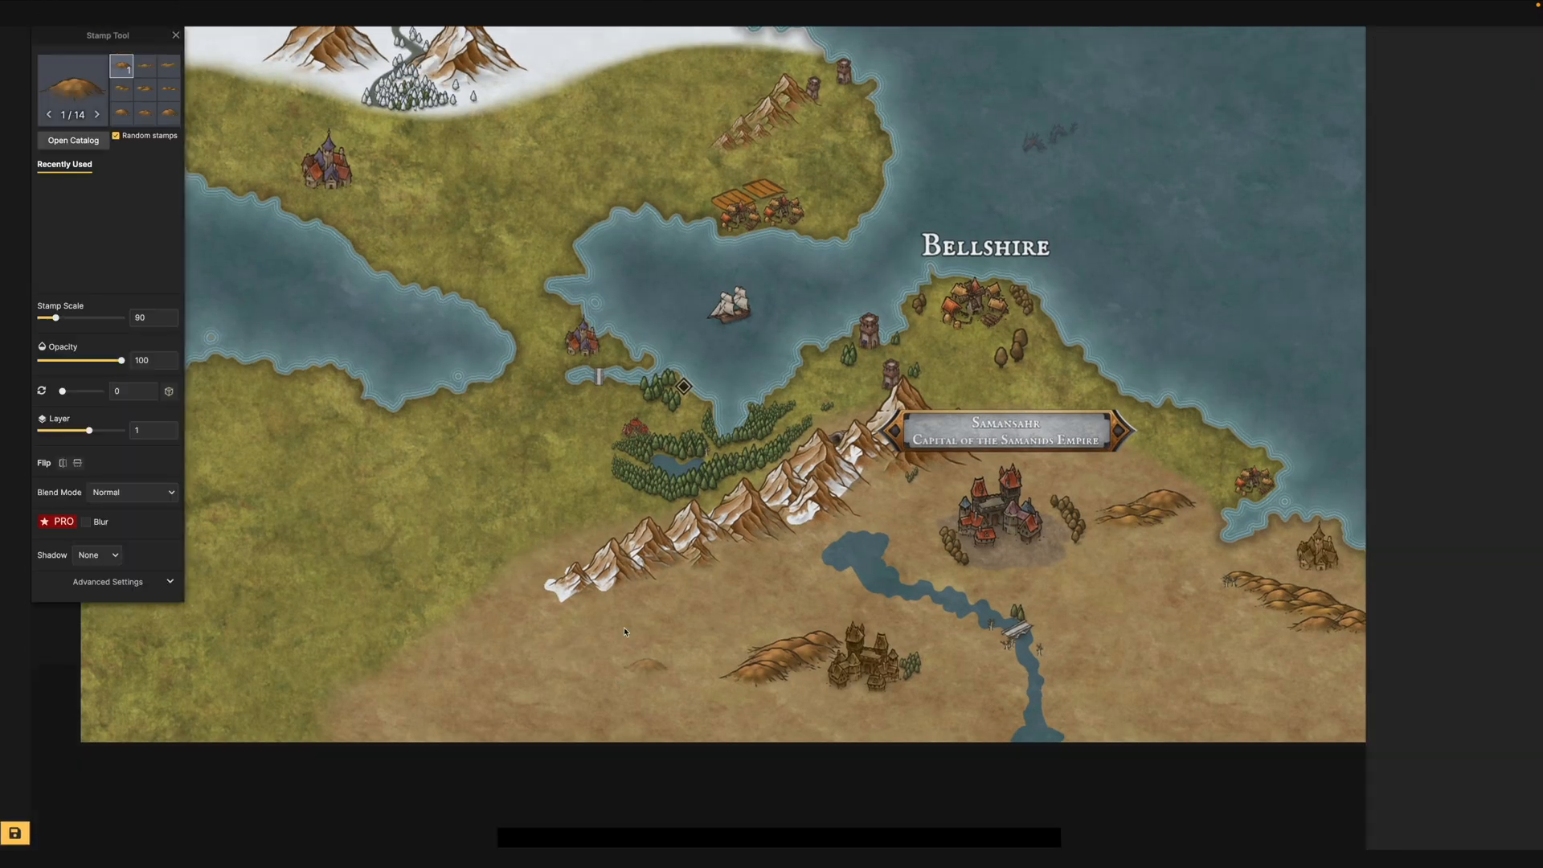
{"action": "left_click", "coordinate": [728, 670]}
{"action": "left_click", "coordinate": [709, 676]}
{"action": "left_click", "coordinate": [697, 689]}
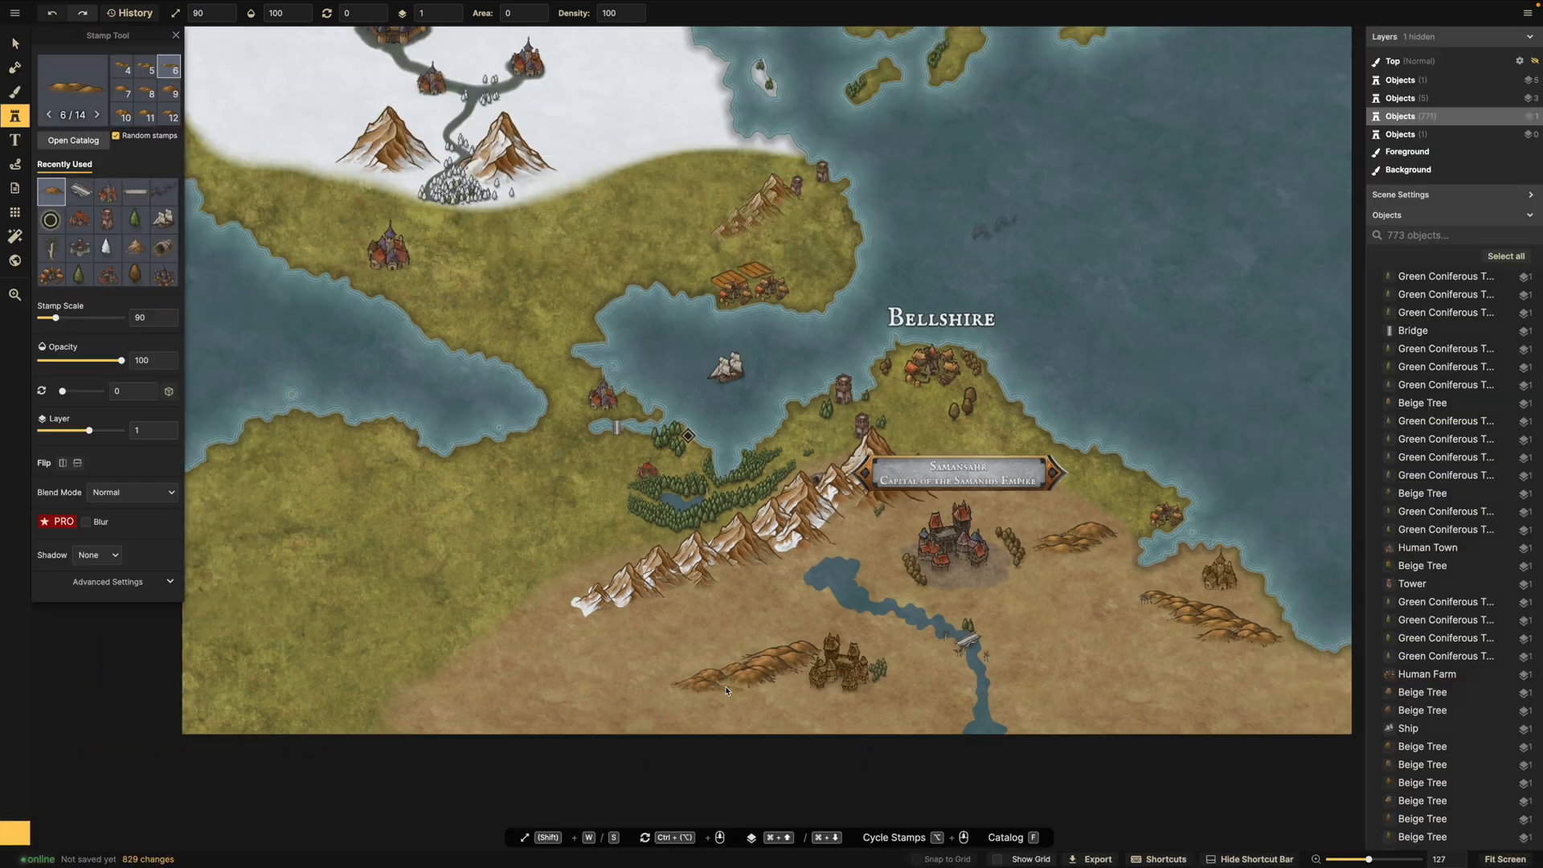
{"action": "left_click", "coordinate": [797, 658]}
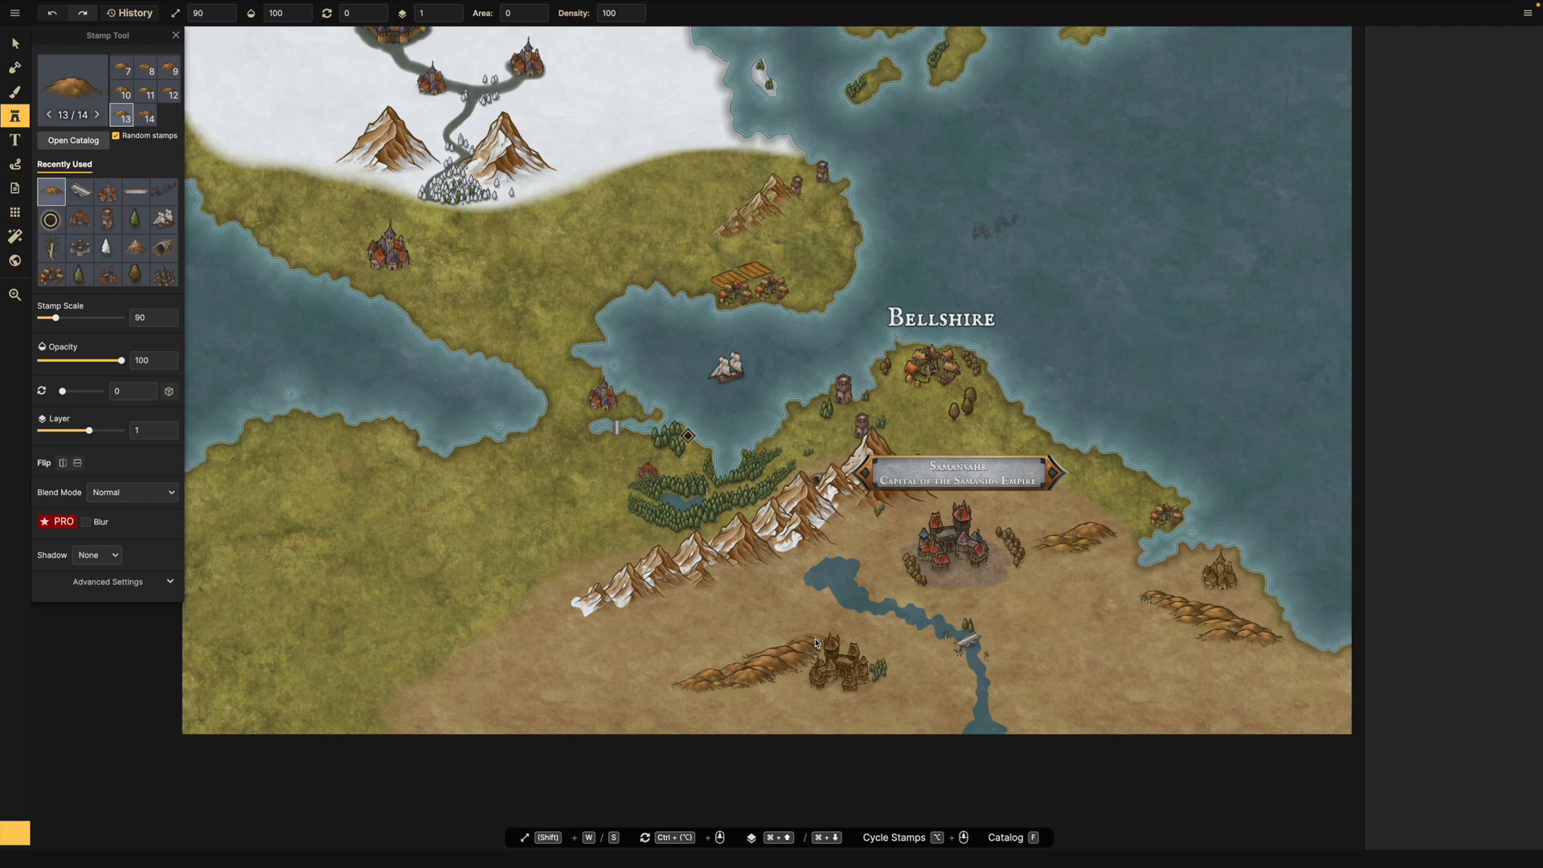
{"action": "left_click", "coordinate": [816, 643]}
{"action": "left_click", "coordinate": [751, 694]}
{"action": "scroll", "coordinate": [780, 668], "scroll_direction": "down", "scroll_amount": 3}
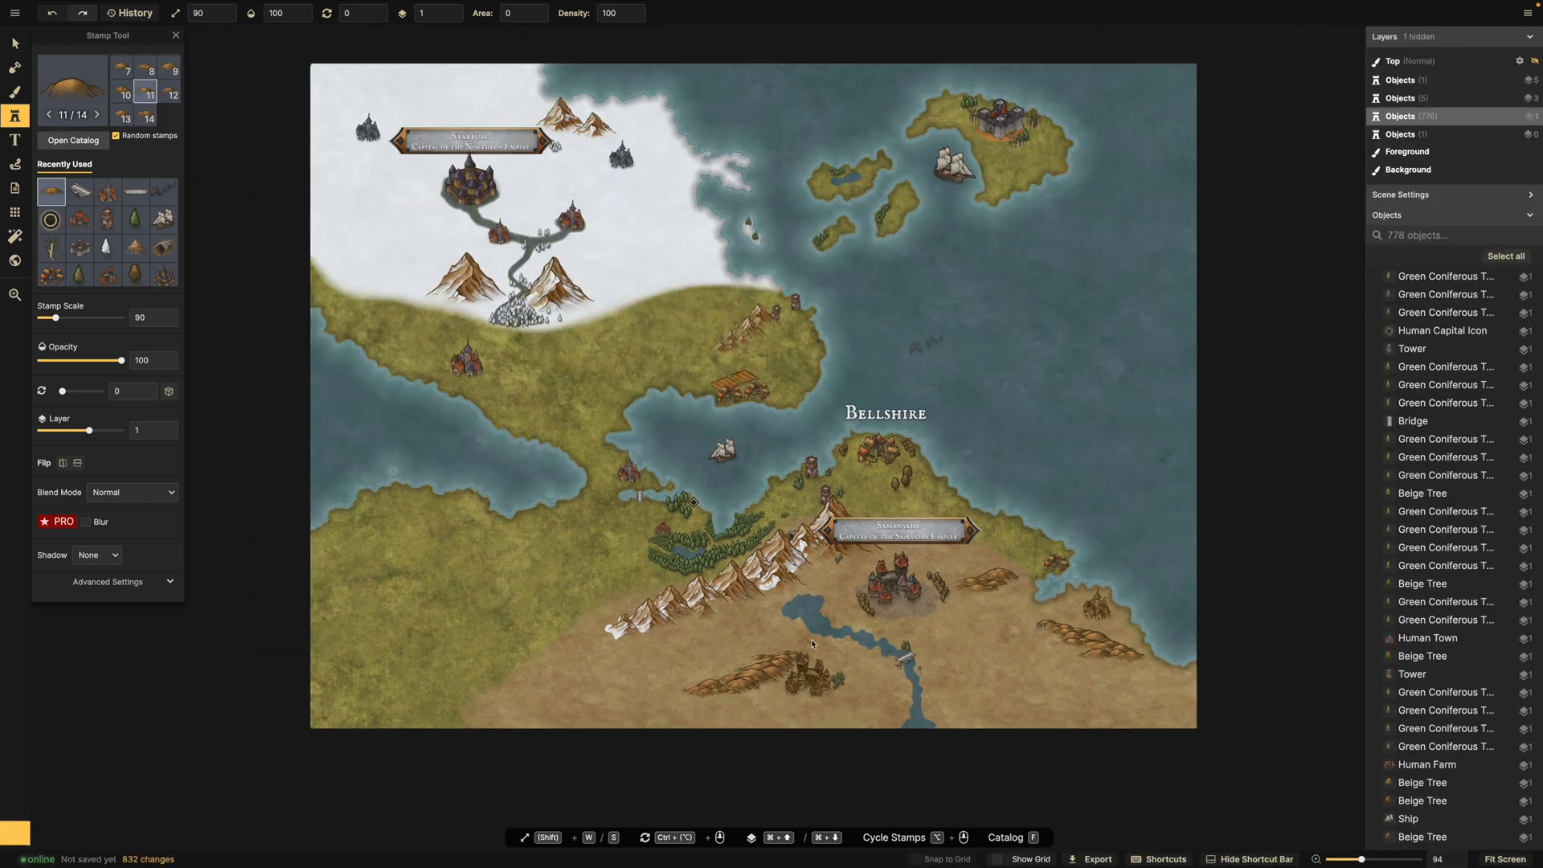
{"action": "scroll", "coordinate": [662, 744], "scroll_direction": "down", "scroll_amount": 5}
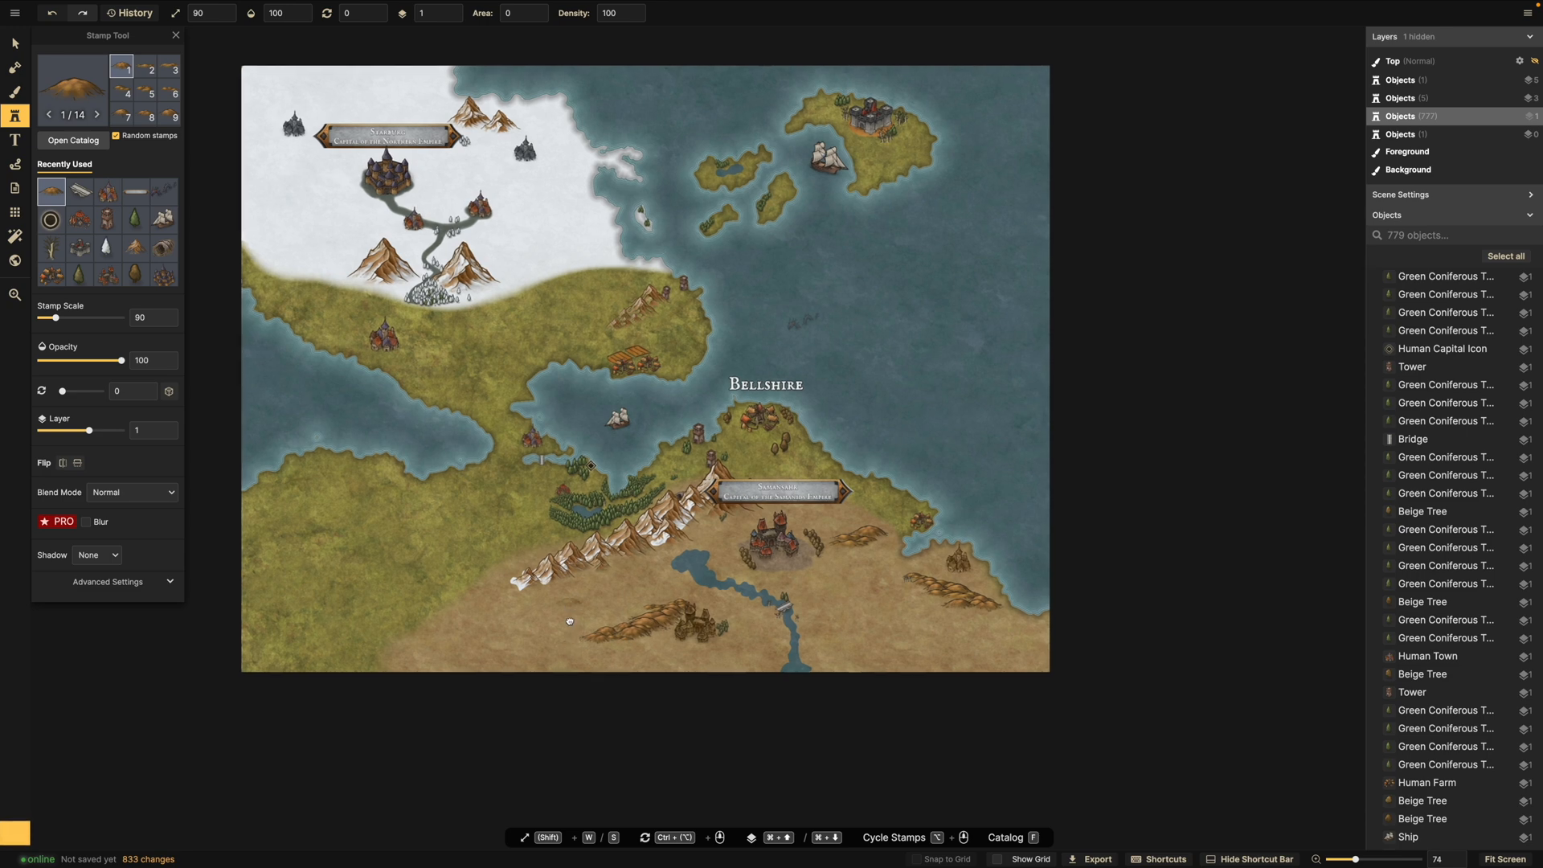
{"action": "scroll", "coordinate": [570, 611], "scroll_direction": "up", "scroll_amount": 2}
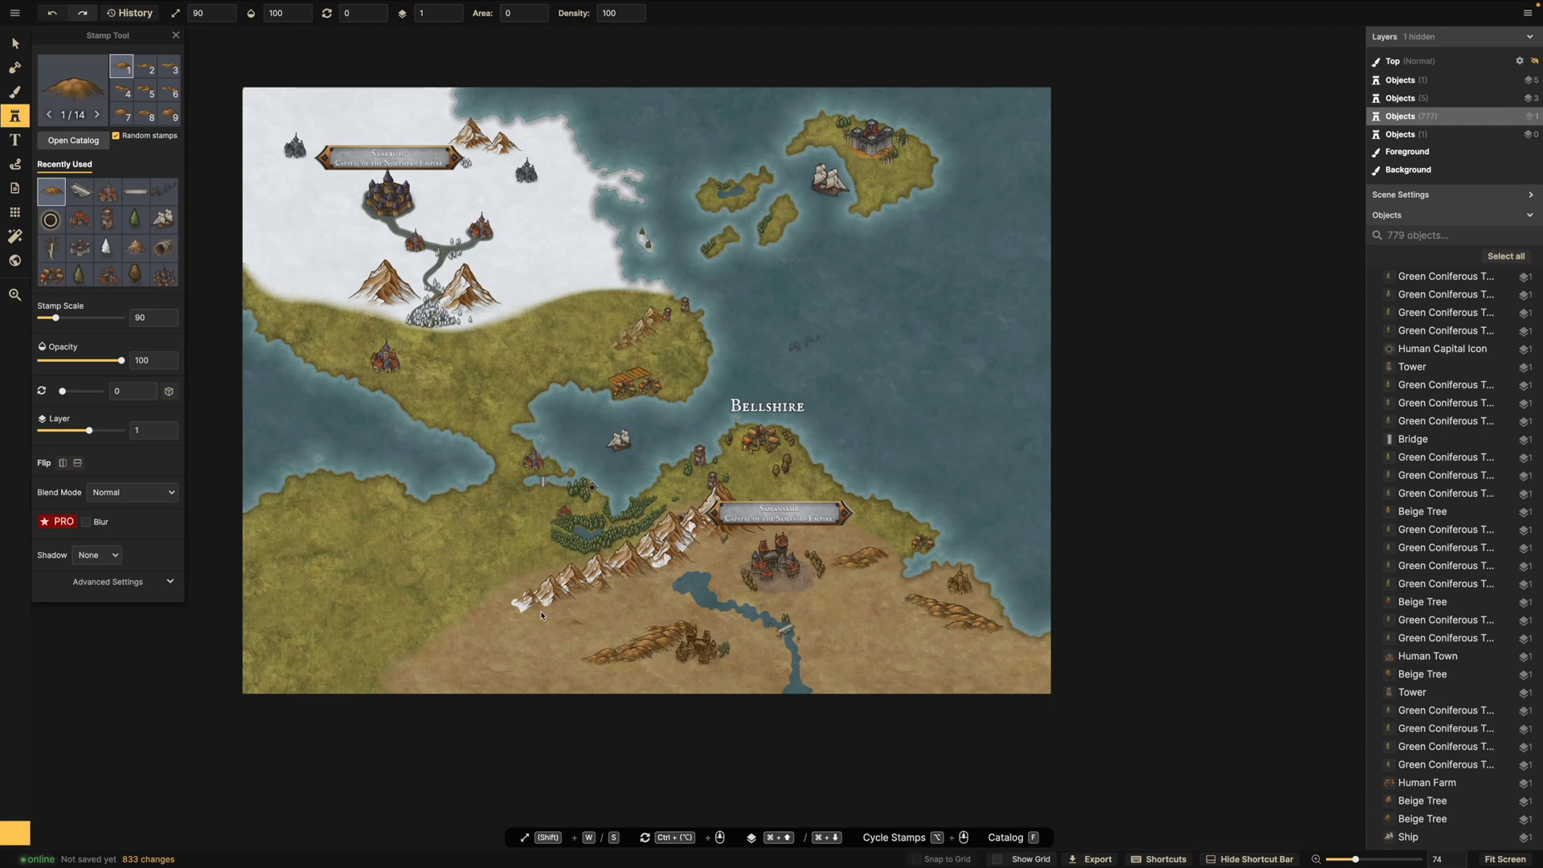
Enlarge the Human Town on the grassland south of the snowy mountains to scale 169.
{"action": "left_click", "coordinate": [14, 44]}
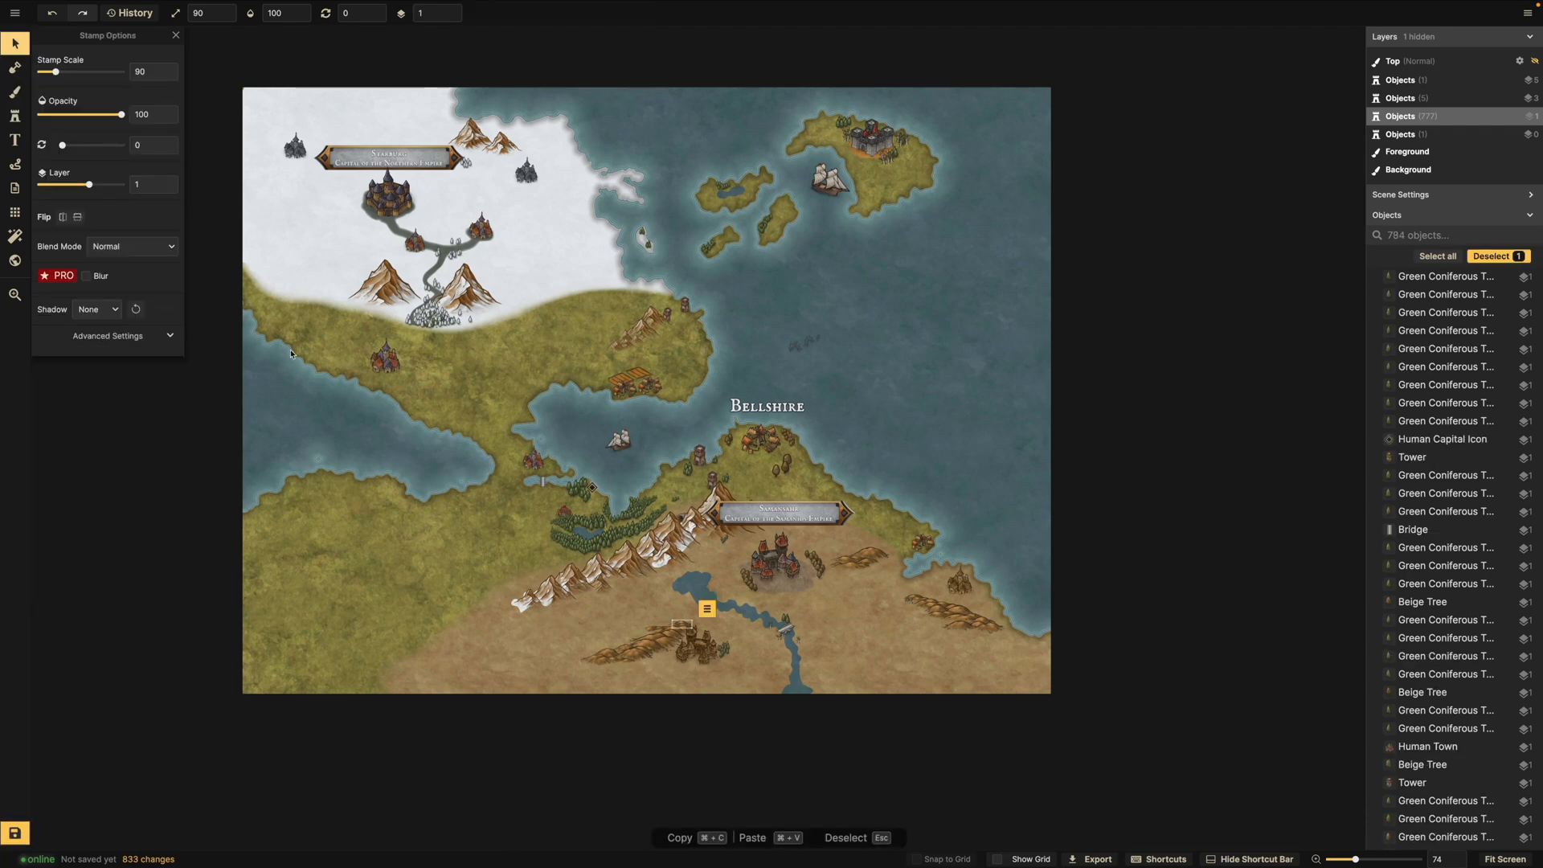
{"action": "scroll", "coordinate": [349, 376], "scroll_direction": "up", "scroll_amount": 5}
{"action": "left_click", "coordinate": [404, 370]}
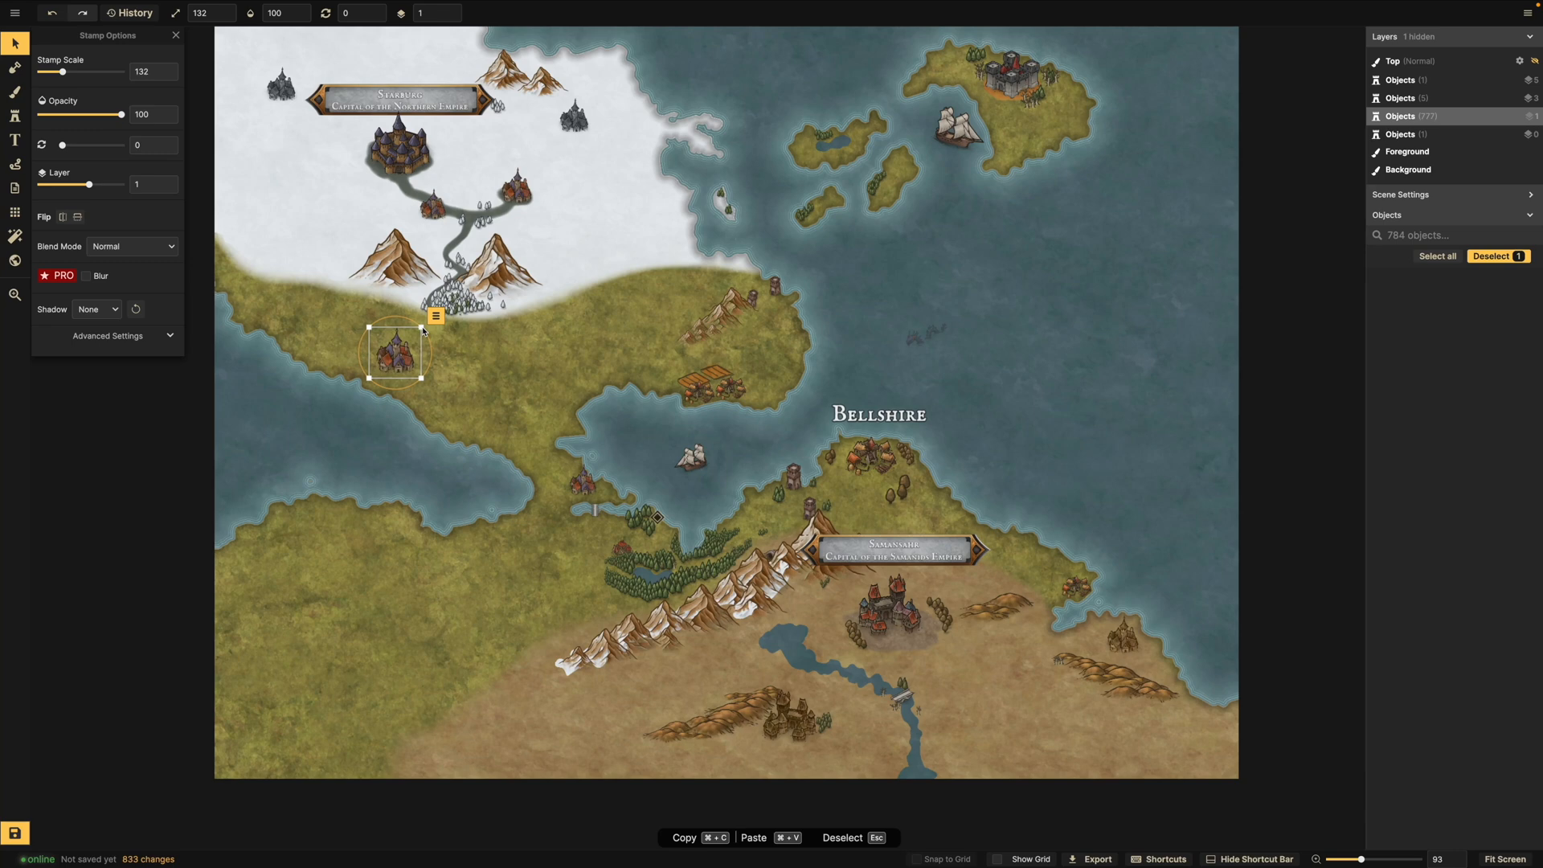
{"action": "left_click_drag", "start_coordinate": [424, 330], "coordinate": [444, 324]}
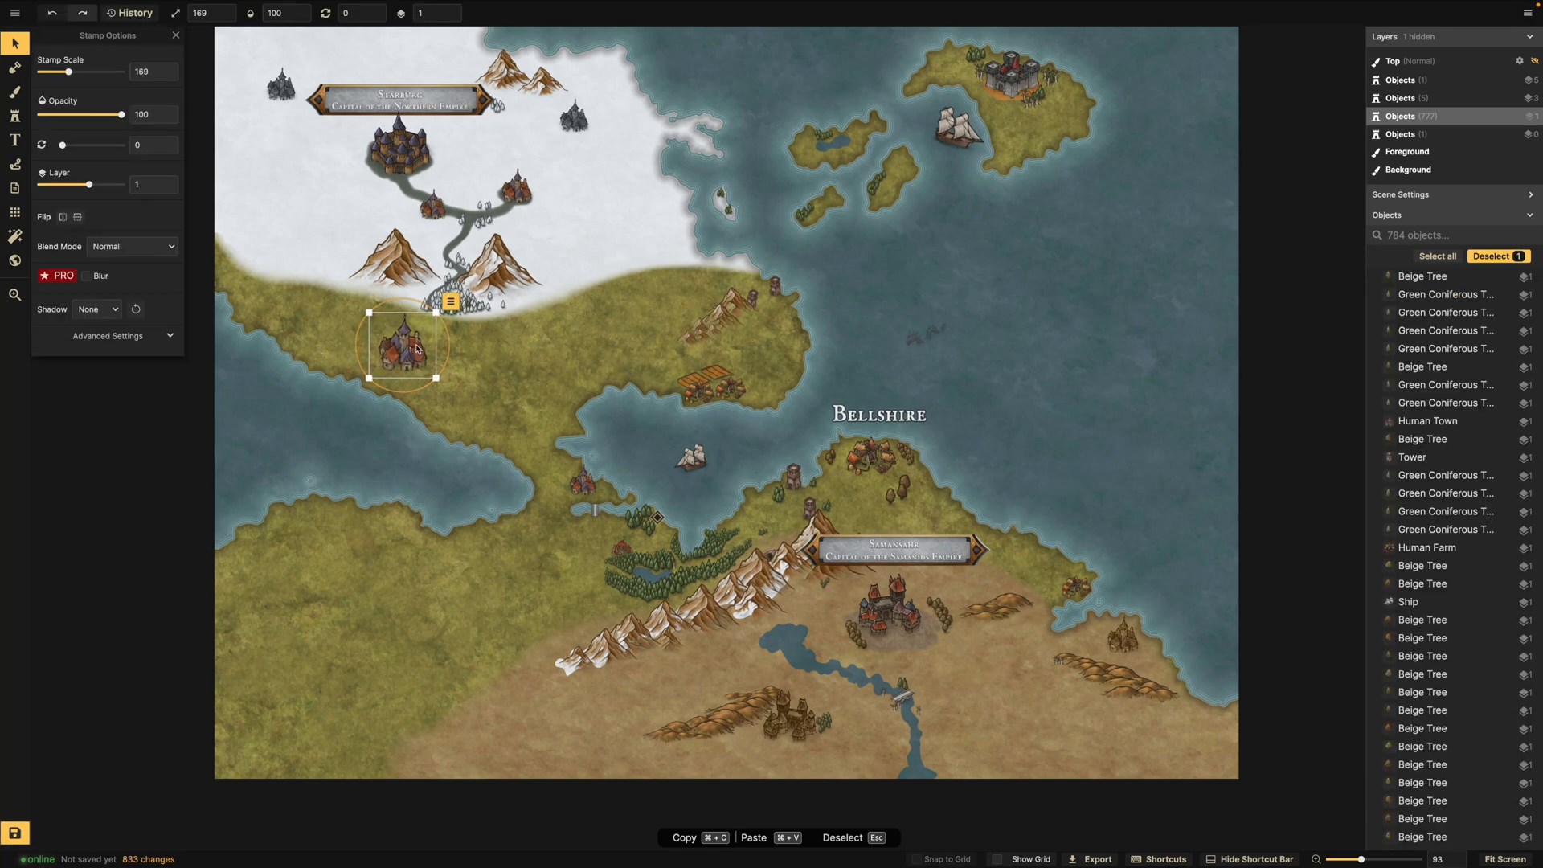
{"action": "scroll", "coordinate": [580, 485], "scroll_direction": "up", "scroll_amount": 2}
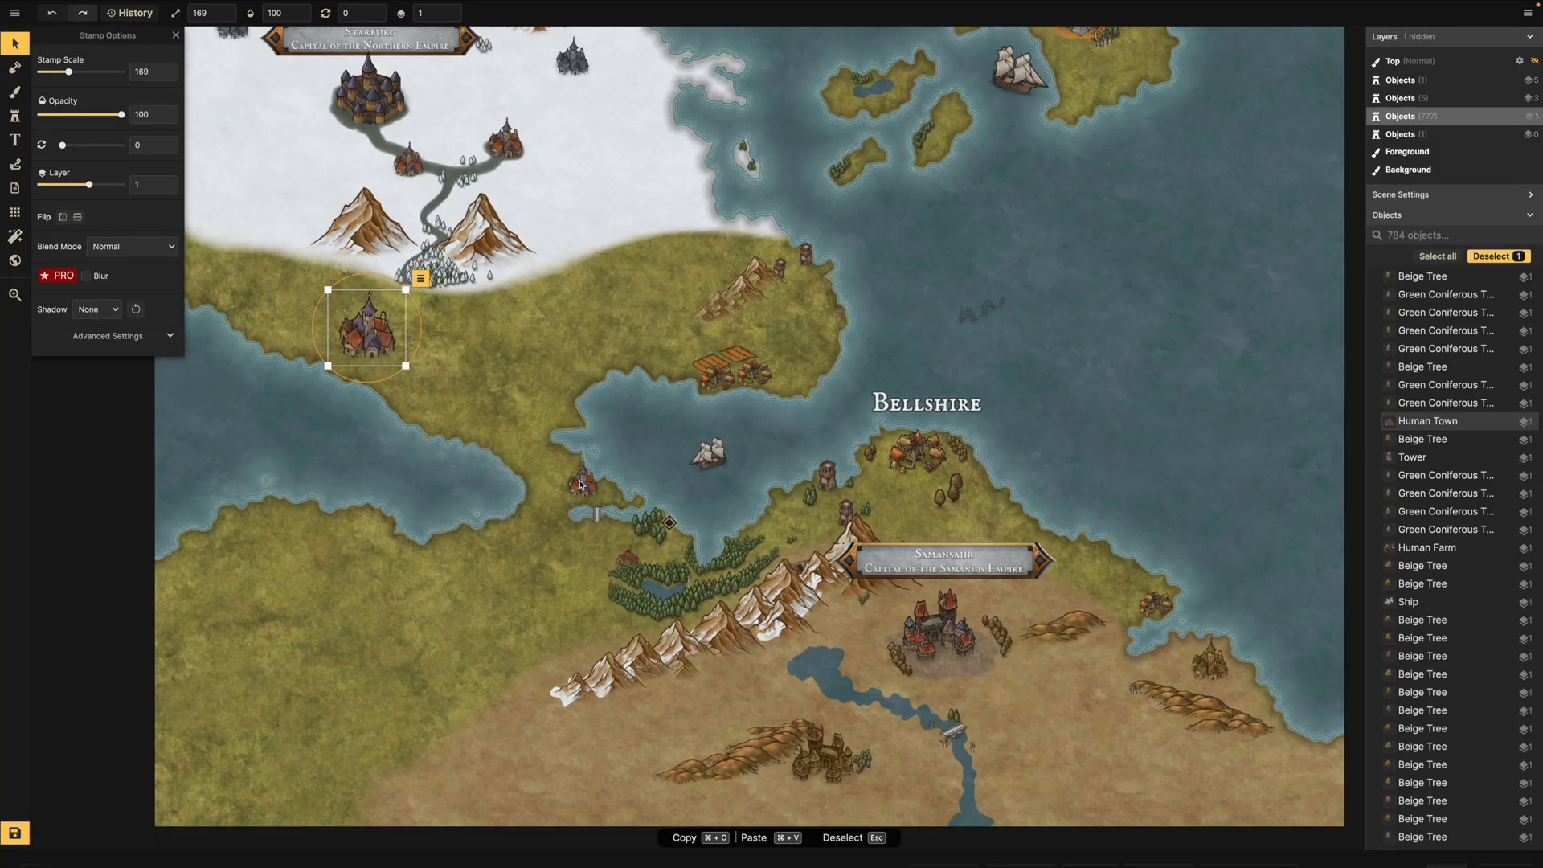
Enlarge the coastal Human Town just north of the inlet bridge to scale 122.
{"action": "scroll", "coordinate": [581, 485], "scroll_direction": "up", "scroll_amount": 2}
{"action": "left_click", "coordinate": [580, 483]}
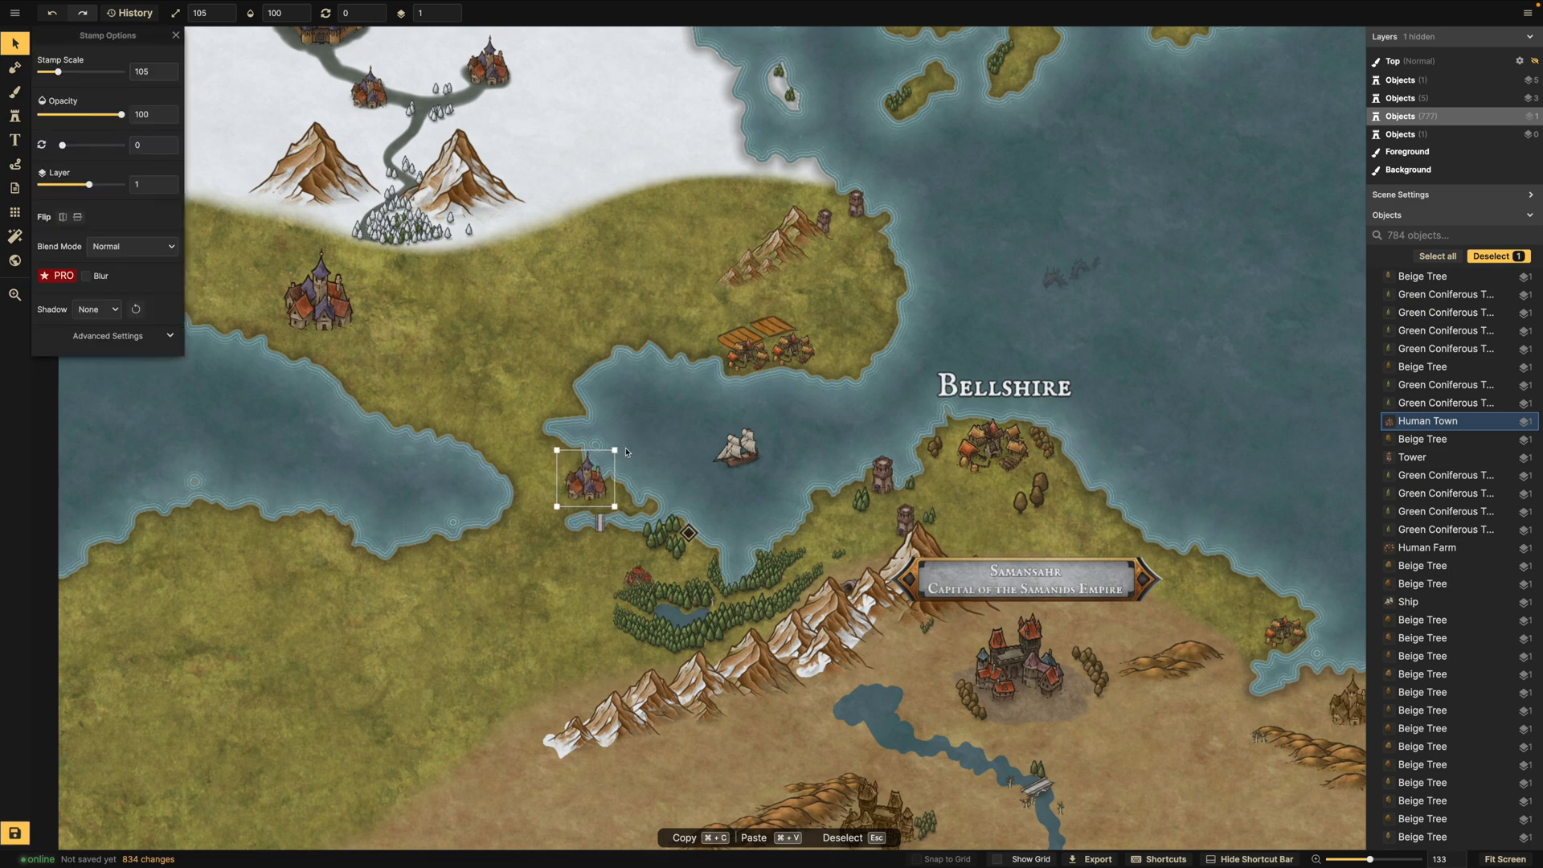
{"action": "left_click_drag", "start_coordinate": [626, 452], "coordinate": [628, 446]}
{"action": "left_click_drag", "start_coordinate": [475, 281], "coordinate": [534, 372]}
{"action": "scroll", "coordinate": [535, 372], "scroll_direction": "up", "scroll_amount": 1}
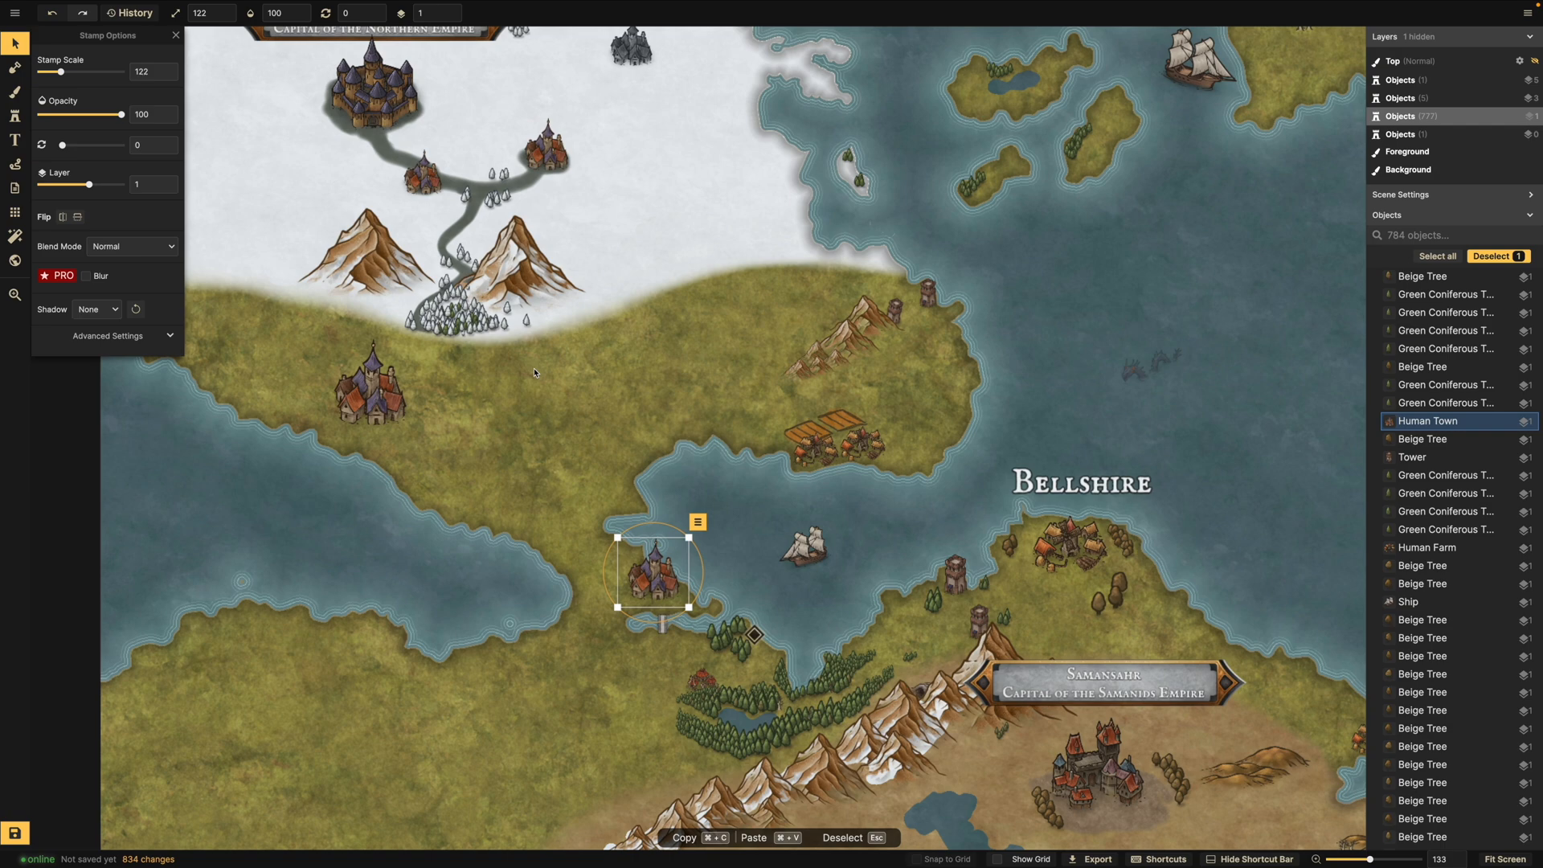
Stamp a row of Snowy Coniferous Trees at scale 122 on the open snow southwest of the Starburg castle.
{"action": "scroll", "coordinate": [532, 369], "scroll_direction": "up", "scroll_amount": 3}
{"action": "left_click_drag", "start_coordinate": [479, 286], "coordinate": [590, 475]}
{"action": "scroll", "coordinate": [590, 476], "scroll_direction": "up", "scroll_amount": 2}
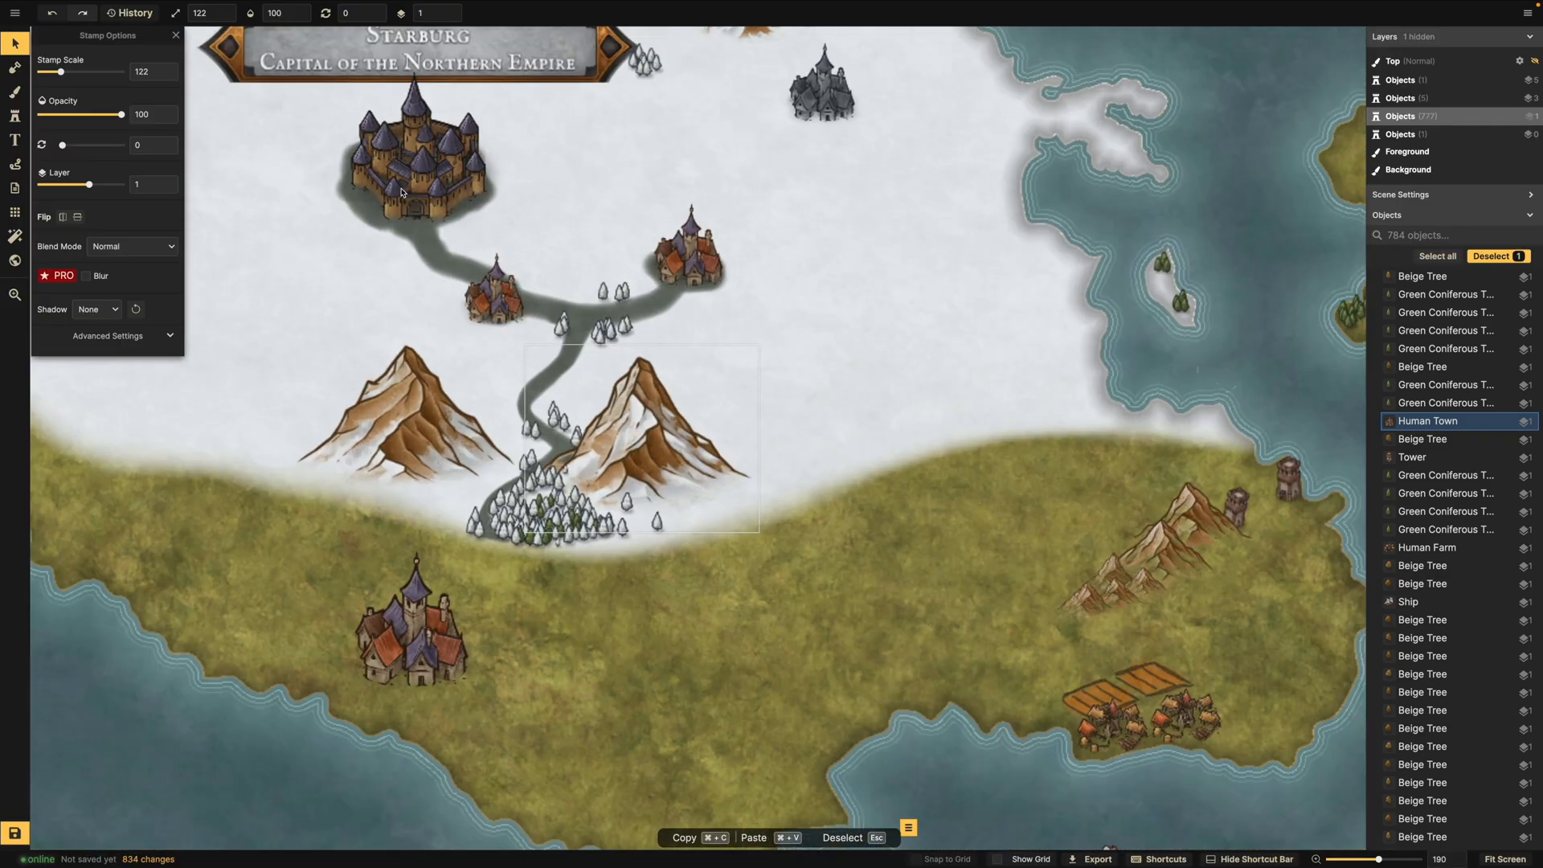
{"action": "scroll", "coordinate": [402, 192], "scroll_direction": "up", "scroll_amount": 2}
{"action": "scroll", "coordinate": [446, 232], "scroll_direction": "up", "scroll_amount": 2}
{"action": "left_click_drag", "start_coordinate": [446, 232], "coordinate": [611, 336]}
{"action": "scroll", "coordinate": [611, 336], "scroll_direction": "up", "scroll_amount": 1}
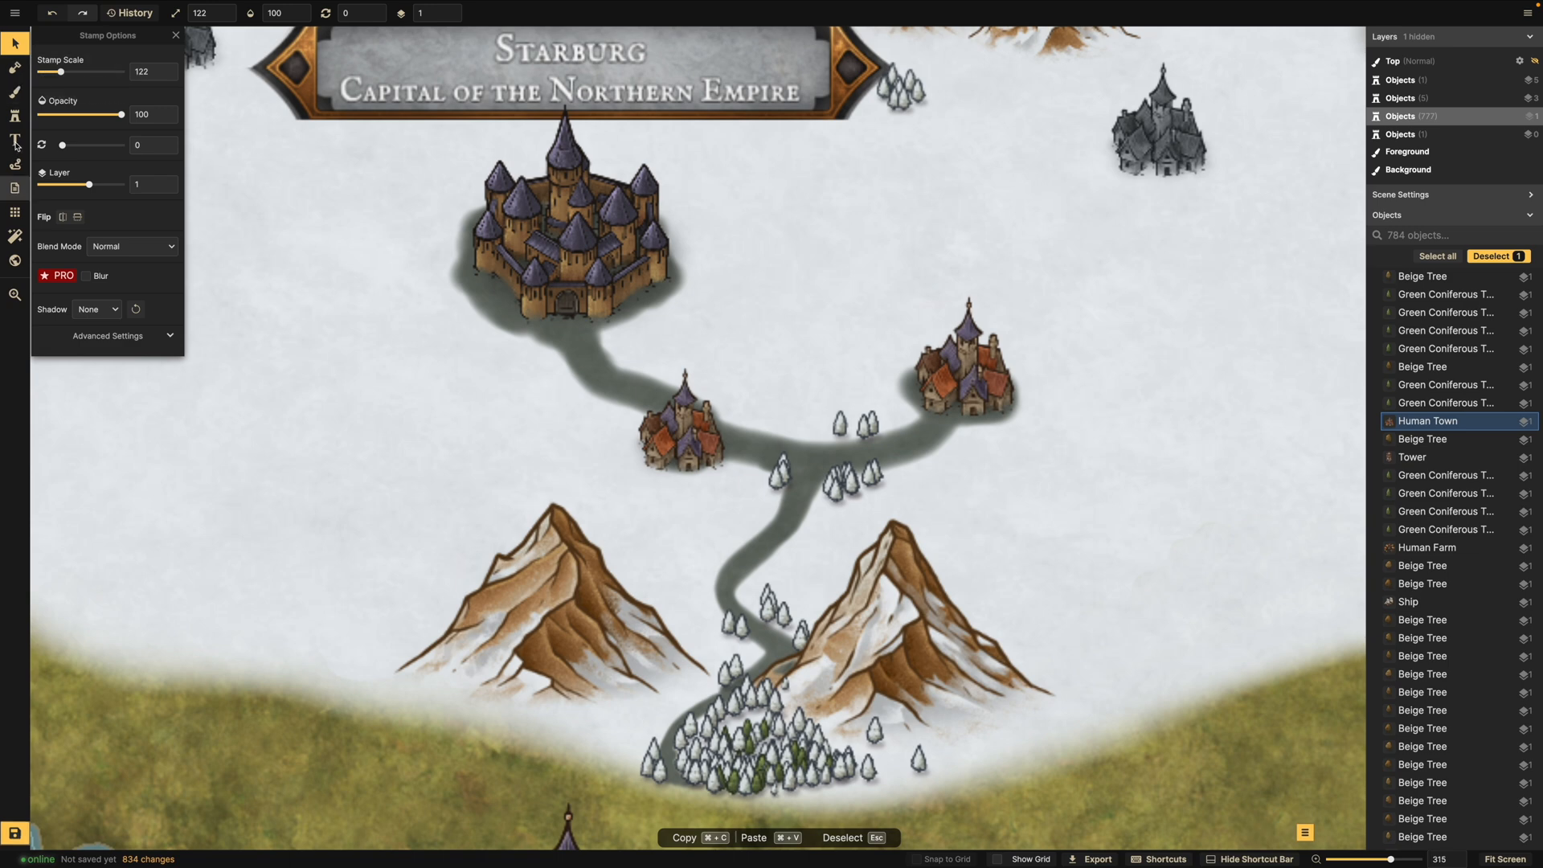
{"action": "left_click", "coordinate": [15, 92]}
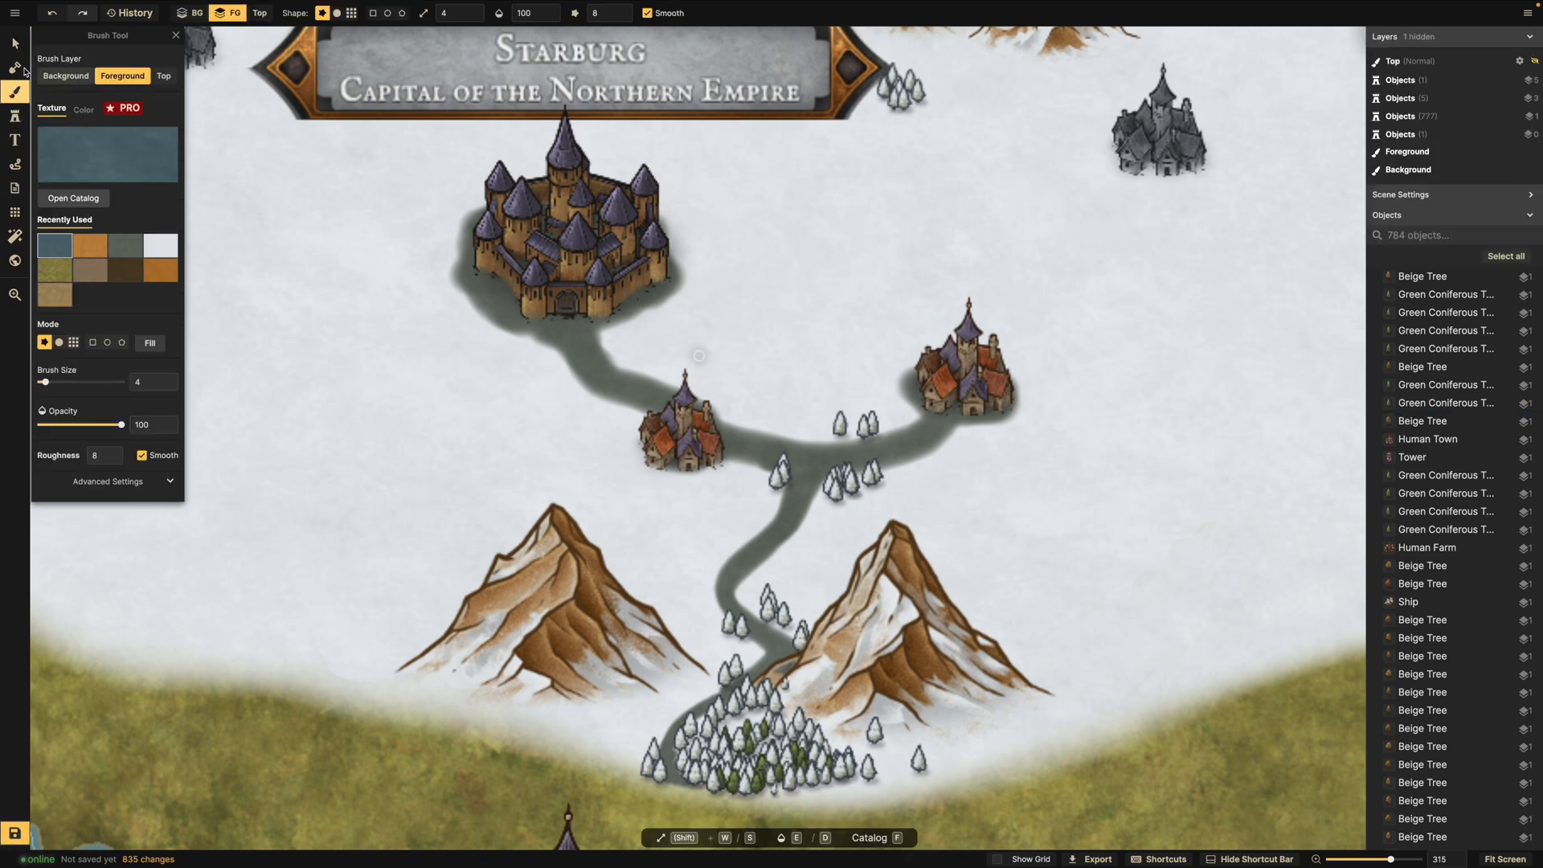
{"action": "left_click", "coordinate": [16, 68]}
{"action": "left_click_drag", "start_coordinate": [507, 273], "coordinate": [617, 378]}
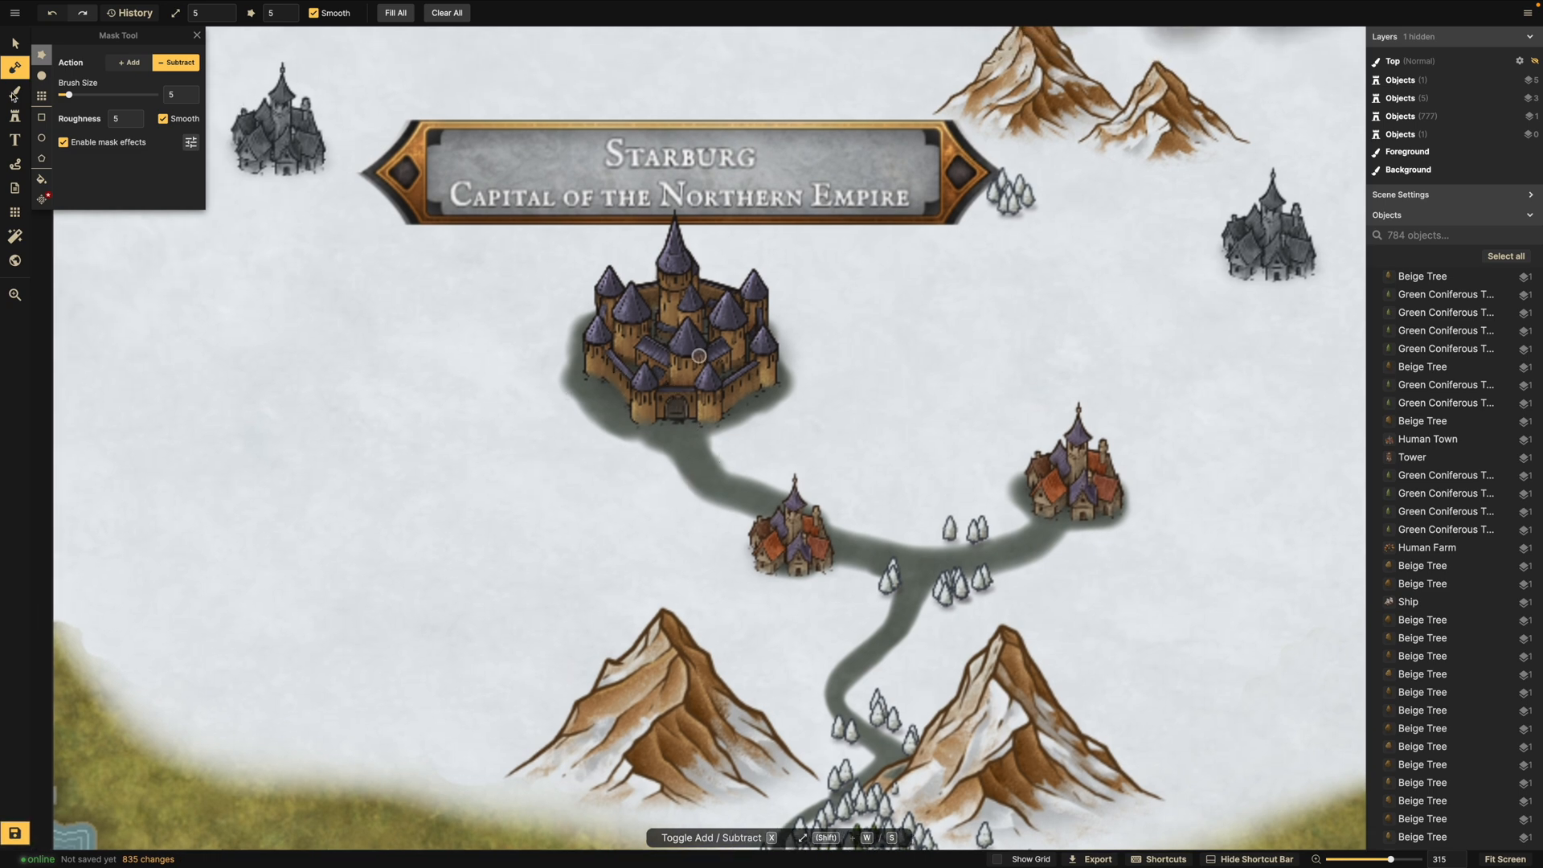
{"action": "left_click", "coordinate": [13, 97]}
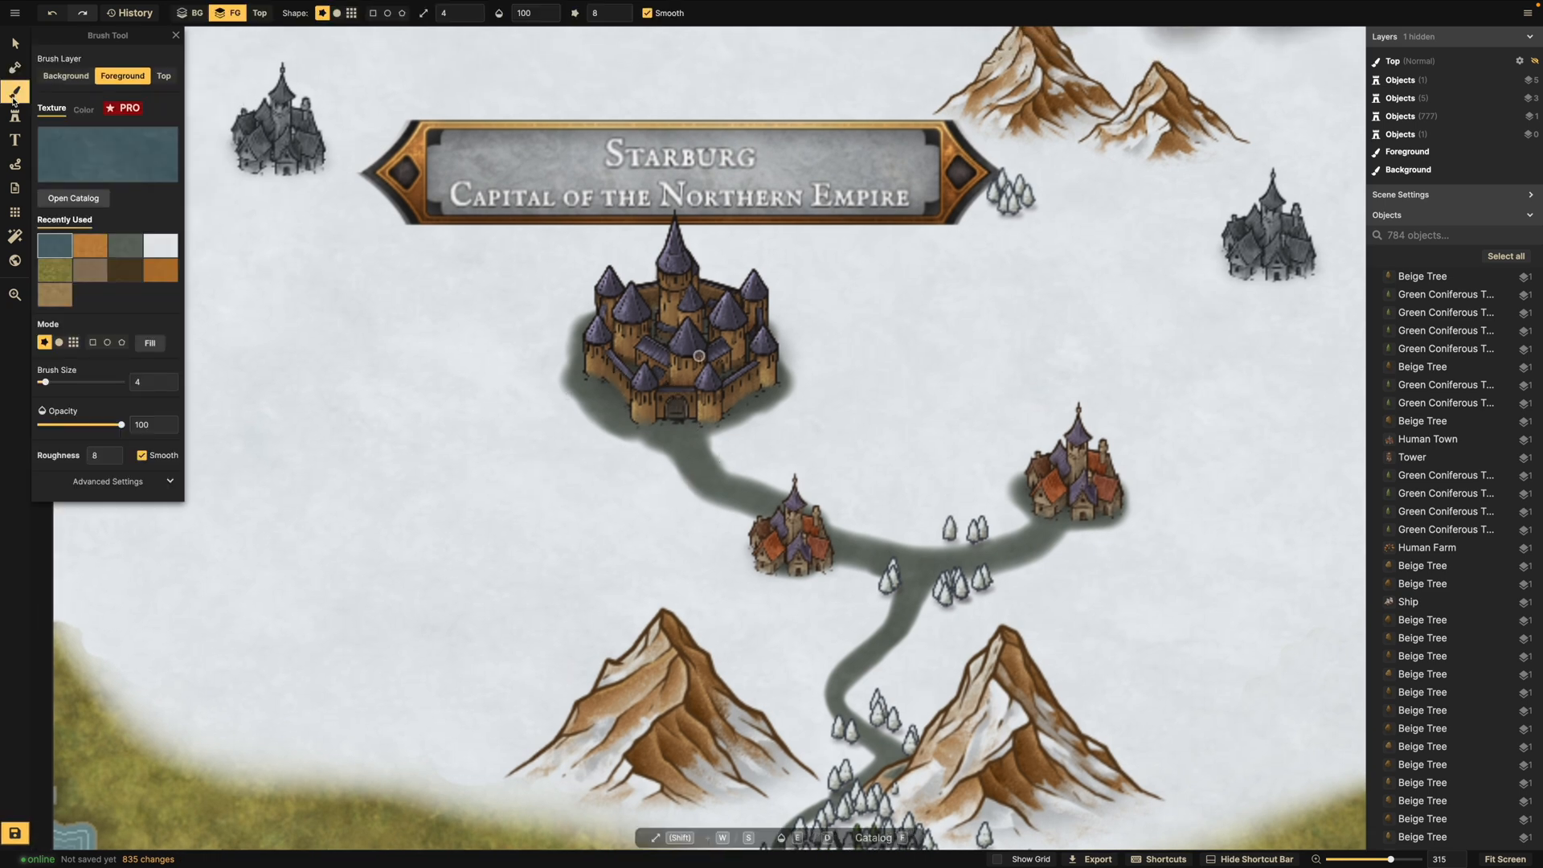
{"action": "left_click", "coordinate": [17, 140]}
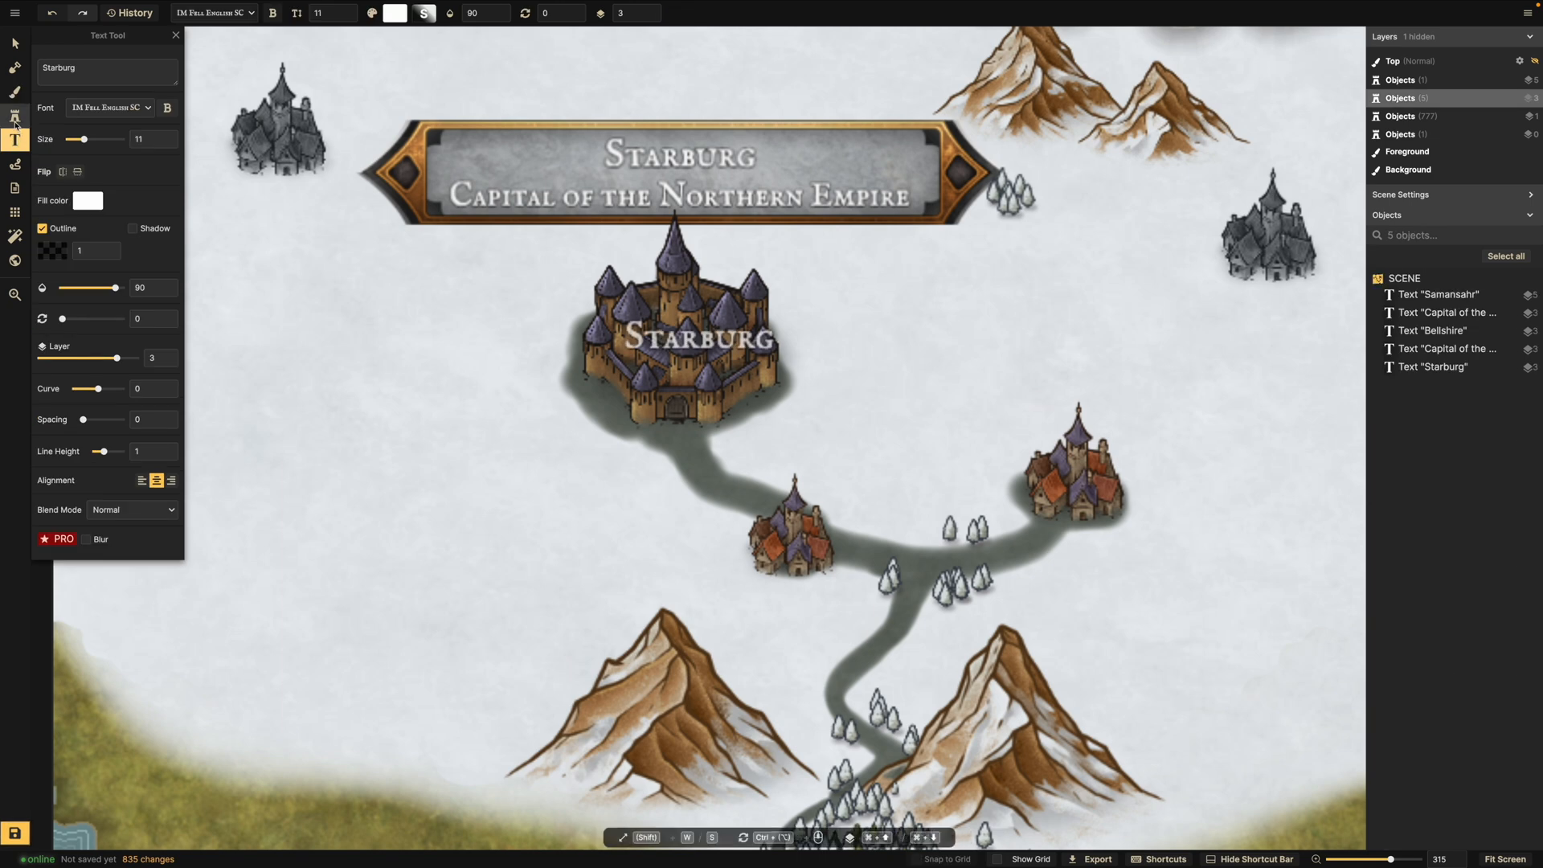
{"action": "left_click", "coordinate": [16, 121]}
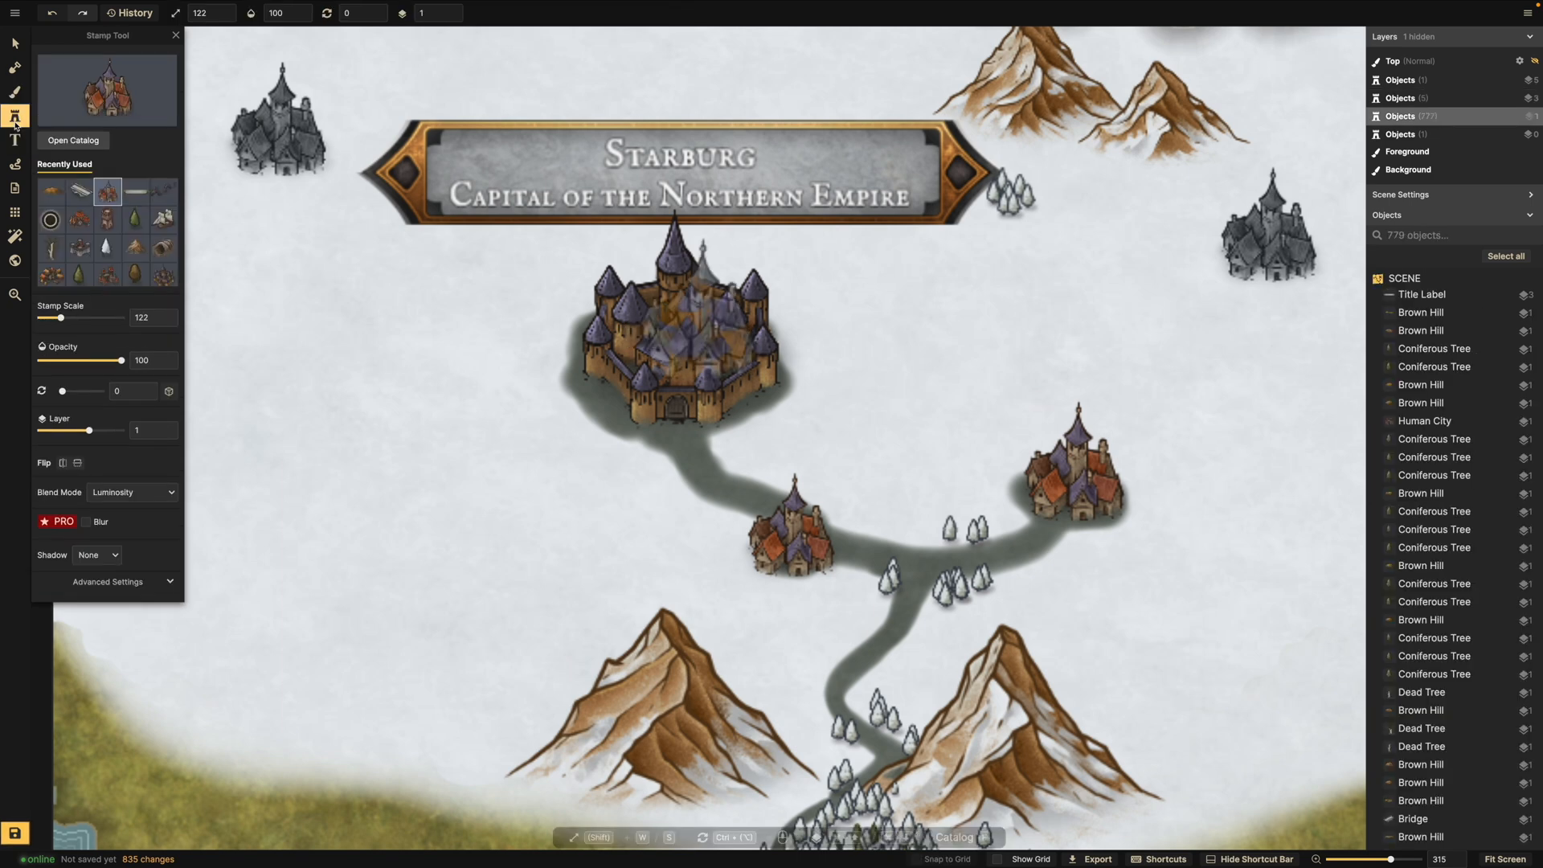
{"action": "left_click", "coordinate": [136, 219]}
{"action": "scroll", "coordinate": [221, 367], "scroll_direction": "up", "scroll_amount": 1}
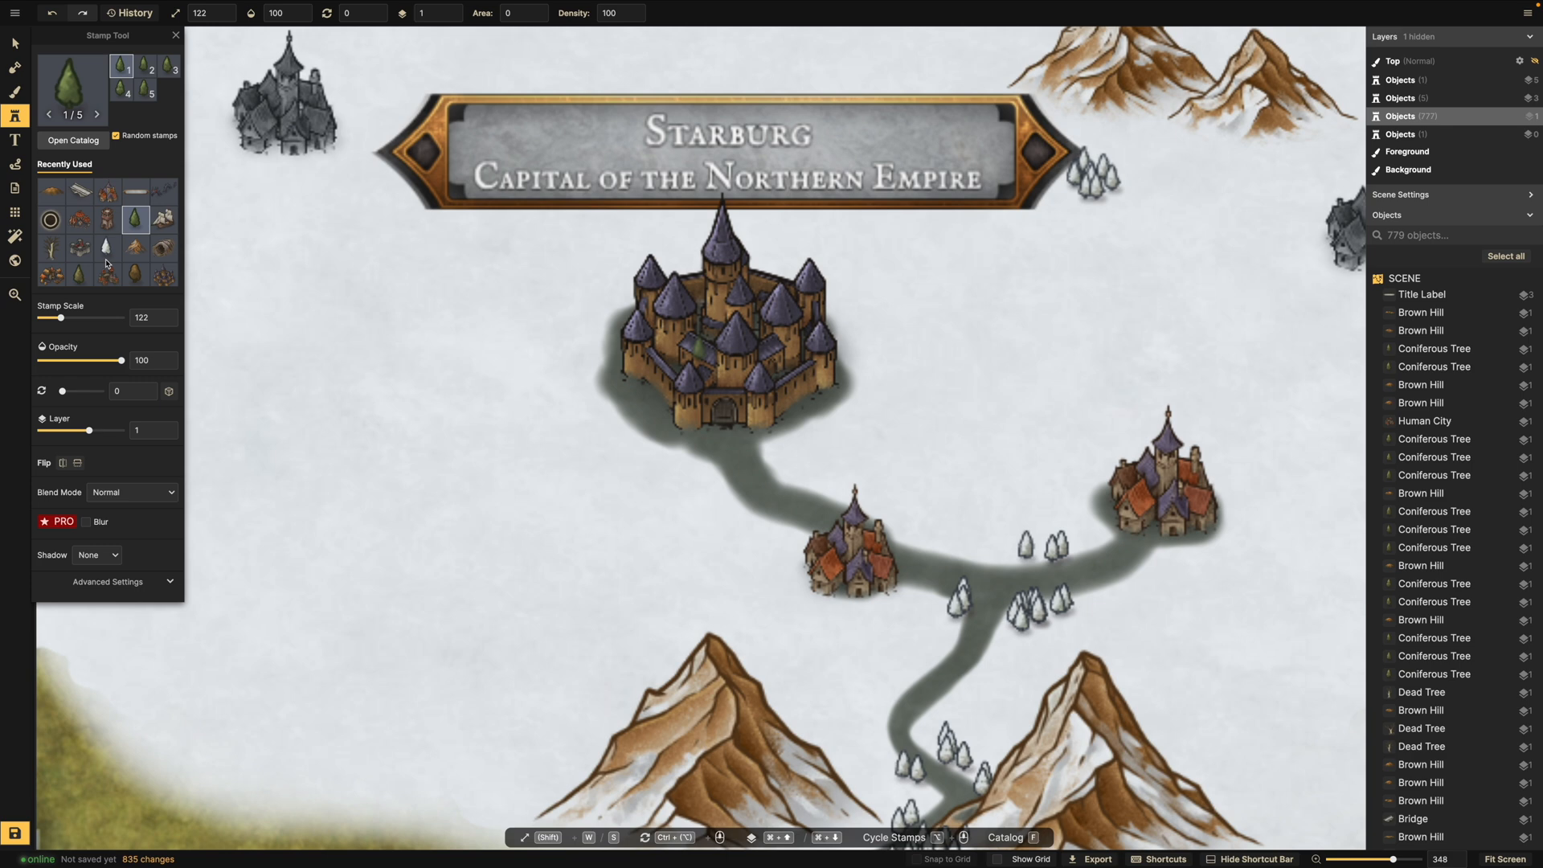
{"action": "left_click", "coordinate": [106, 249]}
{"action": "mouse_move", "coordinate": [473, 484]}
{"action": "left_mouse_down"}
{"action": "mouse_move", "coordinate": [502, 506]}
{"action": "mouse_move", "coordinate": [517, 489]}
{"action": "mouse_move", "coordinate": [422, 508]}
{"action": "mouse_move", "coordinate": [440, 520]}
{"action": "left_mouse_up"}
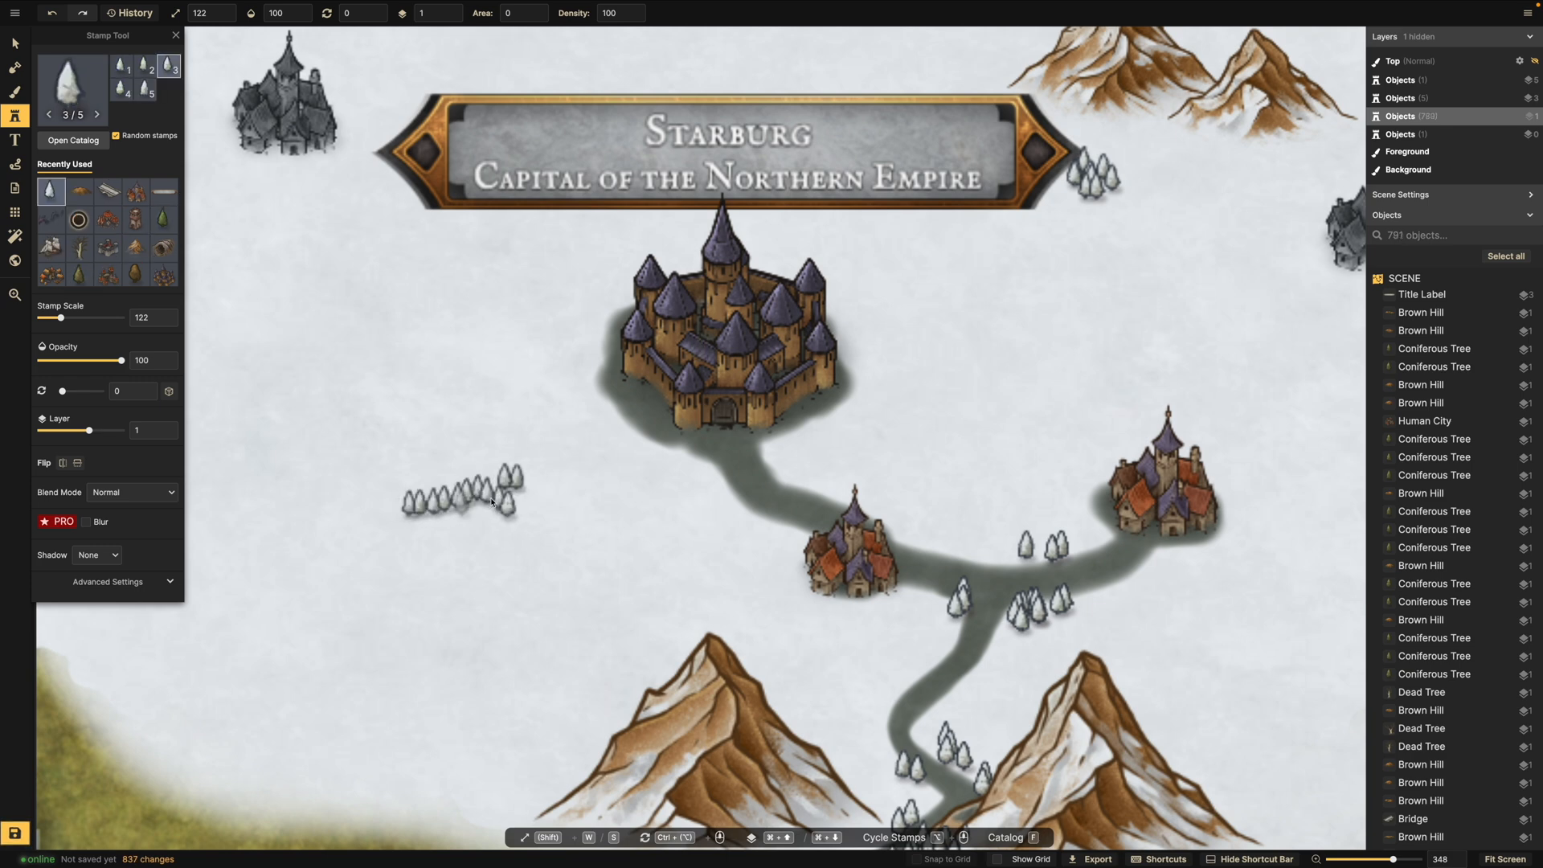
Build a dense diagonal belt of snowy trees north of the first row, and extend that row eastward.
{"action": "mouse_move", "coordinate": [517, 437]}
{"action": "left_mouse_down"}
{"action": "mouse_move", "coordinate": [434, 418]}
{"action": "mouse_move", "coordinate": [504, 411]}
{"action": "mouse_move", "coordinate": [536, 436]}
{"action": "left_mouse_up"}
{"action": "left_click_drag", "start_coordinate": [409, 426], "coordinate": [511, 436]}
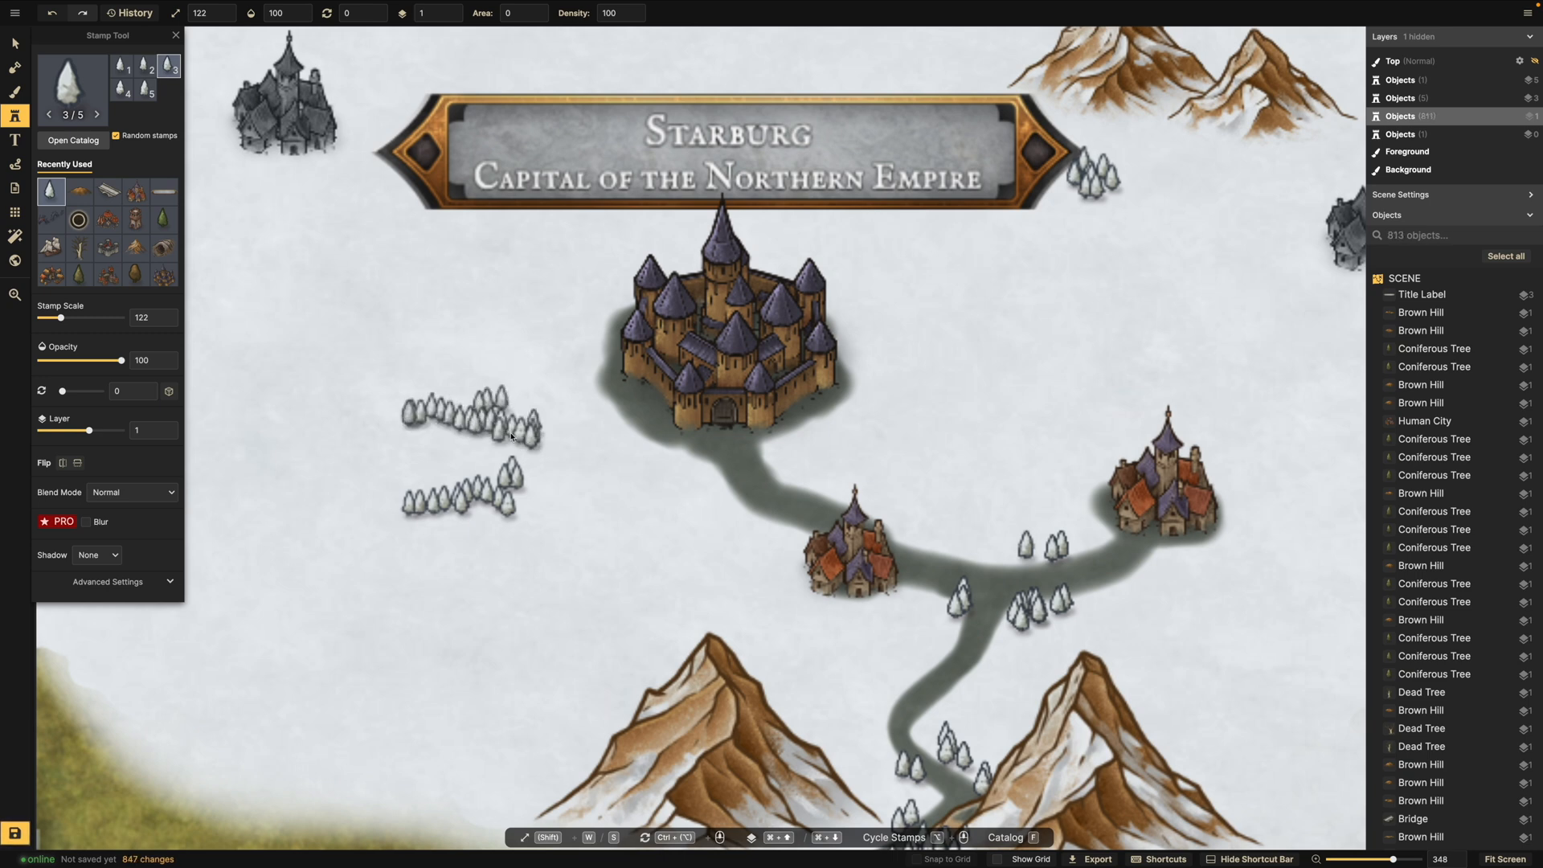
{"action": "mouse_move", "coordinate": [400, 381]}
{"action": "left_mouse_down"}
{"action": "mouse_move", "coordinate": [344, 355]}
{"action": "mouse_move", "coordinate": [442, 396]}
{"action": "mouse_move", "coordinate": [360, 403]}
{"action": "mouse_move", "coordinate": [508, 396]}
{"action": "left_mouse_up"}
{"action": "left_click_drag", "start_coordinate": [358, 402], "coordinate": [422, 394]}
{"action": "left_click", "coordinate": [508, 396]}
{"action": "left_click", "coordinate": [485, 397]}
{"action": "left_click", "coordinate": [506, 406]}
{"action": "left_click", "coordinate": [537, 434]}
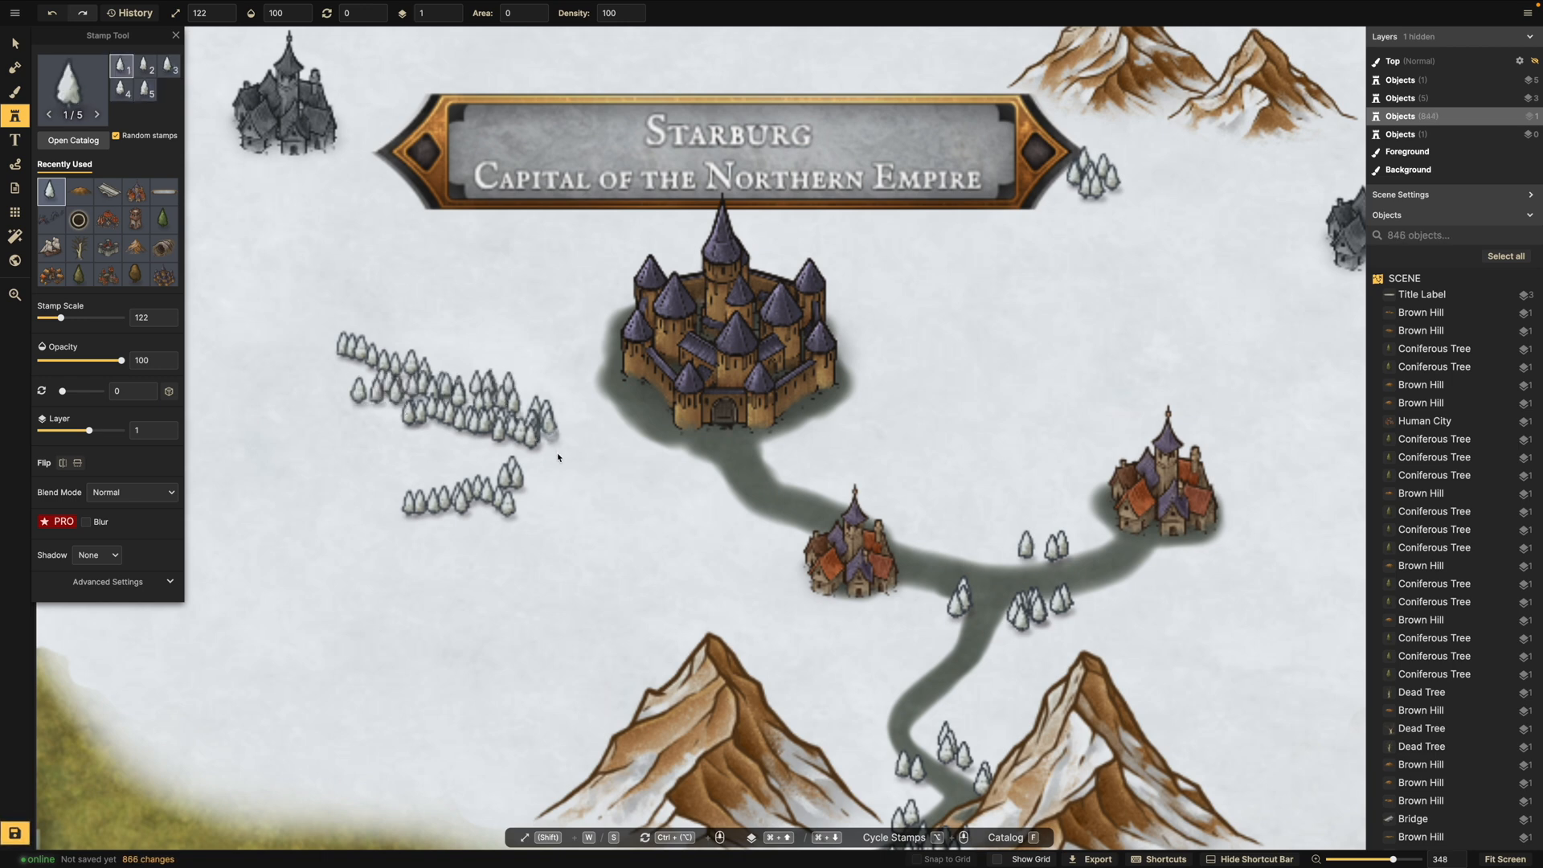
{"action": "left_click_drag", "start_coordinate": [546, 494], "coordinate": [486, 518]}
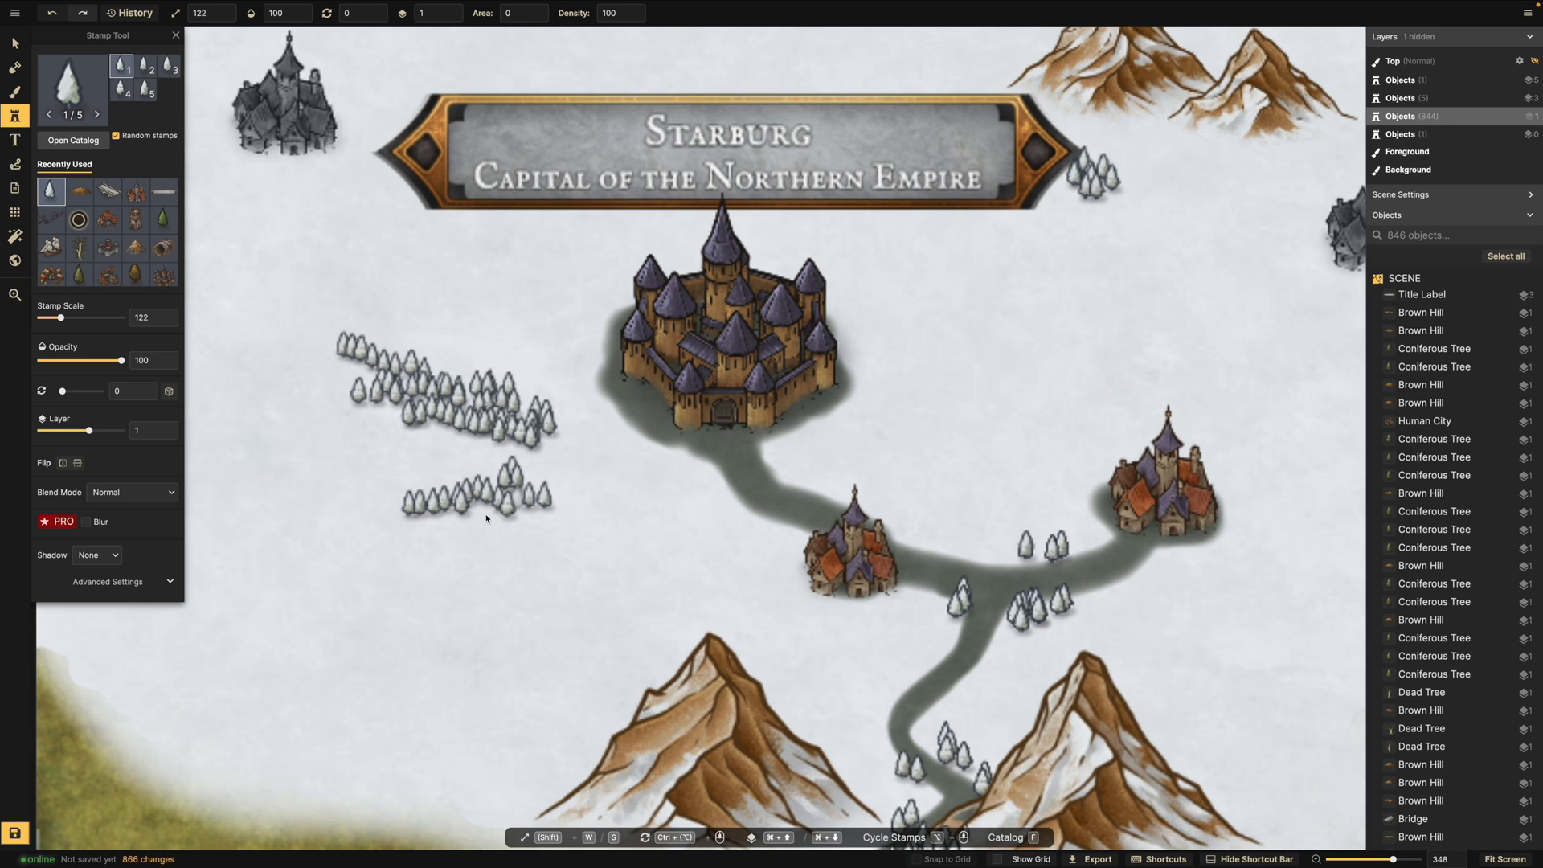
Stamp two Orc Villages at scale 55 on the snow west of the new tree belt.
{"action": "left_click", "coordinate": [107, 219]}
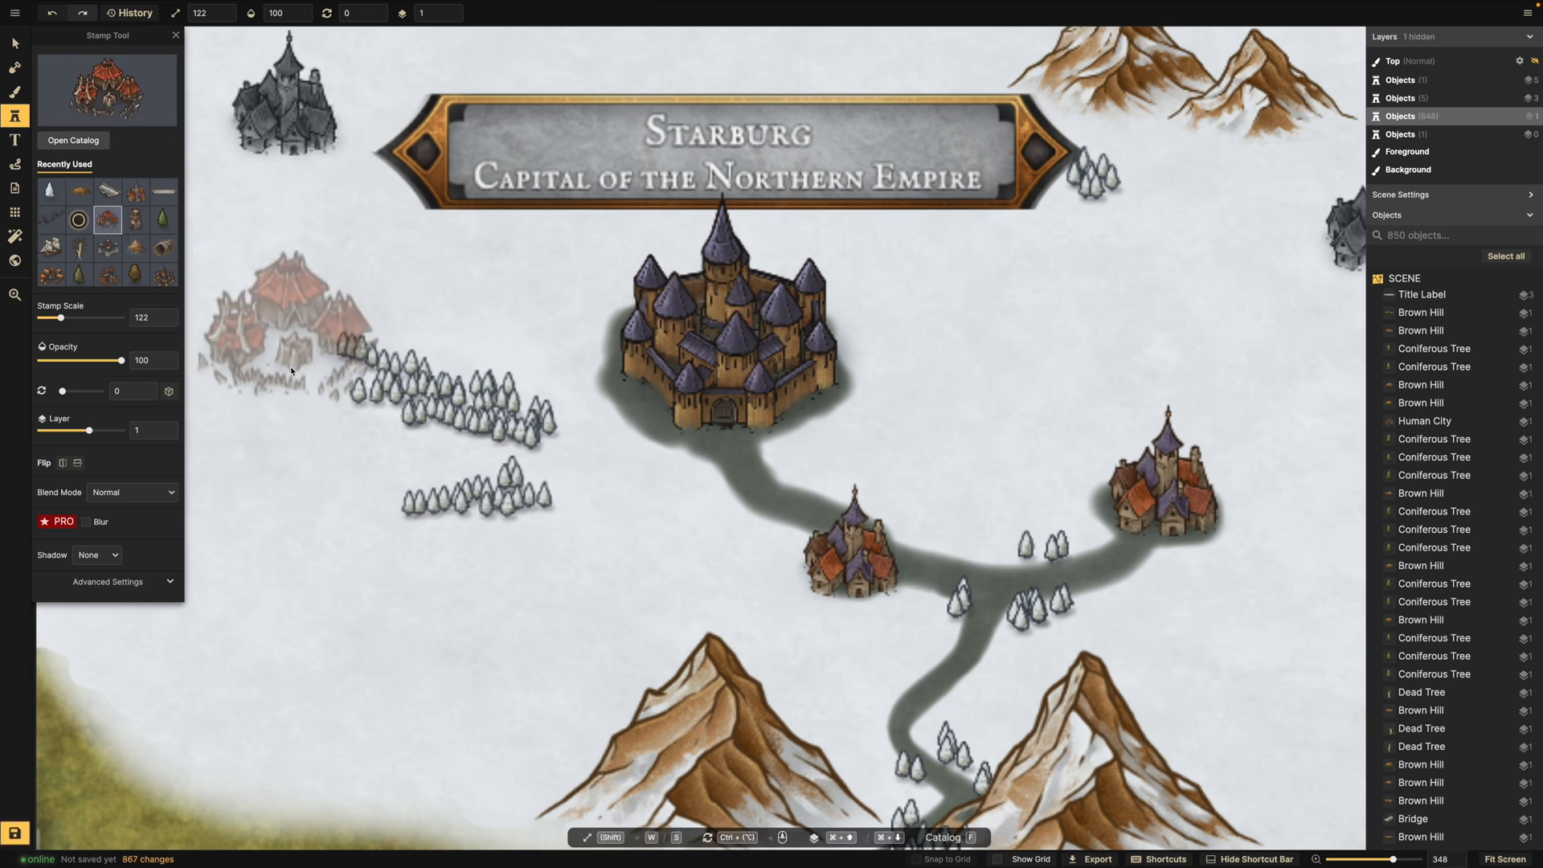
{"action": "left_click", "coordinate": [294, 370]}
{"action": "left_click_drag", "start_coordinate": [395, 258], "coordinate": [297, 339]}
{"action": "left_click", "coordinate": [298, 368]}
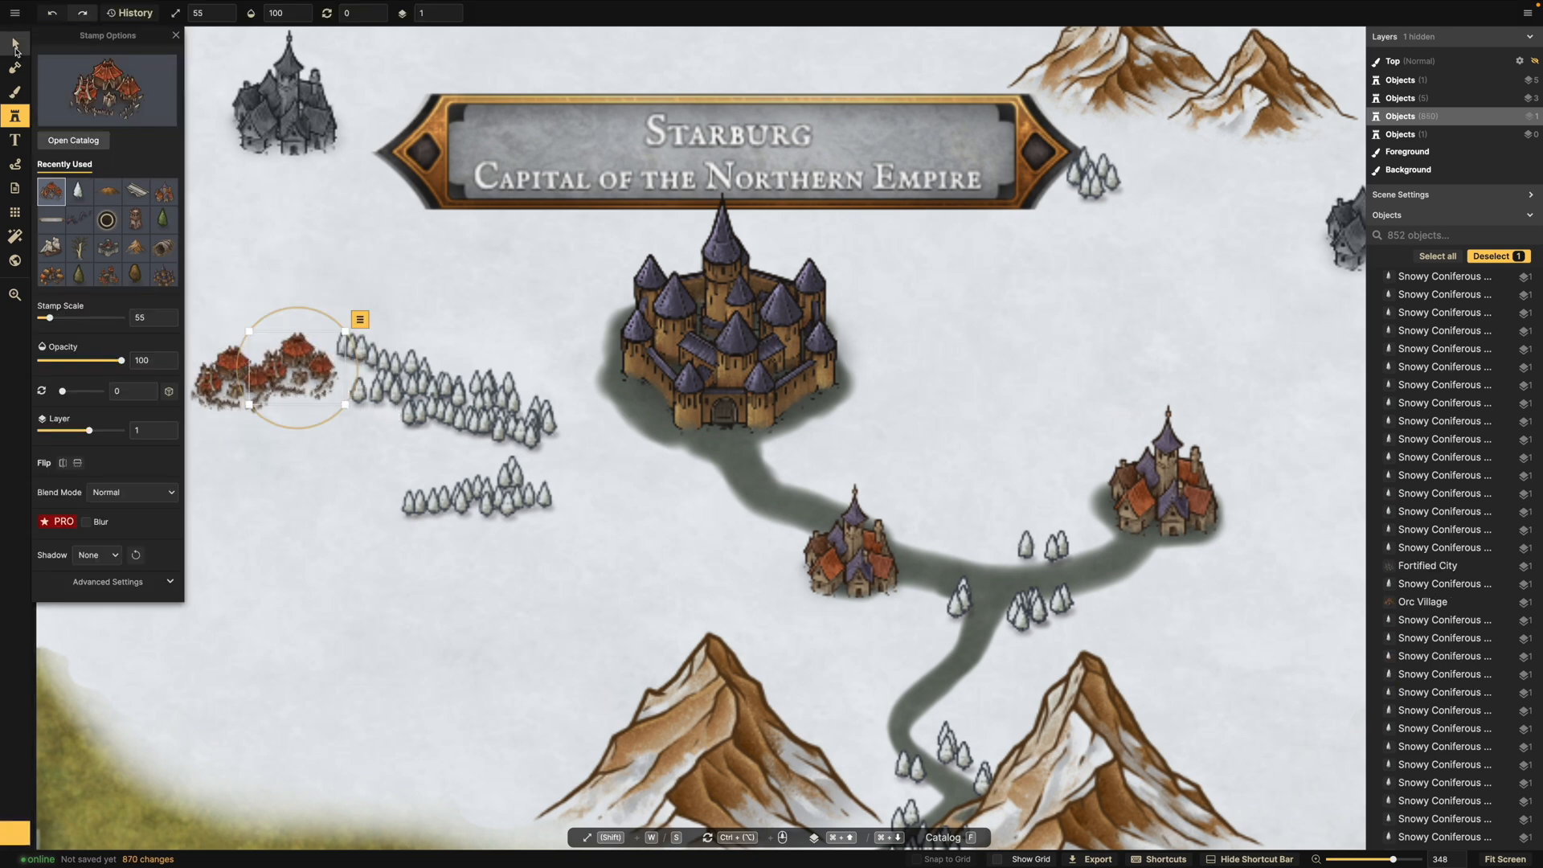
Delete the eastern duplicate Orc Village and move the remaining one against the western end of the tree belt.
{"action": "left_click", "coordinate": [14, 43]}
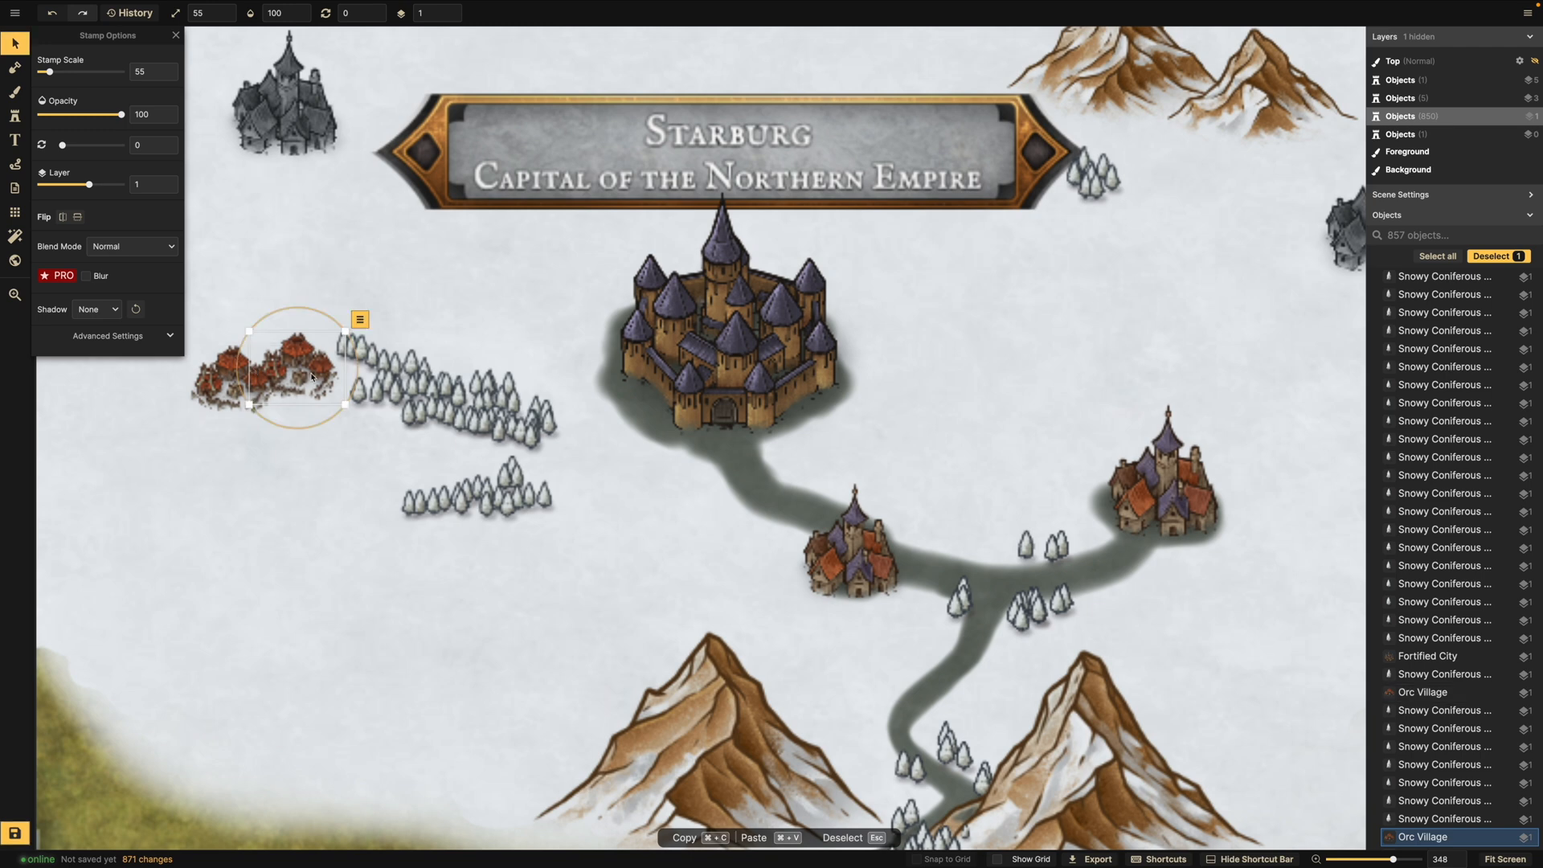
{"action": "key", "text": "Delete"}
{"action": "left_click", "coordinate": [227, 378]}
{"action": "left_click_drag", "start_coordinate": [227, 377], "coordinate": [328, 384]}
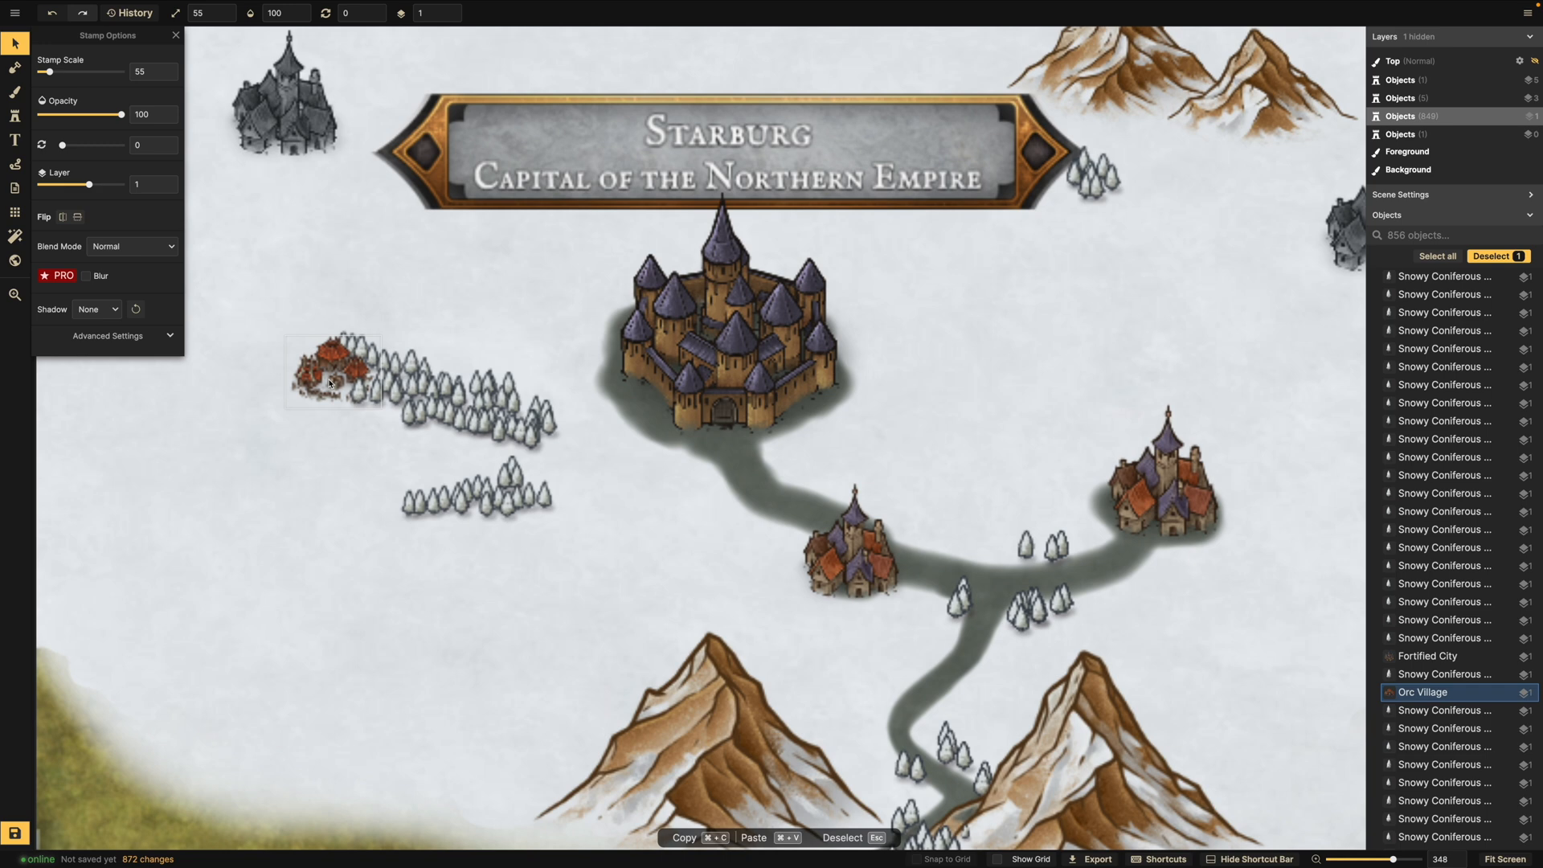
Thicken the southern row with Snowy Coniferous Trees at scale 147 and extend it westward.
{"action": "left_click", "coordinate": [17, 93]}
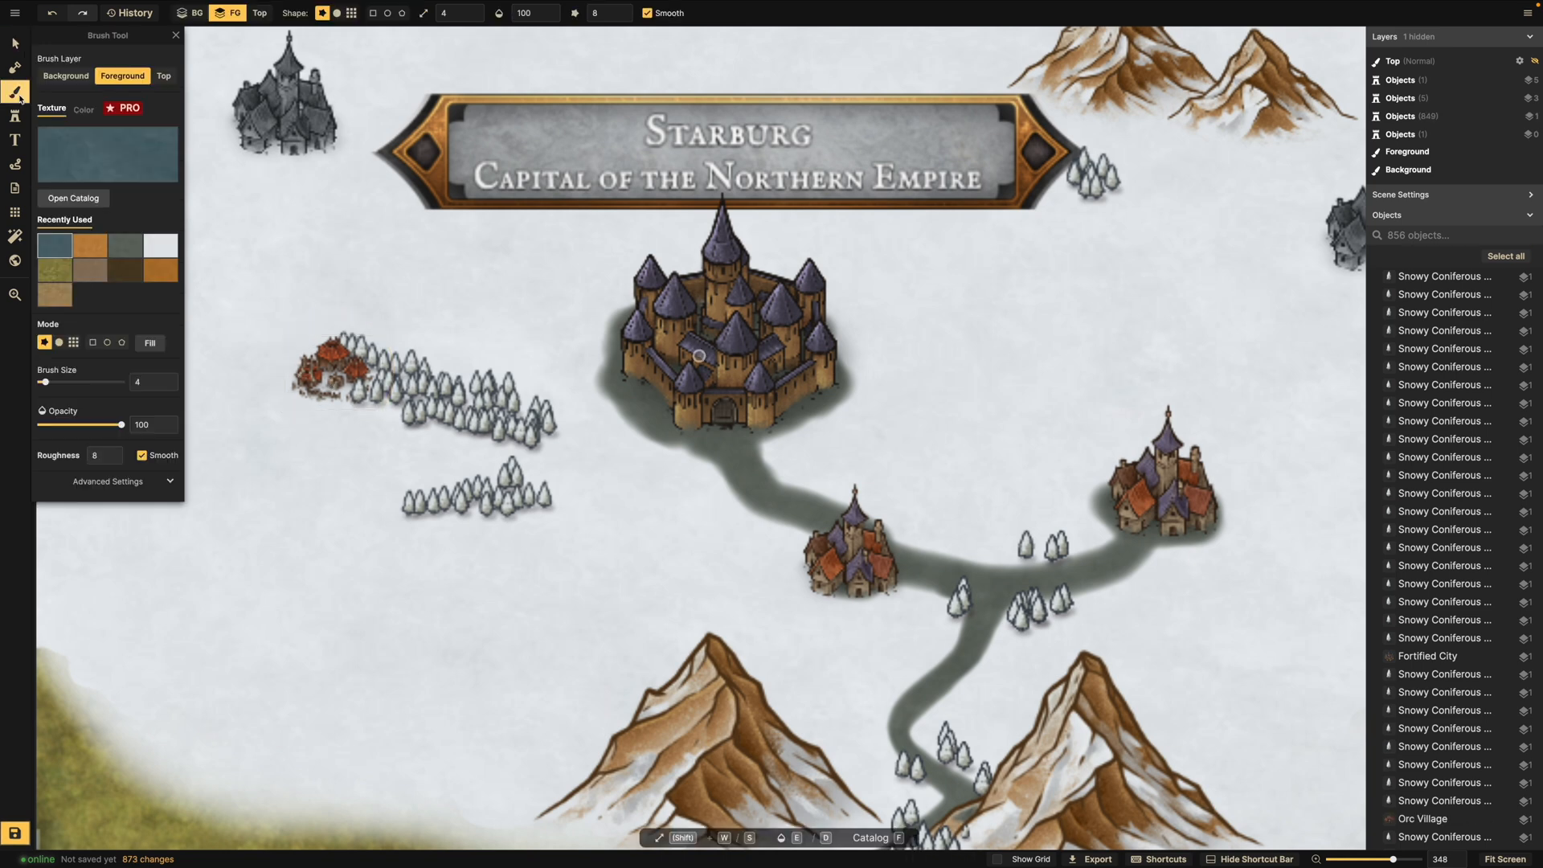
{"action": "left_click", "coordinate": [16, 140]}
{"action": "left_click", "coordinate": [15, 117]}
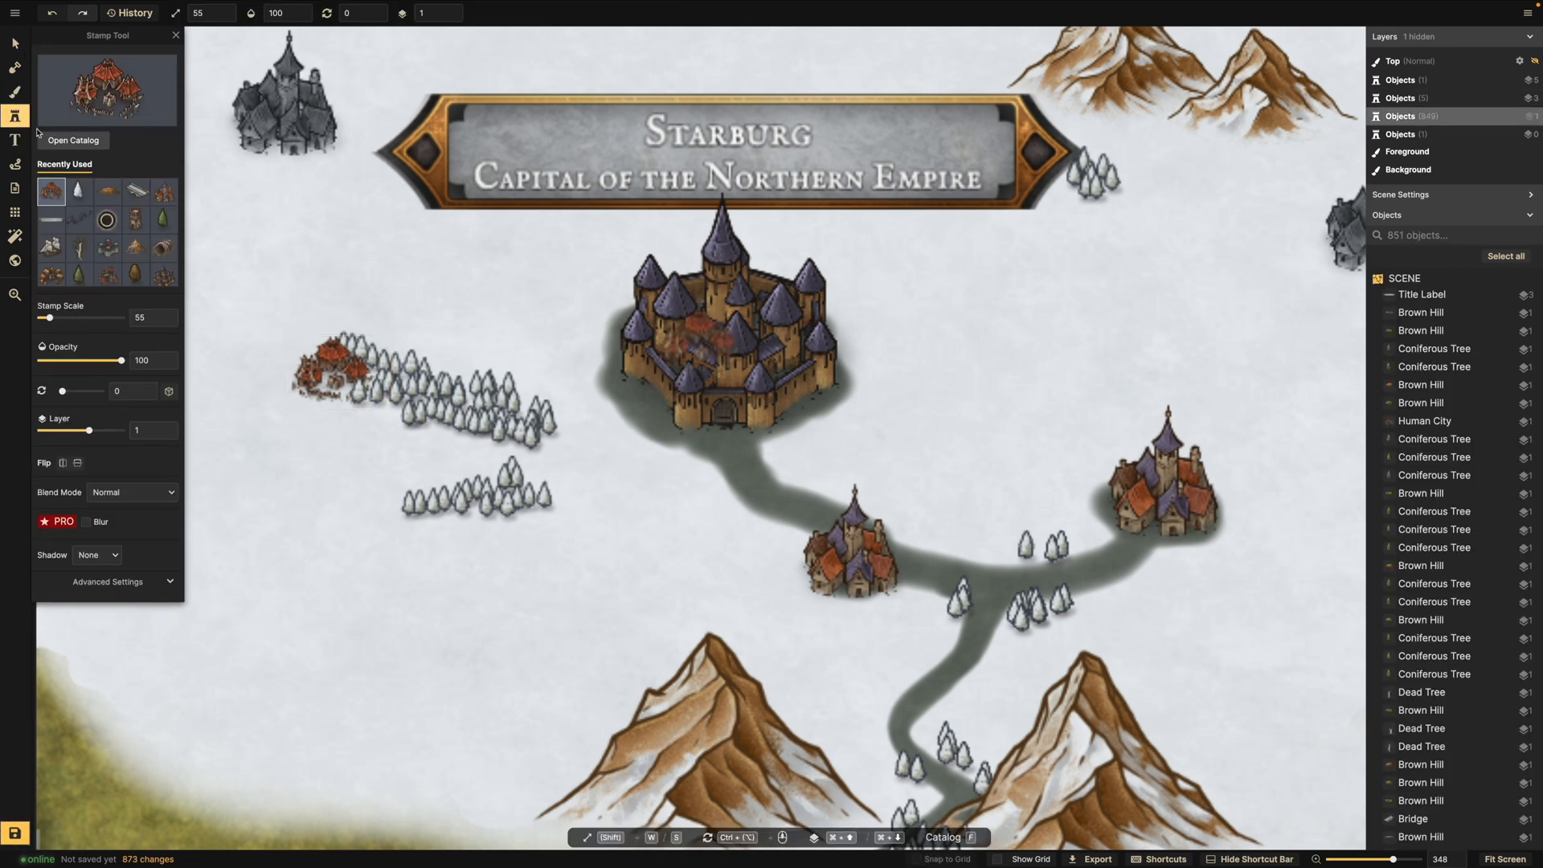
{"action": "left_click", "coordinate": [78, 191]}
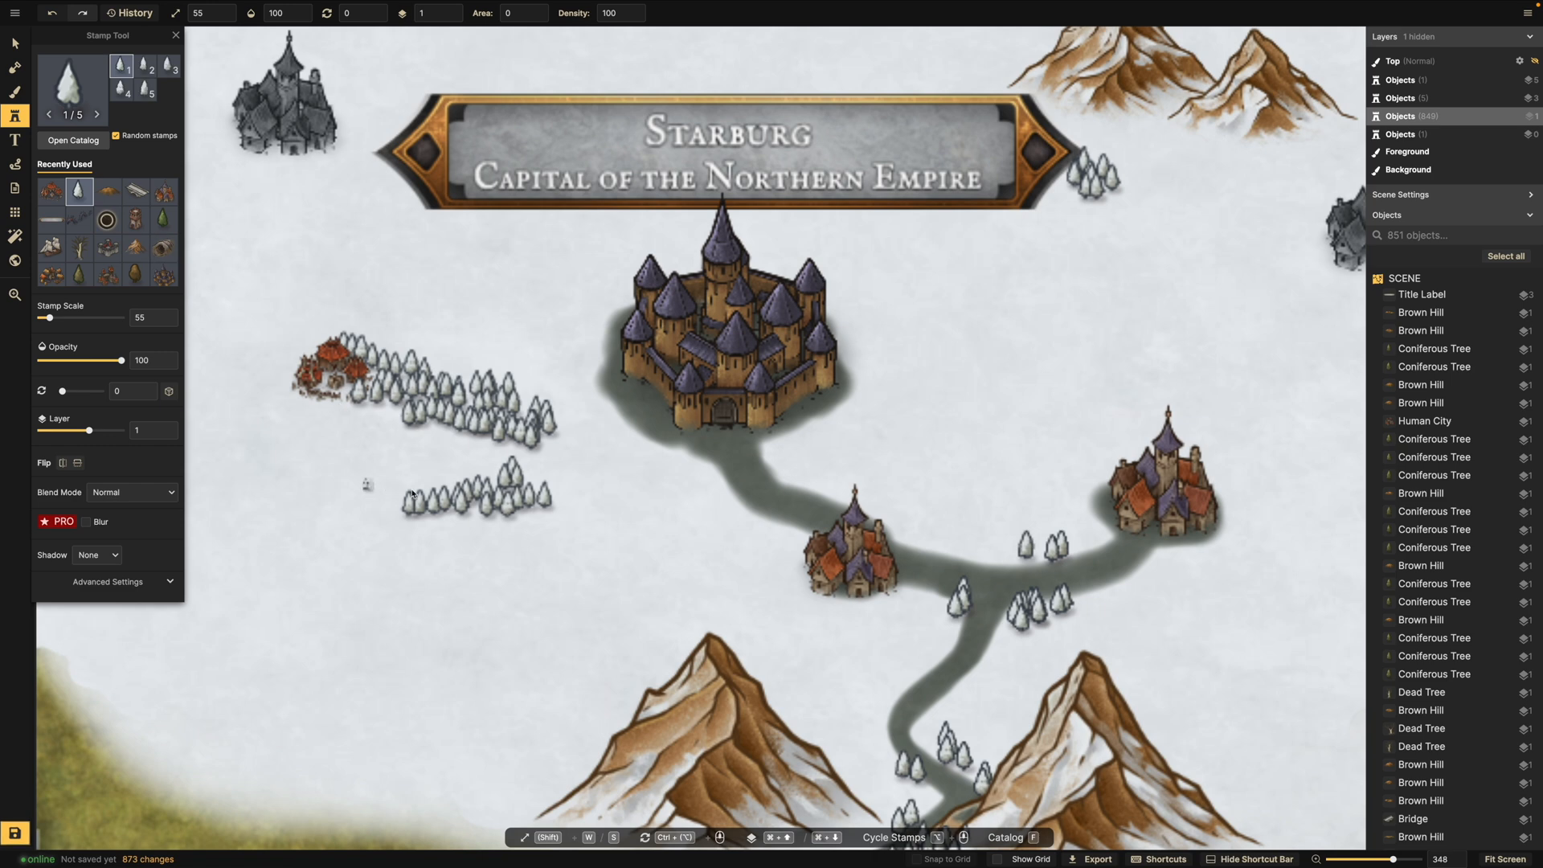
{"action": "left_click_drag", "start_coordinate": [367, 485], "coordinate": [411, 489]}
{"action": "key", "text": "ctrl+z"}
{"action": "left_click", "coordinate": [50, 191]}
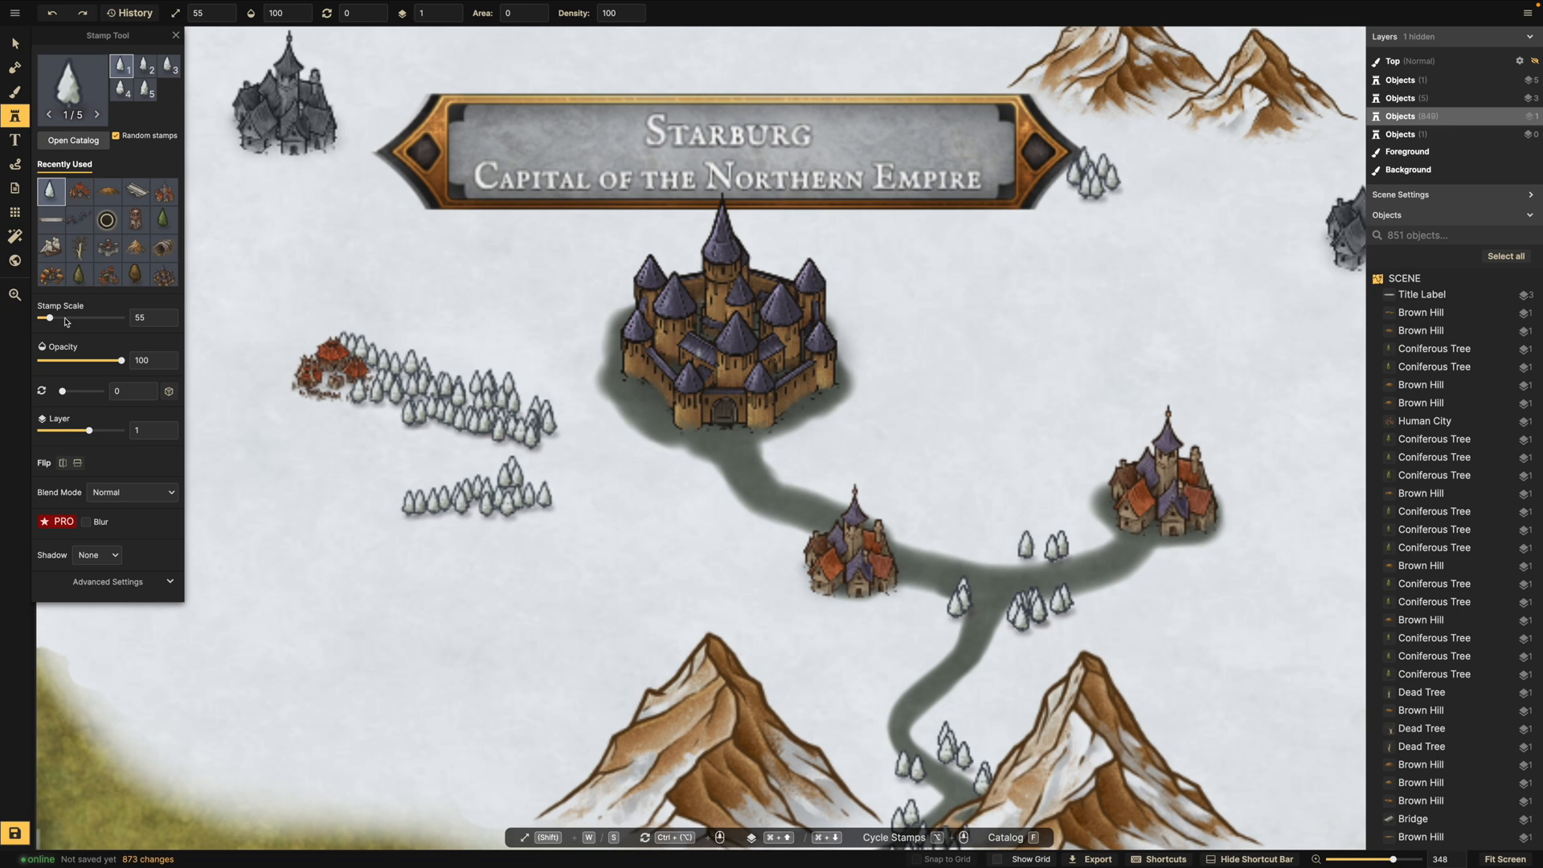
{"action": "left_click", "coordinate": [435, 492]}
{"action": "mouse_move", "coordinate": [421, 472]}
{"action": "left_mouse_down"}
{"action": "mouse_move", "coordinate": [379, 498]}
{"action": "mouse_move", "coordinate": [482, 488]}
{"action": "mouse_move", "coordinate": [530, 495]}
{"action": "mouse_move", "coordinate": [543, 519]}
{"action": "left_mouse_up"}
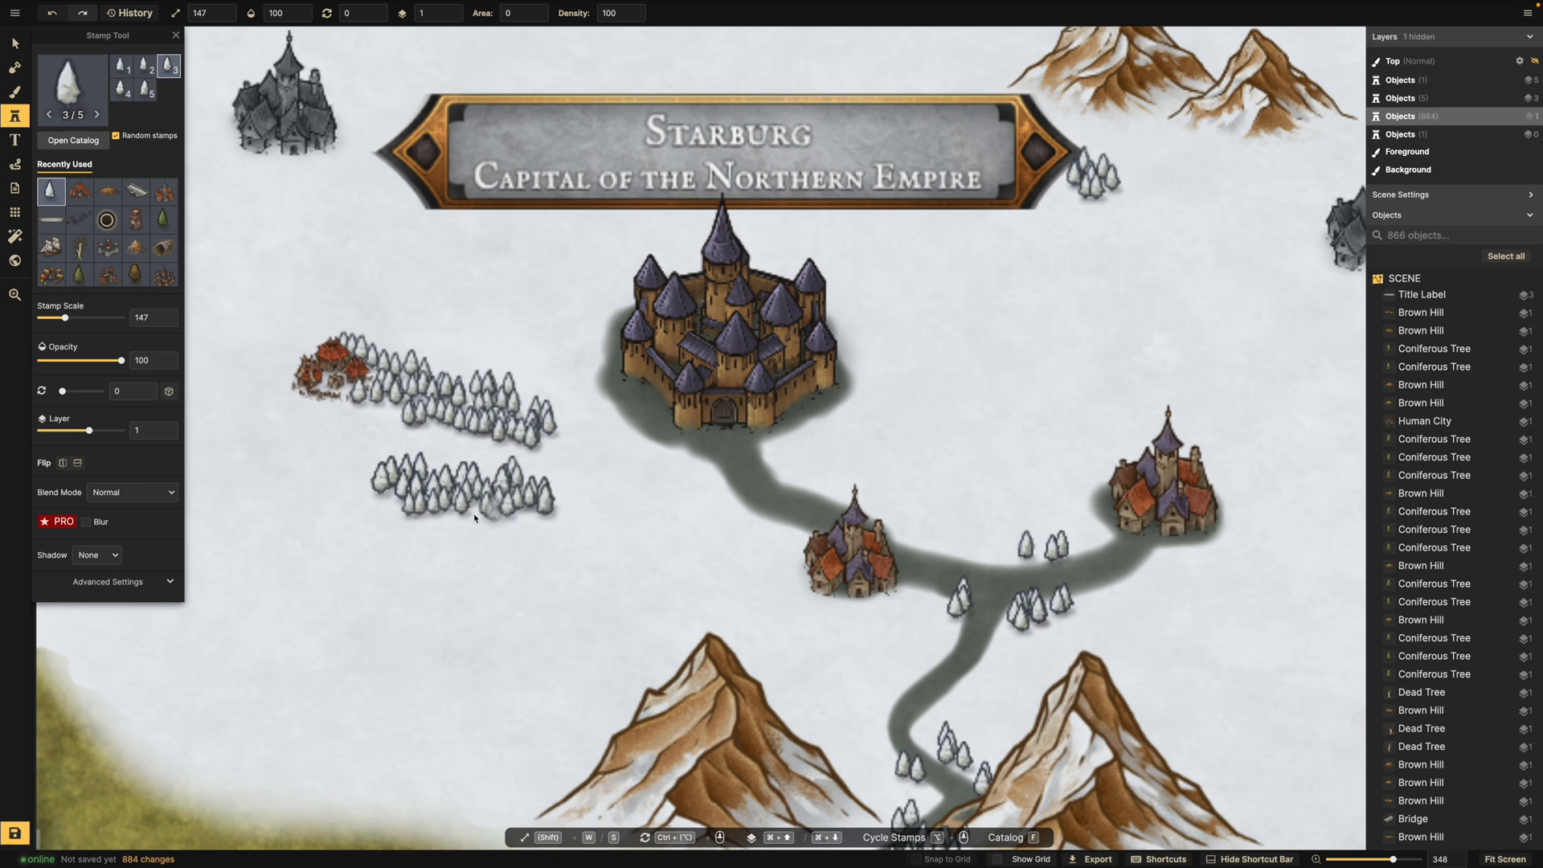
{"action": "left_click_drag", "start_coordinate": [385, 508], "coordinate": [352, 494]}
Surround the Orc Village with snowy trees at scale 147 and continue them down toward the southern row's western end.
{"action": "mouse_move", "coordinate": [261, 360]}
{"action": "left_mouse_down"}
{"action": "mouse_move", "coordinate": [362, 339]}
{"action": "mouse_move", "coordinate": [478, 381]}
{"action": "left_mouse_up"}
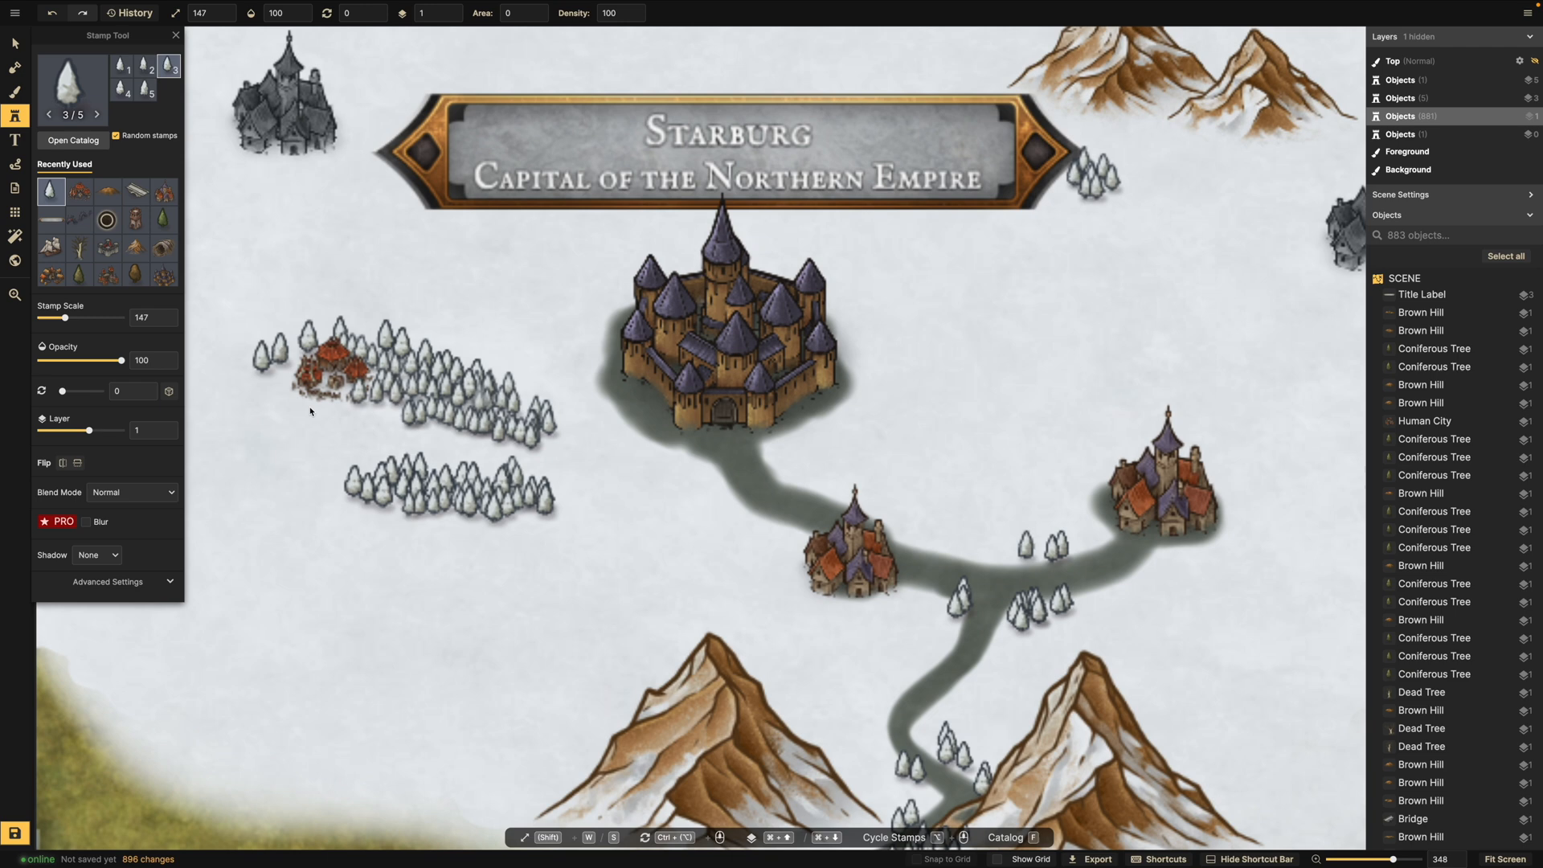
{"action": "mouse_move", "coordinate": [257, 377]}
{"action": "left_mouse_down"}
{"action": "mouse_move", "coordinate": [315, 408]}
{"action": "mouse_move", "coordinate": [268, 424]}
{"action": "mouse_move", "coordinate": [320, 478]}
{"action": "mouse_move", "coordinate": [283, 447]}
{"action": "left_mouse_up"}
Stamp the trapezoid fortress-shaped marker, variant 5 of 10, west of the Orc Village and reduce its scale to 54.
{"action": "left_click", "coordinate": [14, 69]}
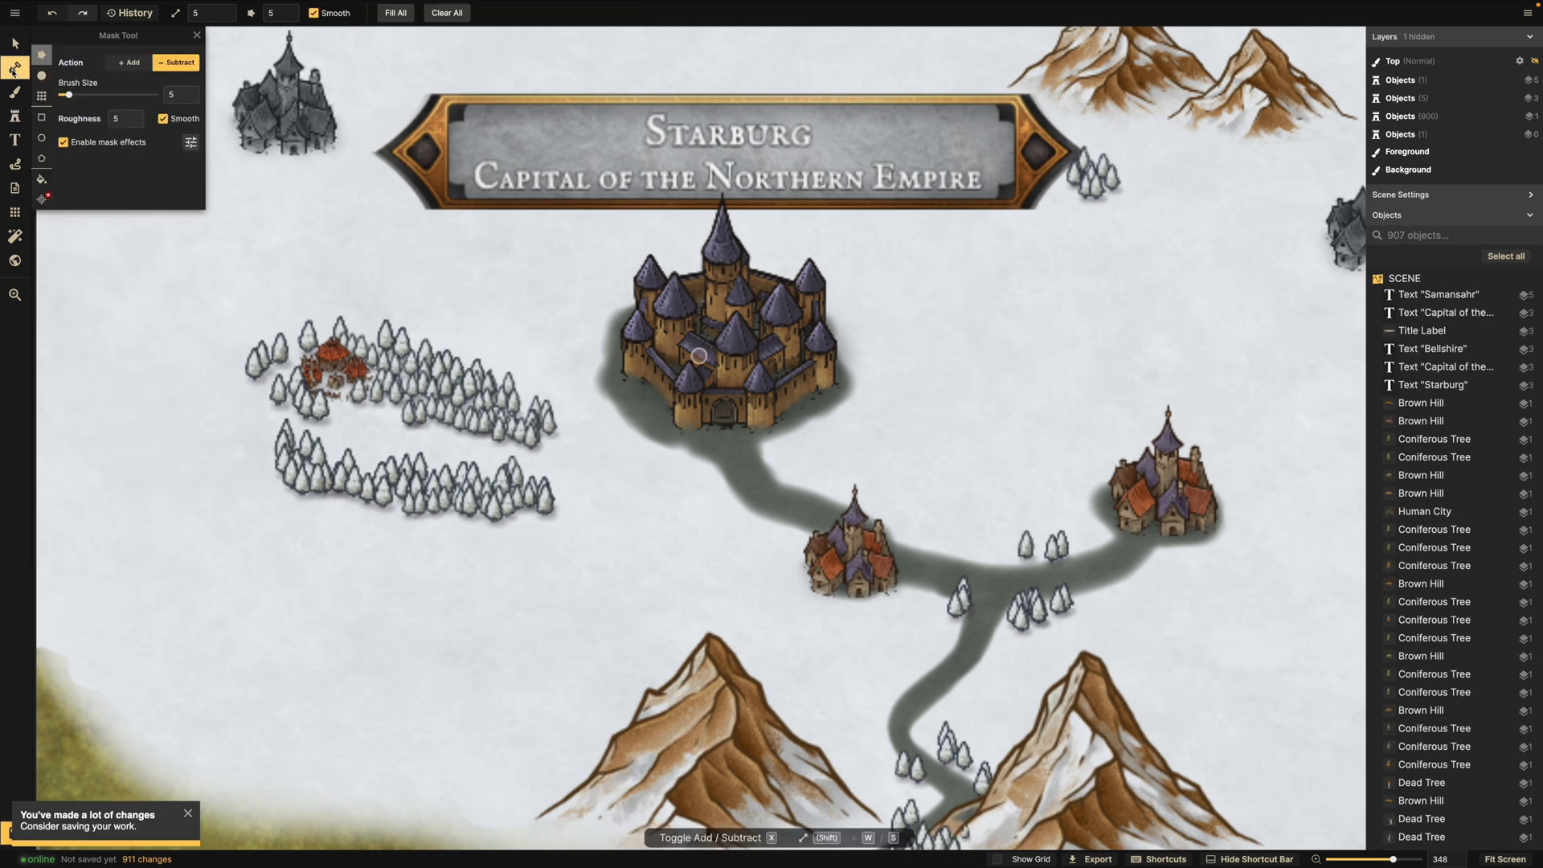
{"action": "left_click", "coordinate": [15, 93]}
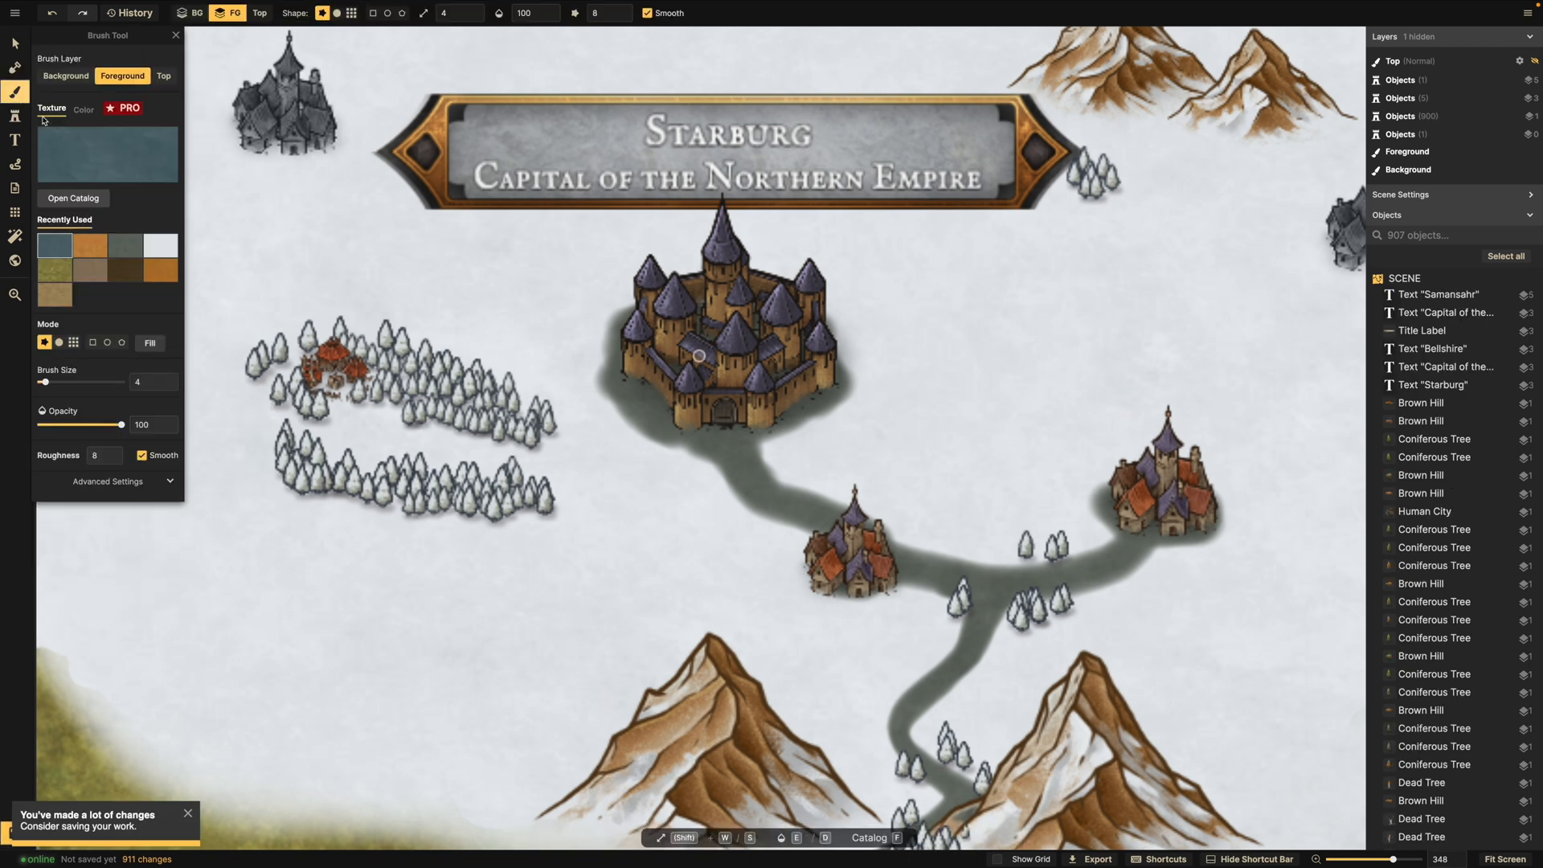
{"action": "left_click", "coordinate": [13, 117]}
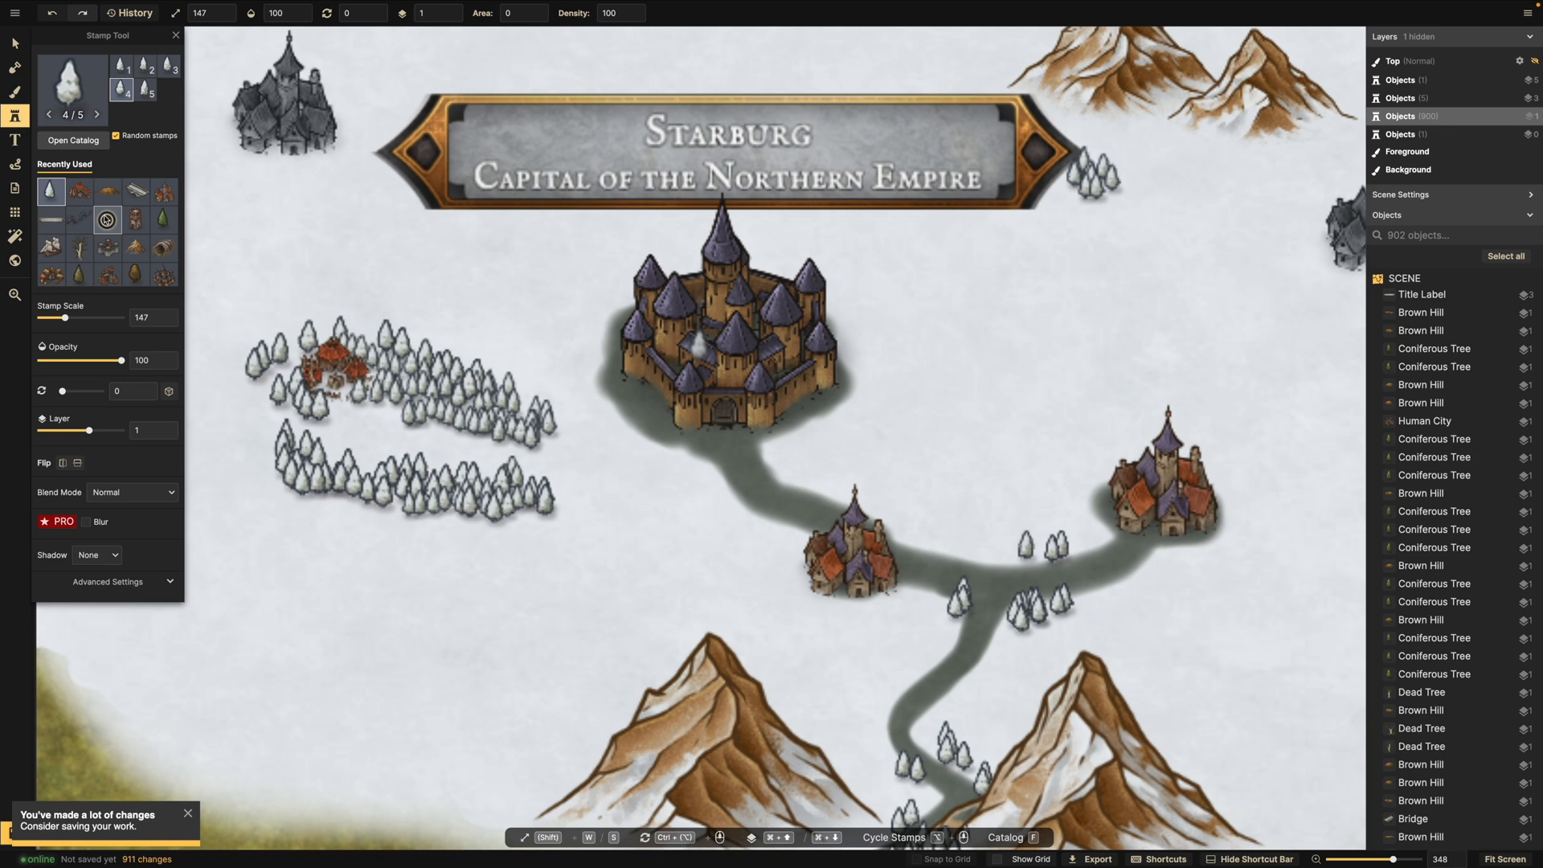
{"action": "left_click", "coordinate": [107, 228]}
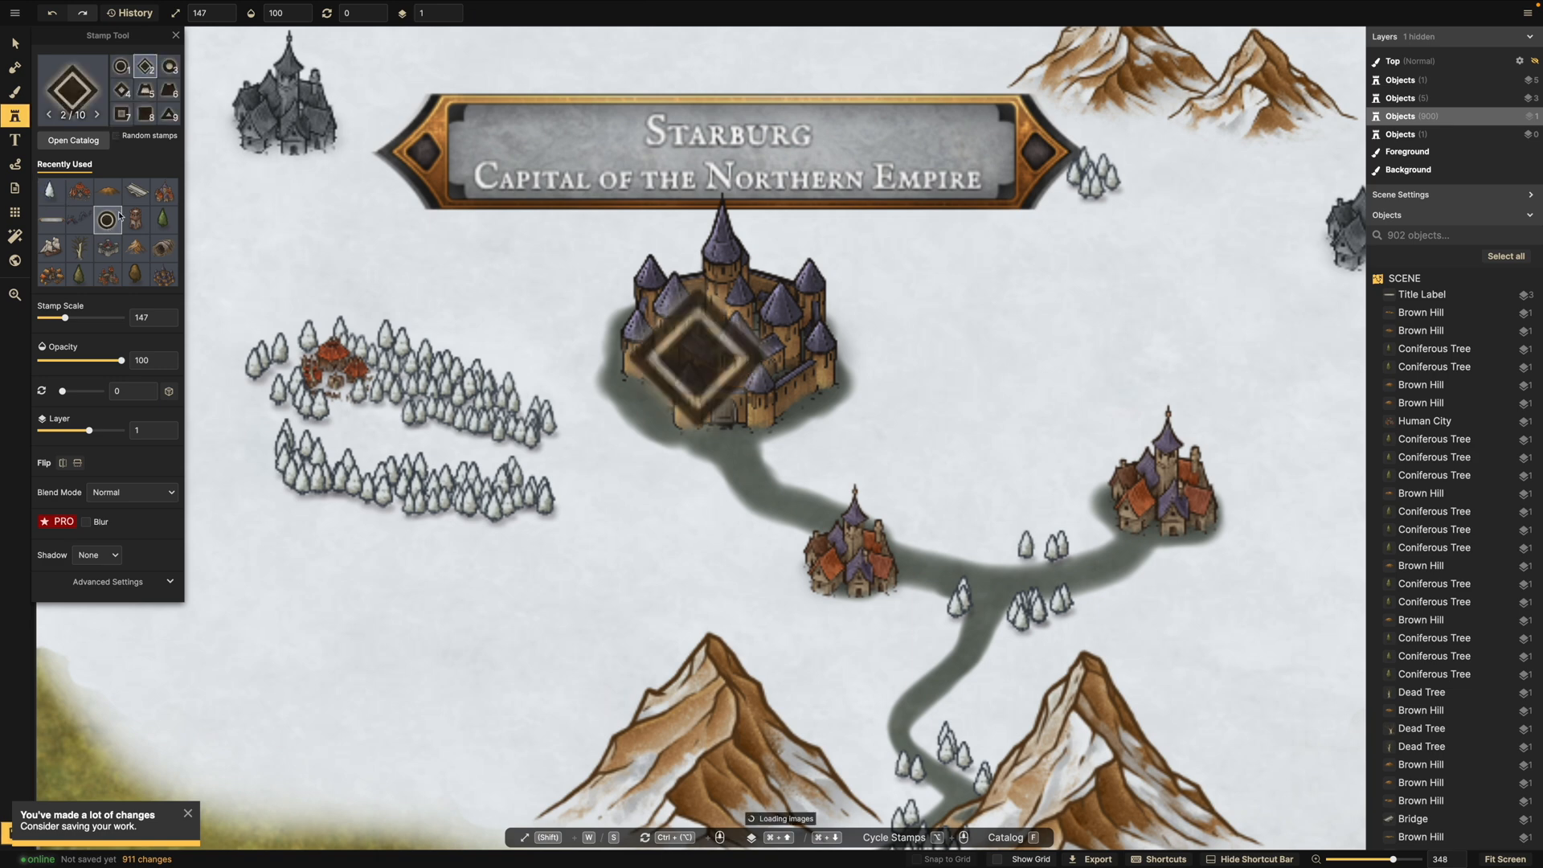
{"action": "left_click", "coordinate": [145, 94]}
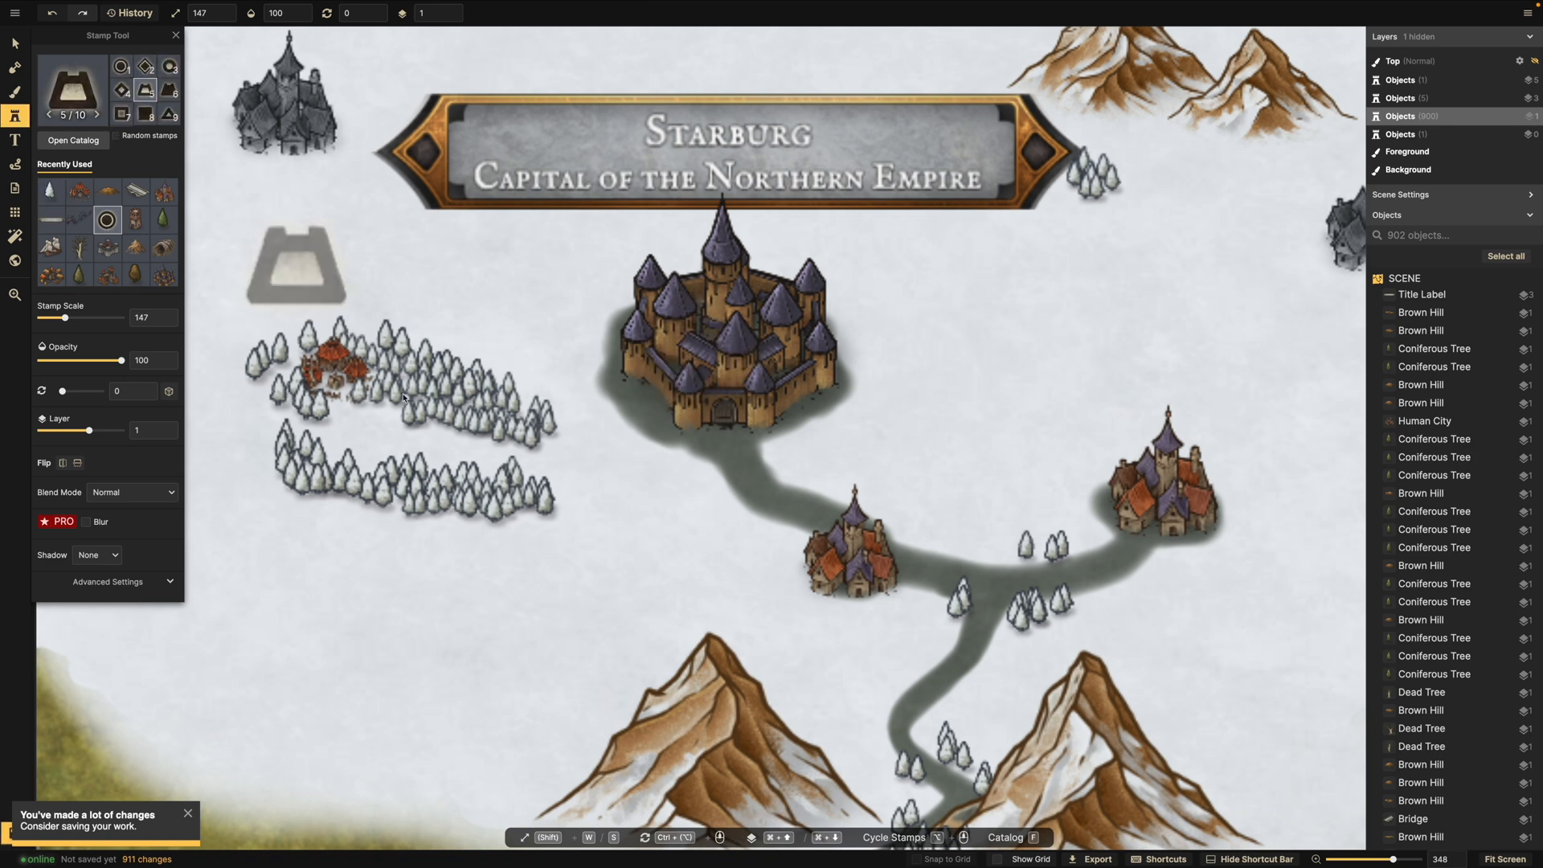
{"action": "left_click", "coordinate": [225, 416]}
{"action": "scroll", "coordinate": [474, 396], "scroll_direction": "up", "scroll_amount": 3}
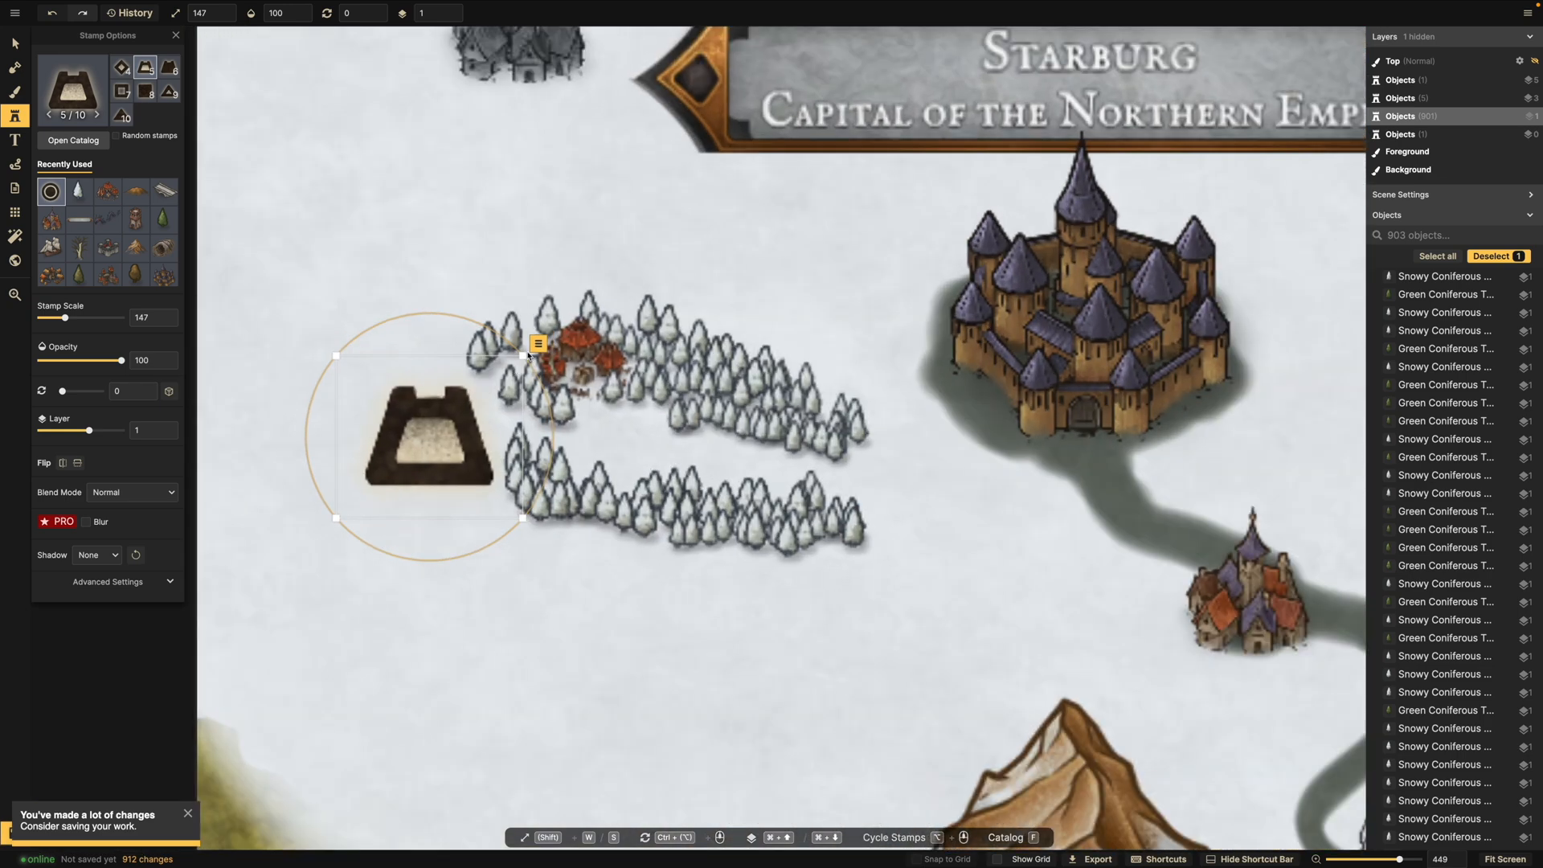
{"action": "left_click_drag", "start_coordinate": [526, 359], "coordinate": [413, 344]}
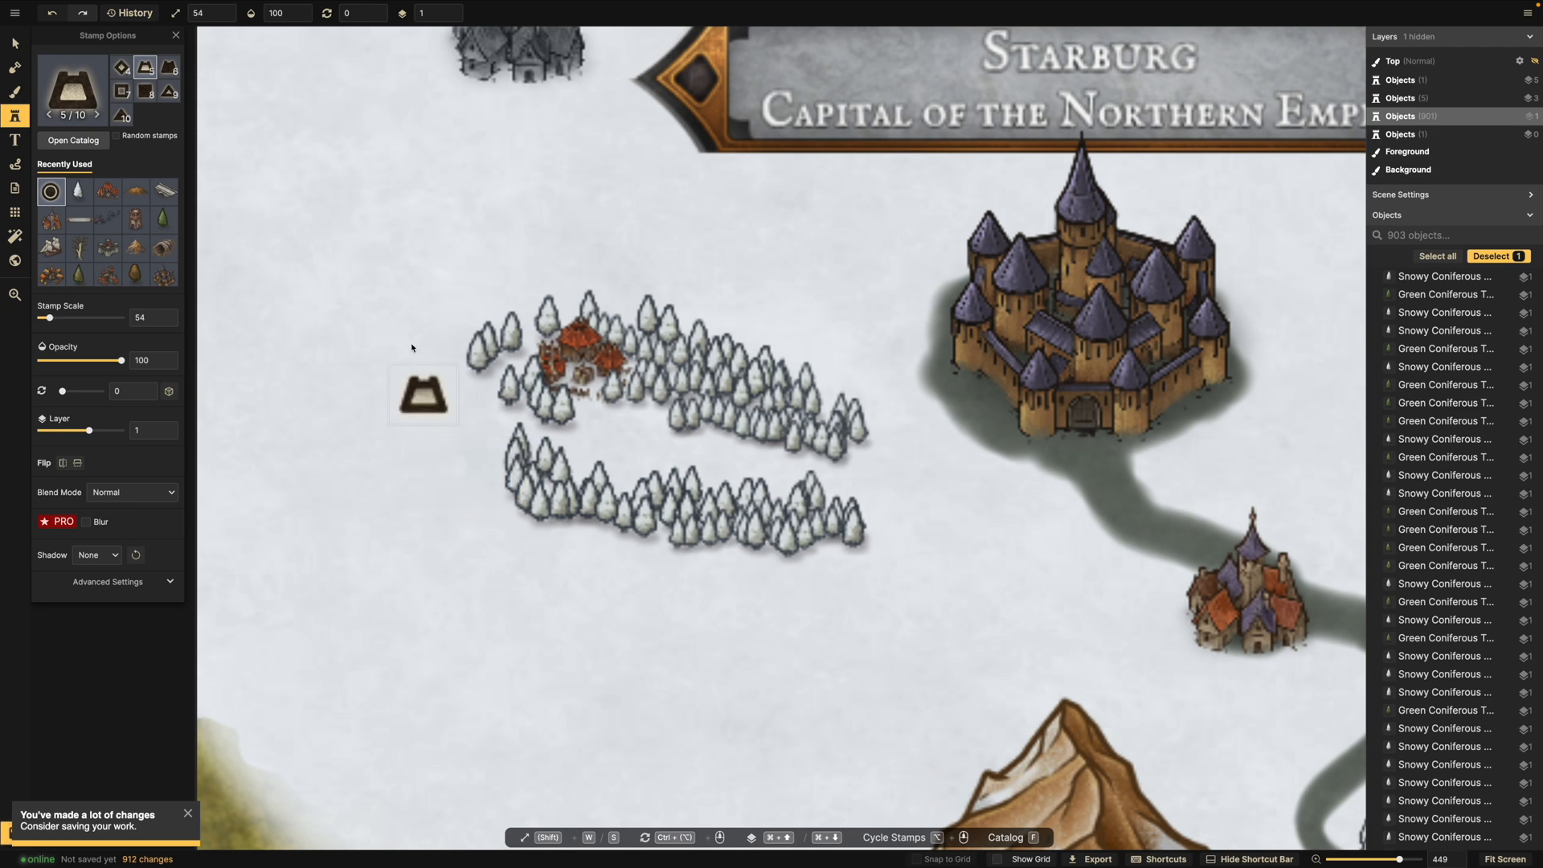
Add green coniferous trees to the southern tree row at scale 147 and beside the Orc Village at scale 93.
{"action": "left_click", "coordinate": [162, 218]}
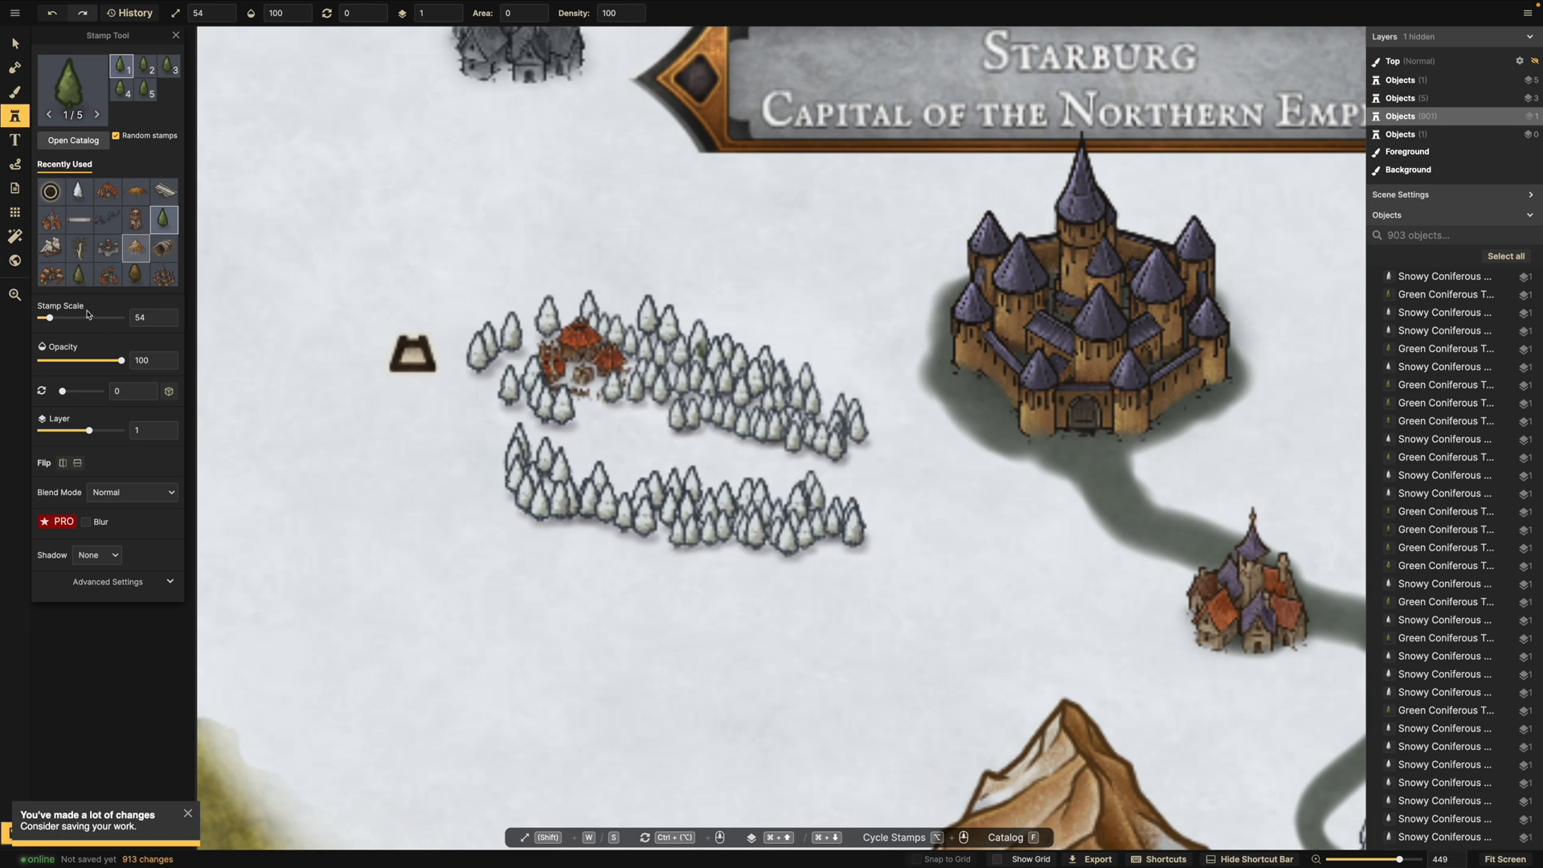
{"action": "left_click_drag", "start_coordinate": [61, 322], "coordinate": [65, 318]}
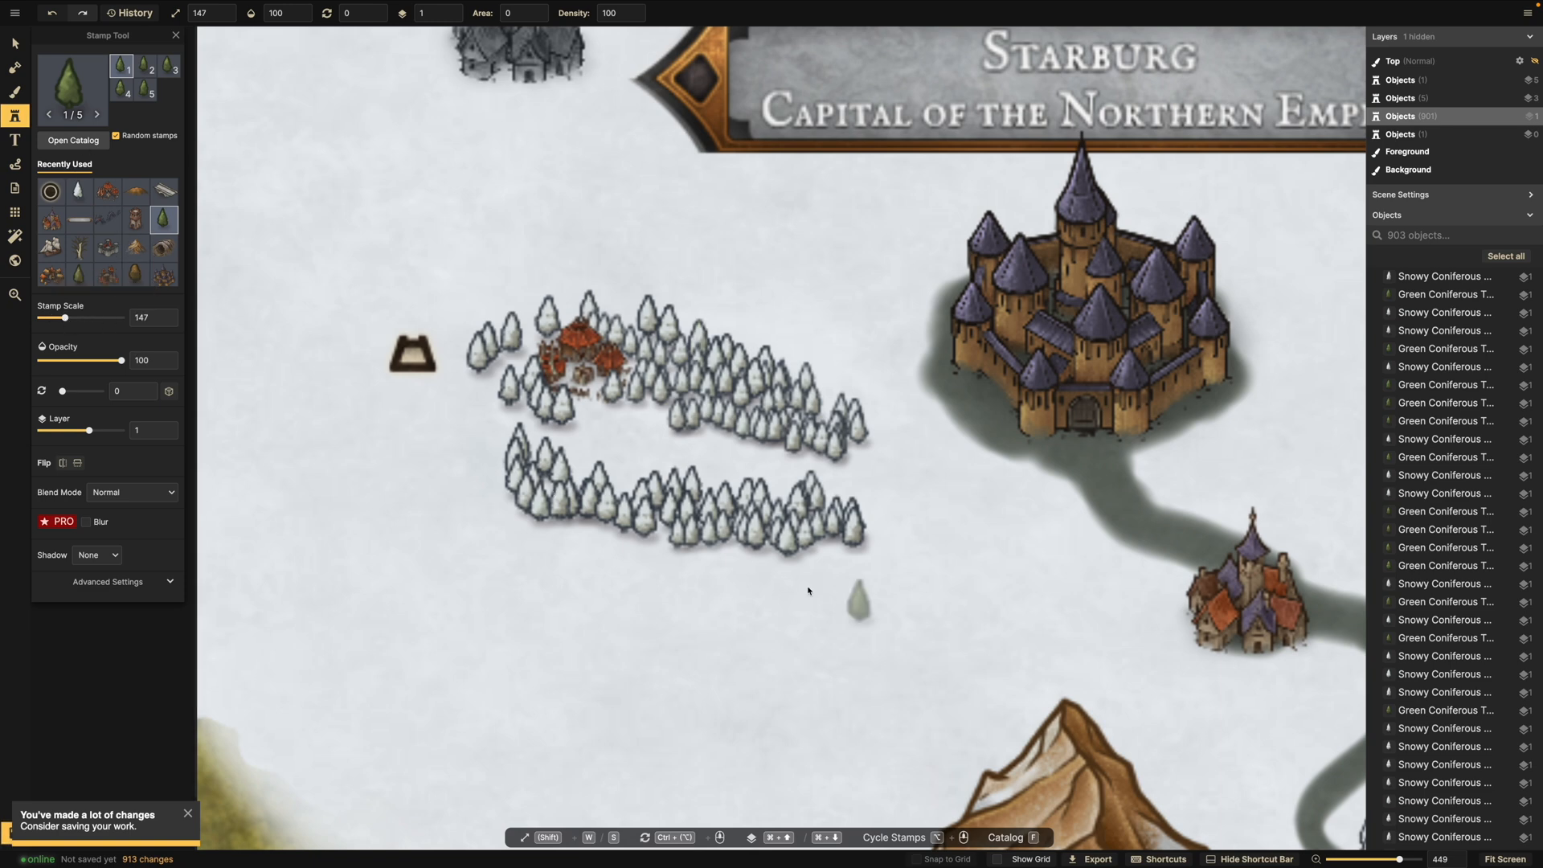
{"action": "left_click", "coordinate": [736, 531]}
{"action": "left_click", "coordinate": [662, 543]}
{"action": "left_click", "coordinate": [664, 544]}
{"action": "left_click", "coordinate": [703, 353]}
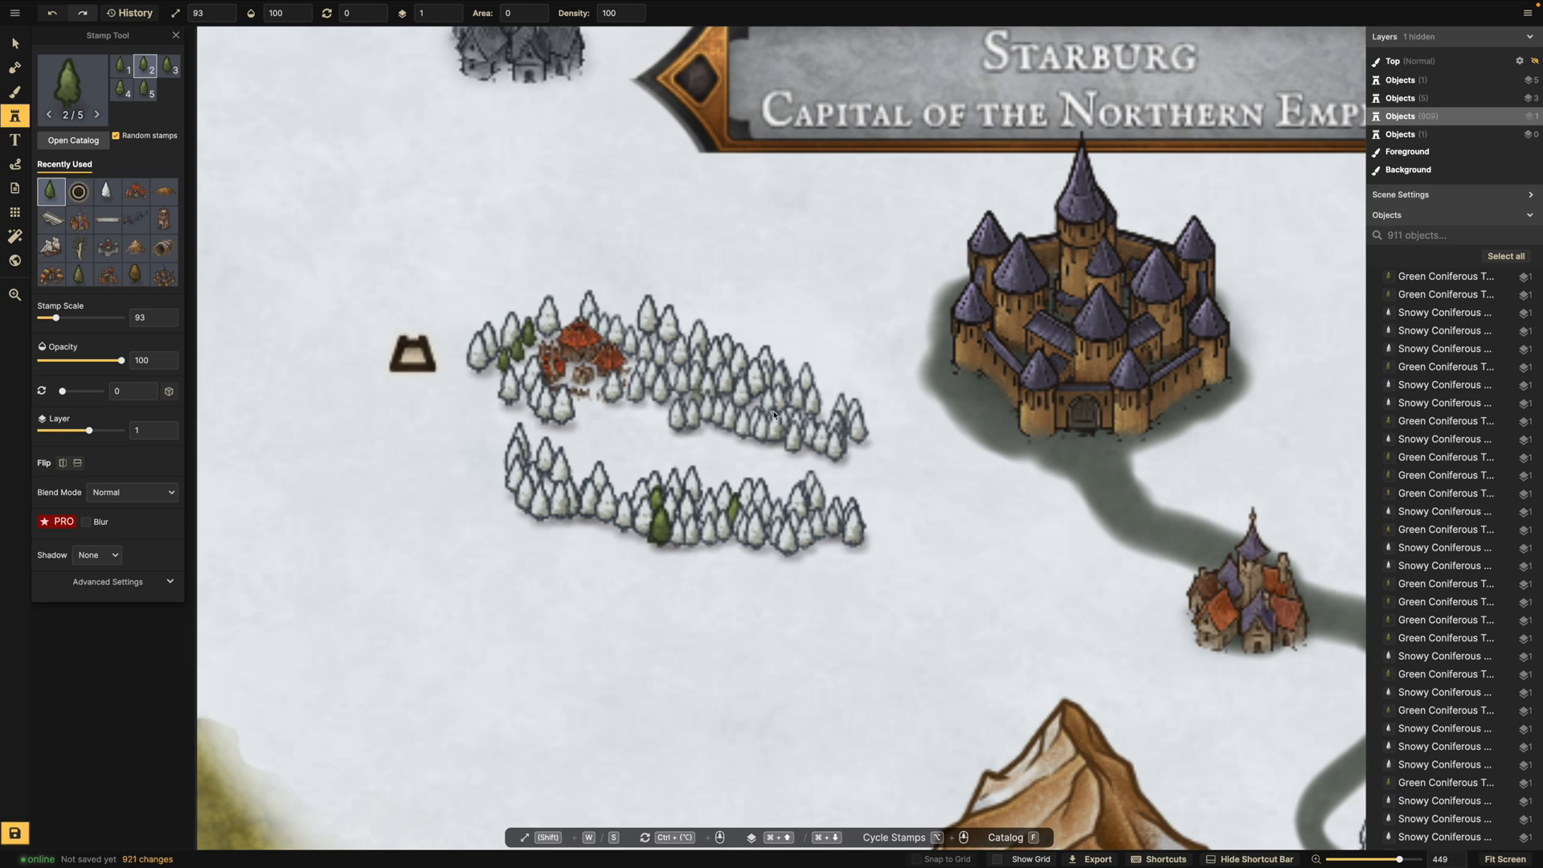
Stamp green coniferous trees at scale 93 around the eastern end of the northern tree belt.
{"action": "left_click", "coordinate": [878, 455]}
{"action": "left_click", "coordinate": [867, 470]}
{"action": "left_click", "coordinate": [843, 448]}
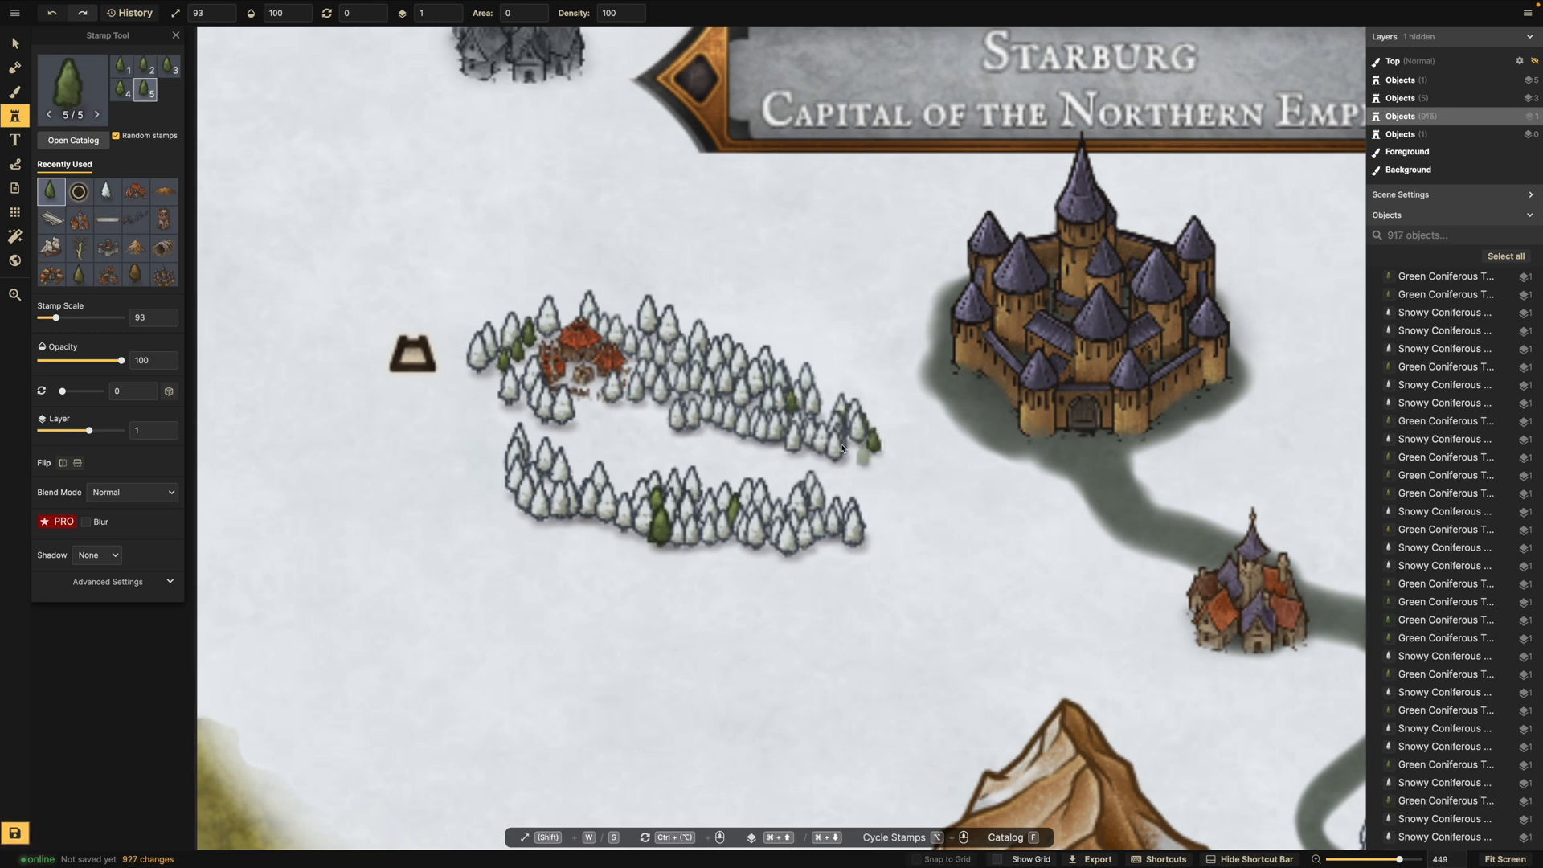
Scatter green coniferous trees at scale 93 along the southern tree row, working westward to its far end.
{"action": "left_click", "coordinate": [730, 505]}
{"action": "left_click", "coordinate": [790, 547]}
{"action": "left_click", "coordinate": [824, 540]}
{"action": "left_click", "coordinate": [798, 533]}
{"action": "left_click", "coordinate": [733, 546]}
{"action": "left_click", "coordinate": [645, 534]}
{"action": "left_click", "coordinate": [520, 519]}
{"action": "left_click", "coordinate": [517, 507]}
{"action": "left_click", "coordinate": [495, 490]}
{"action": "left_click", "coordinate": [552, 490]}
{"action": "left_click", "coordinate": [552, 491]}
{"action": "left_click", "coordinate": [572, 485]}
Stamp green coniferous trees at scale 93 west of the road where it leaves the snow near the southern mountains.
{"action": "scroll", "coordinate": [522, 418], "scroll_direction": "down", "scroll_amount": 5}
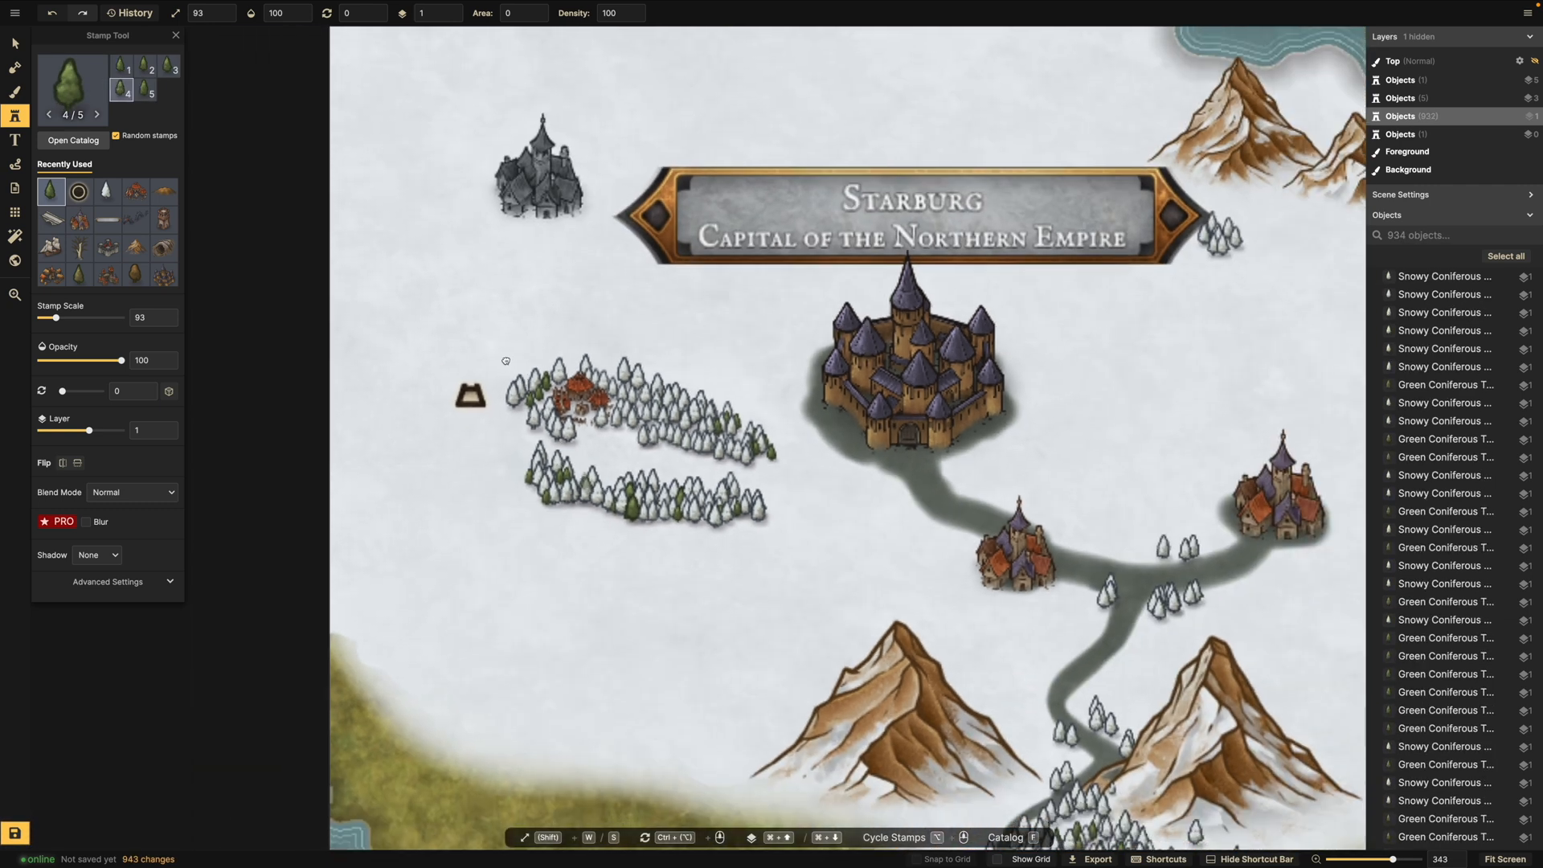
{"action": "left_click_drag", "start_coordinate": [505, 361], "coordinate": [410, 207]}
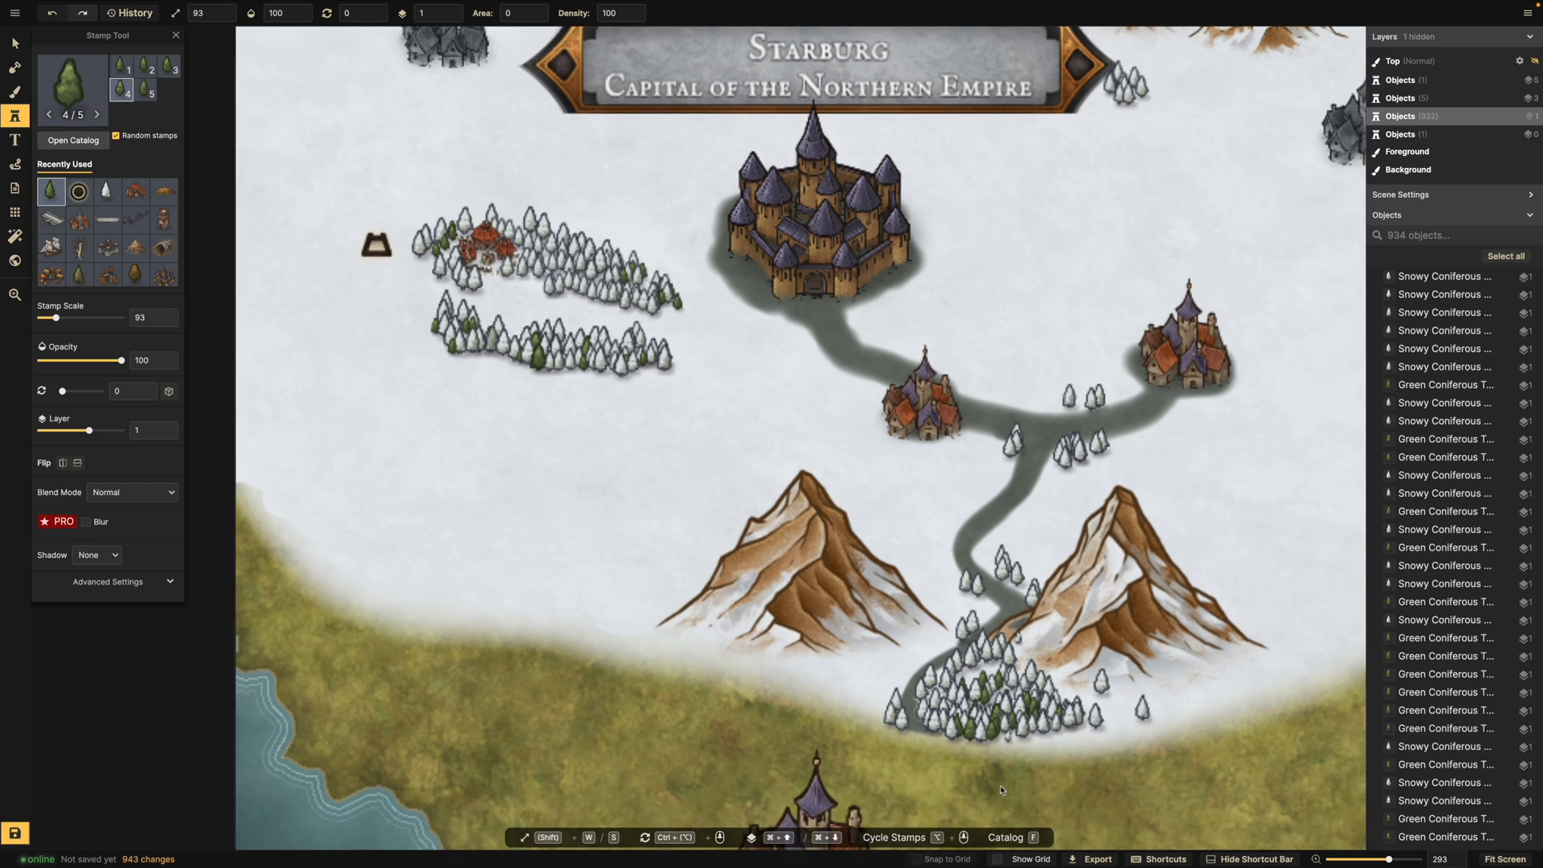
{"action": "scroll", "coordinate": [921, 701], "scroll_direction": "up", "scroll_amount": 1}
{"action": "left_click", "coordinate": [889, 696]}
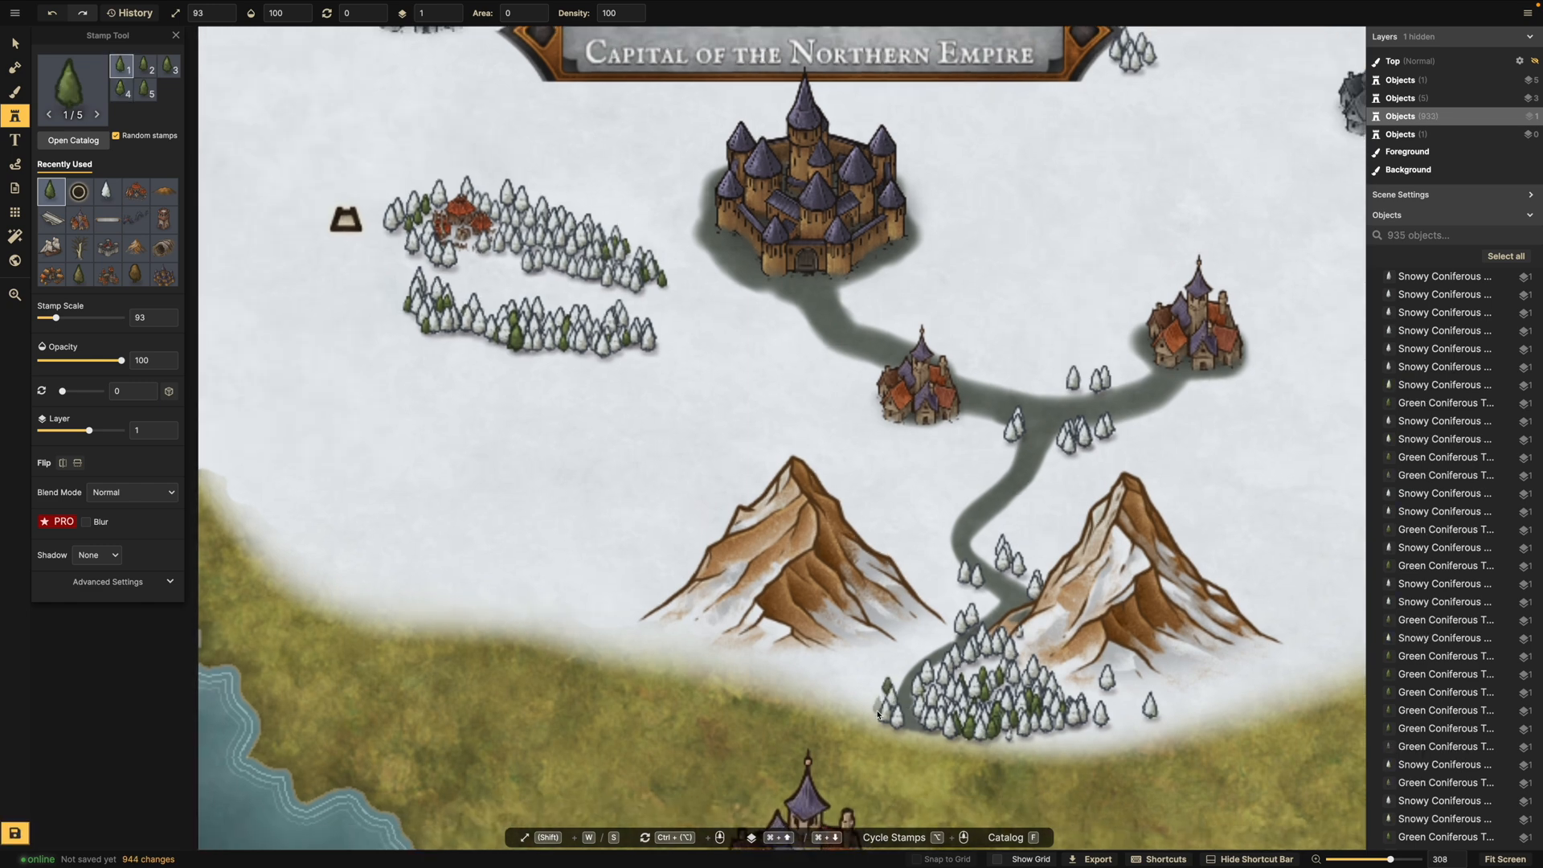
{"action": "left_click", "coordinate": [875, 708]}
{"action": "left_click", "coordinate": [876, 715]}
{"action": "left_click", "coordinate": [881, 722]}
{"action": "left_click", "coordinate": [891, 729]}
{"action": "left_click", "coordinate": [901, 736]}
{"action": "left_click", "coordinate": [907, 760]}
Mix green coniferous trees at scale 93 into the forest east of that road, mainly along its southern edge.
{"action": "left_click", "coordinate": [960, 733]}
{"action": "left_click", "coordinate": [964, 744]}
{"action": "left_click", "coordinate": [970, 738]}
{"action": "left_click", "coordinate": [976, 739]}
{"action": "left_click", "coordinate": [991, 735]}
{"action": "left_click", "coordinate": [1003, 732]}
{"action": "left_click", "coordinate": [992, 744]}
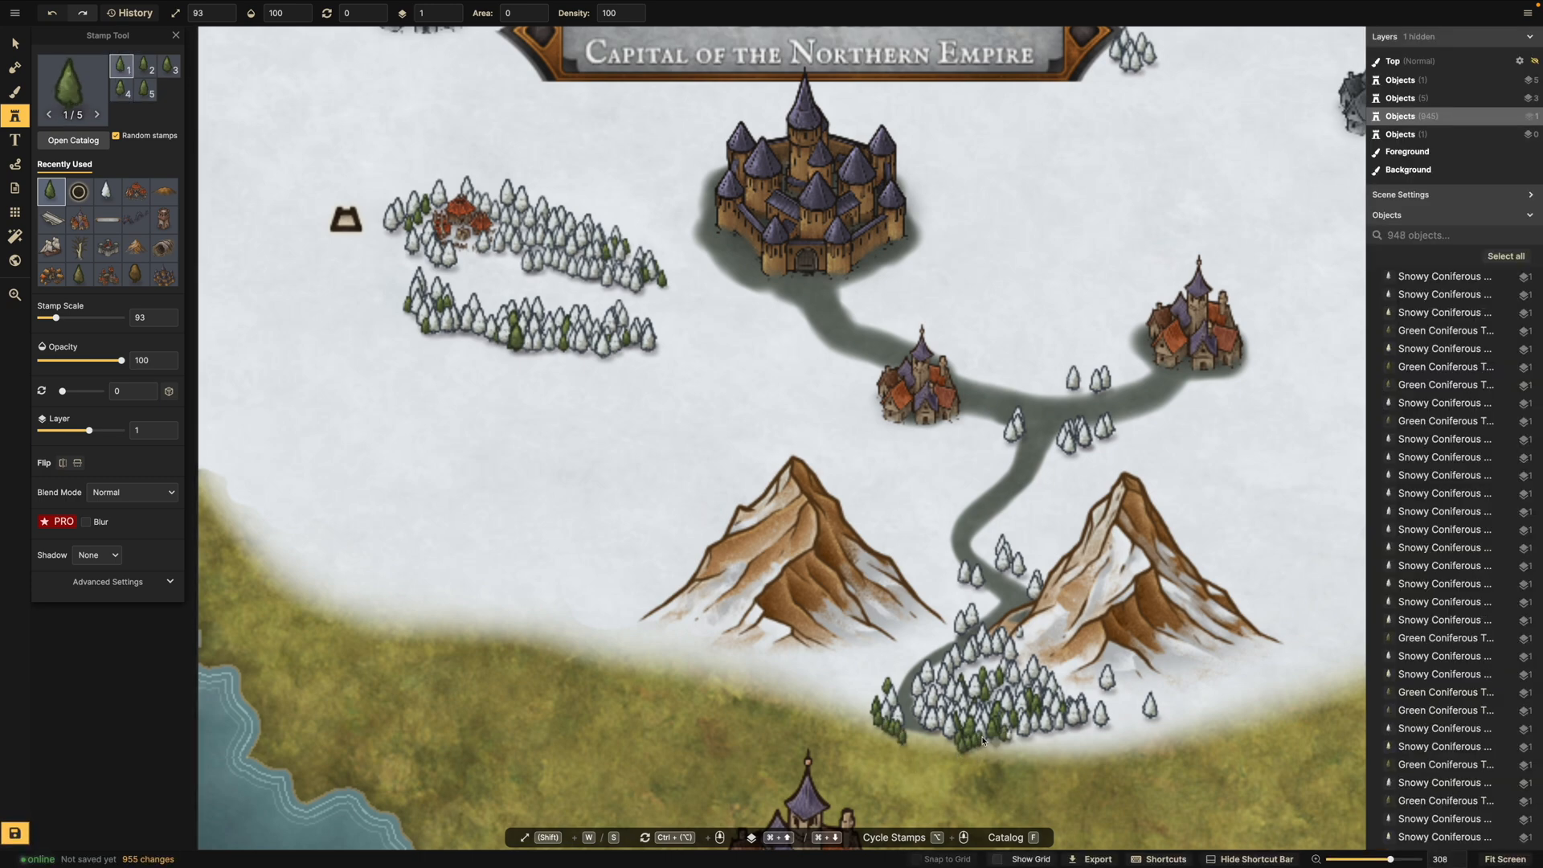
{"action": "scroll", "coordinate": [983, 740], "scroll_direction": "down", "scroll_amount": 3}
{"action": "left_click", "coordinate": [947, 694]}
{"action": "left_click", "coordinate": [972, 688]}
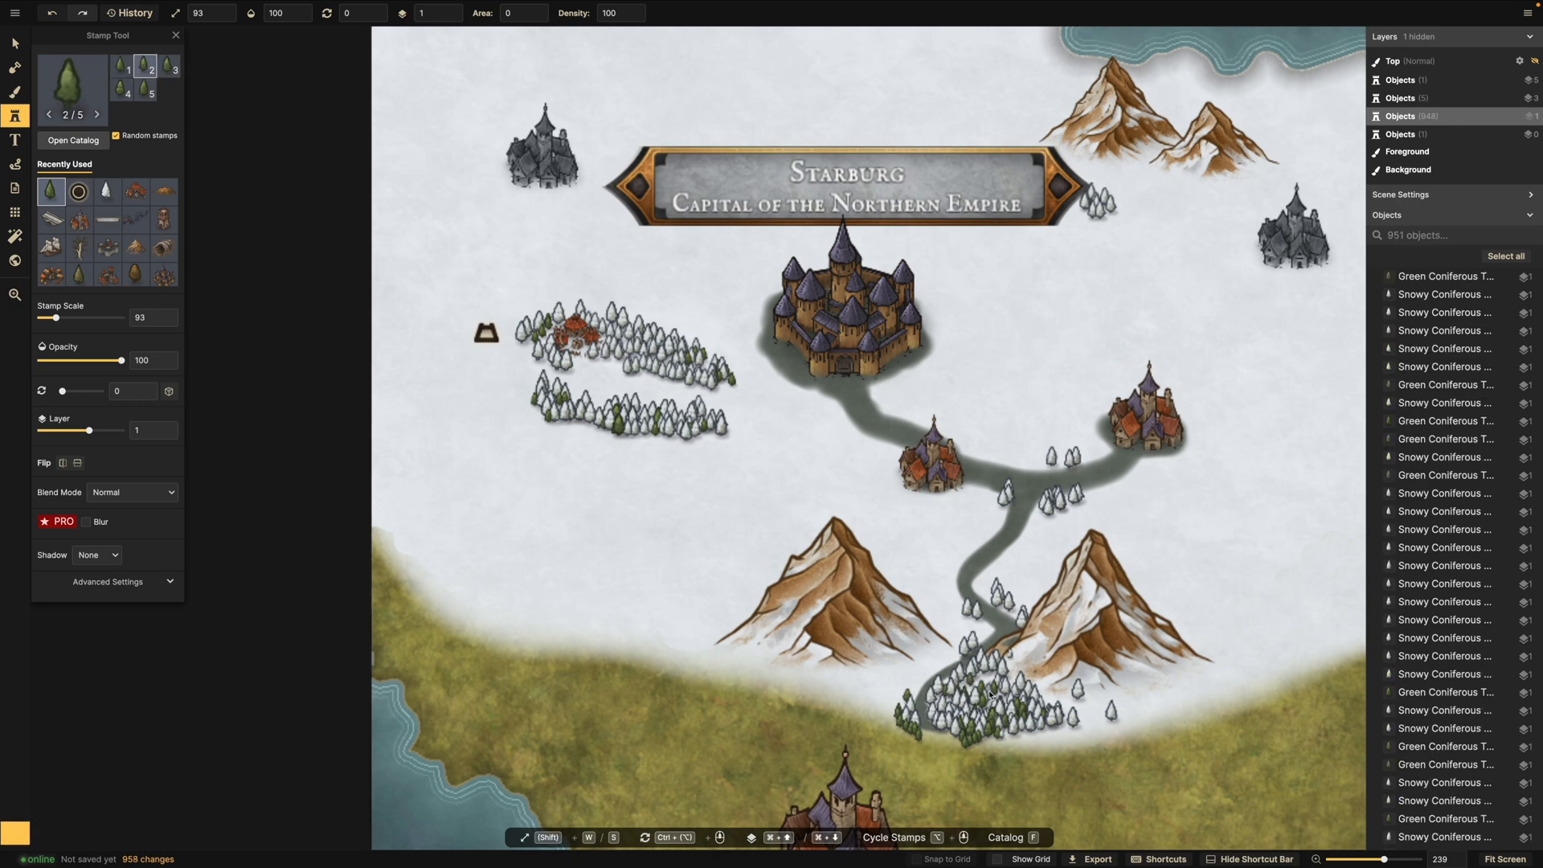
Add another green coniferous tree at scale 93 to the western tip of the row south of the Orc Village.
{"action": "scroll", "coordinate": [967, 689], "scroll_direction": "down", "scroll_amount": 2}
{"action": "scroll", "coordinate": [591, 425], "scroll_direction": "up", "scroll_amount": 8}
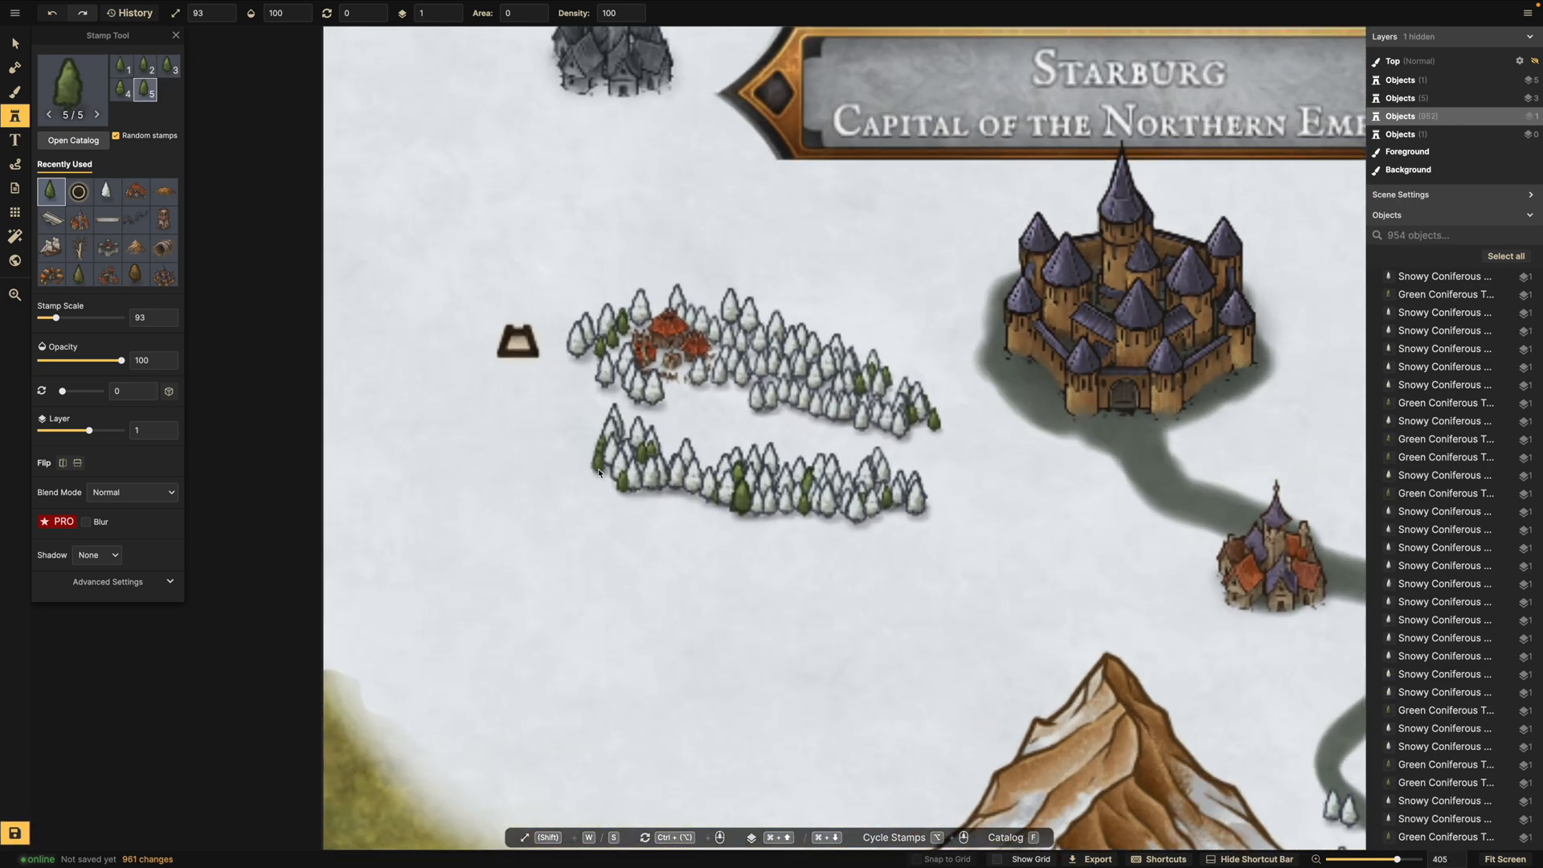
{"action": "left_click", "coordinate": [599, 473]}
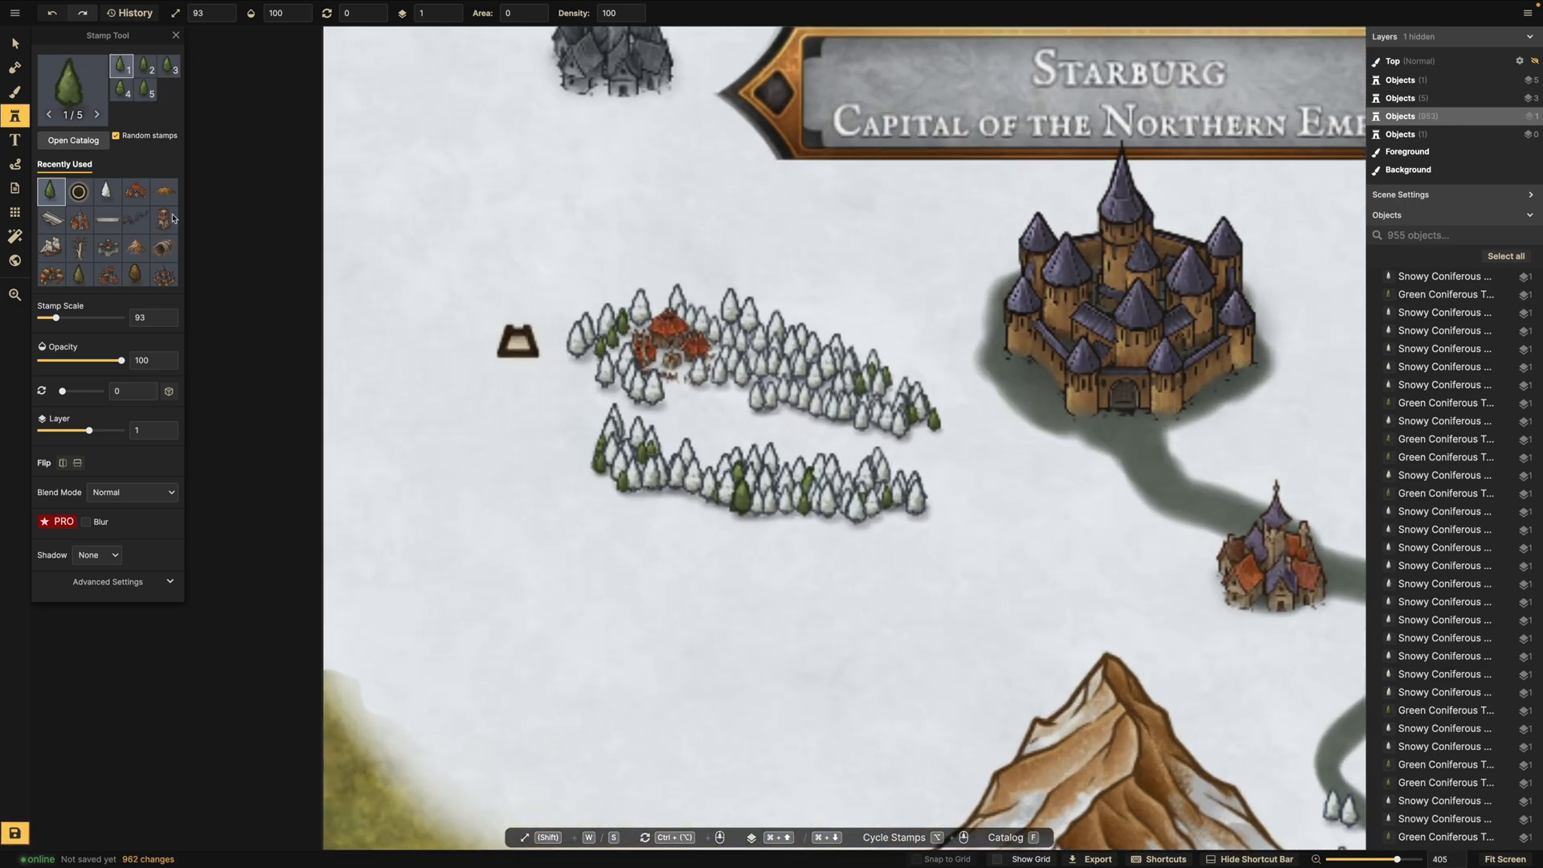
Choose Snowy Trees from the Fantasy World catalog and stamp two large ones at the southern row's western end.
{"action": "left_click", "coordinate": [67, 142]}
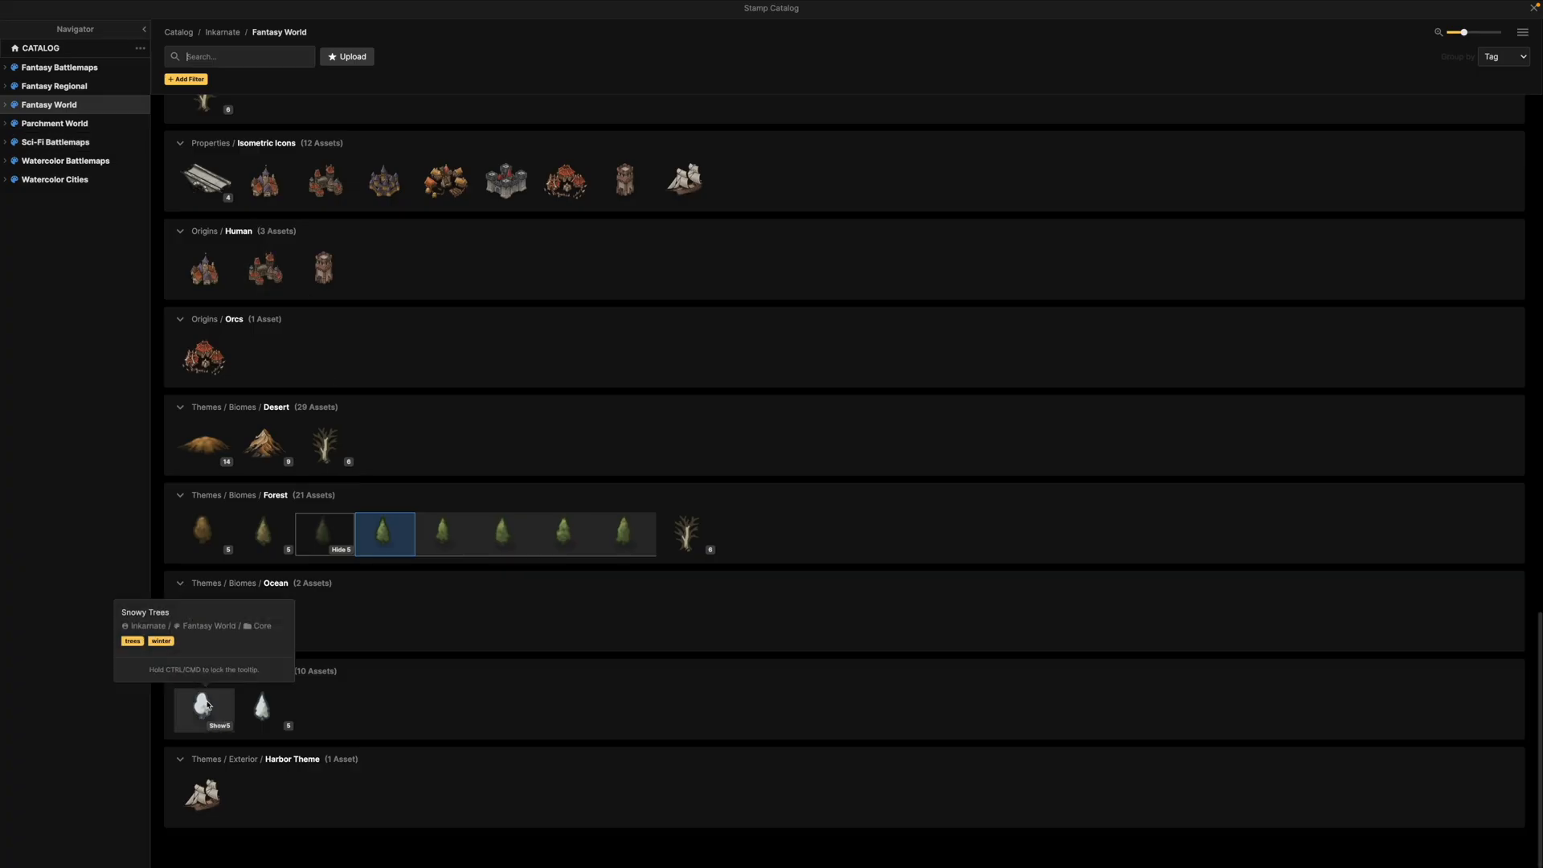
{"action": "left_click", "coordinate": [207, 705]}
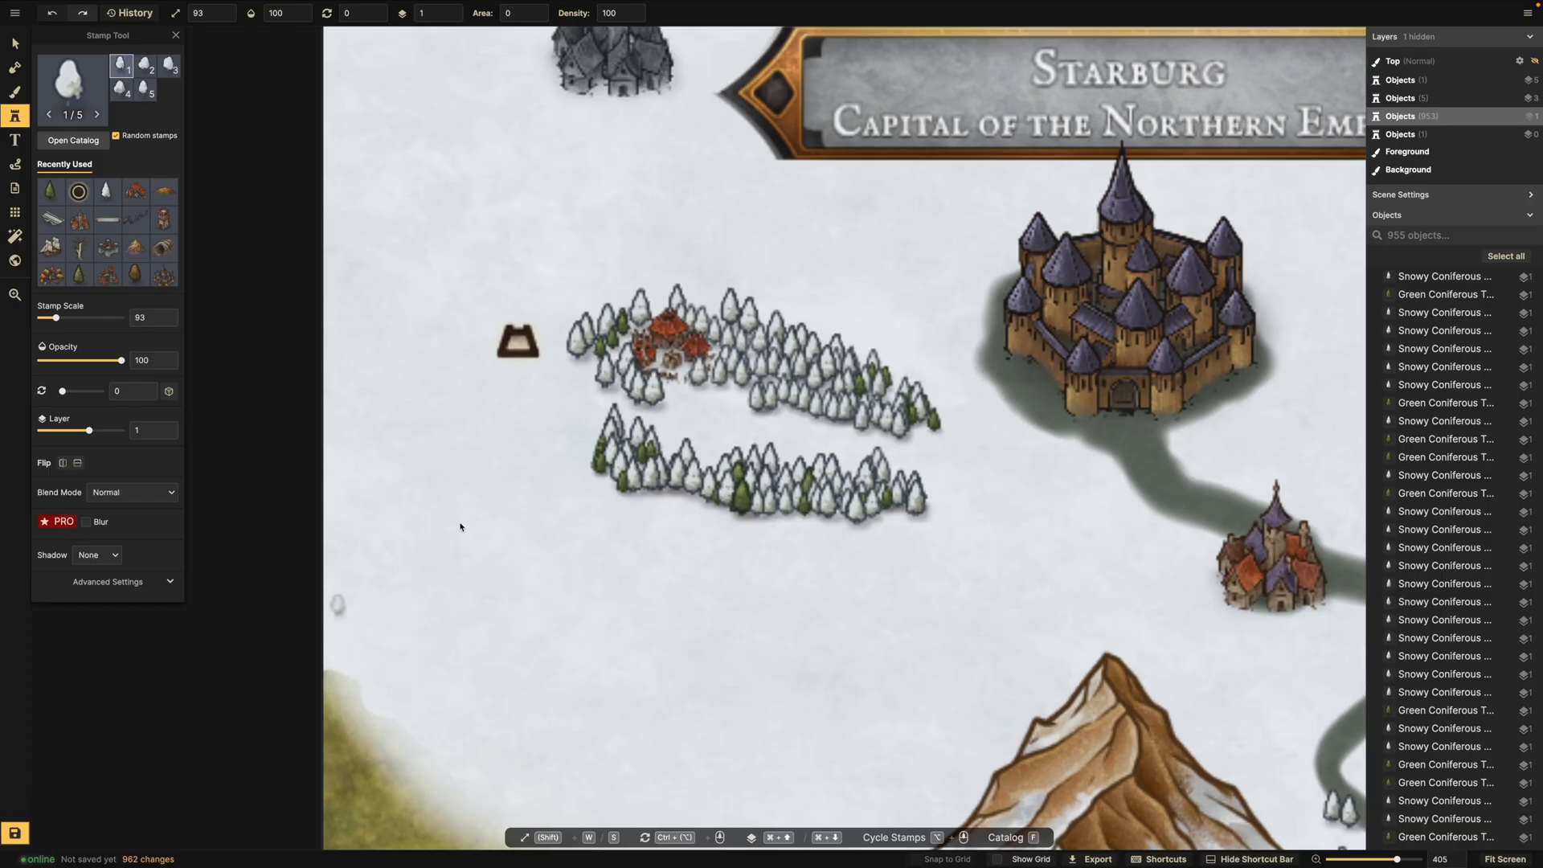
{"action": "scroll", "coordinate": [563, 458], "scroll_direction": "up", "scroll_amount": 5}
{"action": "scroll", "coordinate": [691, 370], "scroll_direction": "up", "scroll_amount": 6, "text": "shift"}
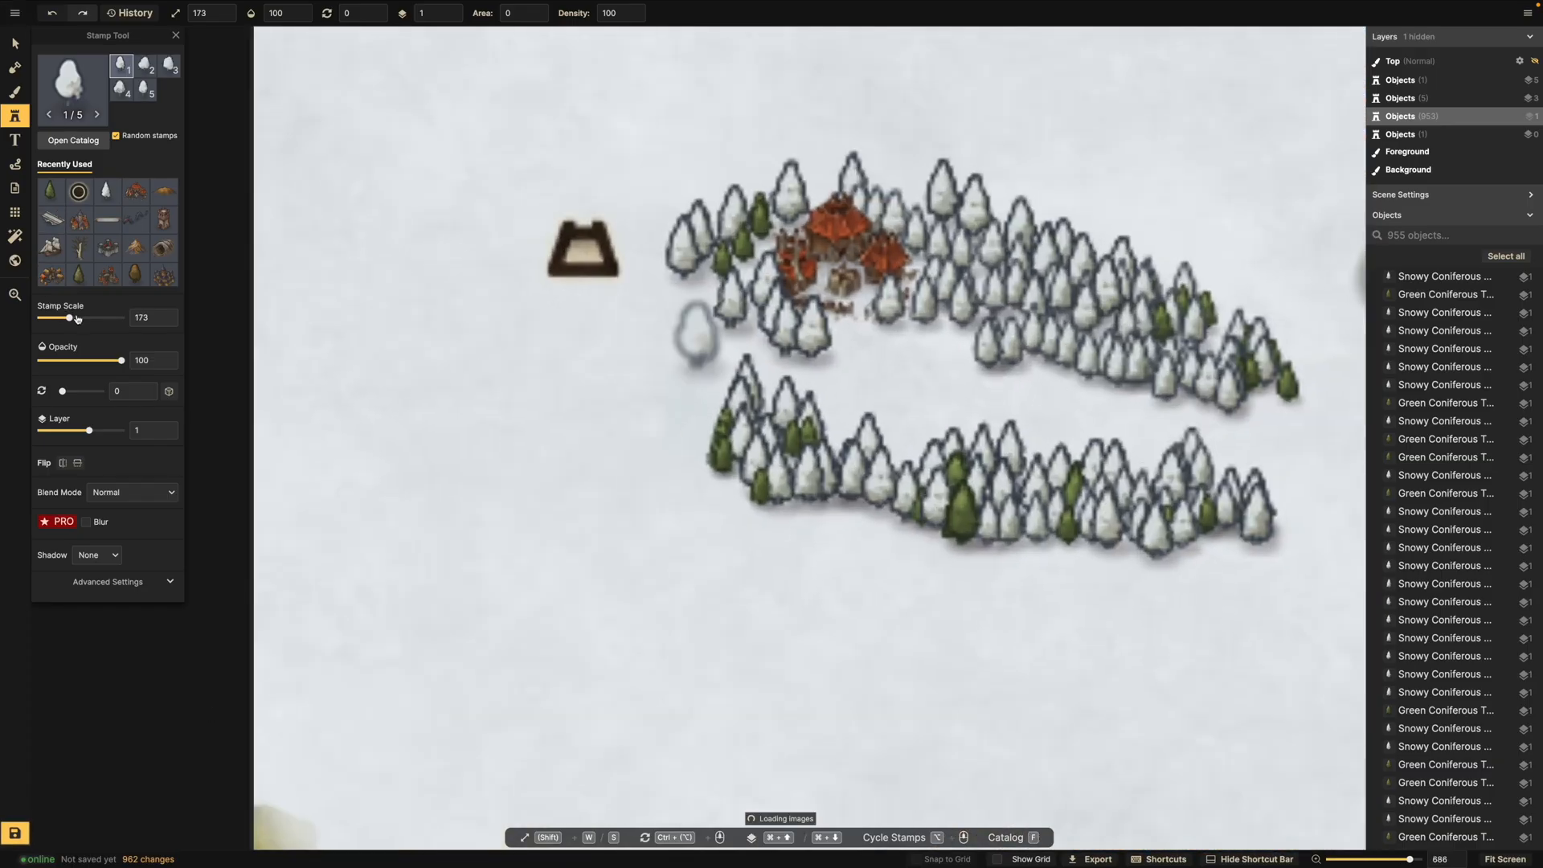
{"action": "left_click", "coordinate": [733, 519]}
{"action": "left_click", "coordinate": [701, 432]}
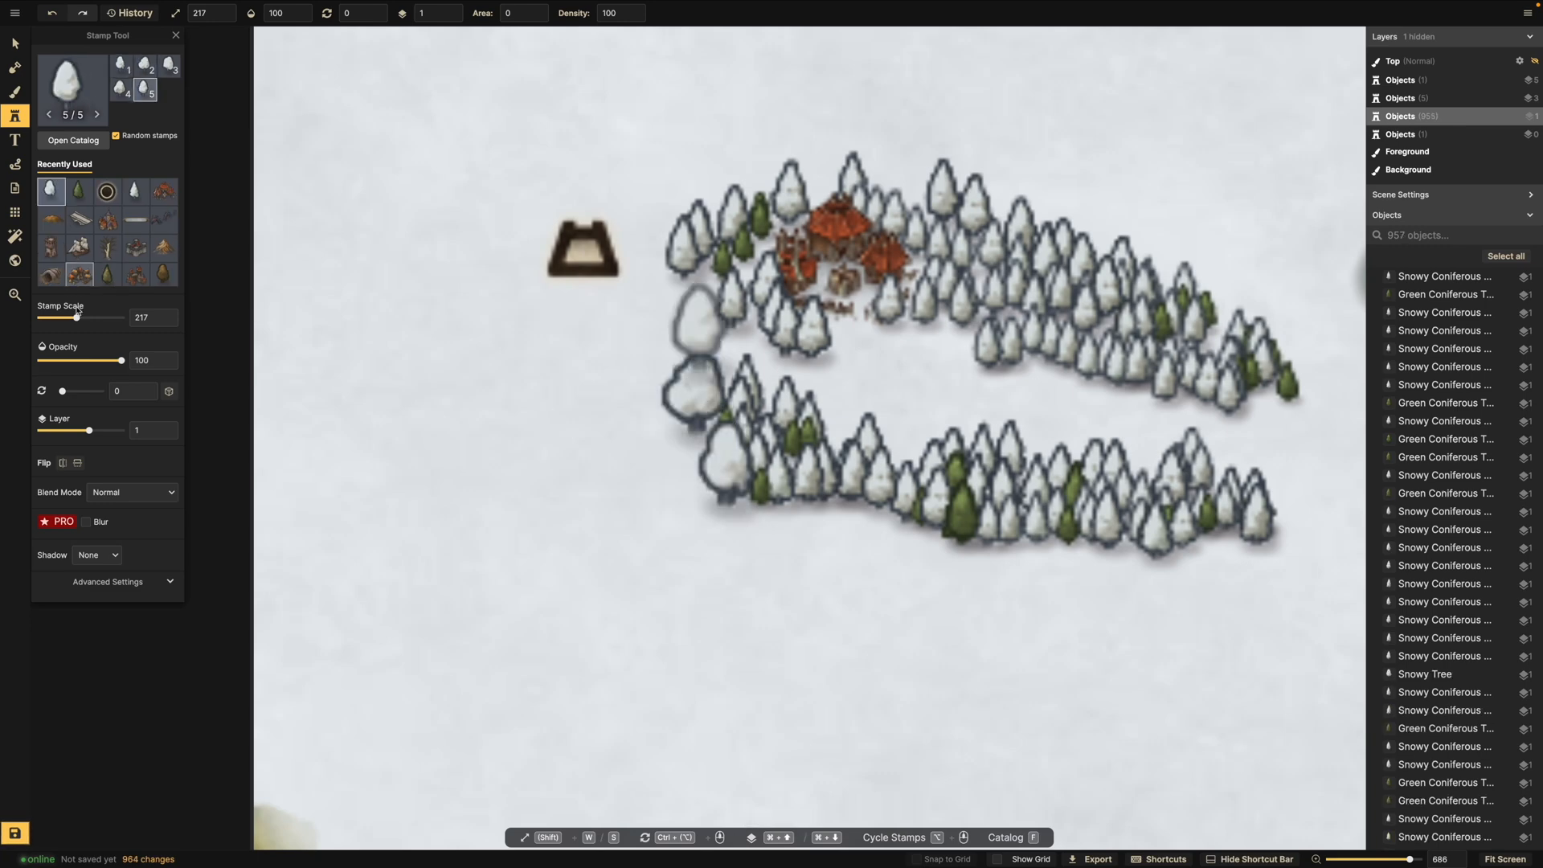
Set the Snowy Trees' scale to 140 and scatter them along the southern row from west to east.
{"action": "left_click_drag", "start_coordinate": [76, 317], "coordinate": [63, 317]}
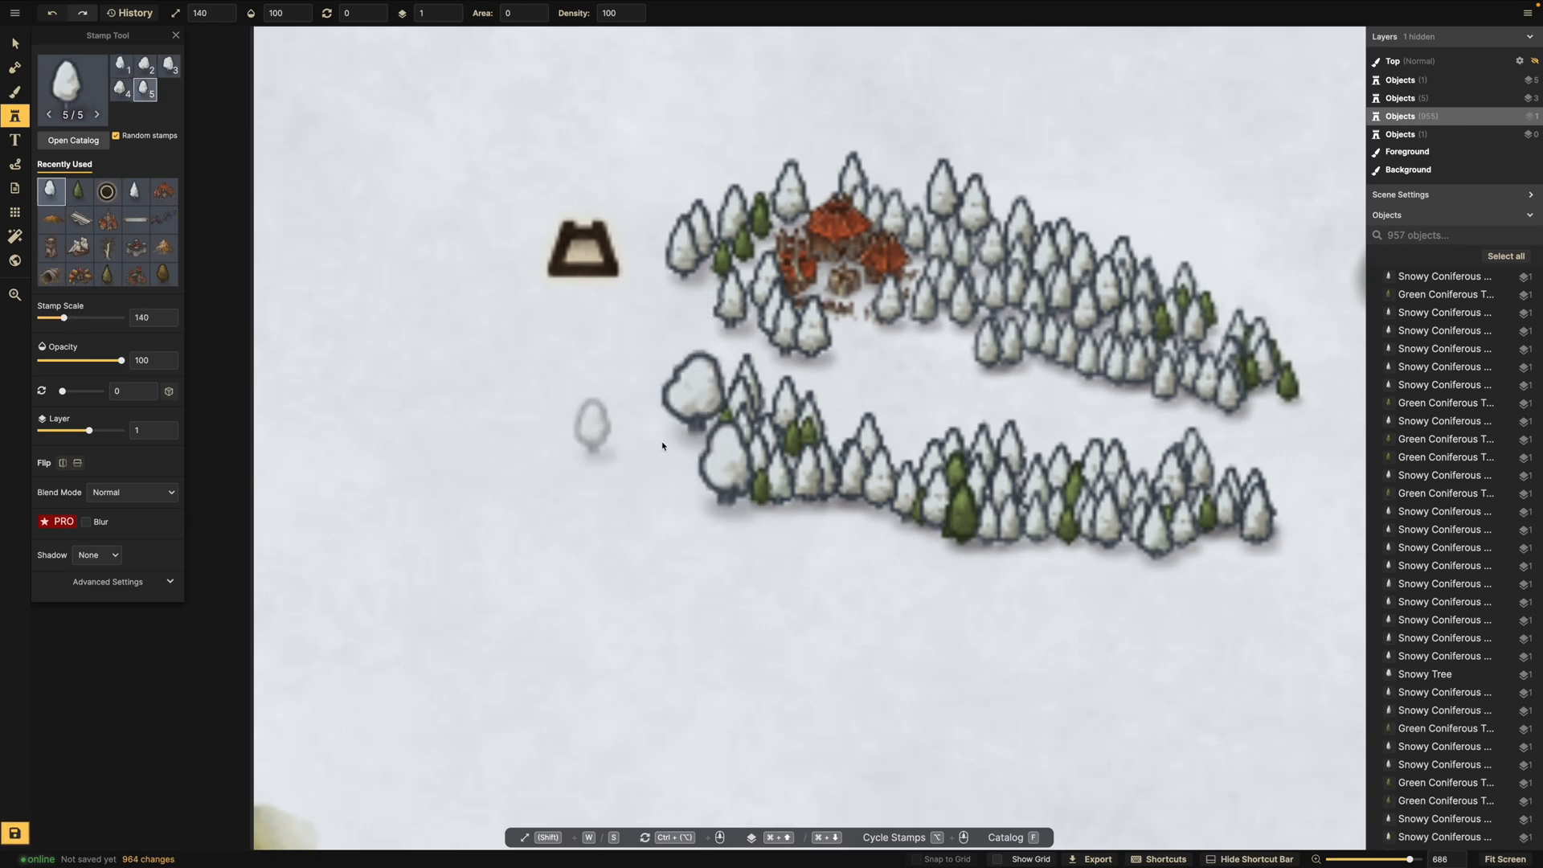
{"action": "left_click", "coordinate": [698, 453]}
{"action": "left_click", "coordinate": [704, 480]}
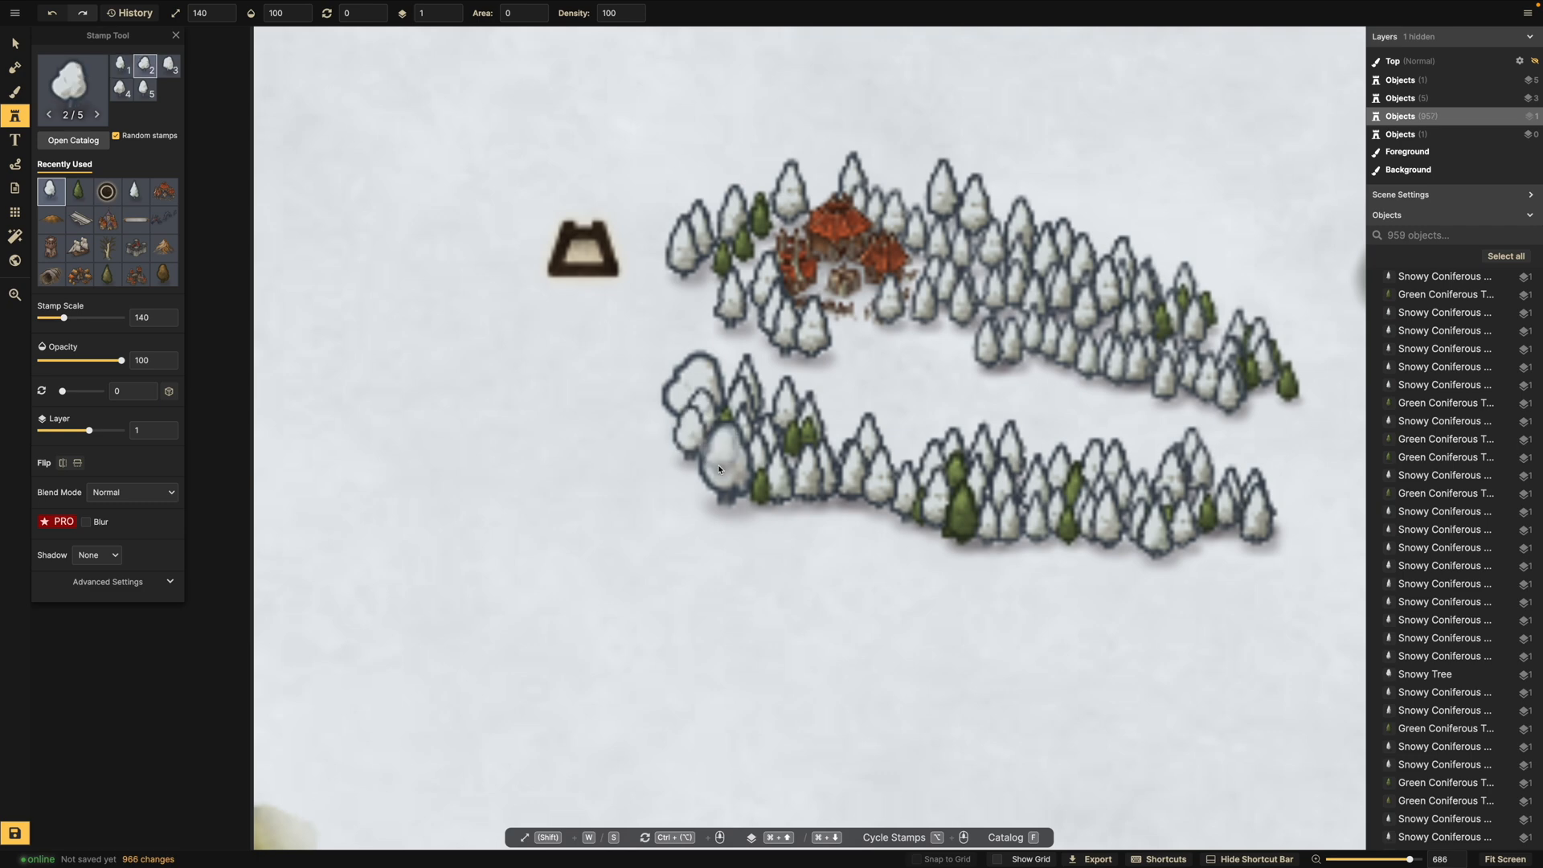
{"action": "left_click", "coordinate": [917, 532]}
{"action": "left_click", "coordinate": [845, 494]}
{"action": "left_click", "coordinate": [823, 497]}
{"action": "left_click", "coordinate": [894, 507]}
{"action": "left_click", "coordinate": [954, 529]}
{"action": "left_click", "coordinate": [1138, 527]}
{"action": "left_click", "coordinate": [1124, 536]}
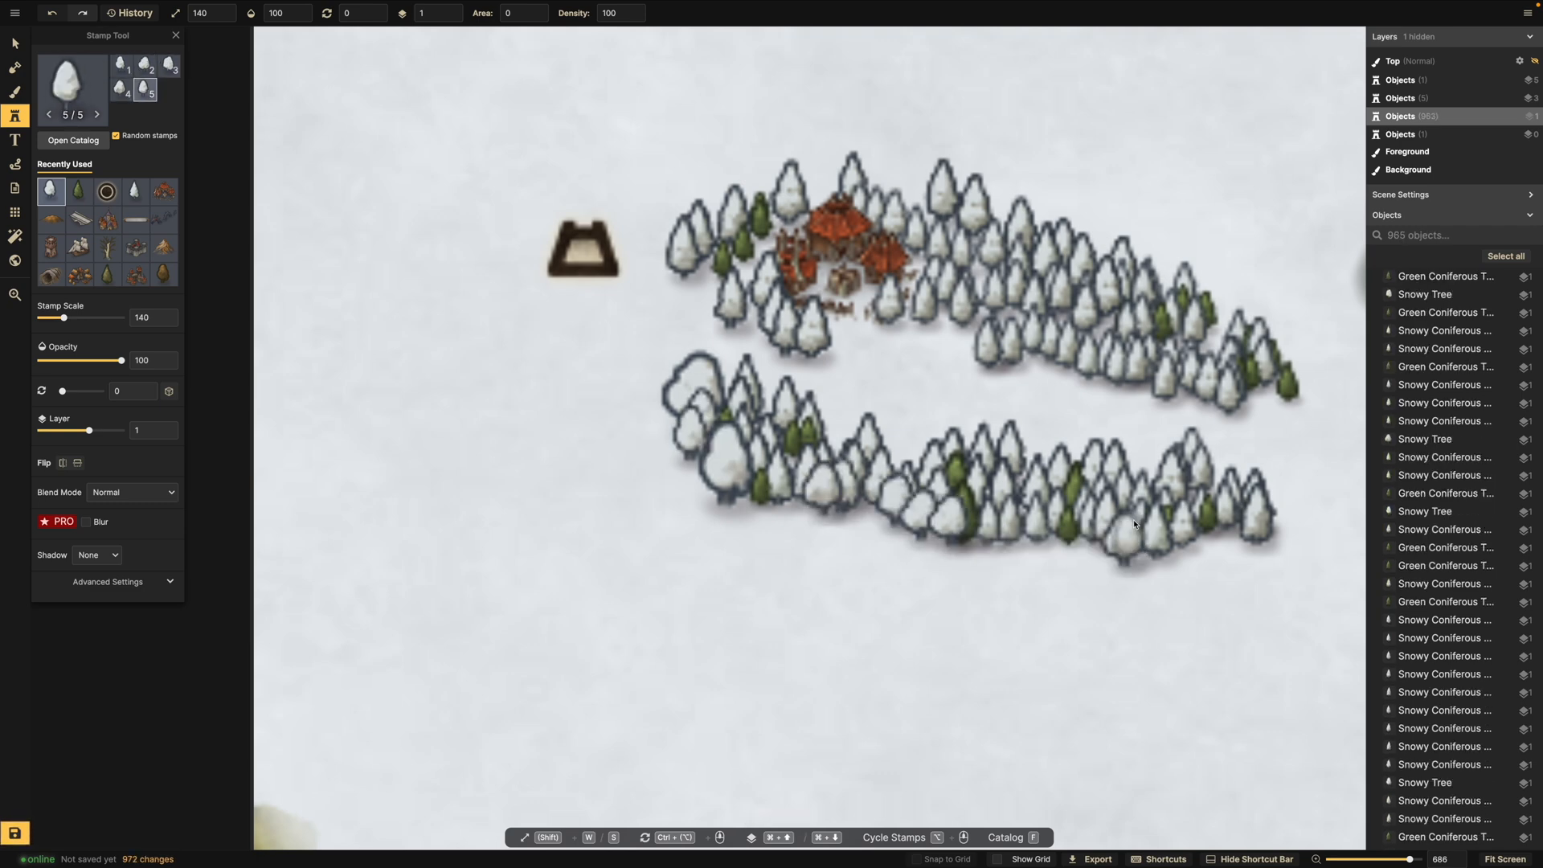
Stamp Snowy Trees at scale 140 in the northern belt just southeast of the Orc Village.
{"action": "left_click", "coordinate": [961, 293]}
{"action": "left_click", "coordinate": [964, 296]}
{"action": "left_click", "coordinate": [976, 307]}
{"action": "left_click", "coordinate": [996, 307]}
{"action": "left_click", "coordinate": [1016, 310]}
Arch Snowy Trees at scale 140 around the northern side of the Orc Village.
{"action": "left_click", "coordinate": [898, 168]}
{"action": "left_click", "coordinate": [906, 180]}
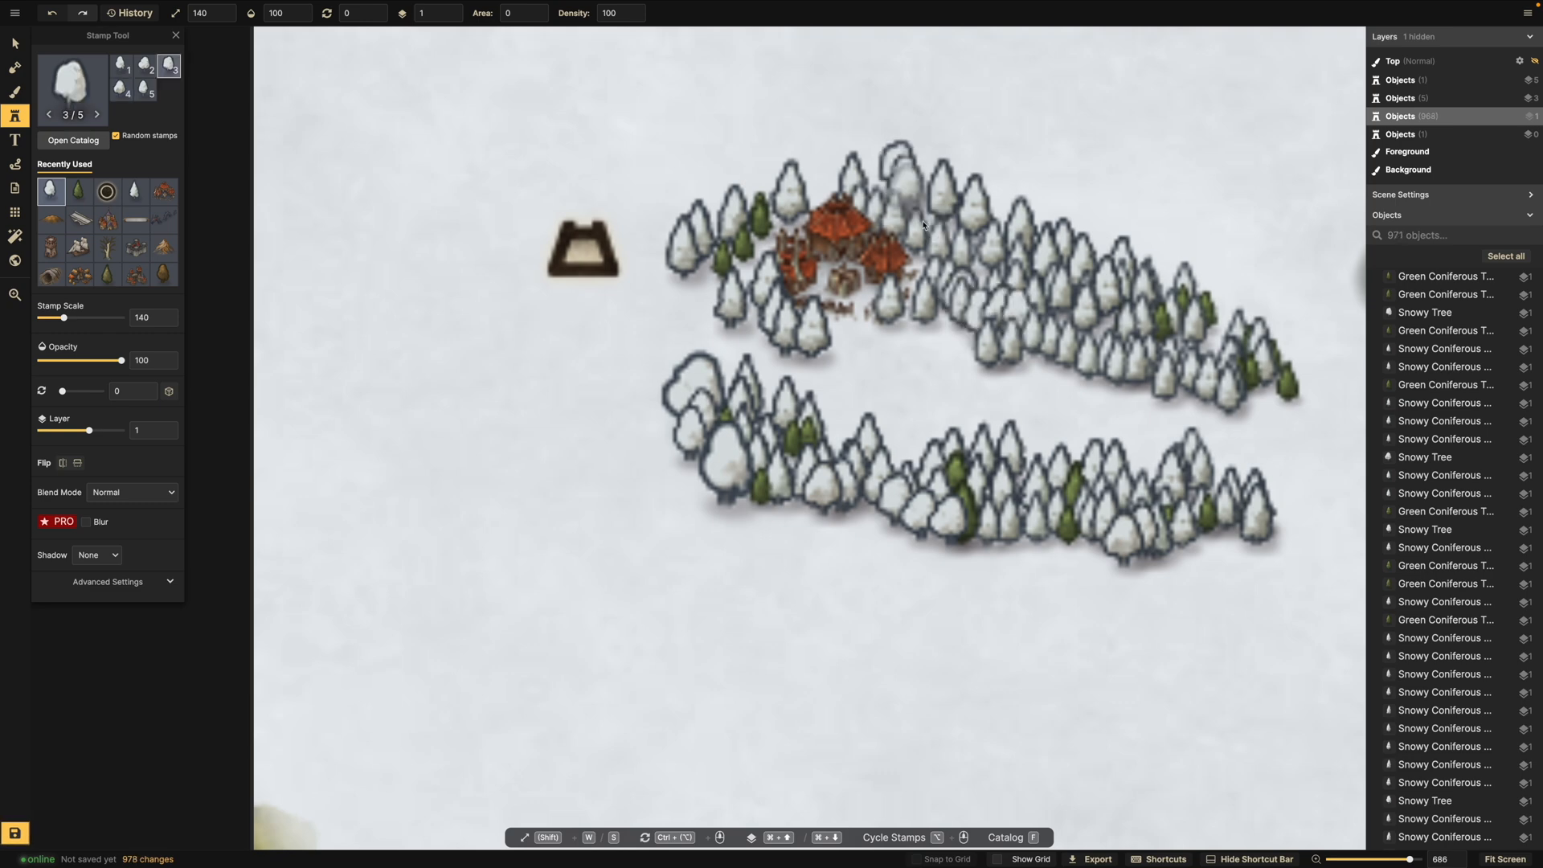
{"action": "left_click", "coordinate": [920, 195]}
{"action": "left_click", "coordinate": [883, 180]}
{"action": "left_click", "coordinate": [853, 166]}
{"action": "left_click", "coordinate": [828, 168]}
{"action": "left_click", "coordinate": [815, 174]}
{"action": "left_click", "coordinate": [803, 181]}
{"action": "left_click", "coordinate": [788, 200]}
Fill in the tree cluster west of the Orc Village with Snowy Trees at scale 140.
{"action": "left_click", "coordinate": [734, 212]}
{"action": "left_click", "coordinate": [721, 256]}
{"action": "left_click", "coordinate": [706, 266]}
{"action": "left_click", "coordinate": [688, 272]}
Close in the Orc Village's southern and western edges with Snowy Trees at scale 140.
{"action": "left_click", "coordinate": [793, 309]}
{"action": "left_click", "coordinate": [810, 315]}
{"action": "left_click", "coordinate": [854, 326]}
{"action": "left_click", "coordinate": [848, 322]}
{"action": "left_click", "coordinate": [836, 325]}
{"action": "left_click", "coordinate": [796, 277]}
{"action": "left_click", "coordinate": [786, 258]}
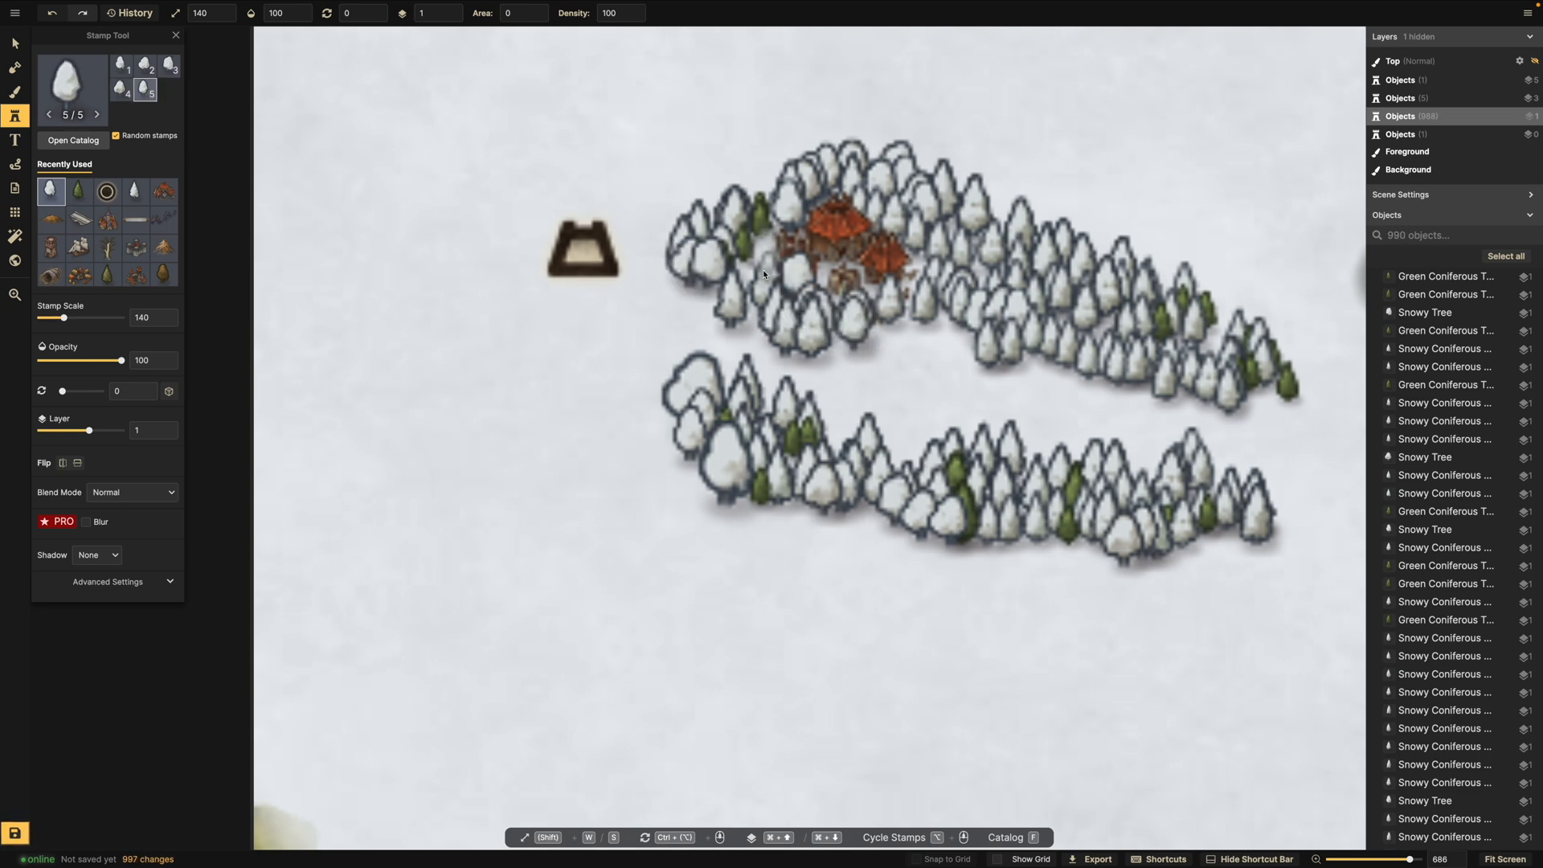
{"action": "left_click", "coordinate": [786, 256]}
{"action": "left_click", "coordinate": [808, 233]}
{"action": "left_click", "coordinate": [744, 293]}
Thicken the northern belt's southern edge below the Orc Village with Snowy Trees at scale 140.
{"action": "scroll", "coordinate": [832, 349], "scroll_direction": "down", "scroll_amount": 5}
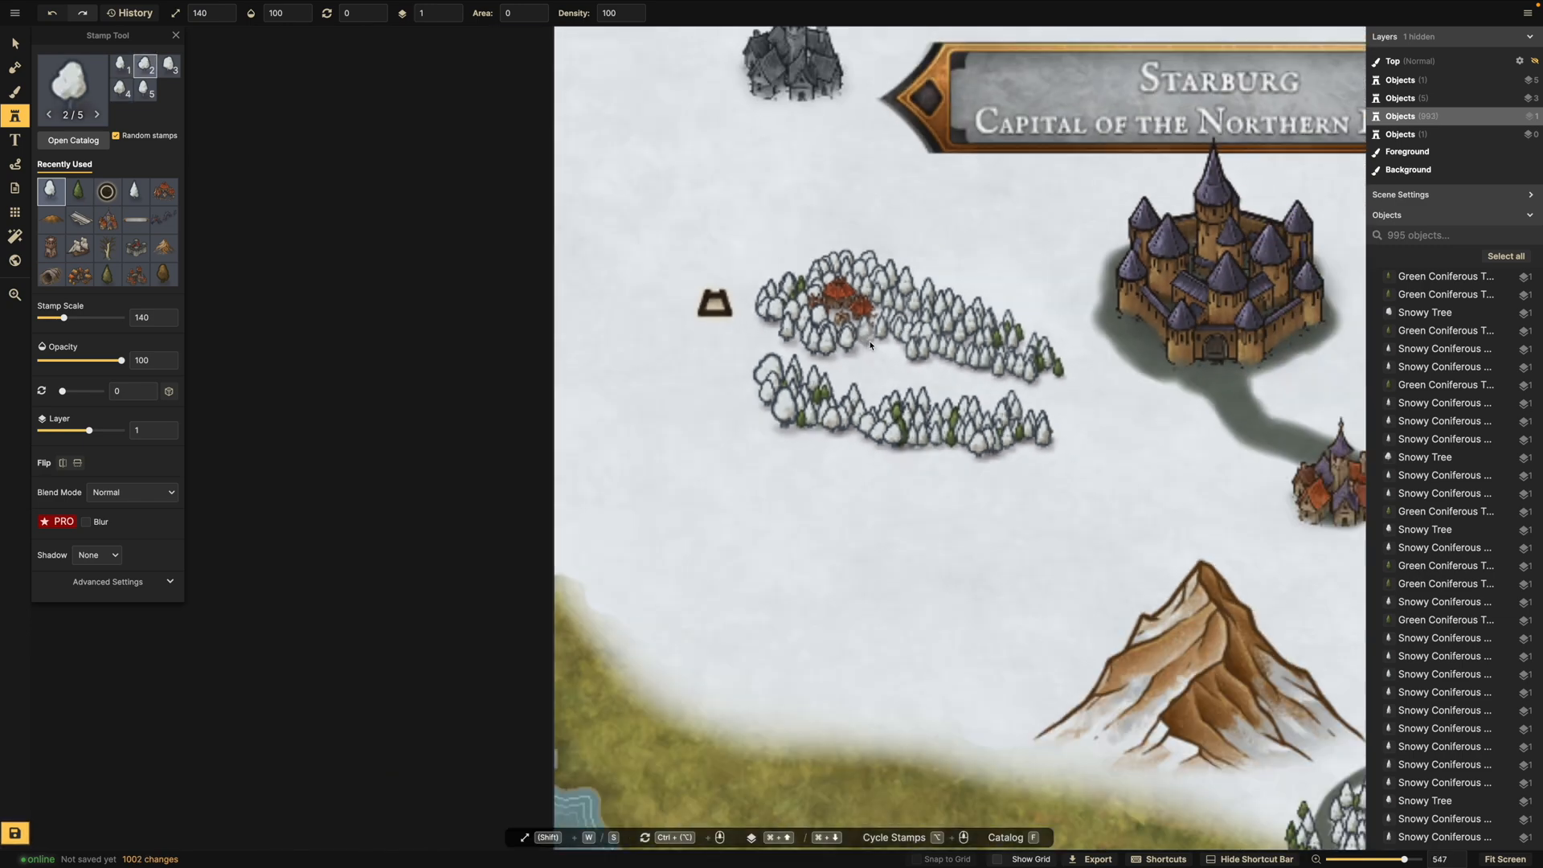
{"action": "scroll", "coordinate": [872, 343], "scroll_direction": "down", "scroll_amount": 3}
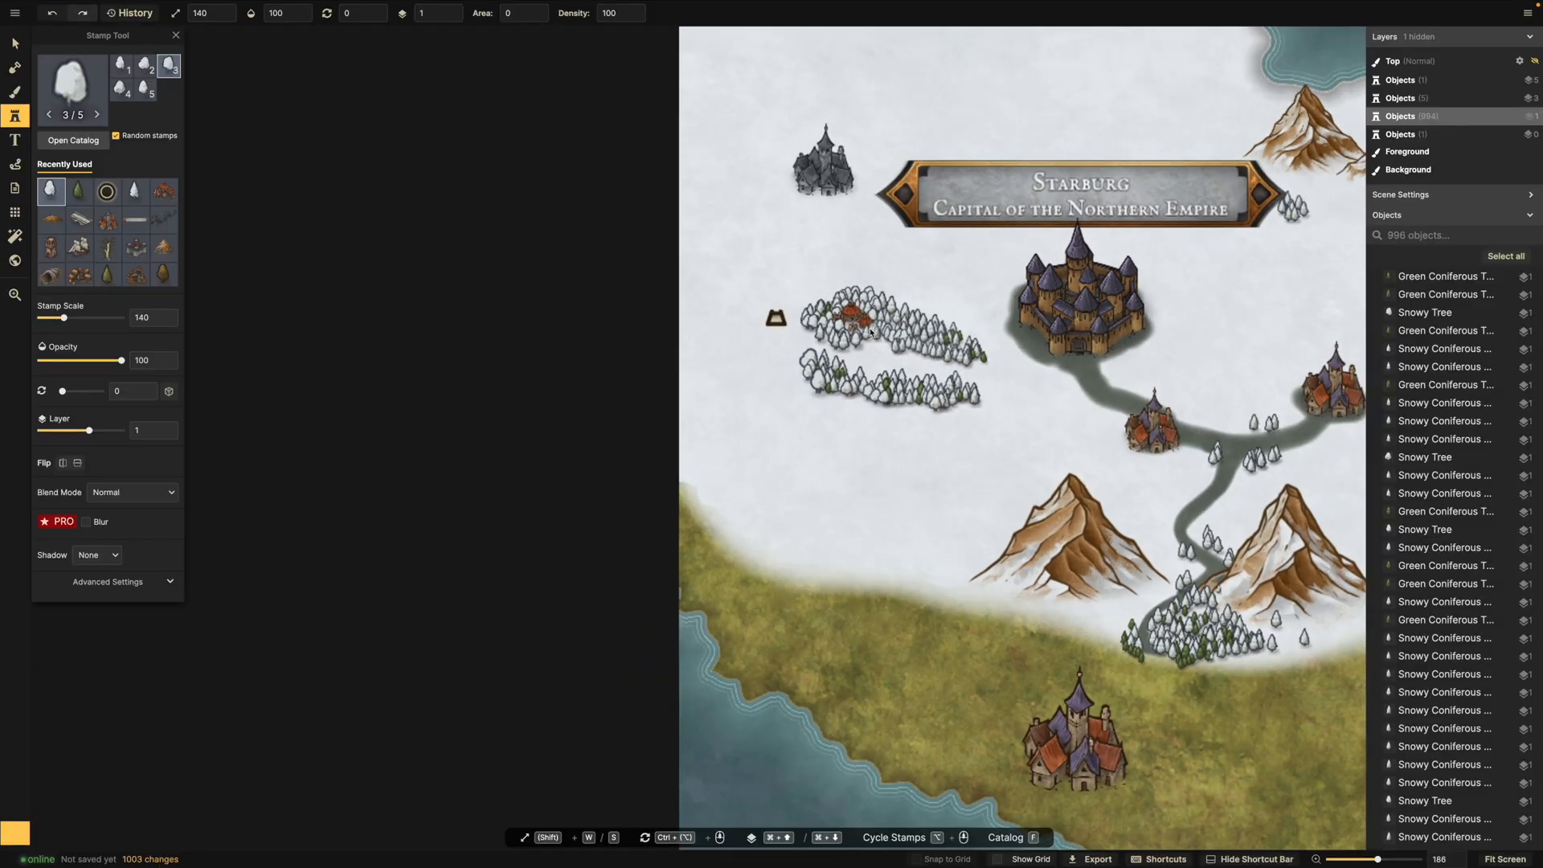
{"action": "scroll", "coordinate": [870, 332], "scroll_direction": "up", "scroll_amount": 3}
{"action": "left_click", "coordinate": [887, 342]}
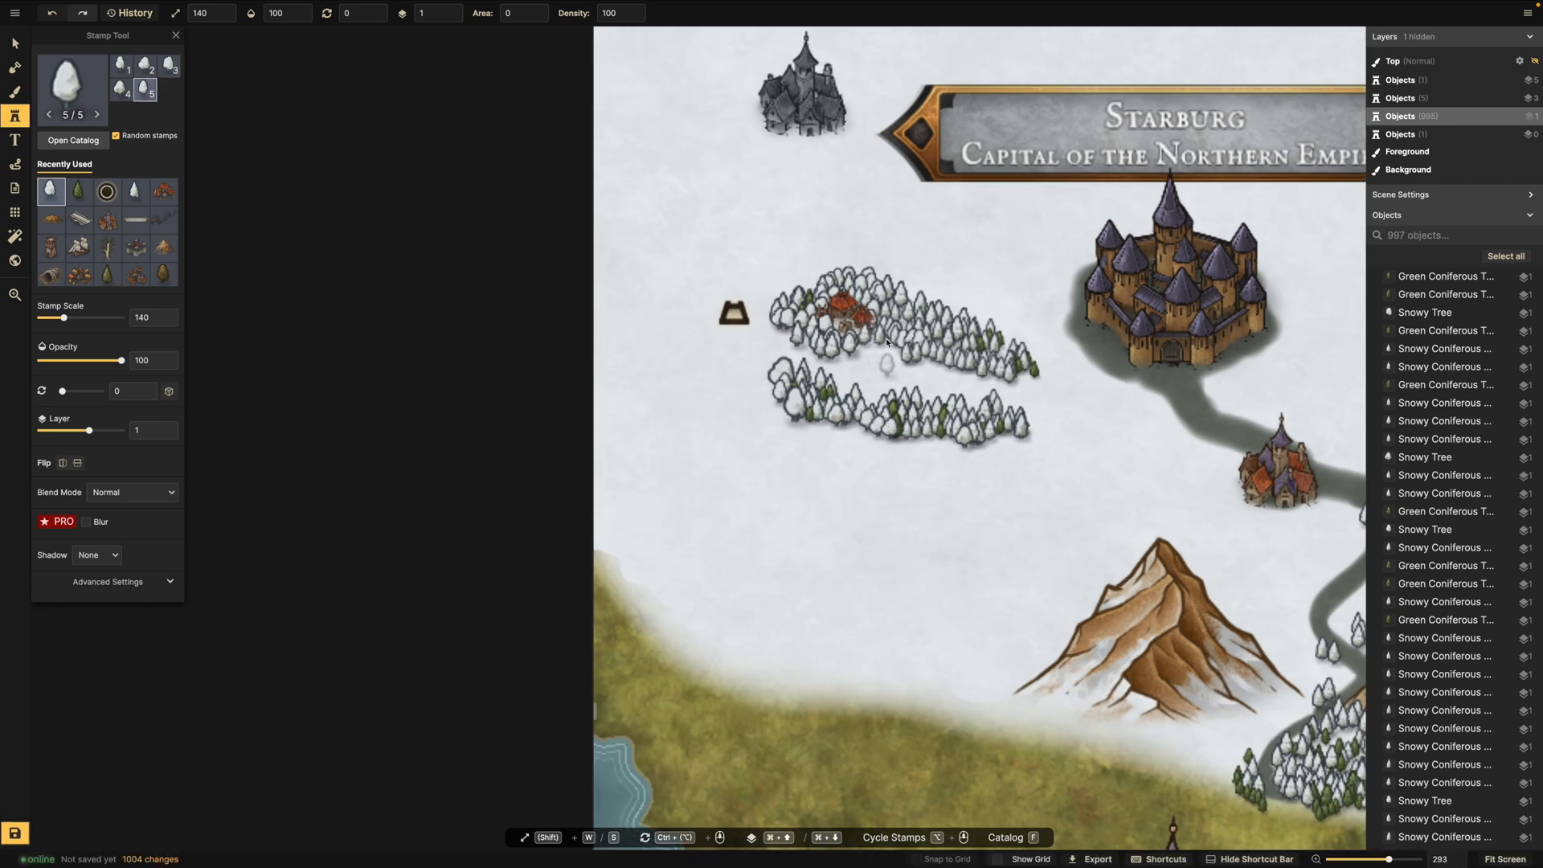
{"action": "left_click", "coordinate": [845, 359]}
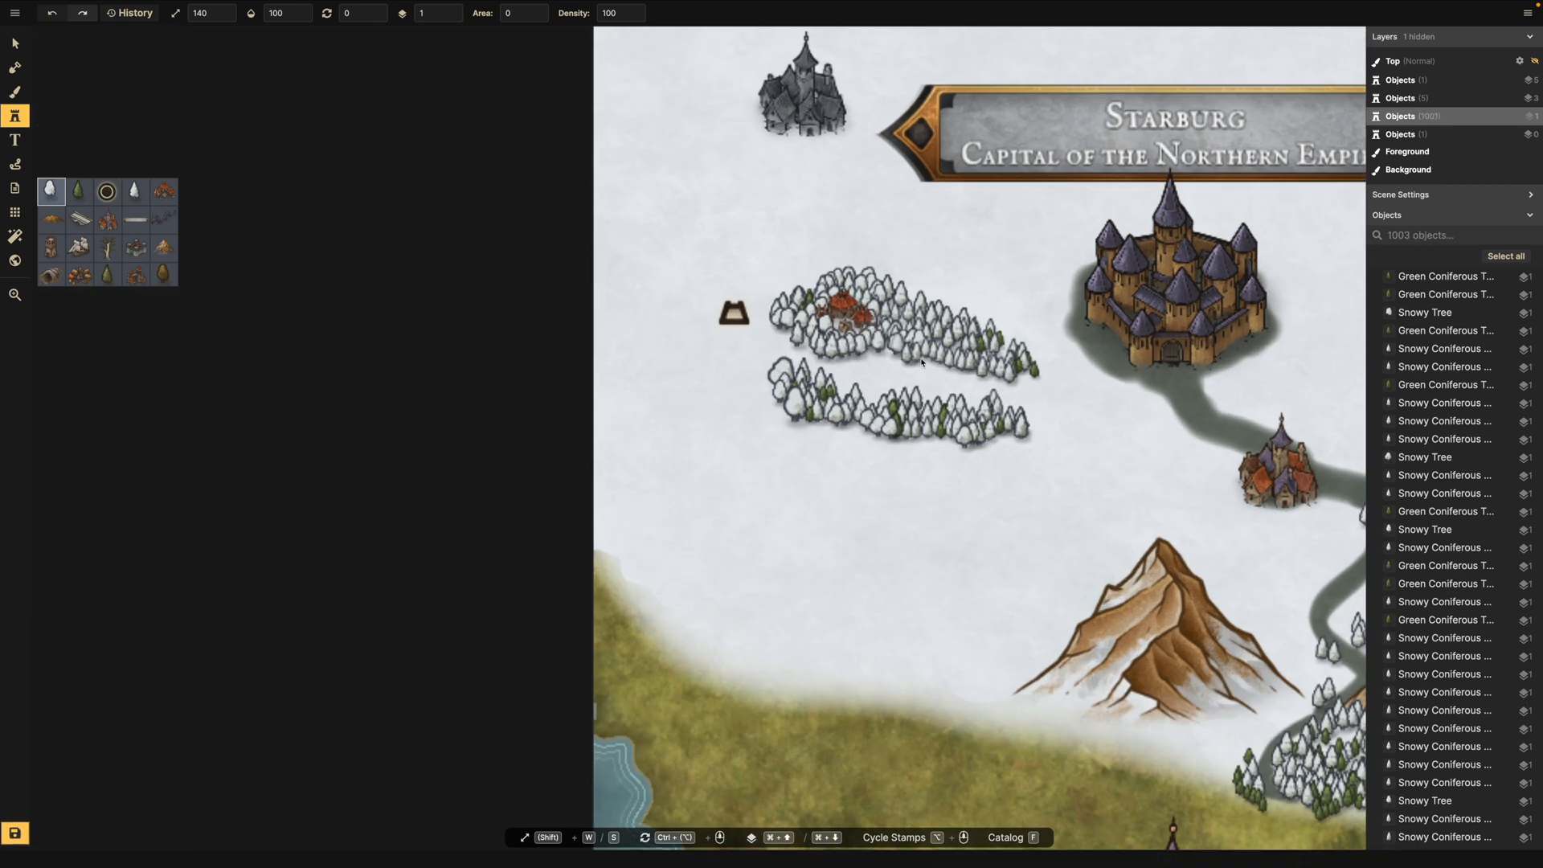
{"action": "left_click", "coordinate": [852, 363]}
{"action": "left_click", "coordinate": [866, 367]}
{"action": "left_click", "coordinate": [845, 375]}
{"action": "left_click", "coordinate": [857, 375]}
{"action": "left_click", "coordinate": [864, 374]}
{"action": "left_click", "coordinate": [870, 372]}
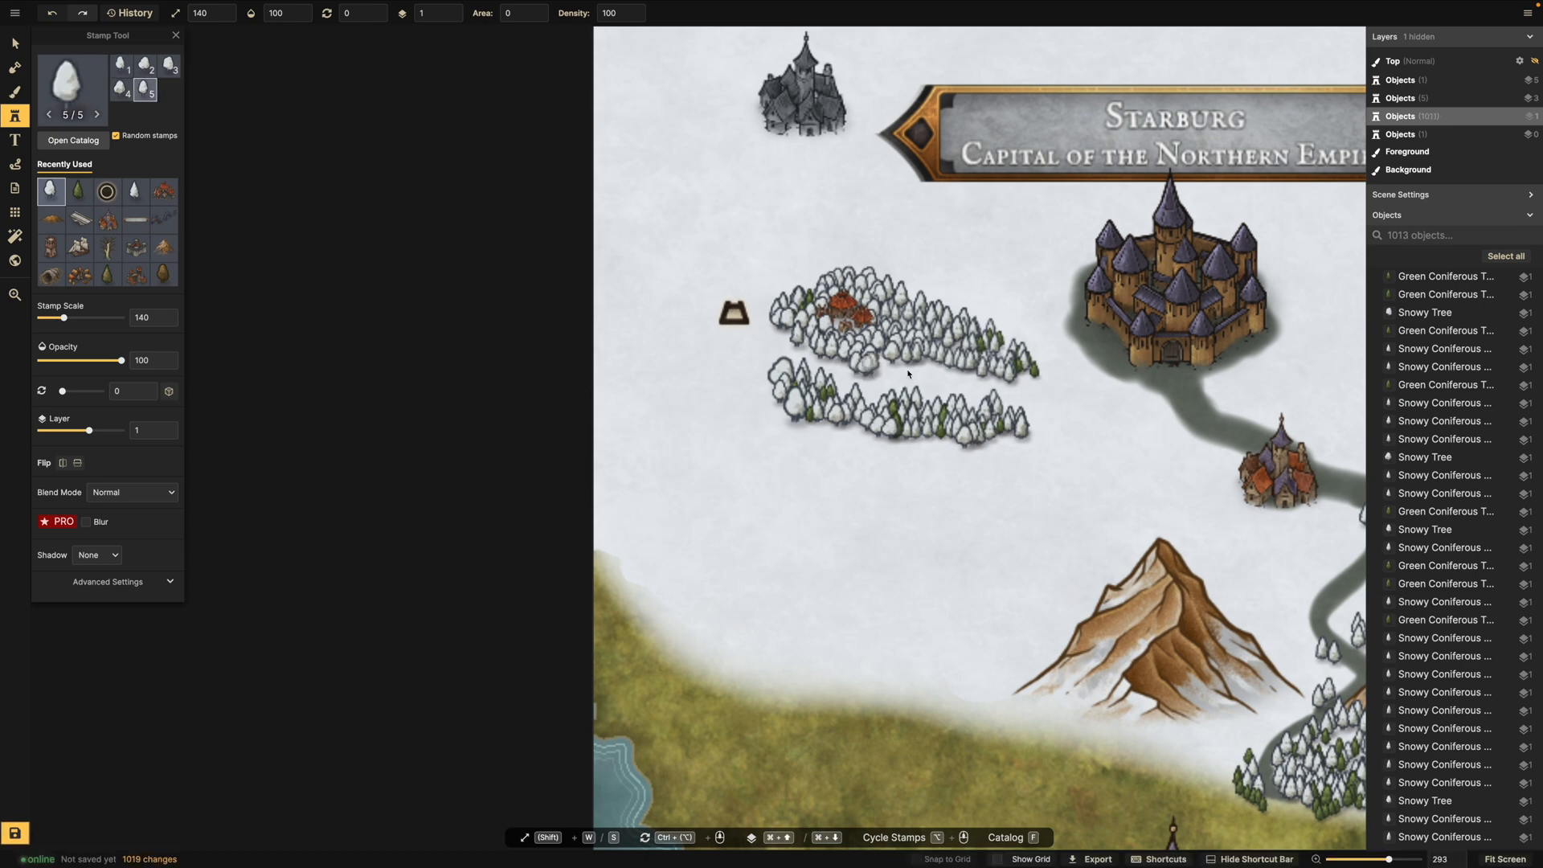
{"action": "left_click", "coordinate": [900, 386]}
{"action": "left_click", "coordinate": [928, 362]}
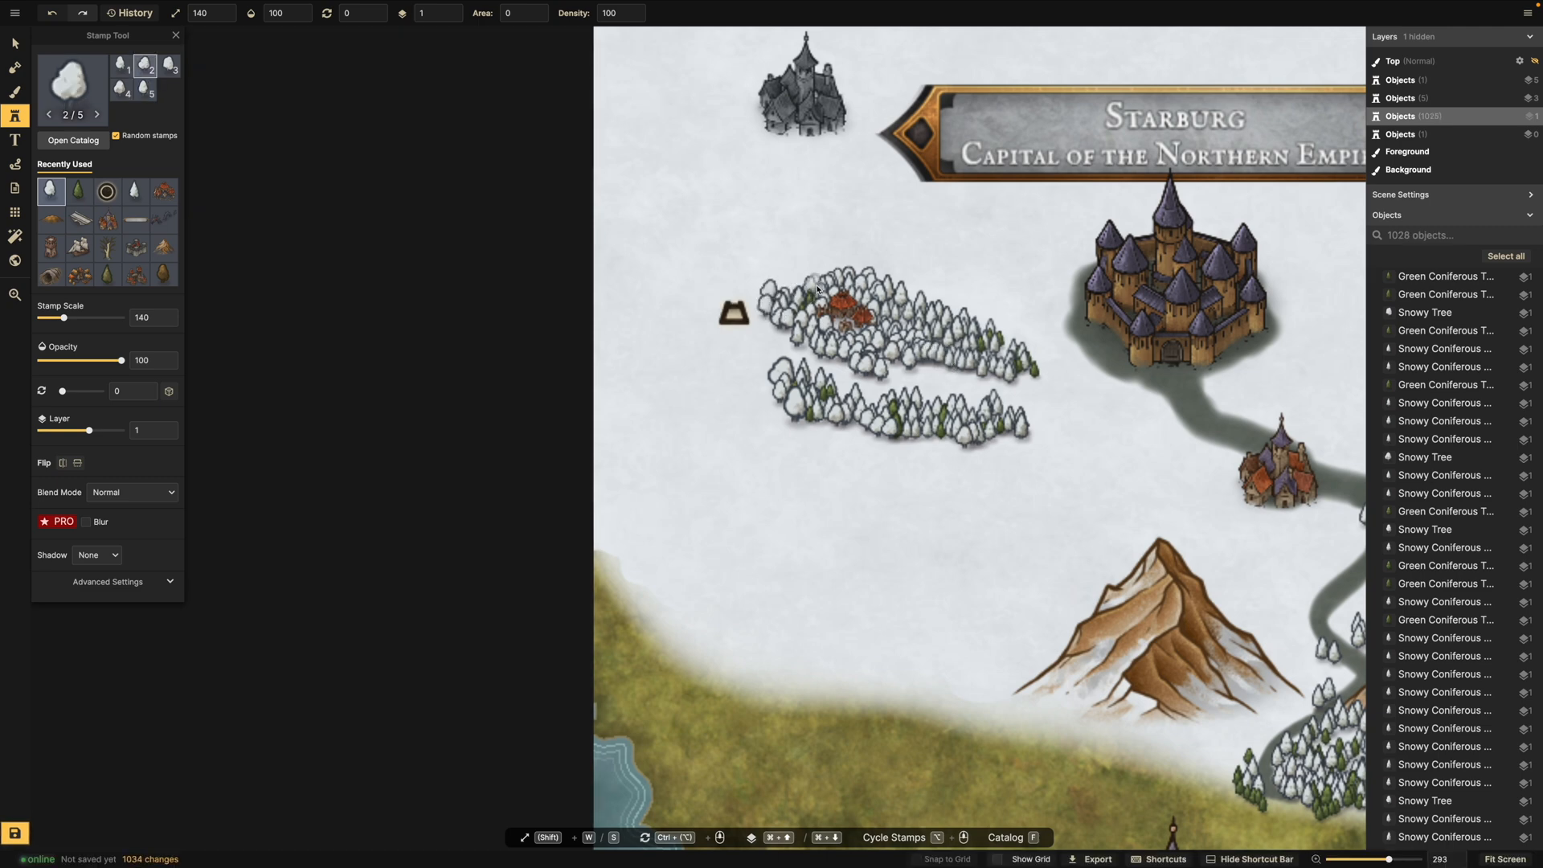
Ring the brown marker west of the Orc Village with Snowy Trees at scale 140 along its northern, western and southern sides.
{"action": "left_click_drag", "start_coordinate": [722, 300], "coordinate": [699, 327]}
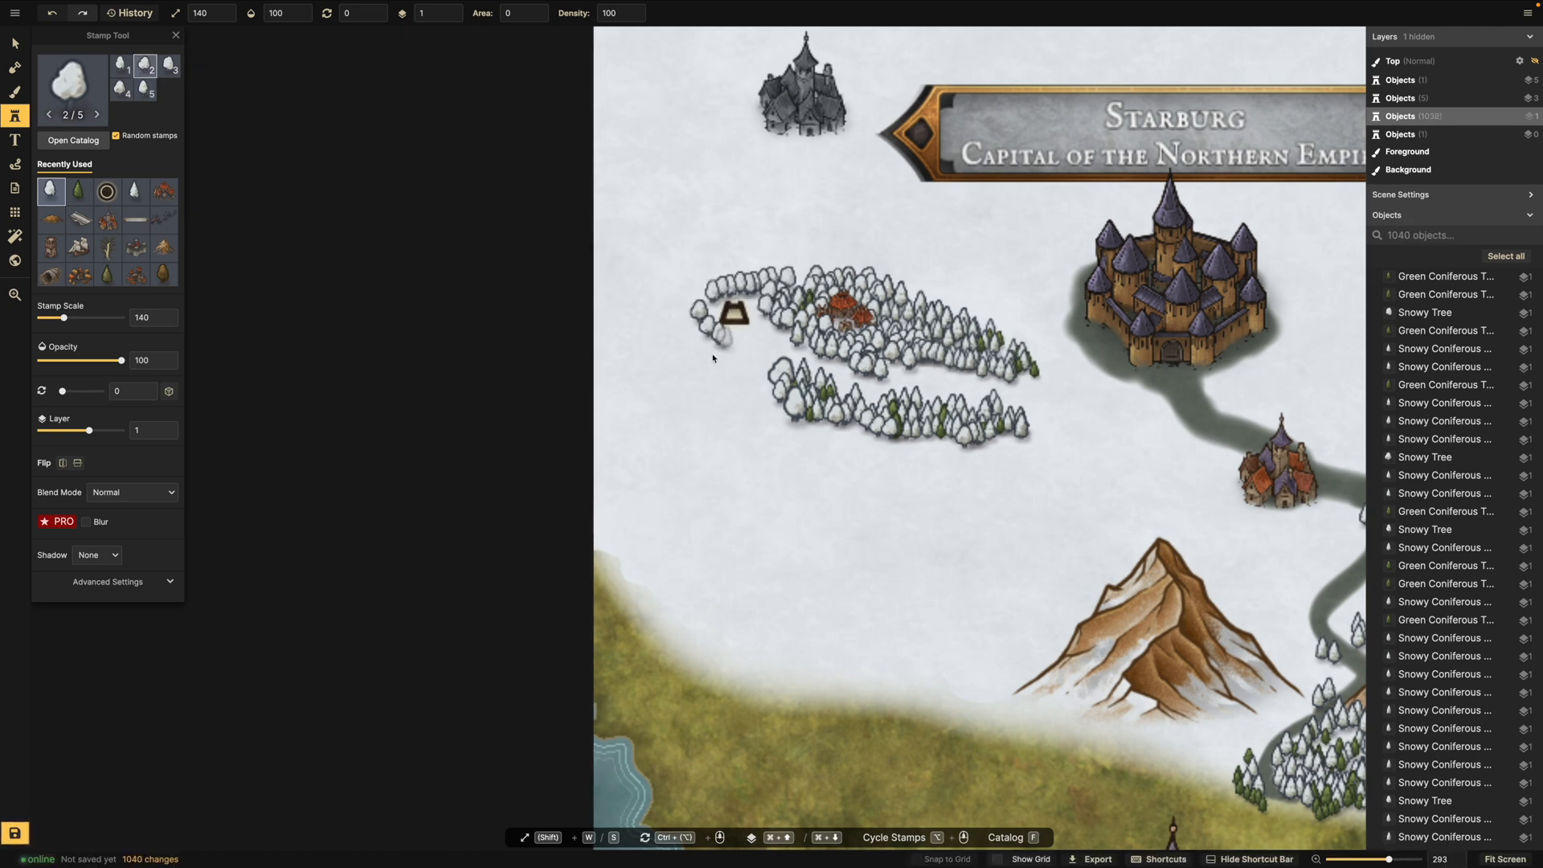
{"action": "left_click", "coordinate": [747, 378]}
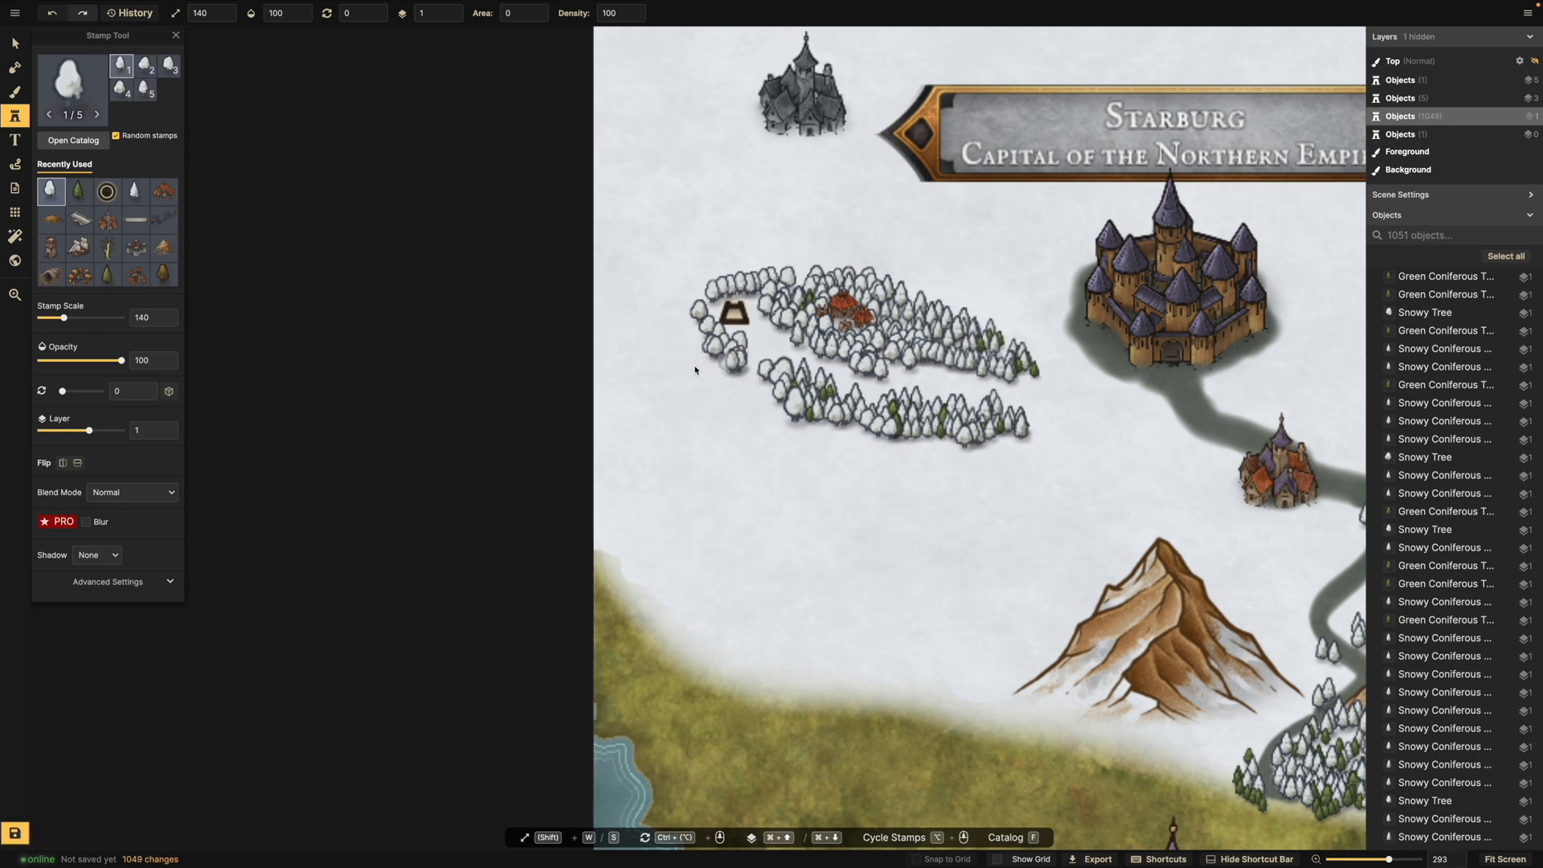
{"action": "mouse_move", "coordinate": [705, 364]}
{"action": "left_mouse_down"}
{"action": "mouse_move", "coordinate": [680, 326]}
{"action": "mouse_move", "coordinate": [700, 303]}
{"action": "mouse_move", "coordinate": [667, 346]}
{"action": "left_mouse_up"}
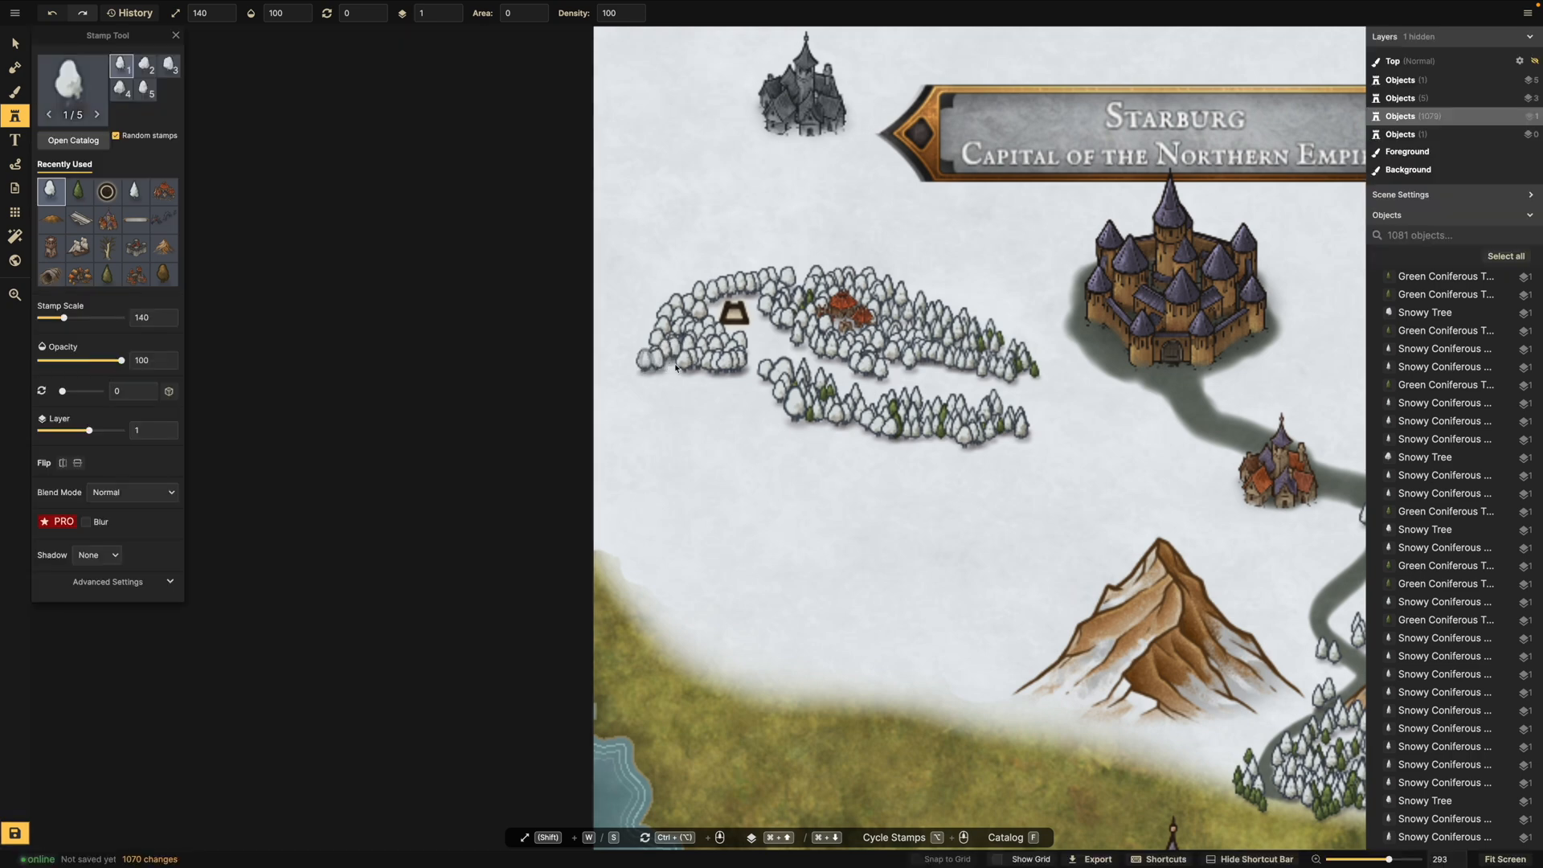
Extend the southern forest belt westward below the brown marker with Snowy Trees at scale 140.
{"action": "mouse_move", "coordinate": [734, 392]}
{"action": "left_mouse_down"}
{"action": "mouse_move", "coordinate": [818, 428]}
{"action": "mouse_move", "coordinate": [749, 419]}
{"action": "left_mouse_up"}
{"action": "mouse_move", "coordinate": [659, 448]}
{"action": "left_mouse_down"}
{"action": "mouse_move", "coordinate": [684, 425]}
{"action": "mouse_move", "coordinate": [854, 435]}
{"action": "mouse_move", "coordinate": [838, 448]}
{"action": "mouse_move", "coordinate": [718, 421]}
{"action": "mouse_move", "coordinate": [659, 427]}
{"action": "mouse_move", "coordinate": [770, 433]}
{"action": "left_mouse_up"}
{"action": "scroll", "coordinate": [183, 161], "scroll_direction": "up", "scroll_amount": 2}
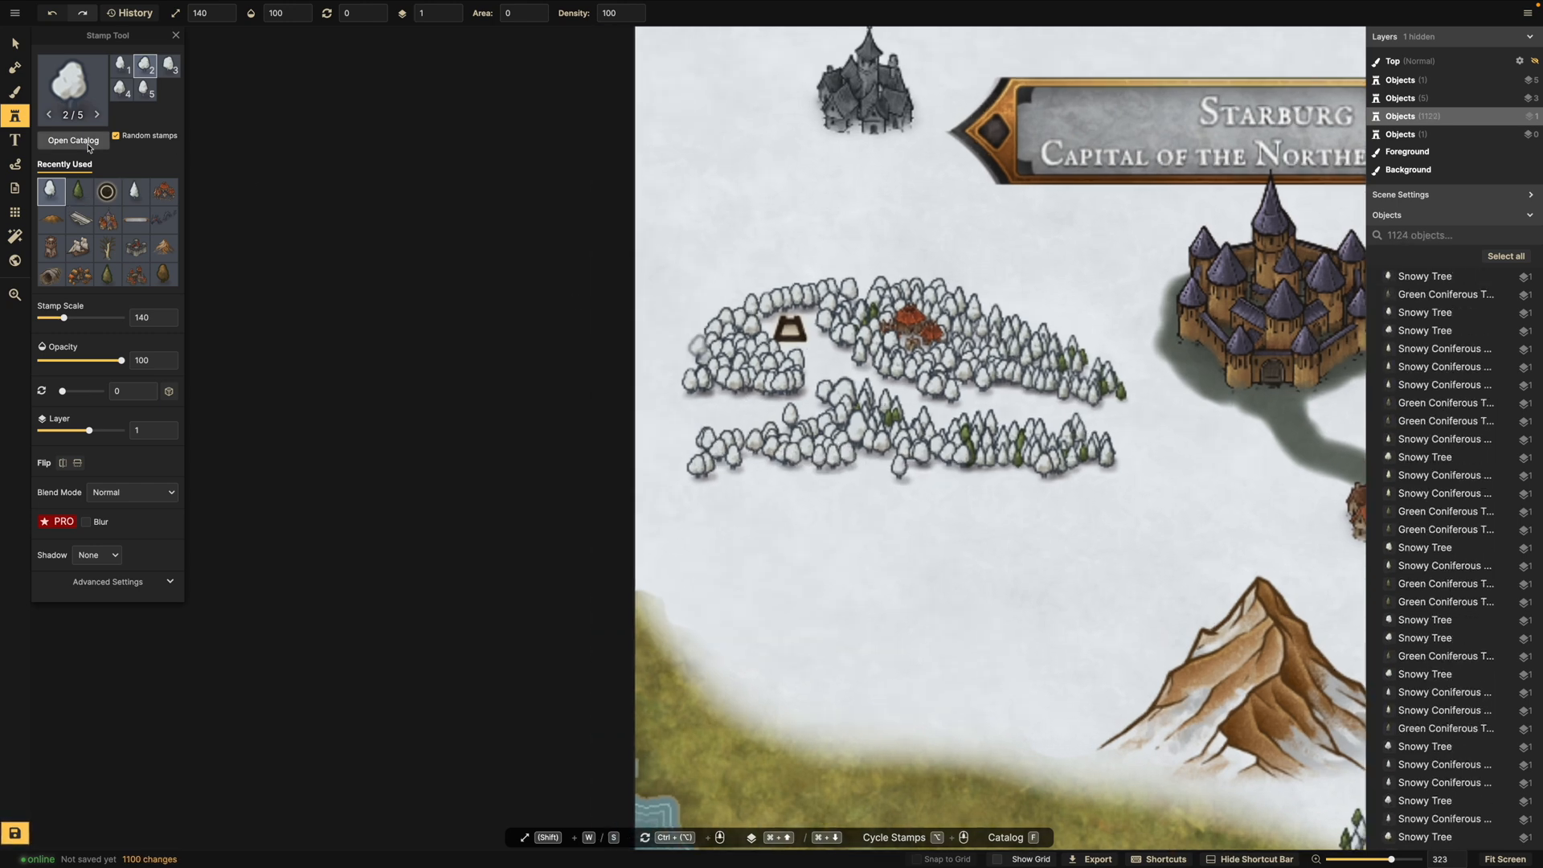
Choose the Green Coniferous Trees from the Forest stamps and scatter three at scale 140 through the southern belt's western half.
{"action": "left_click", "coordinate": [74, 140]}
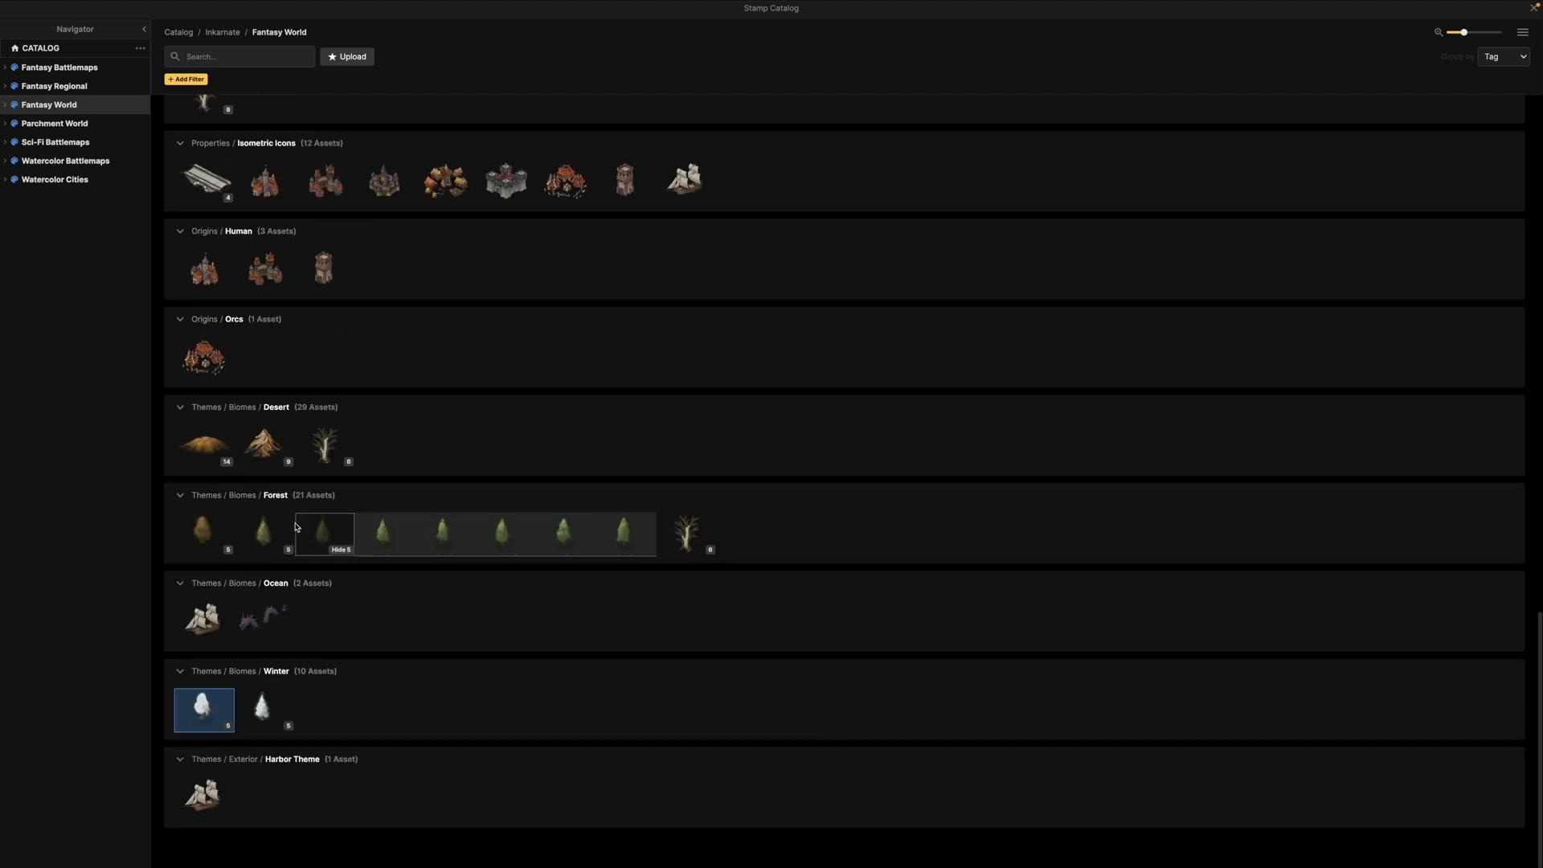
{"action": "left_click", "coordinate": [385, 536]}
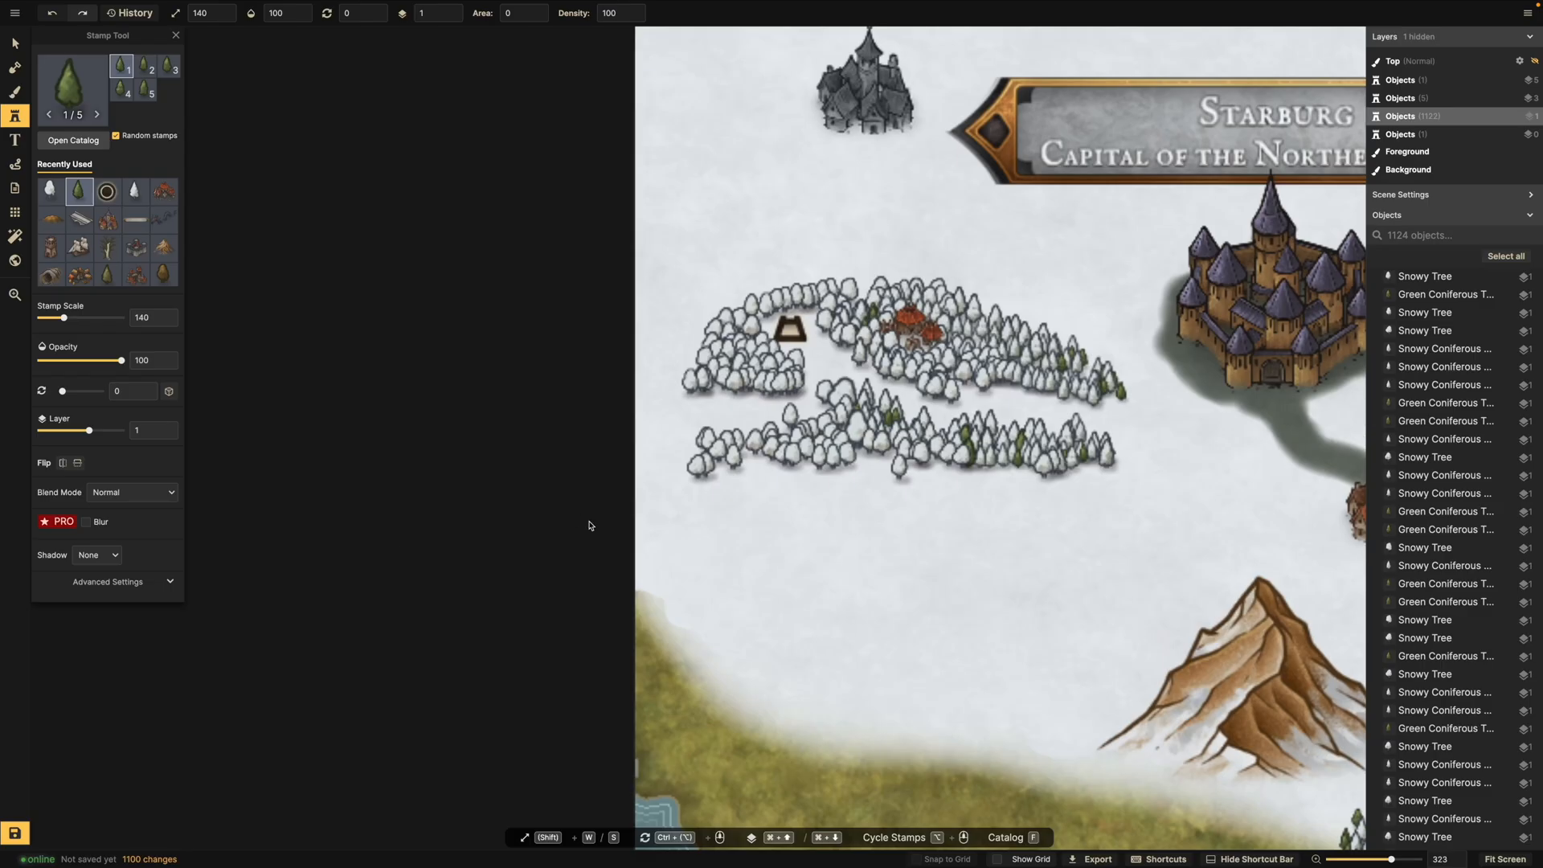
{"action": "left_click", "coordinate": [828, 451]}
{"action": "left_click", "coordinate": [859, 451]}
{"action": "left_click", "coordinate": [753, 455]}
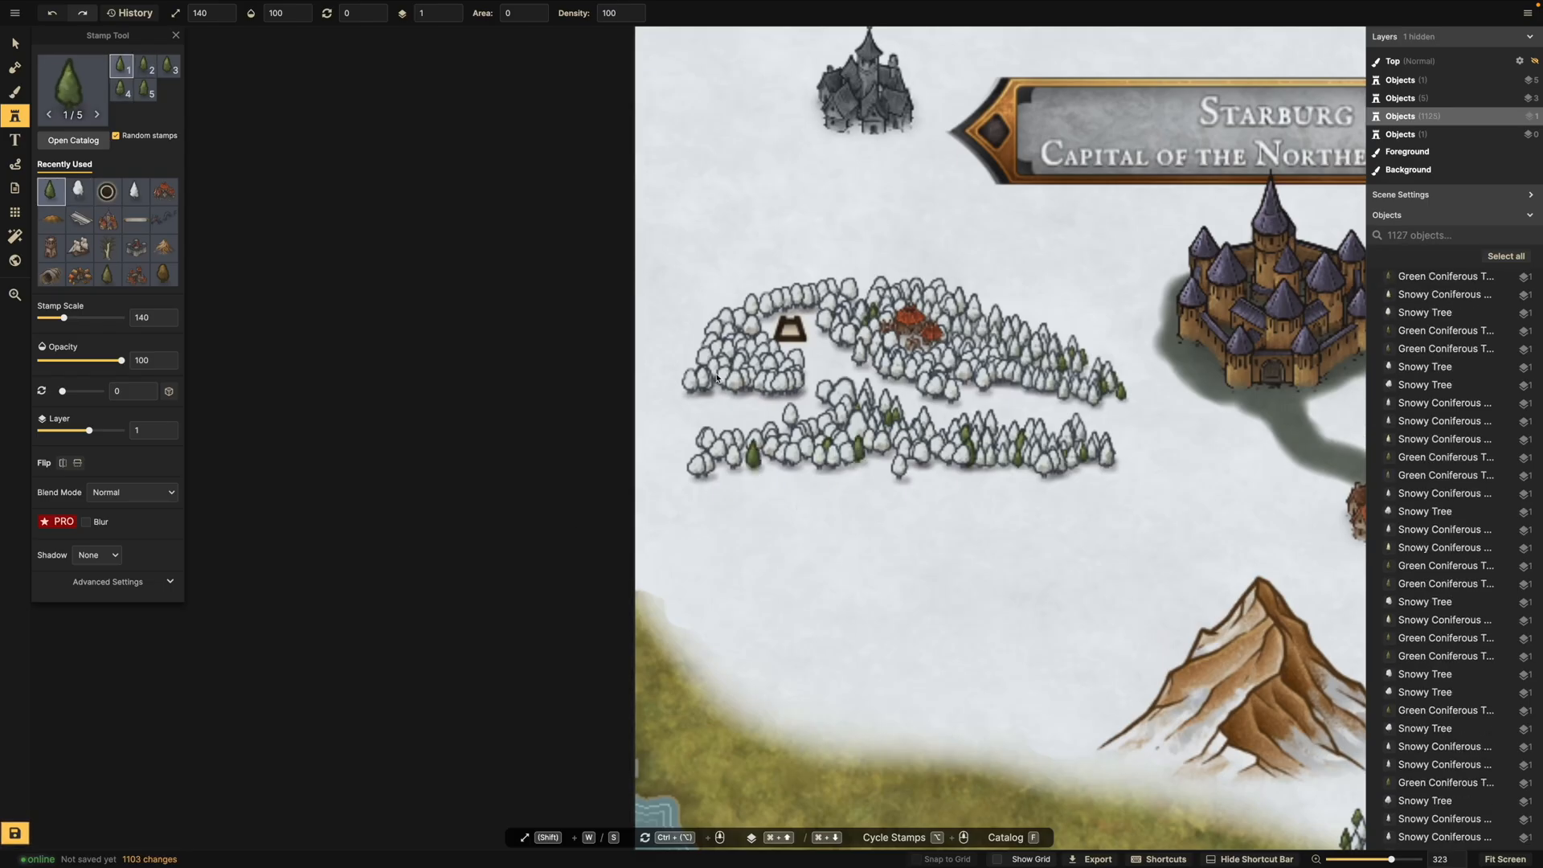
Mix Green Coniferous Trees into the cluster around the brown marker and the Orc Village forest's northwestern edge.
{"action": "left_click", "coordinate": [755, 391]}
{"action": "left_click", "coordinate": [684, 399]}
{"action": "left_click", "coordinate": [865, 320]}
{"action": "left_click", "coordinate": [867, 282]}
{"action": "left_click_drag", "start_coordinate": [819, 275], "coordinate": [748, 287]}
{"action": "scroll", "coordinate": [759, 304], "scroll_direction": "up", "scroll_amount": 5}
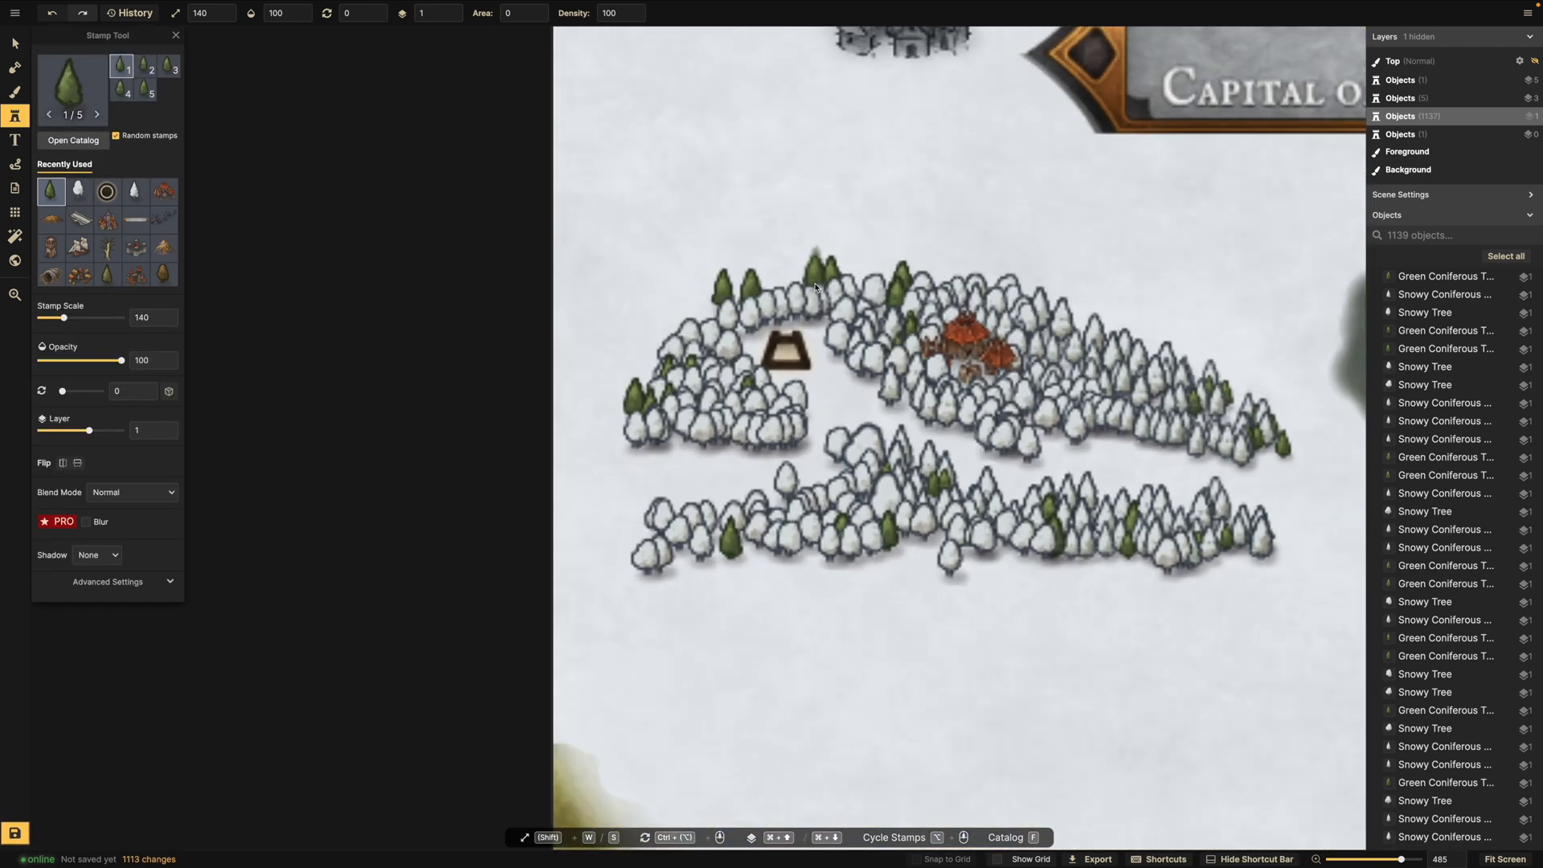
{"action": "key", "text": "super+z"}
{"action": "key", "text": "super+z"}
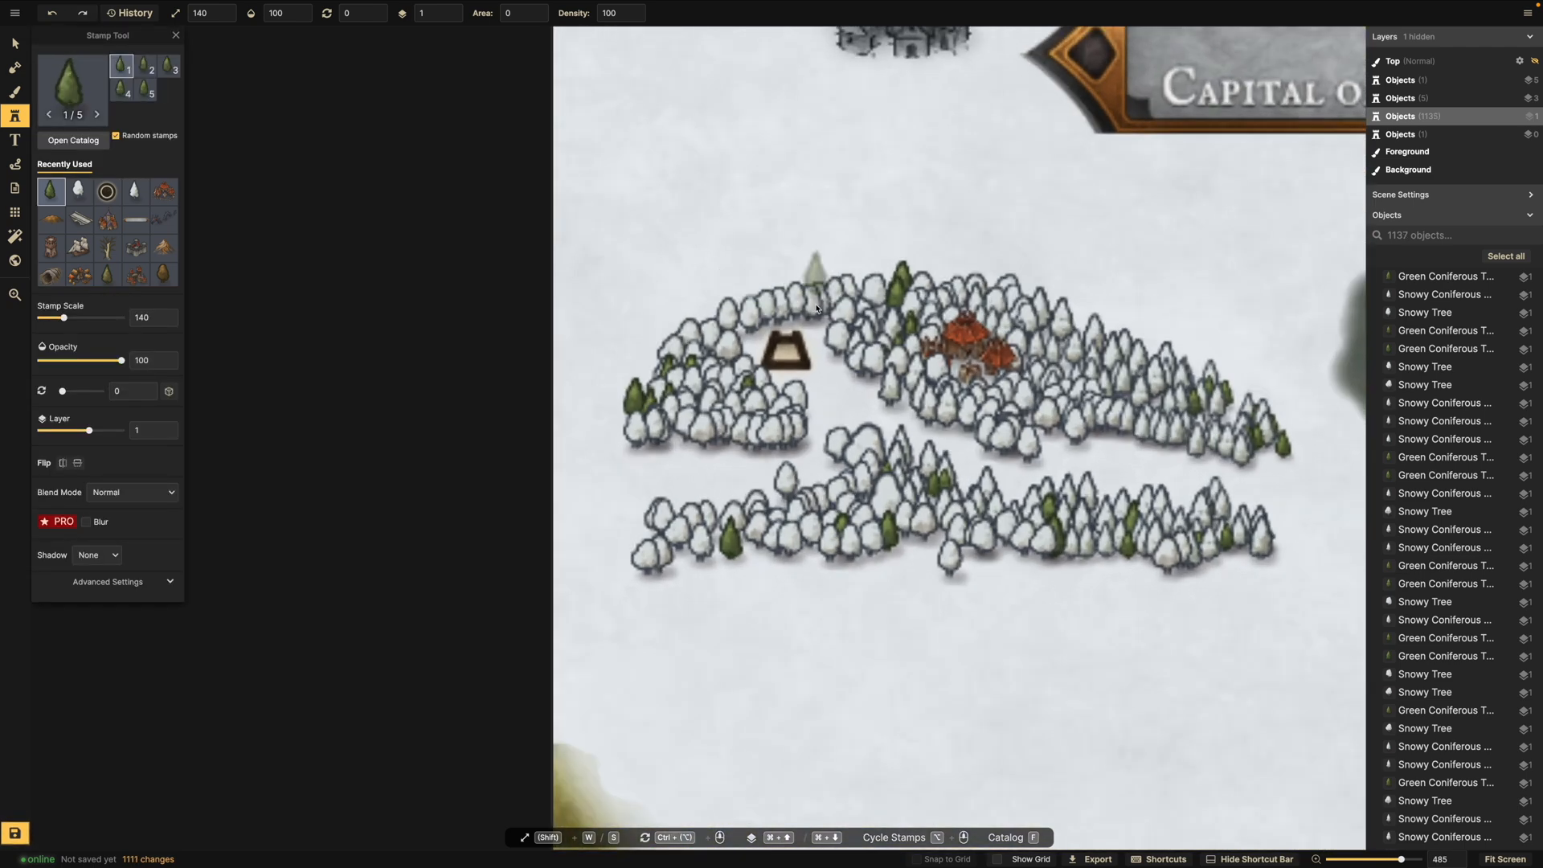
Add a Green Coniferous Tree at the forest's northern edge between the brown marker and the Orc Village, and save the map.
{"action": "left_click", "coordinate": [862, 288]}
{"action": "scroll", "coordinate": [808, 444], "scroll_direction": "down", "scroll_amount": 2}
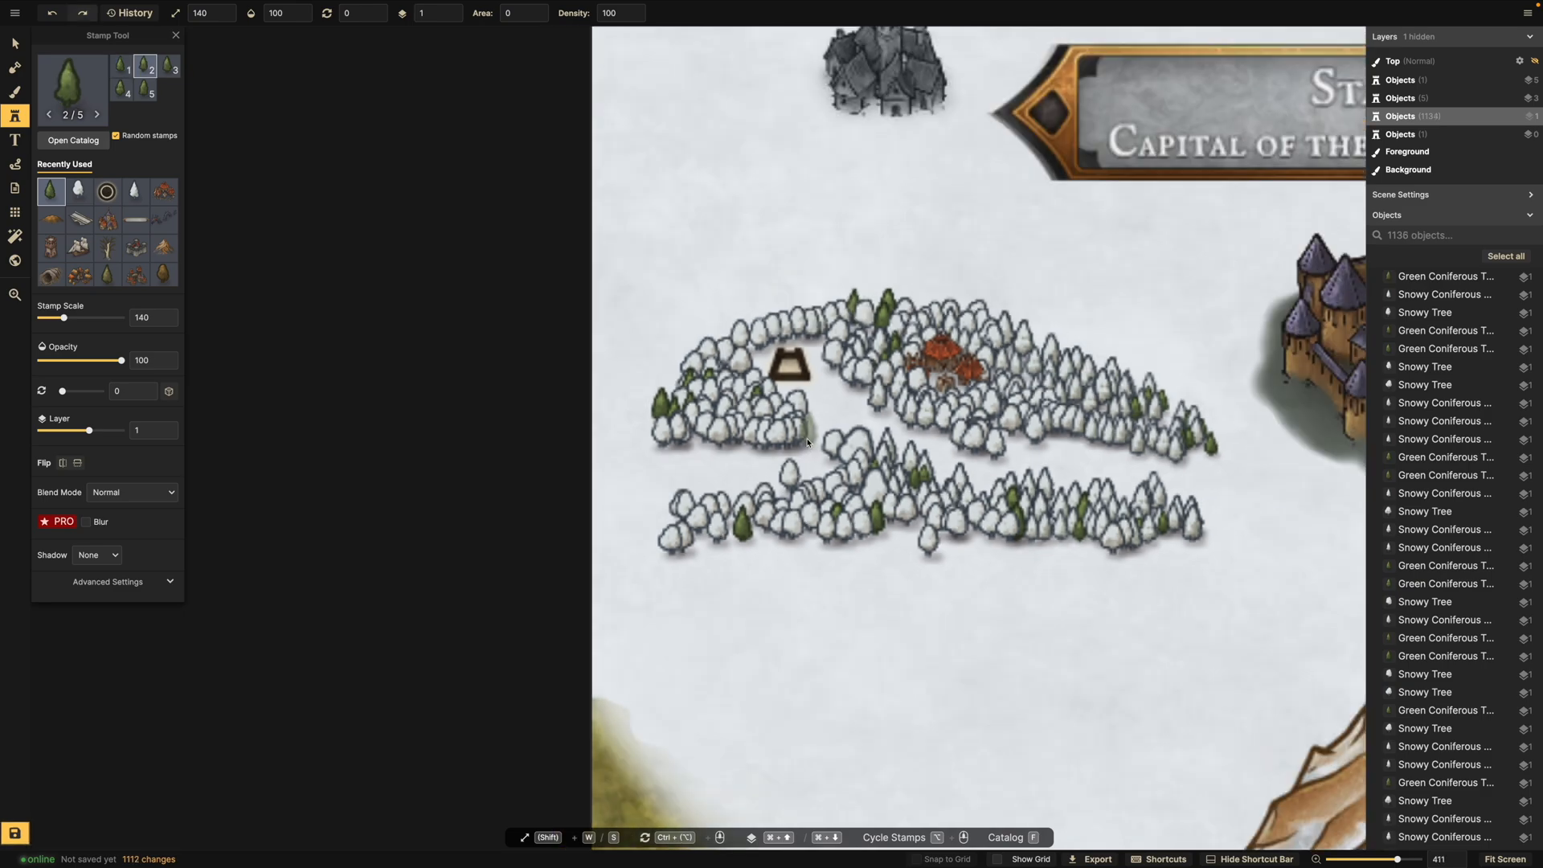
{"action": "key", "text": "super+s"}
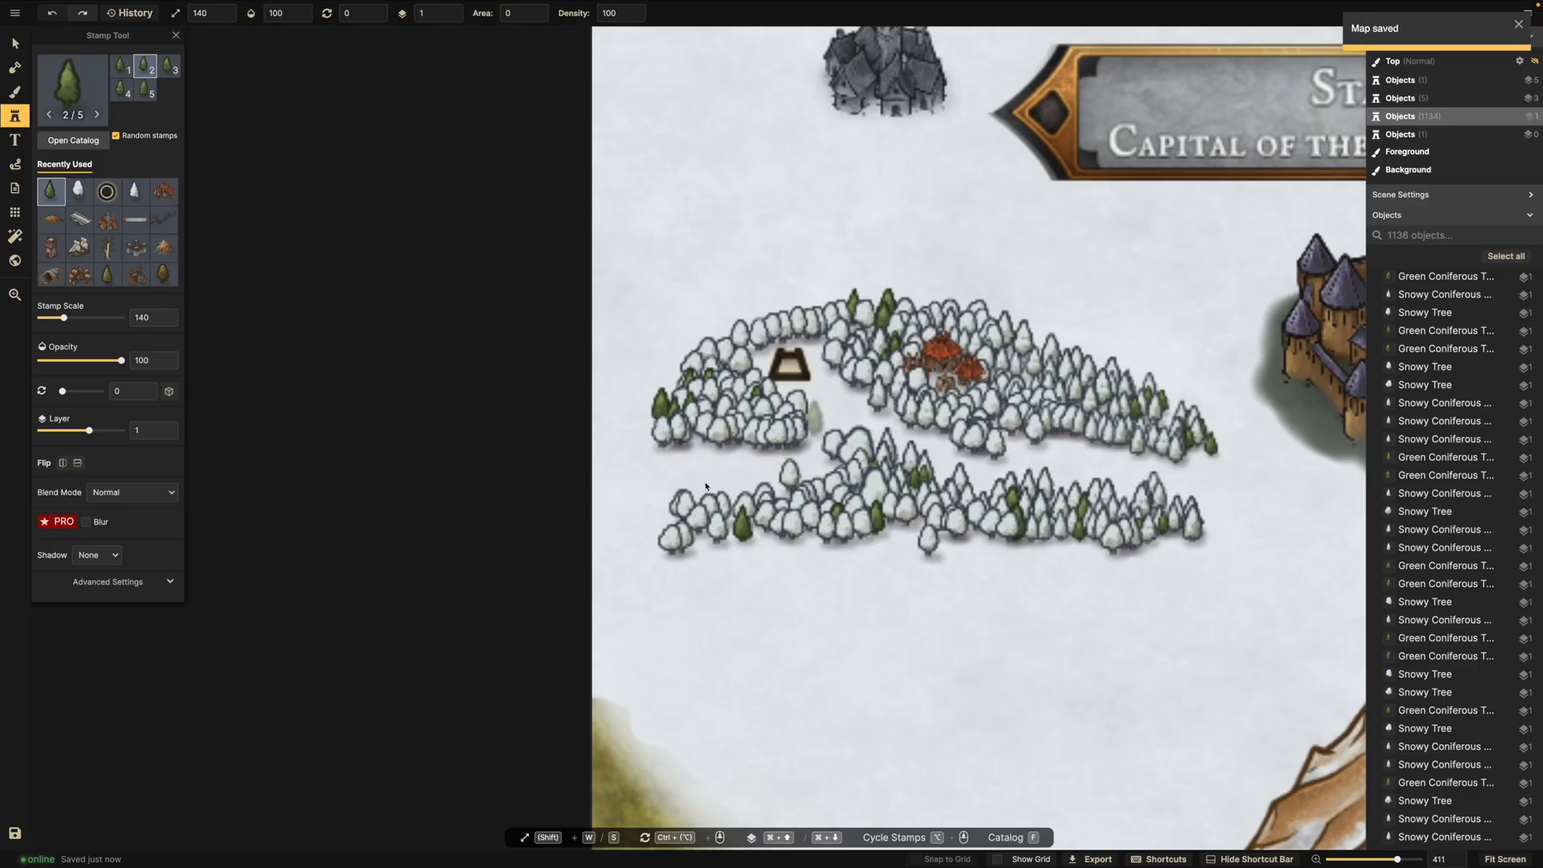
Set up the foreground brush with the darkest Water texture at brush size 4.
{"action": "left_click", "coordinate": [16, 93]}
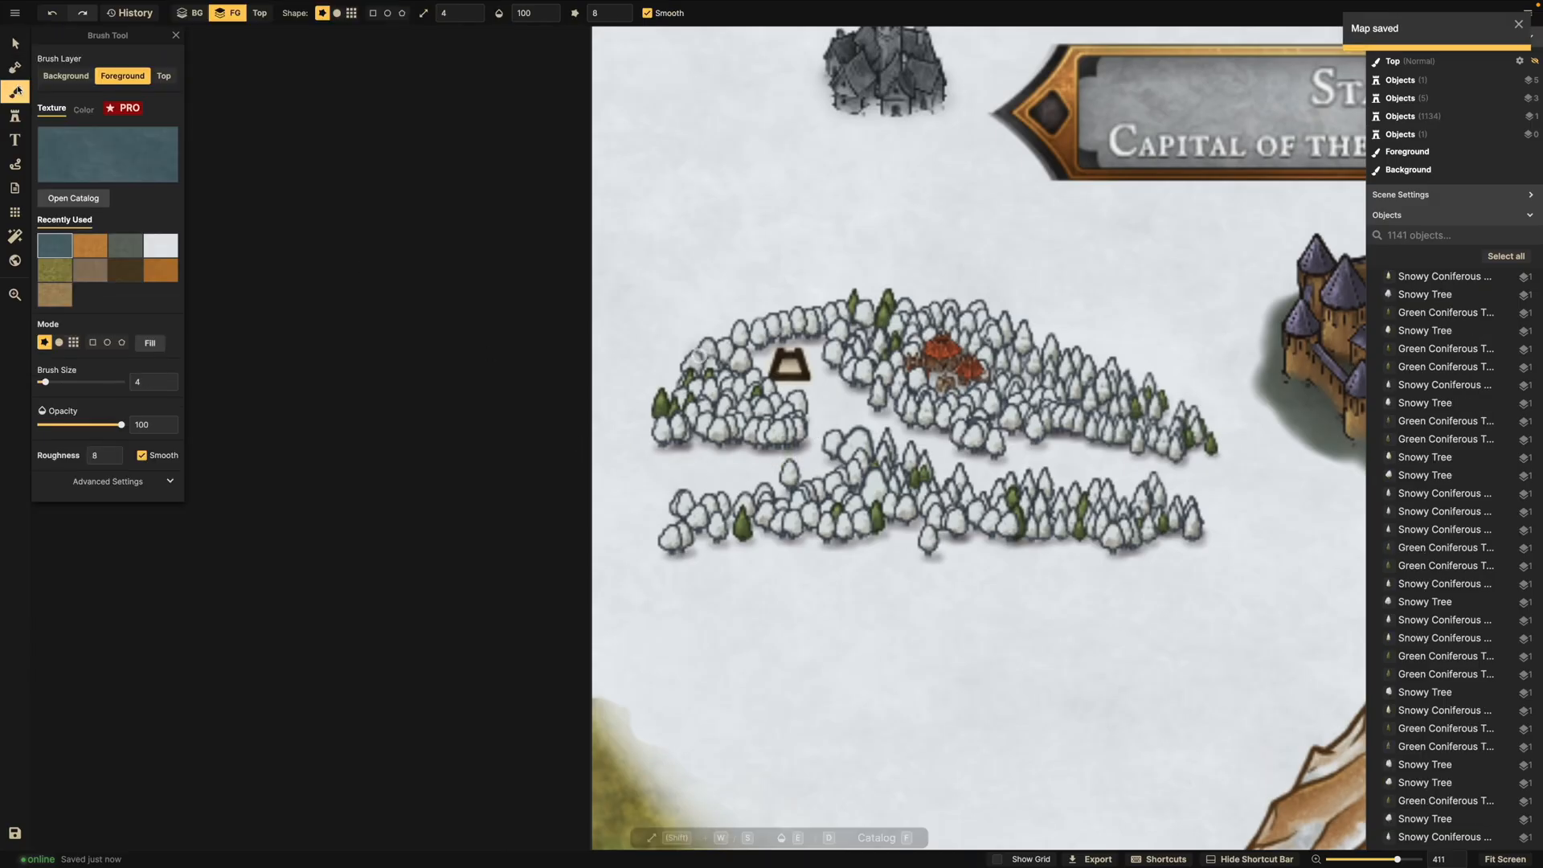
{"action": "left_click", "coordinate": [15, 93]}
{"action": "left_click", "coordinate": [22, 95]}
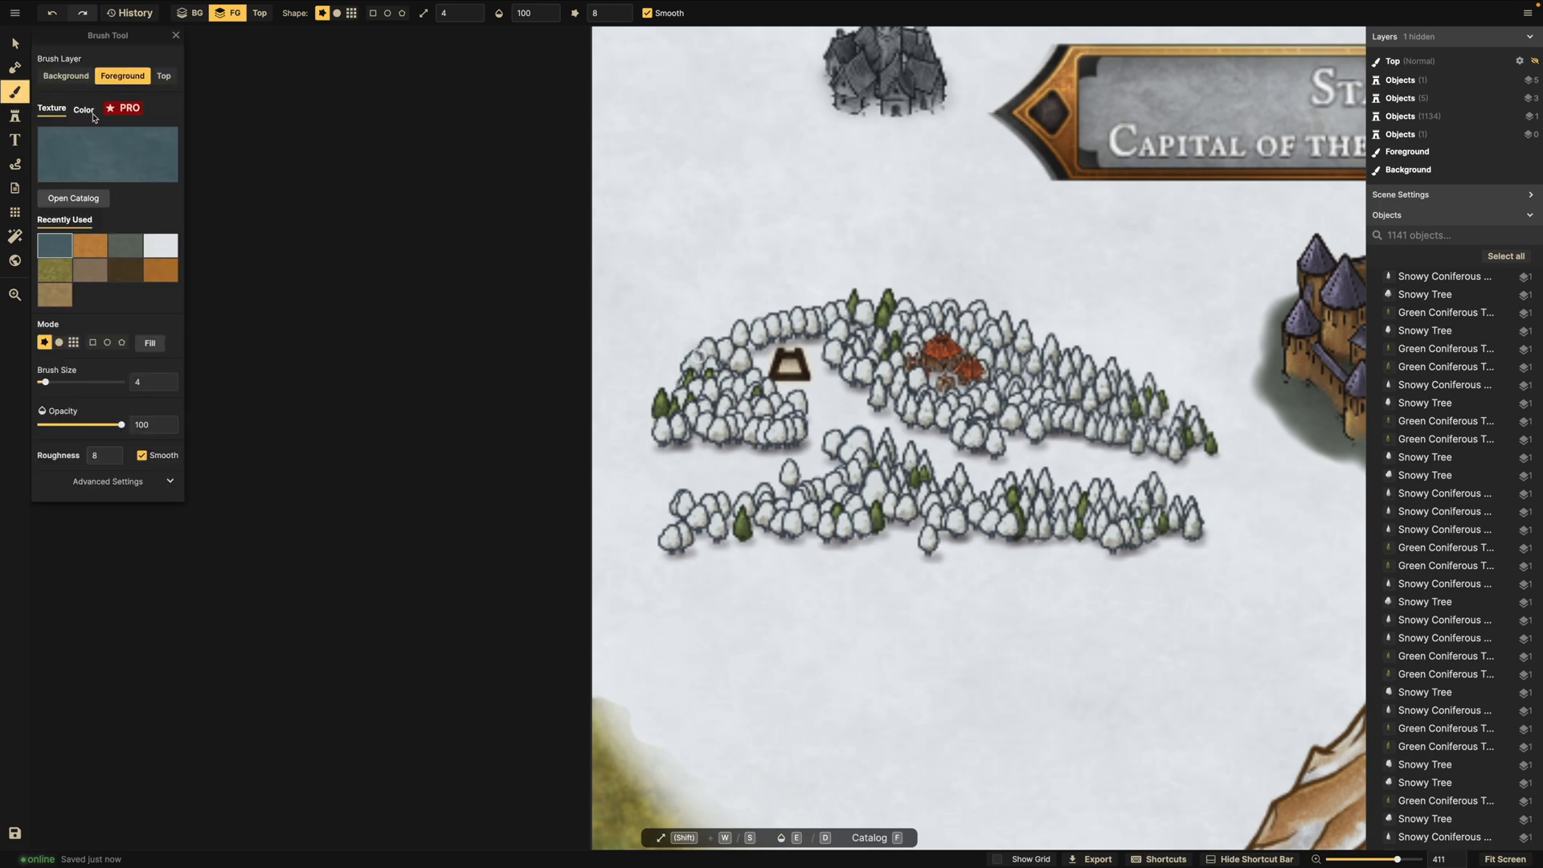
{"action": "left_click", "coordinate": [78, 199]}
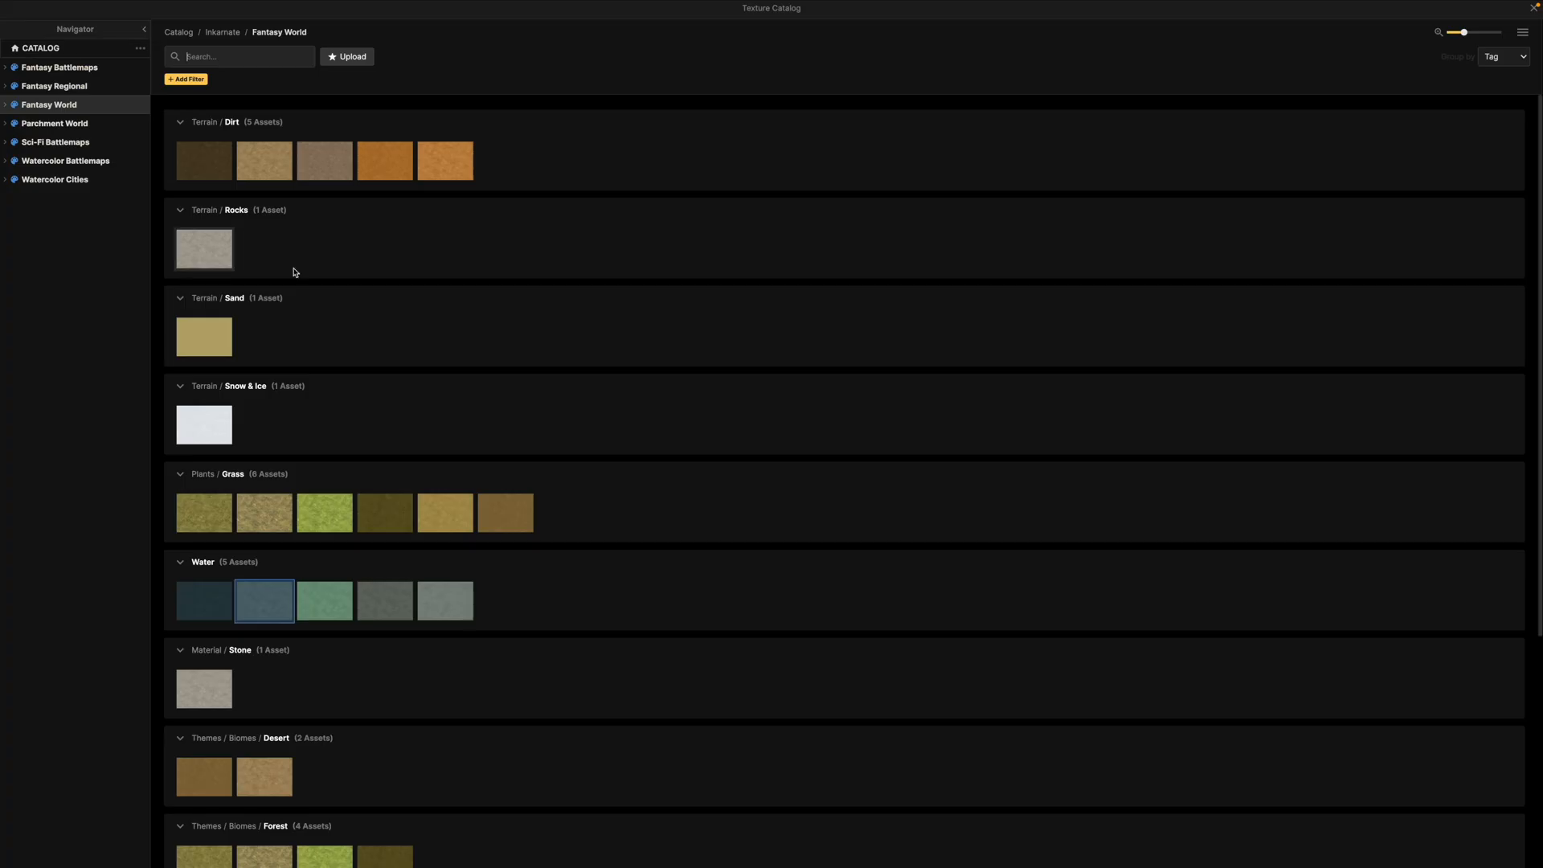
{"action": "scroll", "coordinate": [450, 443], "scroll_direction": "down", "scroll_amount": 5}
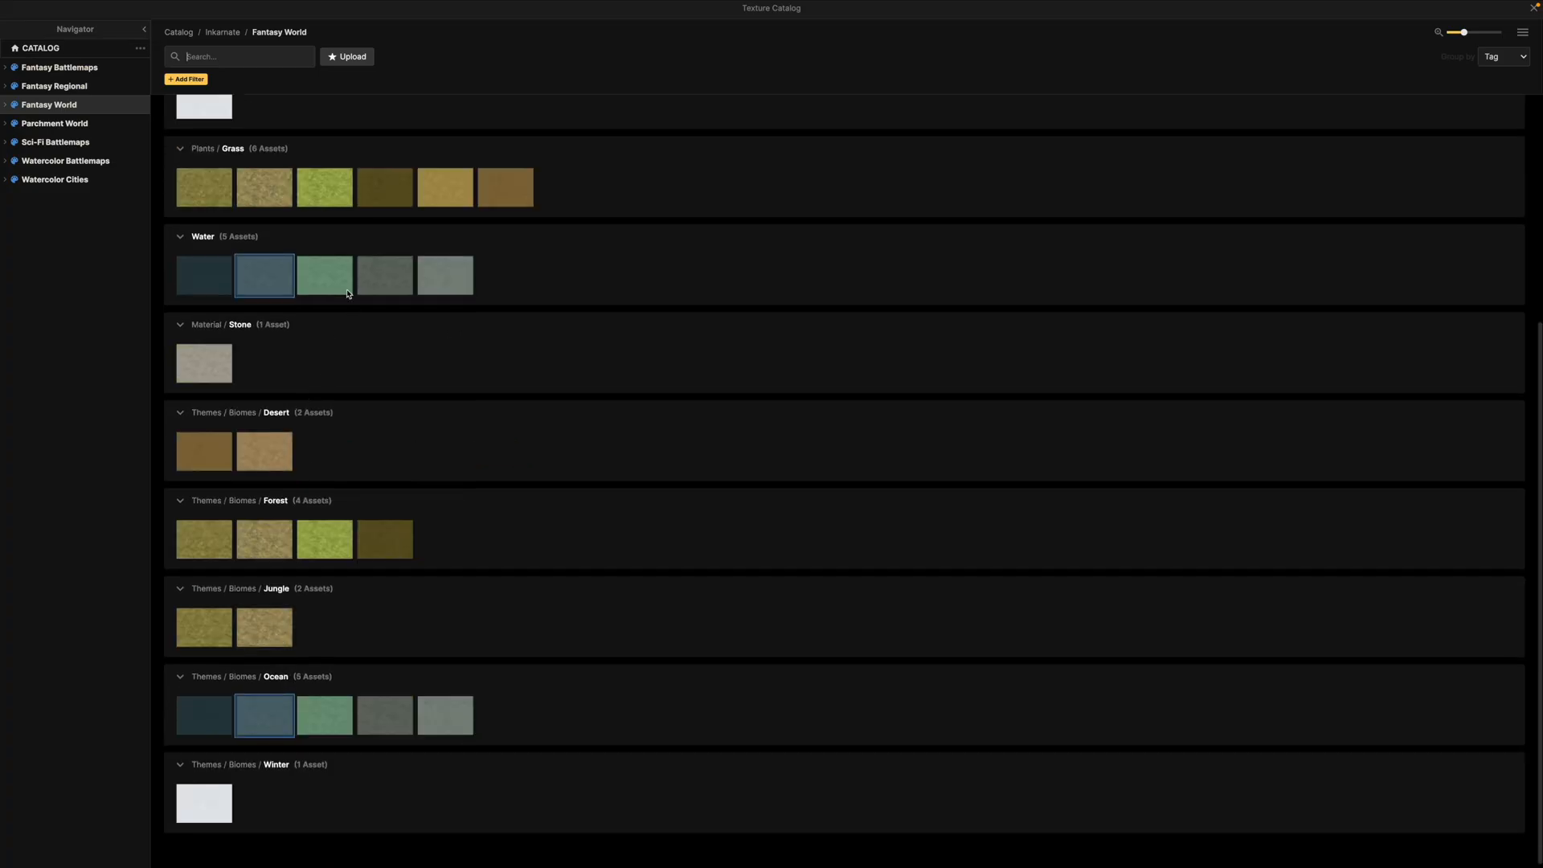
{"action": "left_click", "coordinate": [204, 275]}
{"action": "scroll", "coordinate": [768, 476], "scroll_direction": "down", "scroll_amount": 2}
{"action": "scroll", "coordinate": [767, 477], "scroll_direction": "up", "scroll_amount": 5}
{"action": "left_click_drag", "start_coordinate": [728, 471], "coordinate": [766, 472]}
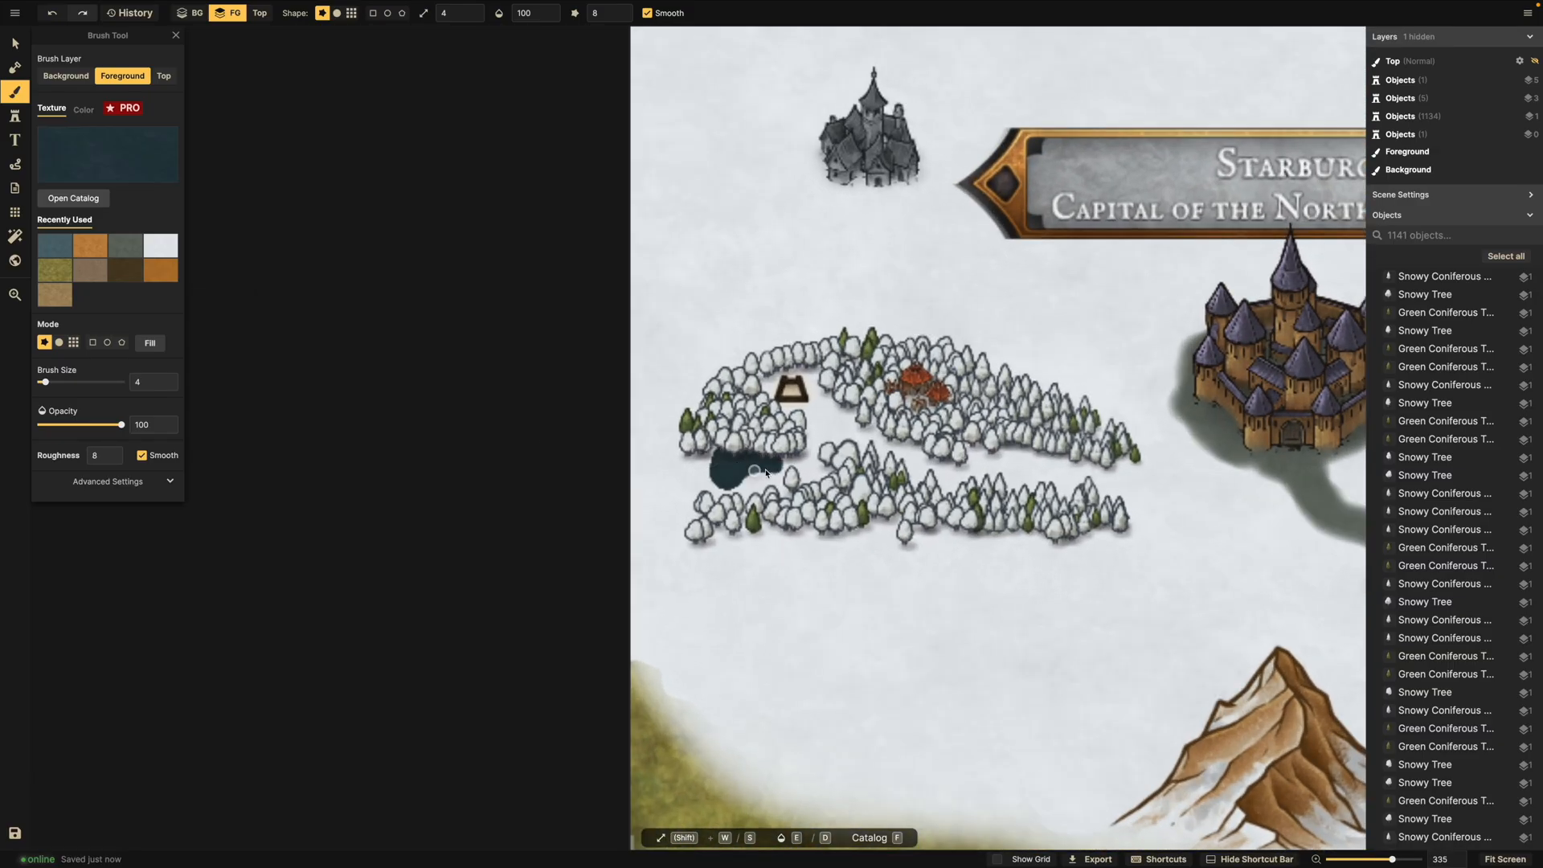
{"action": "scroll", "coordinate": [791, 434], "scroll_direction": "up", "scroll_amount": 3}
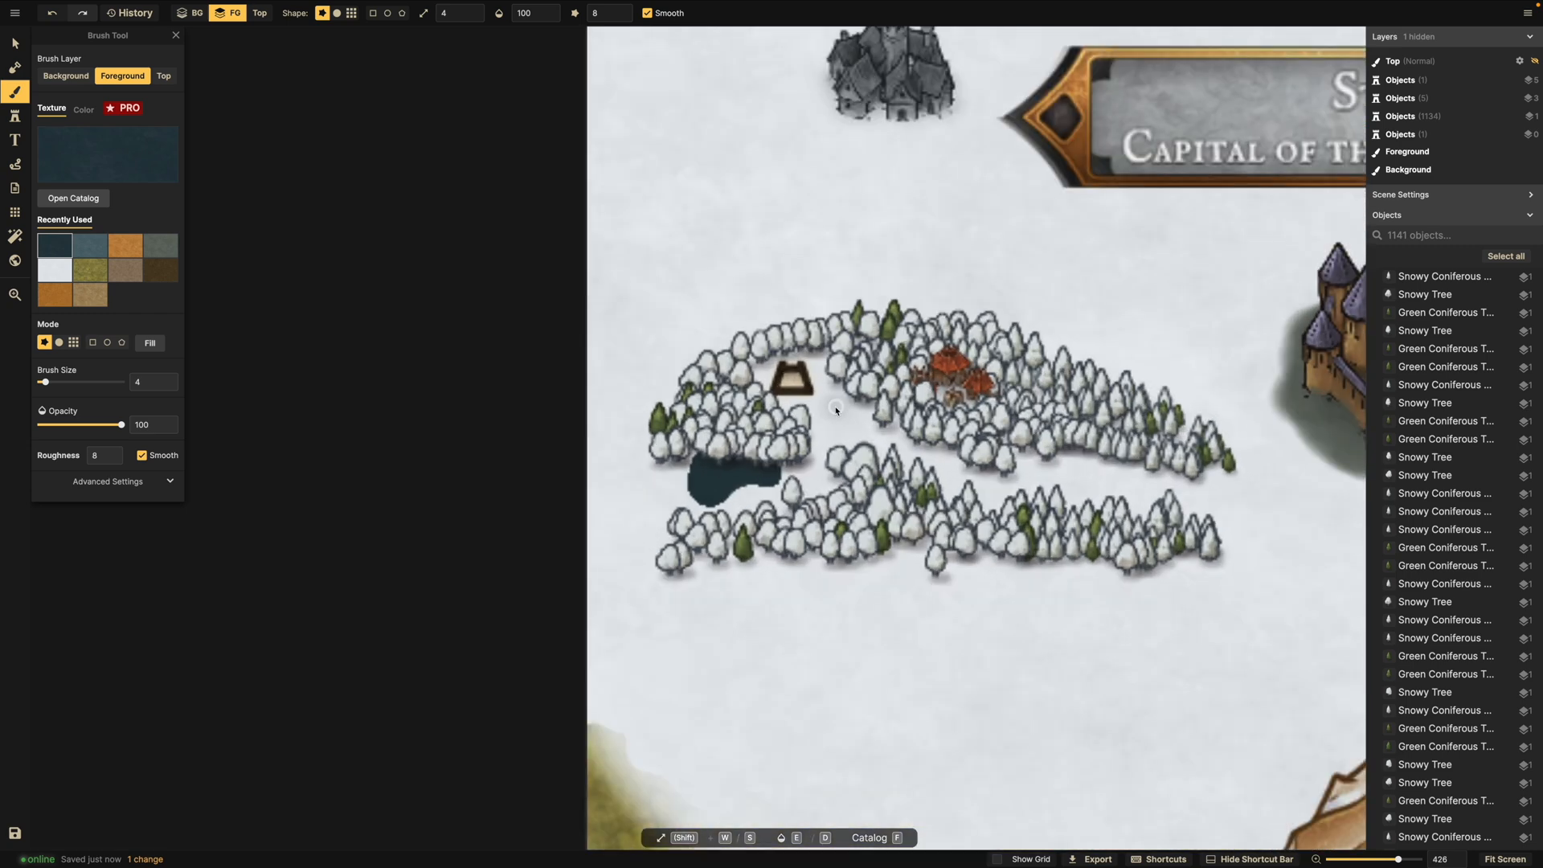
{"action": "key", "text": "ctrl+z"}
{"action": "mouse_move", "coordinate": [856, 430]}
{"action": "left_mouse_down"}
{"action": "mouse_move", "coordinate": [840, 409]}
{"action": "mouse_move", "coordinate": [811, 437]}
{"action": "left_mouse_up"}
{"action": "key", "text": "ctrl+z"}
{"action": "scroll", "coordinate": [866, 428], "scroll_direction": "up", "scroll_amount": 3}
{"action": "scroll", "coordinate": [852, 428], "scroll_direction": "up", "scroll_amount": 5}
{"action": "key", "text": "ctrl+z"}
Paint a dark water inlet between the two forest belts, widening into a lake at the map's western edge.
{"action": "mouse_move", "coordinate": [707, 562]}
{"action": "left_mouse_down"}
{"action": "mouse_move", "coordinate": [449, 577]}
{"action": "mouse_move", "coordinate": [427, 544]}
{"action": "left_mouse_up"}
{"action": "scroll", "coordinate": [420, 584], "scroll_direction": "down", "scroll_amount": 4}
{"action": "mouse_move", "coordinate": [385, 624]}
{"action": "left_mouse_down"}
{"action": "mouse_move", "coordinate": [328, 626]}
{"action": "mouse_move", "coordinate": [334, 564]}
{"action": "mouse_move", "coordinate": [462, 602]}
{"action": "left_mouse_up"}
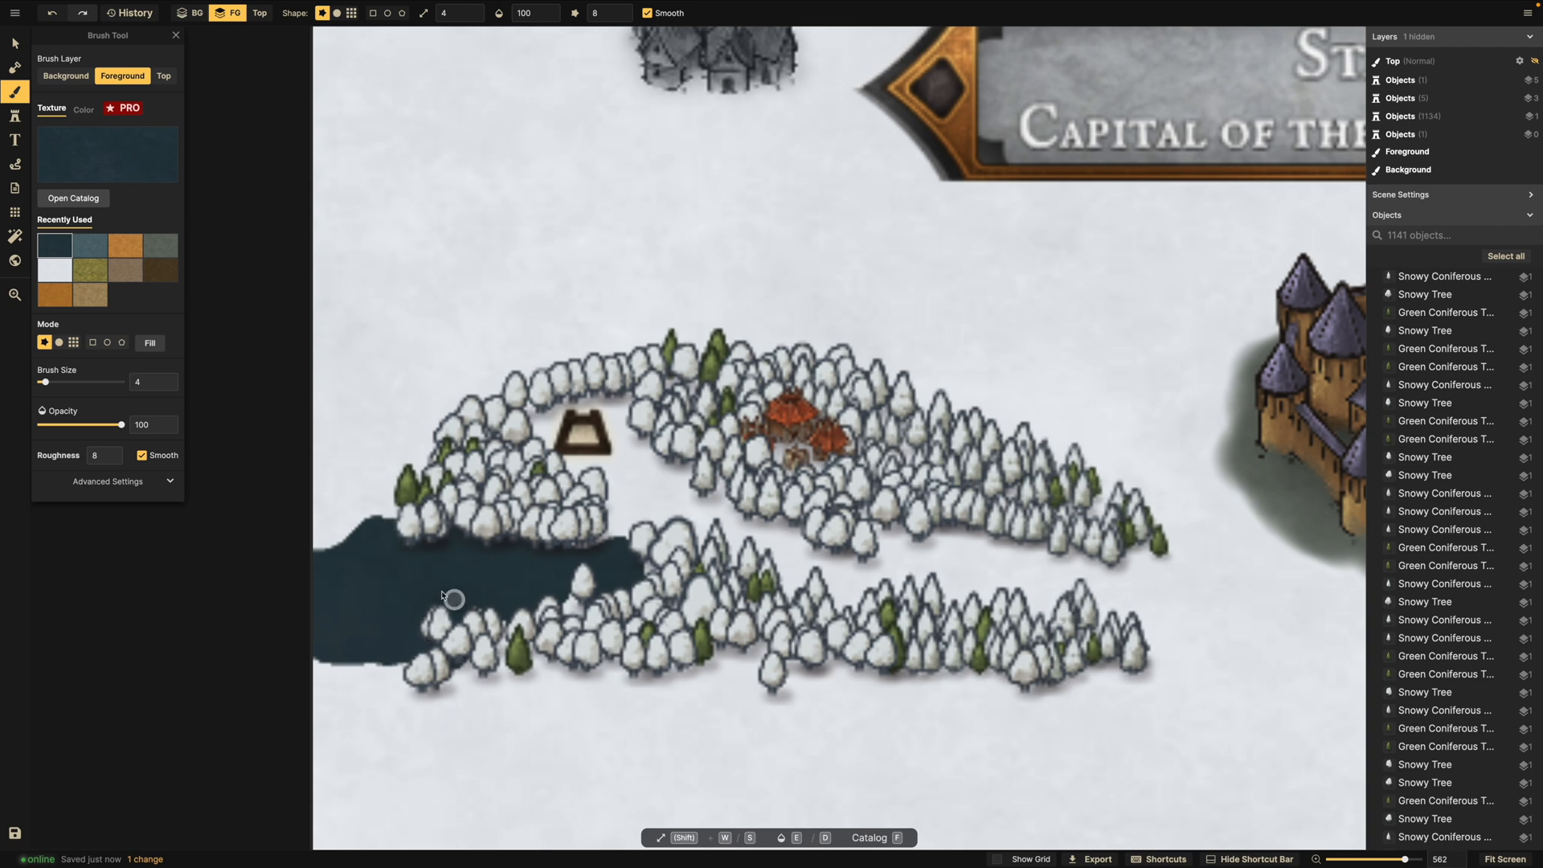
{"action": "mouse_move", "coordinate": [333, 531]}
{"action": "left_mouse_down"}
{"action": "mouse_move", "coordinate": [303, 527]}
{"action": "mouse_move", "coordinate": [364, 521]}
{"action": "mouse_move", "coordinate": [394, 491]}
{"action": "mouse_move", "coordinate": [303, 471]}
{"action": "mouse_move", "coordinate": [345, 544]}
{"action": "left_mouse_up"}
{"action": "scroll", "coordinate": [429, 603], "scroll_direction": "down", "scroll_amount": 3}
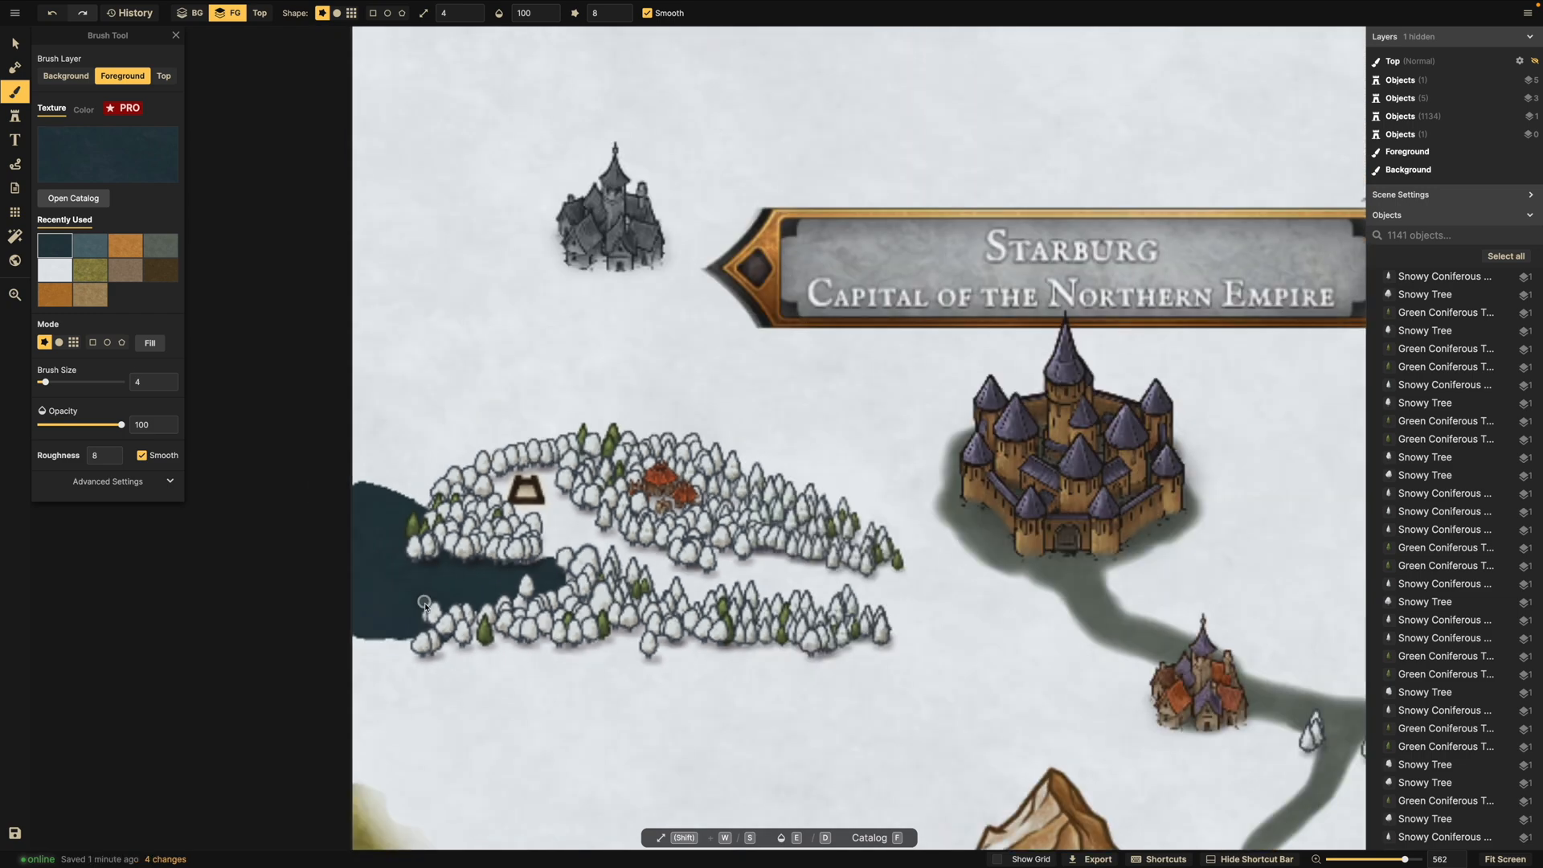
Move the stray Snowy Tree out of the inlet into the southern belt and nudge the green conifer on that shore.
{"action": "scroll", "coordinate": [431, 611], "scroll_direction": "up", "scroll_amount": 5}
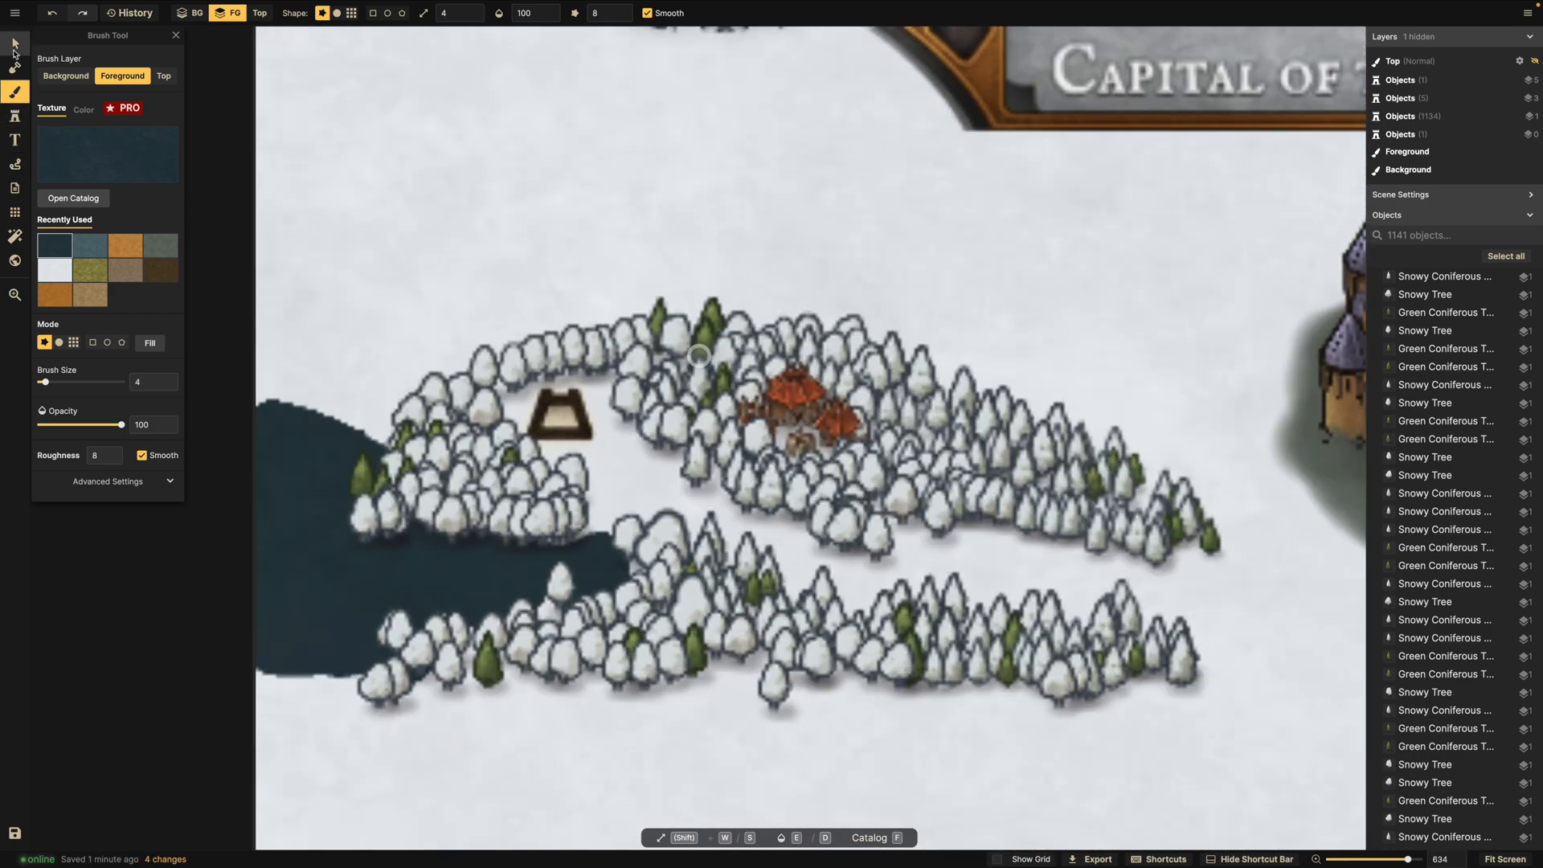
{"action": "left_click", "coordinate": [15, 42]}
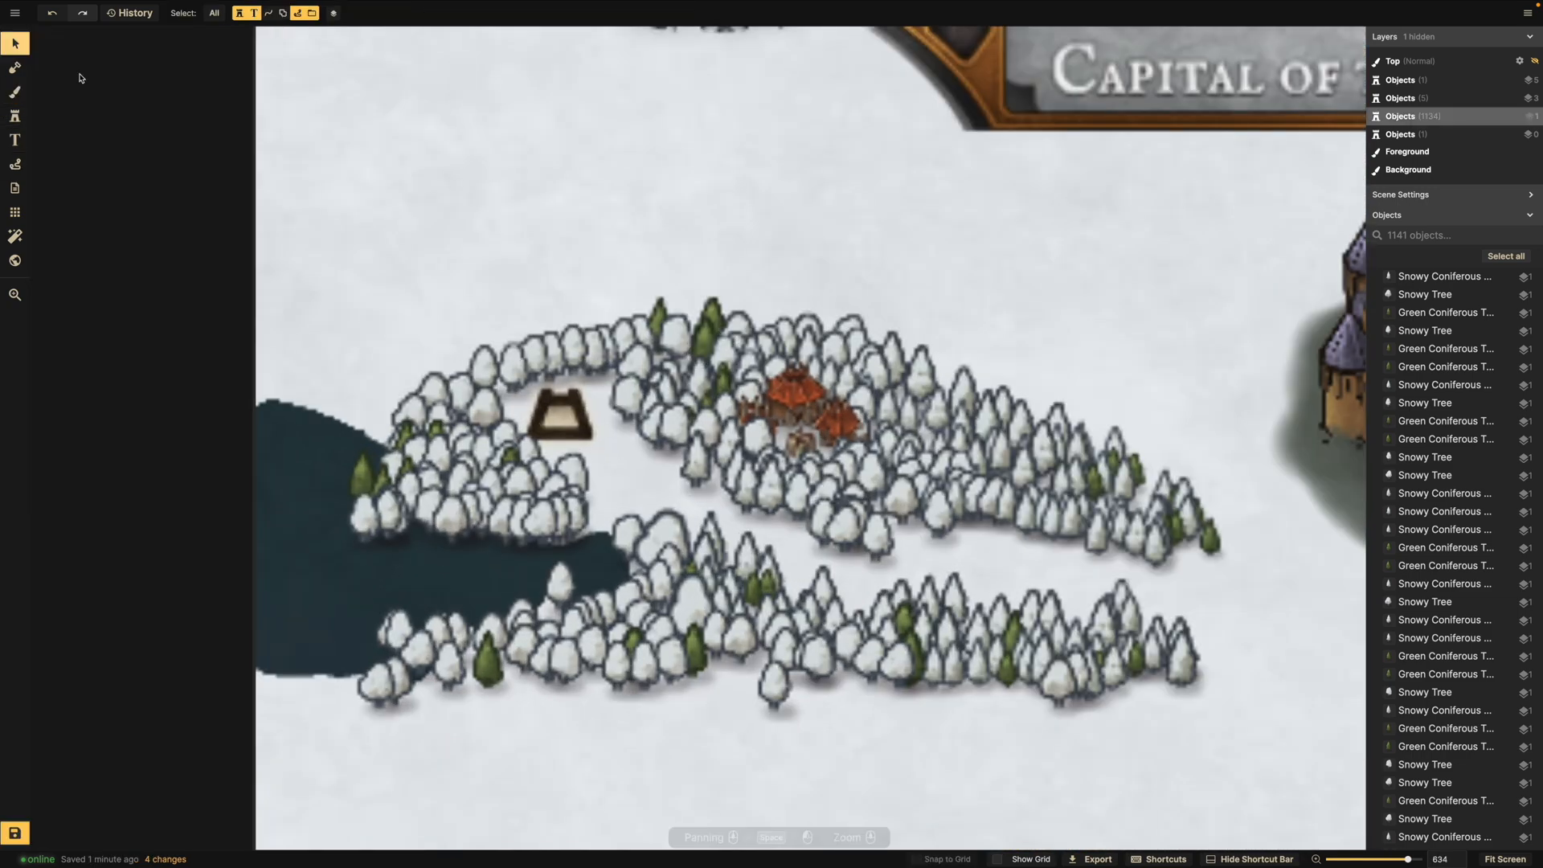
{"action": "left_click", "coordinate": [563, 595]}
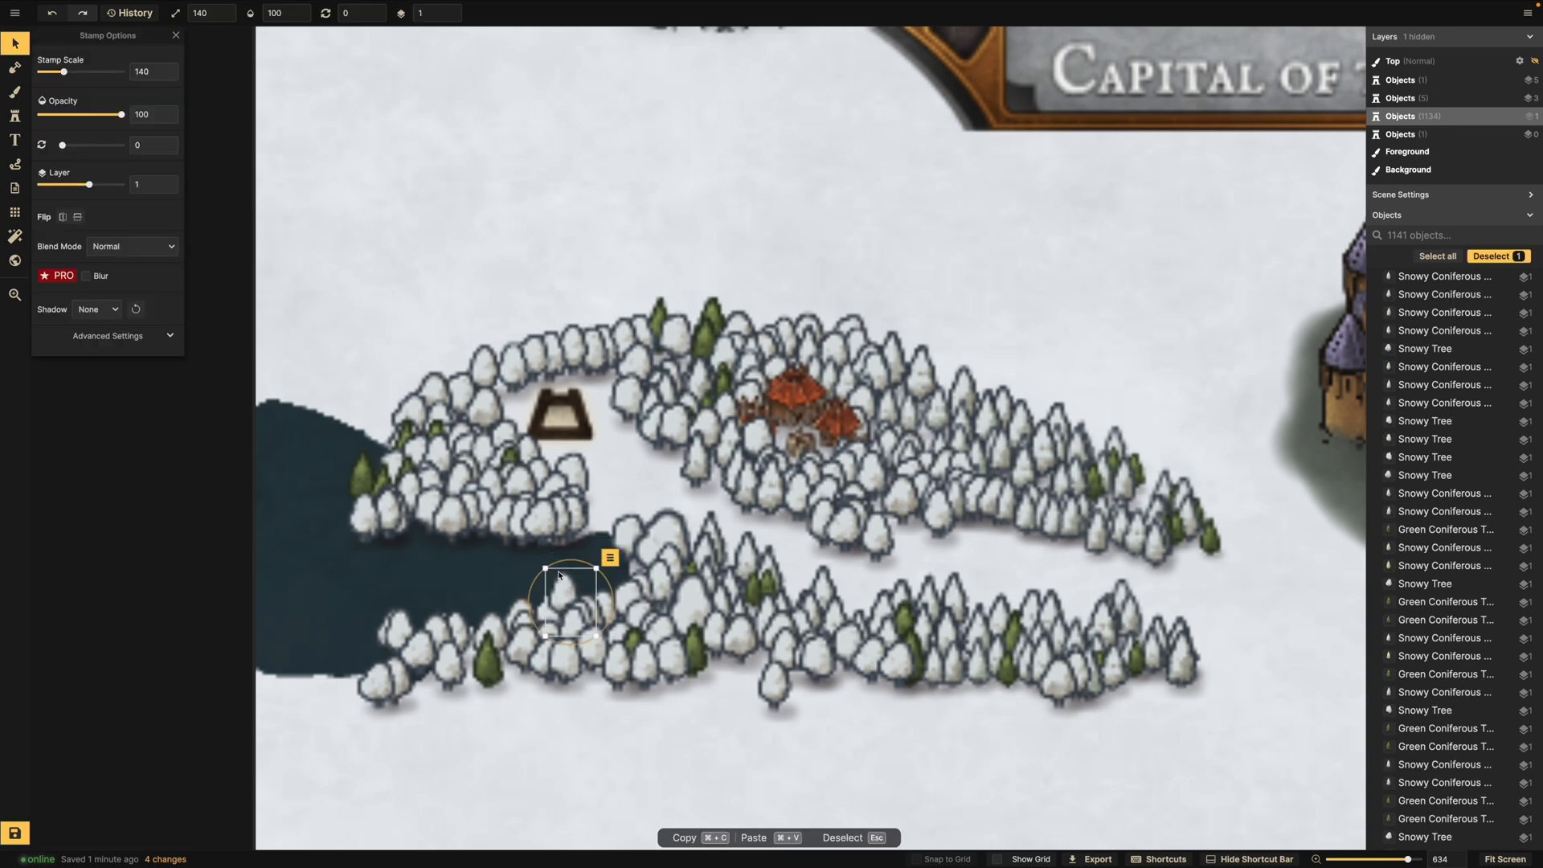
{"action": "left_click_drag", "start_coordinate": [561, 565], "coordinate": [566, 606]}
{"action": "scroll", "coordinate": [479, 671], "scroll_direction": "down", "scroll_amount": 3}
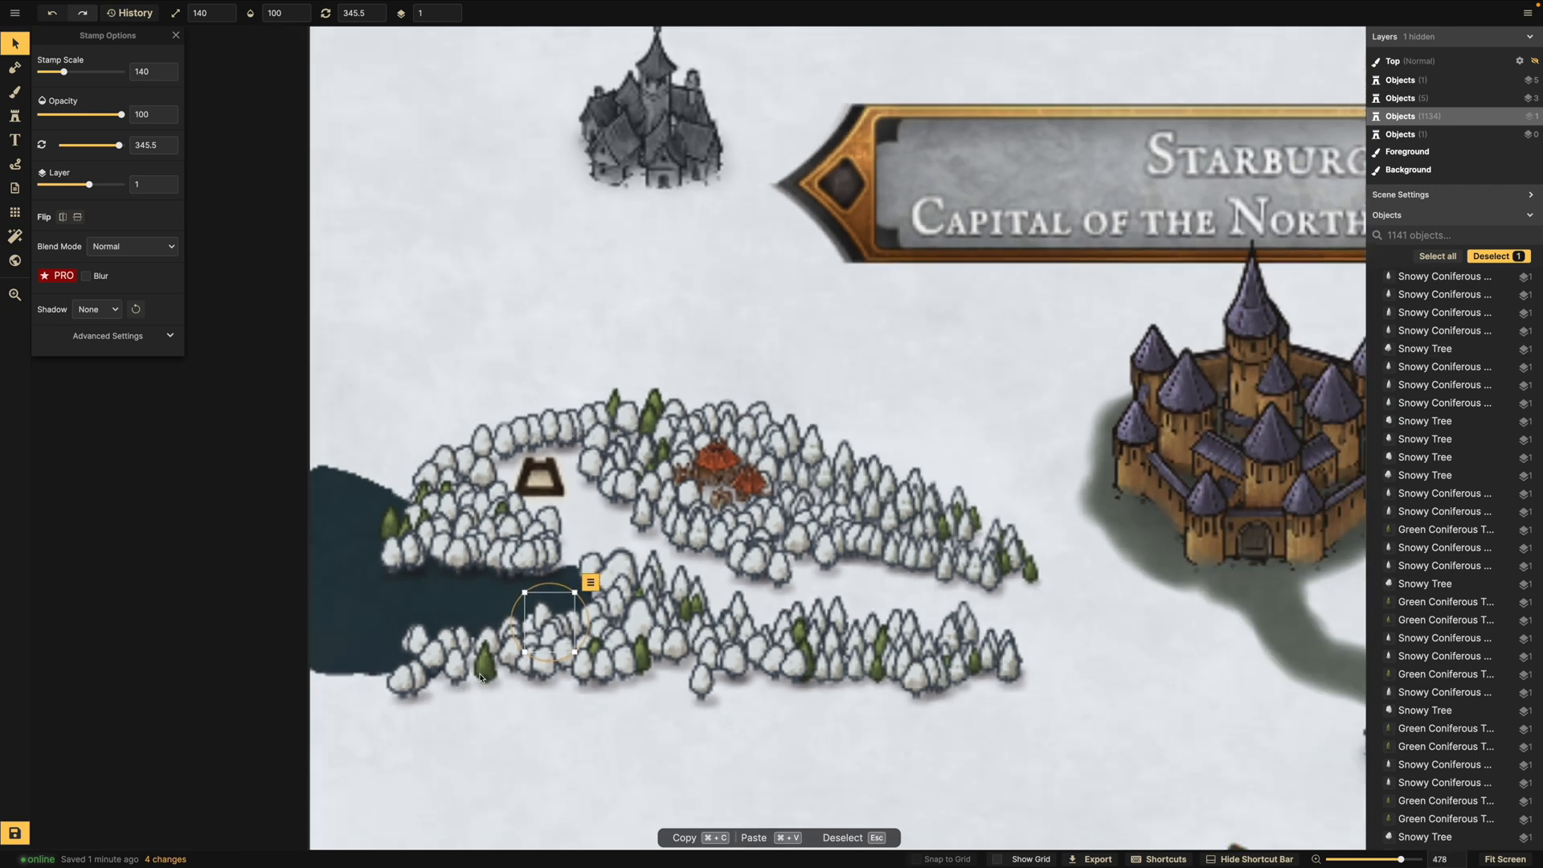
{"action": "left_click", "coordinate": [485, 675]}
{"action": "left_click_drag", "start_coordinate": [483, 675], "coordinate": [479, 672]}
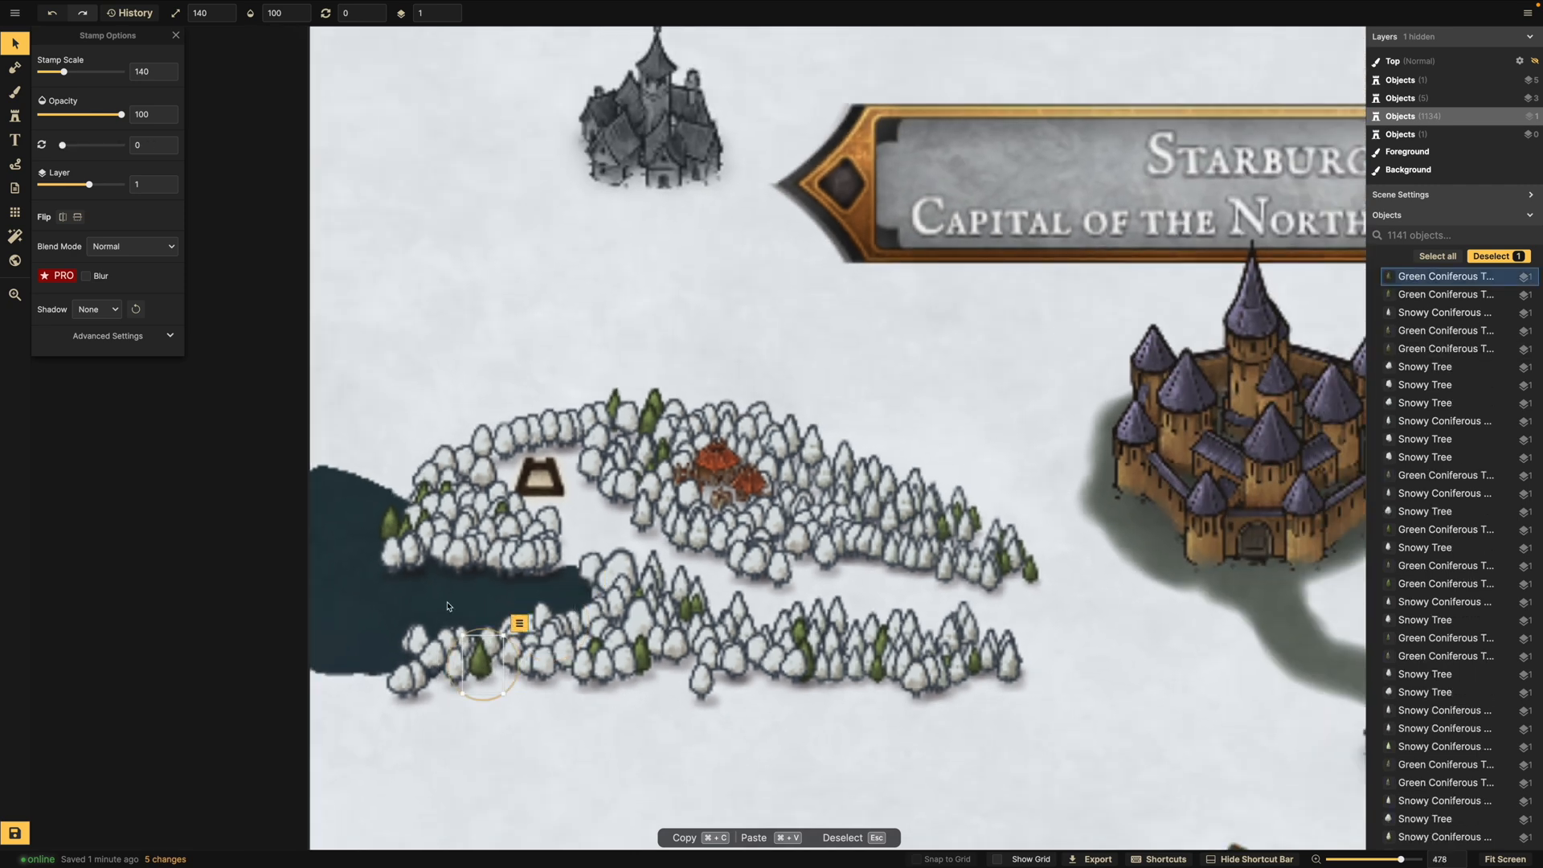
Move the green conifer northward along the lake's eastern shore and rearrange the Snowy Trees beside it.
{"action": "left_click_drag", "start_coordinate": [387, 528], "coordinate": [399, 486]}
{"action": "left_click", "coordinate": [415, 551]}
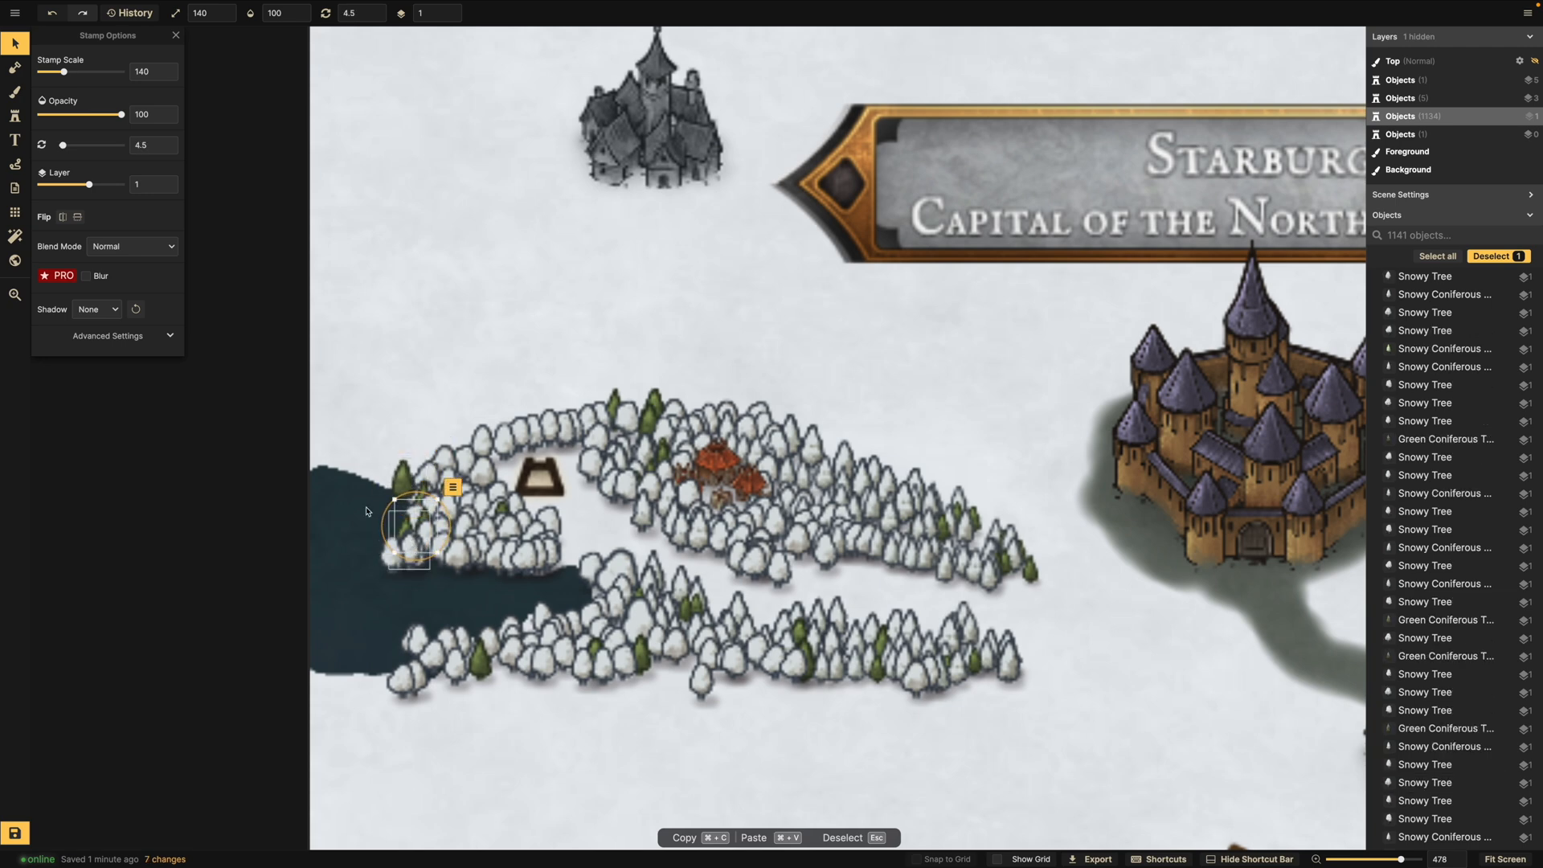
{"action": "left_click", "coordinate": [396, 560]}
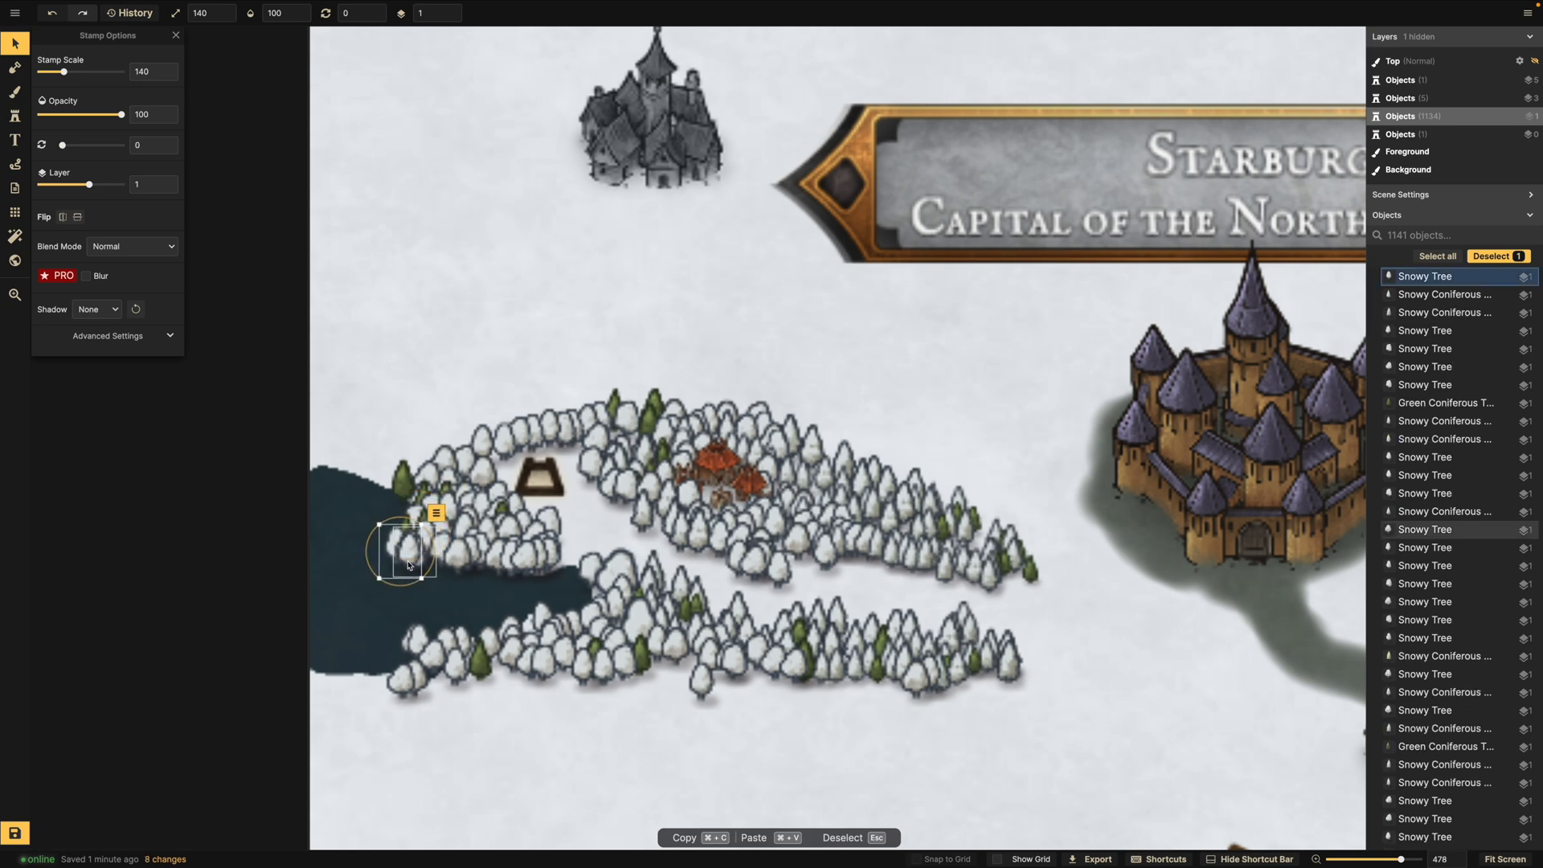
{"action": "left_click", "coordinate": [418, 559]}
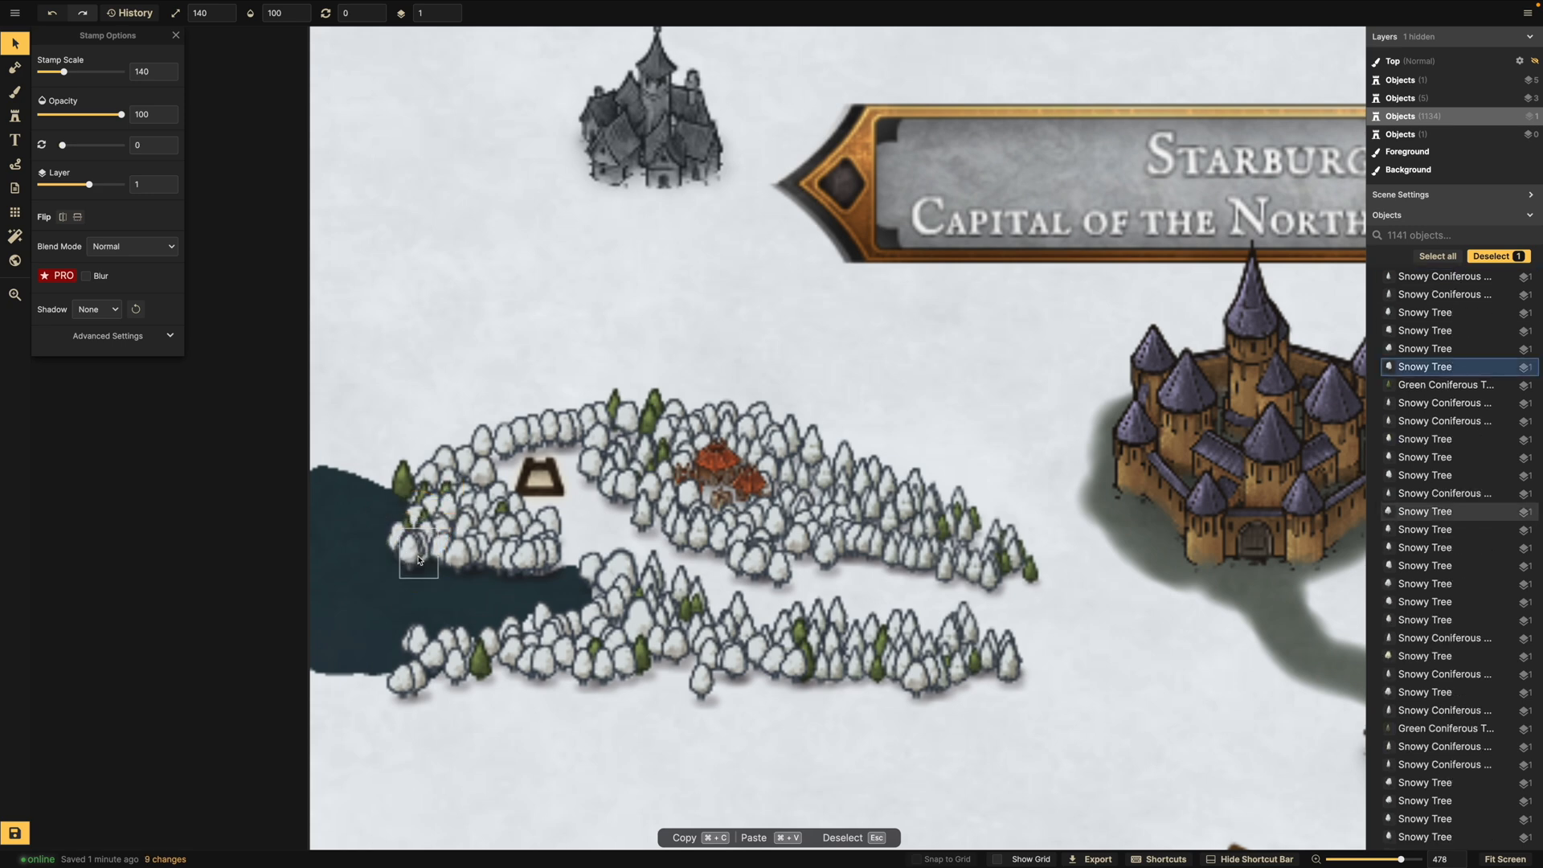
{"action": "left_click", "coordinate": [412, 563]}
{"action": "left_click_drag", "start_coordinate": [407, 502], "coordinate": [383, 490]}
{"action": "left_click", "coordinate": [409, 563]}
{"action": "left_click", "coordinate": [413, 560]}
{"action": "scroll", "coordinate": [414, 557], "scroll_direction": "down", "scroll_amount": 5}
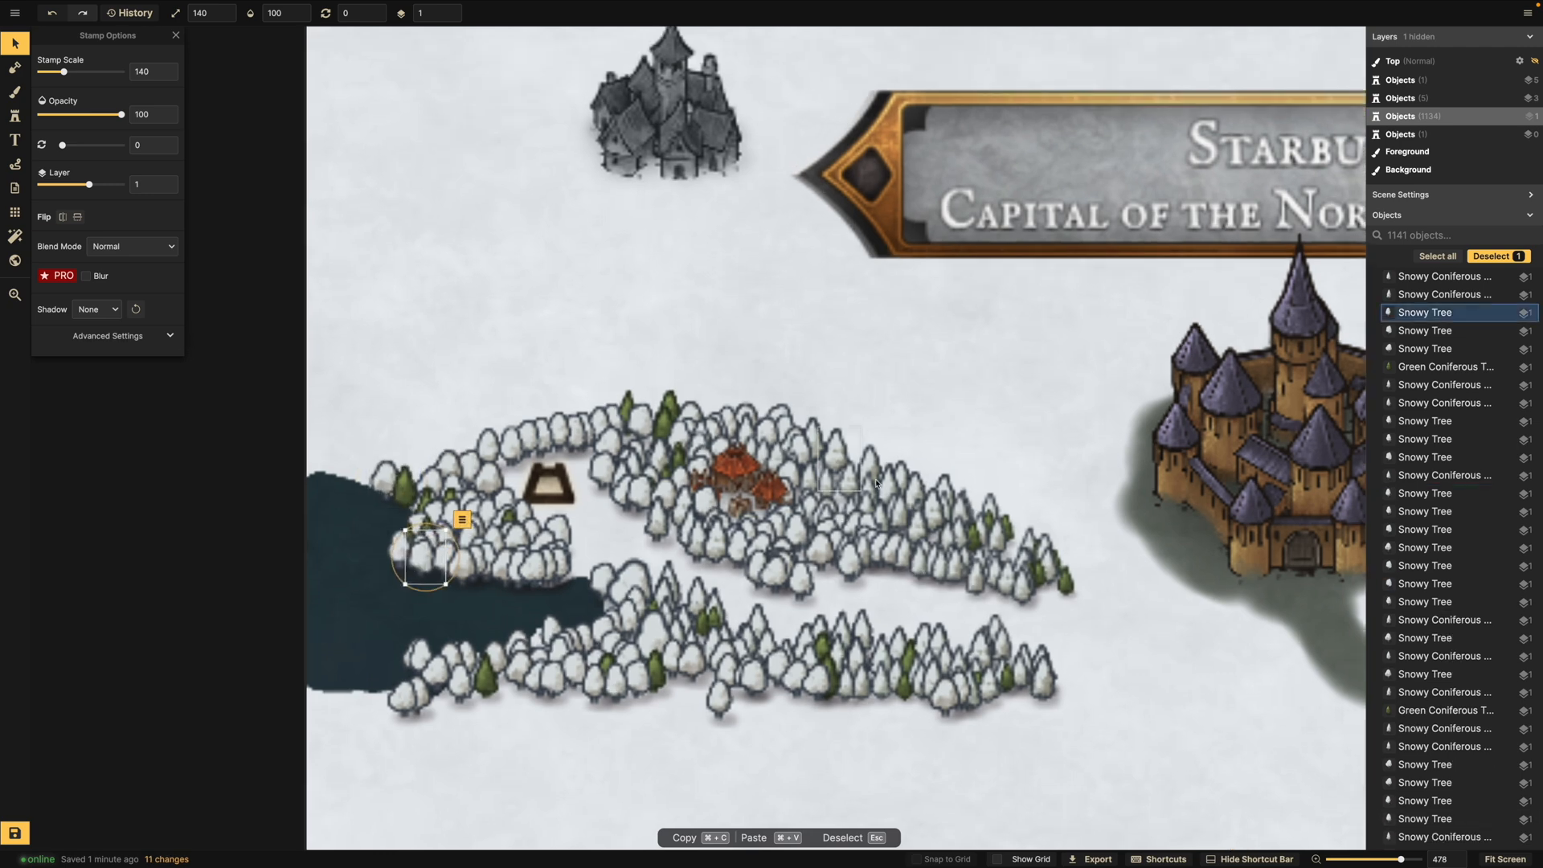
{"action": "scroll", "coordinate": [761, 492], "scroll_direction": "up", "scroll_amount": 4}
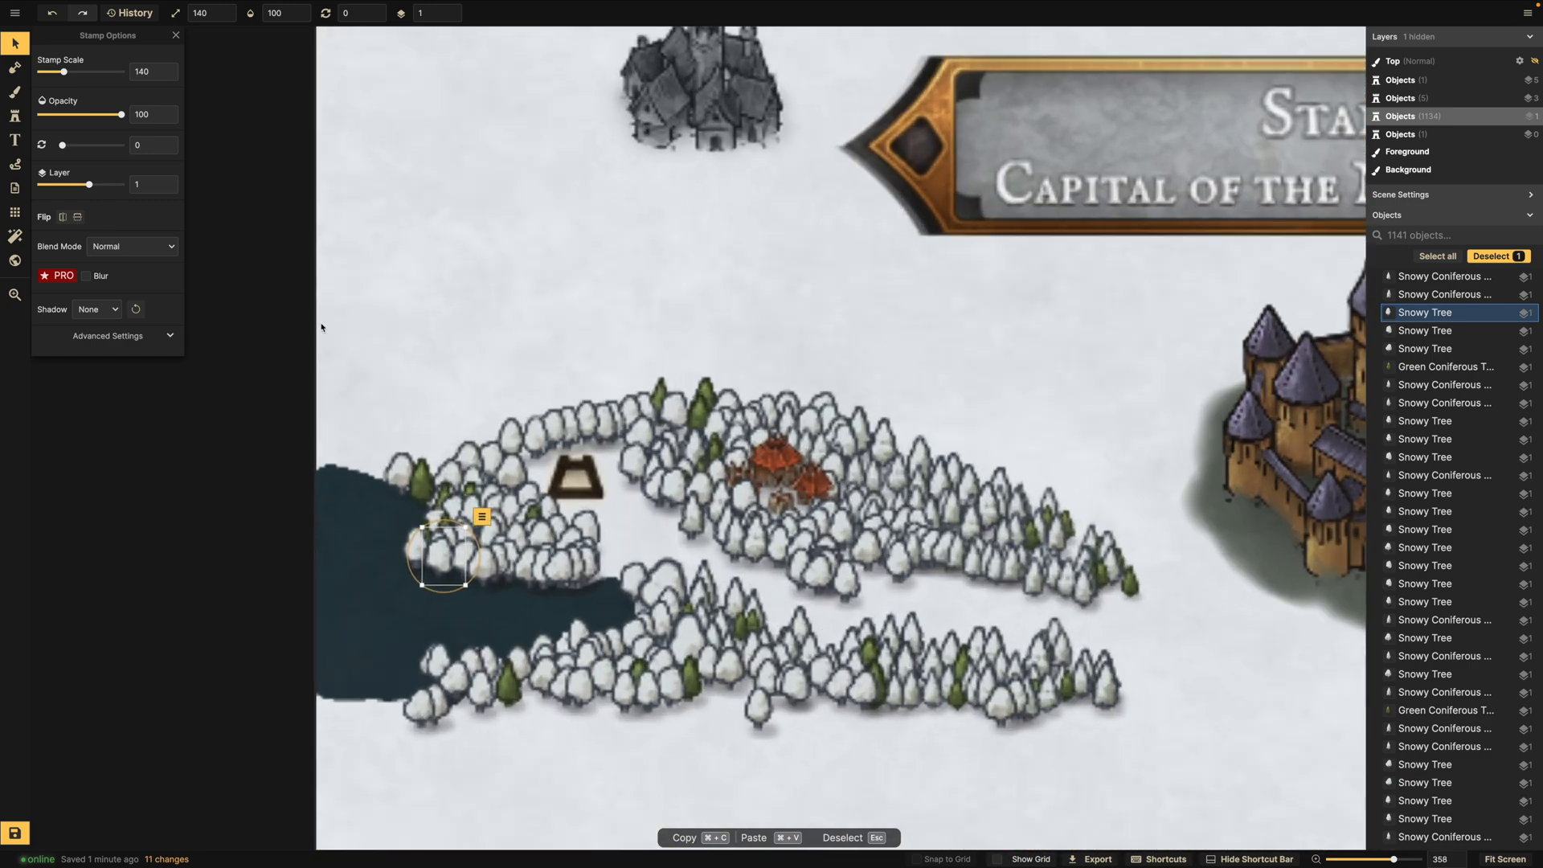
Extend the tree cluster south of the brown marker eastward with Snowy Trees at scale 140.
{"action": "left_click", "coordinate": [15, 92]}
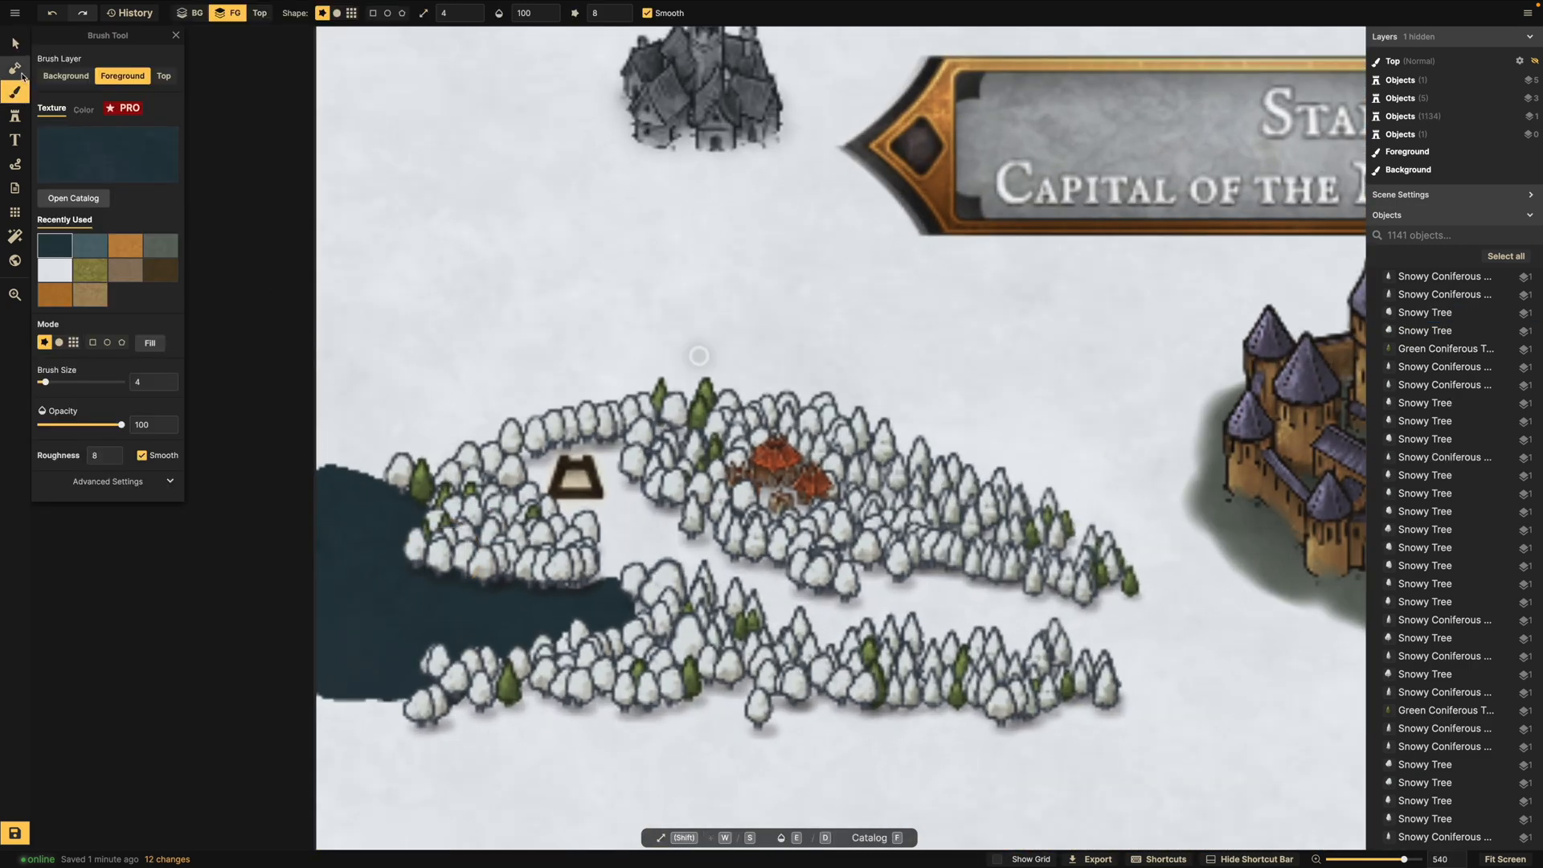
{"action": "left_click", "coordinate": [14, 116]}
{"action": "scroll", "coordinate": [602, 554], "scroll_direction": "up", "scroll_amount": 4}
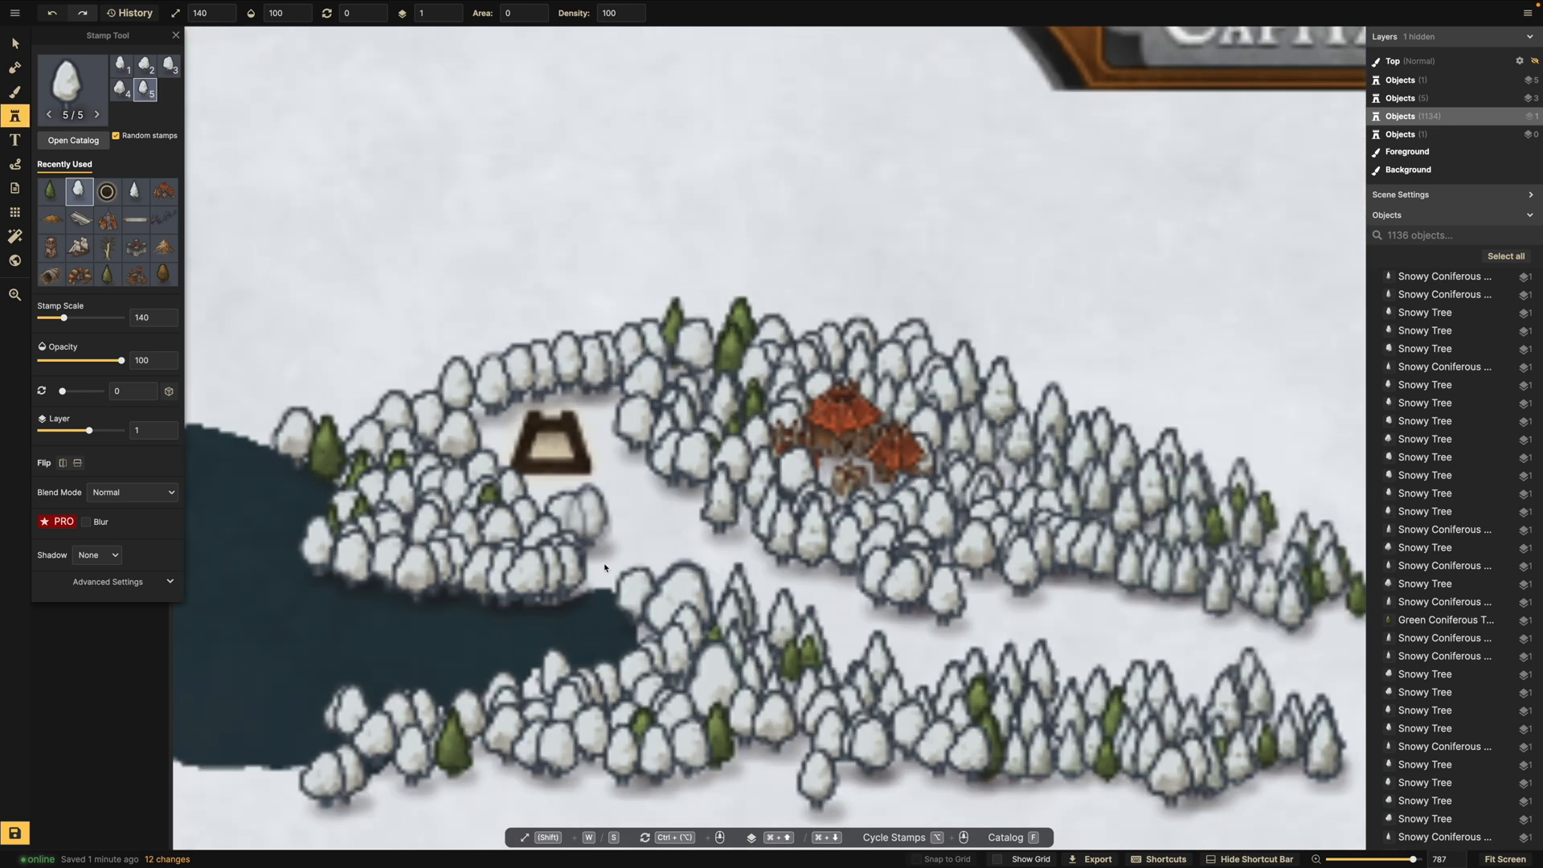
{"action": "left_click", "coordinate": [597, 554]}
{"action": "left_click", "coordinate": [614, 548]}
{"action": "left_click", "coordinate": [630, 500]}
{"action": "left_click", "coordinate": [587, 514]}
Fill gaps in the tree arch around the brown marker and round off its southeastern edge with Snowy Trees.
{"action": "left_click", "coordinate": [477, 441]}
{"action": "left_click", "coordinate": [599, 375]}
{"action": "left_click", "coordinate": [603, 389]}
{"action": "left_click", "coordinate": [641, 521]}
{"action": "left_click", "coordinate": [635, 531]}
{"action": "left_click", "coordinate": [623, 539]}
Thicken the southern belt at the inlet's eastern tip with Snowy Trees at scale 140.
{"action": "left_click", "coordinate": [659, 597]}
{"action": "left_click", "coordinate": [696, 622]}
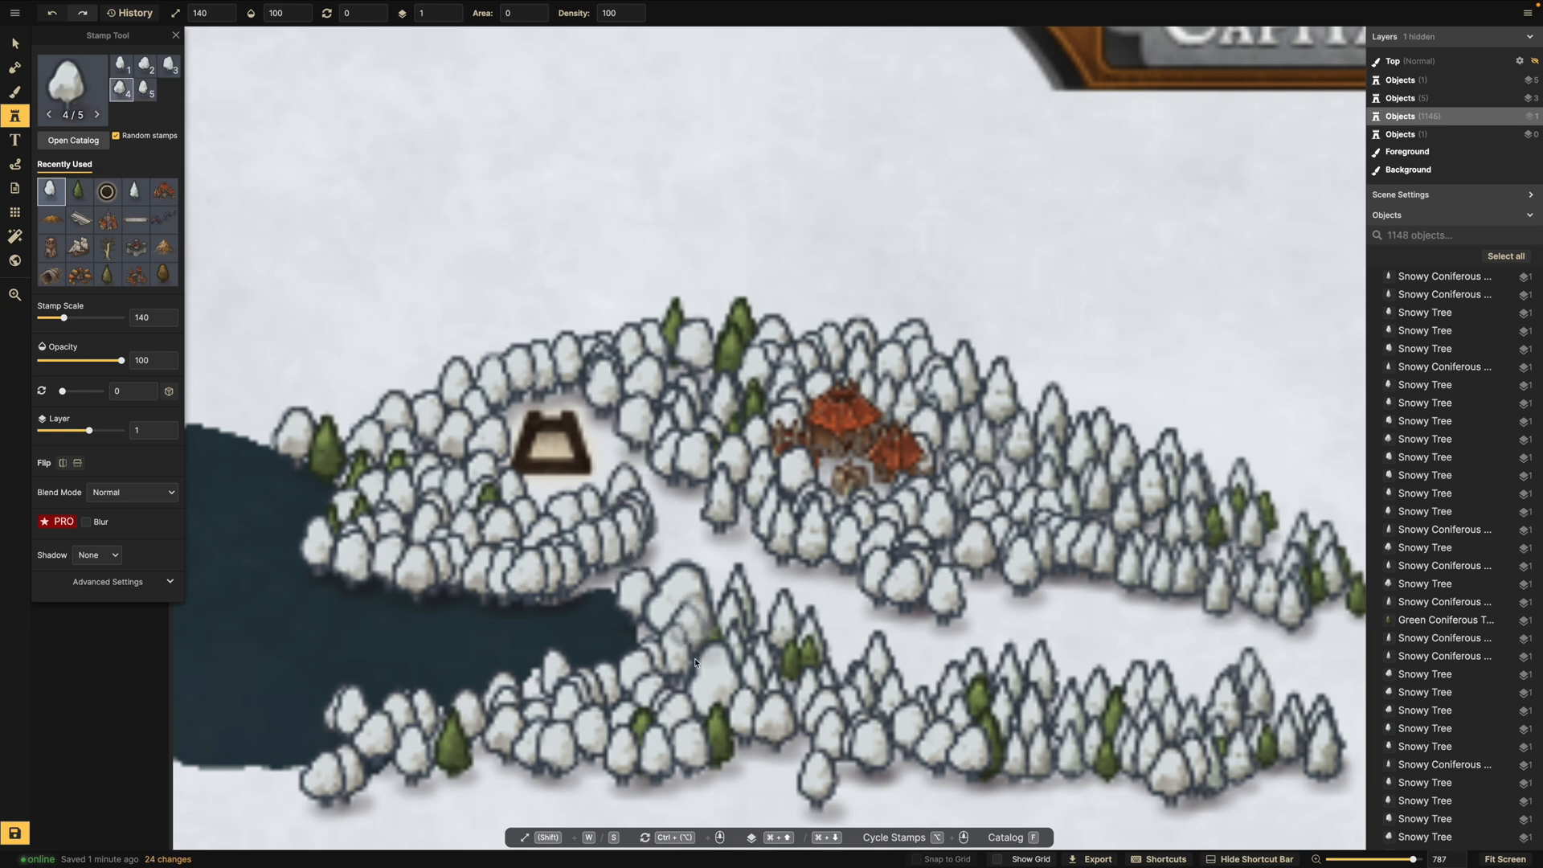
{"action": "left_click", "coordinate": [710, 645]}
Thicken the southeastern edge of the Orc Village forest with Snowy Trees at scale 140.
{"action": "scroll", "coordinate": [925, 666], "scroll_direction": "down", "scroll_amount": 3}
{"action": "left_click", "coordinate": [996, 597]}
{"action": "left_click", "coordinate": [1016, 596]}
{"action": "left_click", "coordinate": [1061, 602]}
{"action": "left_click", "coordinate": [1081, 608]}
{"action": "left_click", "coordinate": [1109, 611]}
{"action": "left_click", "coordinate": [1127, 612]}
{"action": "left_click", "coordinate": [1158, 571]}
{"action": "left_click", "coordinate": [1006, 512]}
{"action": "left_click", "coordinate": [995, 480]}
Add an outer row of Snowy Trees at scale 140 along the forest's northern edge above the brown marker.
{"action": "left_click", "coordinate": [749, 426]}
{"action": "left_click", "coordinate": [655, 431]}
{"action": "left_click", "coordinate": [623, 434]}
{"action": "left_click", "coordinate": [562, 456]}
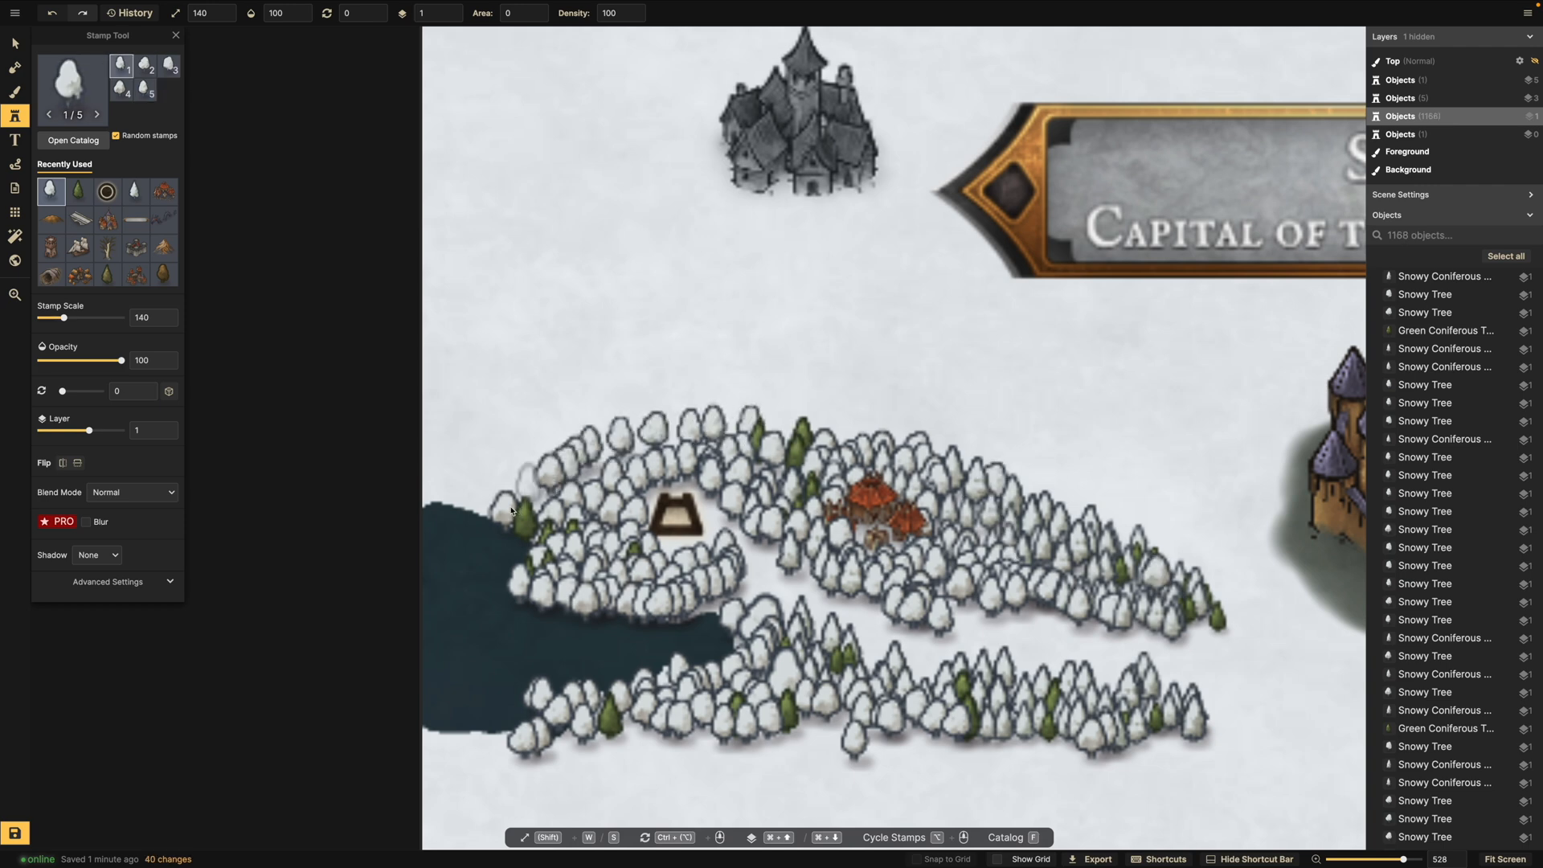
{"action": "left_click", "coordinate": [538, 470]}
{"action": "left_click", "coordinate": [514, 486]}
{"action": "left_click", "coordinate": [591, 442]}
{"action": "left_click", "coordinate": [634, 451]}
Fill the lake's northeastern shore northwest of the brown marker with Snowy Trees at scale 140.
{"action": "left_click", "coordinate": [586, 481]}
{"action": "left_click", "coordinate": [578, 480]}
{"action": "left_click", "coordinate": [562, 486]}
{"action": "left_click", "coordinate": [527, 496]}
{"action": "left_click", "coordinate": [494, 487]}
{"action": "left_click", "coordinate": [472, 497]}
{"action": "left_click", "coordinate": [480, 500]}
Continue the forest along the lake's northern shore to the map's western edge with Snowy Trees at scale 140.
{"action": "left_click", "coordinate": [553, 461]}
{"action": "left_click", "coordinate": [534, 459]}
{"action": "left_click", "coordinate": [519, 461]}
{"action": "left_click", "coordinate": [500, 466]}
{"action": "left_click", "coordinate": [475, 474]}
{"action": "left_click", "coordinate": [430, 476]}
{"action": "left_click", "coordinate": [458, 477]}
{"action": "left_click", "coordinate": [440, 498]}
{"action": "left_click", "coordinate": [440, 480]}
{"action": "left_click", "coordinate": [488, 447]}
{"action": "left_click", "coordinate": [454, 445]}
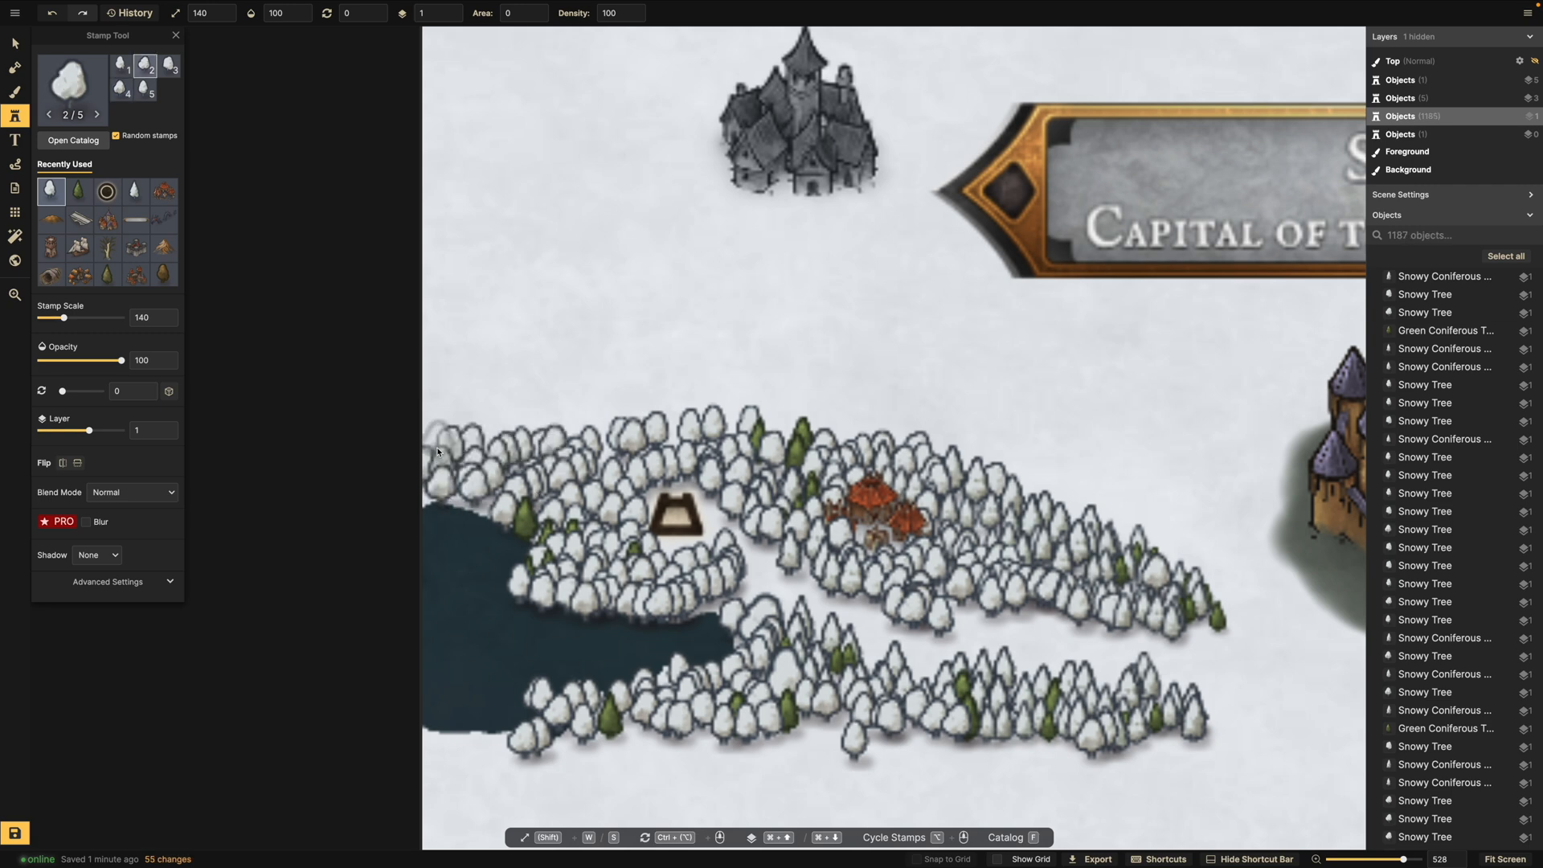
Line the northern edge of the forest above the lake with another row of Snowy Trees at scale 140.
{"action": "left_click", "coordinate": [435, 428]}
{"action": "left_click", "coordinate": [486, 422]}
{"action": "left_click", "coordinate": [511, 421]}
{"action": "left_click", "coordinate": [550, 423]}
{"action": "left_click", "coordinate": [593, 421]}
{"action": "left_click", "coordinate": [713, 456]}
{"action": "scroll", "coordinate": [713, 457], "scroll_direction": "down", "scroll_amount": 6}
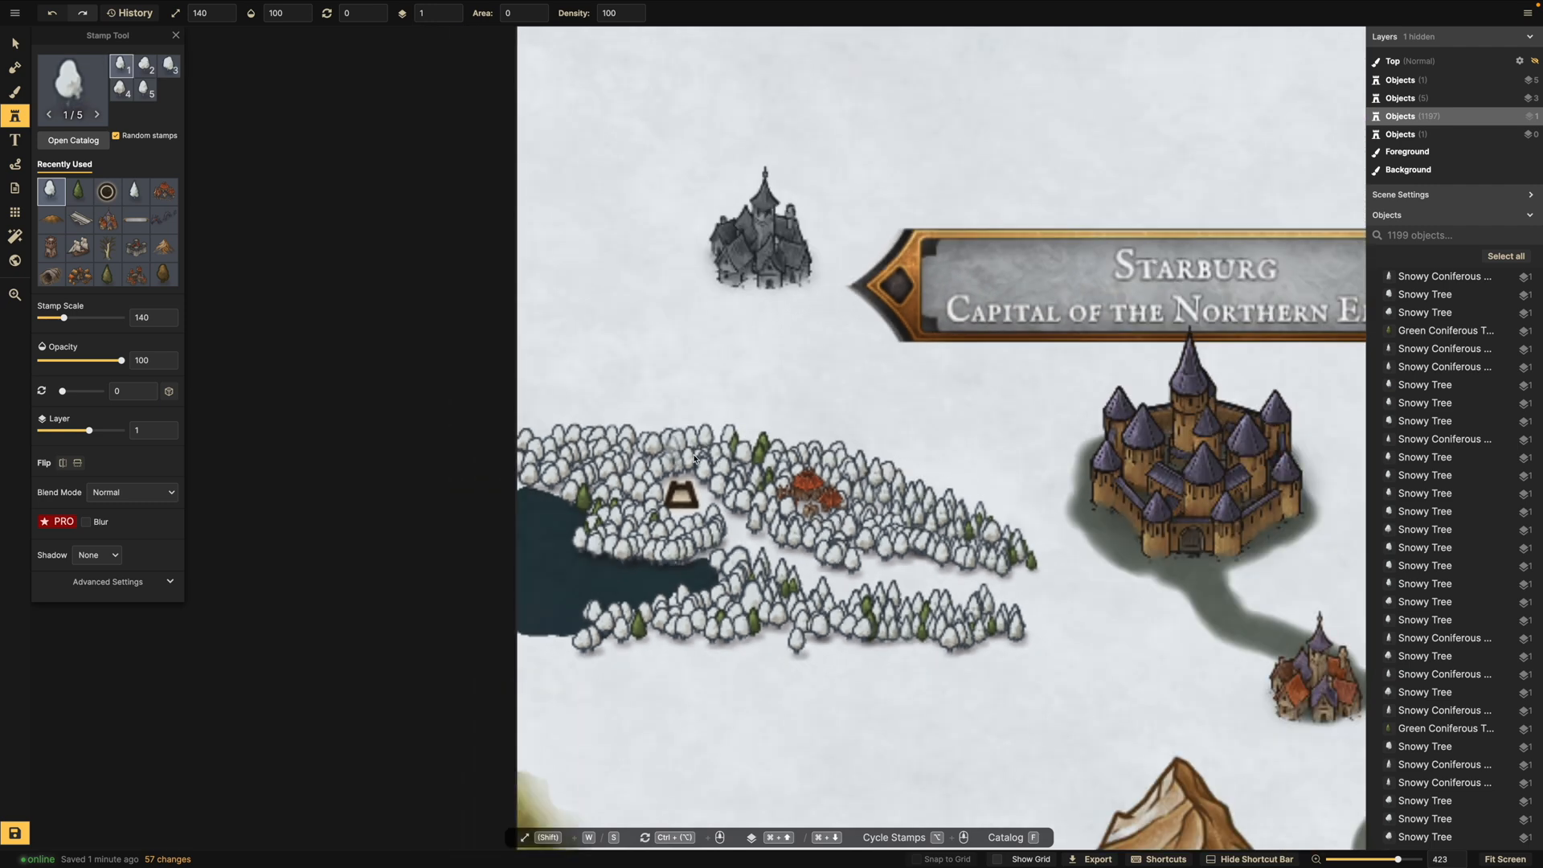
Extend the eastern tips of both forest arms with Snowy Coniferous Trees at scale 96.
{"action": "scroll", "coordinate": [836, 506], "scroll_direction": "down", "scroll_amount": 6}
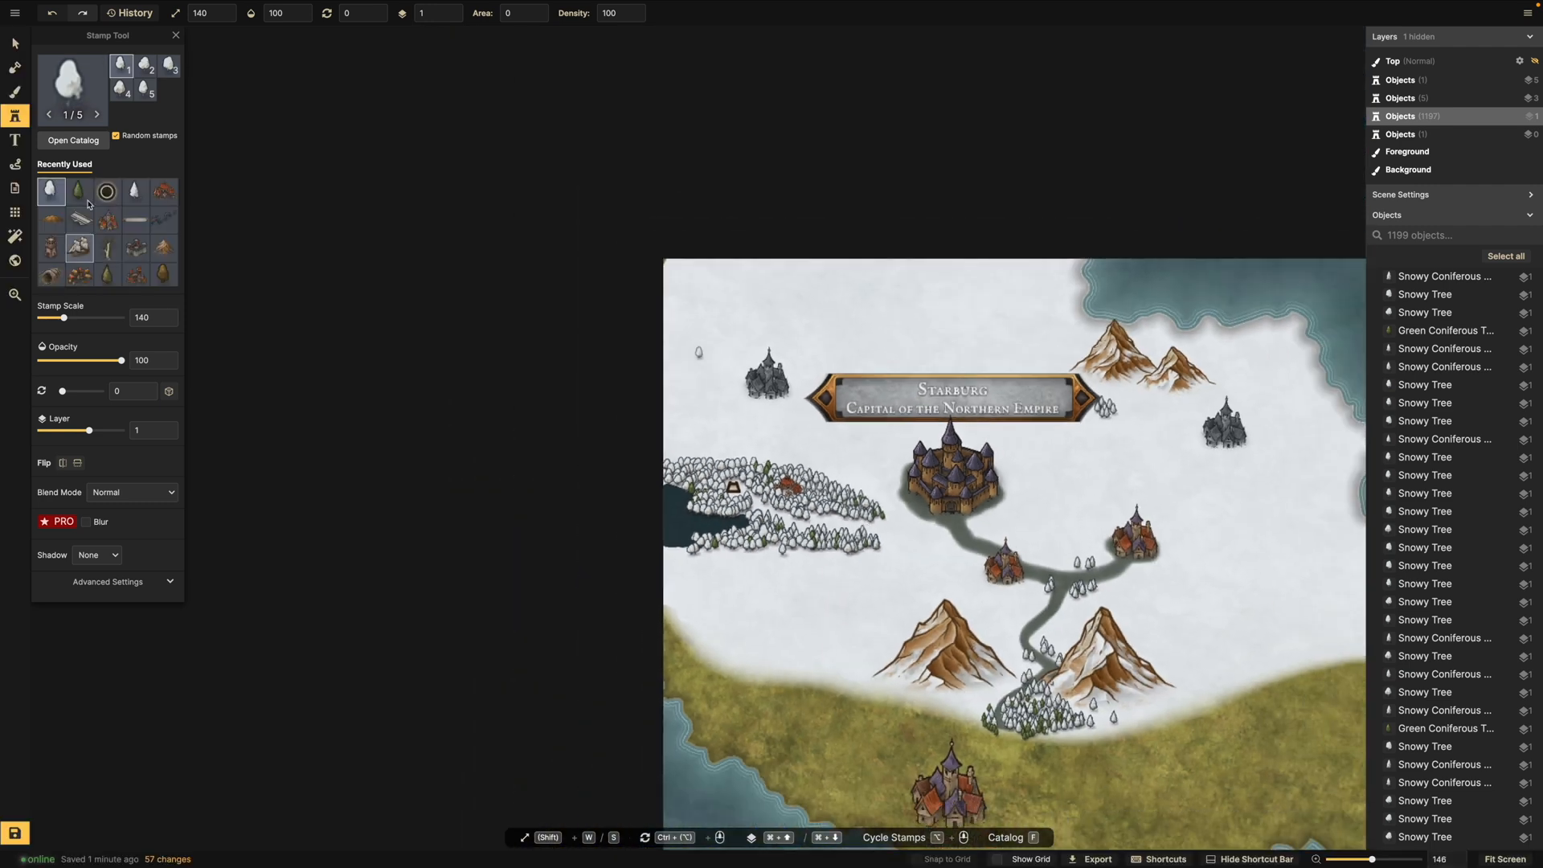
{"action": "left_click", "coordinate": [134, 190]}
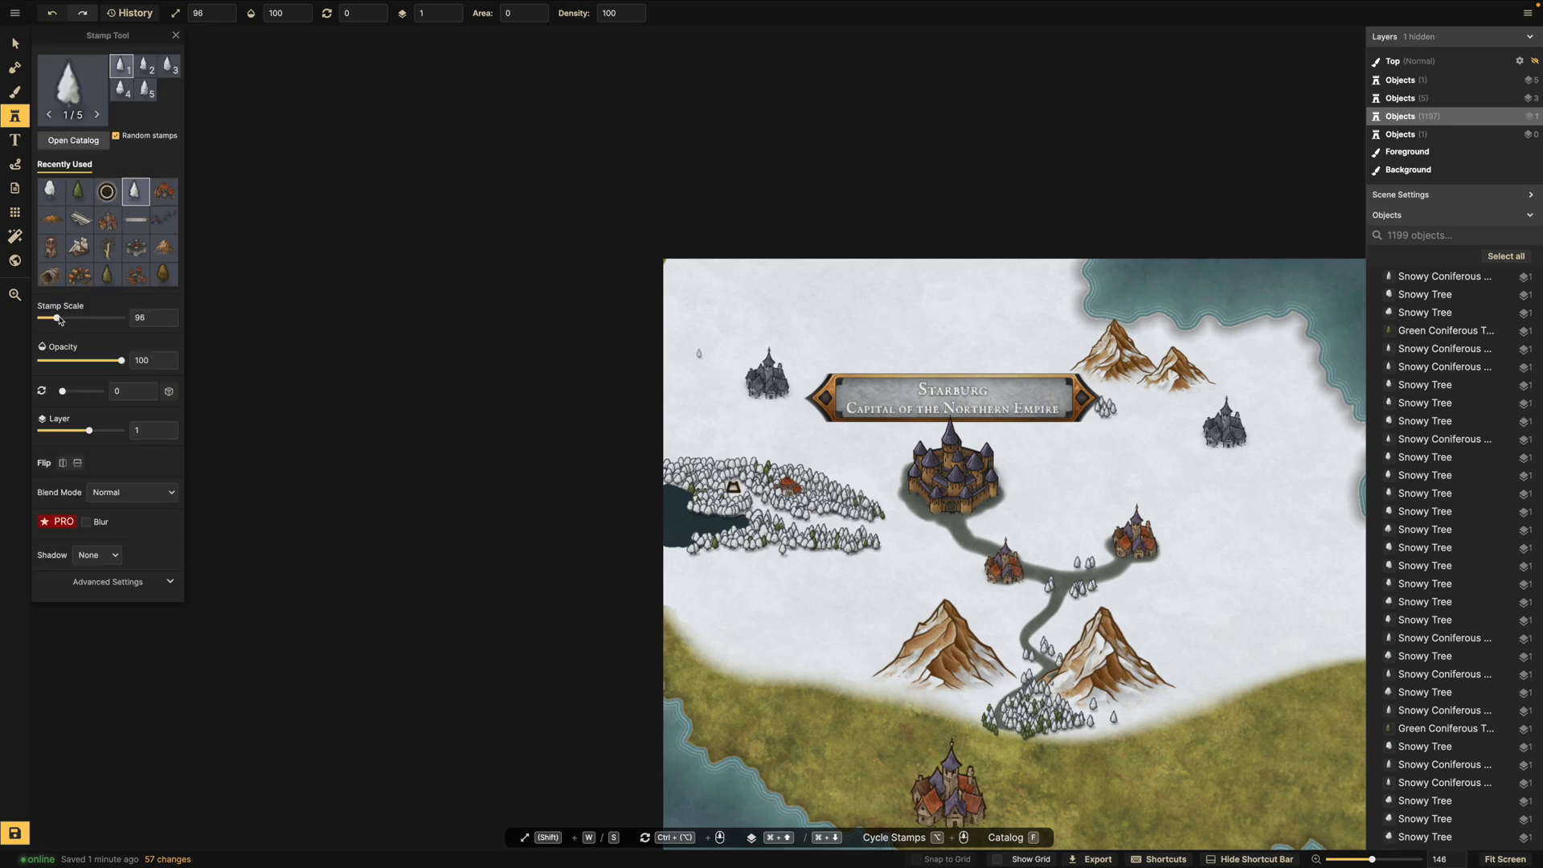
{"action": "scroll", "coordinate": [924, 555], "scroll_direction": "up", "scroll_amount": 8}
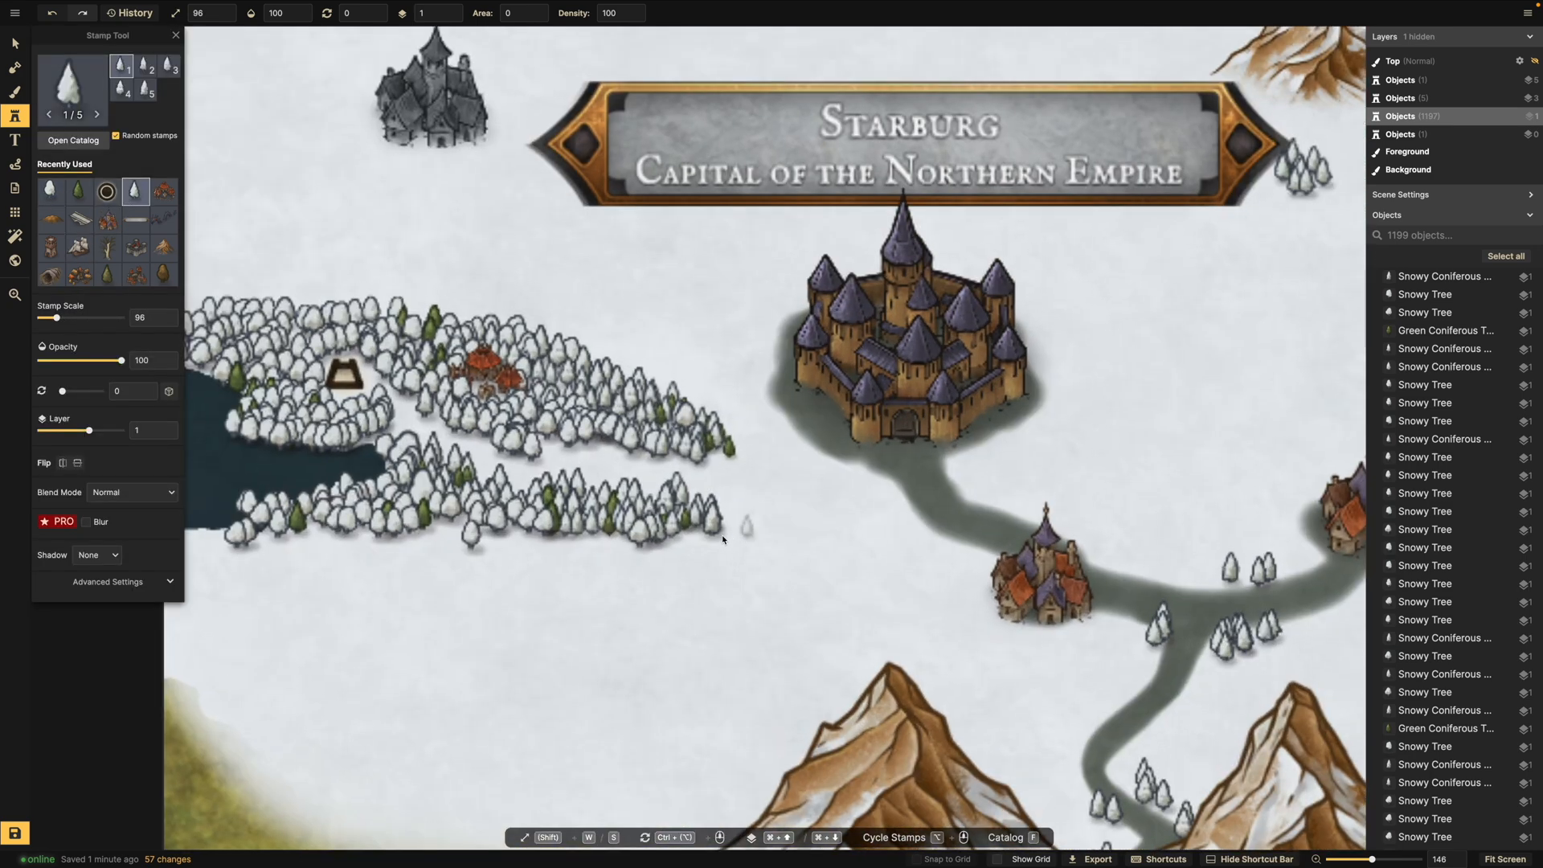
{"action": "left_click", "coordinate": [737, 528]}
{"action": "left_click", "coordinate": [729, 515]}
{"action": "left_click", "coordinate": [749, 518]}
{"action": "left_click", "coordinate": [747, 446]}
{"action": "left_click", "coordinate": [715, 450]}
{"action": "left_click", "coordinate": [728, 450]}
{"action": "left_click", "coordinate": [736, 452]}
{"action": "left_click", "coordinate": [745, 453]}
{"action": "left_click", "coordinate": [752, 455]}
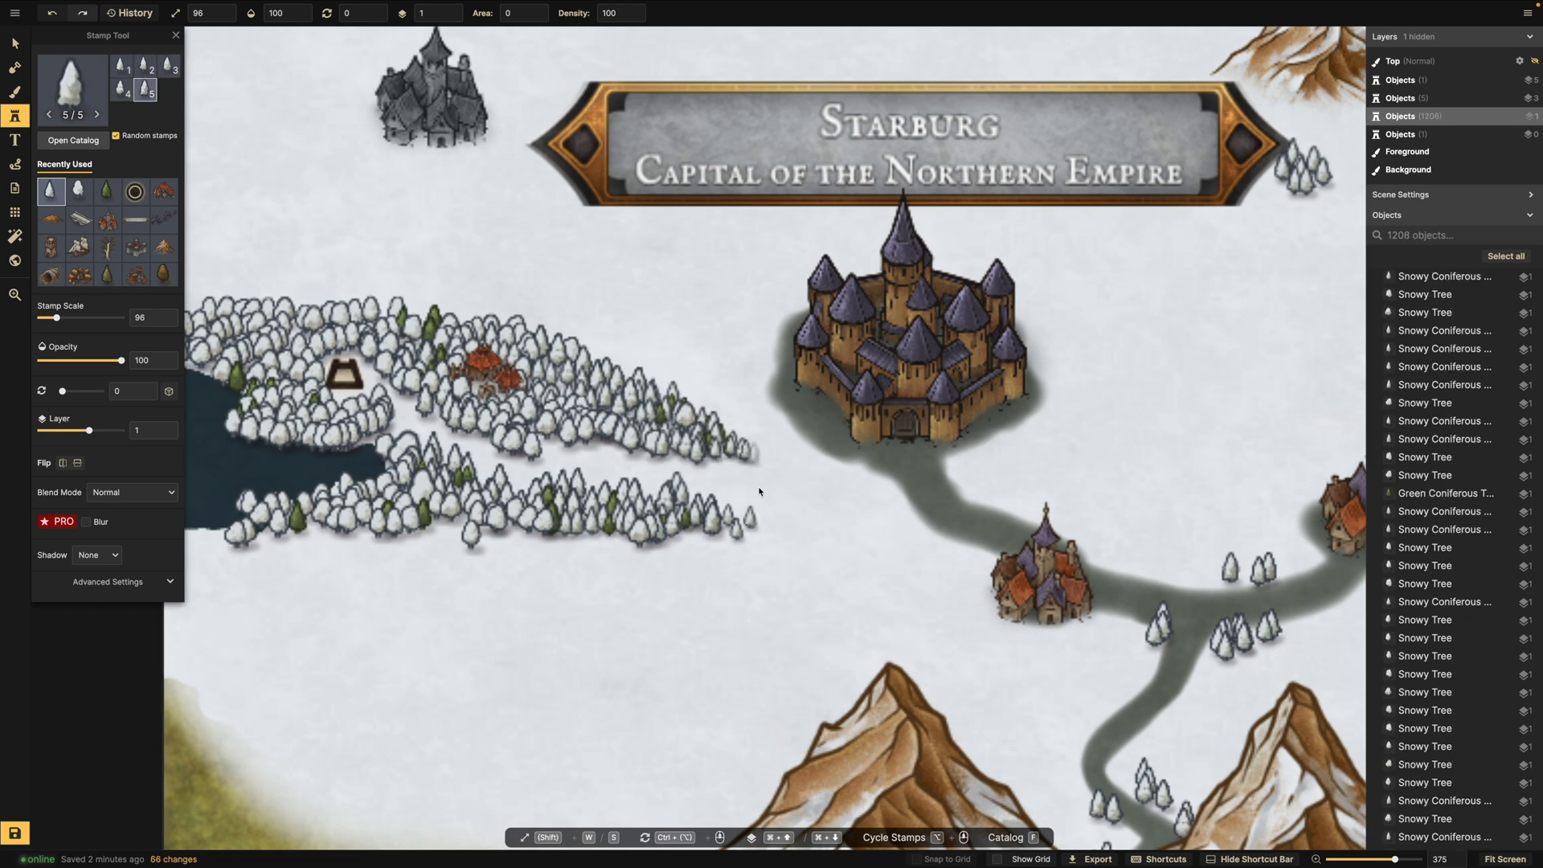
Line the eastern end and southern edge of the lower forest arm with Snowy Coniferous Trees at scale 96.
{"action": "left_click", "coordinate": [757, 518]}
{"action": "left_click", "coordinate": [750, 524]}
{"action": "left_click", "coordinate": [719, 526]}
{"action": "left_click", "coordinate": [699, 527]}
{"action": "left_click", "coordinate": [680, 528]}
{"action": "left_click", "coordinate": [630, 528]}
{"action": "left_click", "coordinate": [610, 531]}
{"action": "left_click", "coordinate": [592, 528]}
{"action": "left_click", "coordinate": [579, 546]}
{"action": "left_click", "coordinate": [605, 550]}
{"action": "left_click", "coordinate": [634, 551]}
{"action": "left_click", "coordinate": [658, 555]}
{"action": "left_click", "coordinate": [680, 546]}
{"action": "left_click", "coordinate": [643, 552]}
Fill the middle and western stretch of the lower forest arm's southern edge with more Snowy Coniferous Trees at scale 96.
{"action": "left_click", "coordinate": [534, 532]}
{"action": "left_click", "coordinate": [532, 523]}
{"action": "left_click", "coordinate": [590, 567]}
{"action": "left_click", "coordinate": [596, 568]}
{"action": "left_click", "coordinate": [611, 563]}
{"action": "left_click", "coordinate": [529, 528]}
{"action": "left_click", "coordinate": [550, 532]}
{"action": "left_click", "coordinate": [535, 526]}
{"action": "left_click", "coordinate": [490, 526]}
{"action": "left_click", "coordinate": [457, 527]}
{"action": "left_click", "coordinate": [442, 527]}
{"action": "left_click", "coordinate": [440, 537]}
{"action": "left_click", "coordinate": [516, 538]}
{"action": "left_click", "coordinate": [578, 546]}
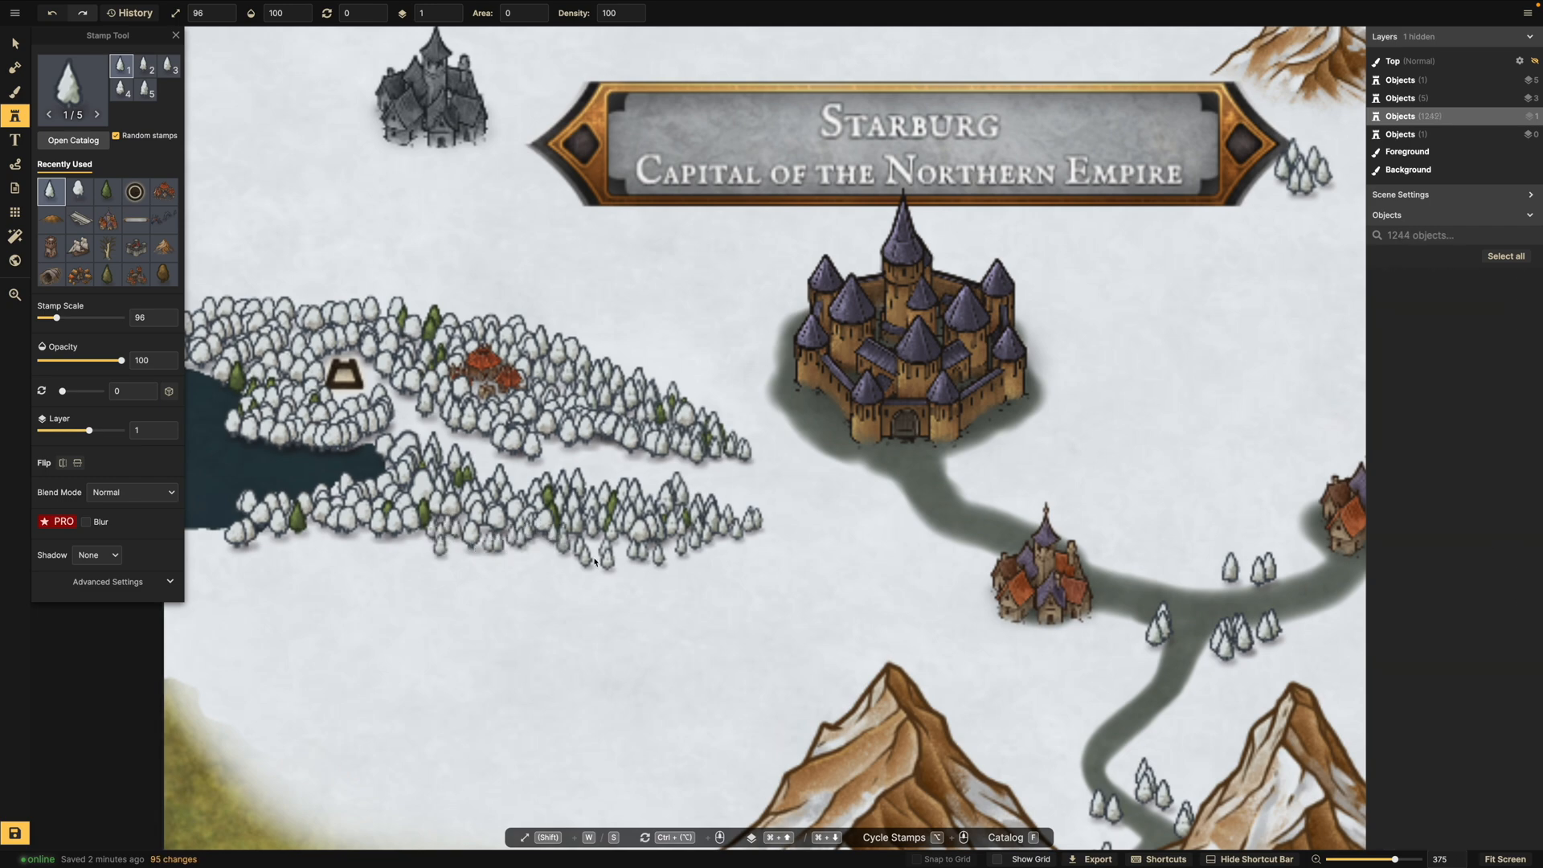
Scatter a few Snowy Coniferous Trees at scale 165 around the base of the Starburg castle and beside its road.
{"action": "scroll", "coordinate": [591, 555], "scroll_direction": "down", "scroll_amount": 3}
{"action": "scroll", "coordinate": [694, 533], "scroll_direction": "up", "scroll_amount": 5}
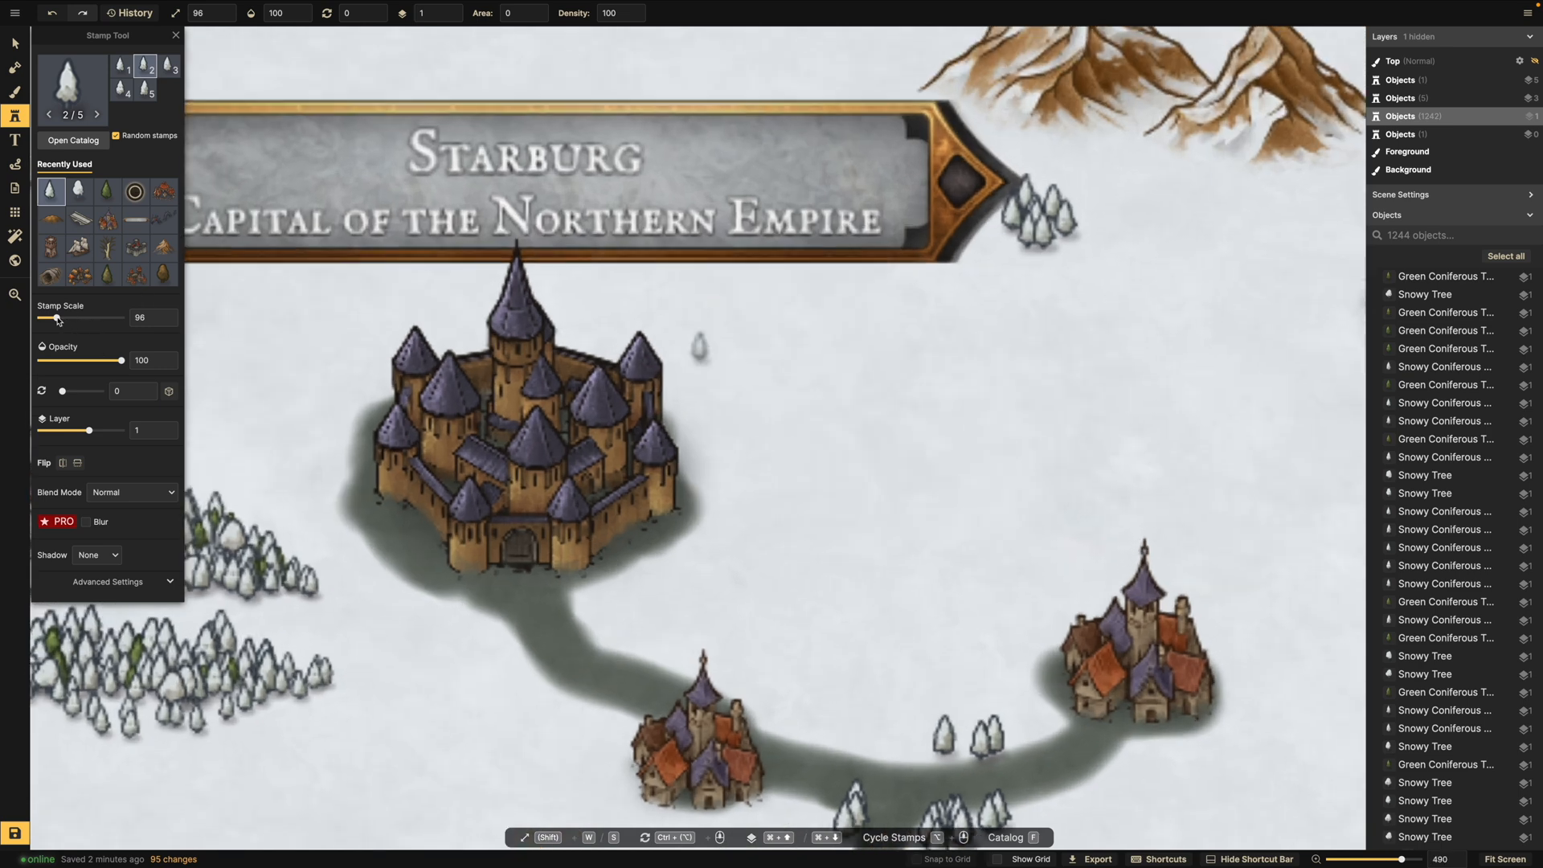
{"action": "left_click", "coordinate": [68, 319]}
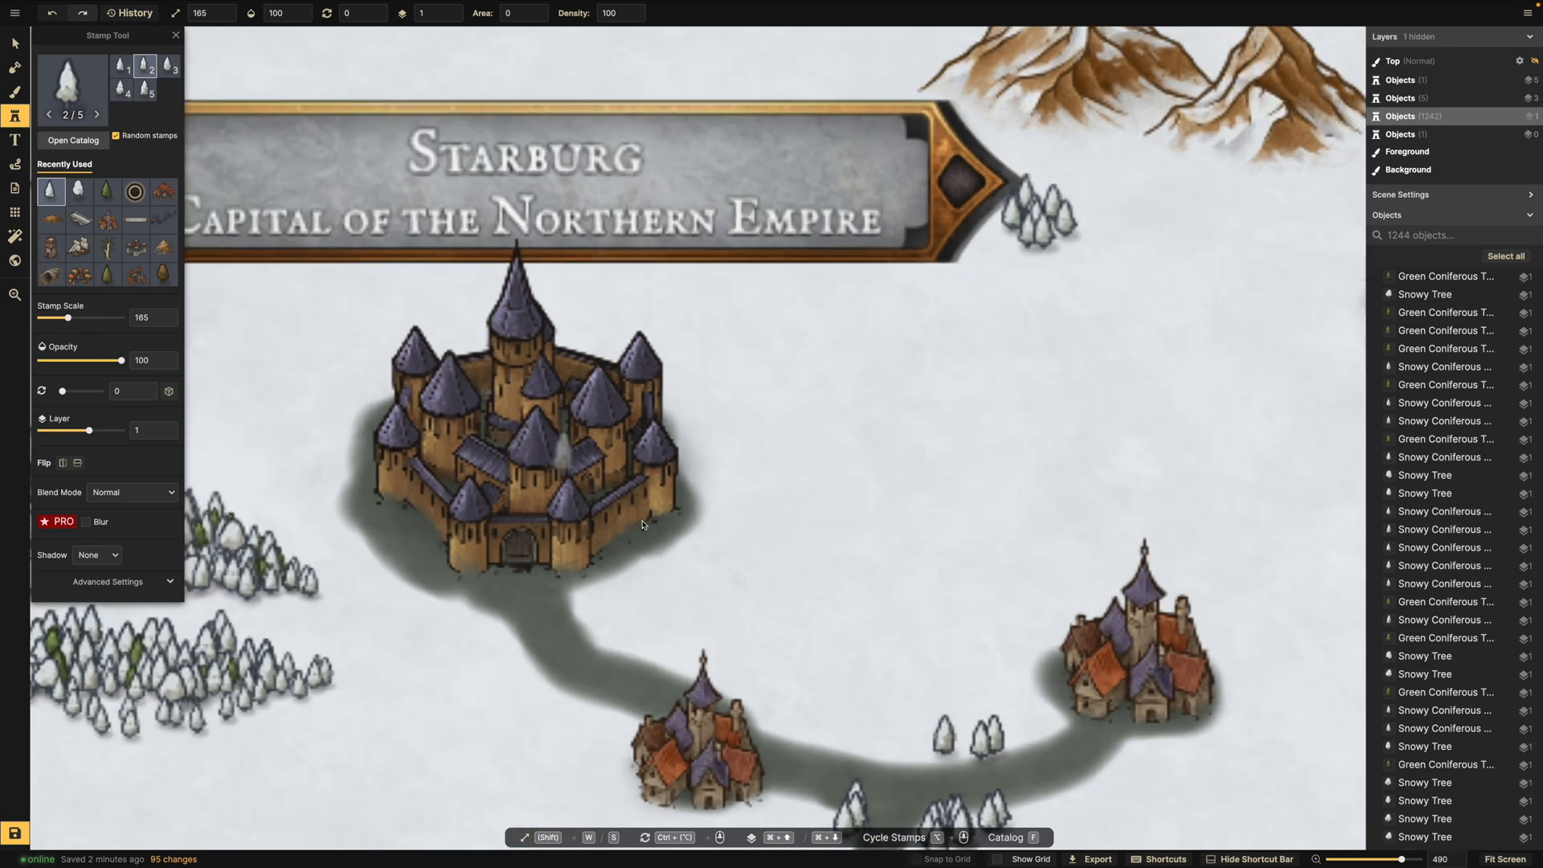
{"action": "left_click", "coordinate": [684, 553]}
{"action": "left_click", "coordinate": [700, 508]}
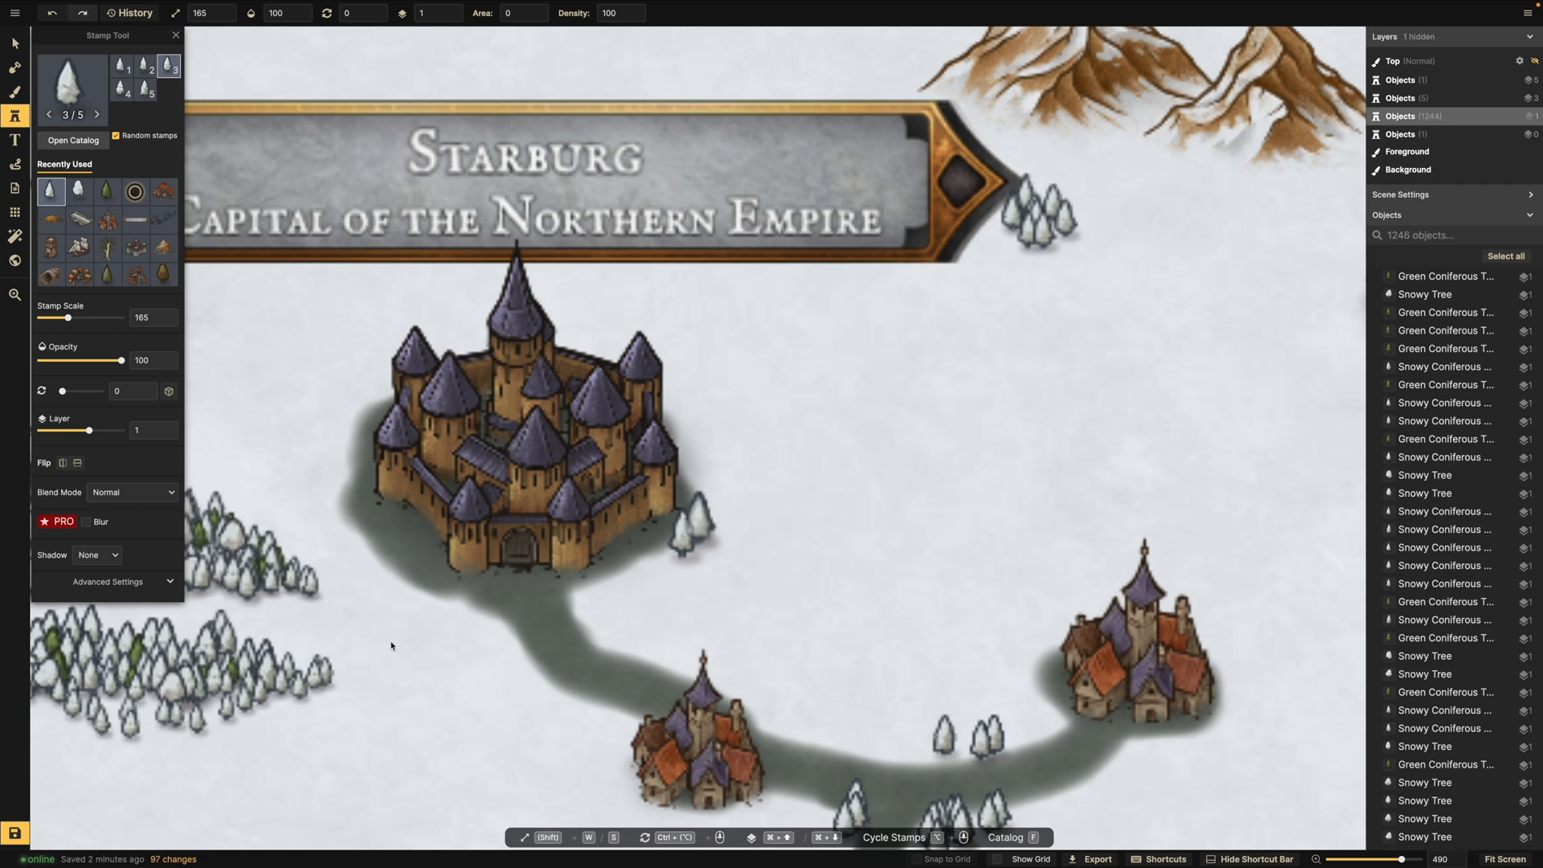
{"action": "left_click", "coordinate": [452, 619]}
{"action": "left_click", "coordinate": [463, 627]}
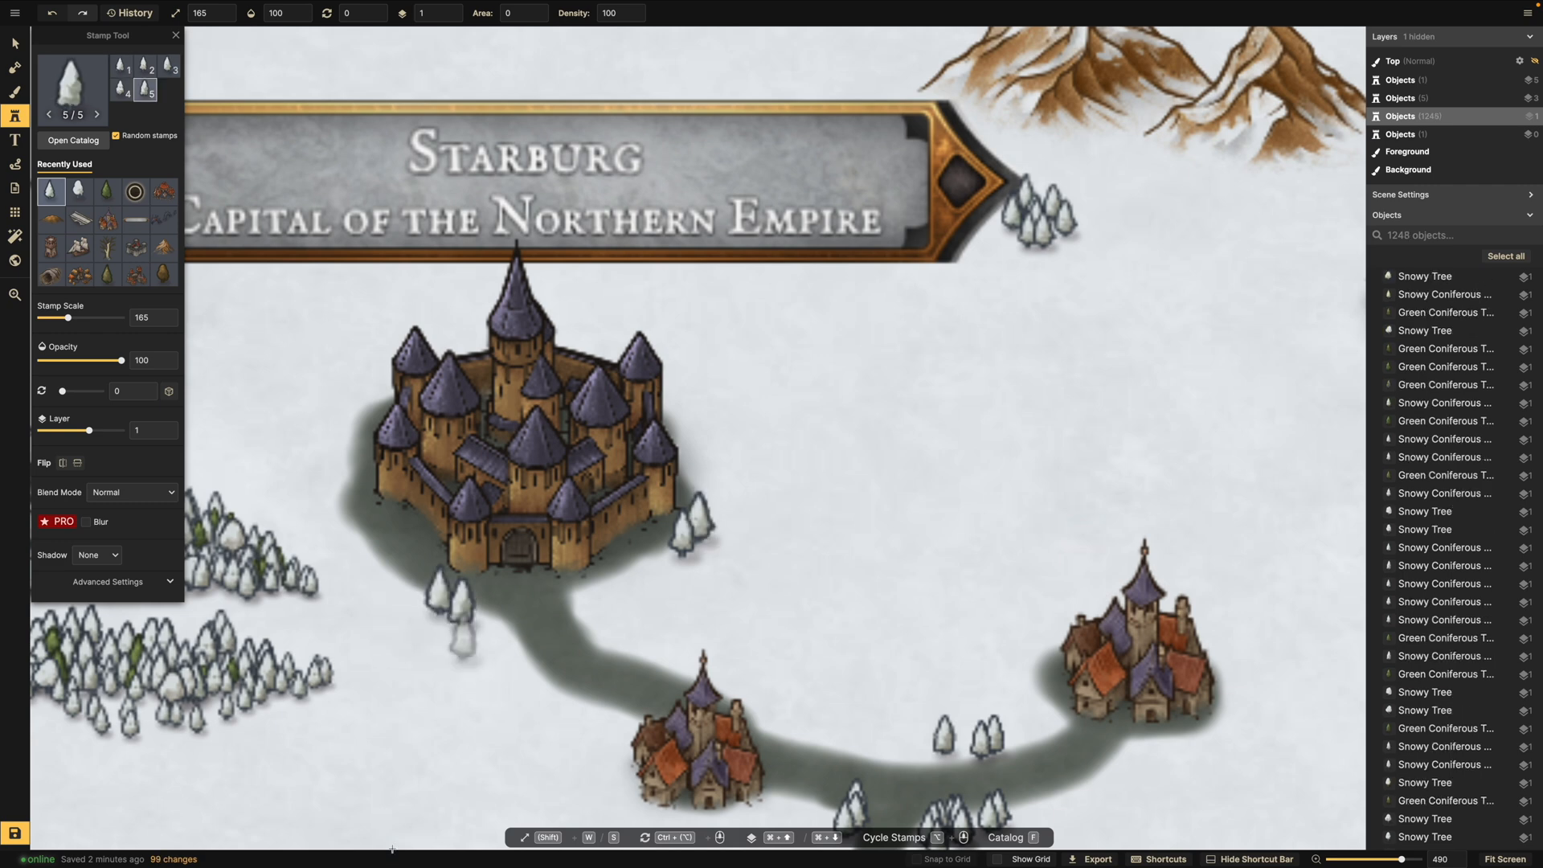
{"action": "scroll", "coordinate": [463, 626], "scroll_direction": "down", "scroll_amount": 4}
{"action": "left_click", "coordinate": [576, 661]}
{"action": "scroll", "coordinate": [576, 662], "scroll_direction": "down", "scroll_amount": 3}
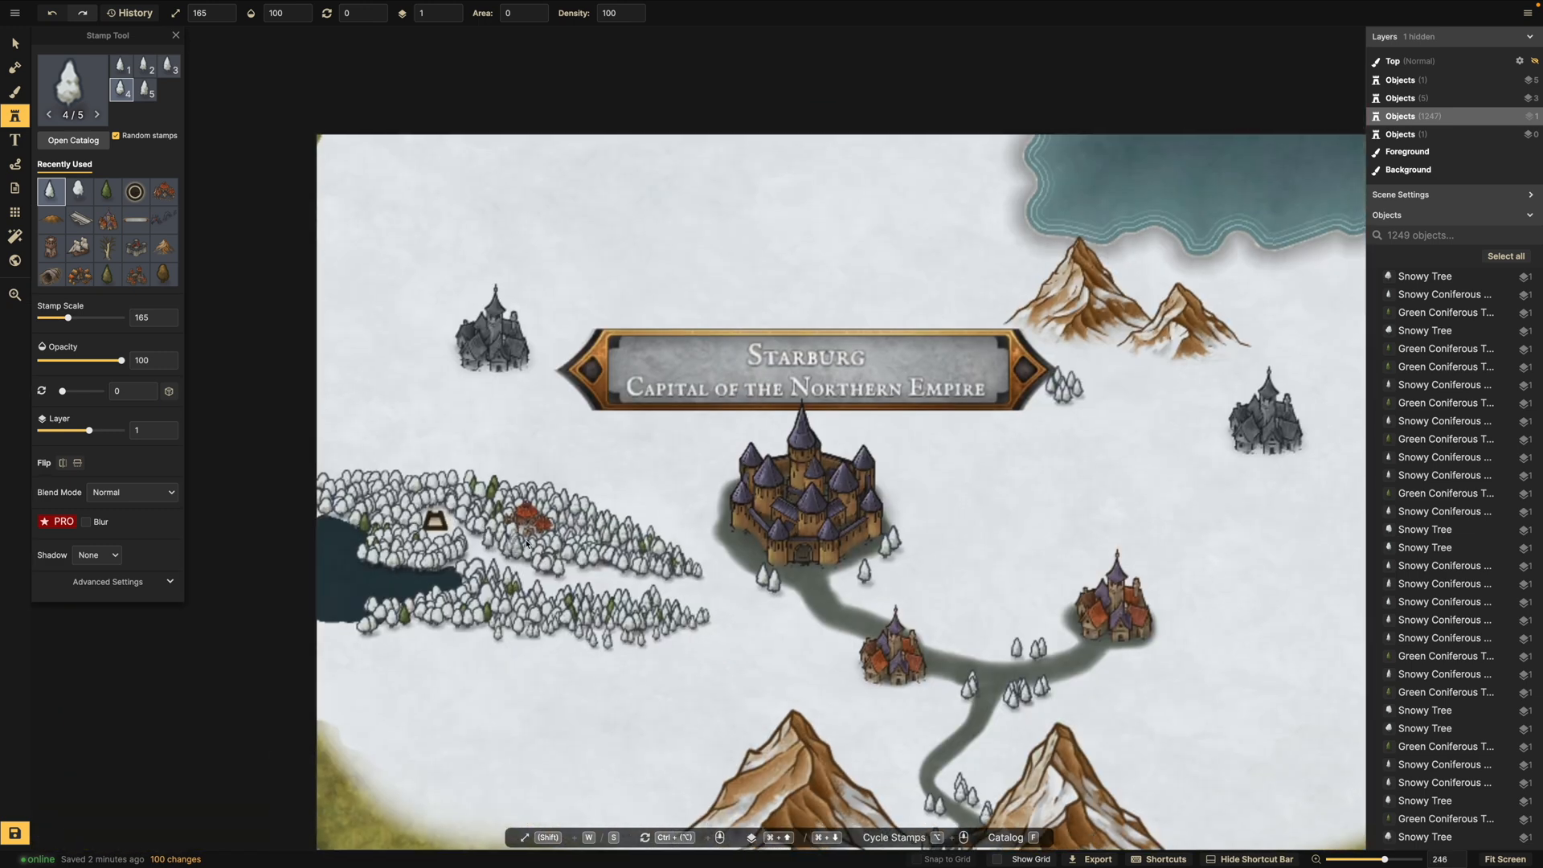
Move the grey castle northwest of Starburg slightly up and to the west.
{"action": "scroll", "coordinate": [526, 544], "scroll_direction": "down", "scroll_amount": 1}
{"action": "left_click_drag", "start_coordinate": [633, 558], "coordinate": [471, 559]}
{"action": "scroll", "coordinate": [520, 483], "scroll_direction": "up", "scroll_amount": 2}
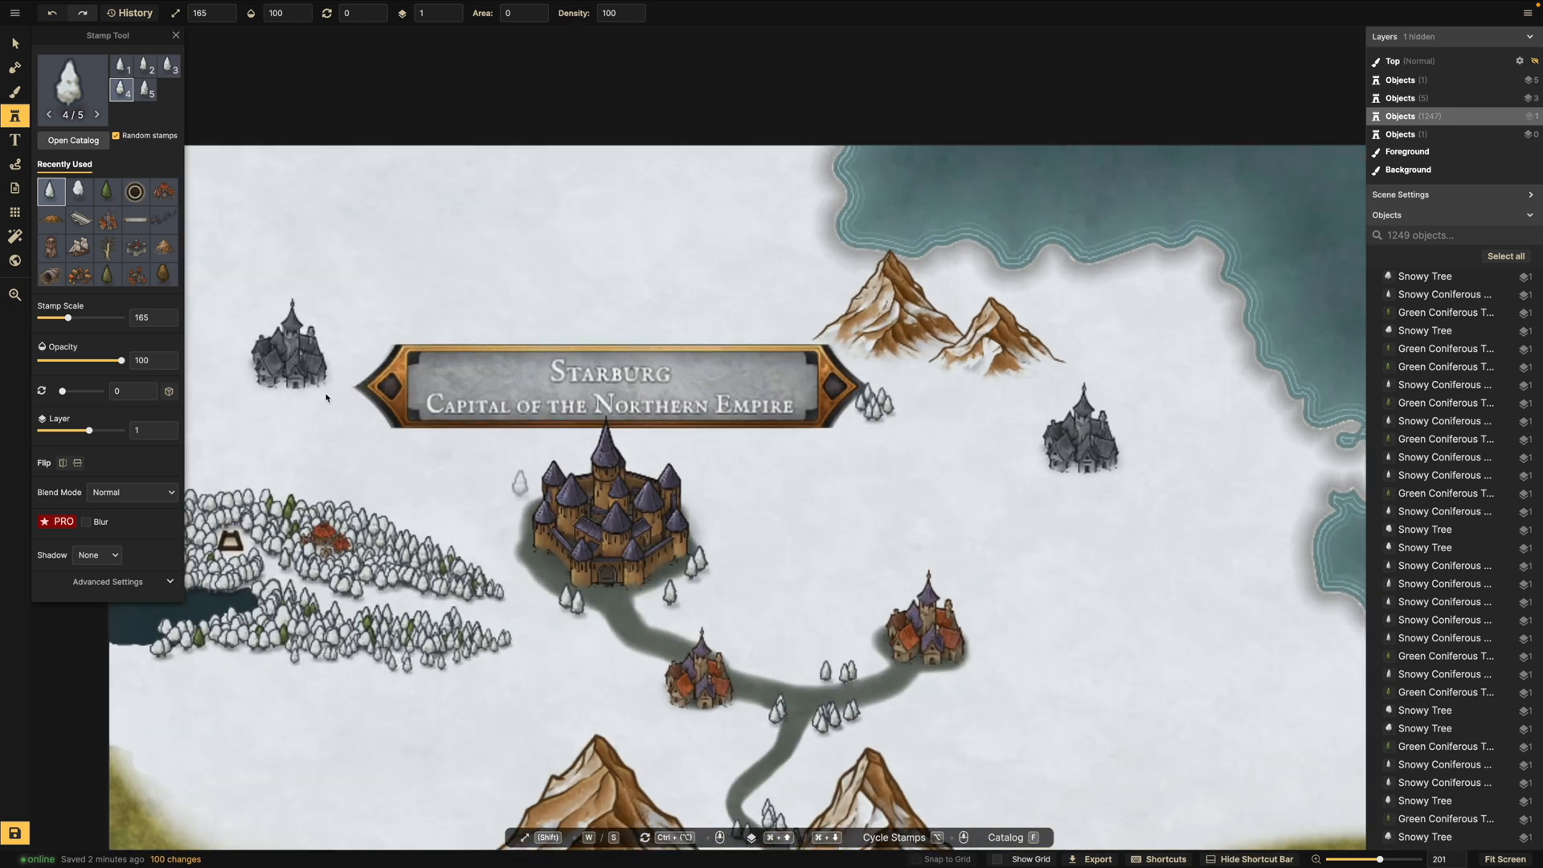
{"action": "scroll", "coordinate": [285, 400], "scroll_direction": "up", "scroll_amount": 3}
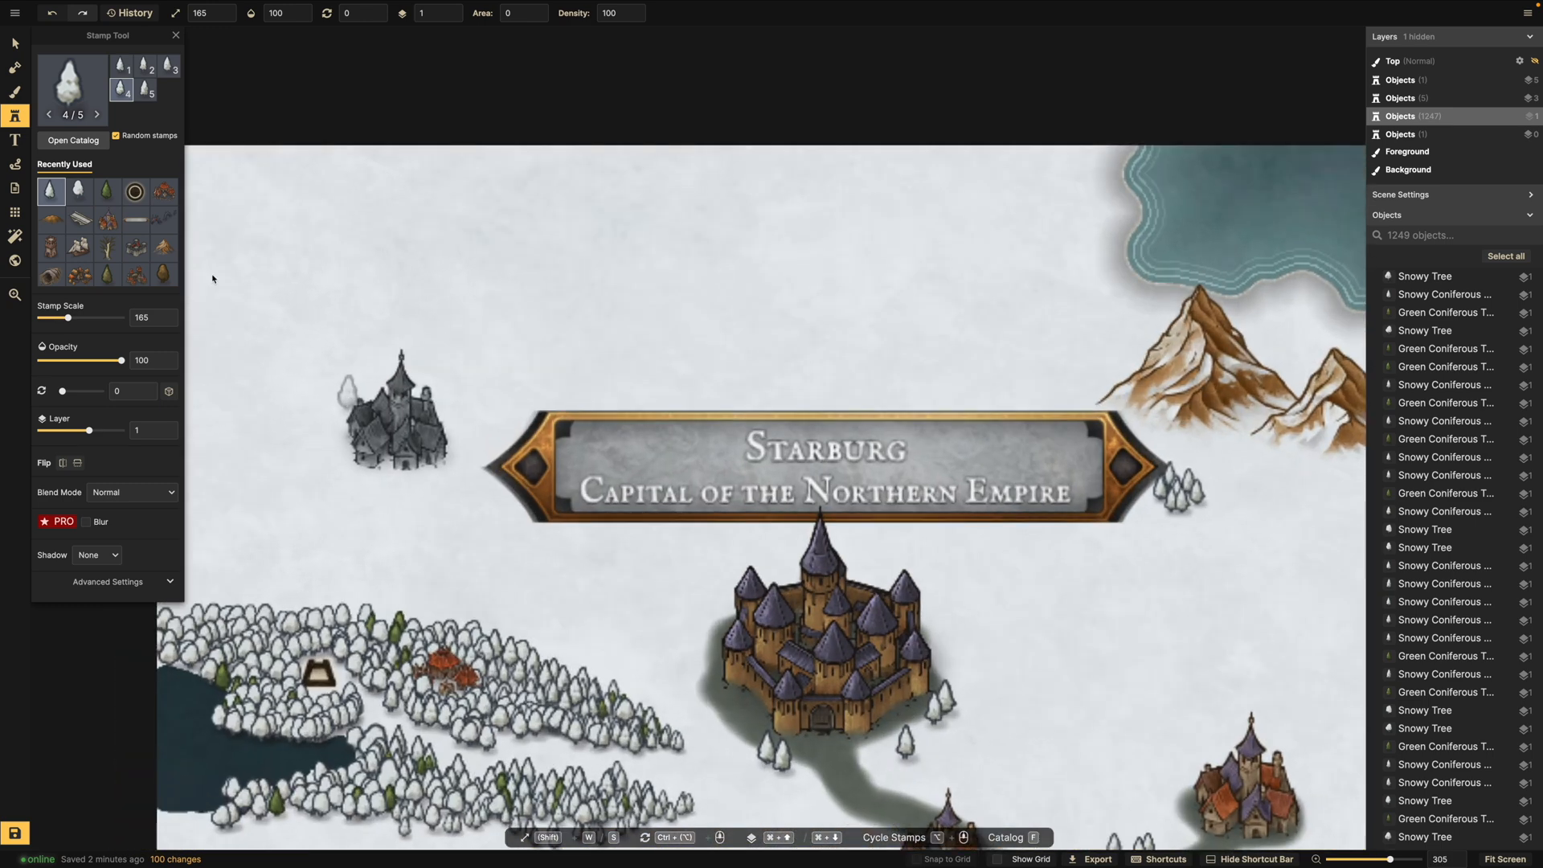
{"action": "left_click", "coordinate": [14, 51]}
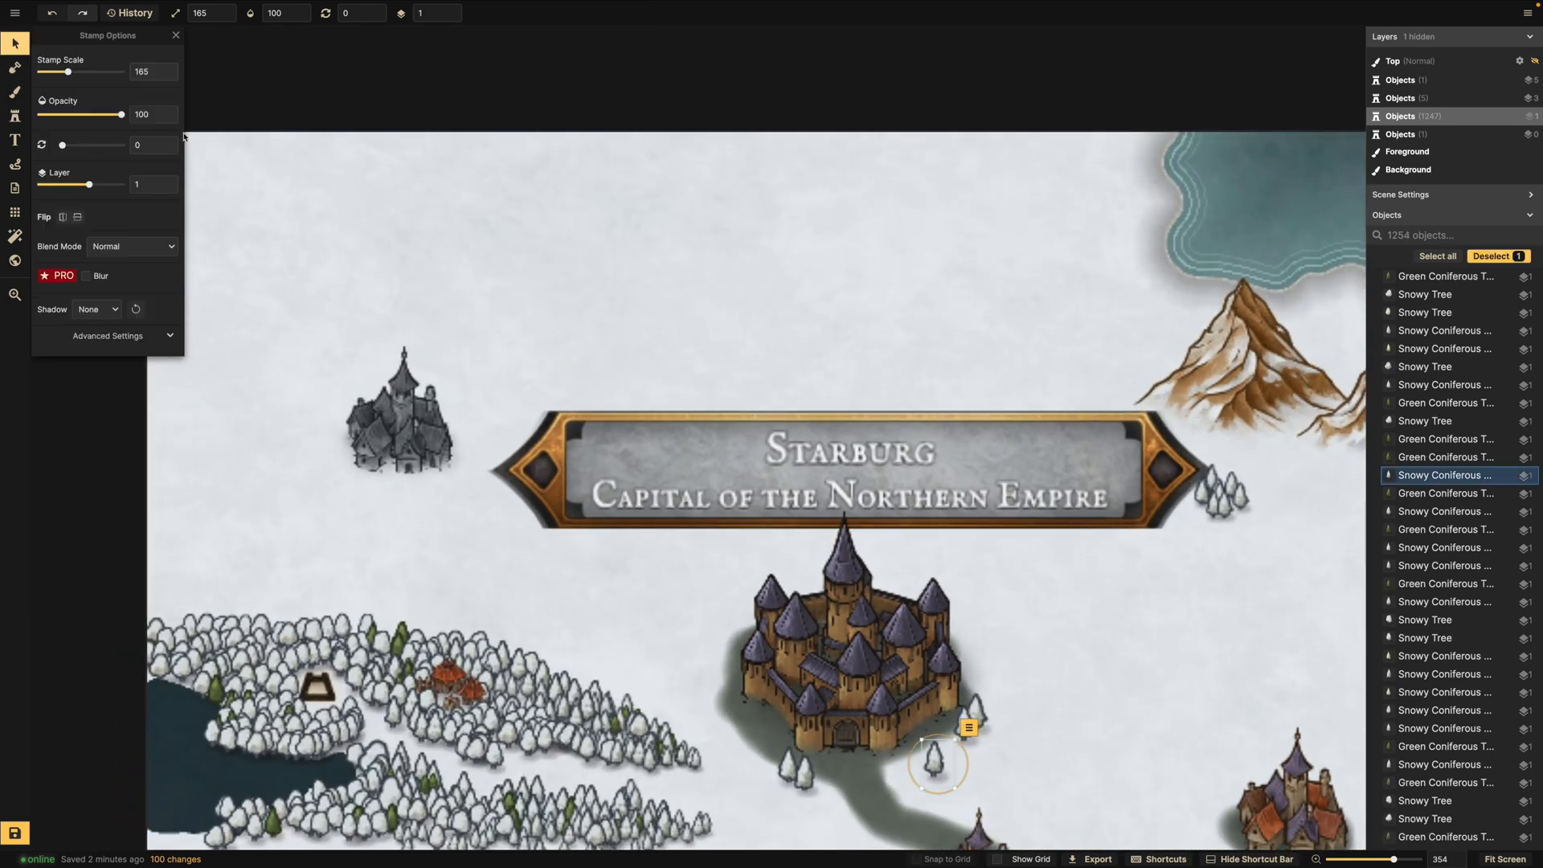
{"action": "left_click", "coordinate": [382, 395]}
{"action": "left_click_drag", "start_coordinate": [382, 395], "coordinate": [360, 382]}
Paint a soft grey-green foreground road, brush size 6 and softness 1, from the Starburg castle westward above the forest.
{"action": "left_click", "coordinate": [16, 91]}
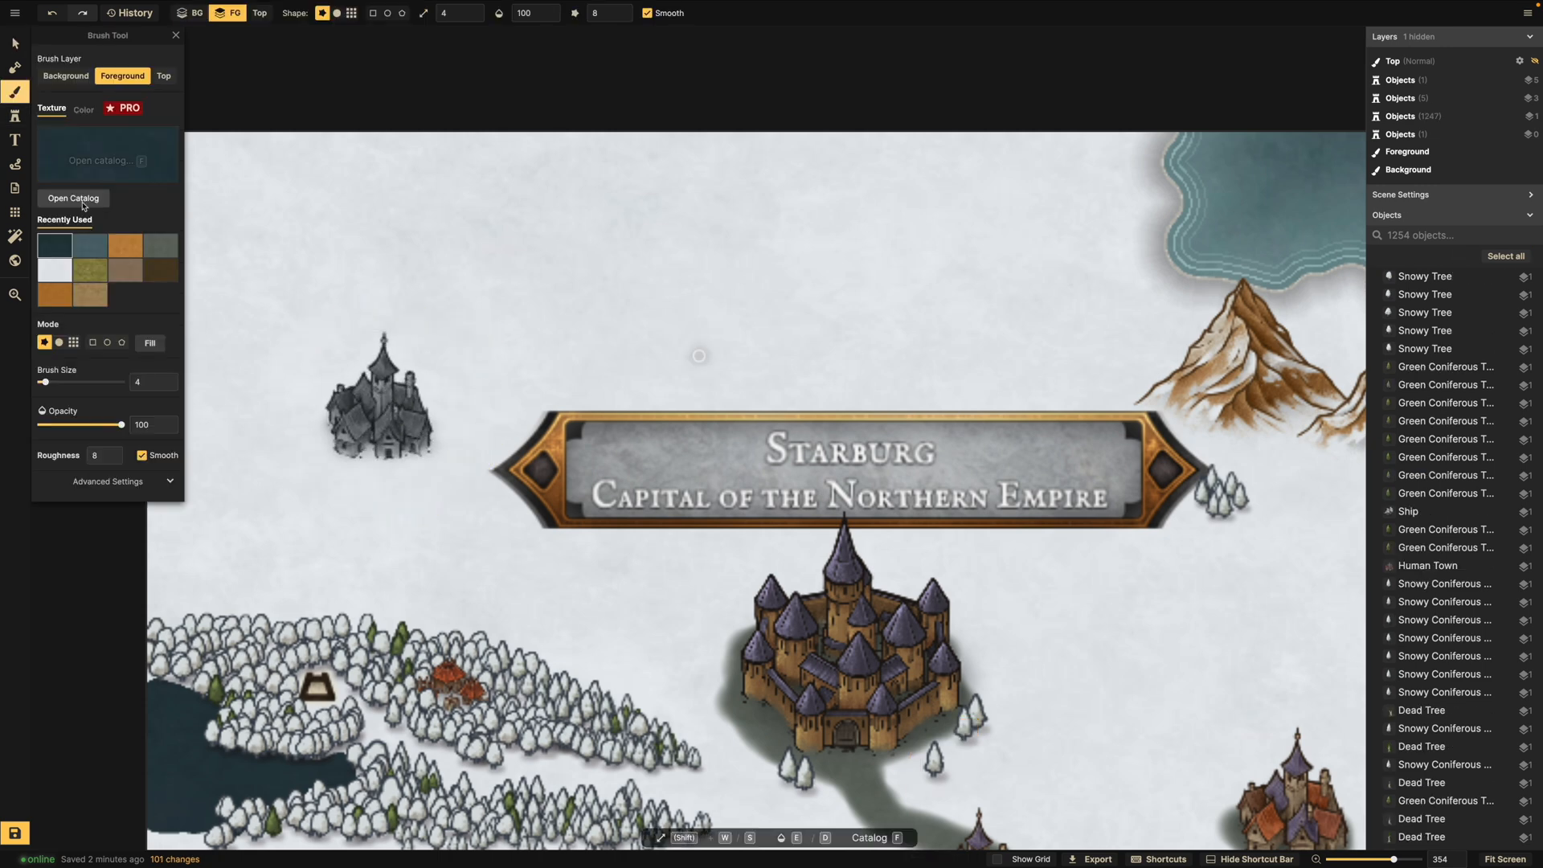
{"action": "left_click", "coordinate": [163, 251]}
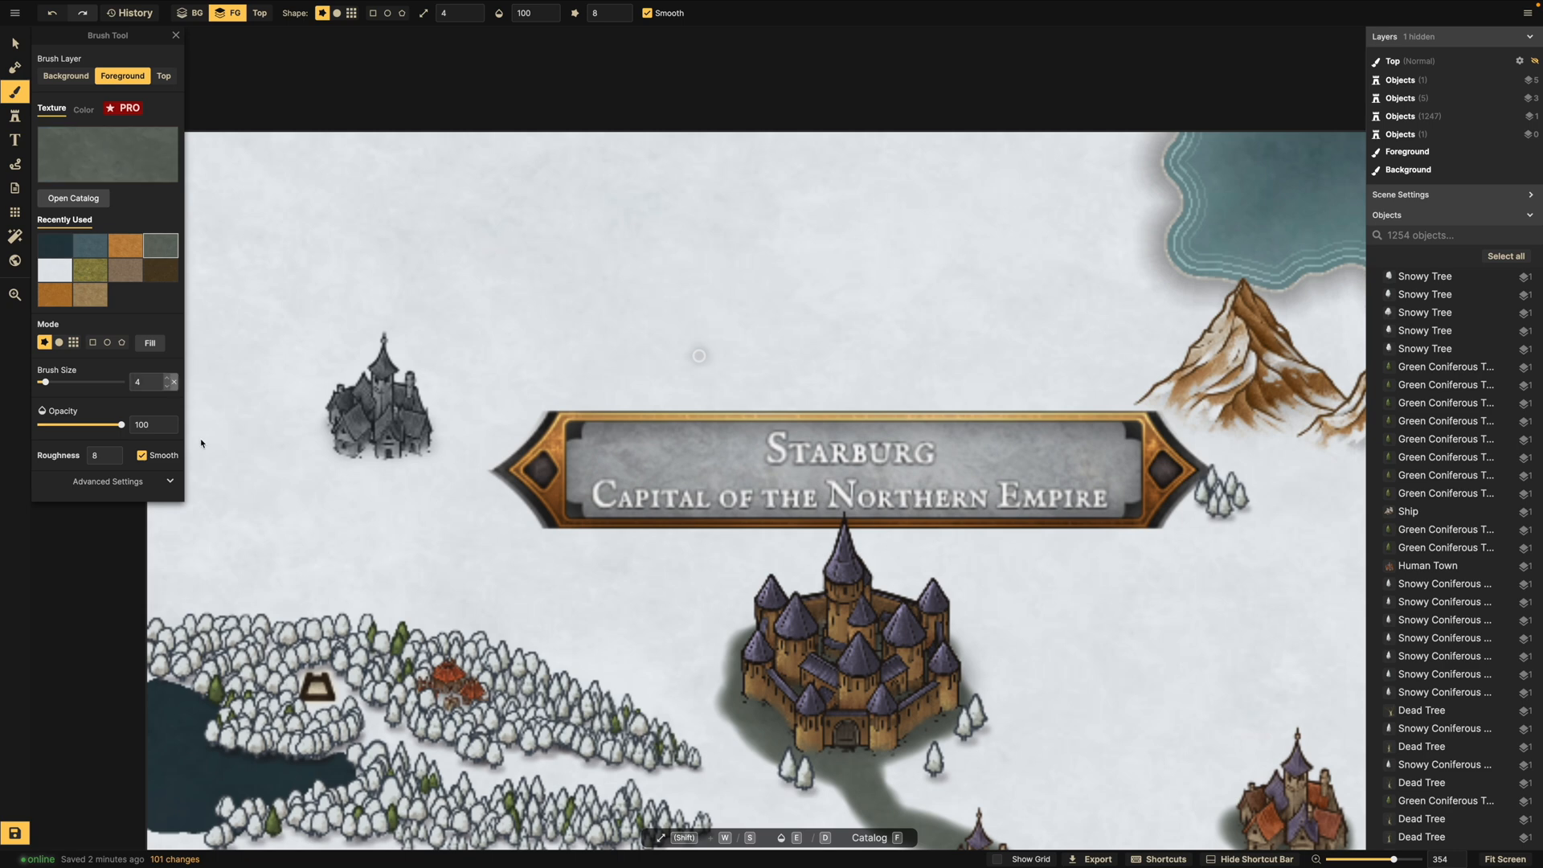
{"action": "mouse_move", "coordinate": [744, 640]}
{"action": "left_mouse_down"}
{"action": "mouse_move", "coordinate": [711, 604]}
{"action": "mouse_move", "coordinate": [695, 631]}
{"action": "left_mouse_up"}
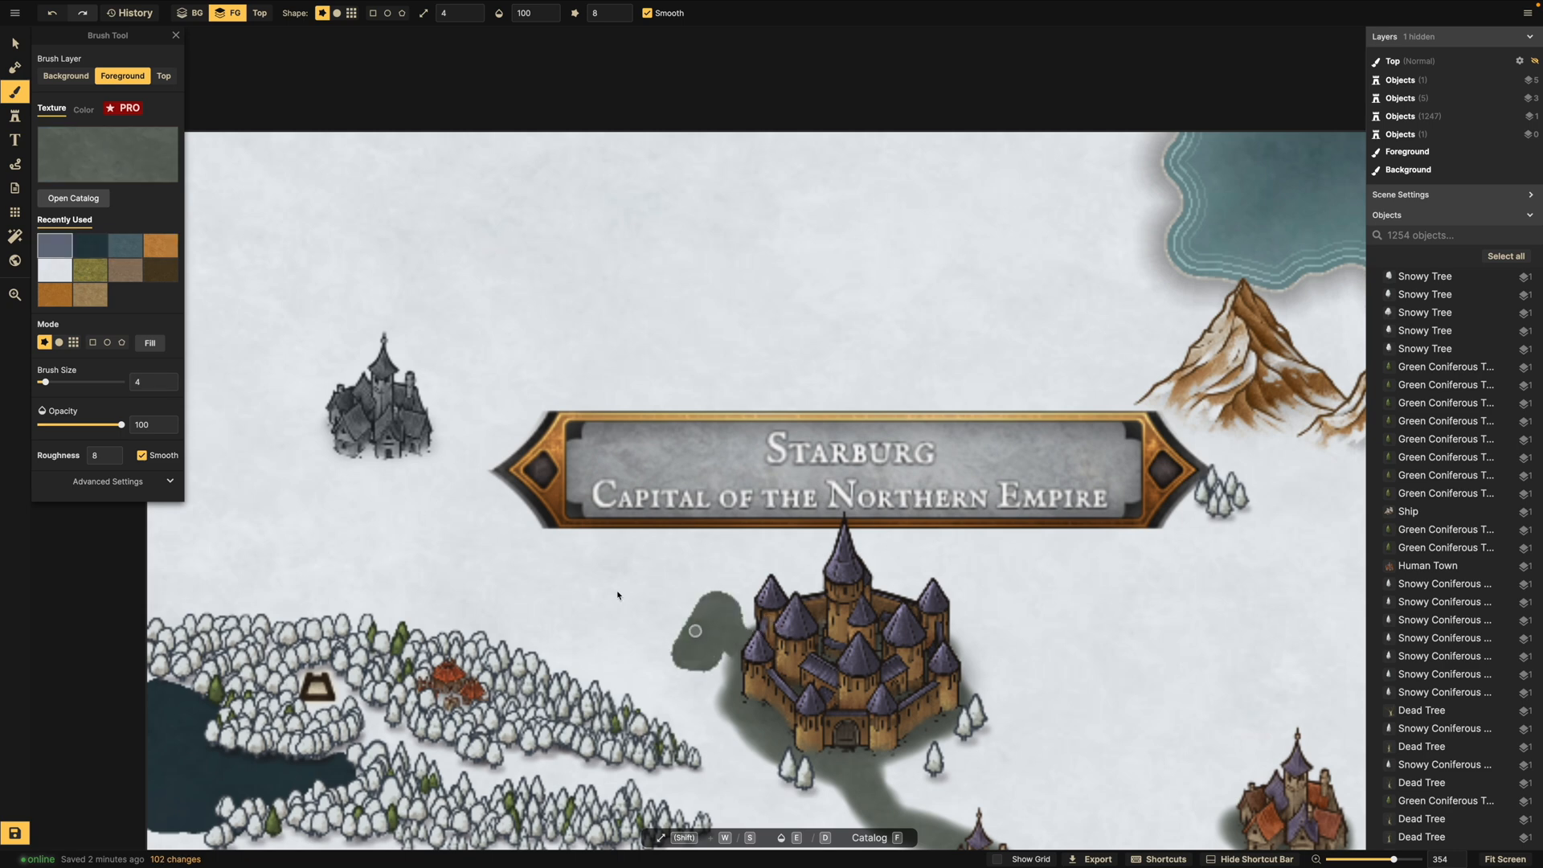
{"action": "key", "text": "ctrl+z"}
{"action": "left_click", "coordinate": [59, 342]}
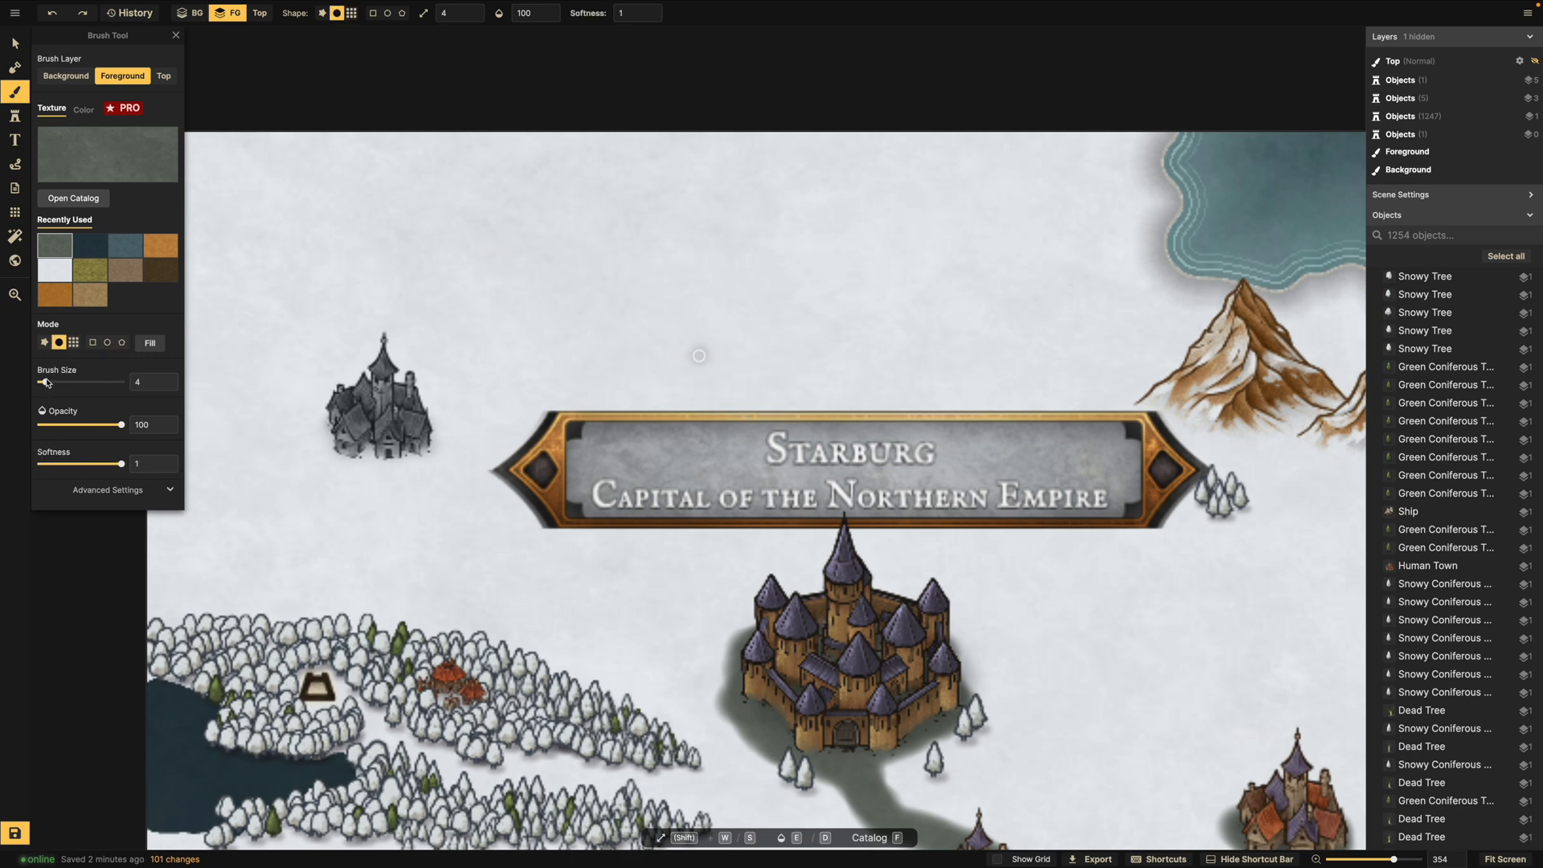
{"action": "left_click", "coordinate": [714, 627]}
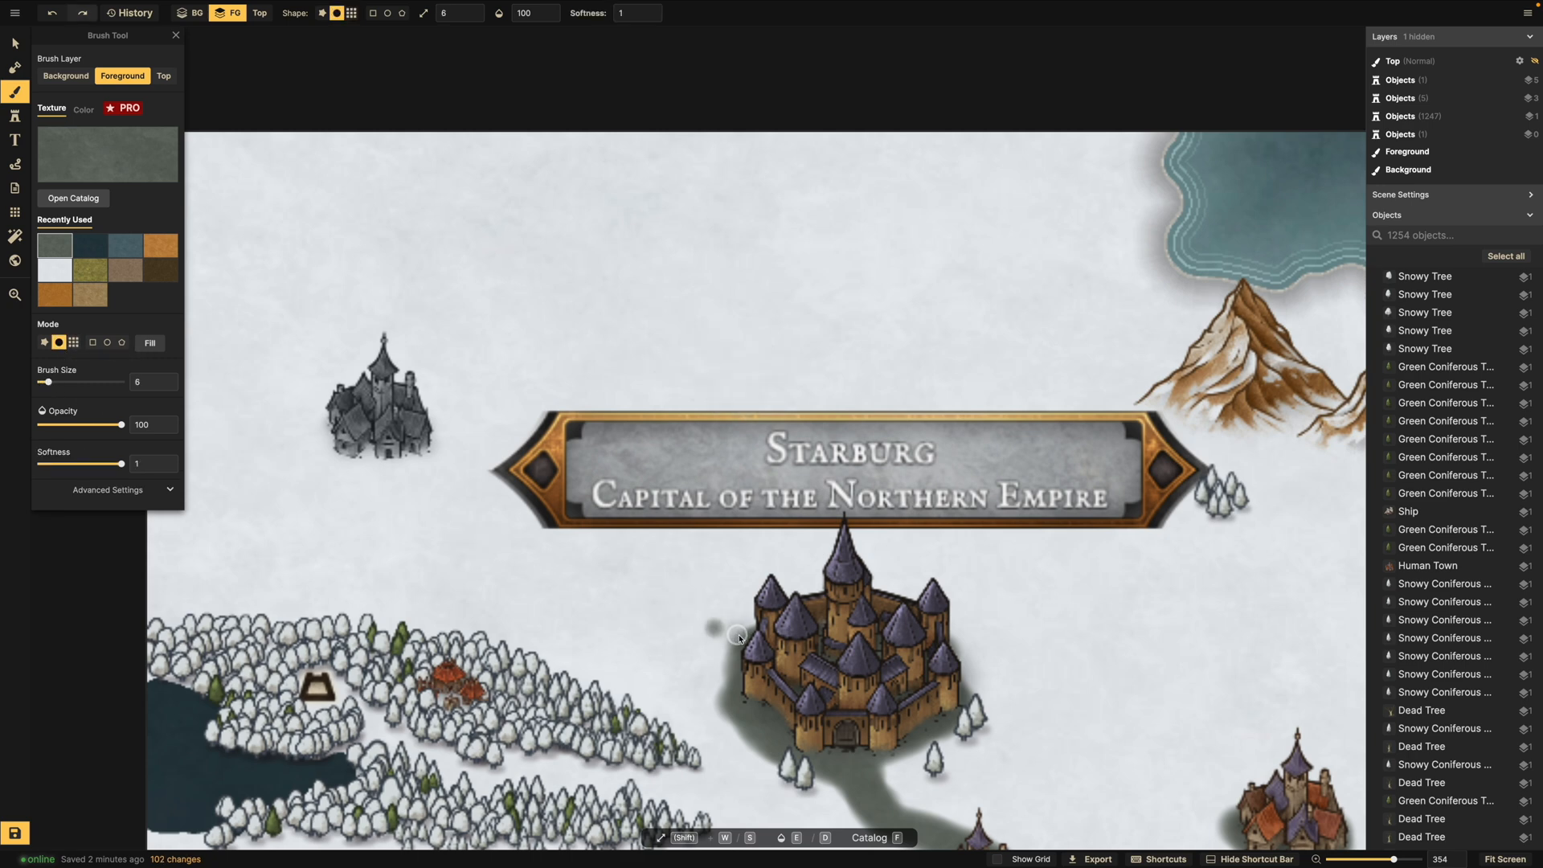
{"action": "mouse_move", "coordinate": [655, 624]}
{"action": "left_mouse_down"}
{"action": "mouse_move", "coordinate": [500, 612]}
{"action": "mouse_move", "coordinate": [419, 574]}
{"action": "left_mouse_up"}
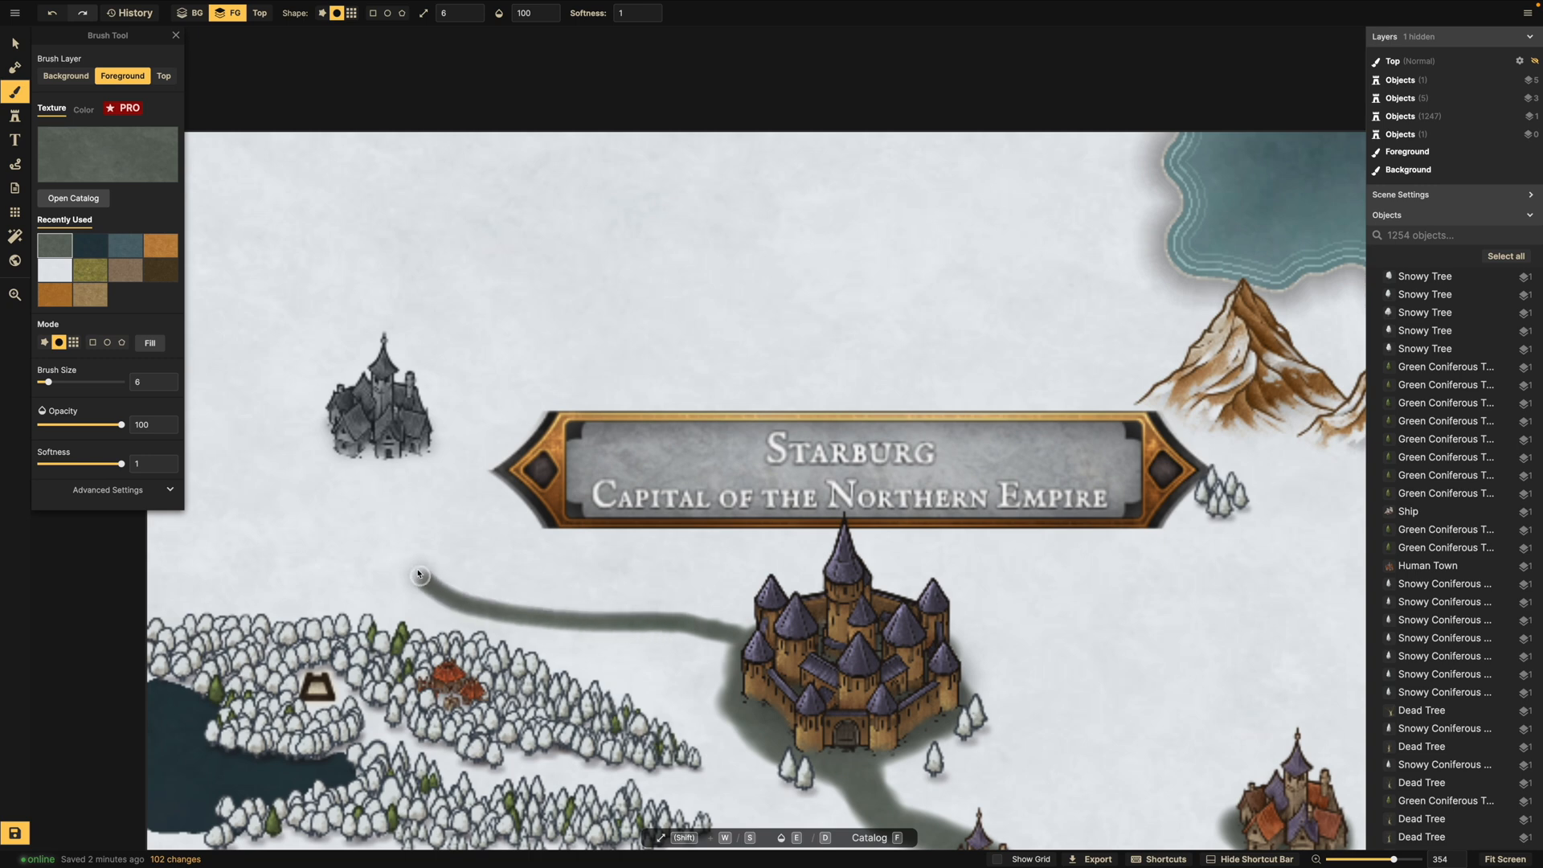
Continue the road in a curve up to the grey castle and paint the same ground texture around its base.
{"action": "left_click_drag", "start_coordinate": [430, 504], "coordinate": [328, 457]}
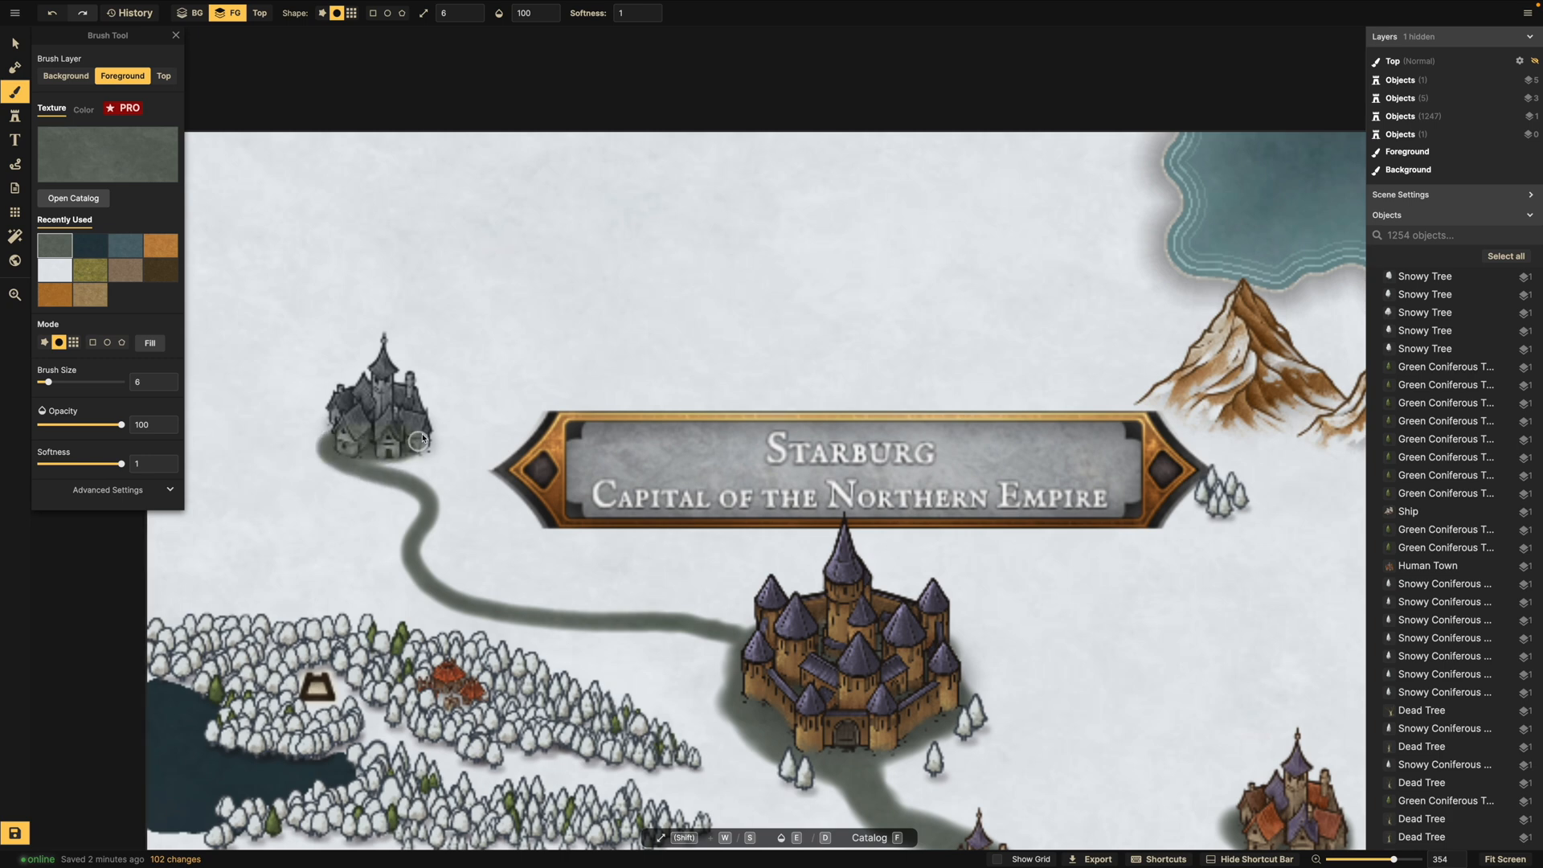
{"action": "mouse_move", "coordinate": [334, 446]}
{"action": "left_mouse_down"}
{"action": "mouse_move", "coordinate": [408, 452]}
{"action": "mouse_move", "coordinate": [341, 434]}
{"action": "mouse_move", "coordinate": [392, 442]}
{"action": "mouse_move", "coordinate": [432, 422]}
{"action": "mouse_move", "coordinate": [387, 390]}
{"action": "mouse_move", "coordinate": [355, 424]}
{"action": "mouse_move", "coordinate": [434, 433]}
{"action": "mouse_move", "coordinate": [405, 464]}
{"action": "mouse_move", "coordinate": [354, 463]}
{"action": "mouse_move", "coordinate": [399, 476]}
{"action": "left_mouse_up"}
{"action": "scroll", "coordinate": [584, 587], "scroll_direction": "down", "scroll_amount": 2}
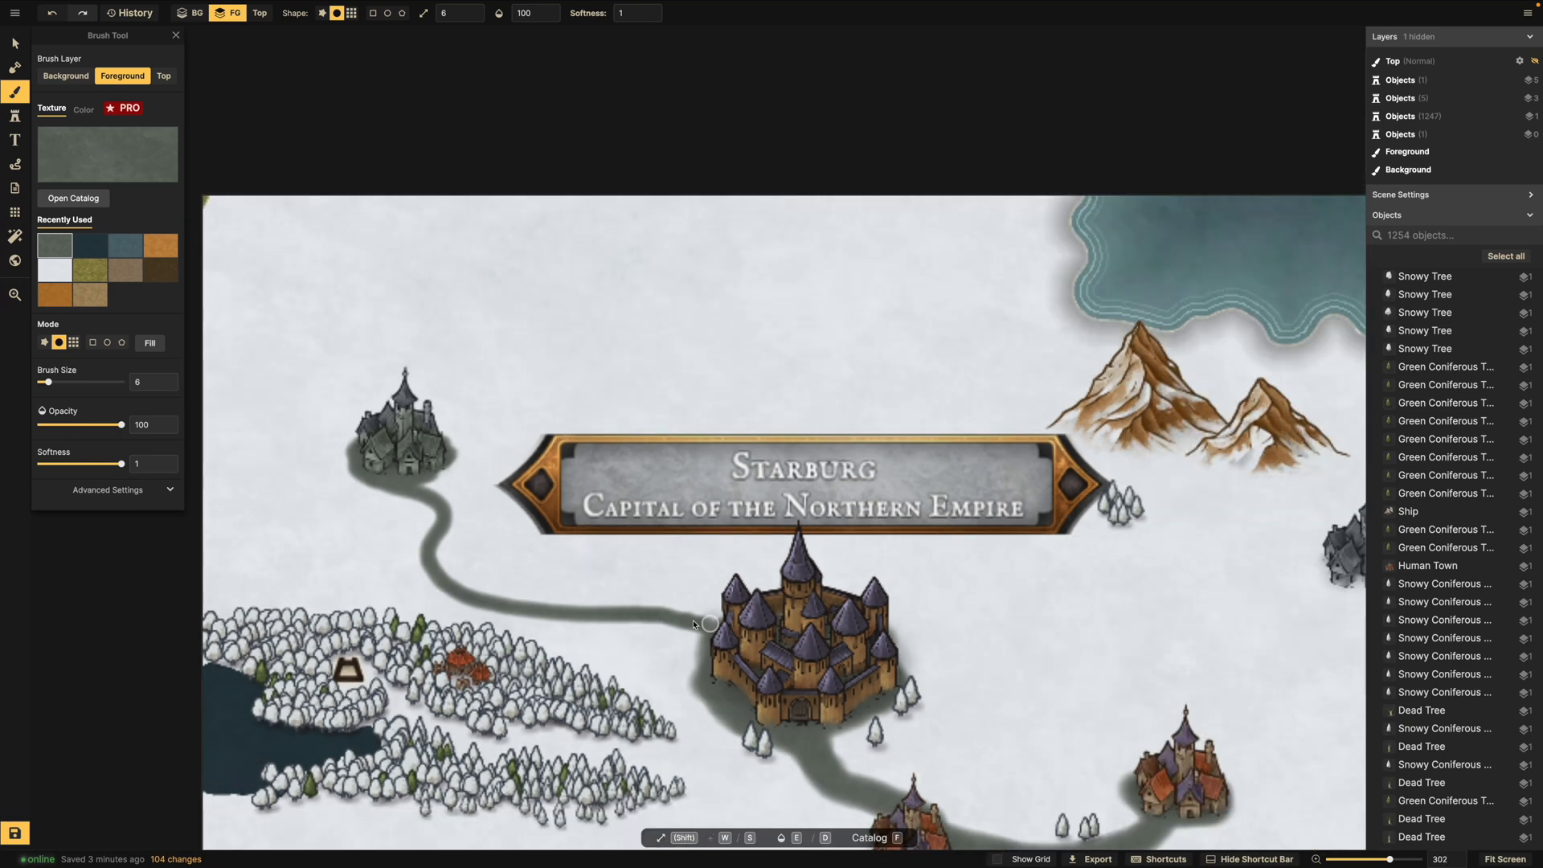